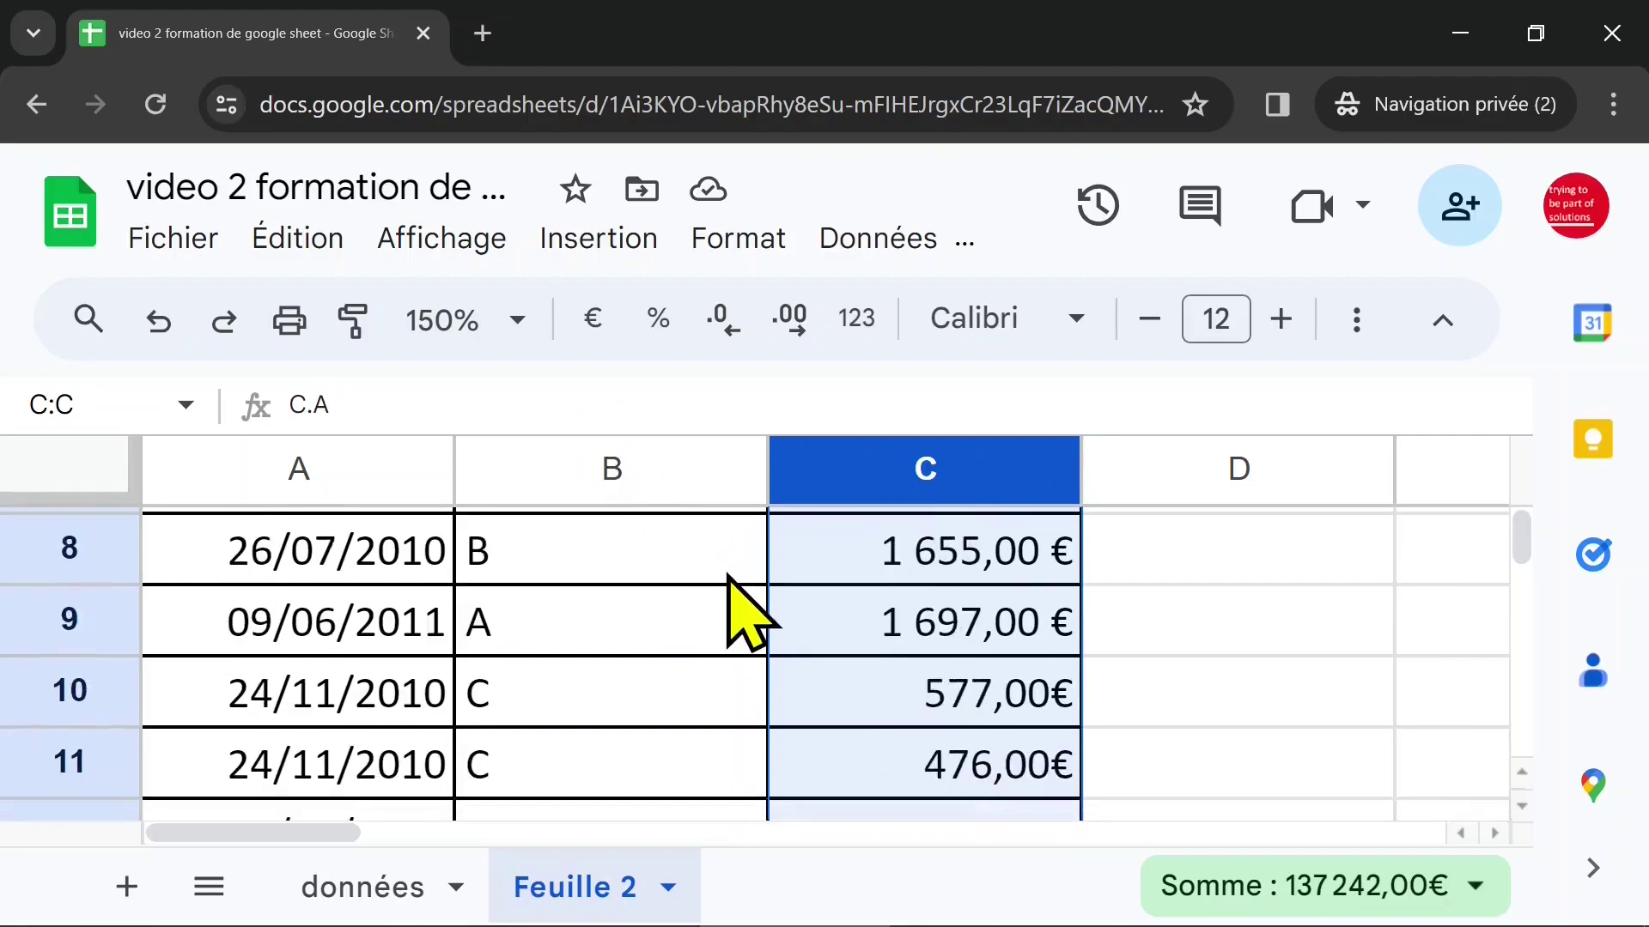
Set the sheet's zoom level to 100%
scroll(745, 612, down, 2)
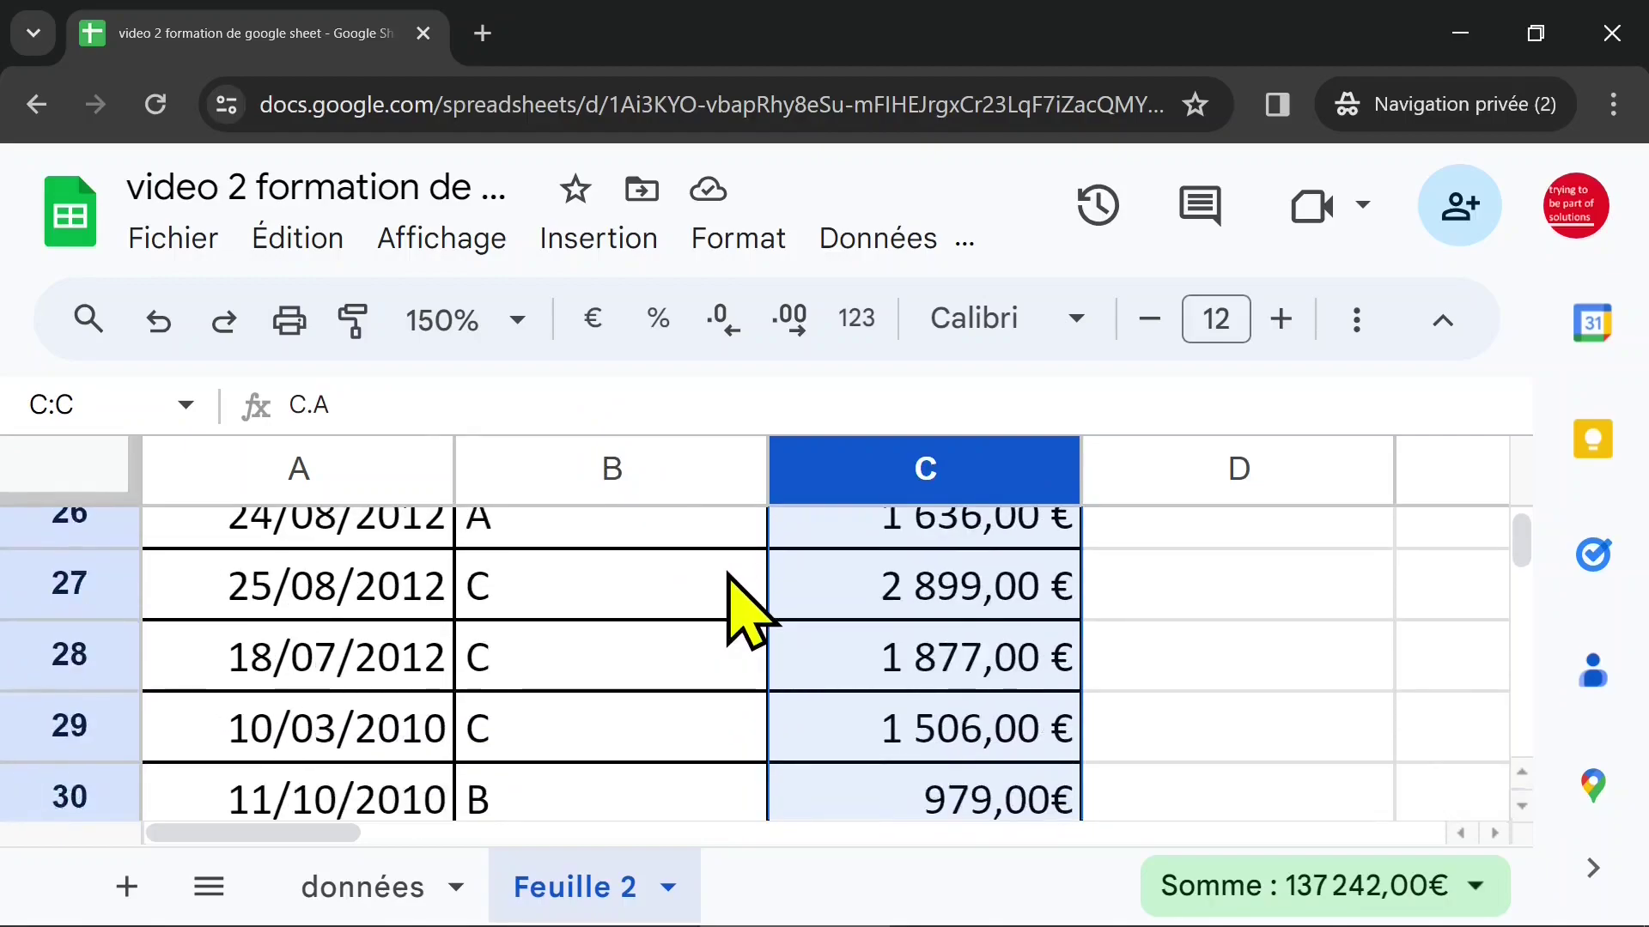
scroll(735, 607, up, 4)
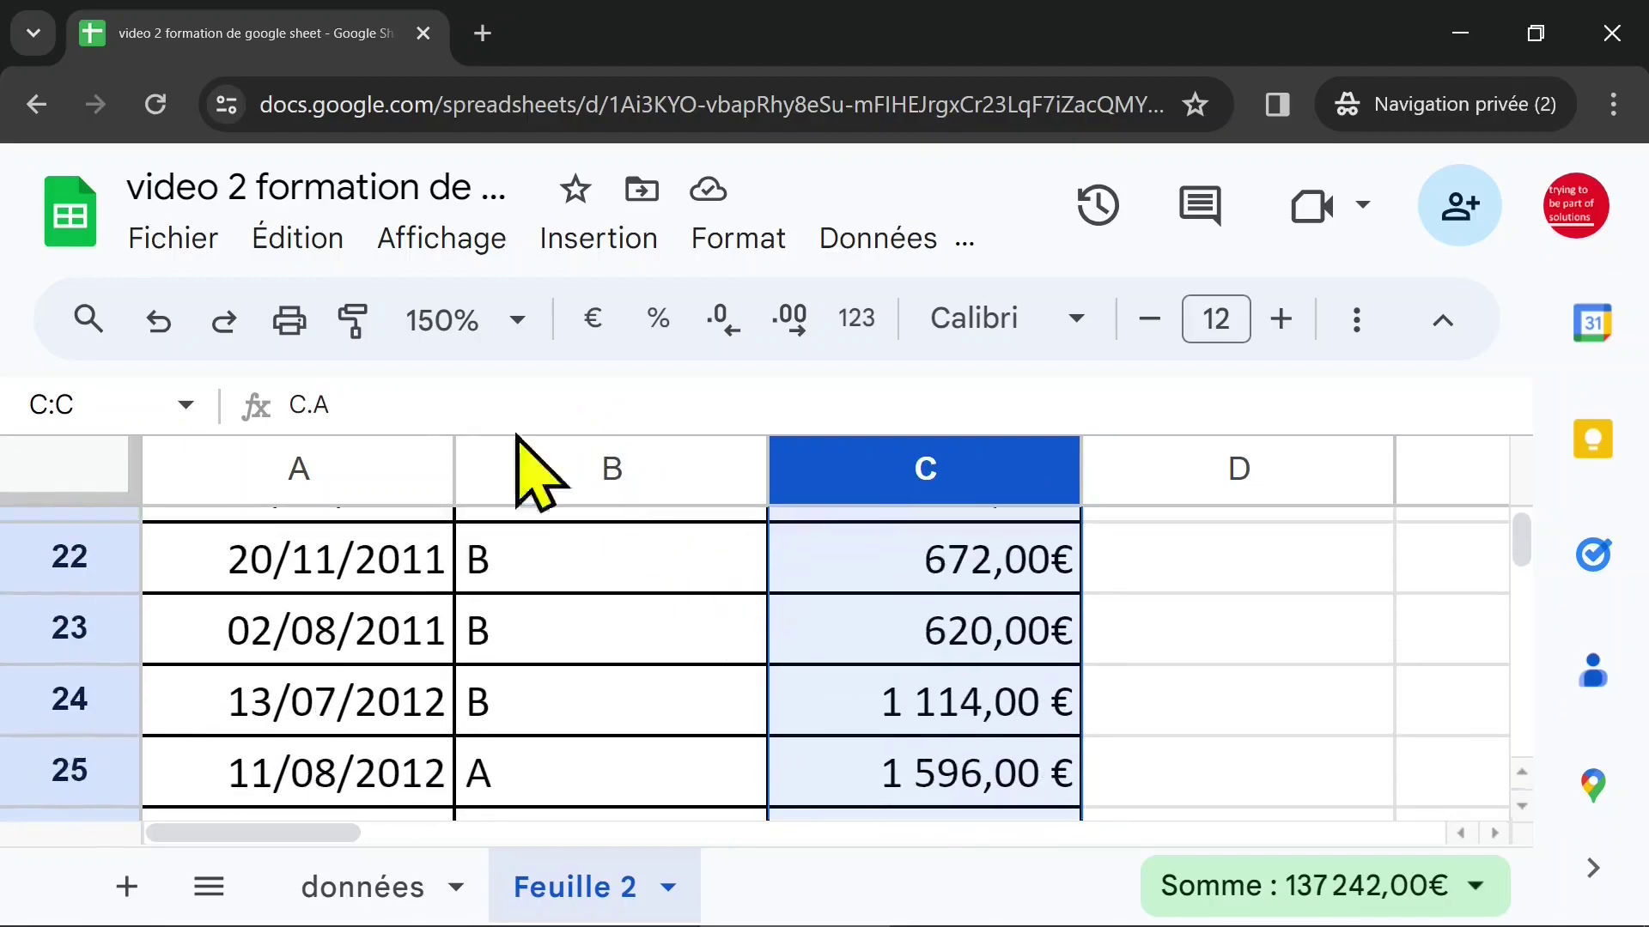
click(515, 321)
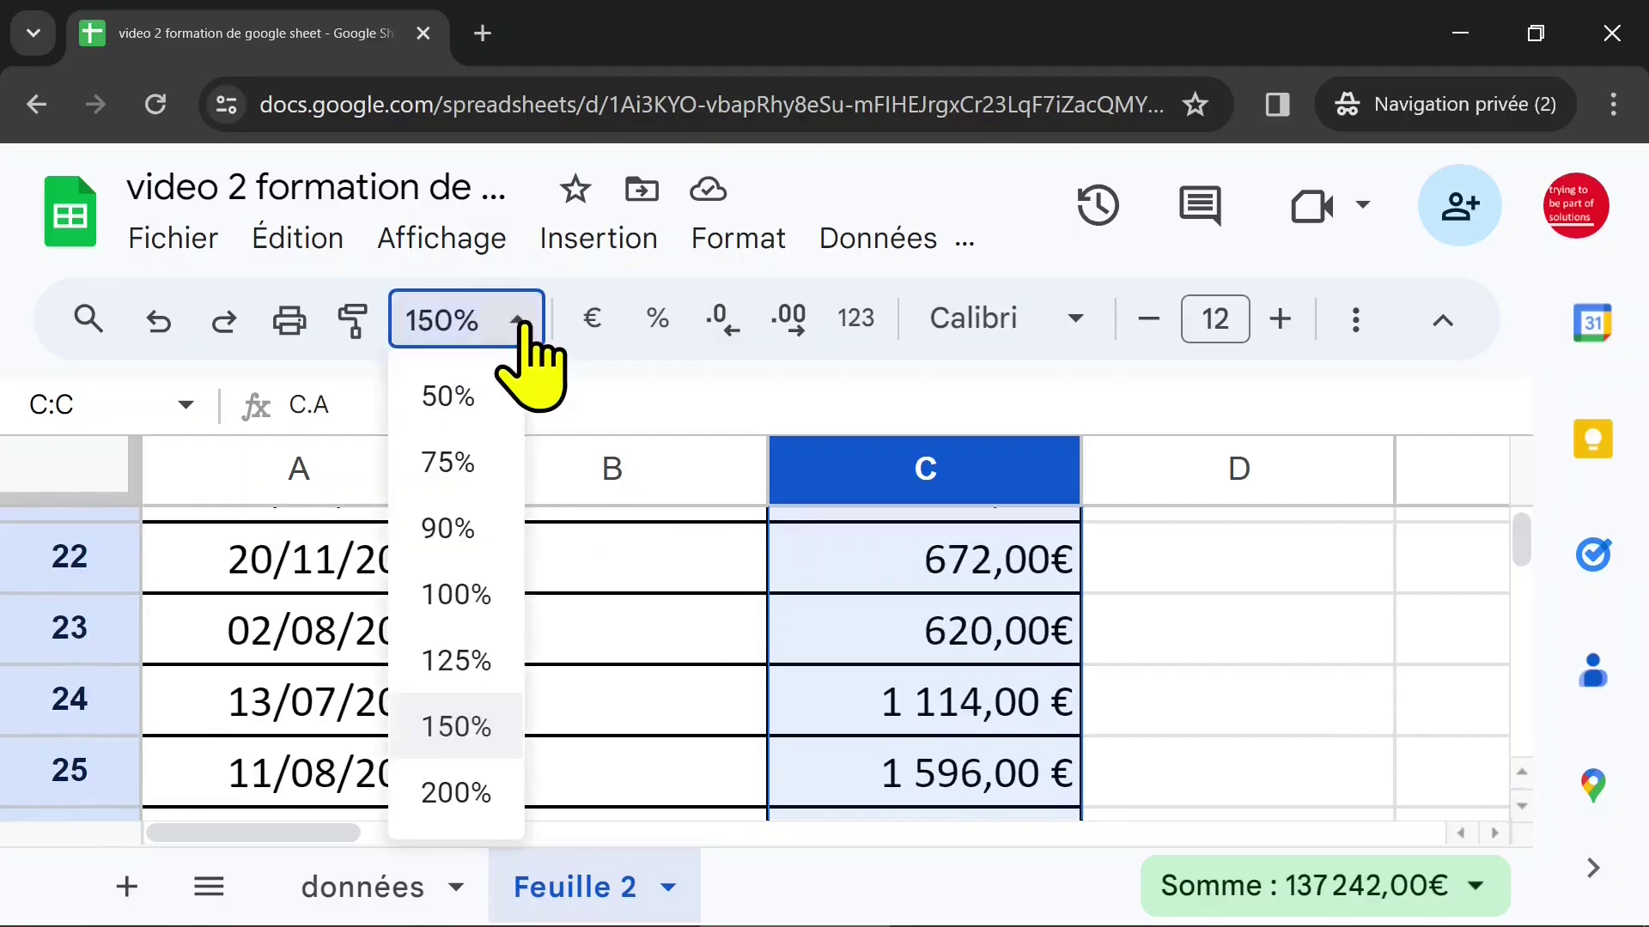
click(468, 594)
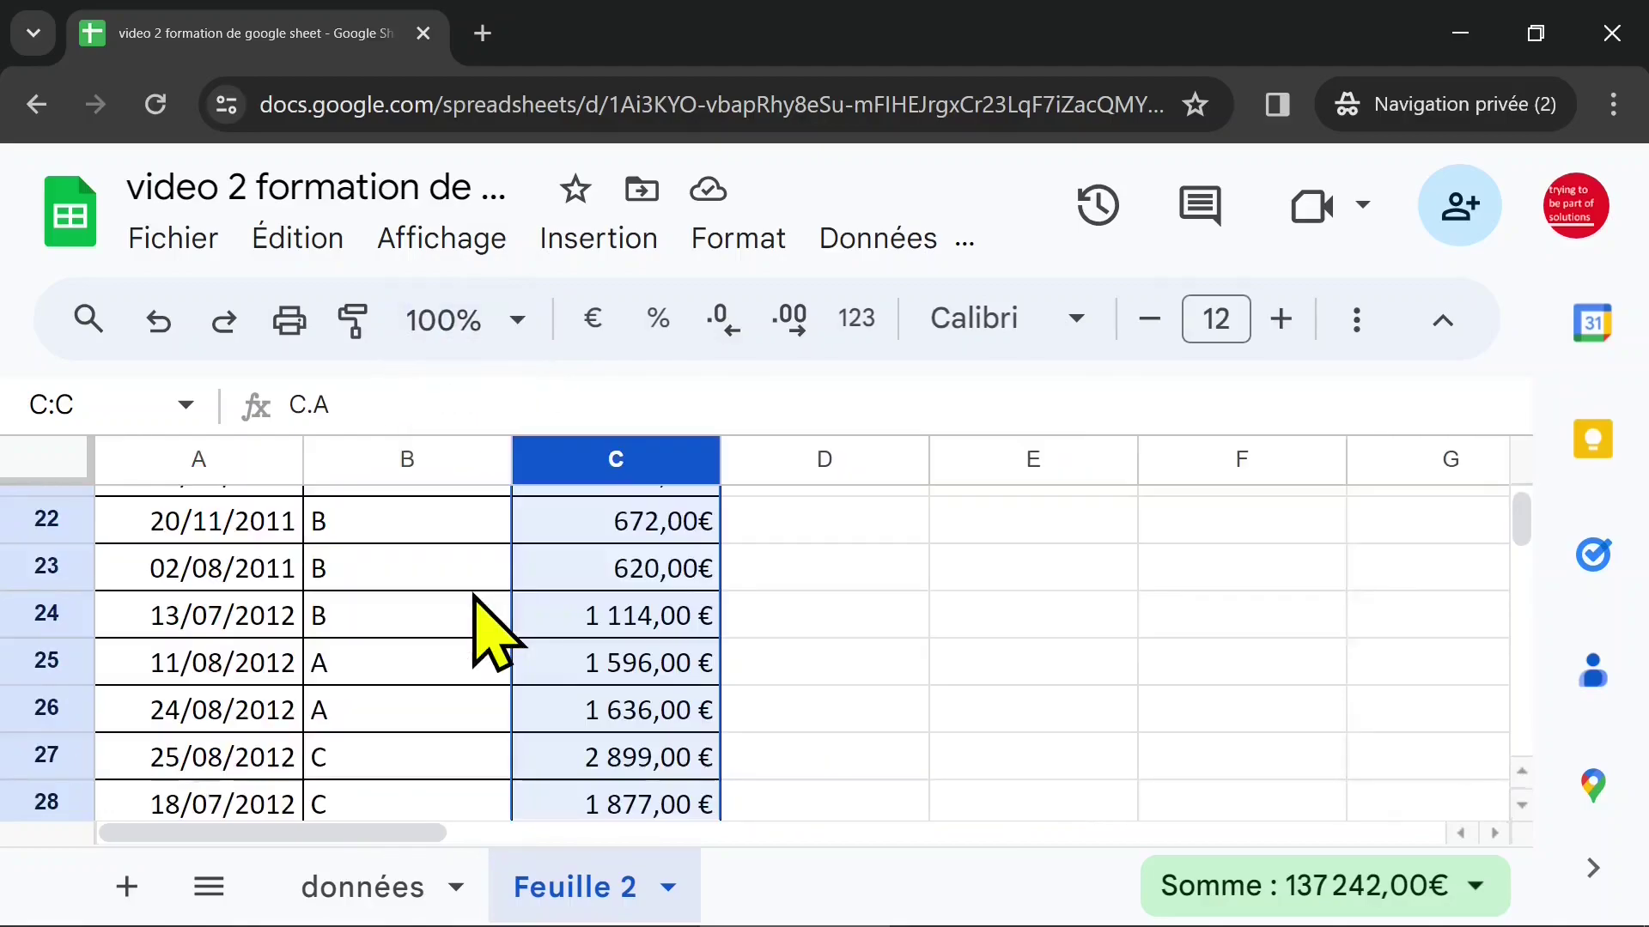
Set the font size of the whole sheet to 13 and return to cell A1
click(382, 524)
scroll(215, 515, up, 3)
click(58, 463)
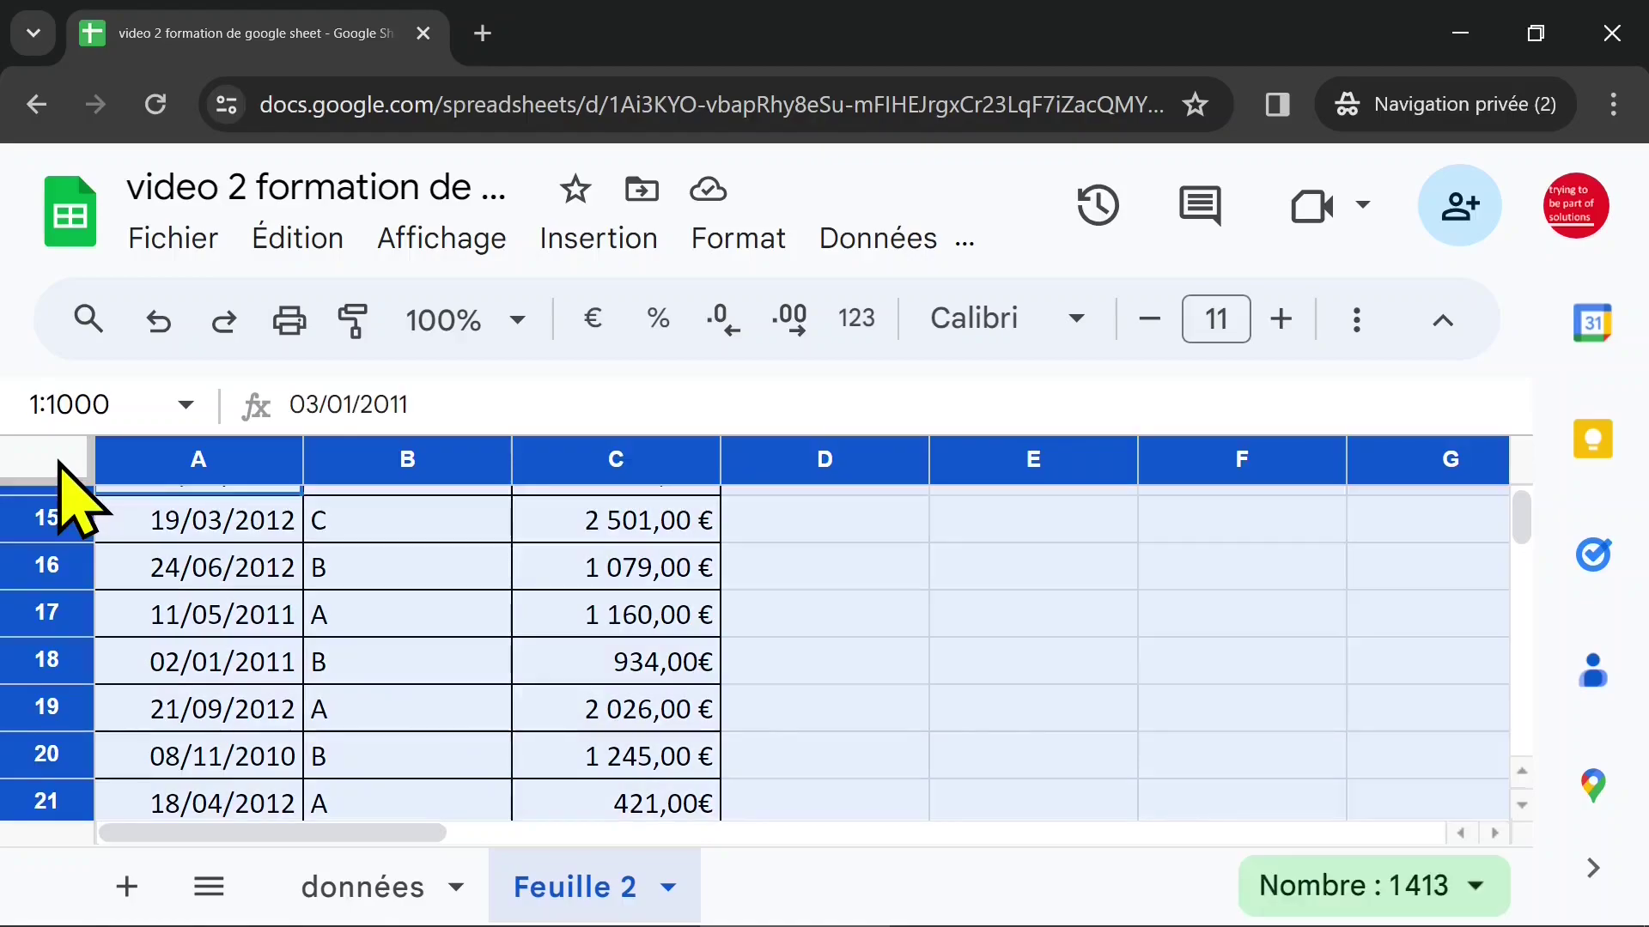
click(1281, 321)
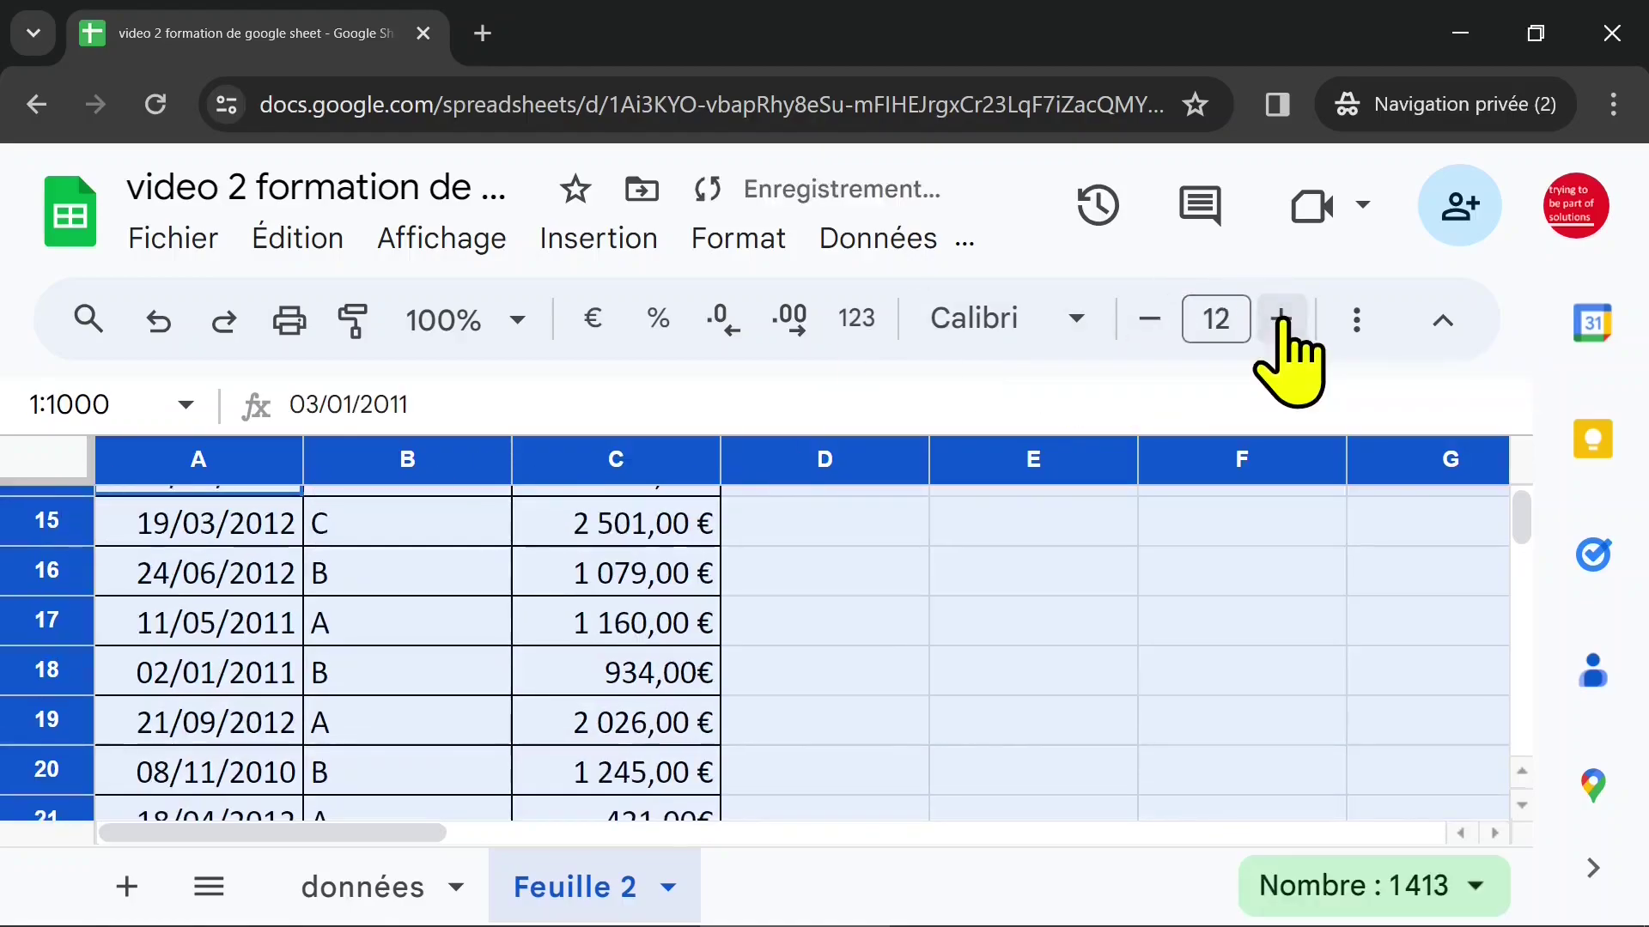
click(1281, 321)
key(ctrl+Home)
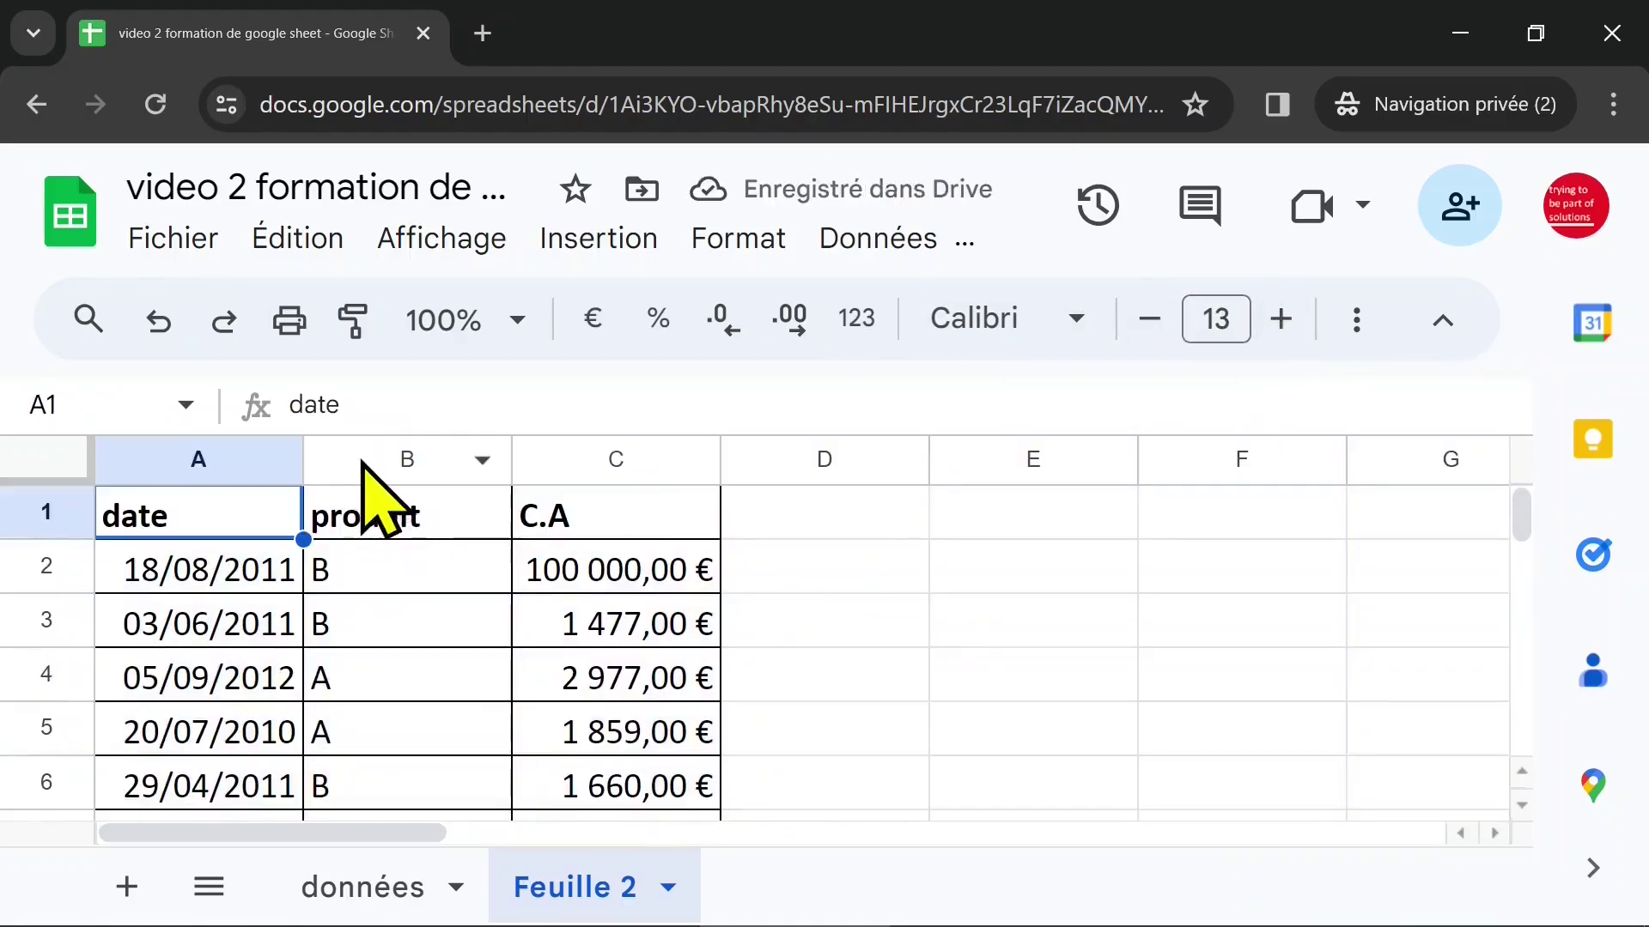
Examine the date, produit and C.A columns of the source table on Feuille 2
click(365, 460)
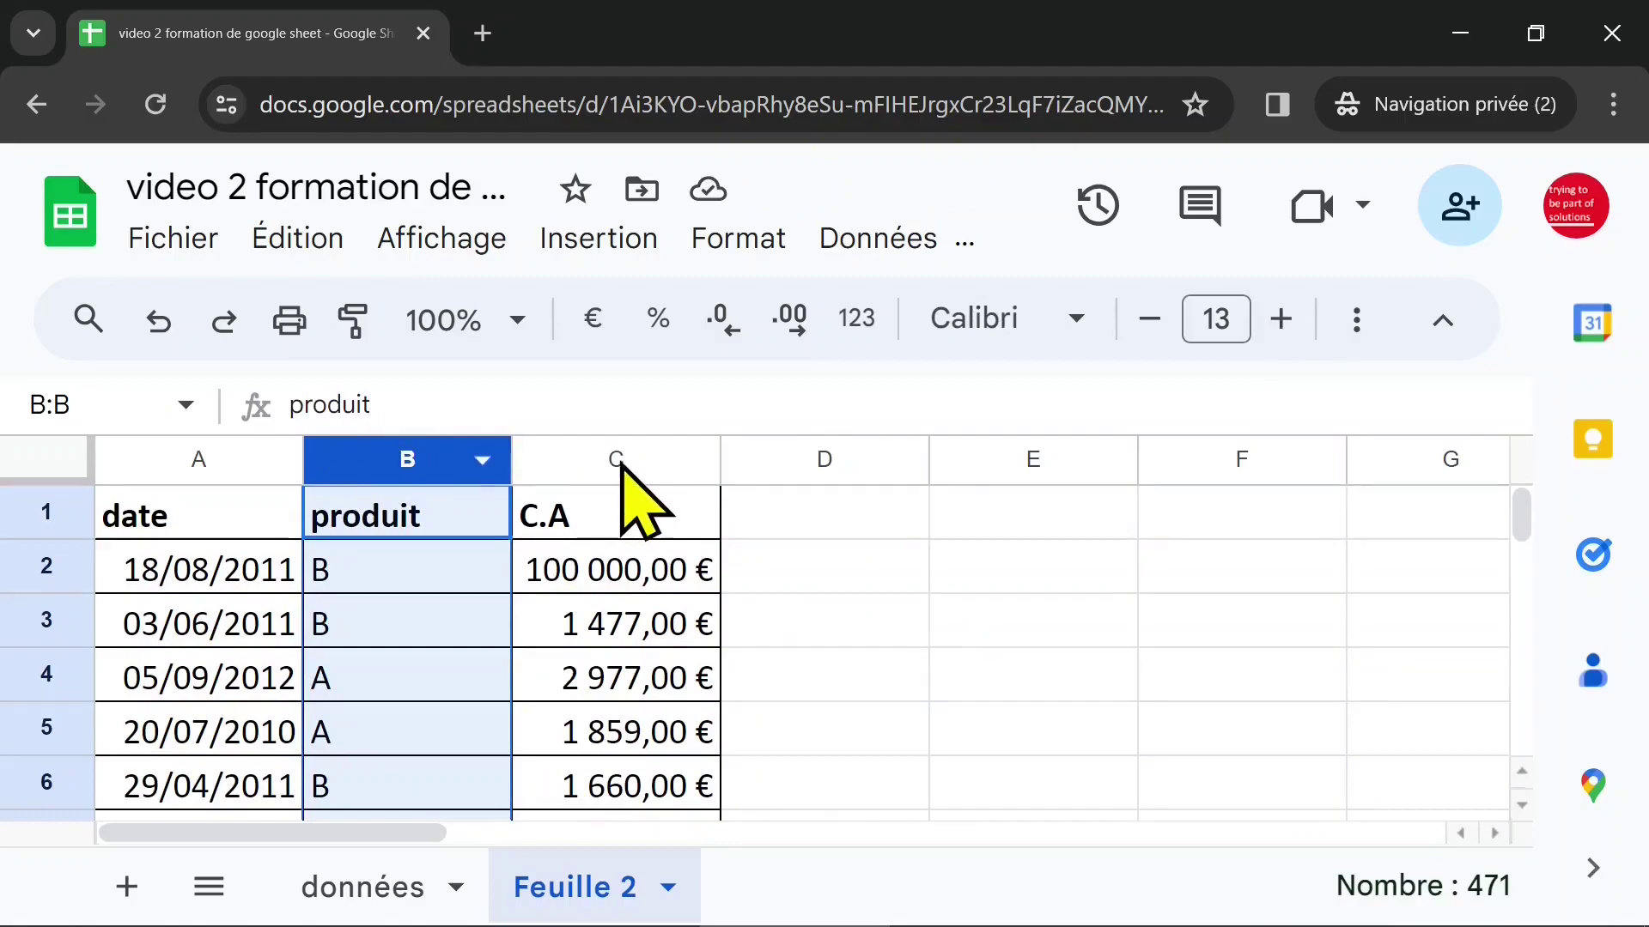
click(610, 459)
click(168, 459)
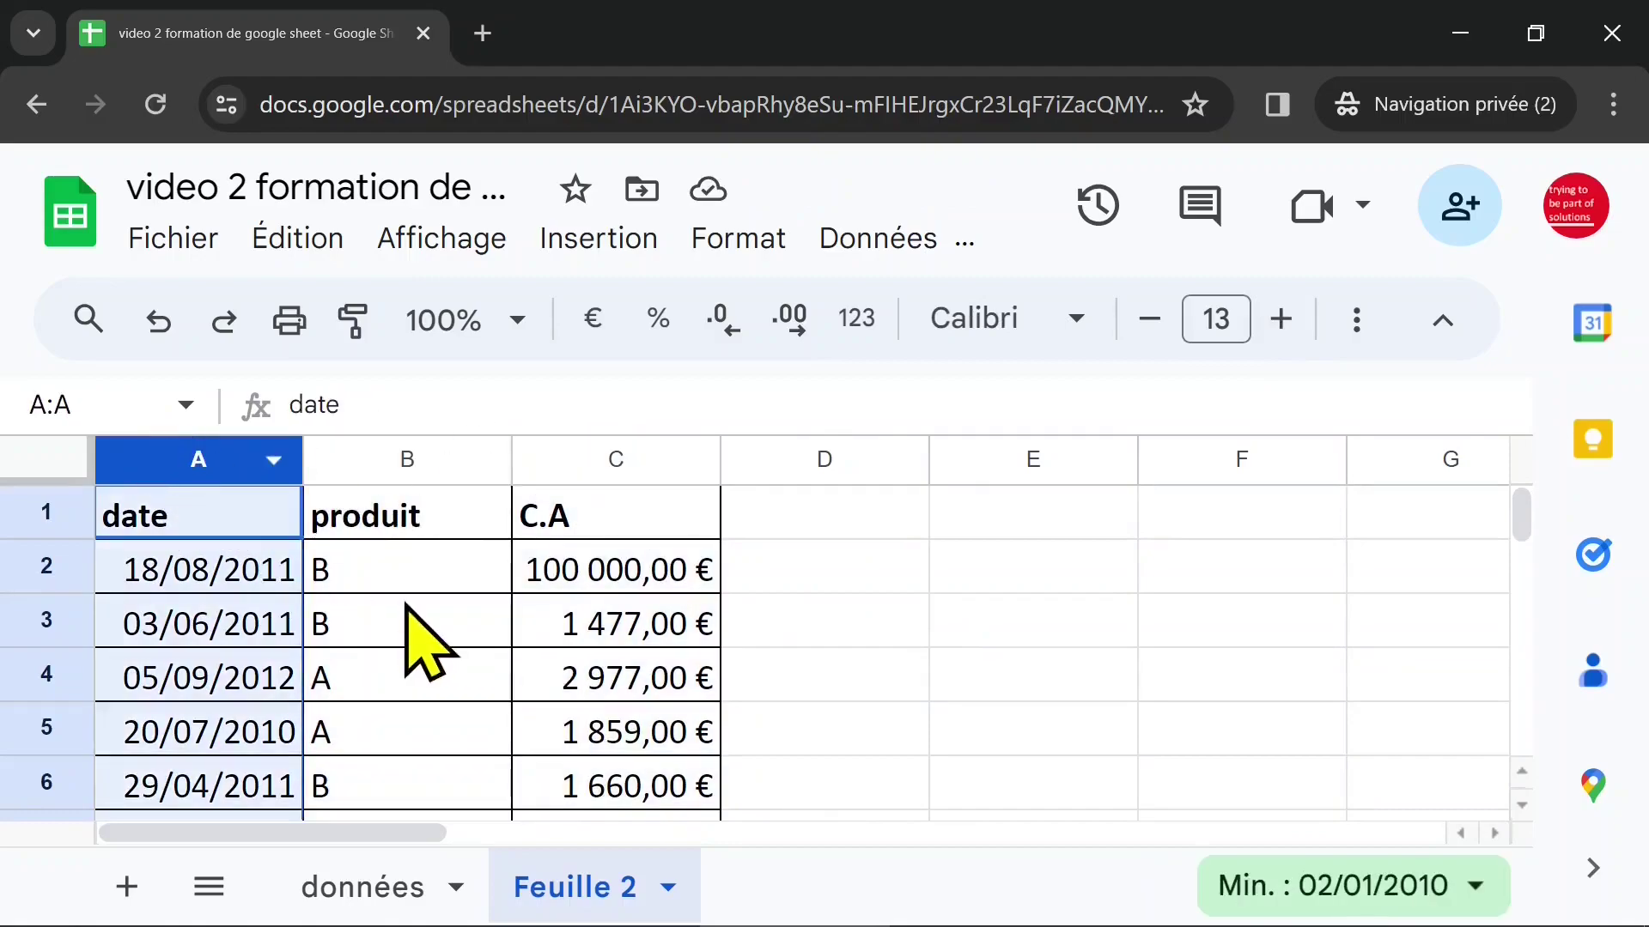
click(571, 577)
click(400, 520)
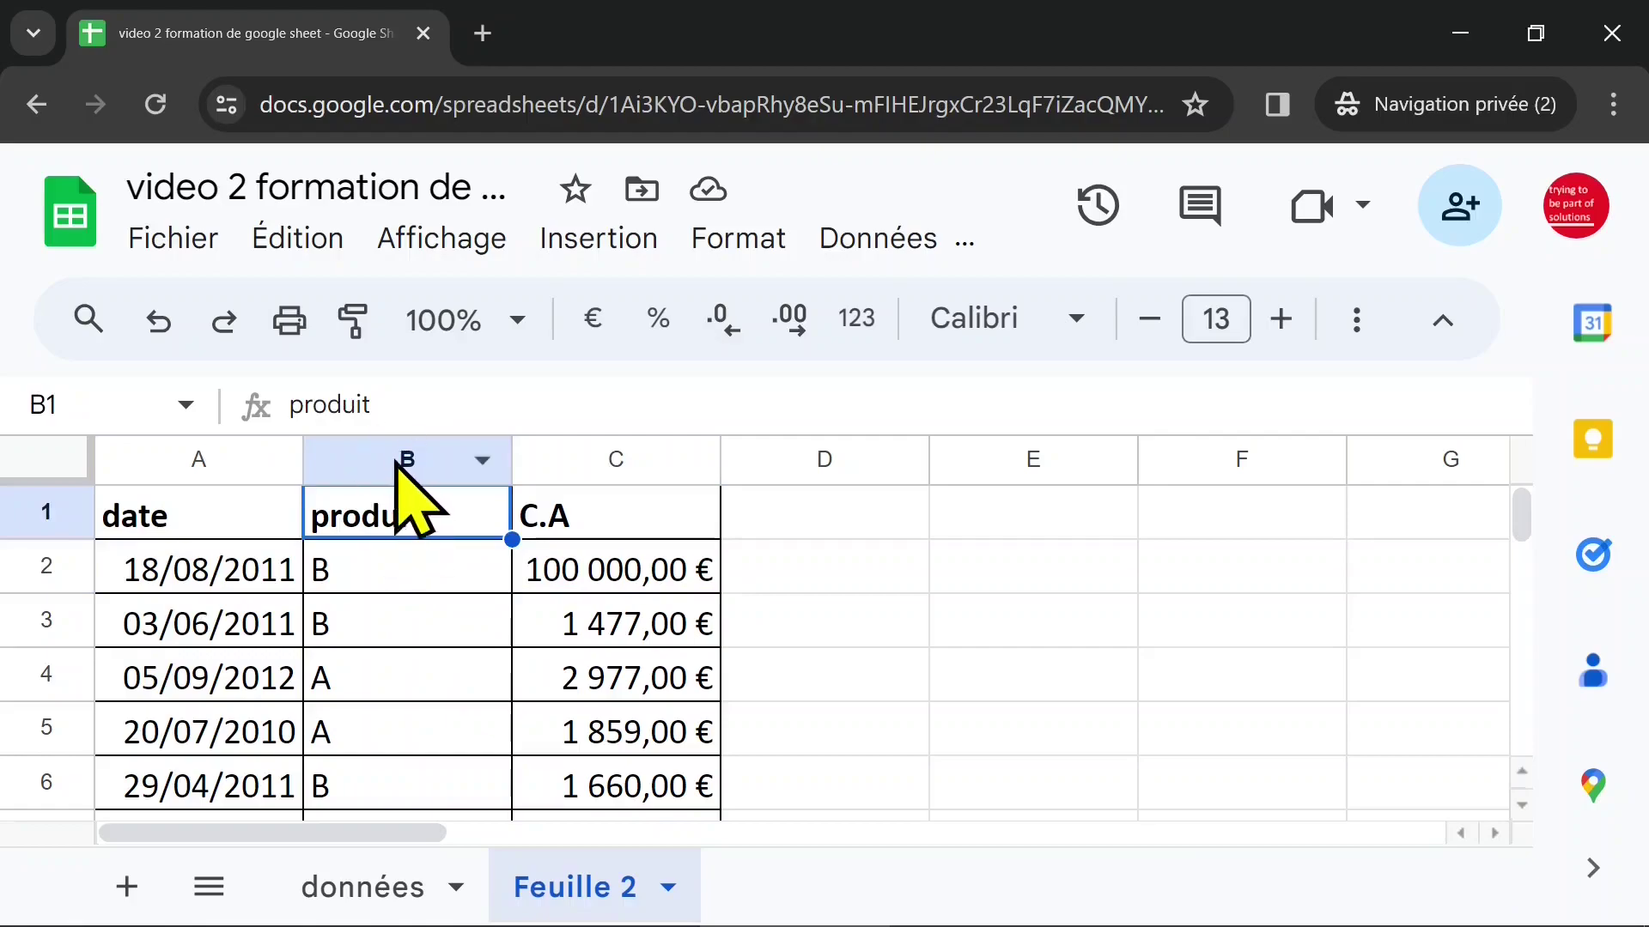
click(402, 459)
click(393, 571)
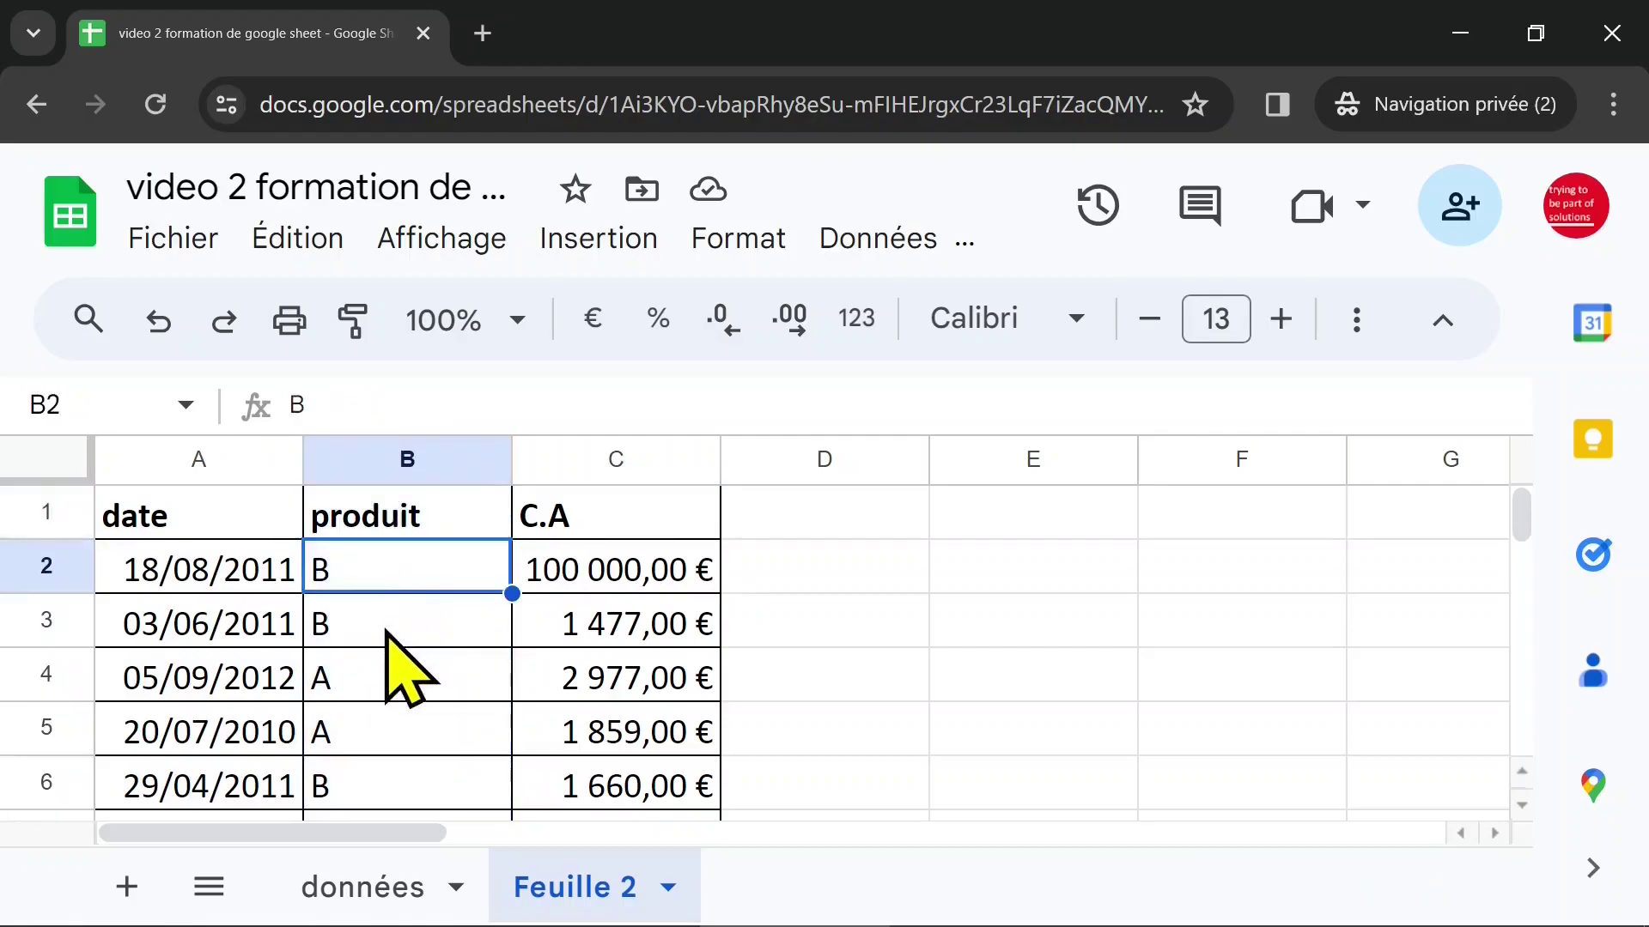
click(421, 636)
scroll(427, 640, down, 2)
scroll(429, 642, up, 2)
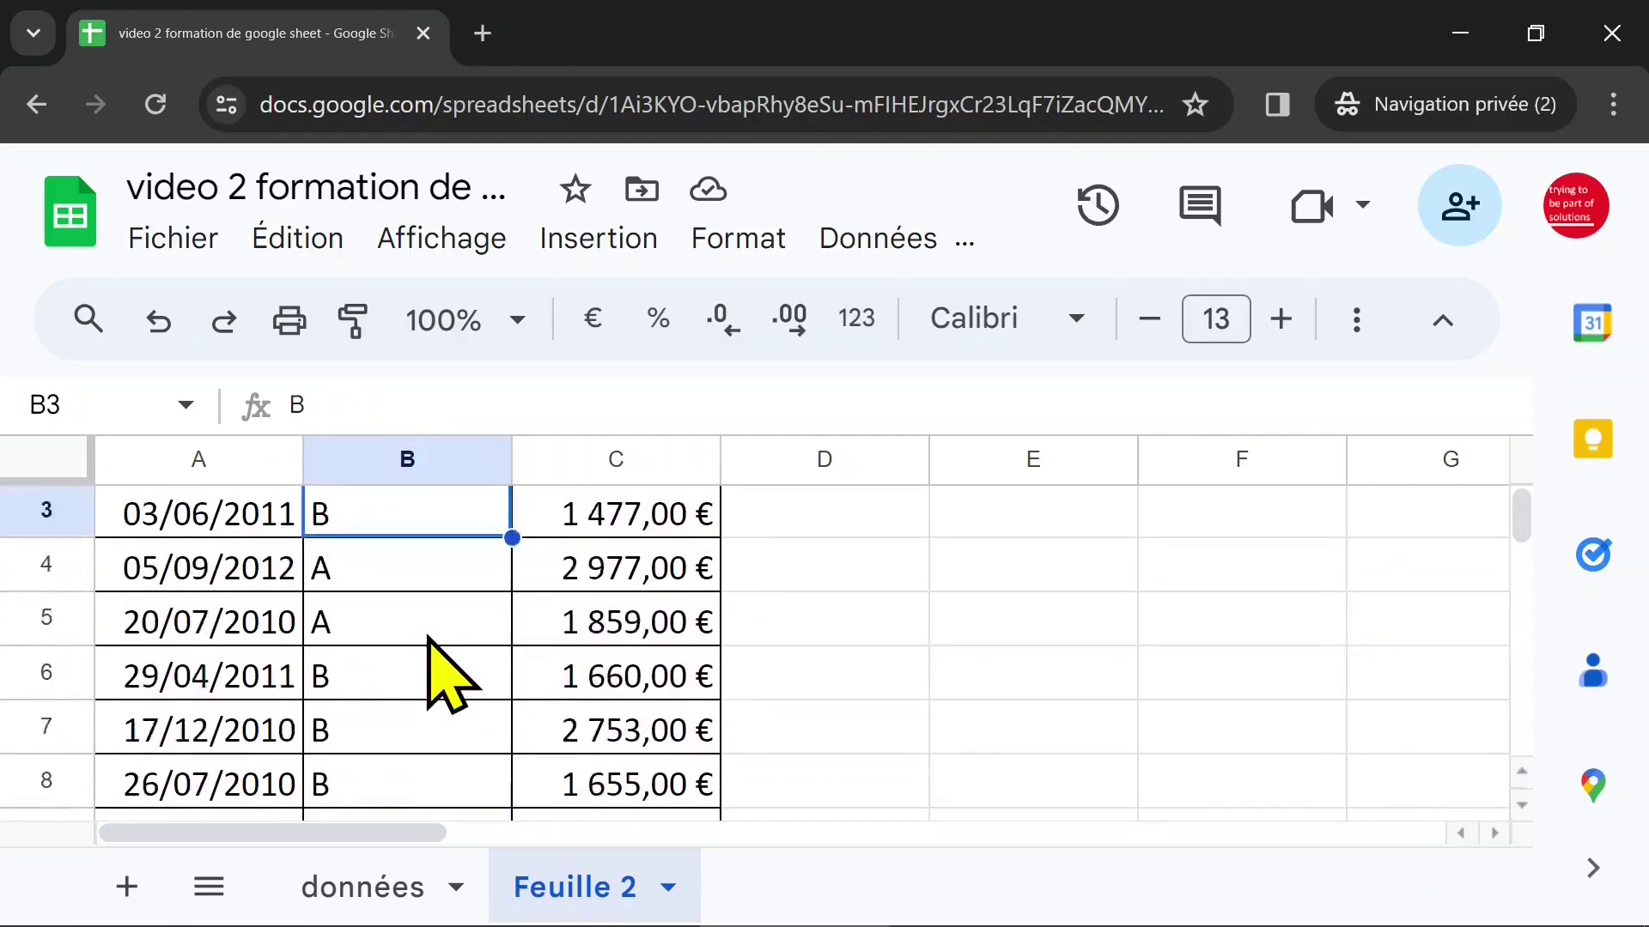
Create a pivot table from the range 'Feuille 2'!A1:C471 on the existing sheet, starting at cell F1
click(403, 564)
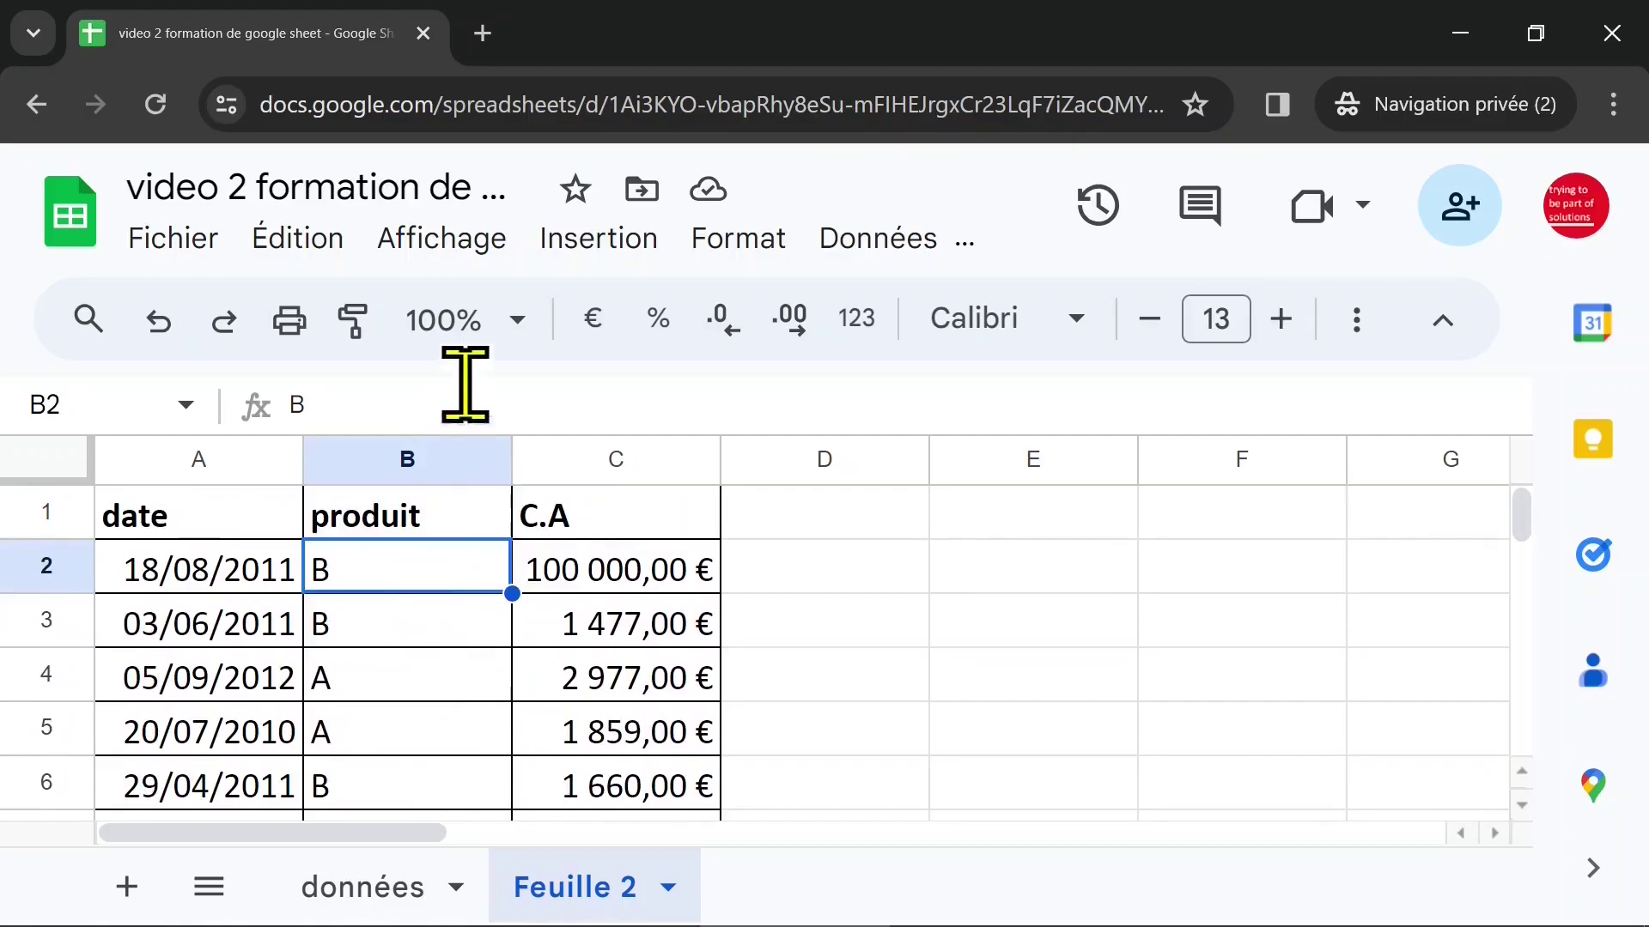
click(614, 238)
click(721, 675)
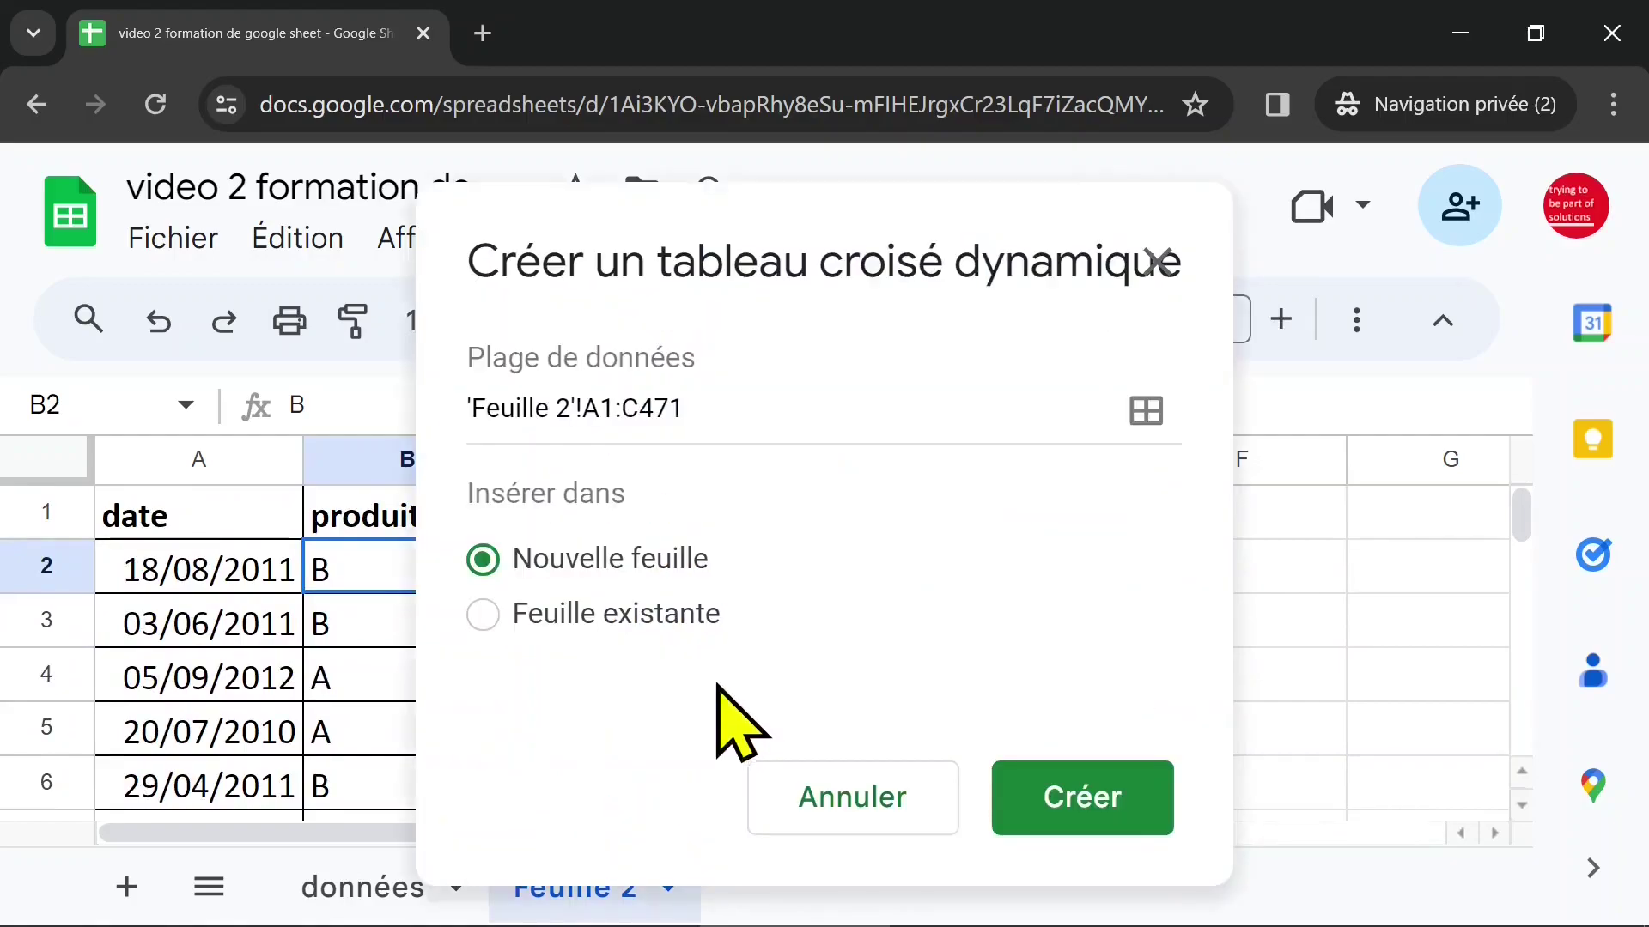
click(661, 616)
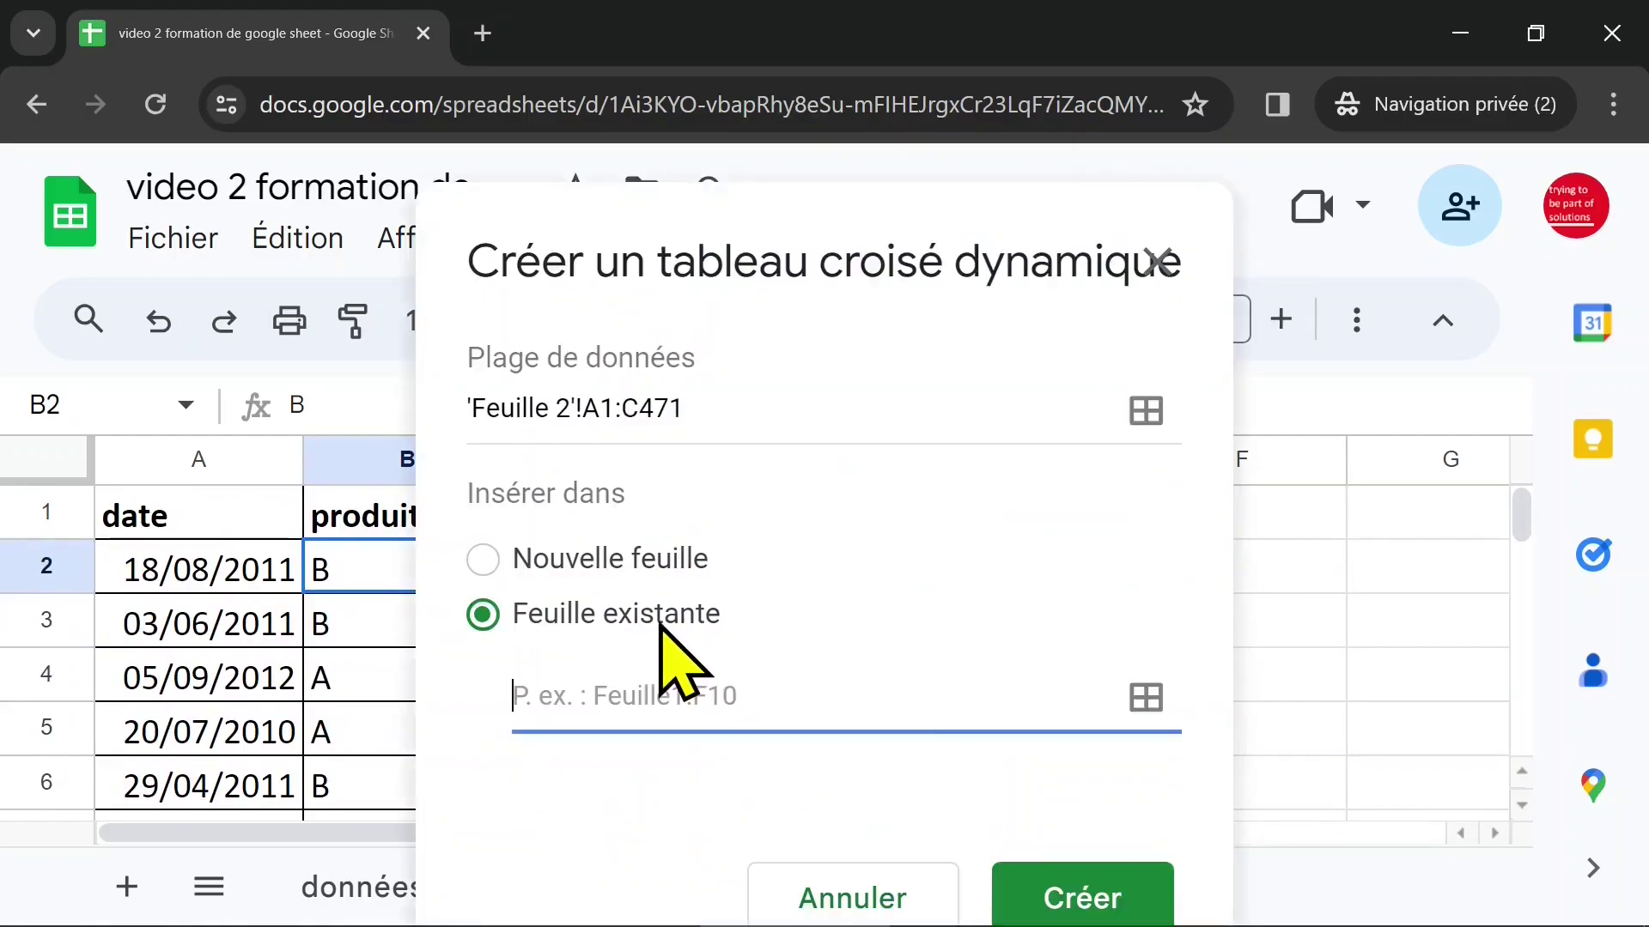
click(1337, 517)
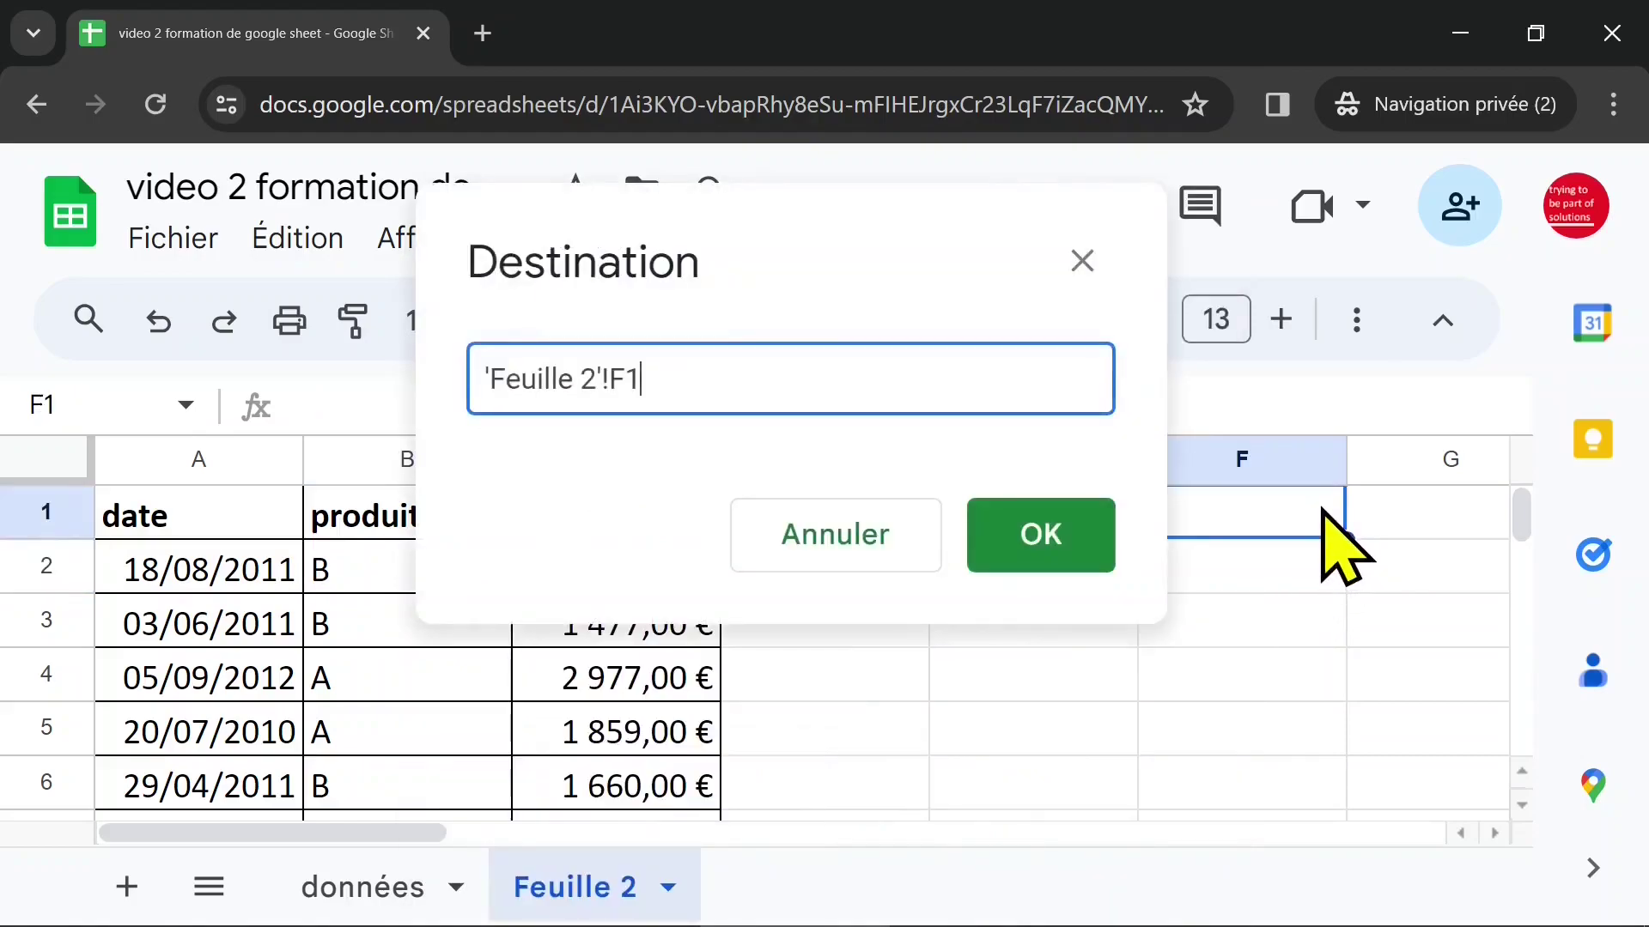
click(1024, 540)
click(1084, 863)
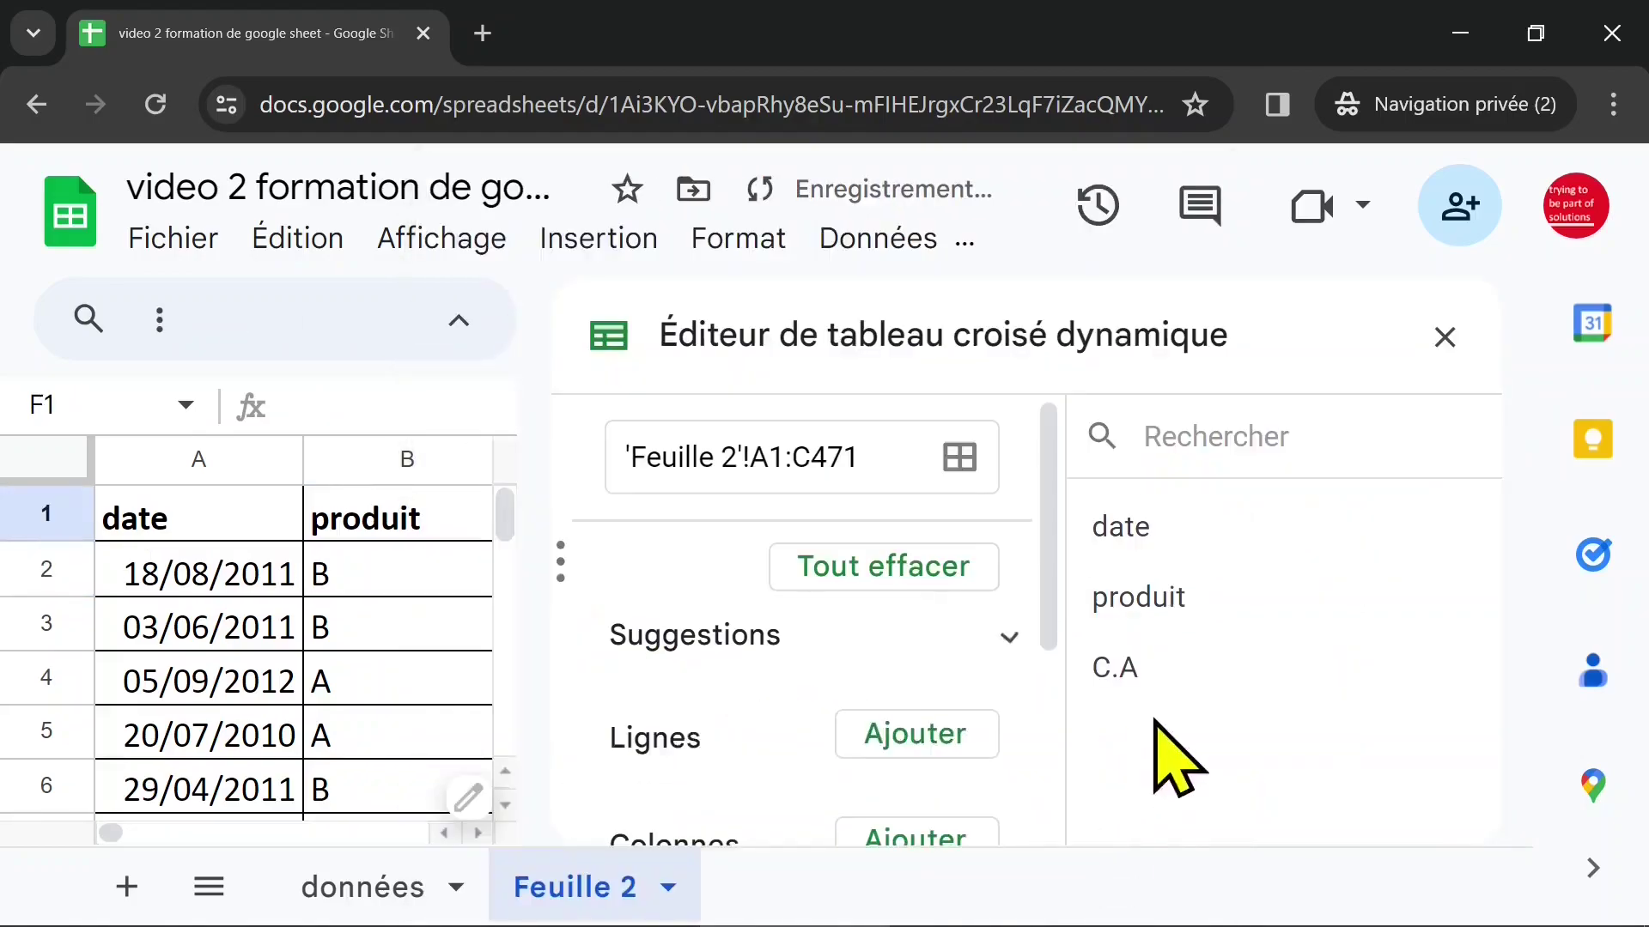
Add the produit field to the pivot table's rows (Lignes) and close the pivot table editor
drag(1139, 618, 802, 769)
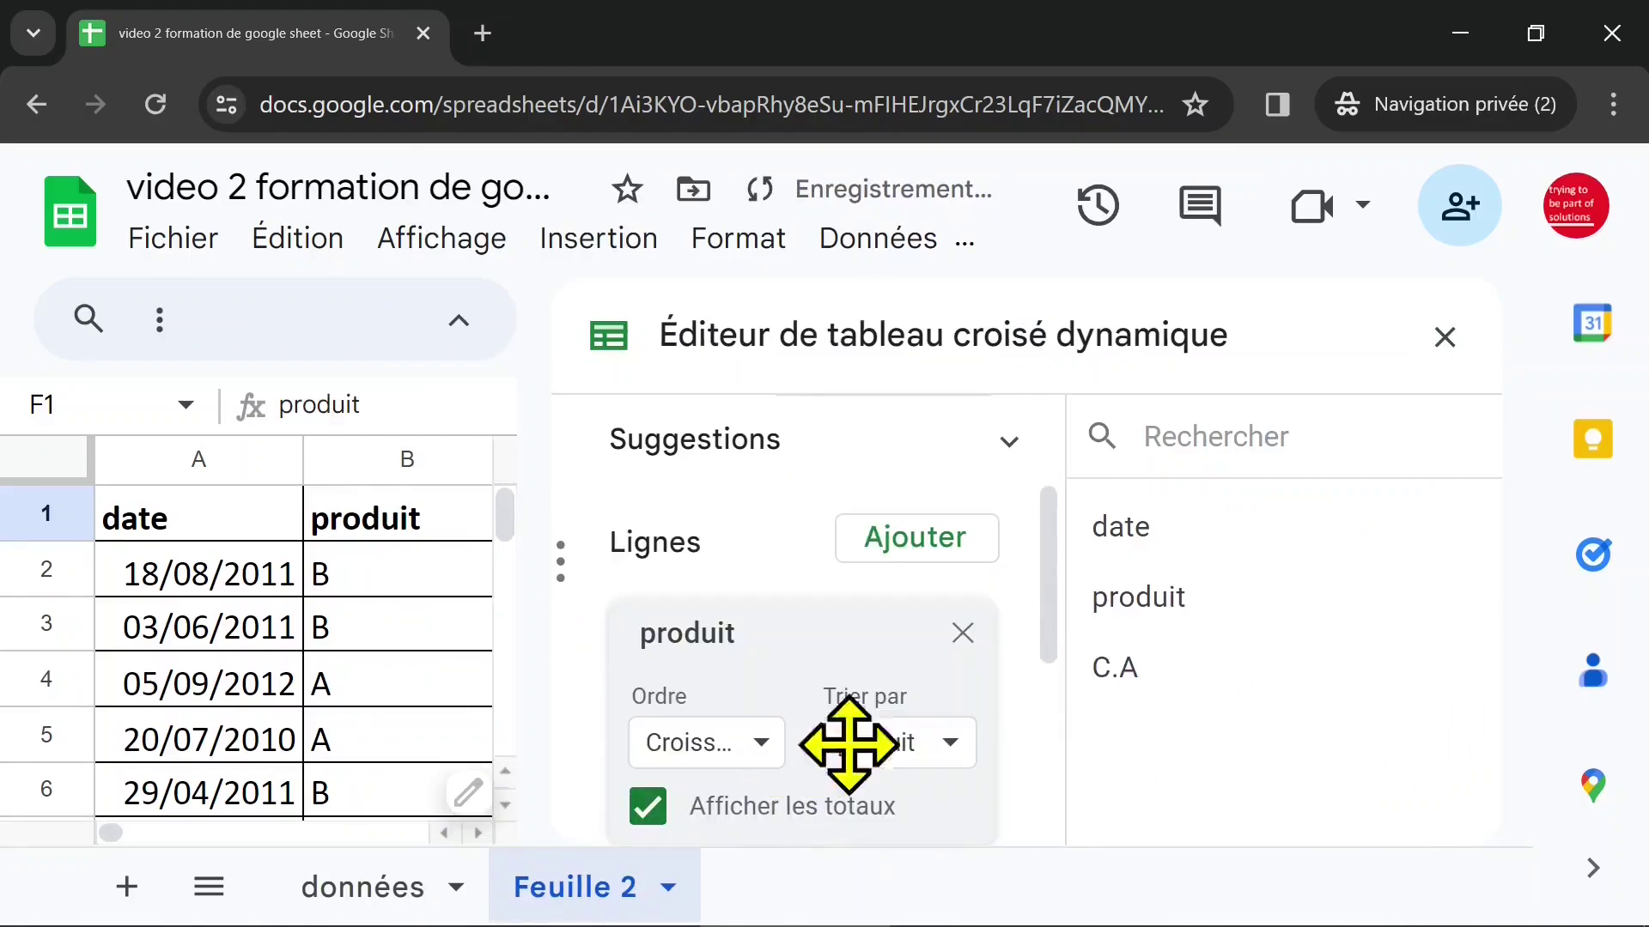
click(1444, 338)
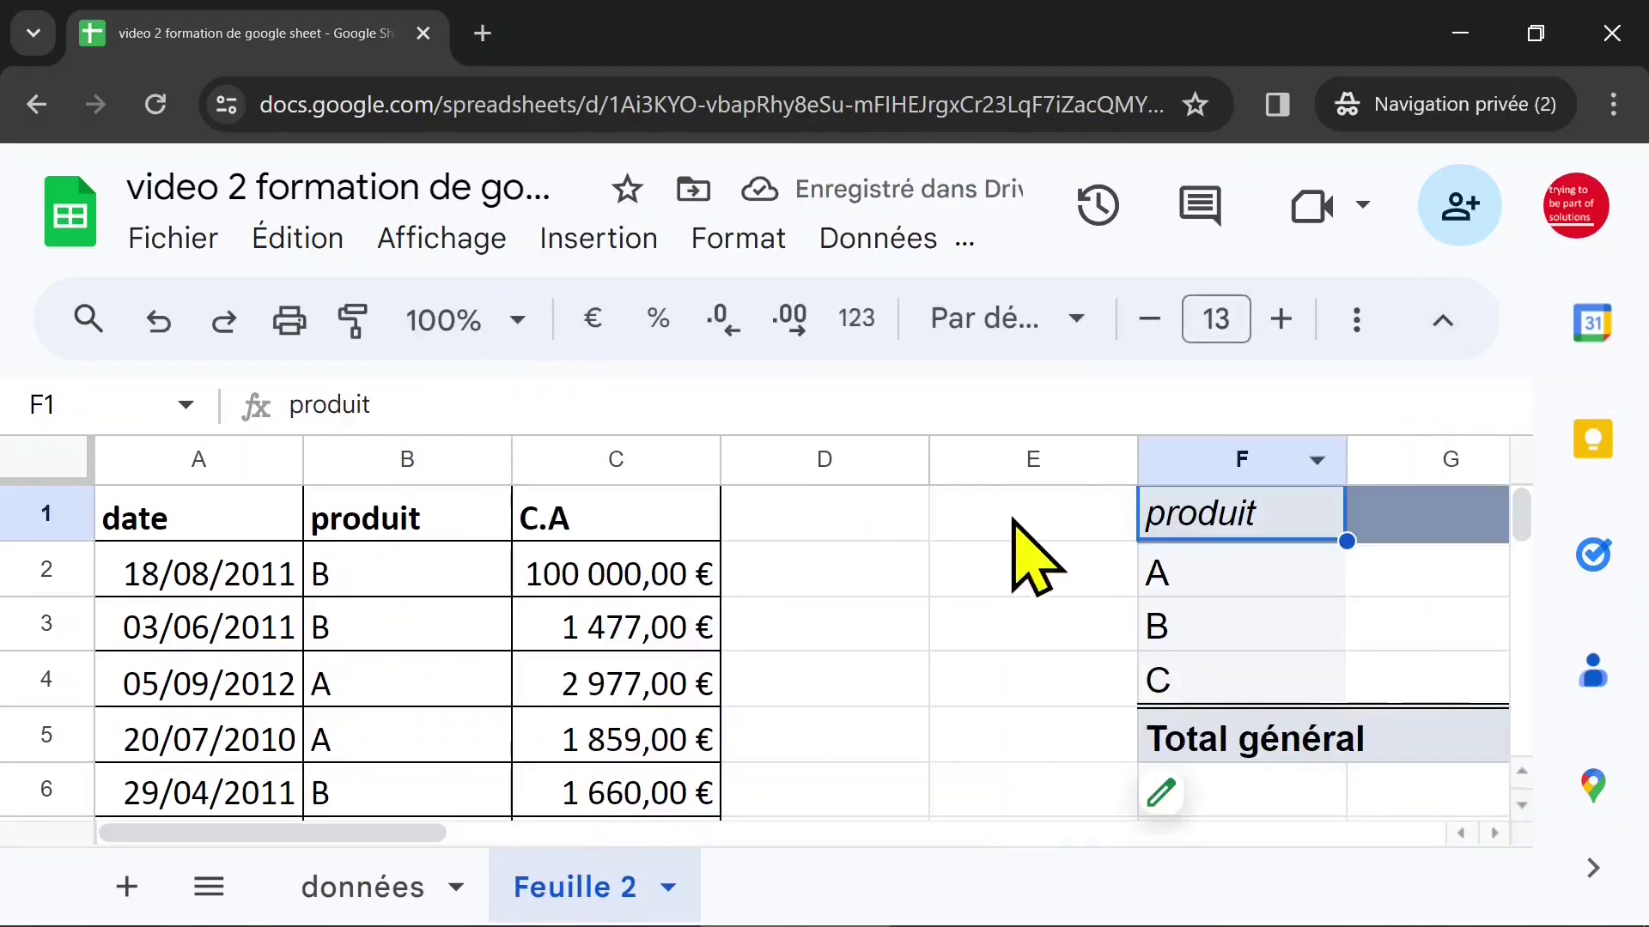
click(1241, 631)
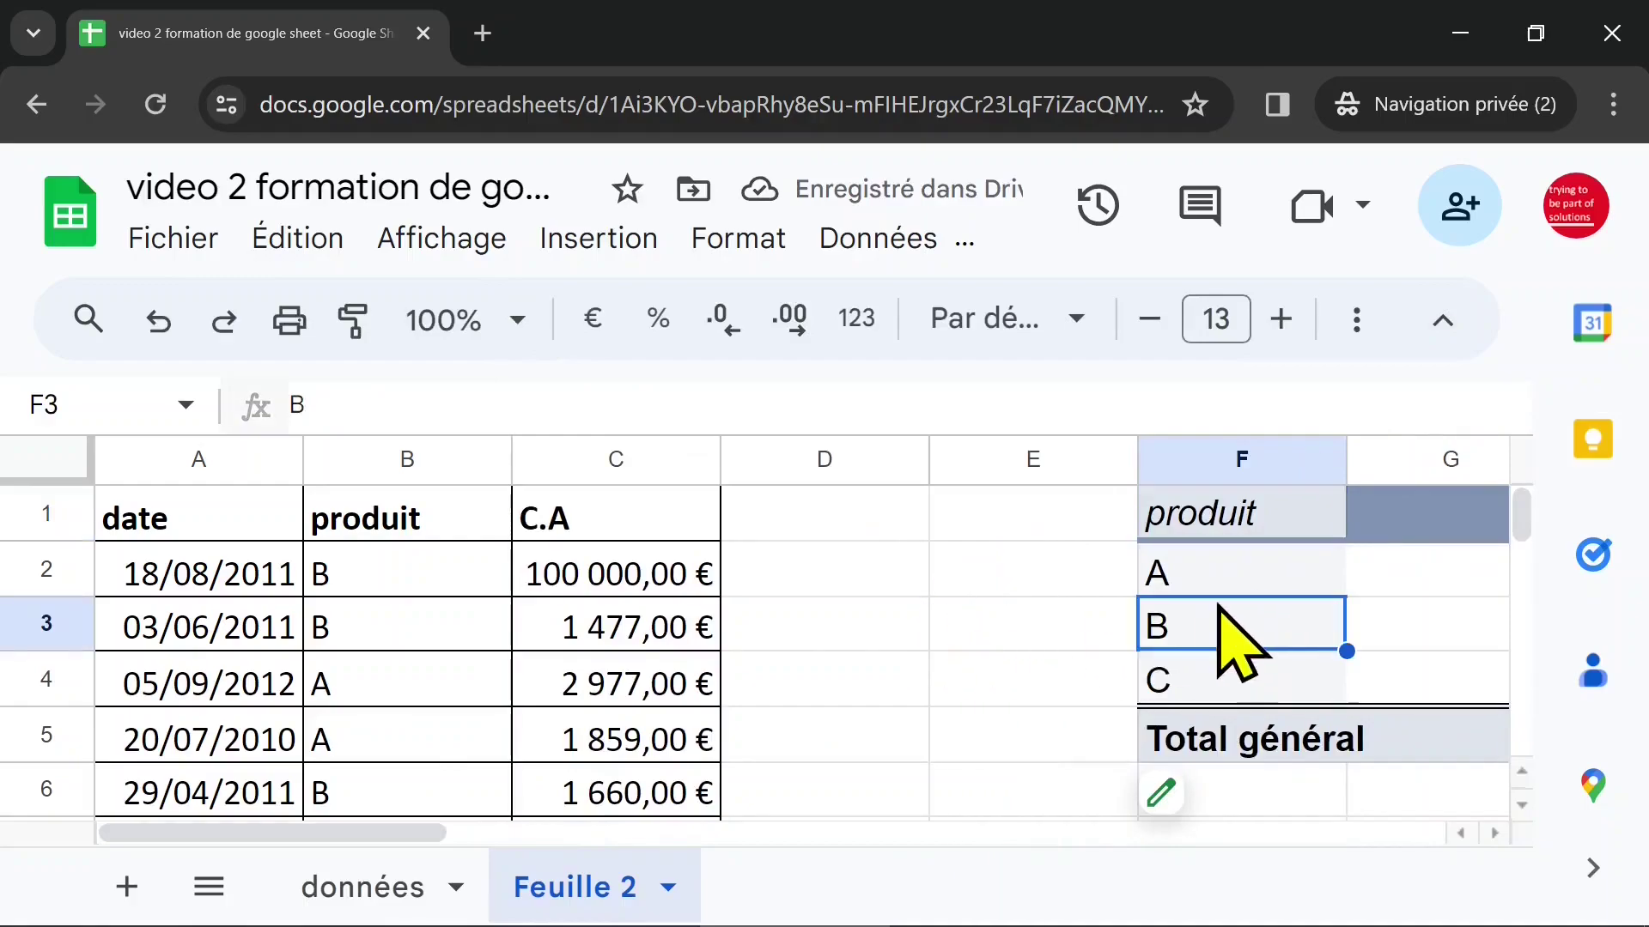
Fit column B to its contents and narrow the empty column D
click(820, 577)
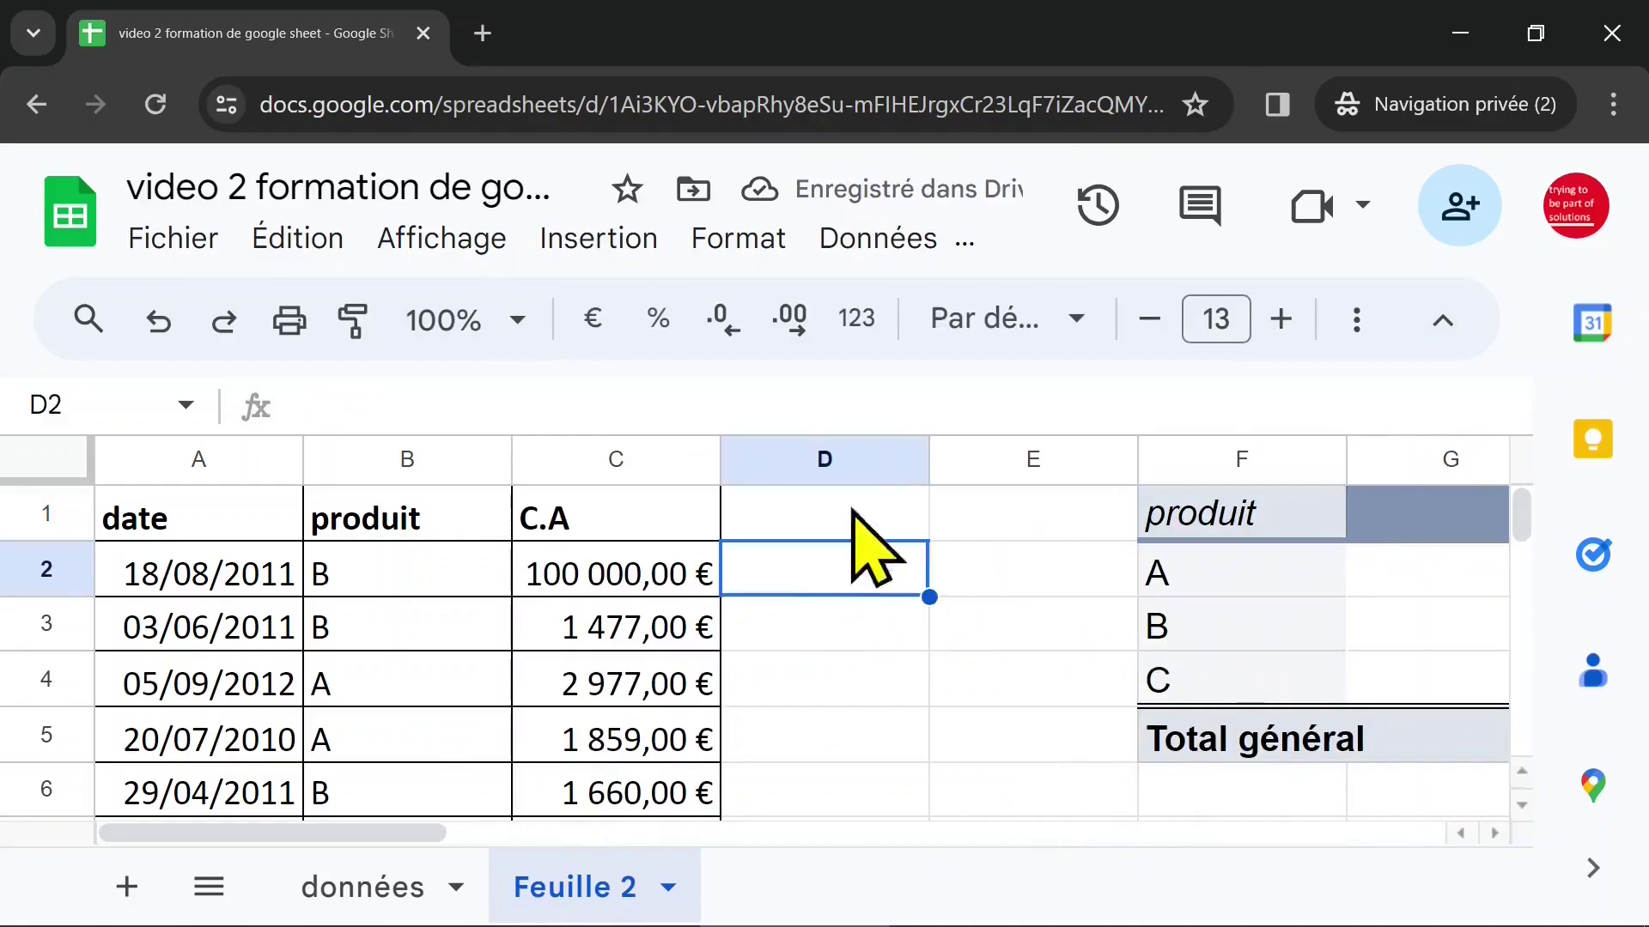
double_click(514, 471)
drag(847, 471, 749, 472)
Reopen the pivot table editor, add the produit field to the values (Valeurs) and close the editor
click(1210, 660)
click(1075, 631)
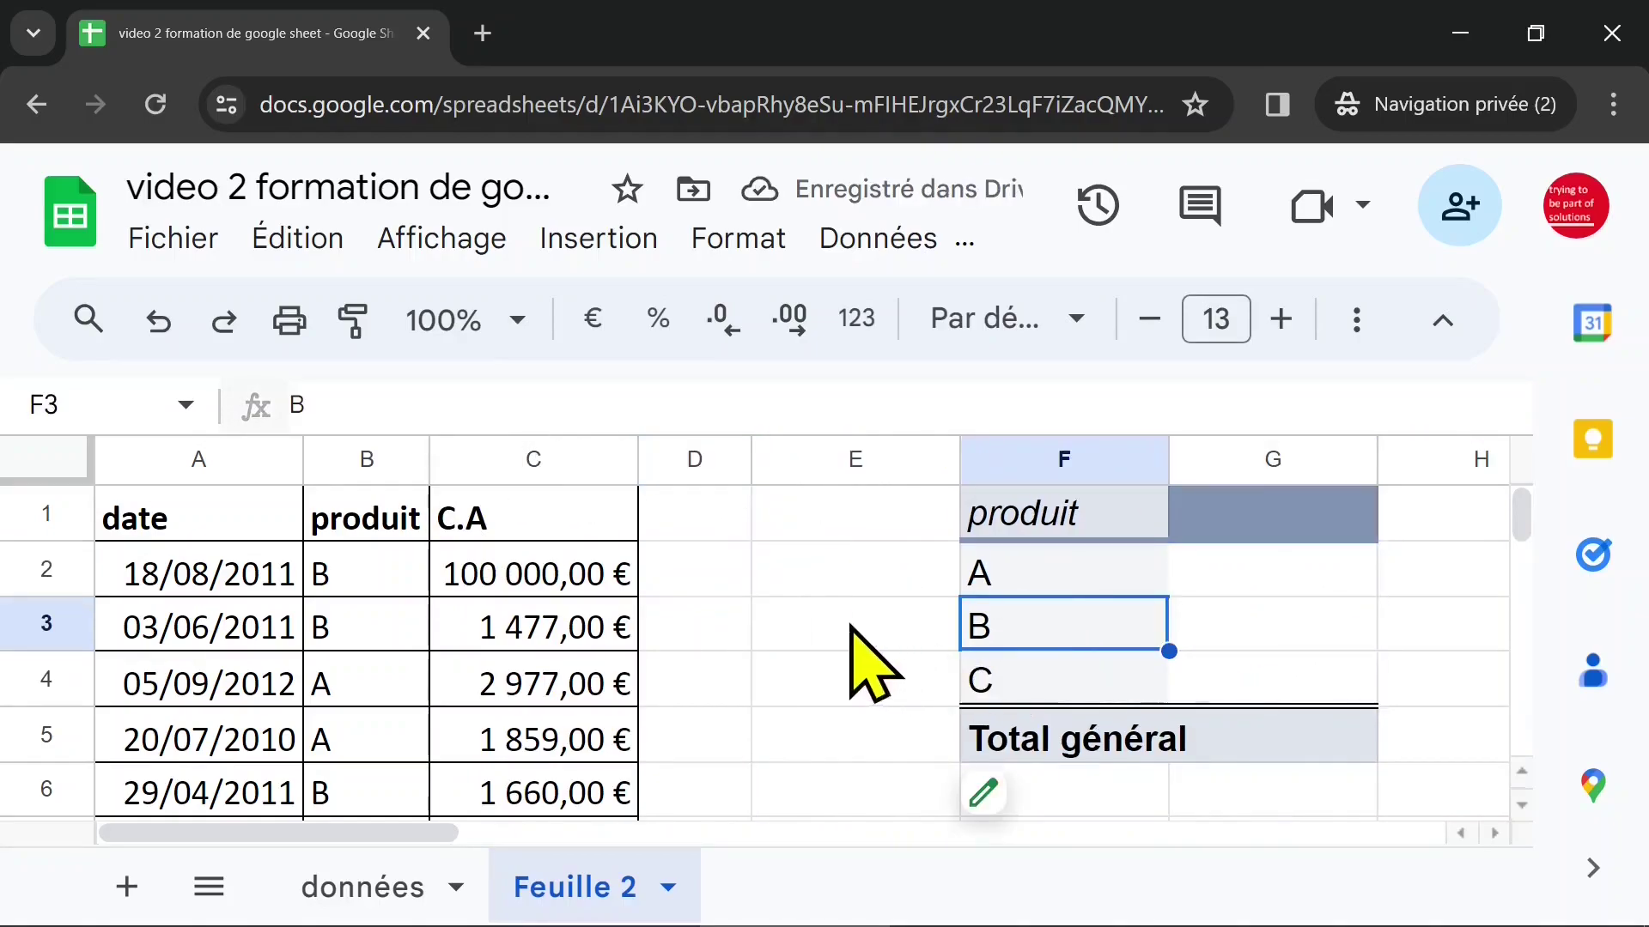
click(1062, 785)
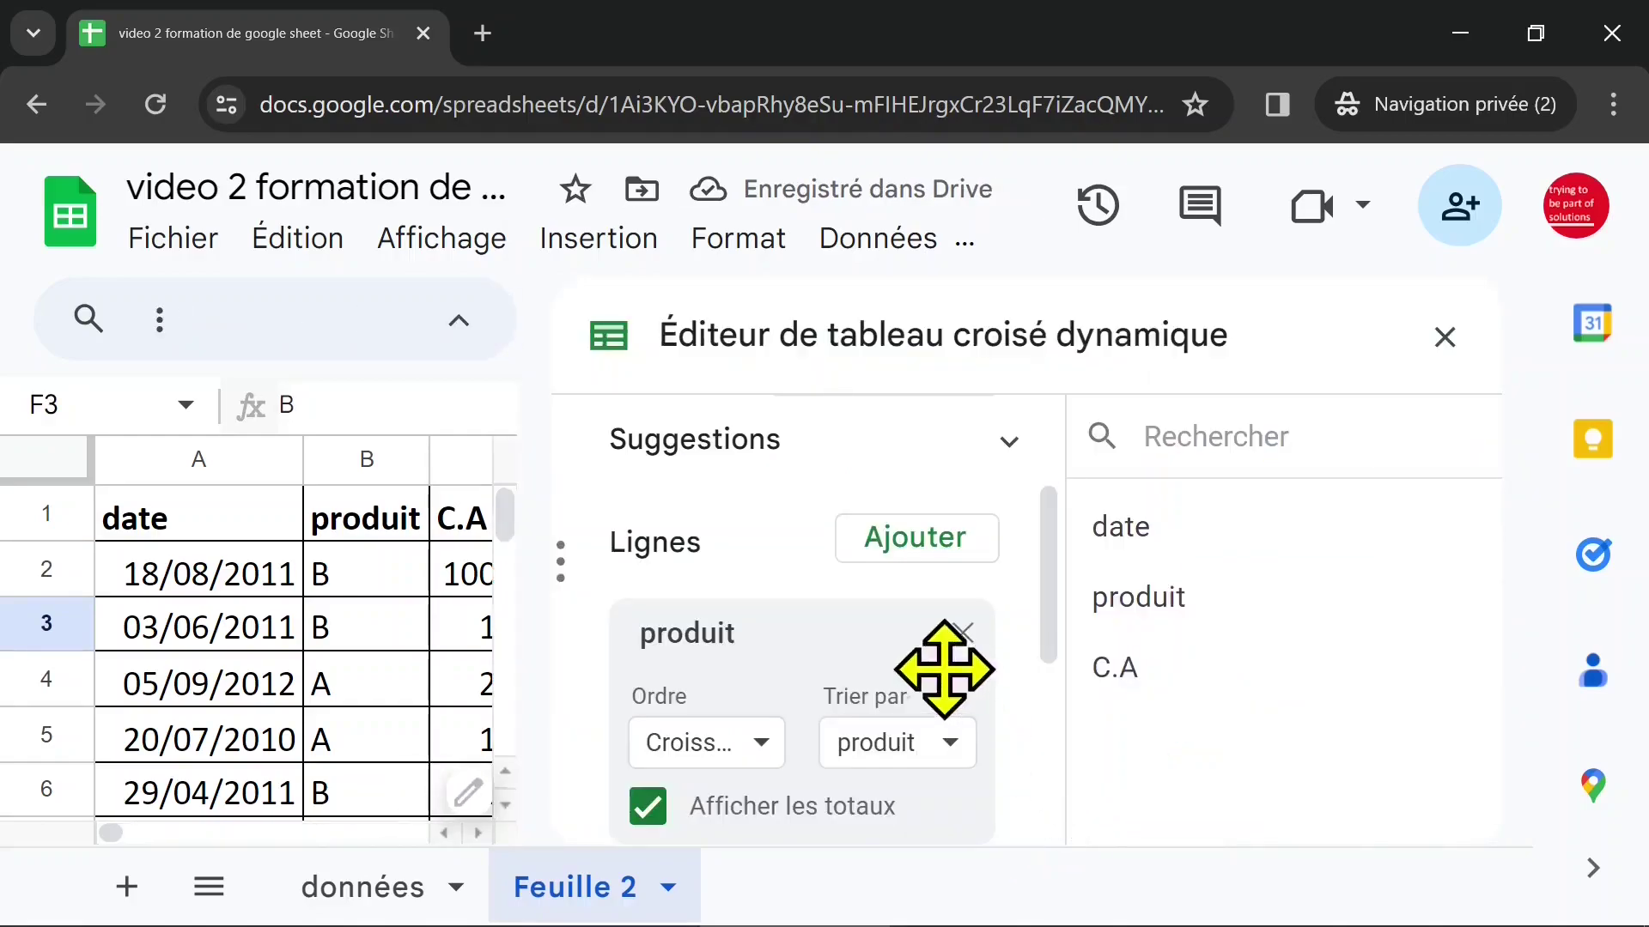
drag(1049, 589, 1056, 755)
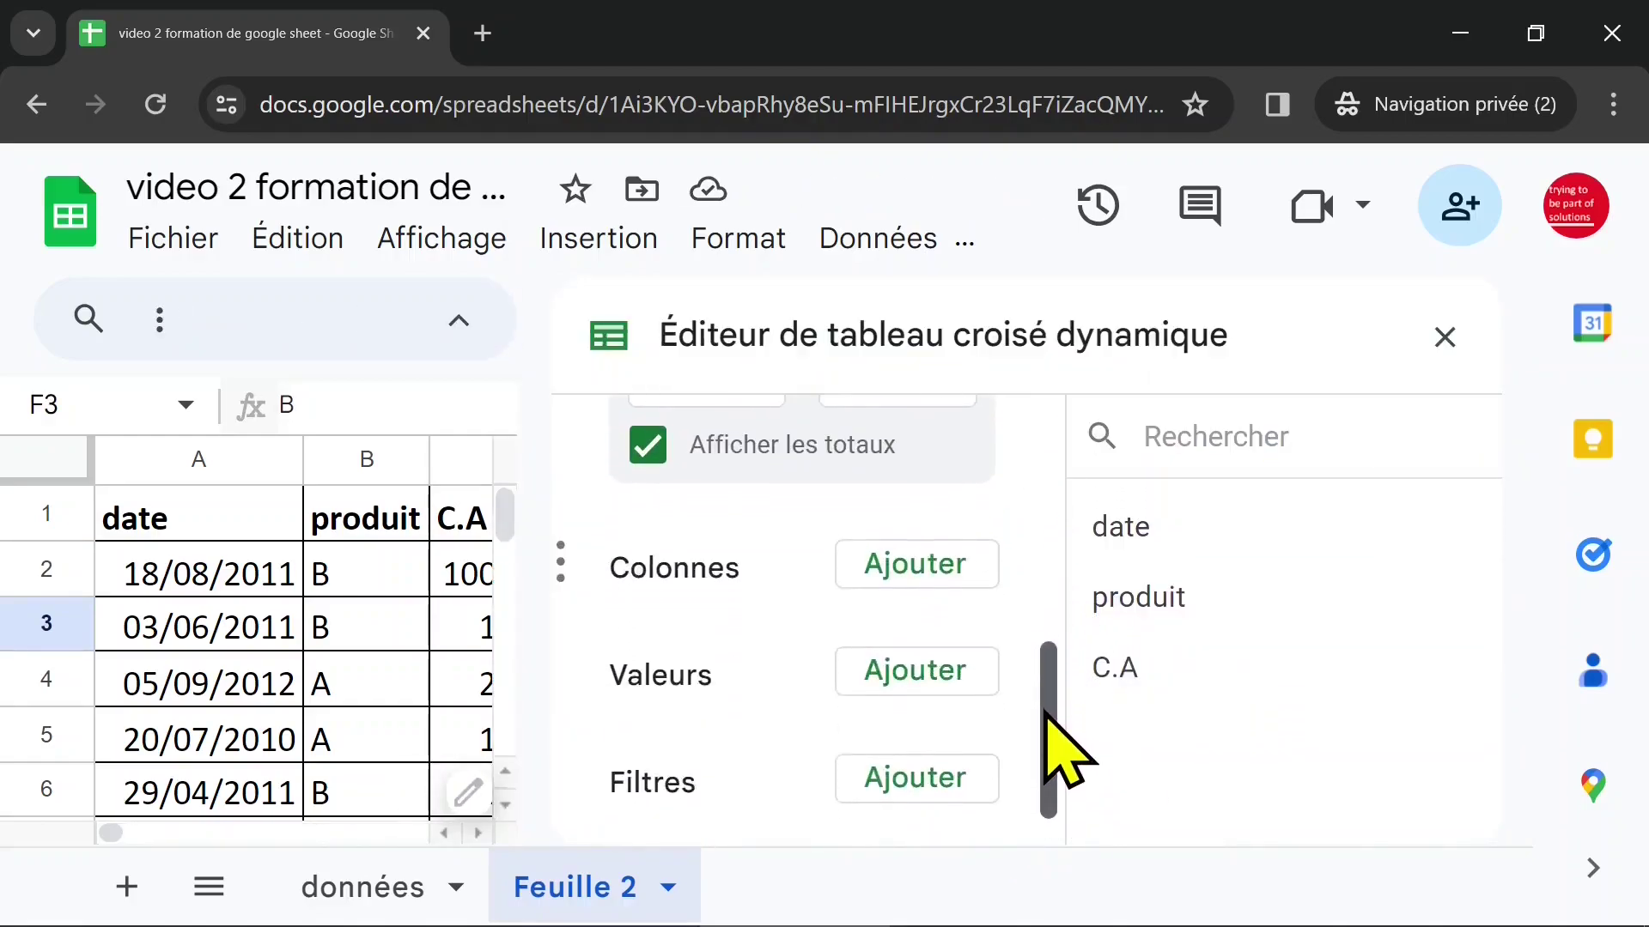
click(914, 679)
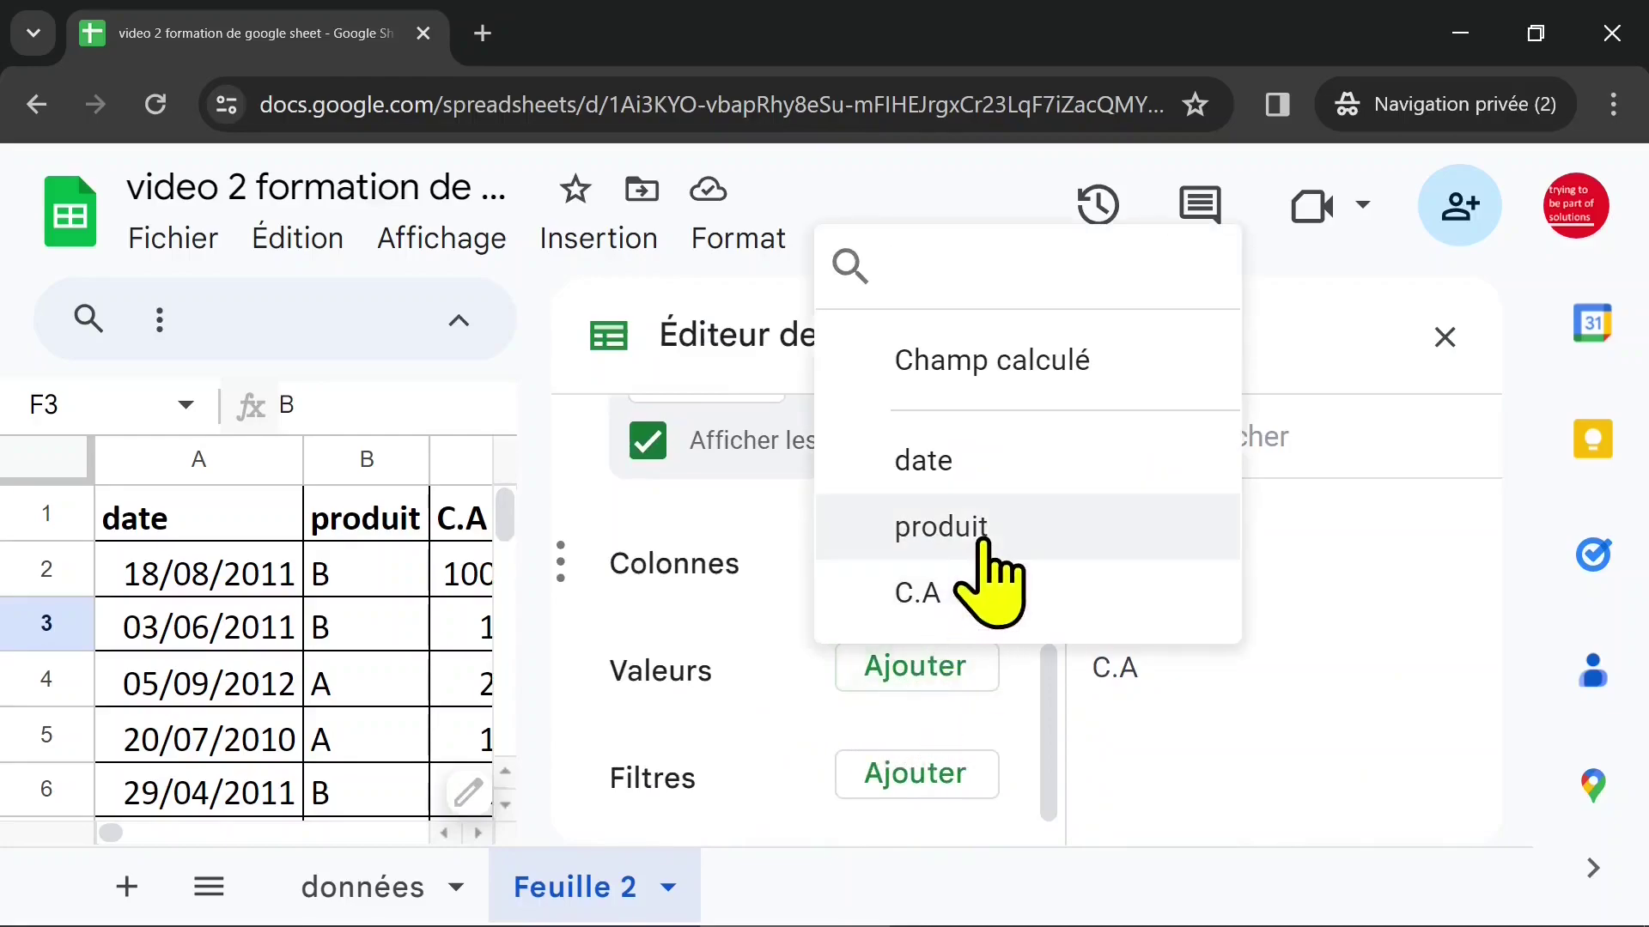
click(987, 550)
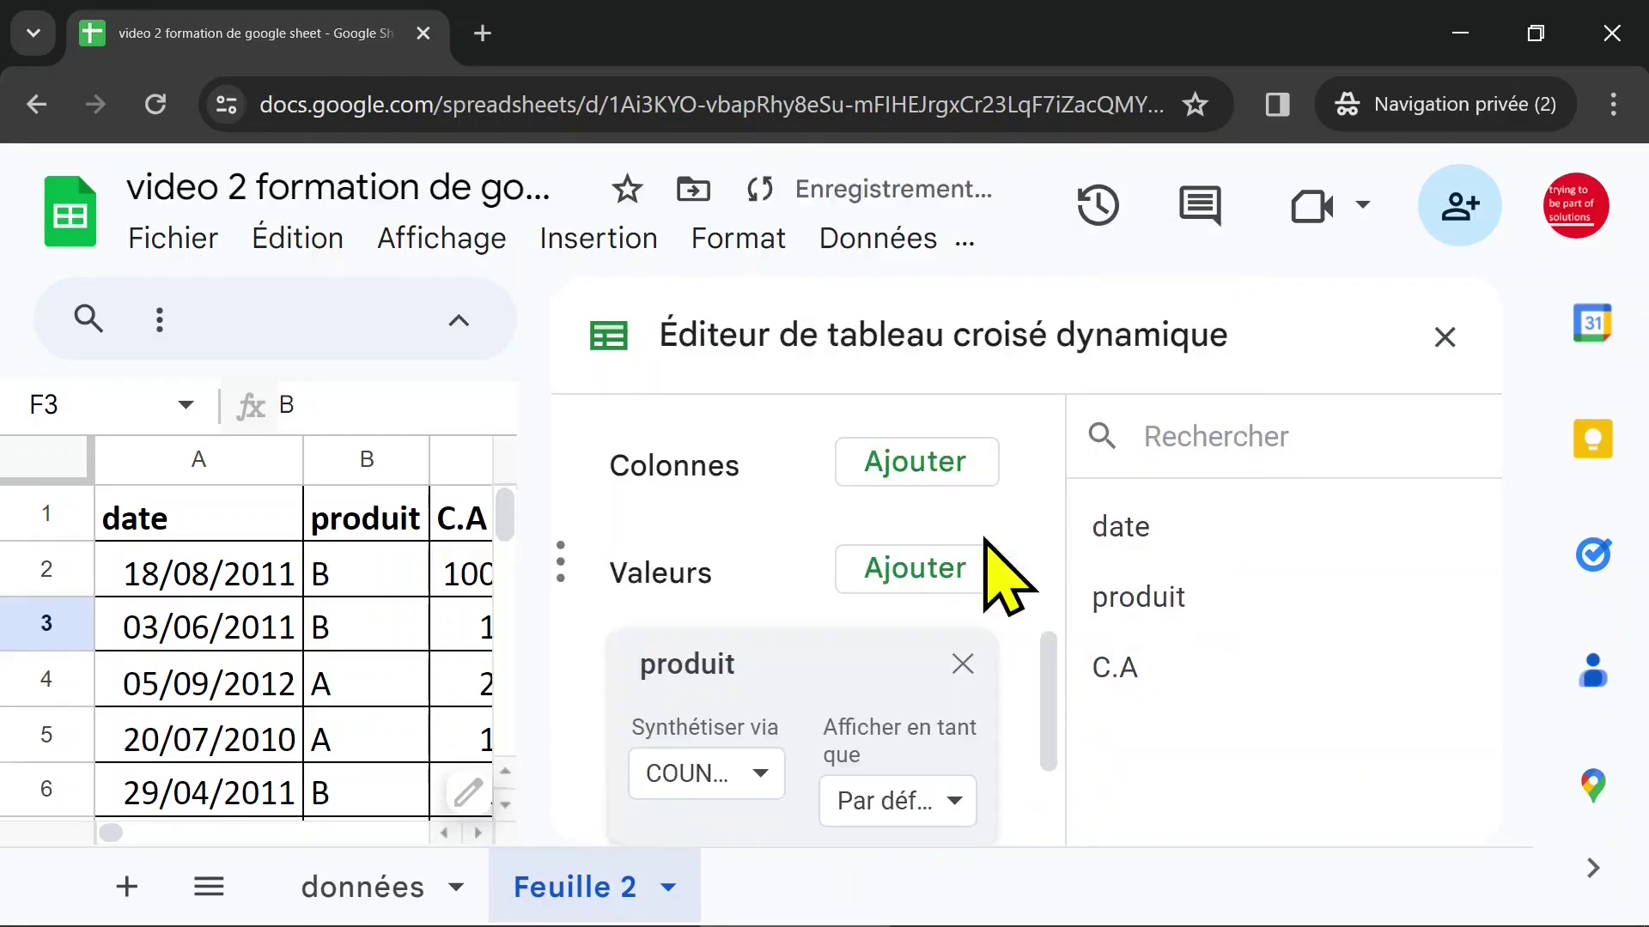
click(1446, 336)
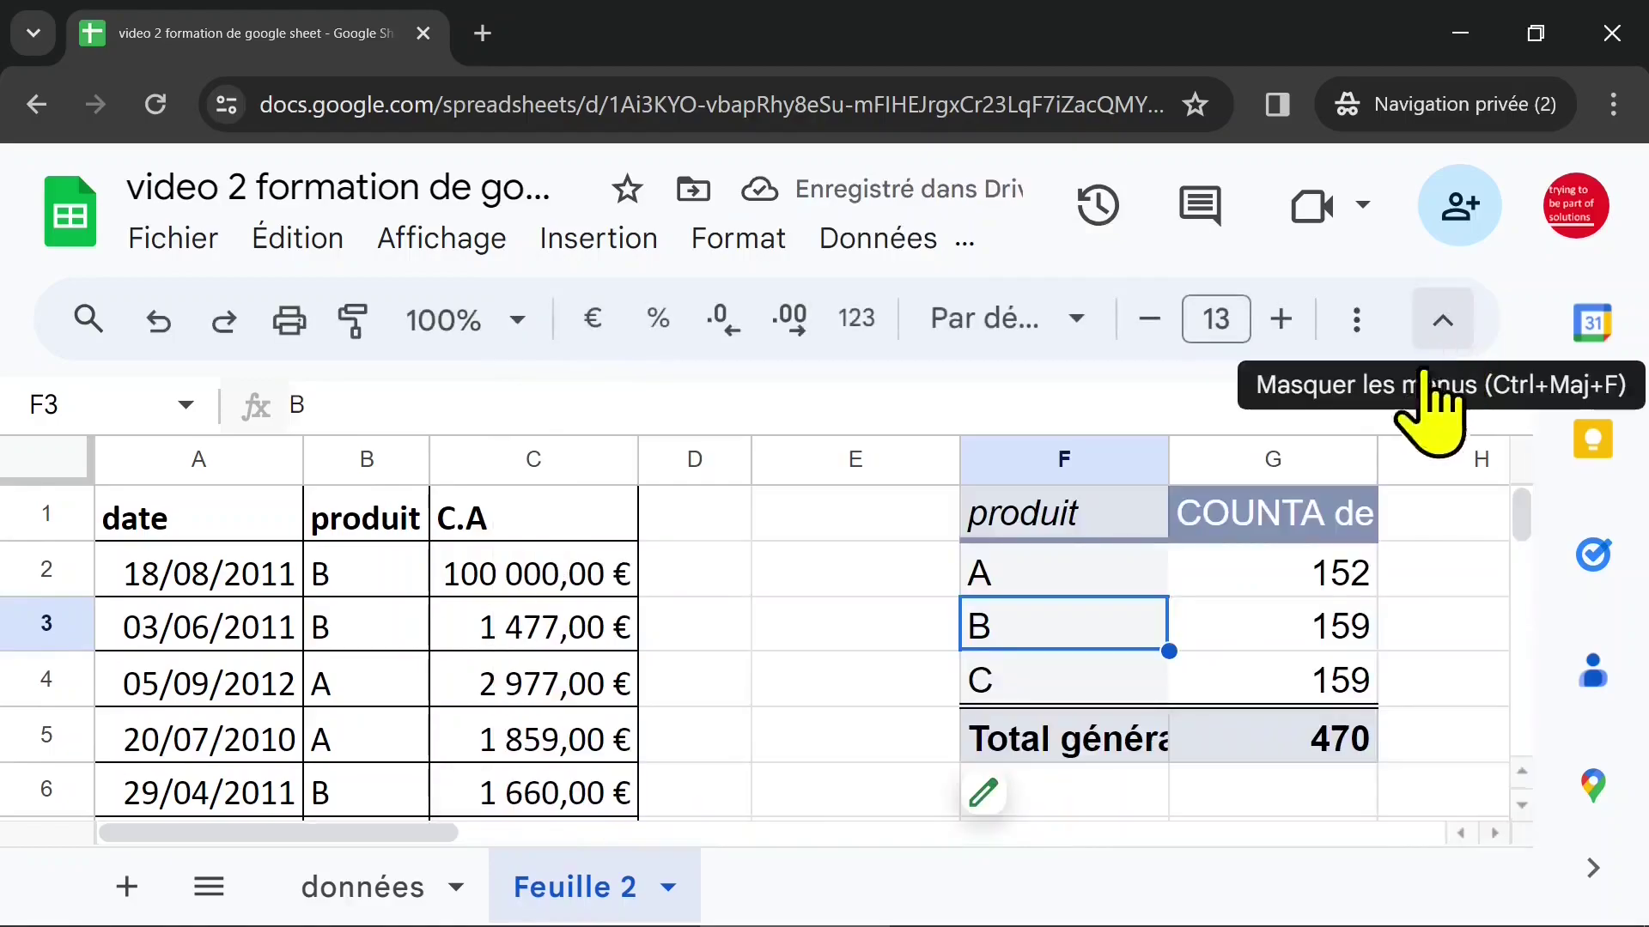
Fit column G to the width of the pivot table's COUNTA de produit heading
click(1344, 572)
click(1336, 682)
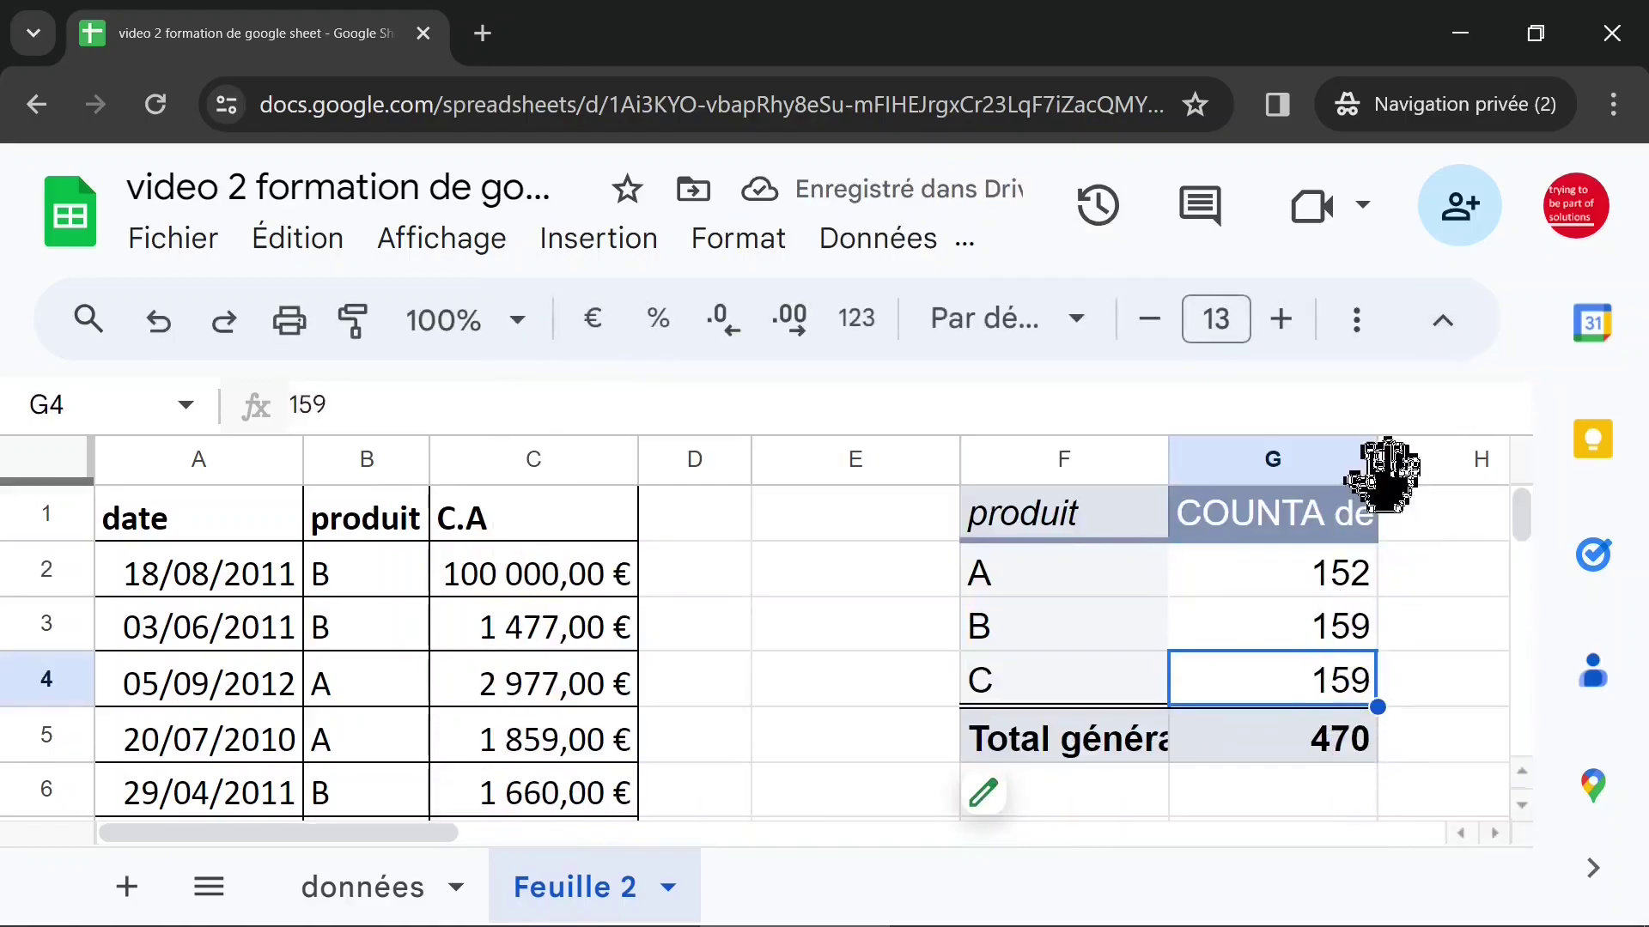
double_click(1381, 466)
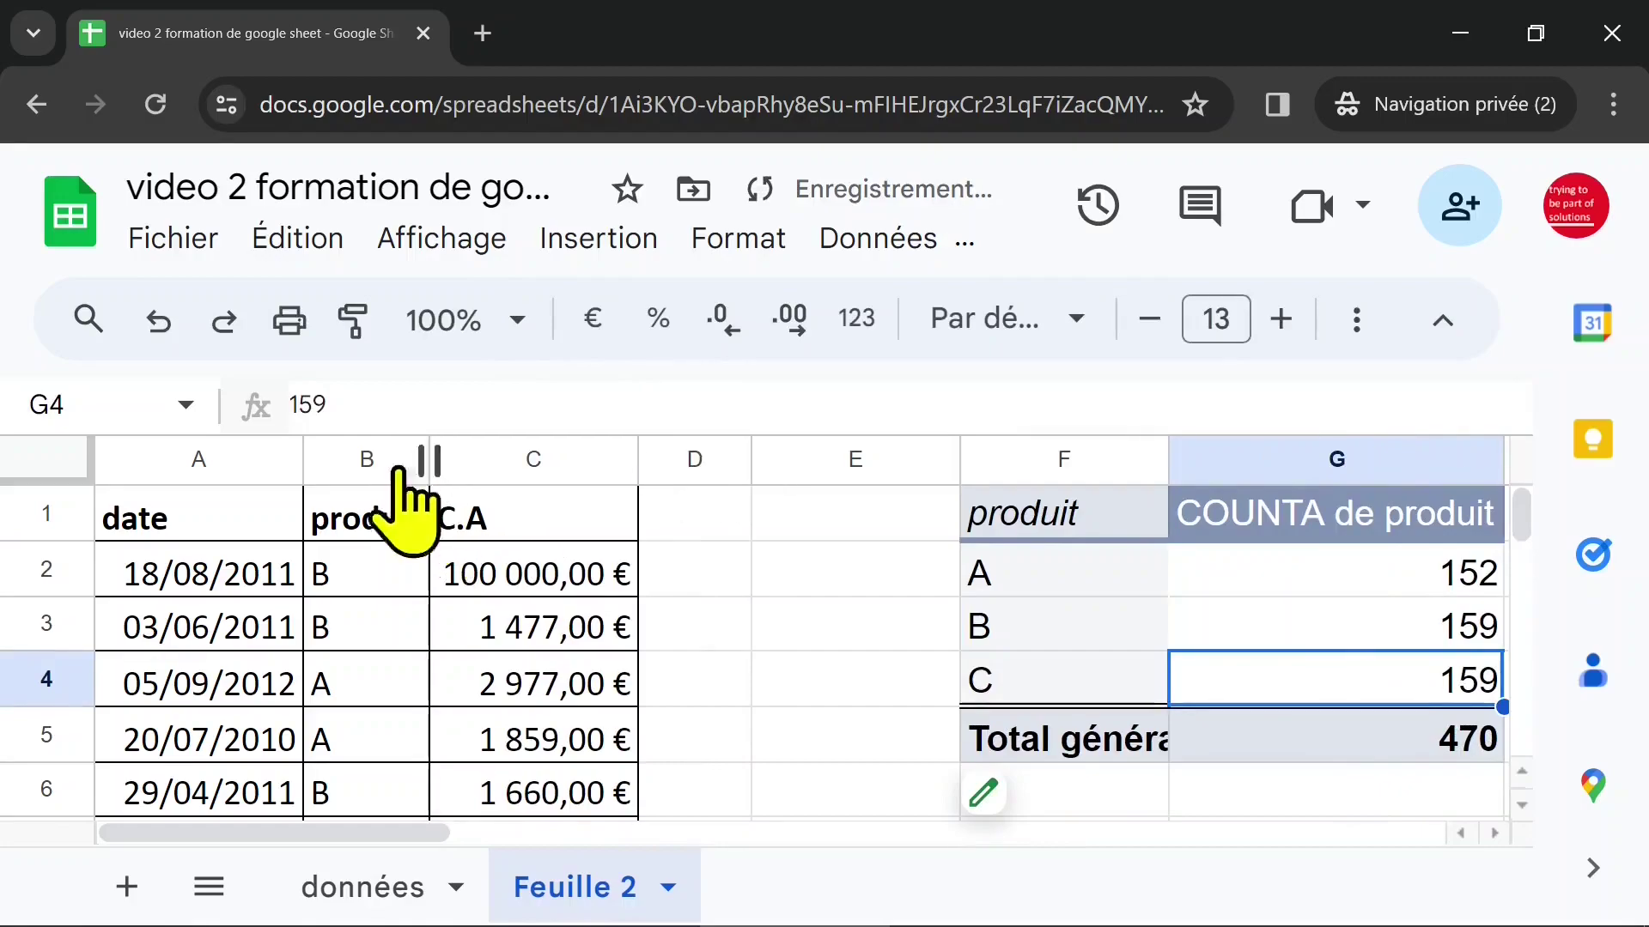
Compare the produit column of the source data with the pivot table's counts per product and grand total
click(369, 461)
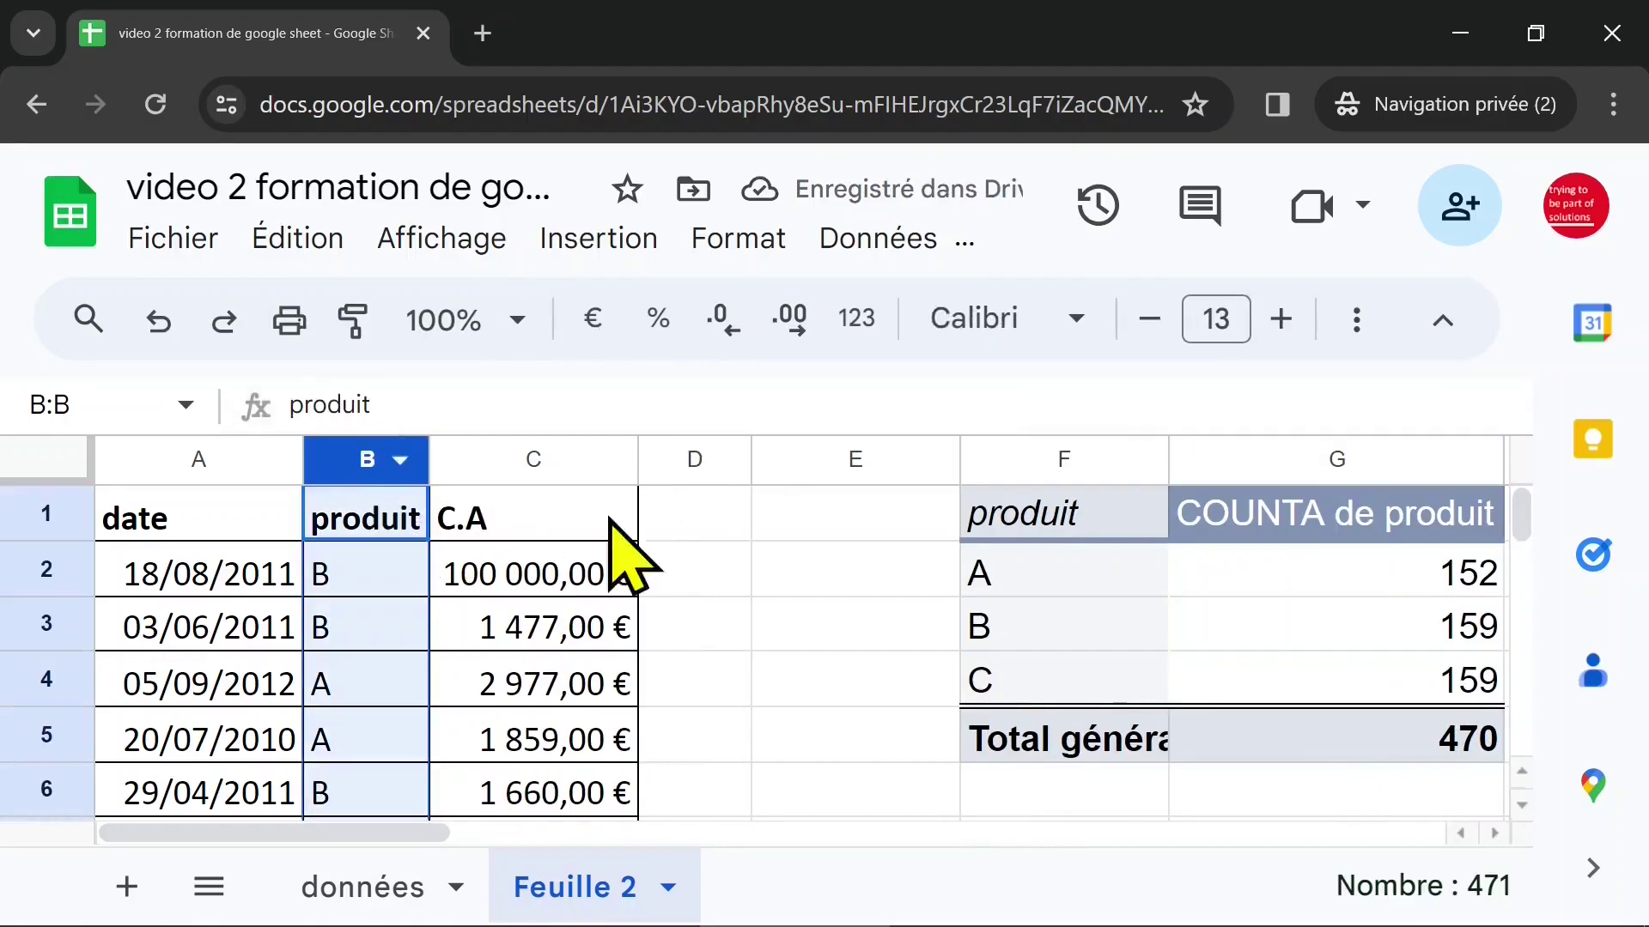
click(1262, 568)
click(1431, 750)
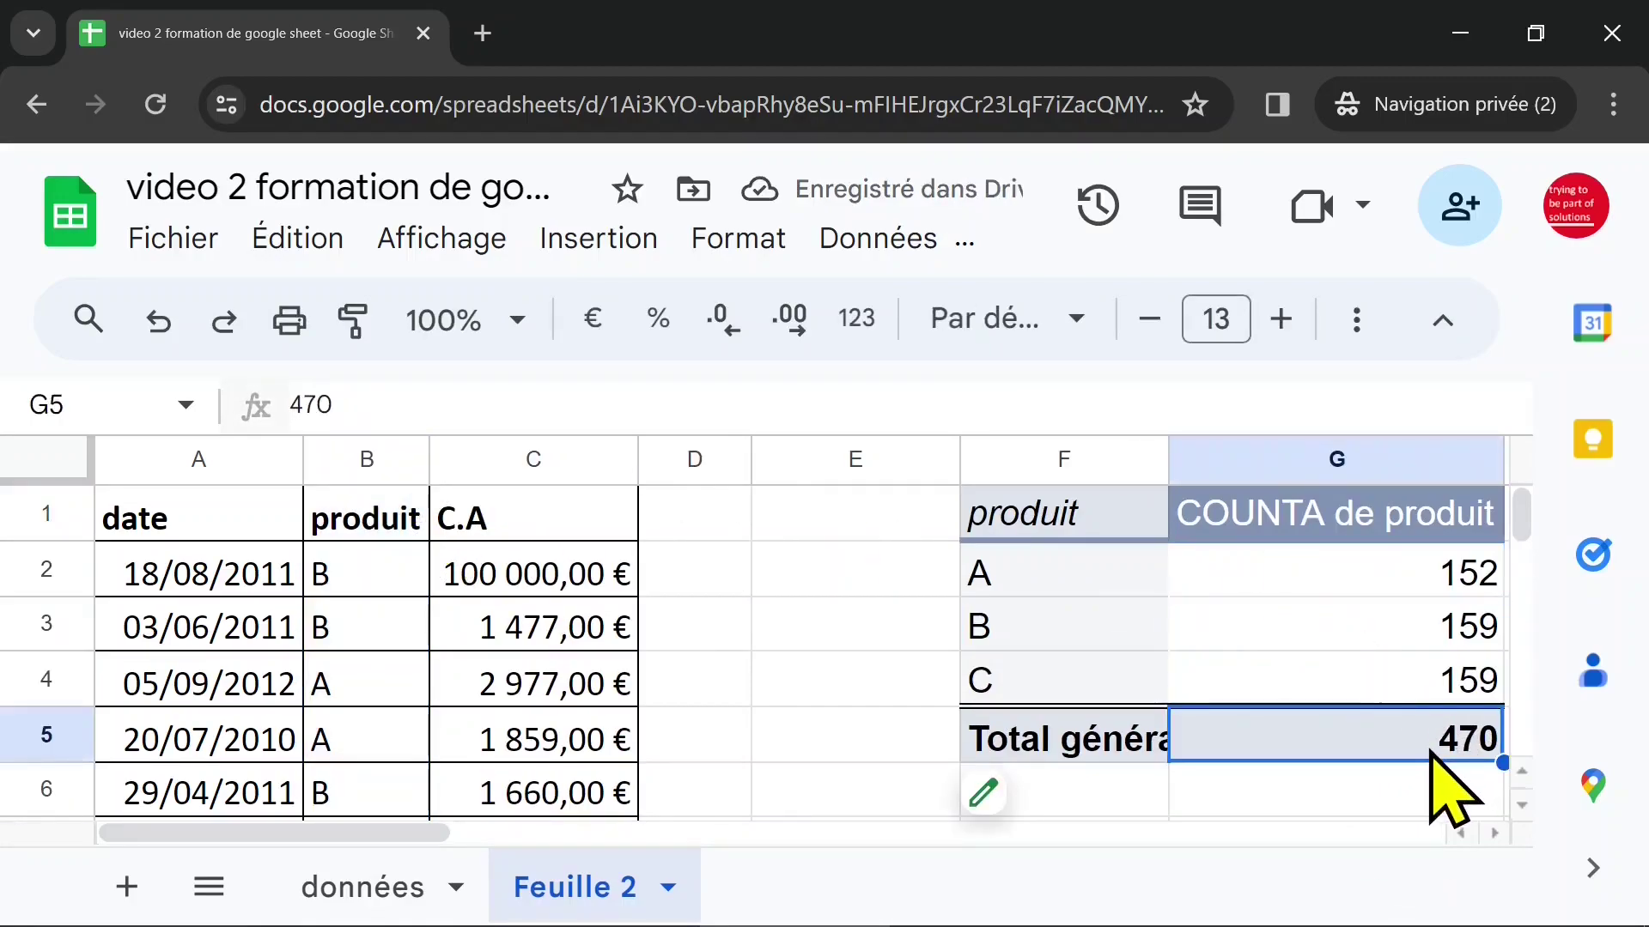
click(747, 574)
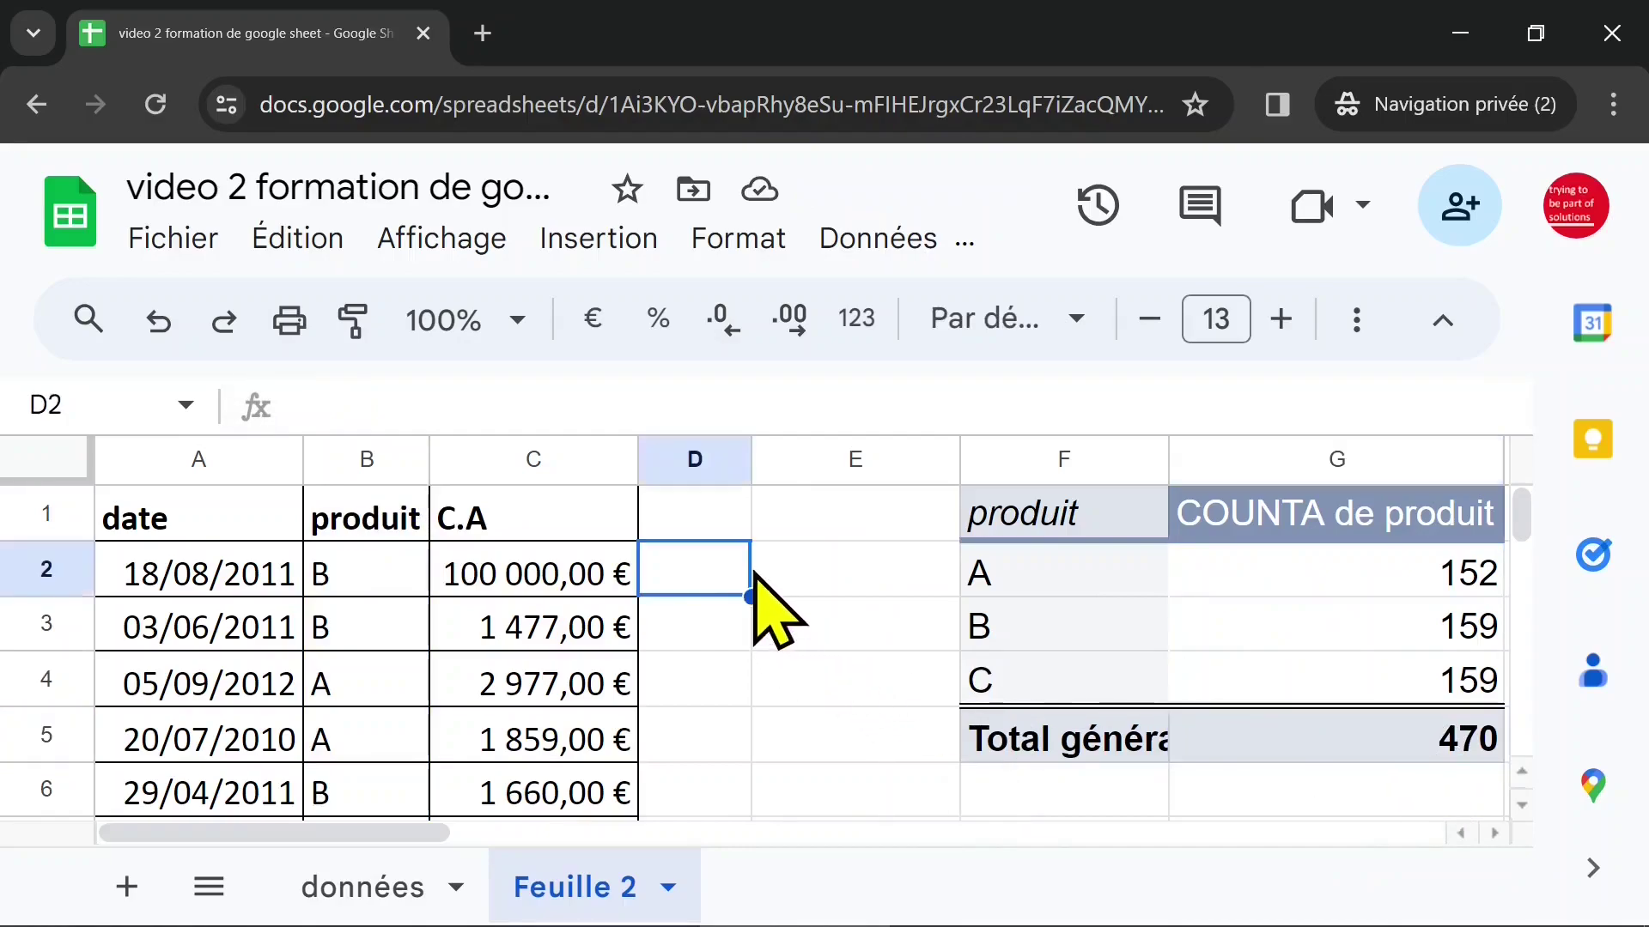
click(736, 523)
click(386, 577)
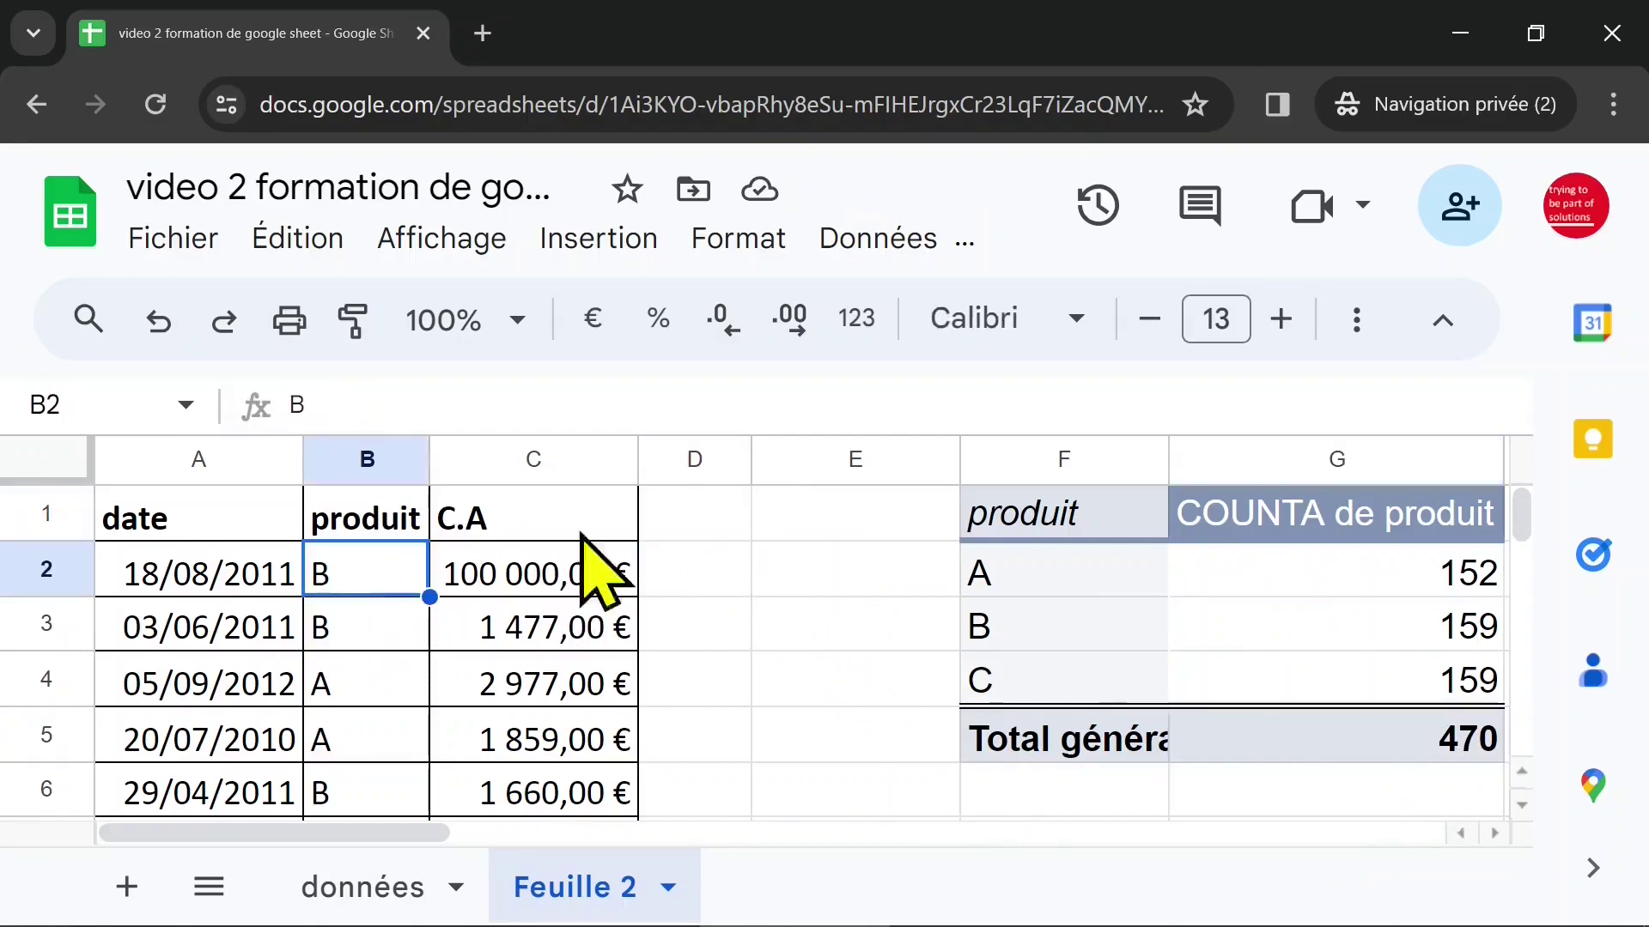
Count the entries in the produit column by entering =NBVAL(B2:B471) in D1, without accepting the autofill suggestion below it
click(692, 521)
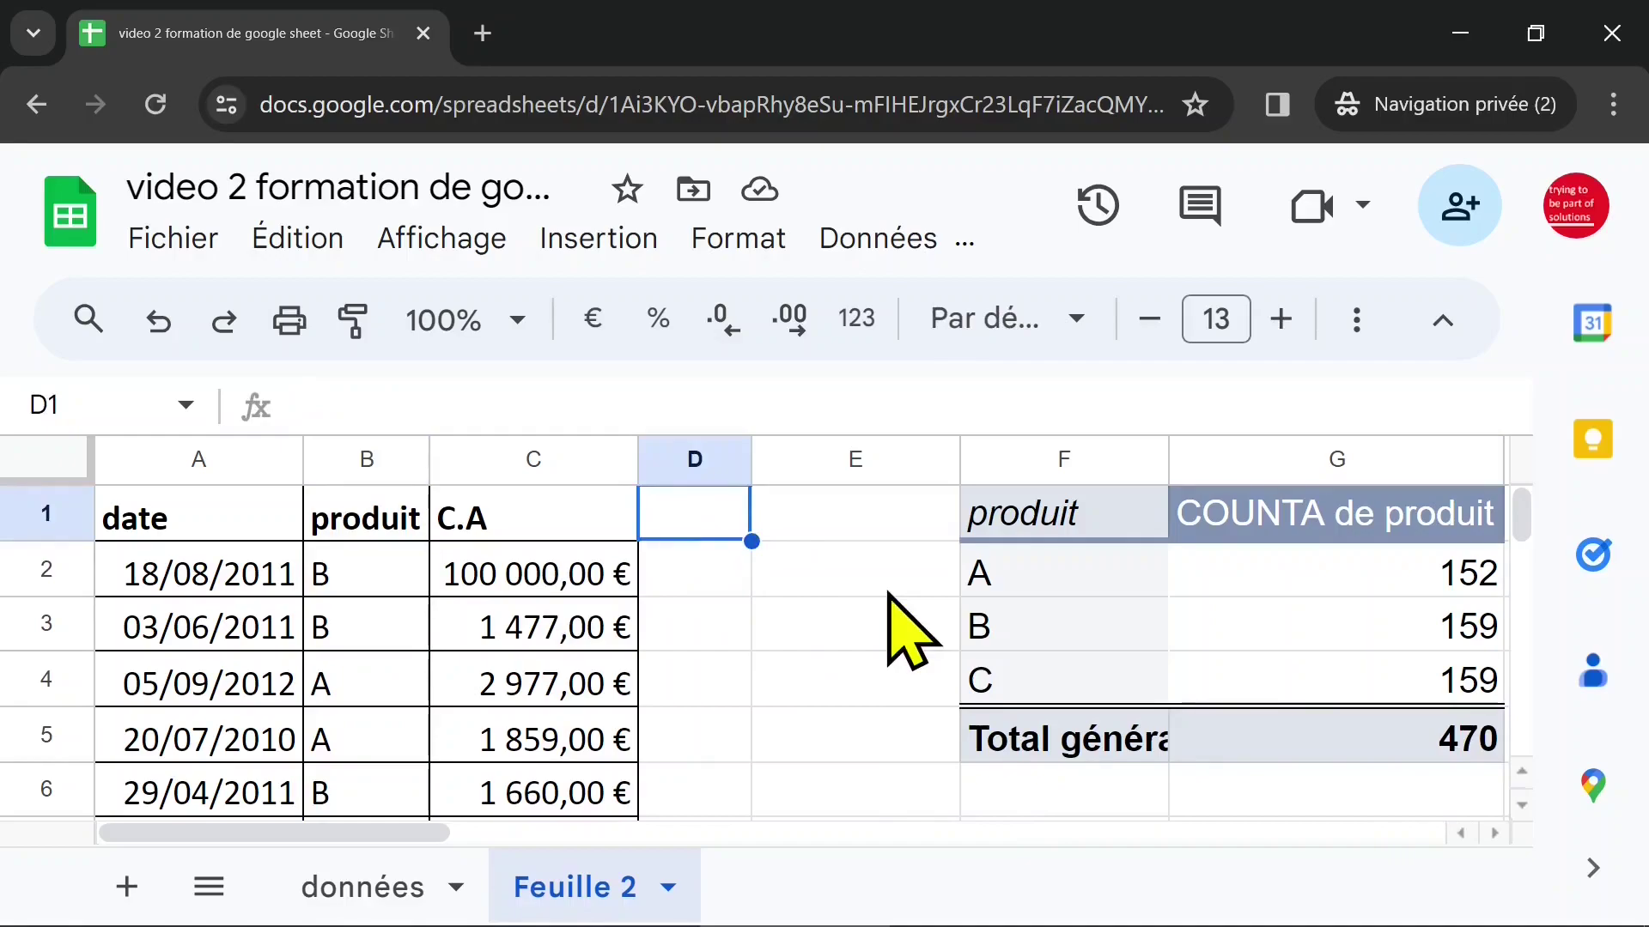
text(=n)
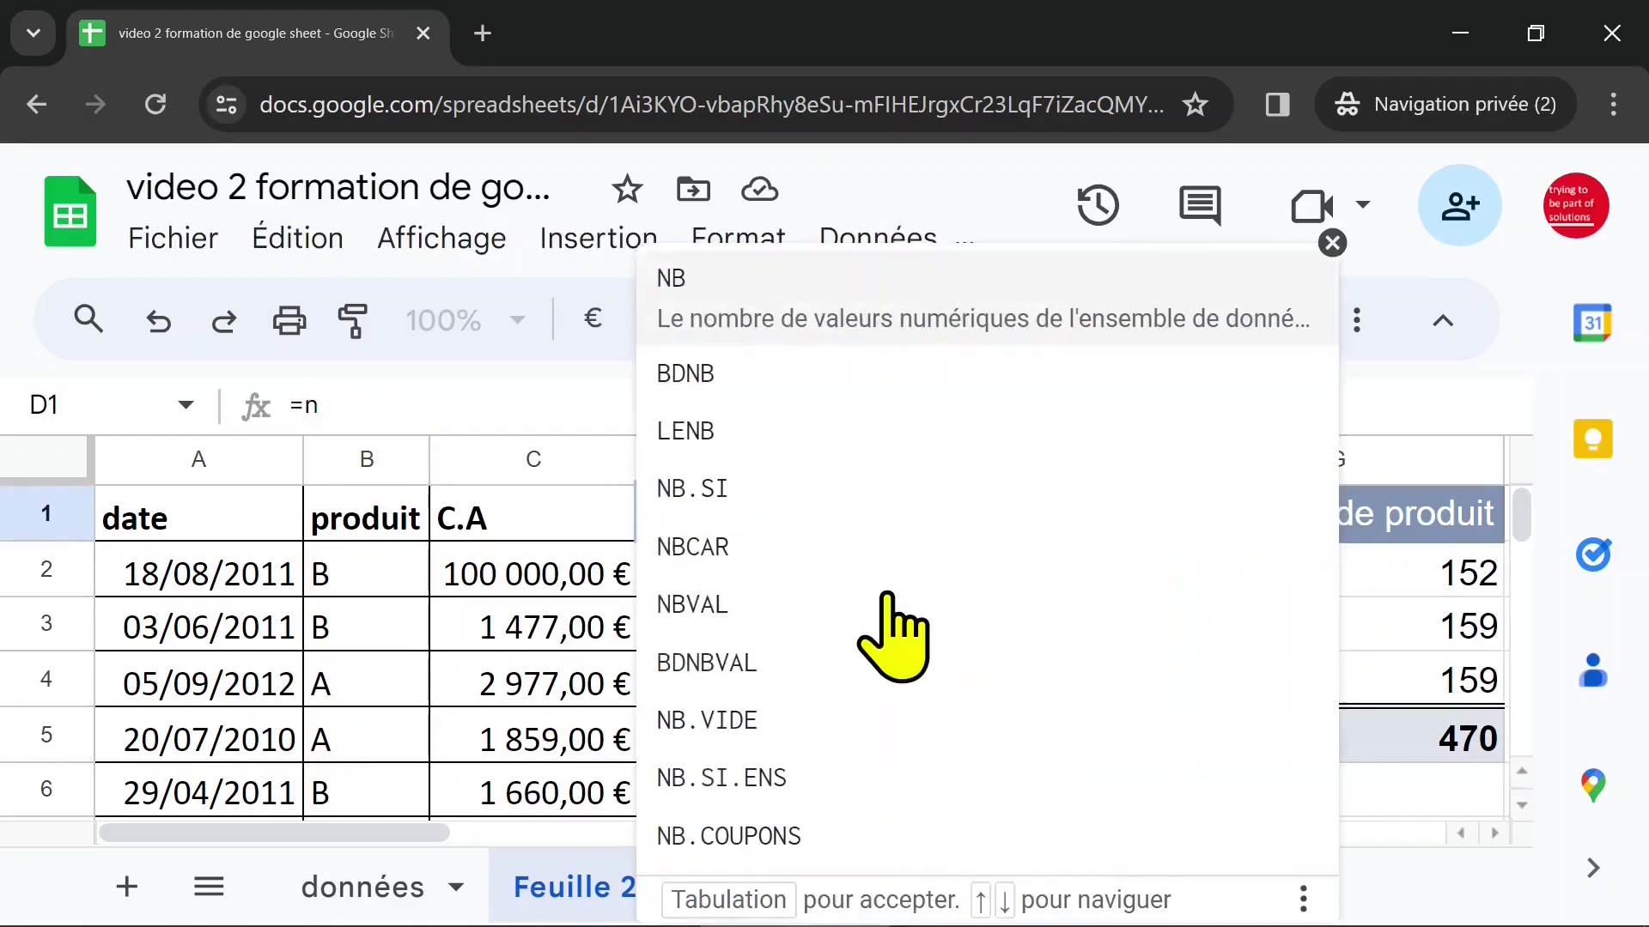
text(bva)
key(Tab)
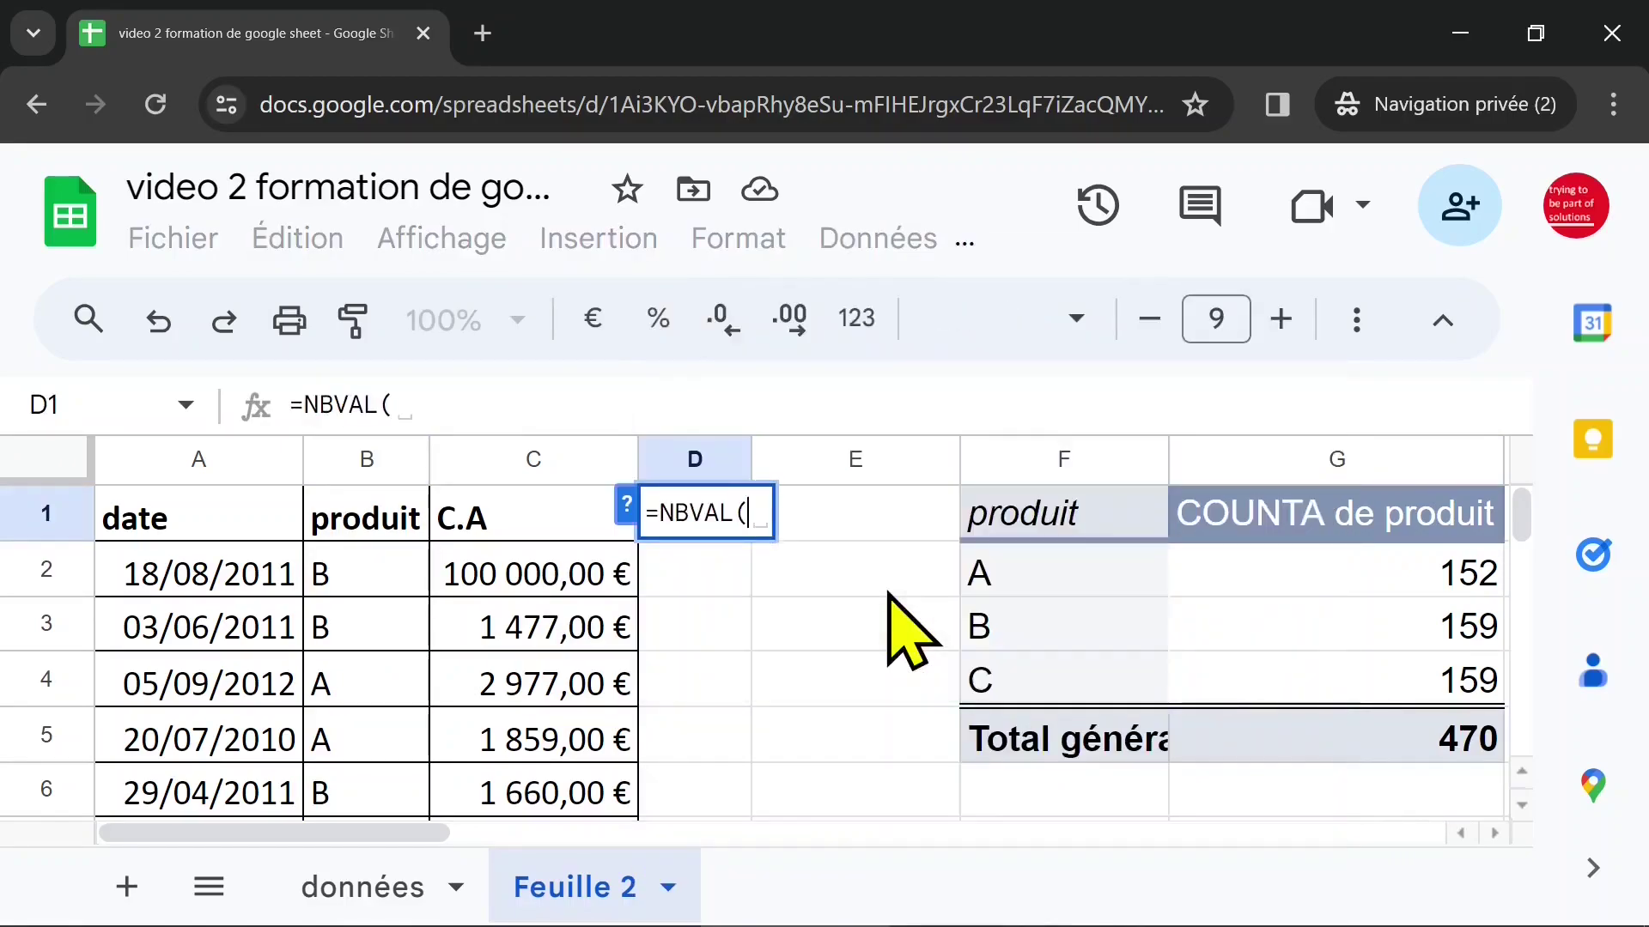
click(368, 577)
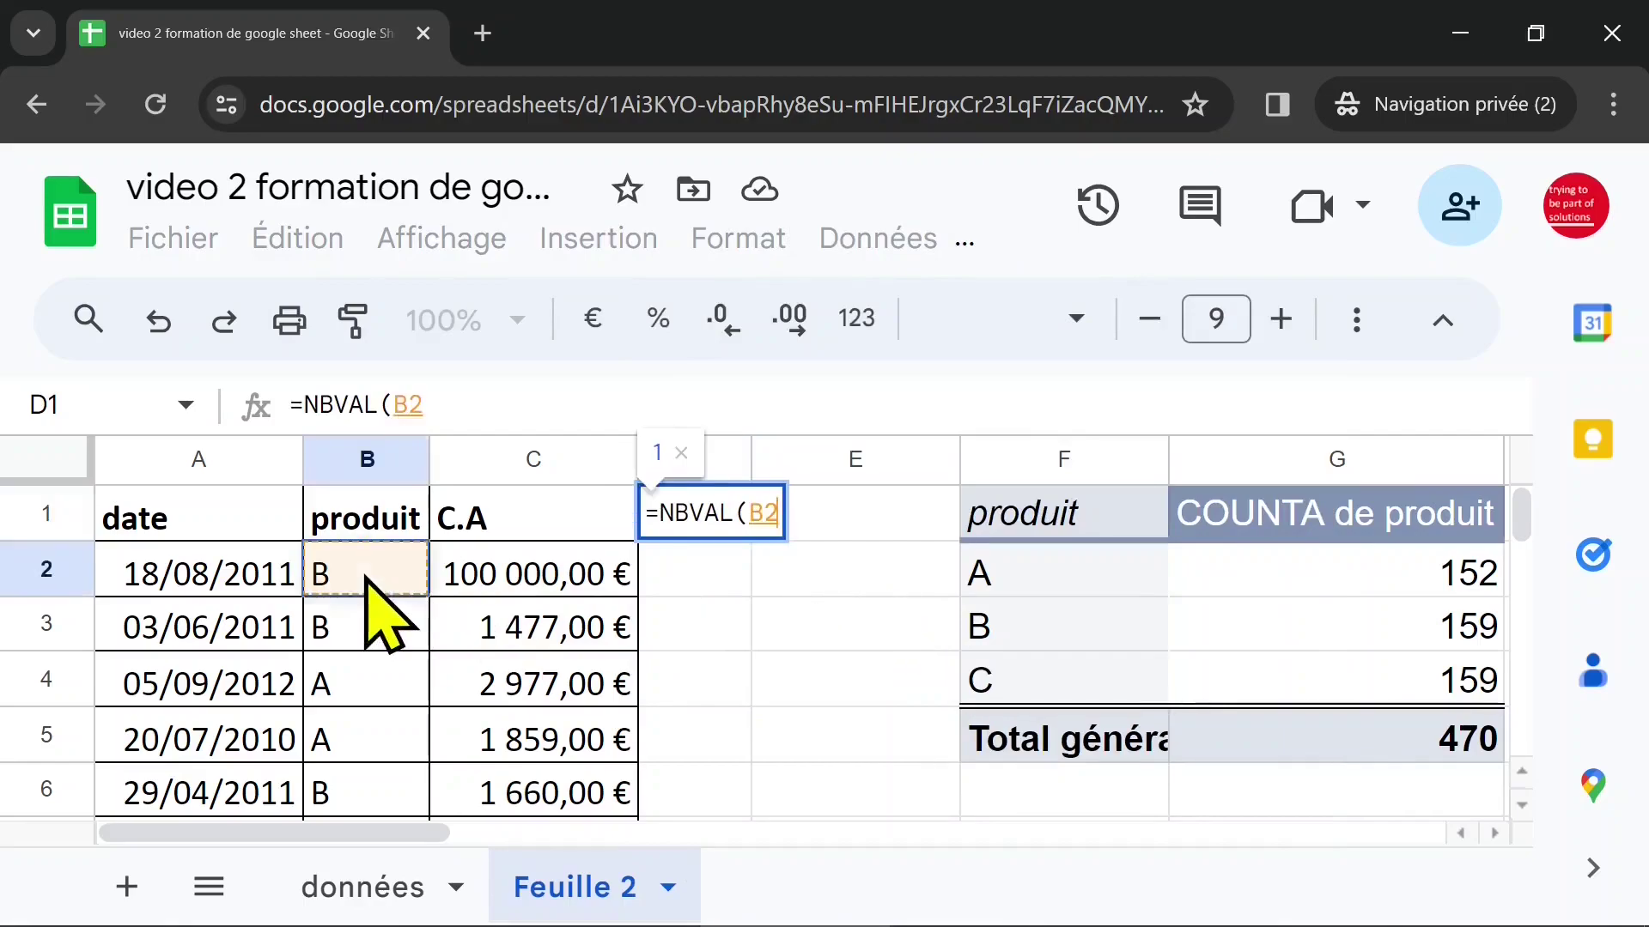
key(ctrl+shift+Down)
key(Return)
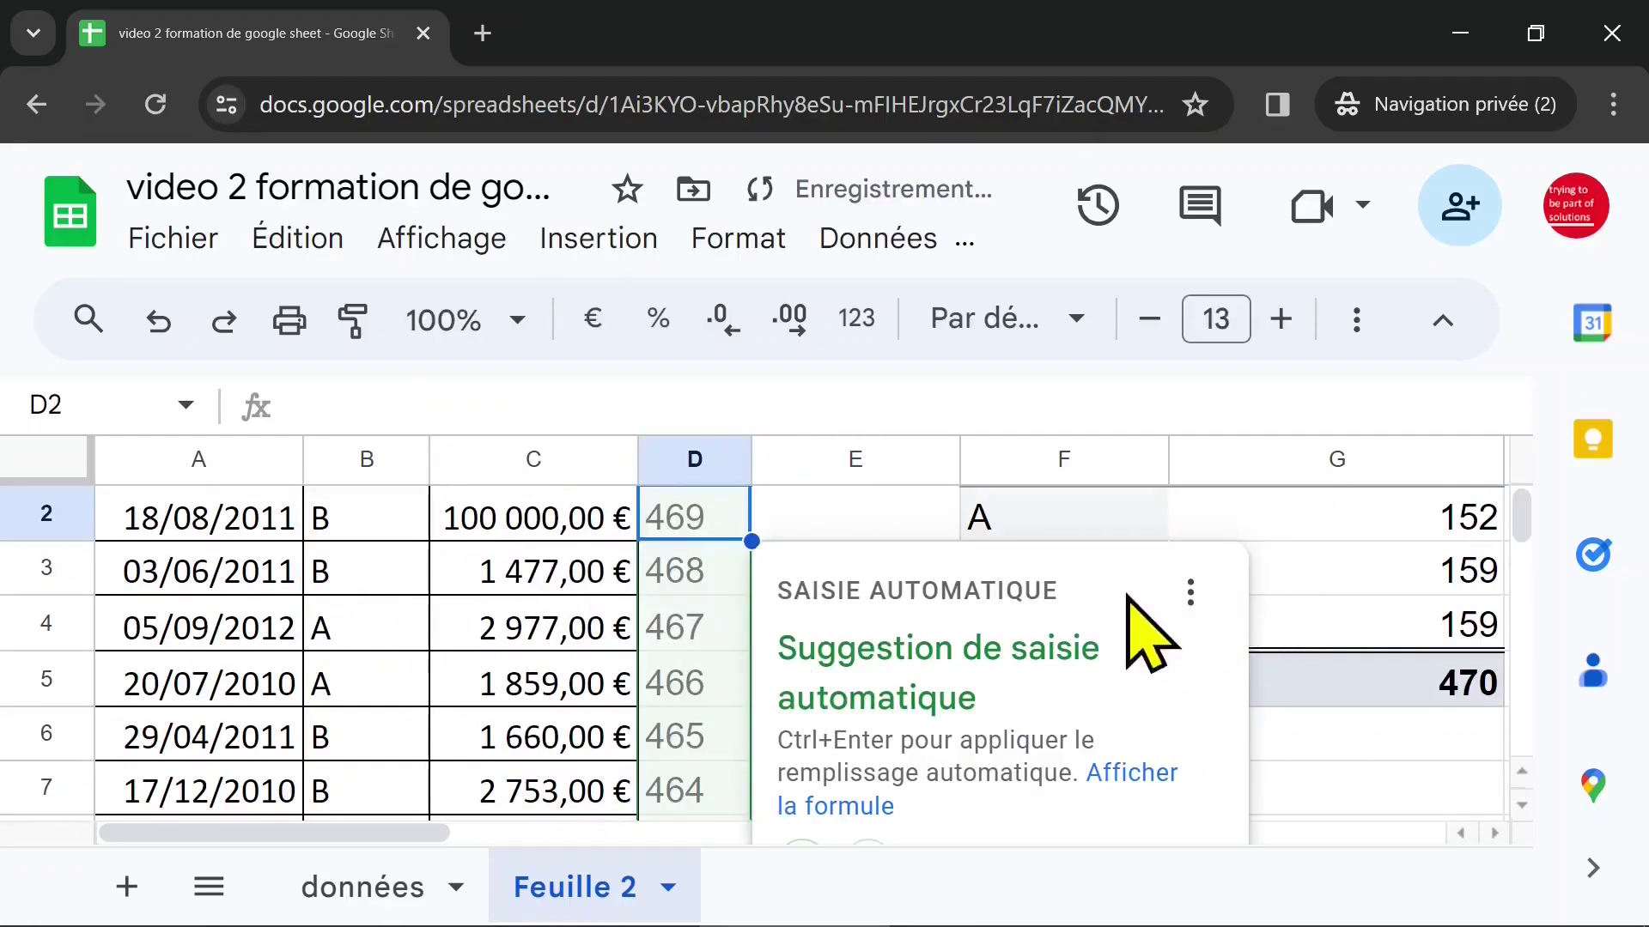
click(799, 513)
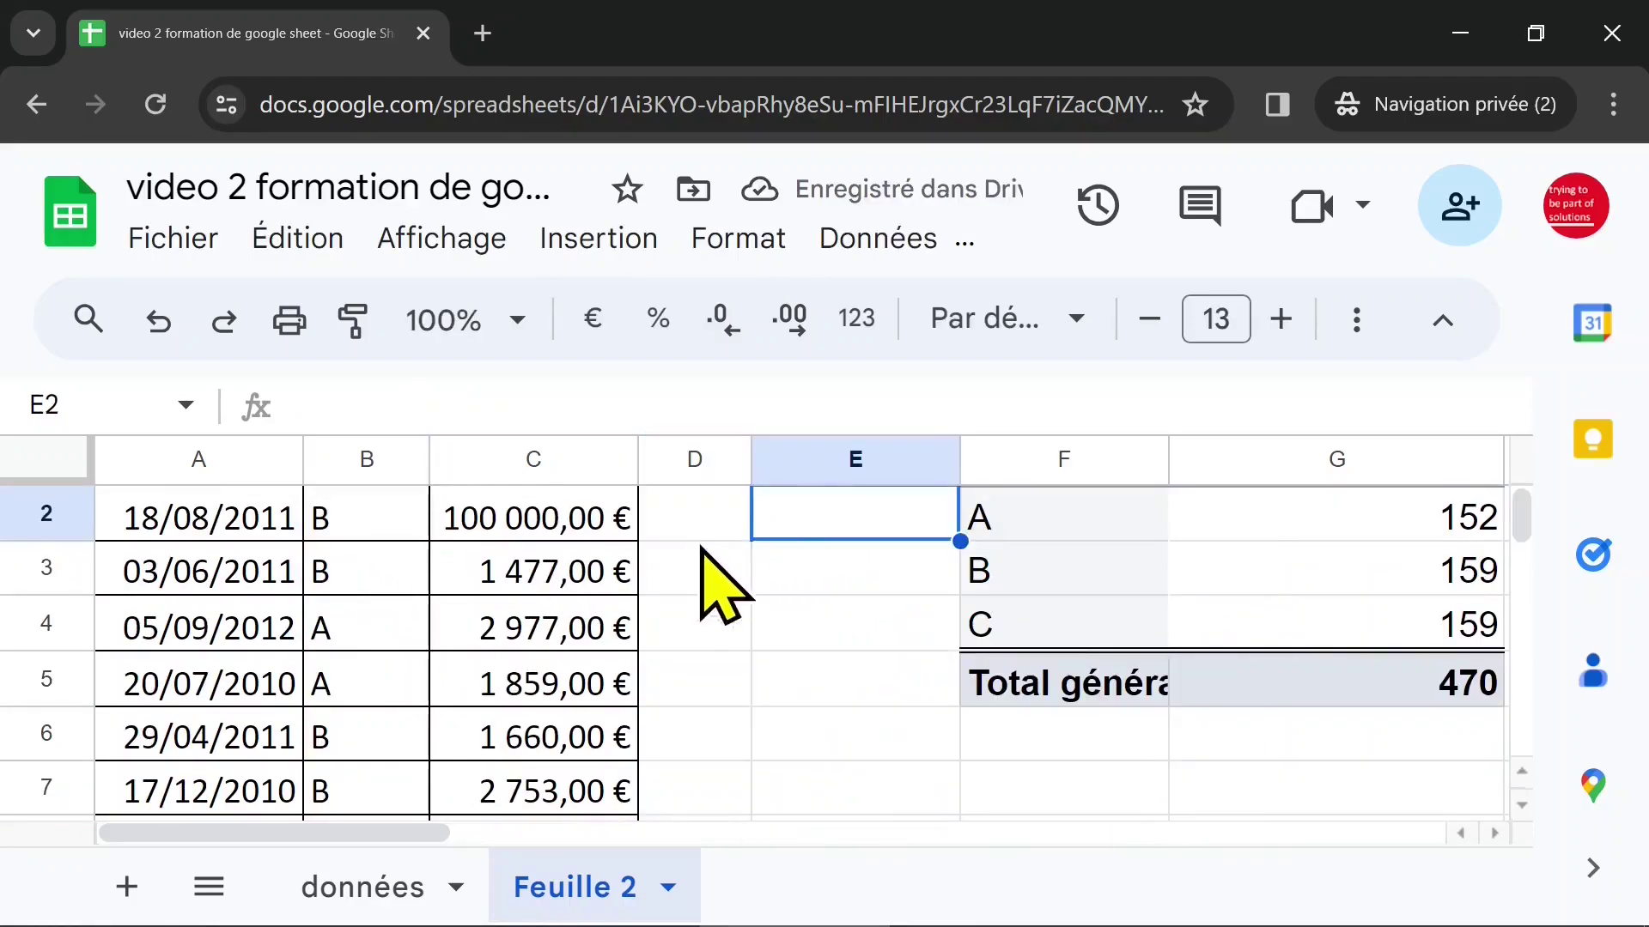
Compare the NBVAL count in D1 with the pivot table's grand total and clear D1
click(700, 558)
scroll(936, 558, up, 1)
click(732, 513)
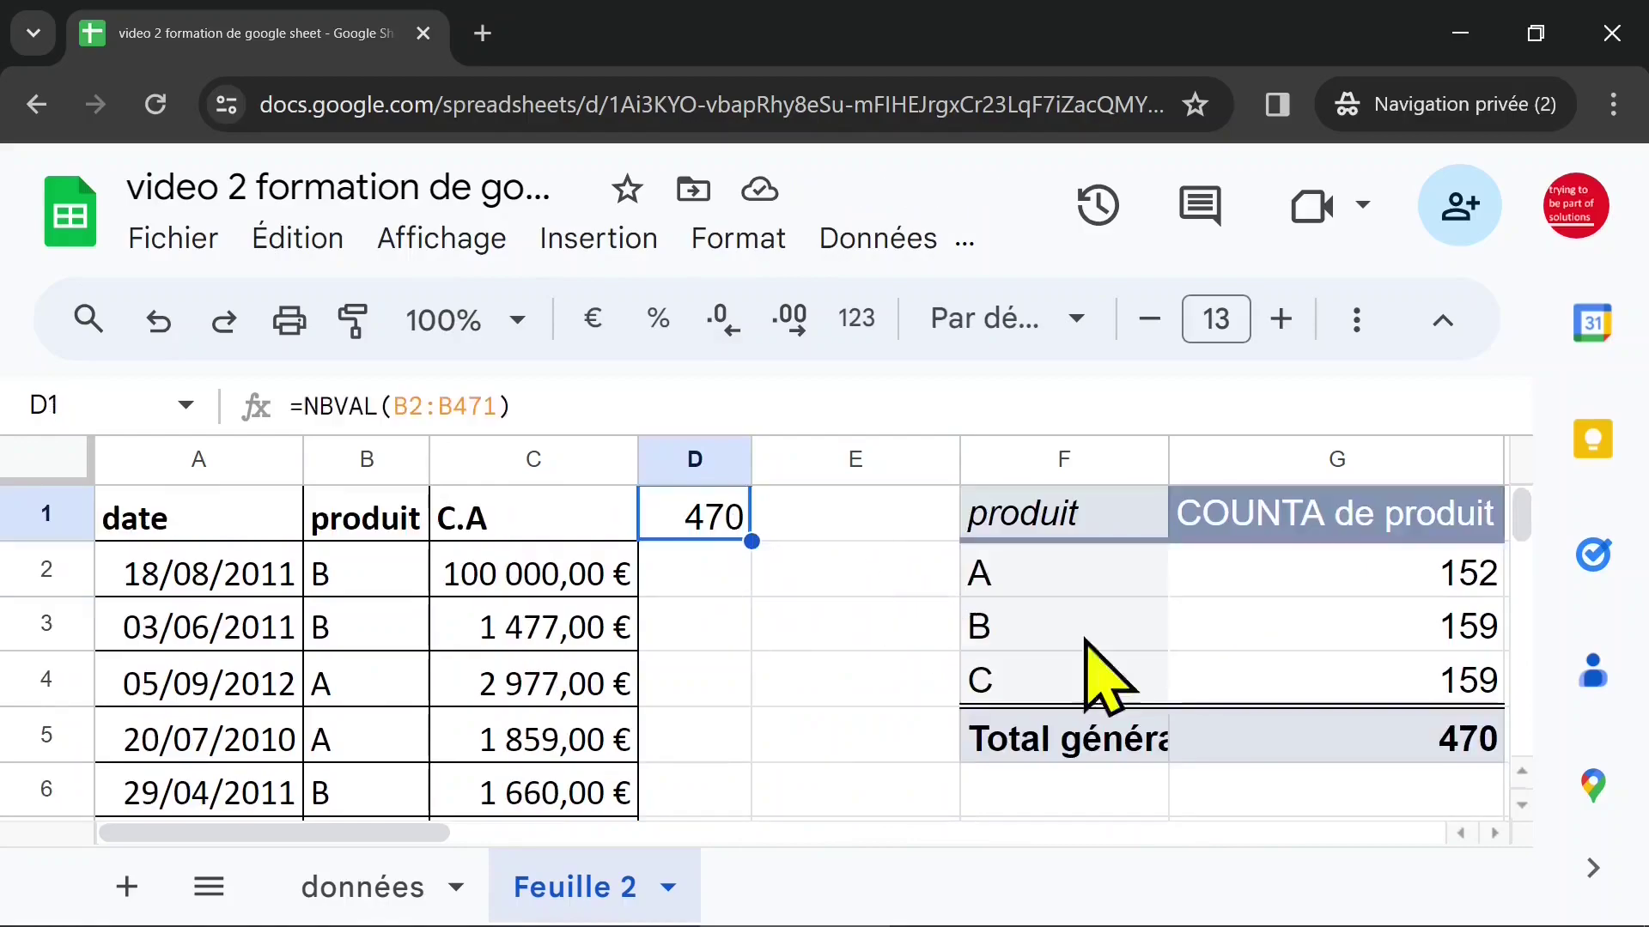
click(1436, 739)
click(732, 525)
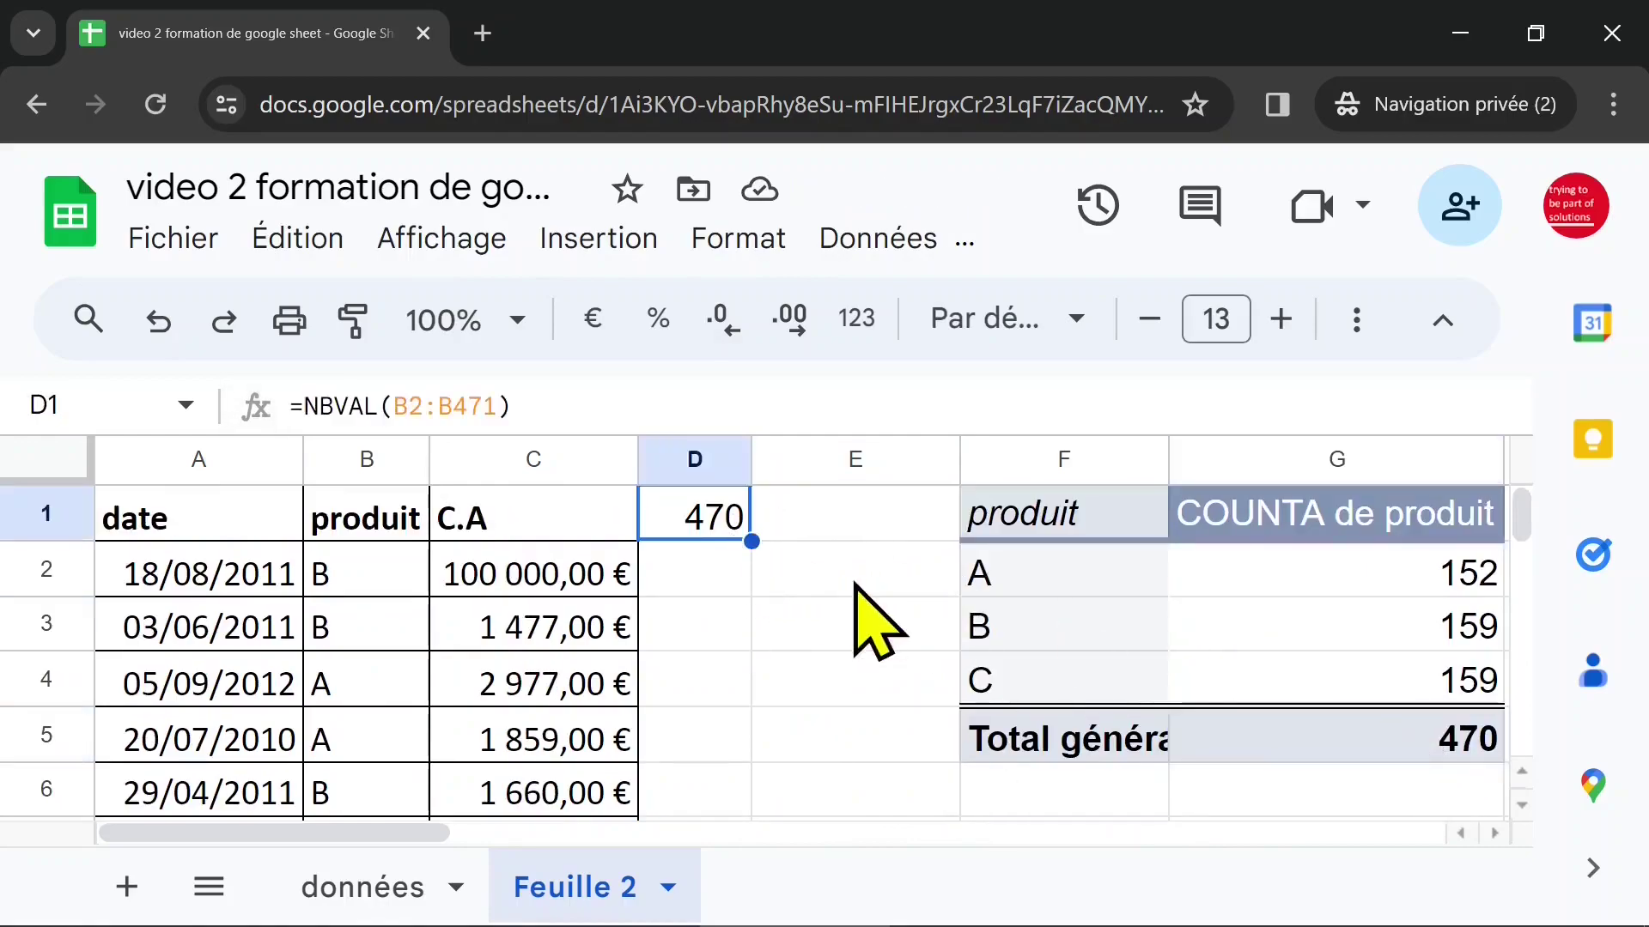
key(Delete)
click(773, 633)
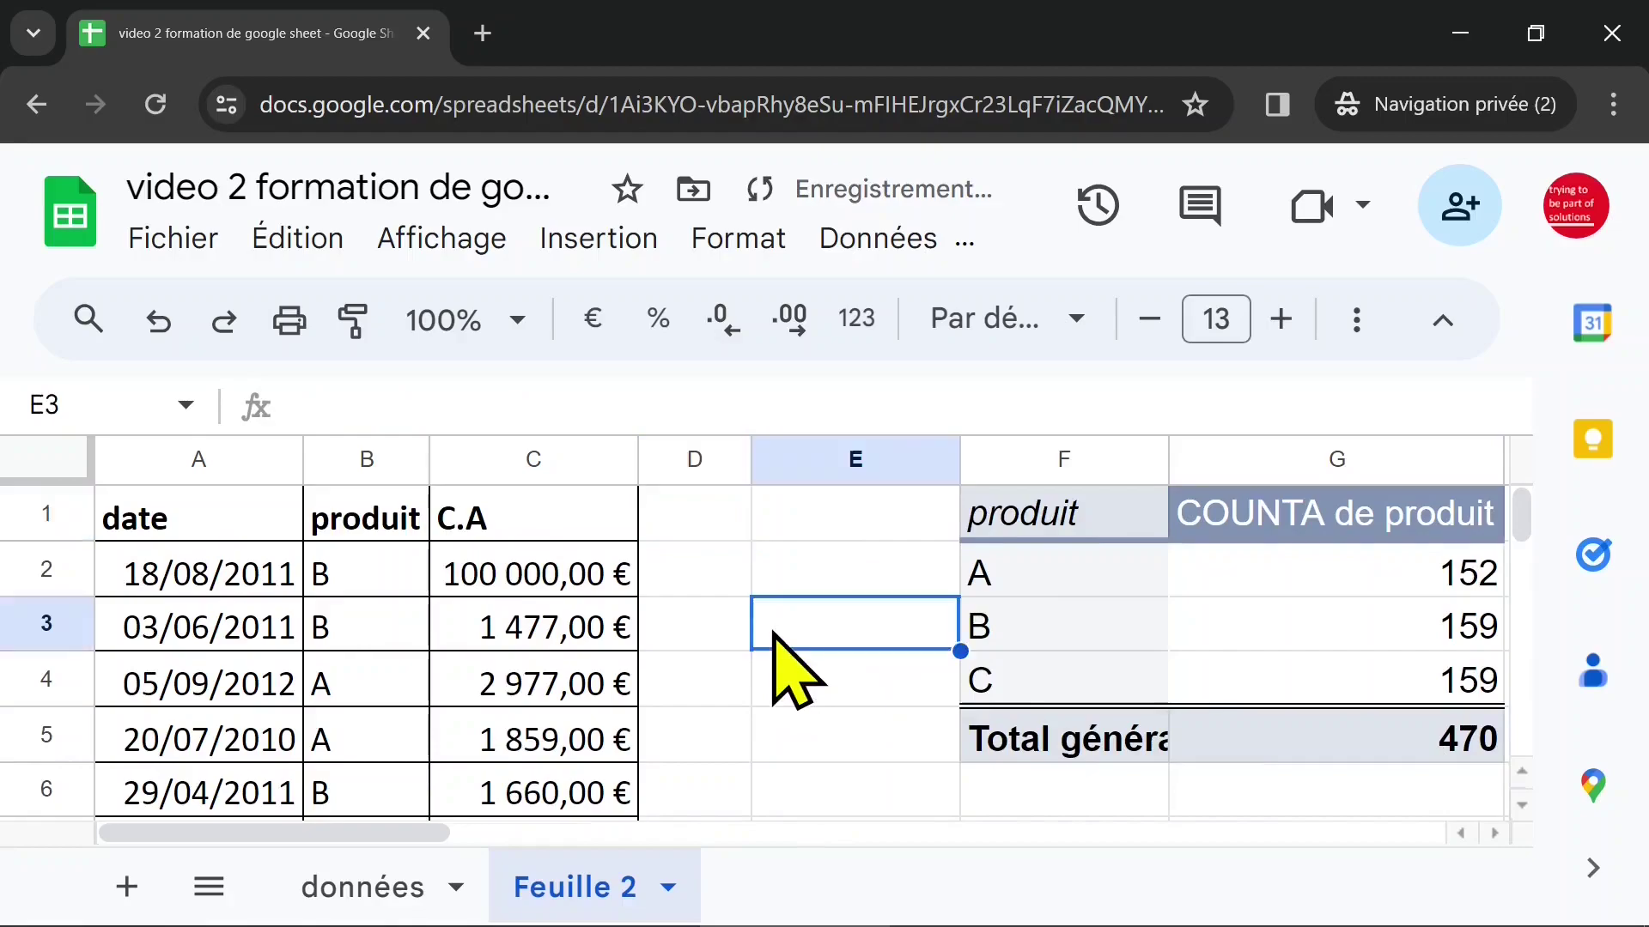
Add trailing spaces to the produit entries in B2, B3 and B4, and leading spaces to the entry in B5
click(362, 582)
double_click(359, 577)
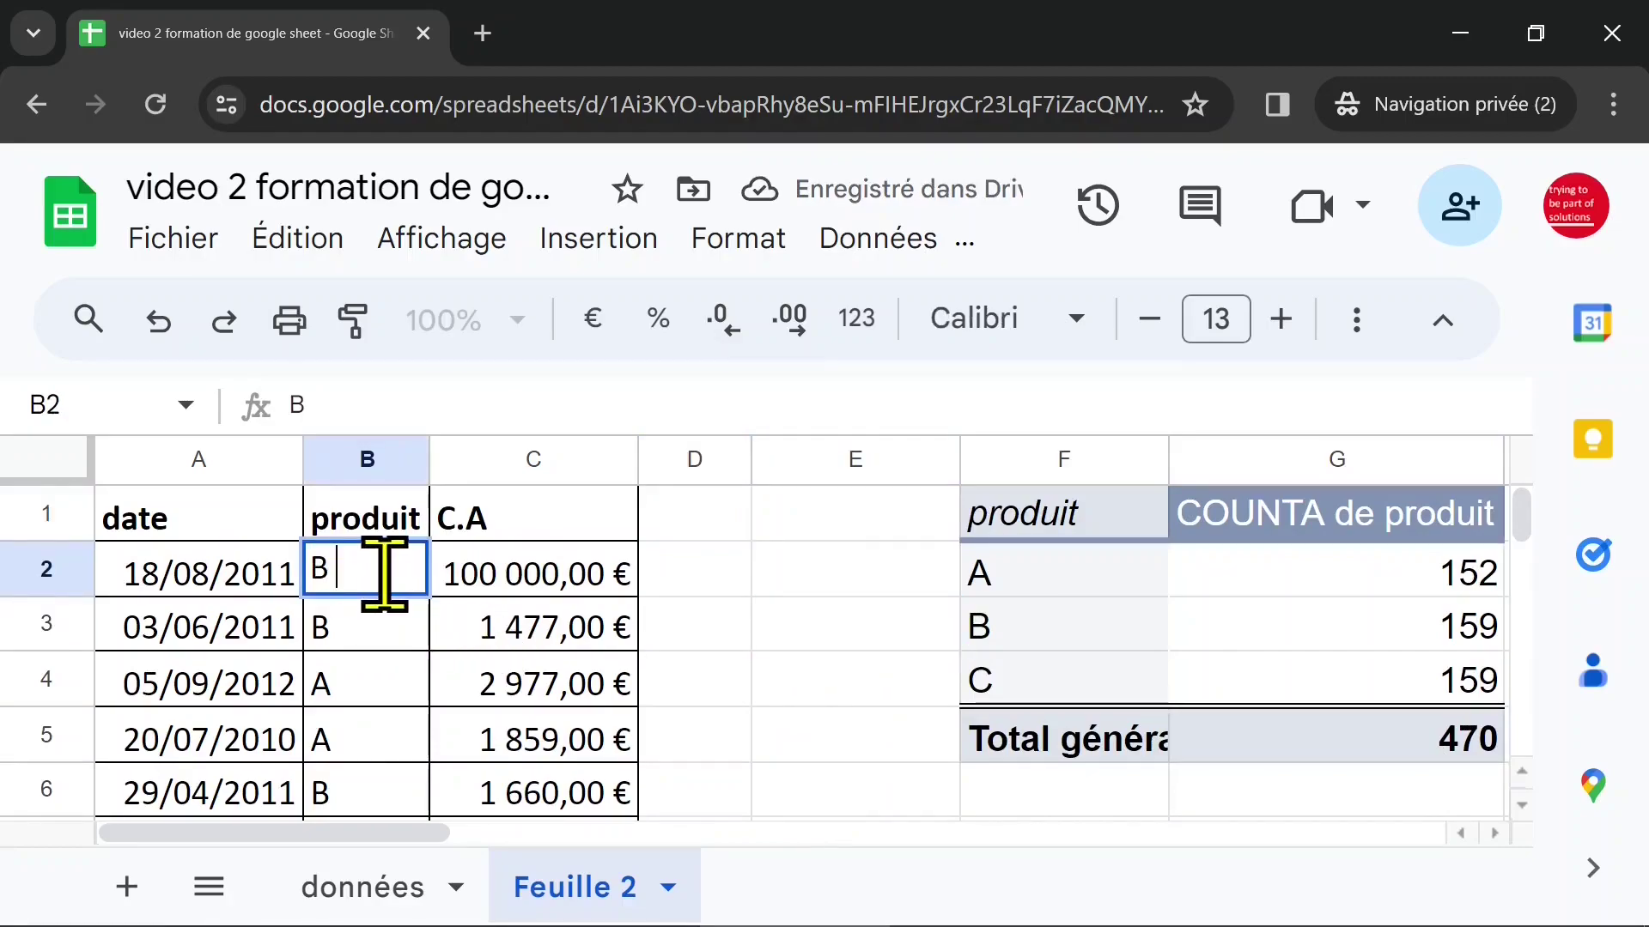
double_click(374, 627)
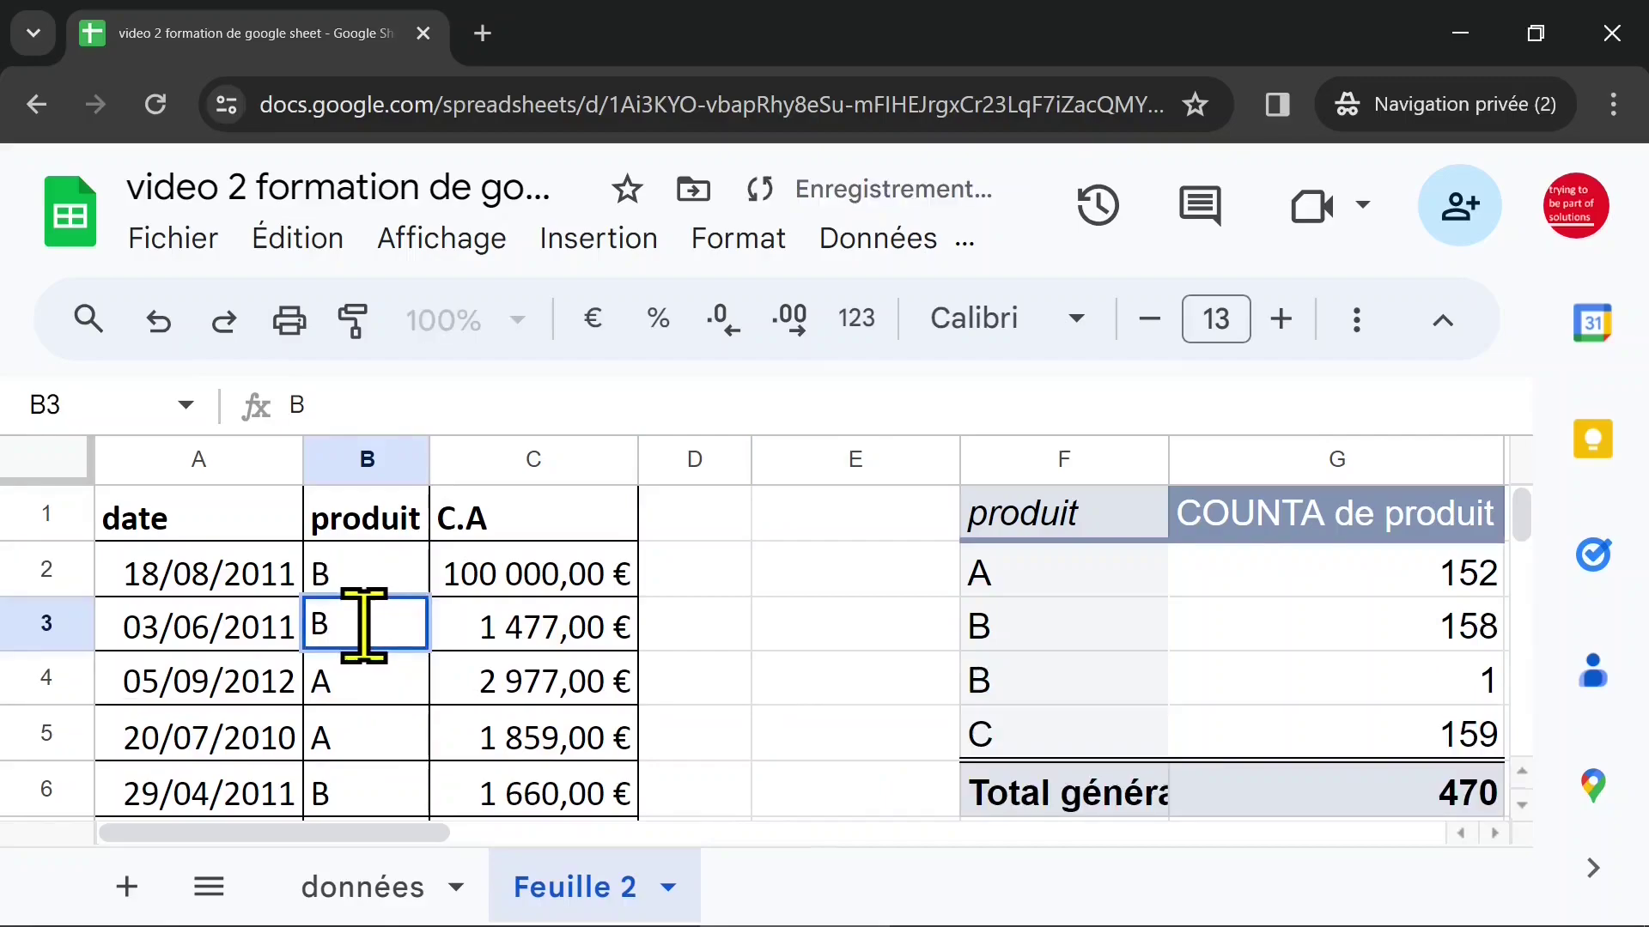
click(369, 683)
double_click(362, 680)
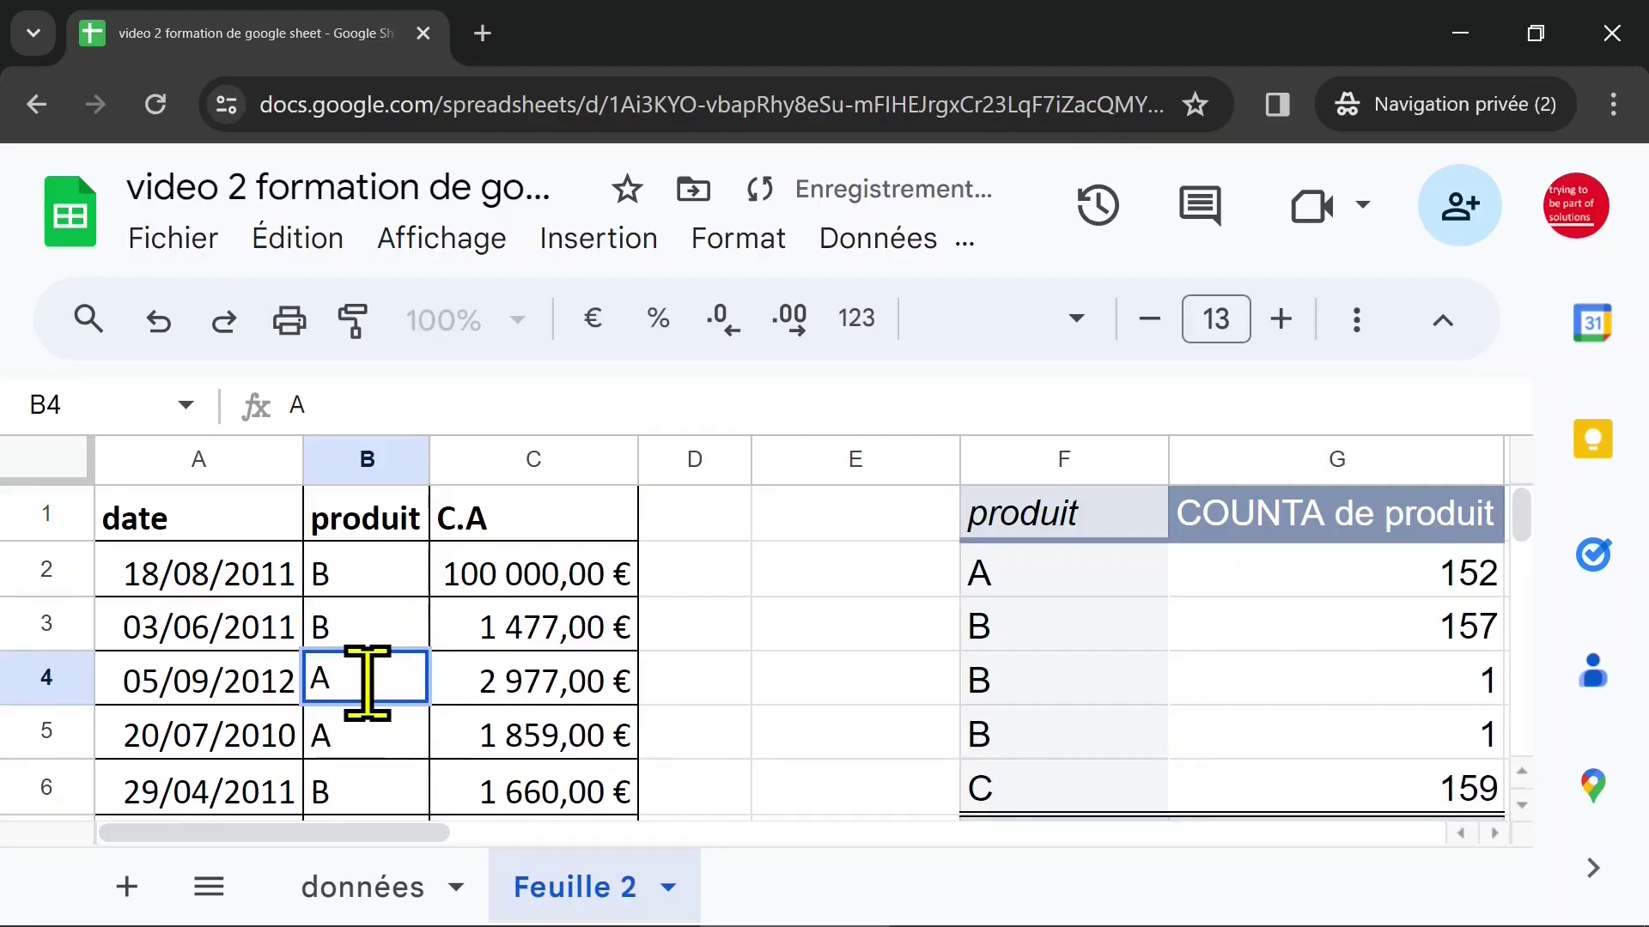
click(369, 735)
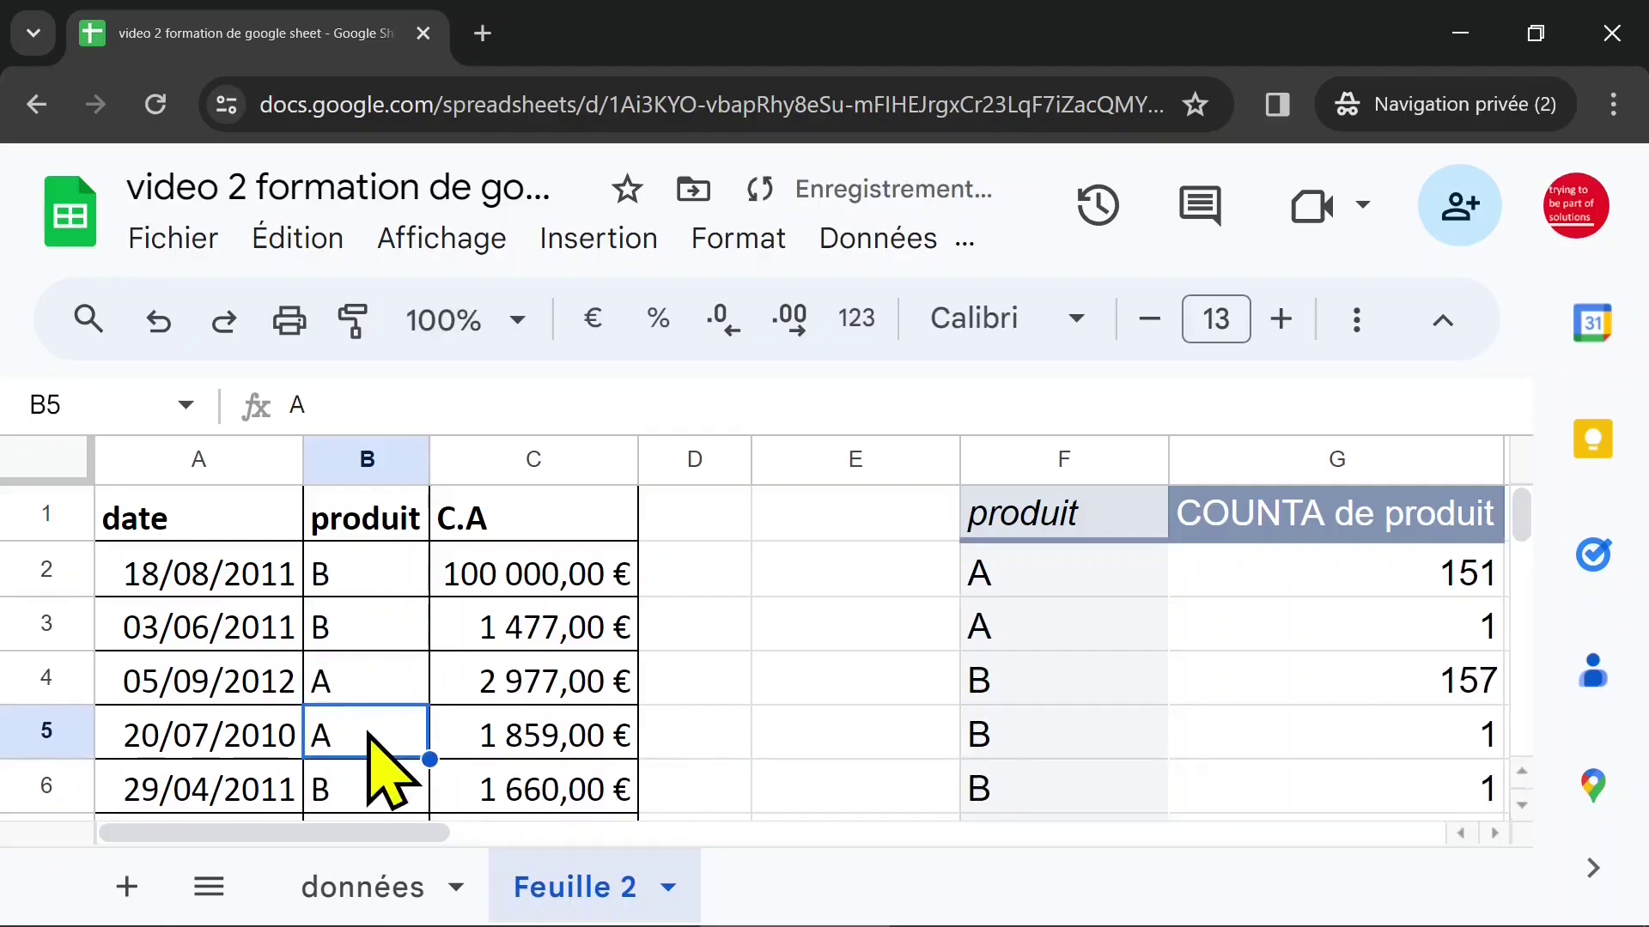
double_click(353, 737)
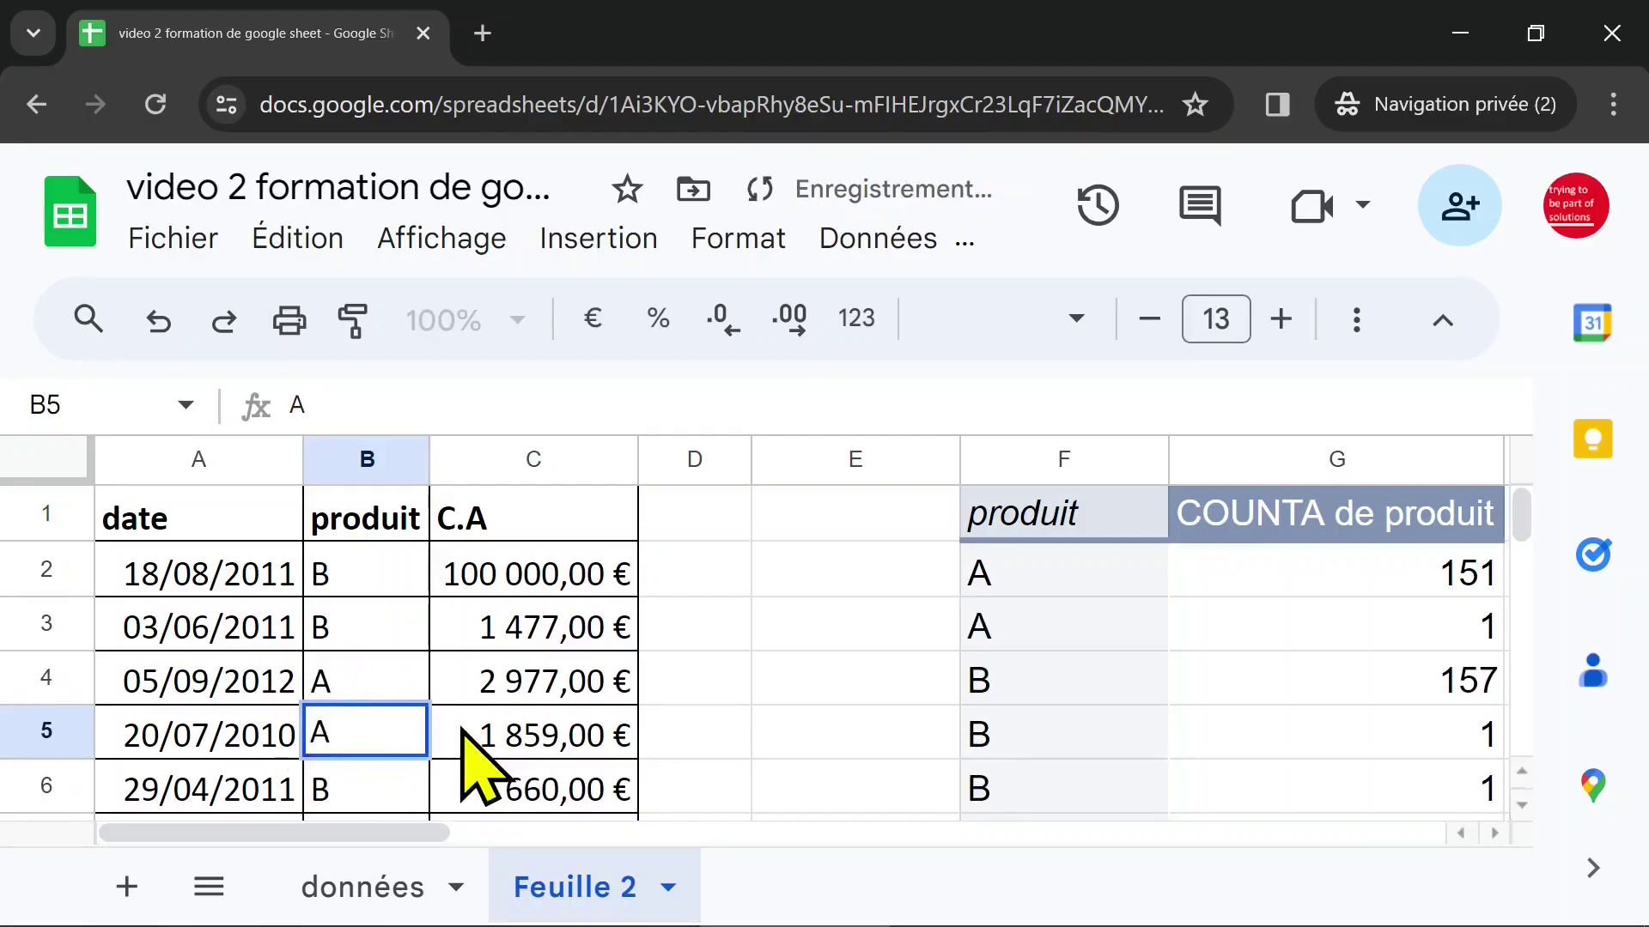
click(552, 697)
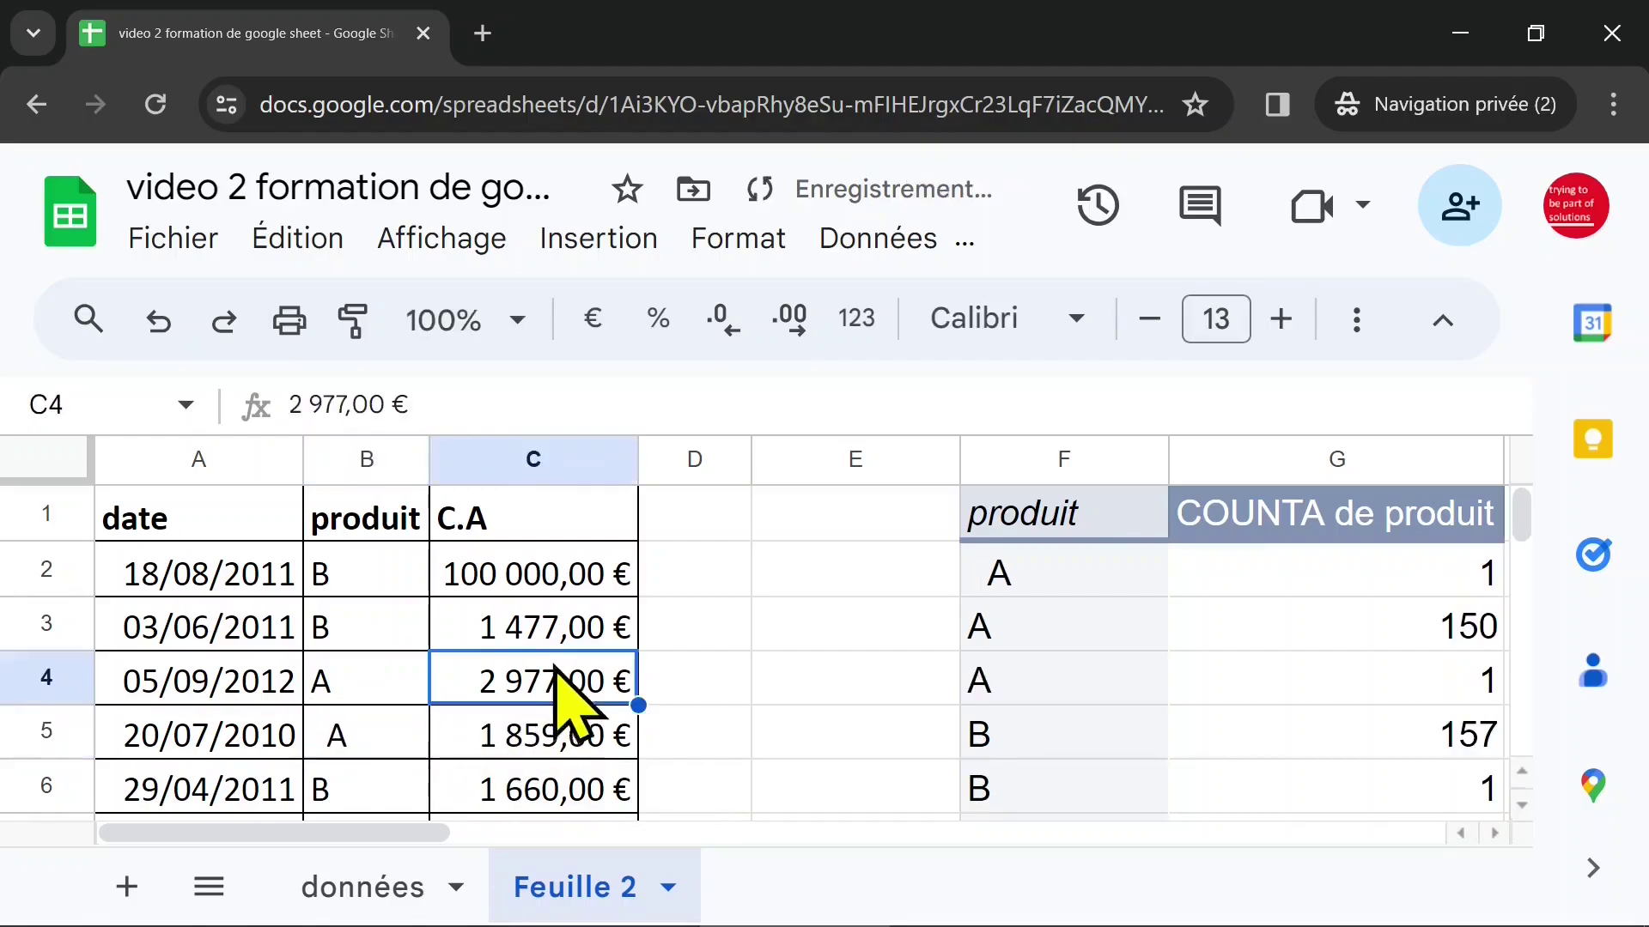
Centre the contents of the whole produit column (B) horizontally
drag(365, 586, 361, 740)
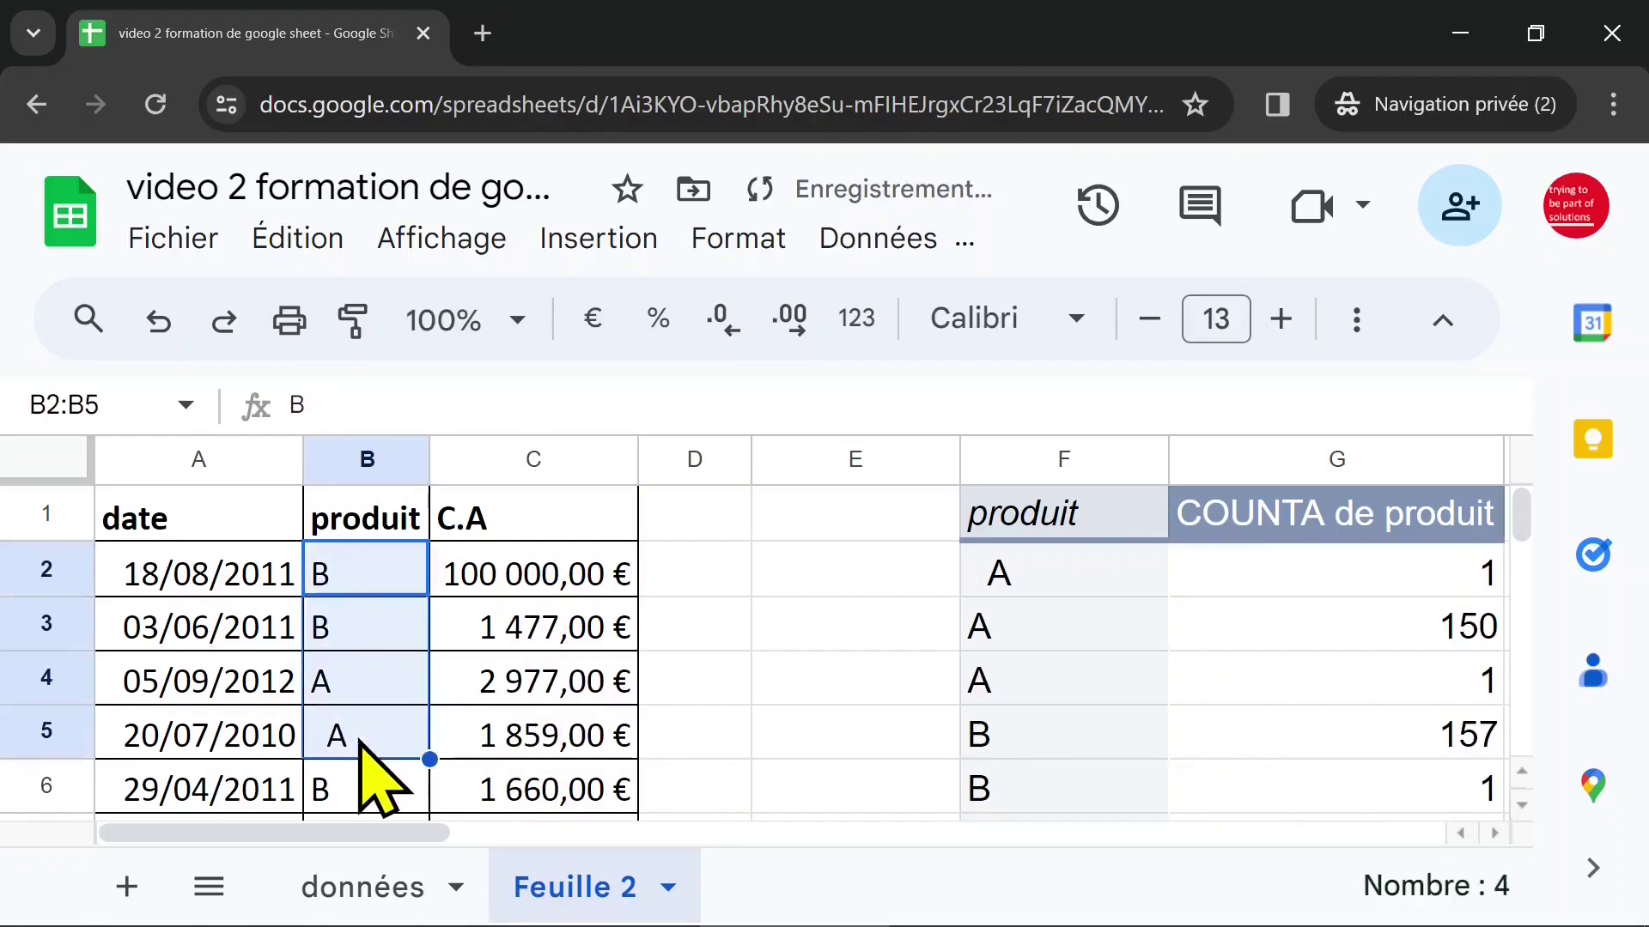
click(359, 468)
click(1359, 319)
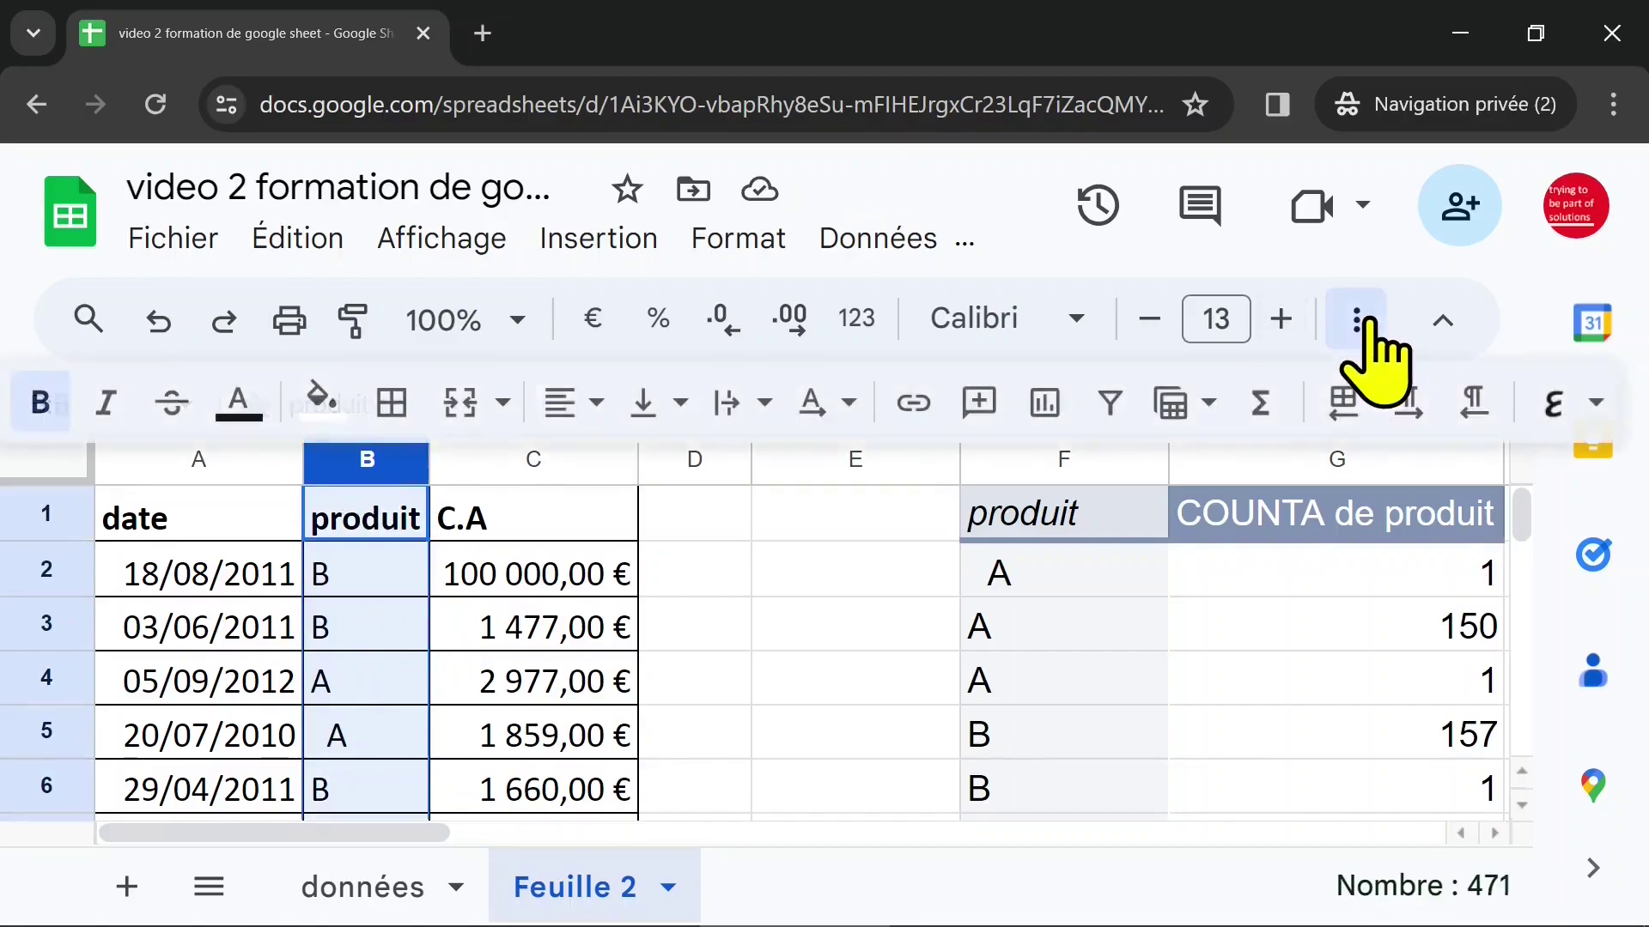
click(595, 404)
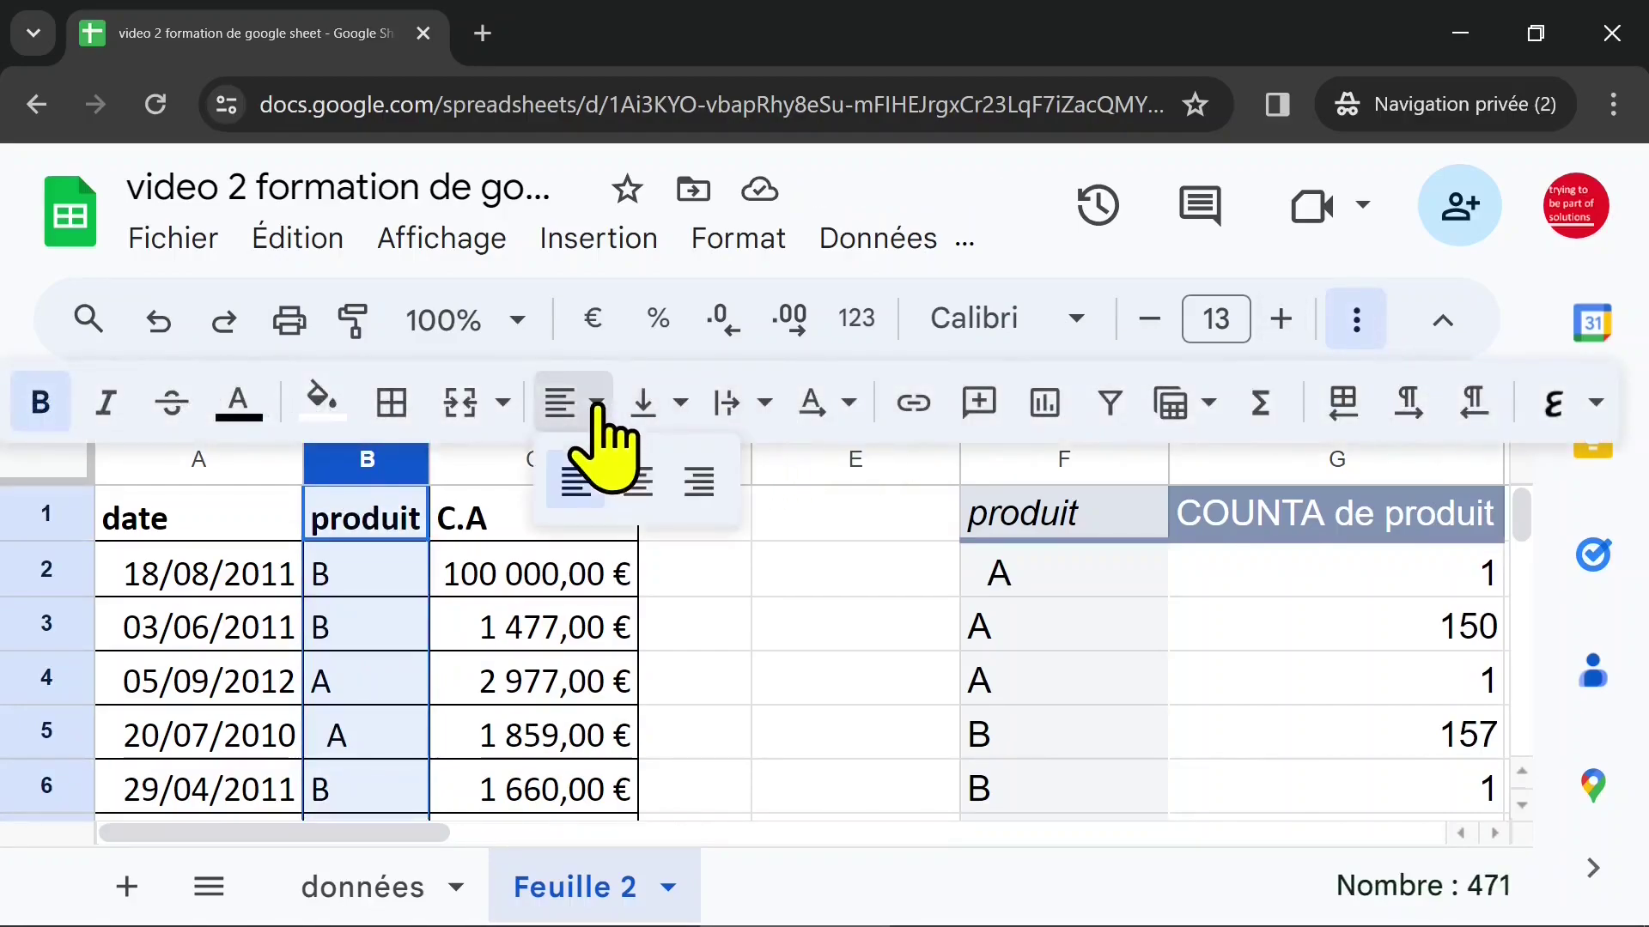
click(636, 482)
click(687, 571)
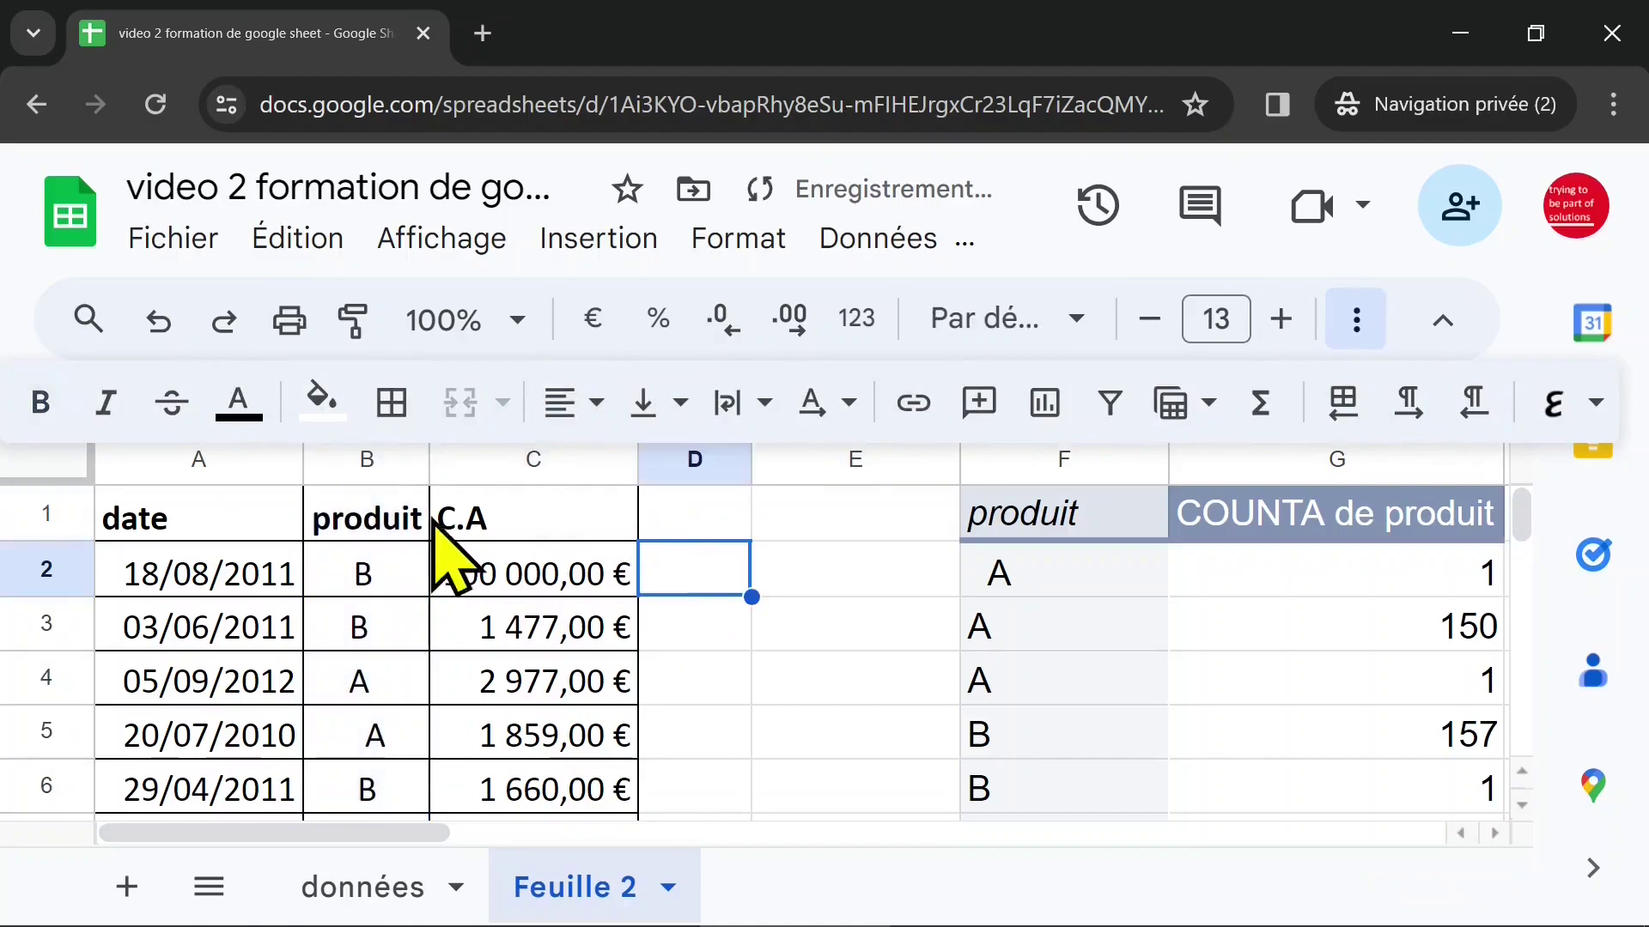
Show the browser in full screen and narrow the empty column E between the data and the pivot table
click(1095, 642)
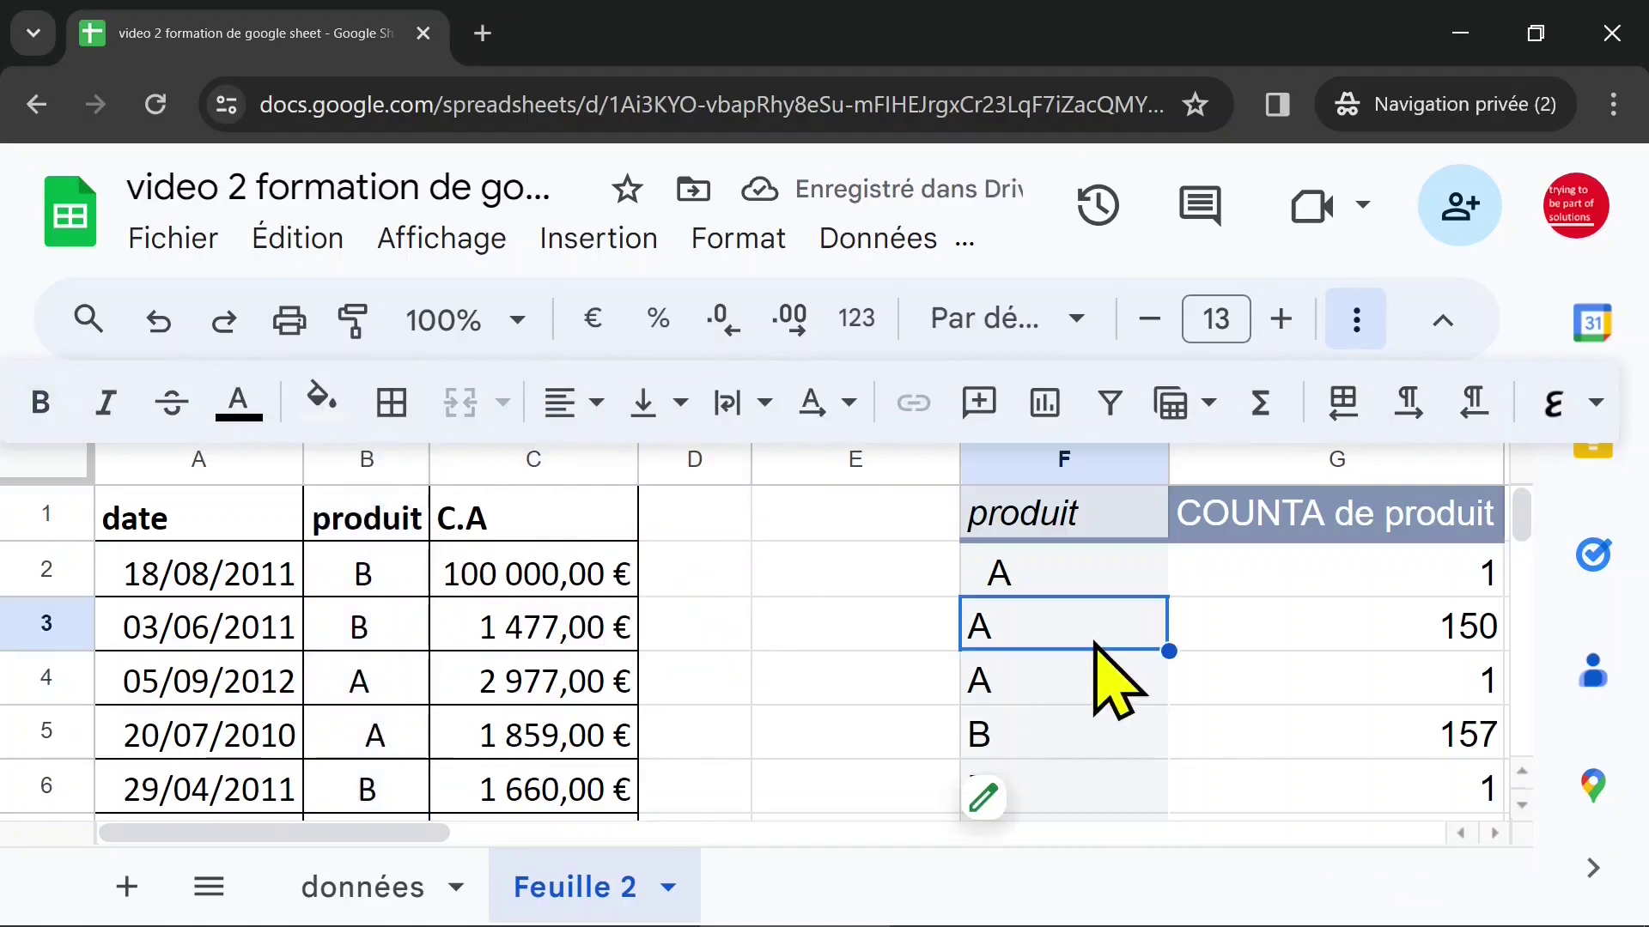
key(F11)
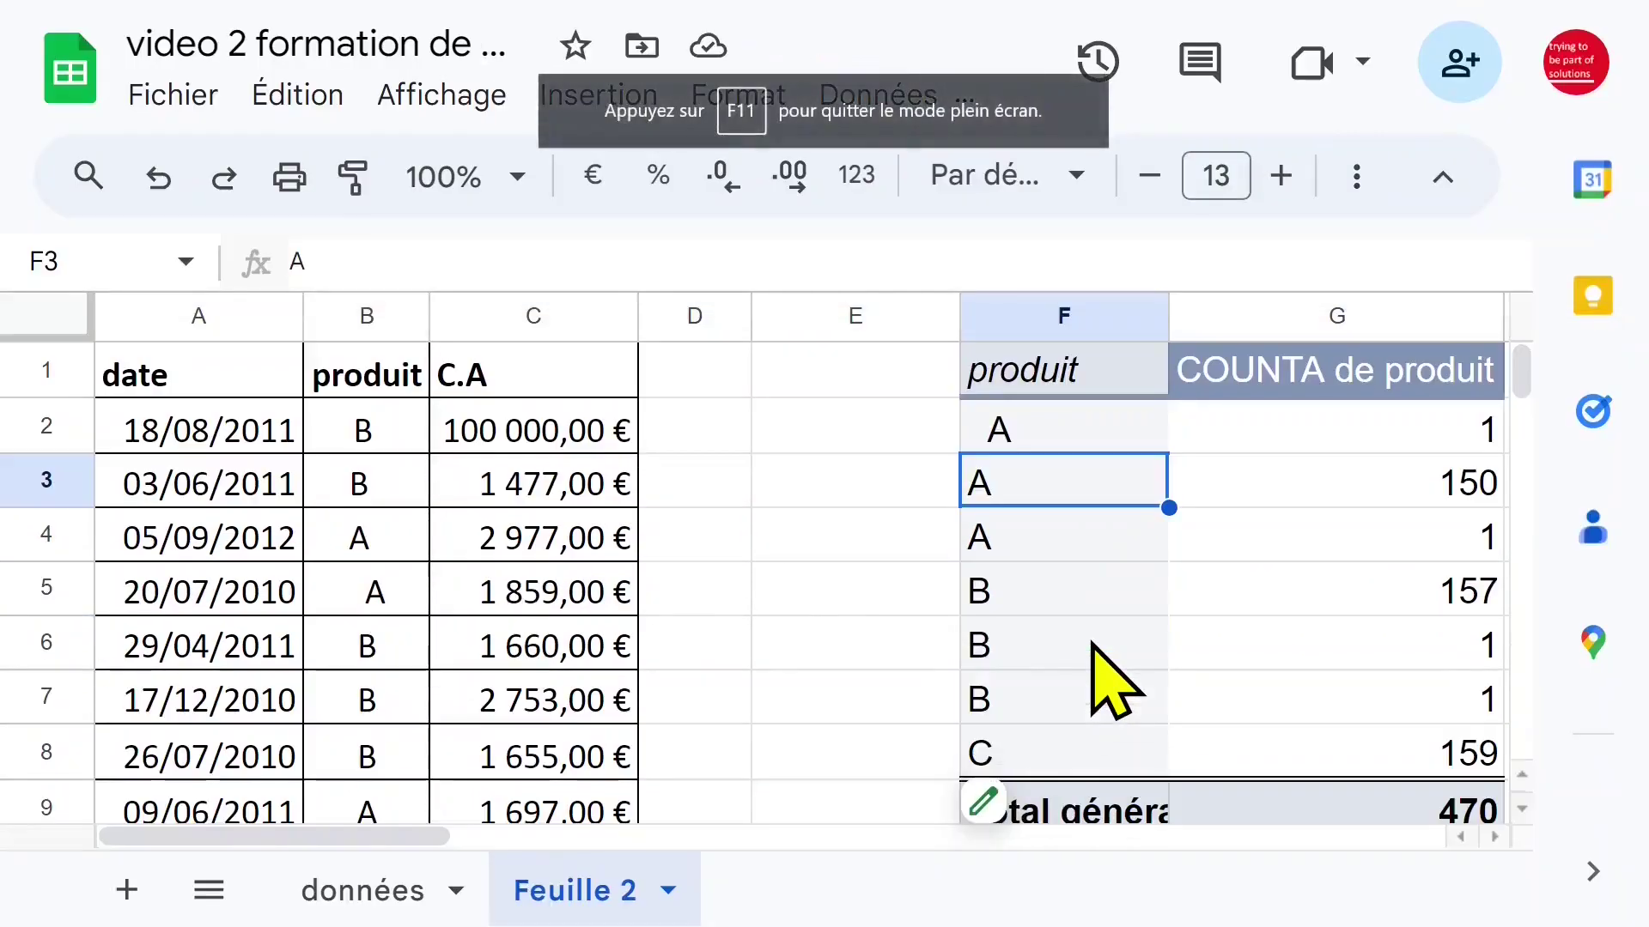
click(1237, 550)
click(1103, 545)
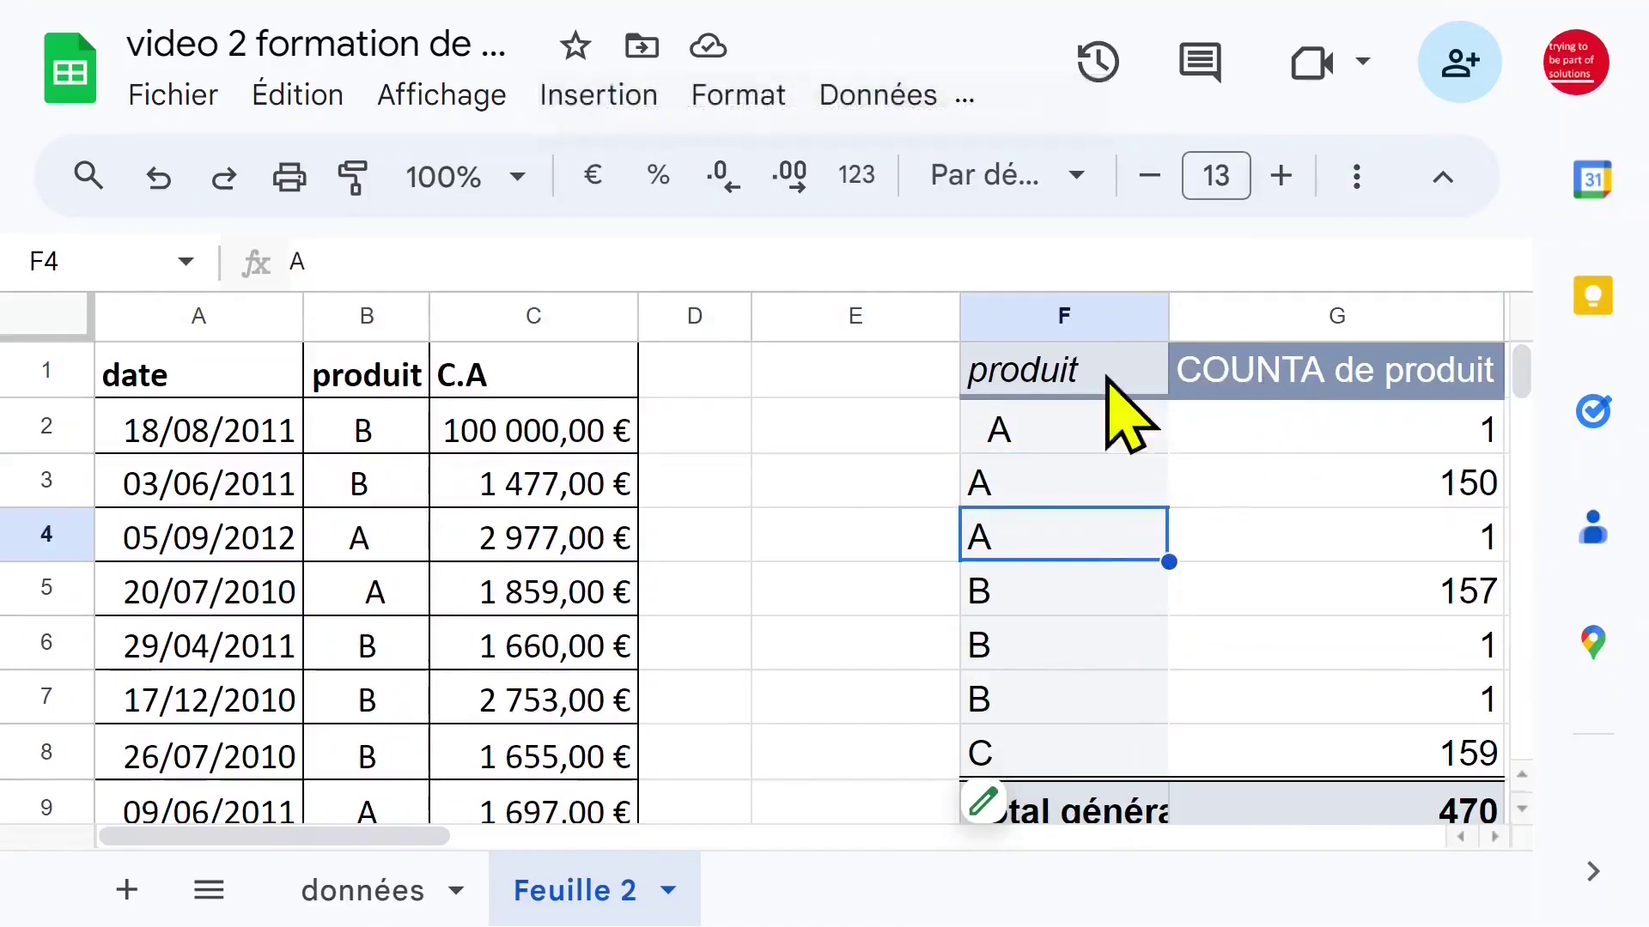
click(854, 376)
drag(961, 315, 851, 316)
Examine the separate A and B entries in the pivot table's produit column and the count of each
click(999, 468)
click(999, 438)
click(999, 468)
click(999, 438)
click(1237, 434)
click(1001, 442)
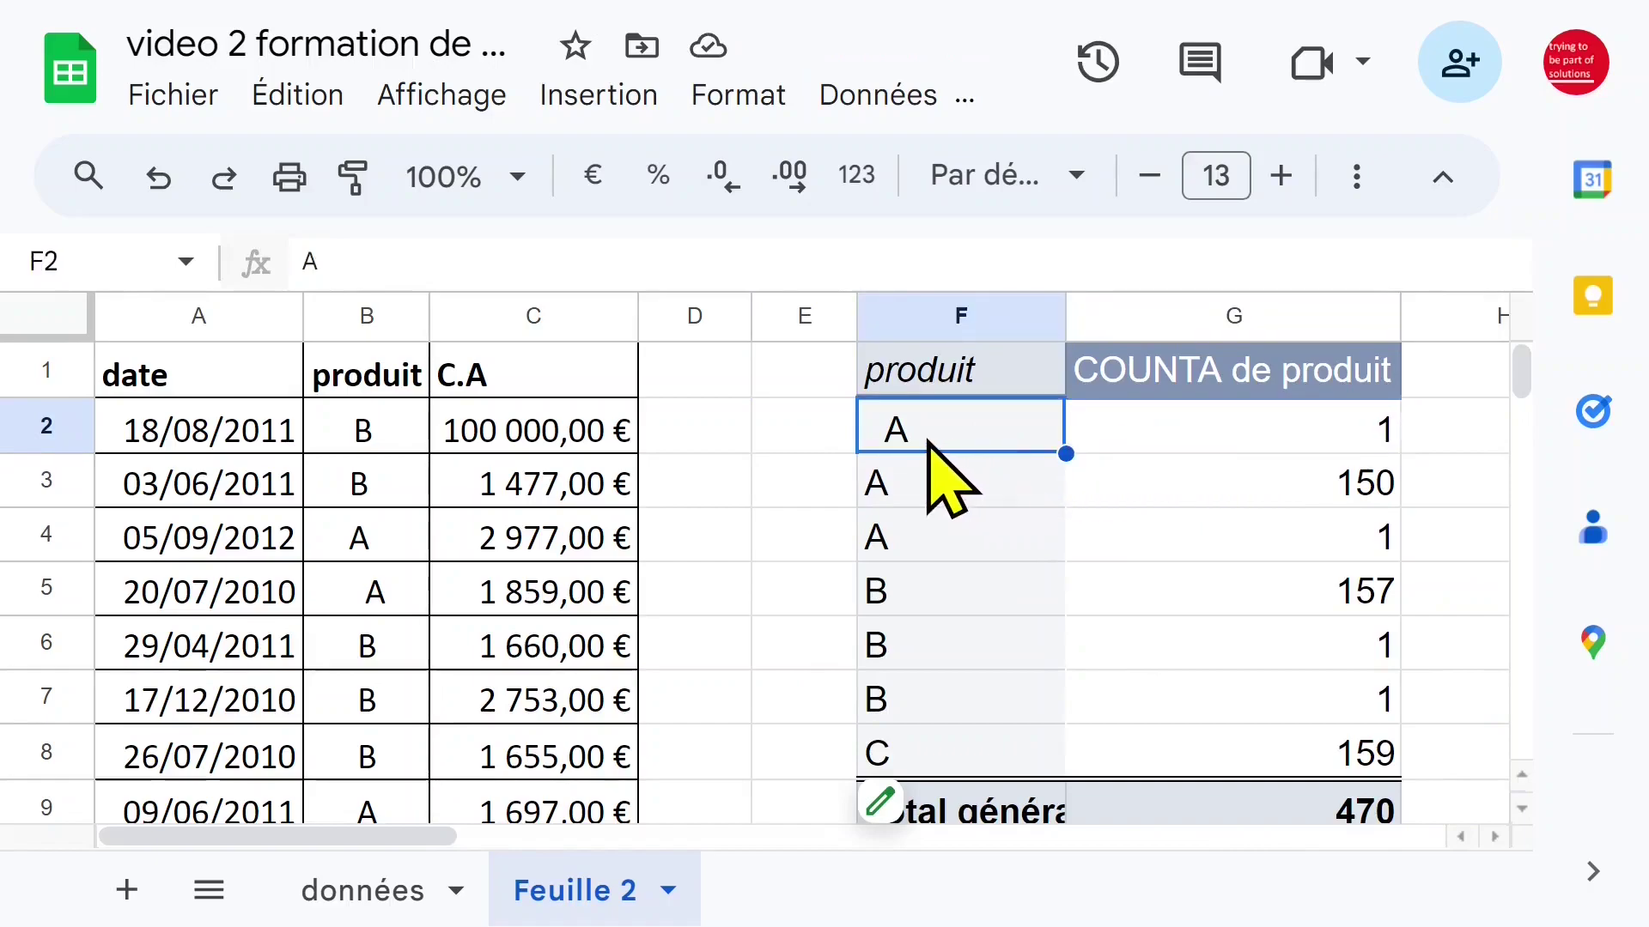
click(936, 491)
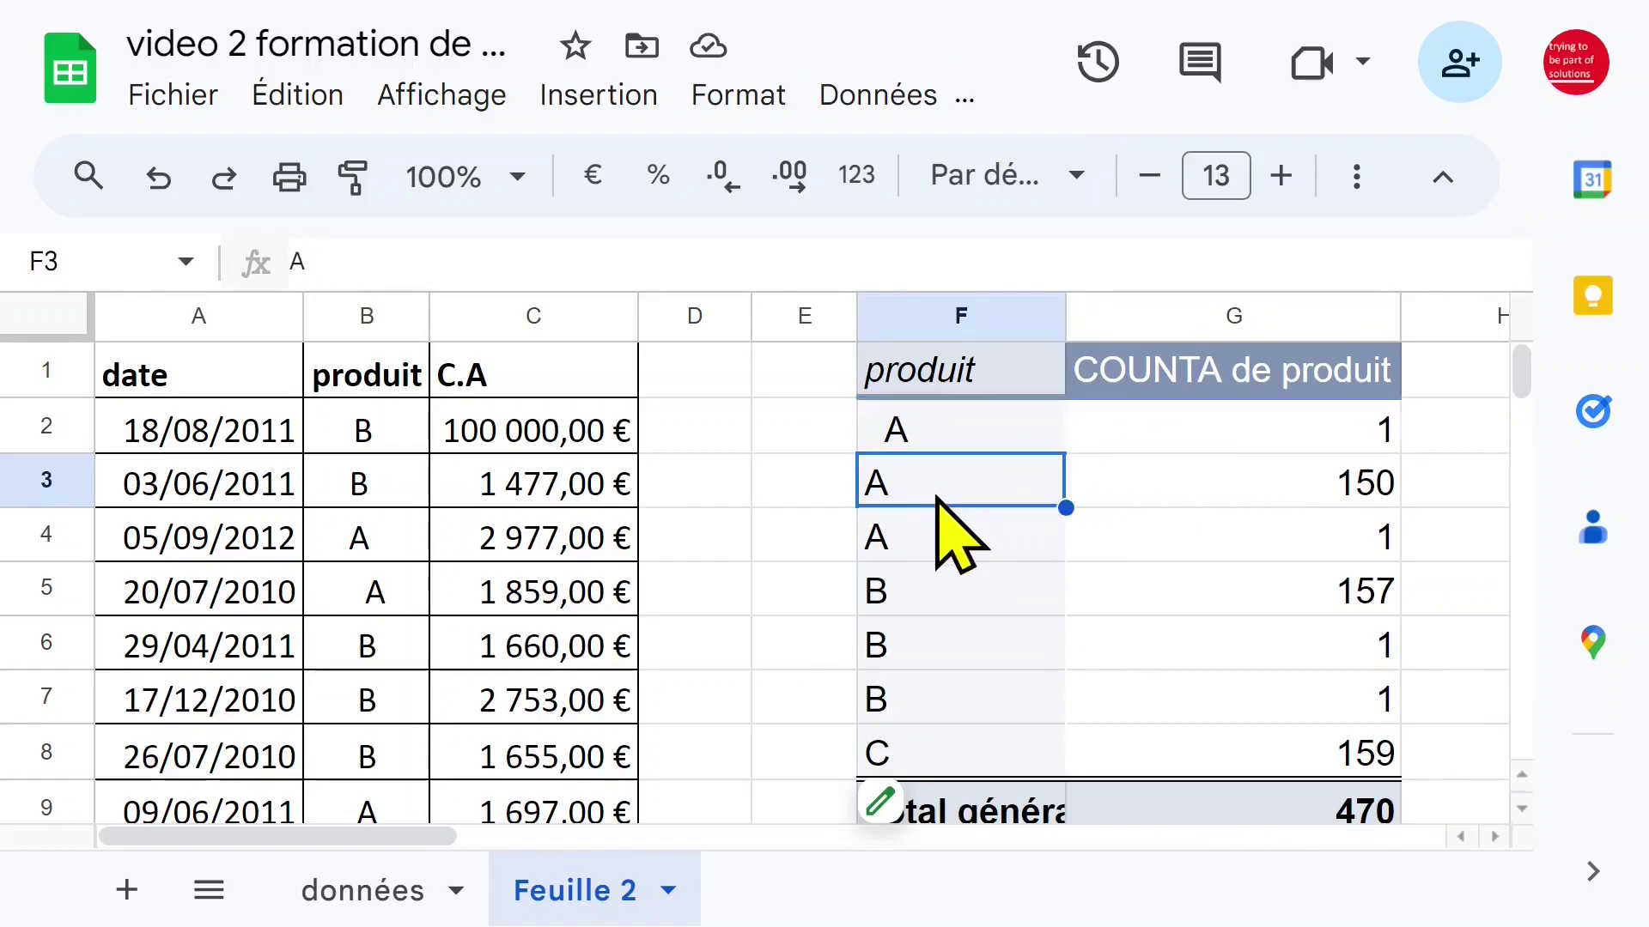
click(990, 546)
click(1292, 659)
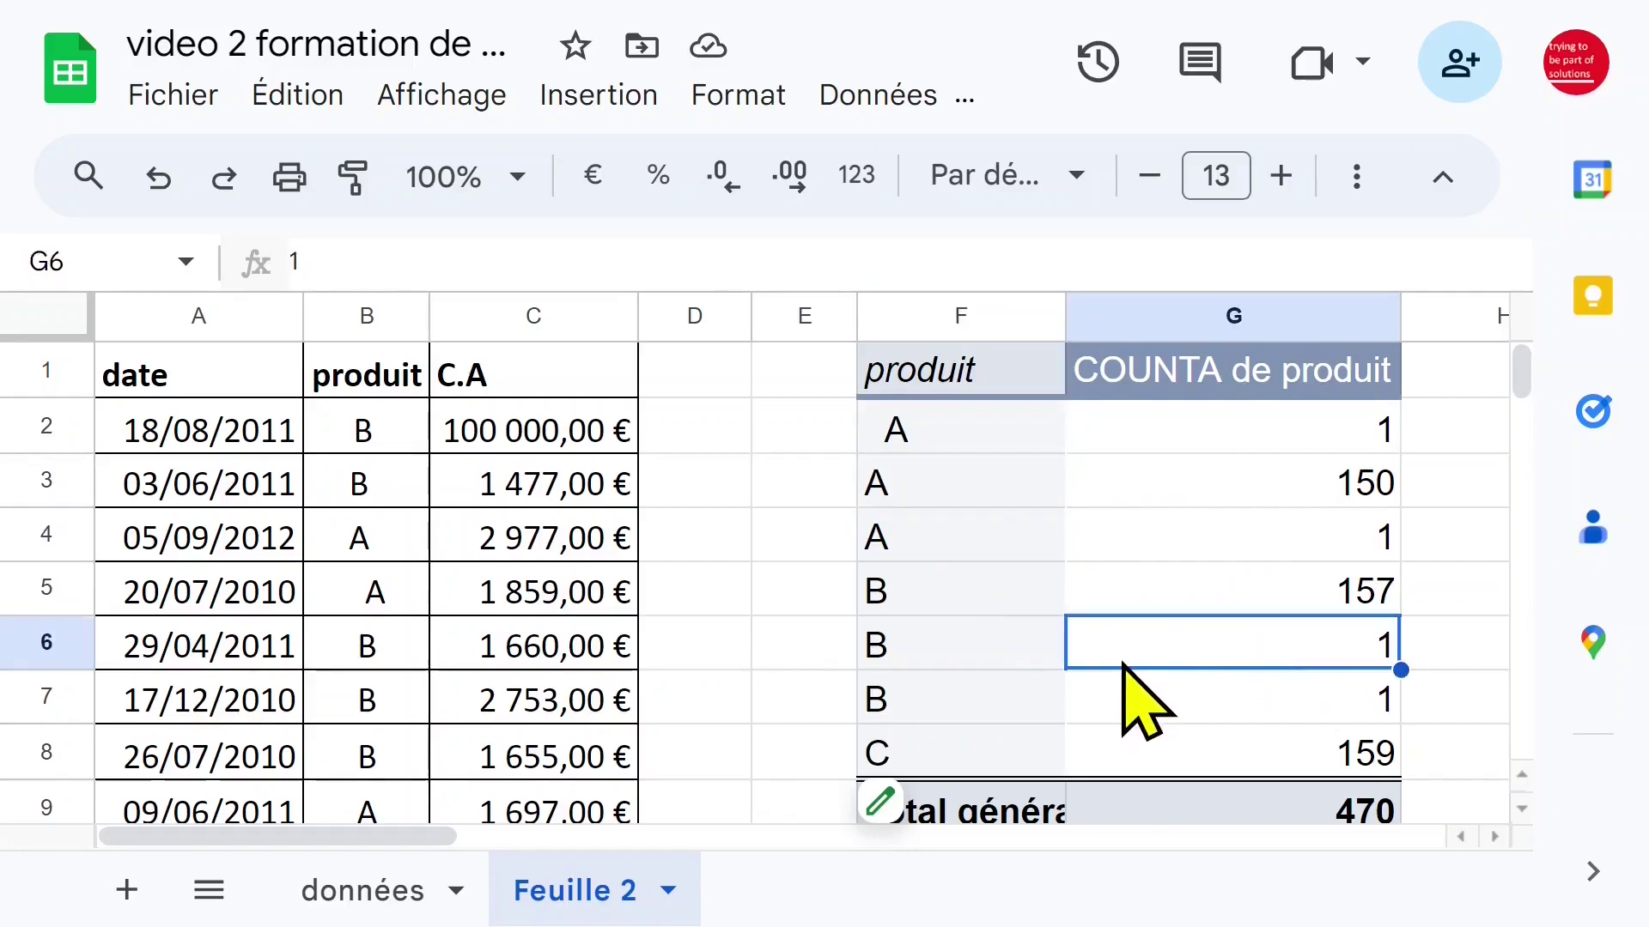
Show the details behind the pivot count of the indented A in a new sheet, read its record and delete that sheet
click(955, 439)
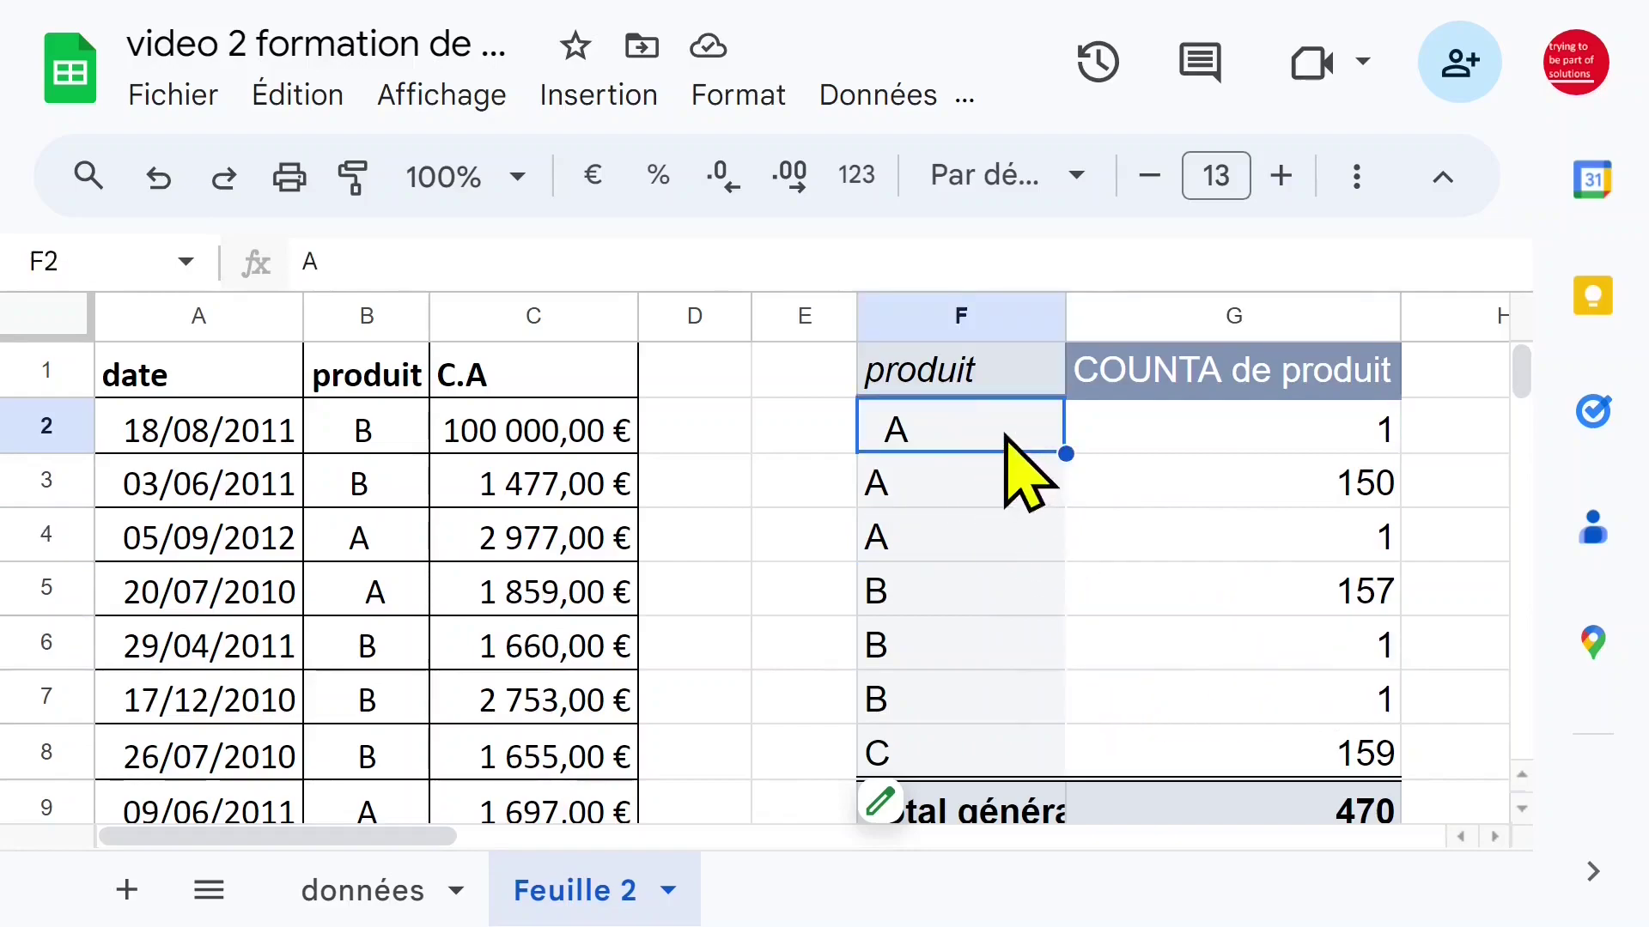
click(1369, 440)
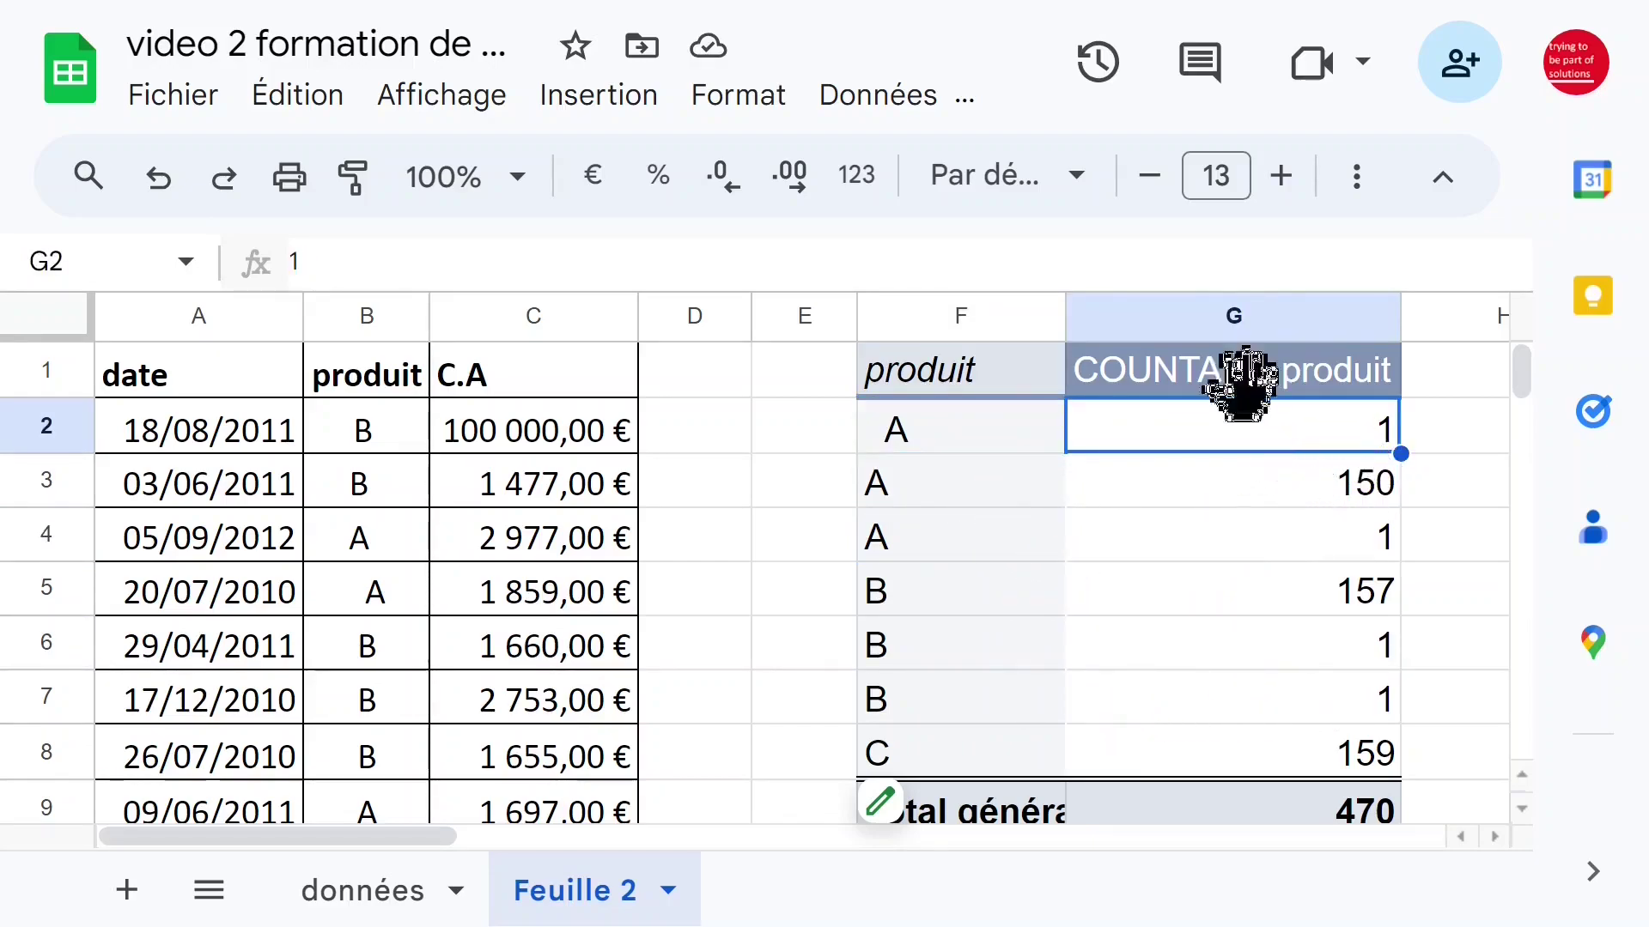
right_click(1198, 434)
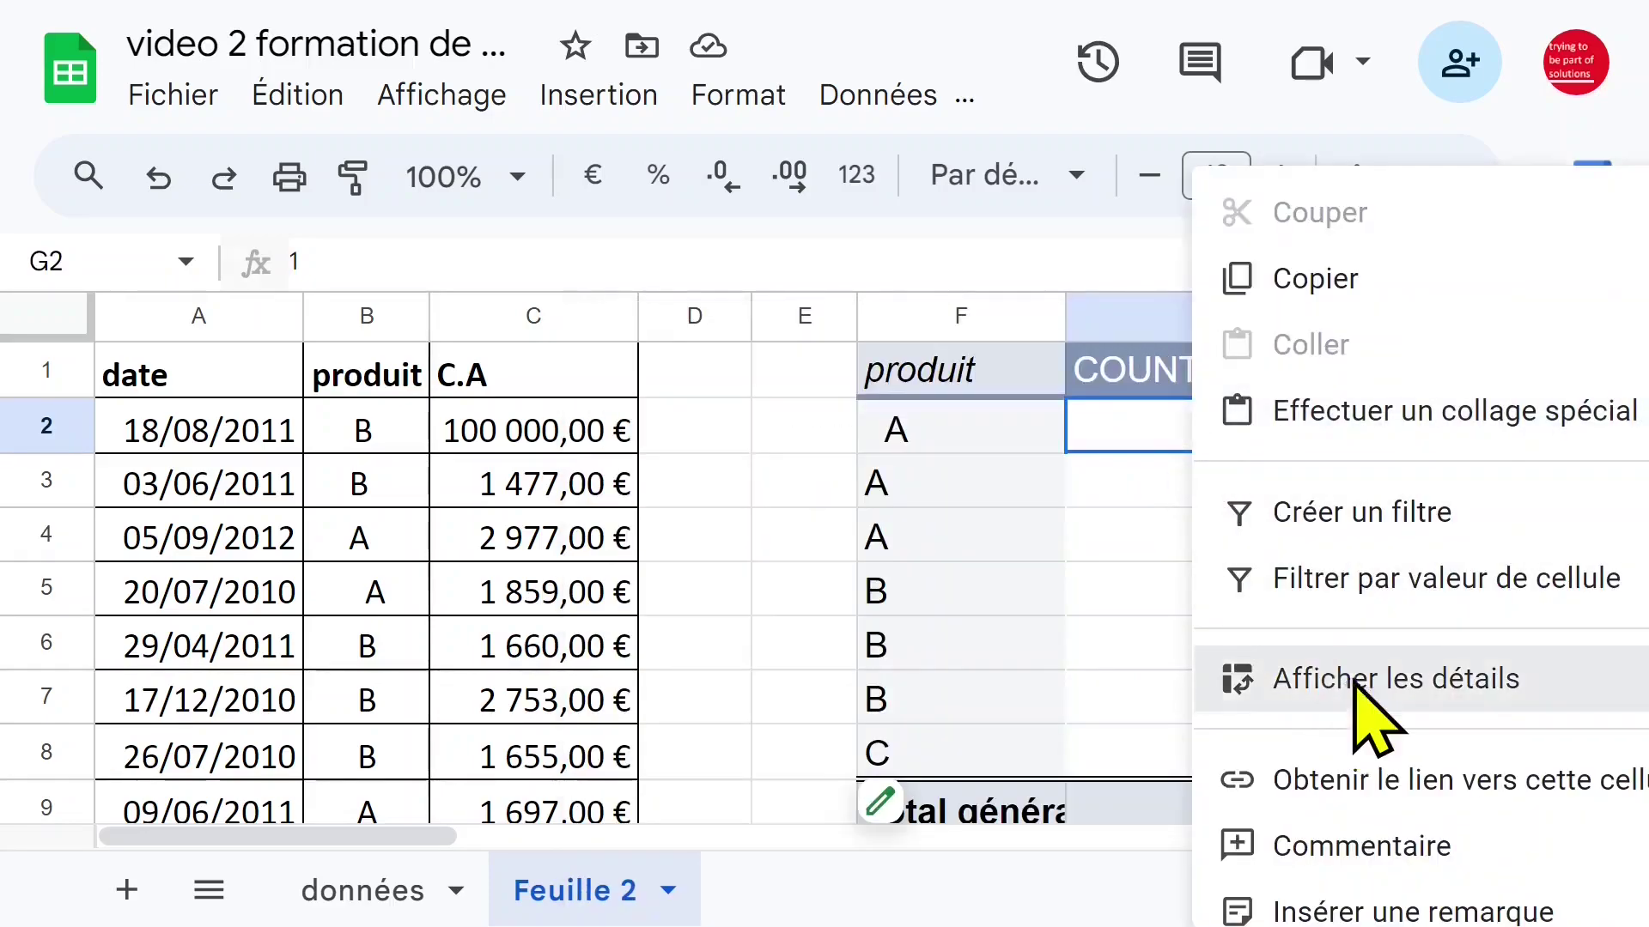
click(1374, 719)
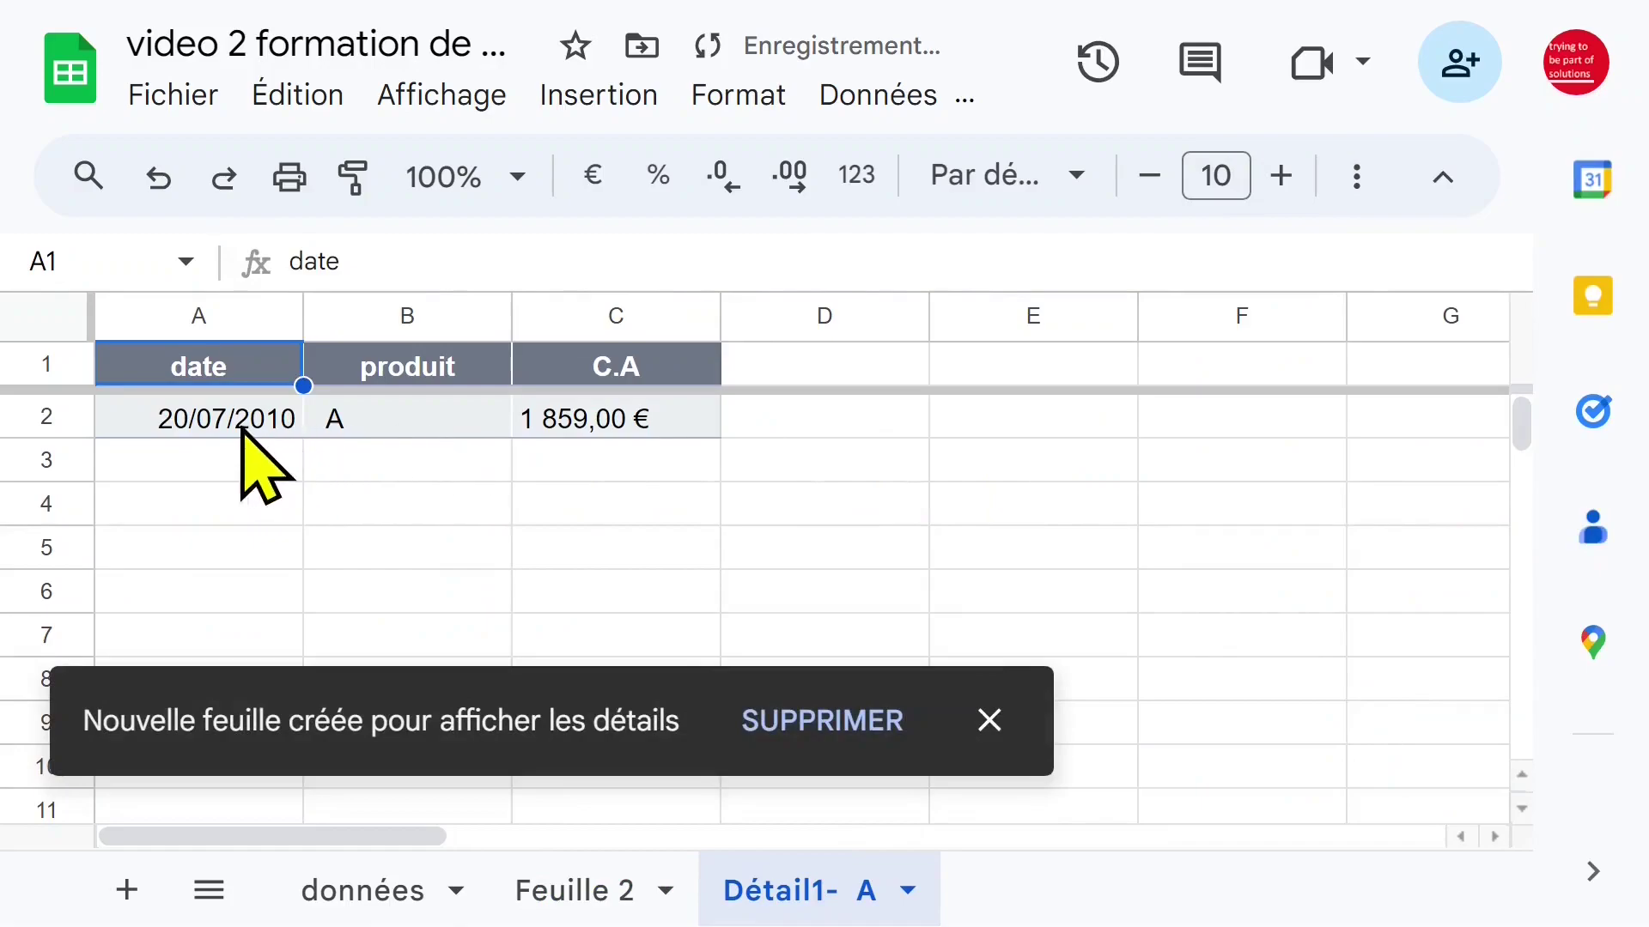
drag(228, 427, 593, 426)
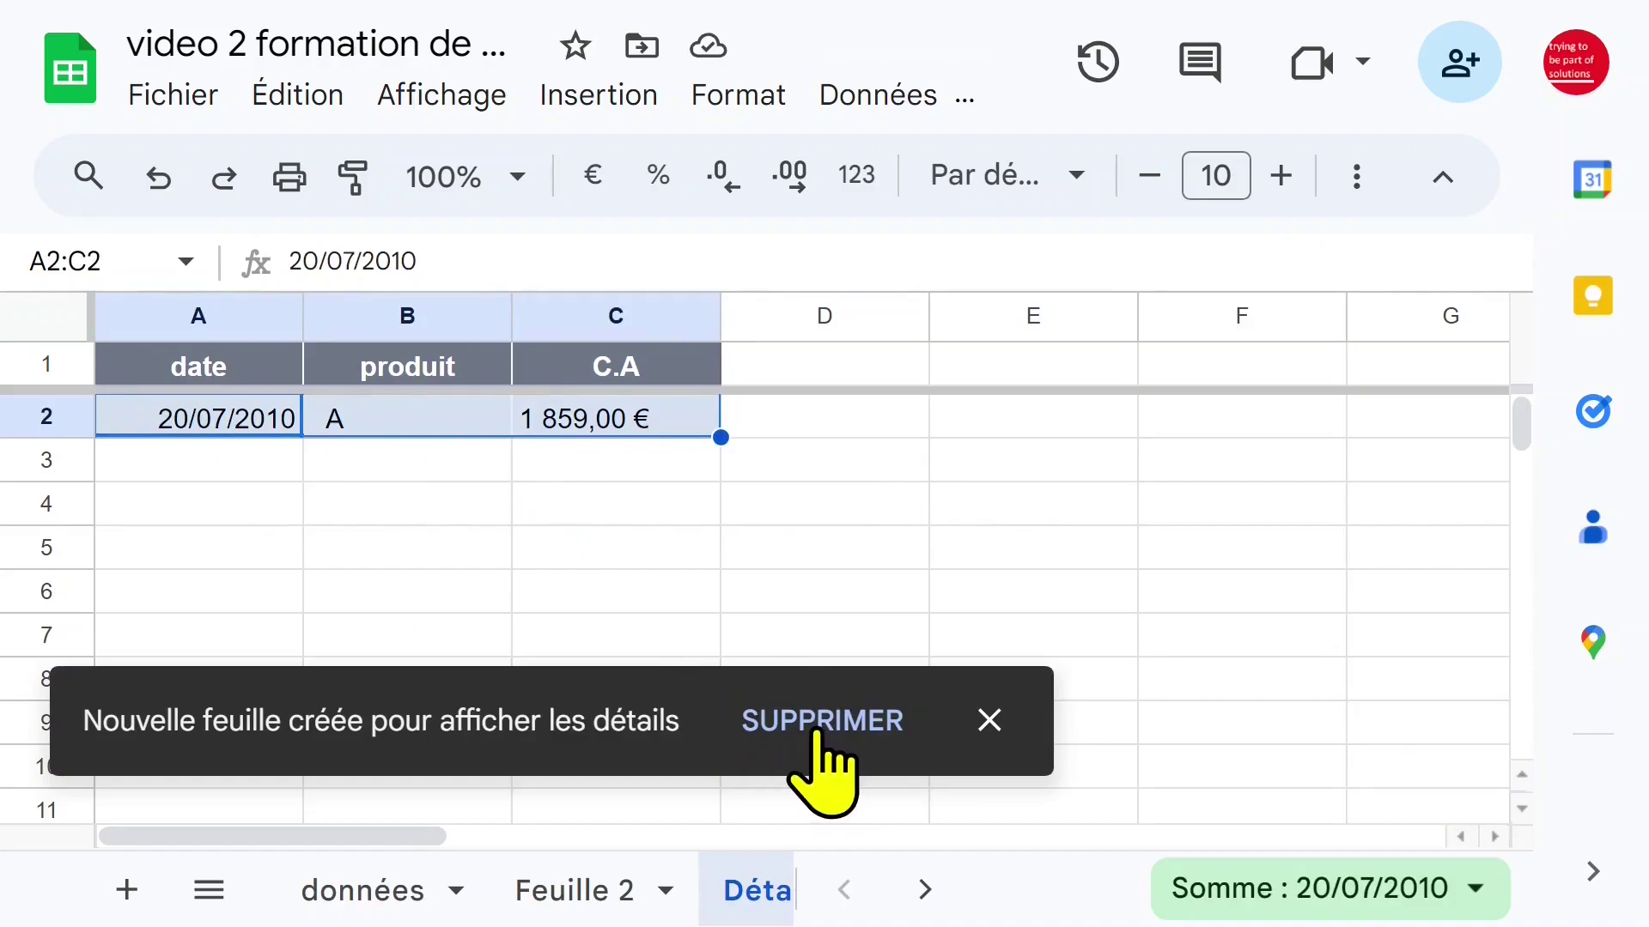
click(820, 726)
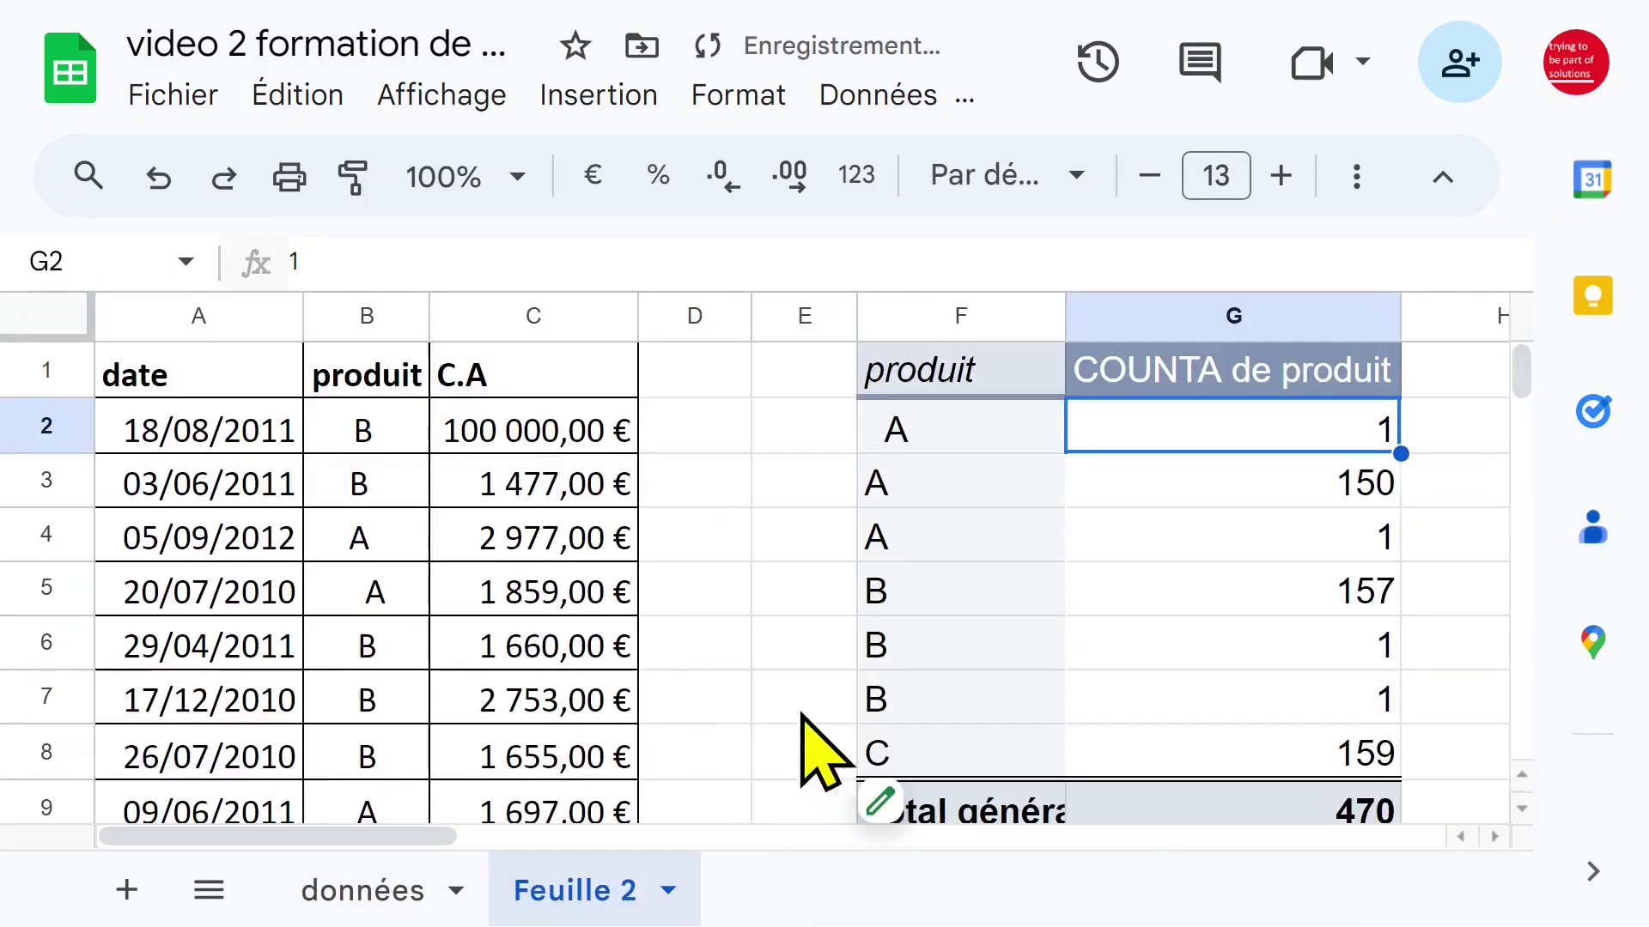
Remove the leading spaces from the produit entry A in B5
click(397, 604)
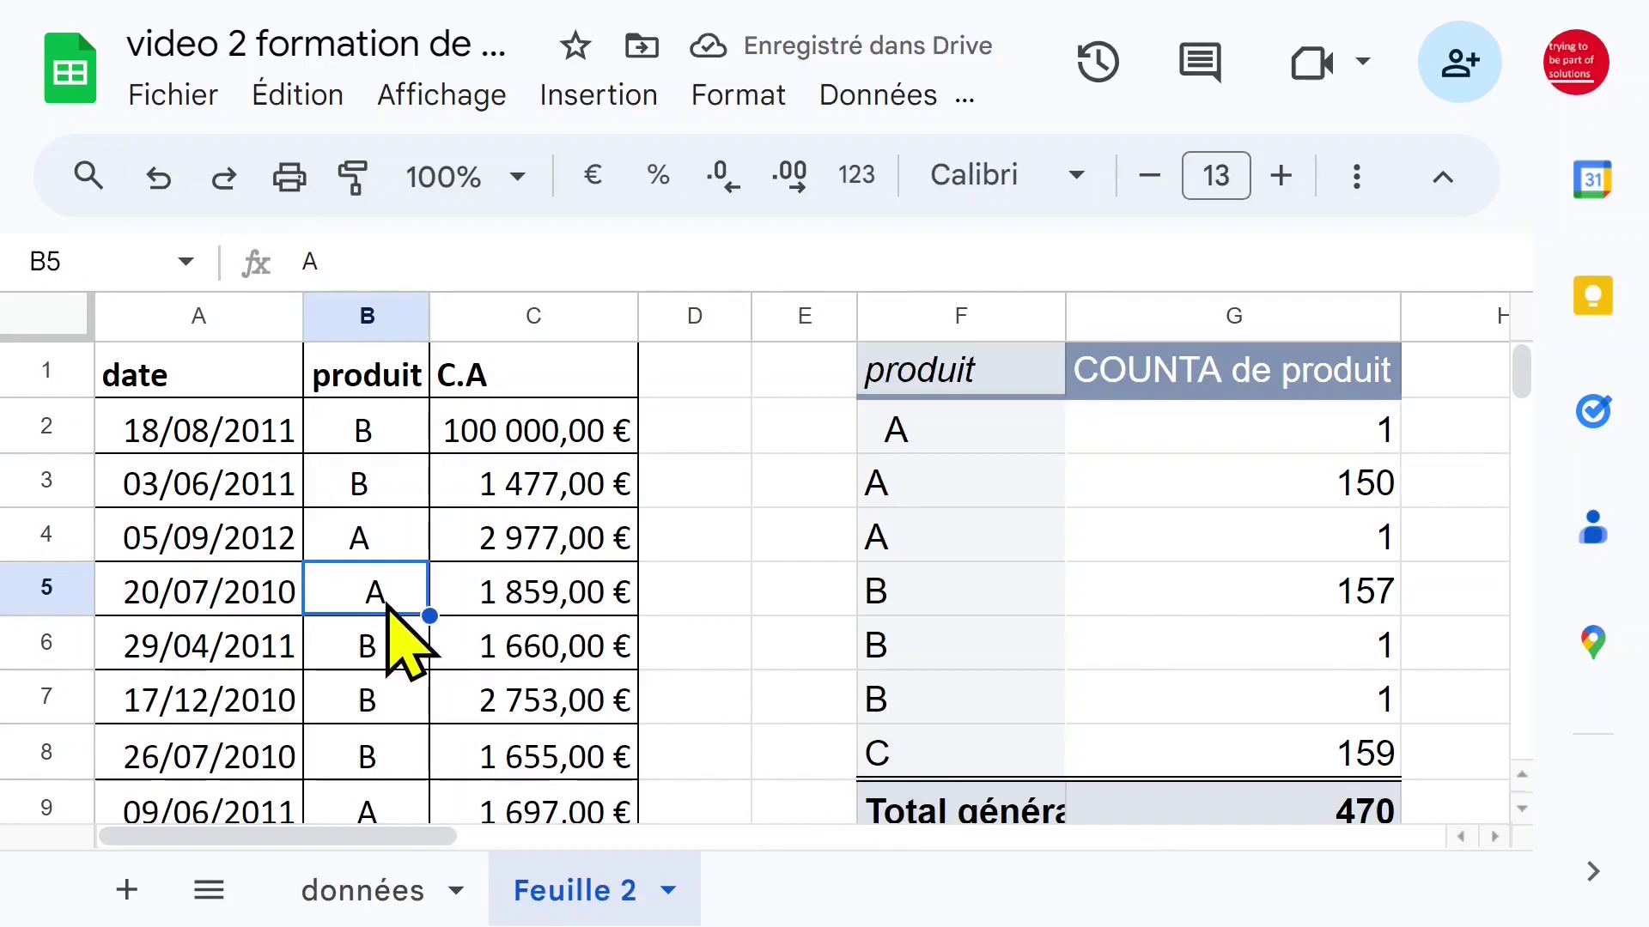
click(478, 260)
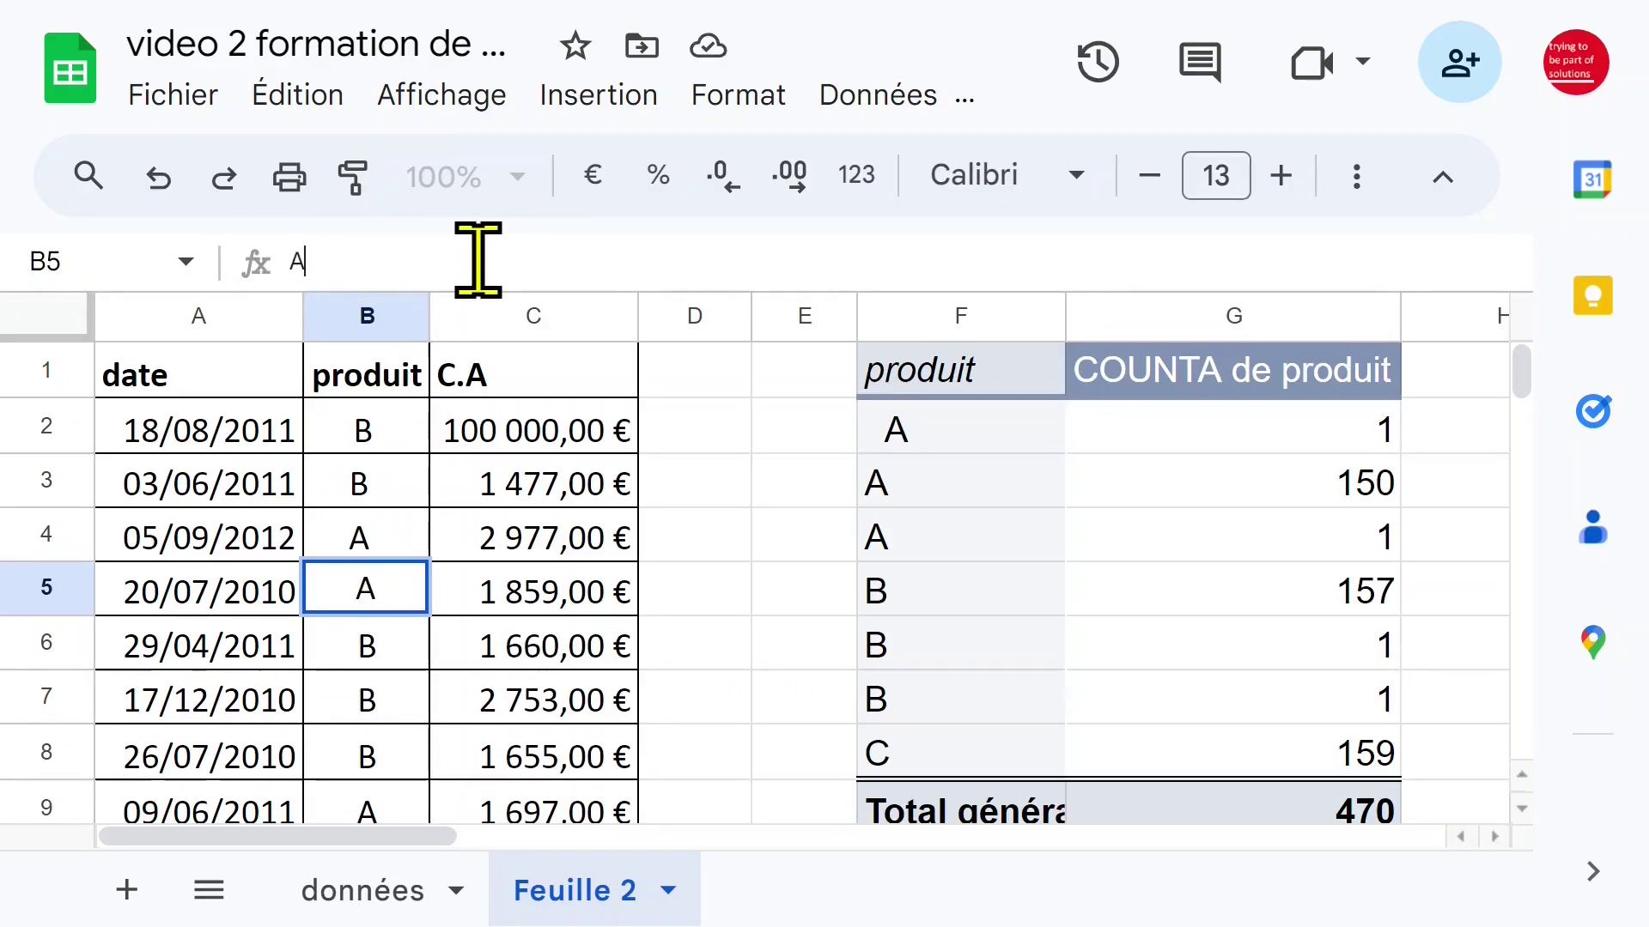
key(Return)
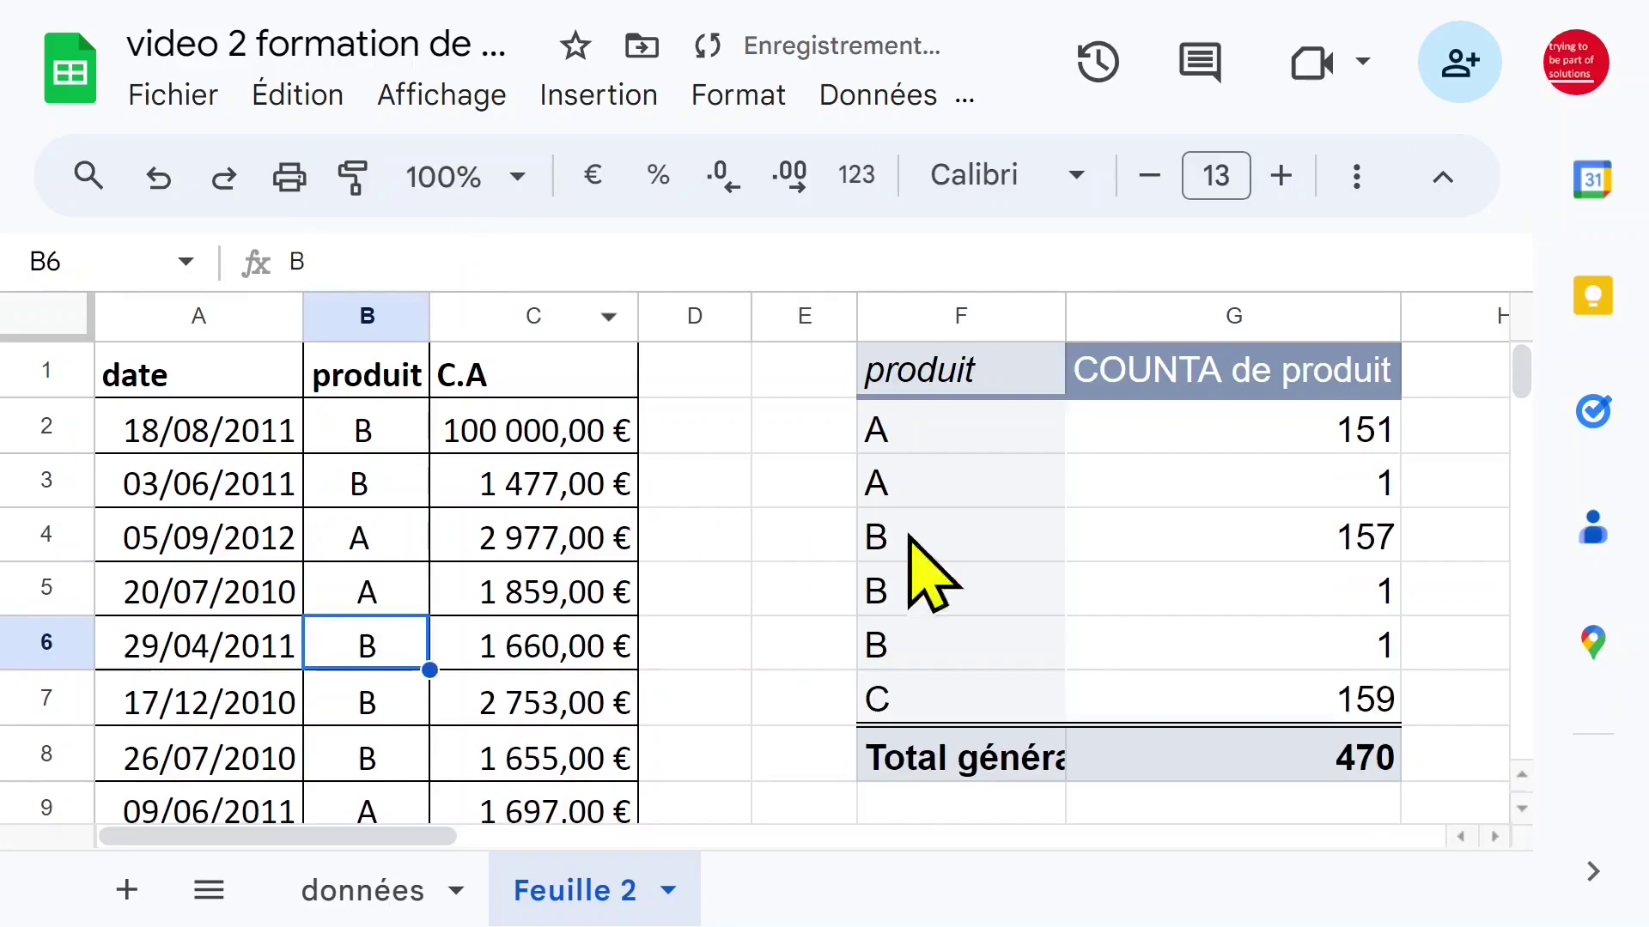
Show the details behind the pivot count in G3 in a new sheet, read the record's date and delete that sheet
click(1152, 498)
click(1118, 554)
click(1058, 500)
click(1220, 485)
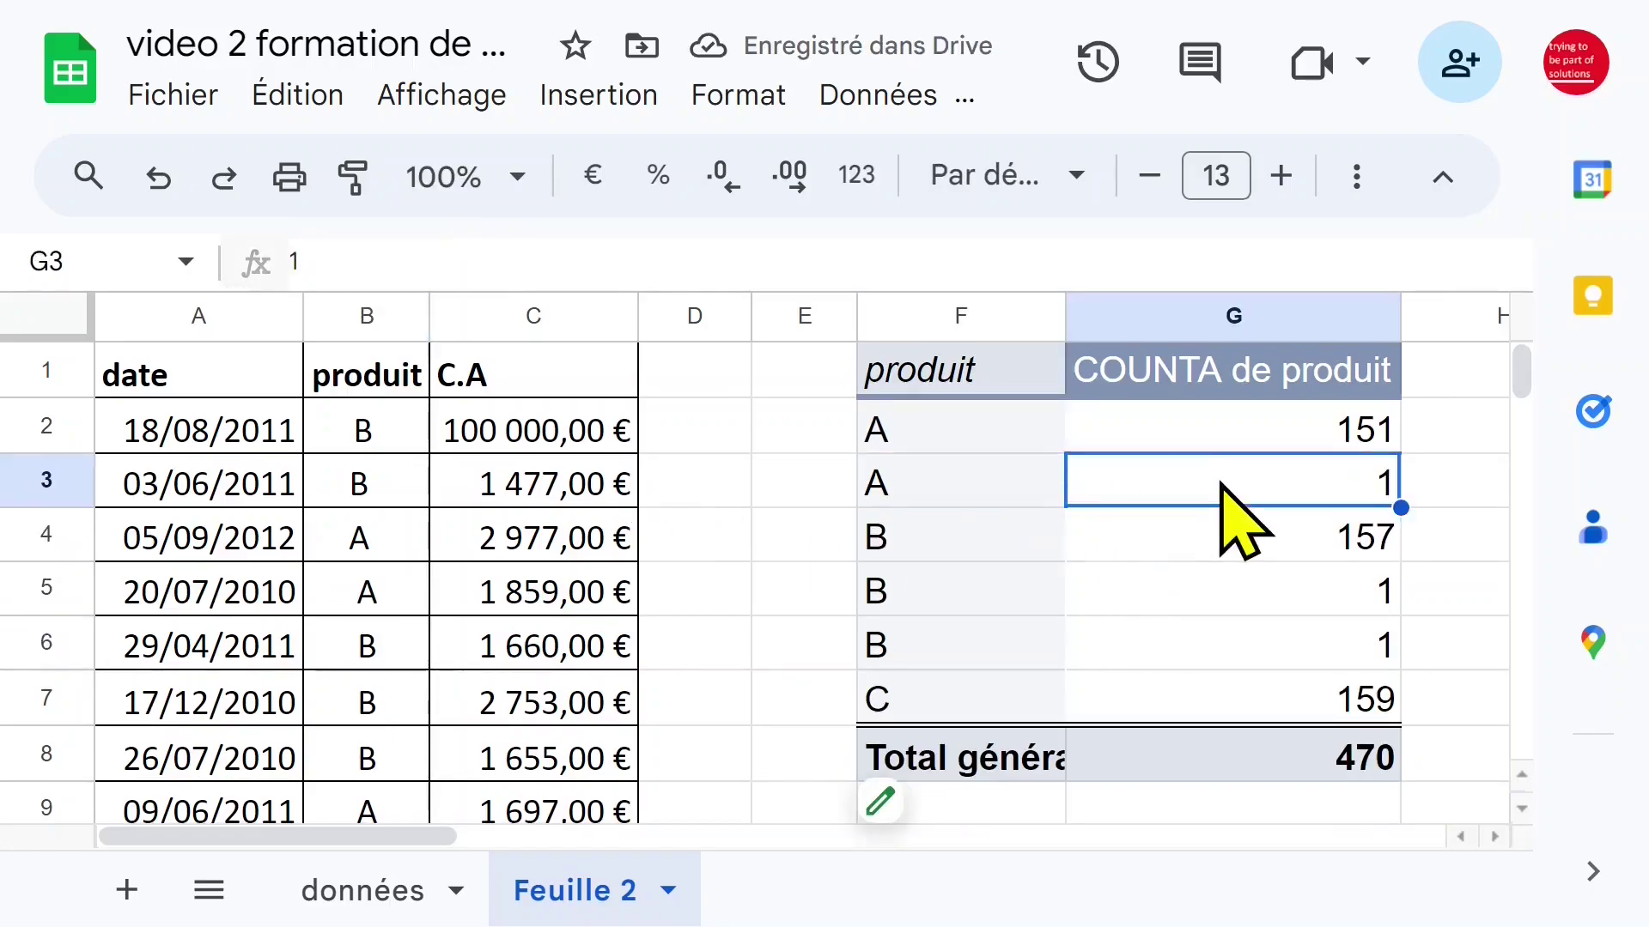
right_click(1155, 489)
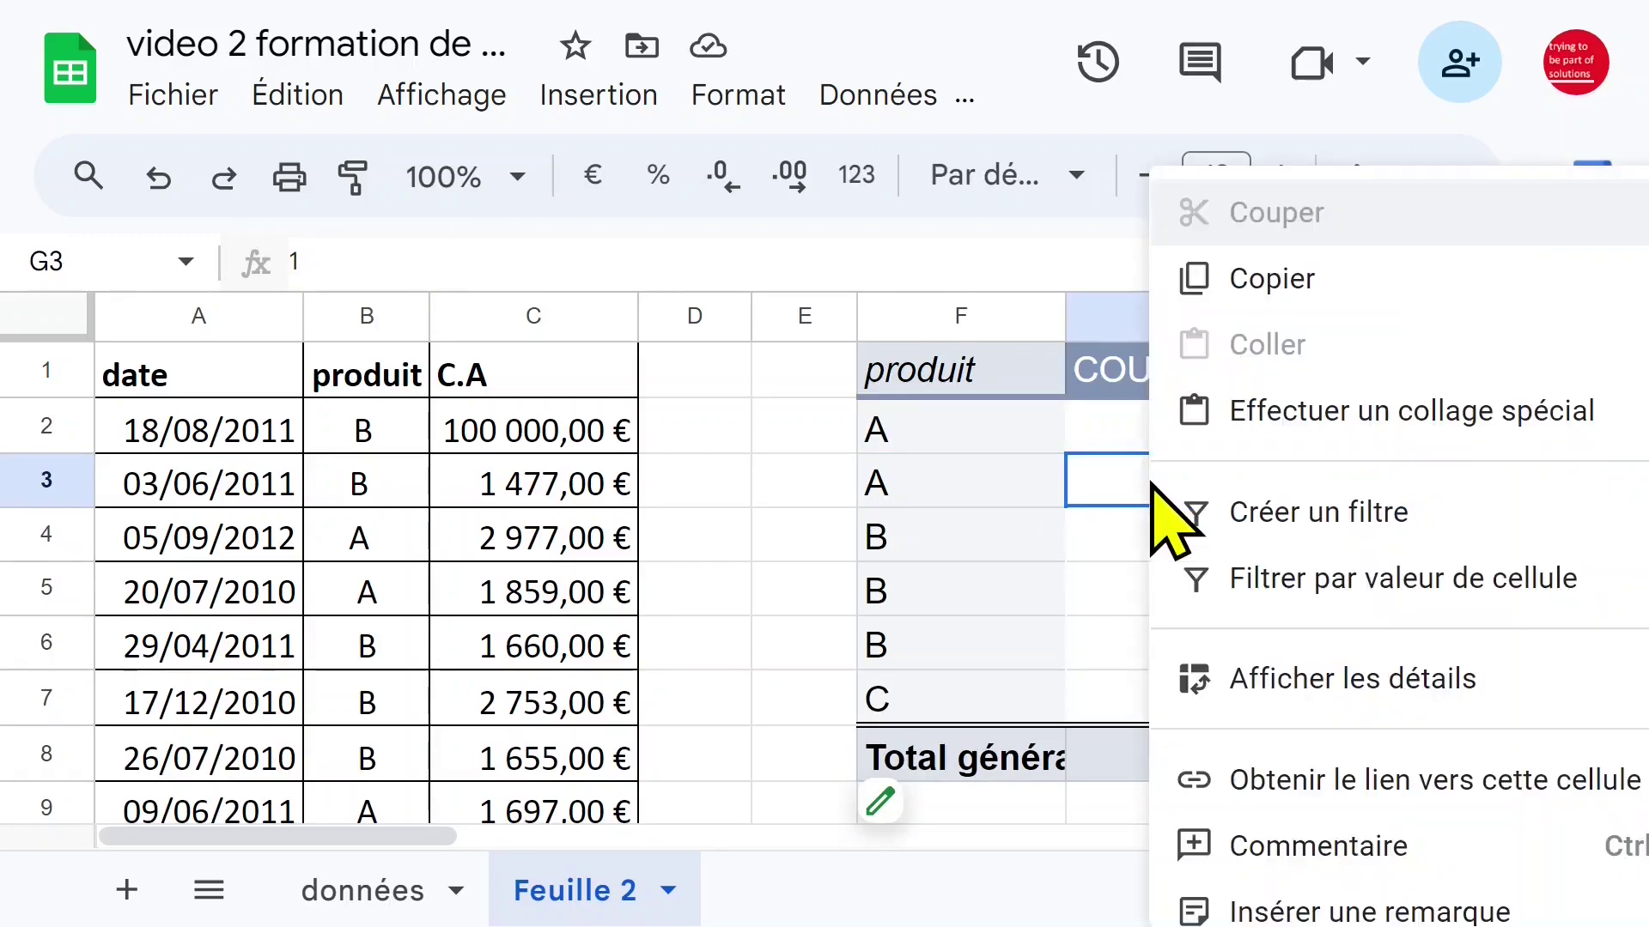
click(1312, 687)
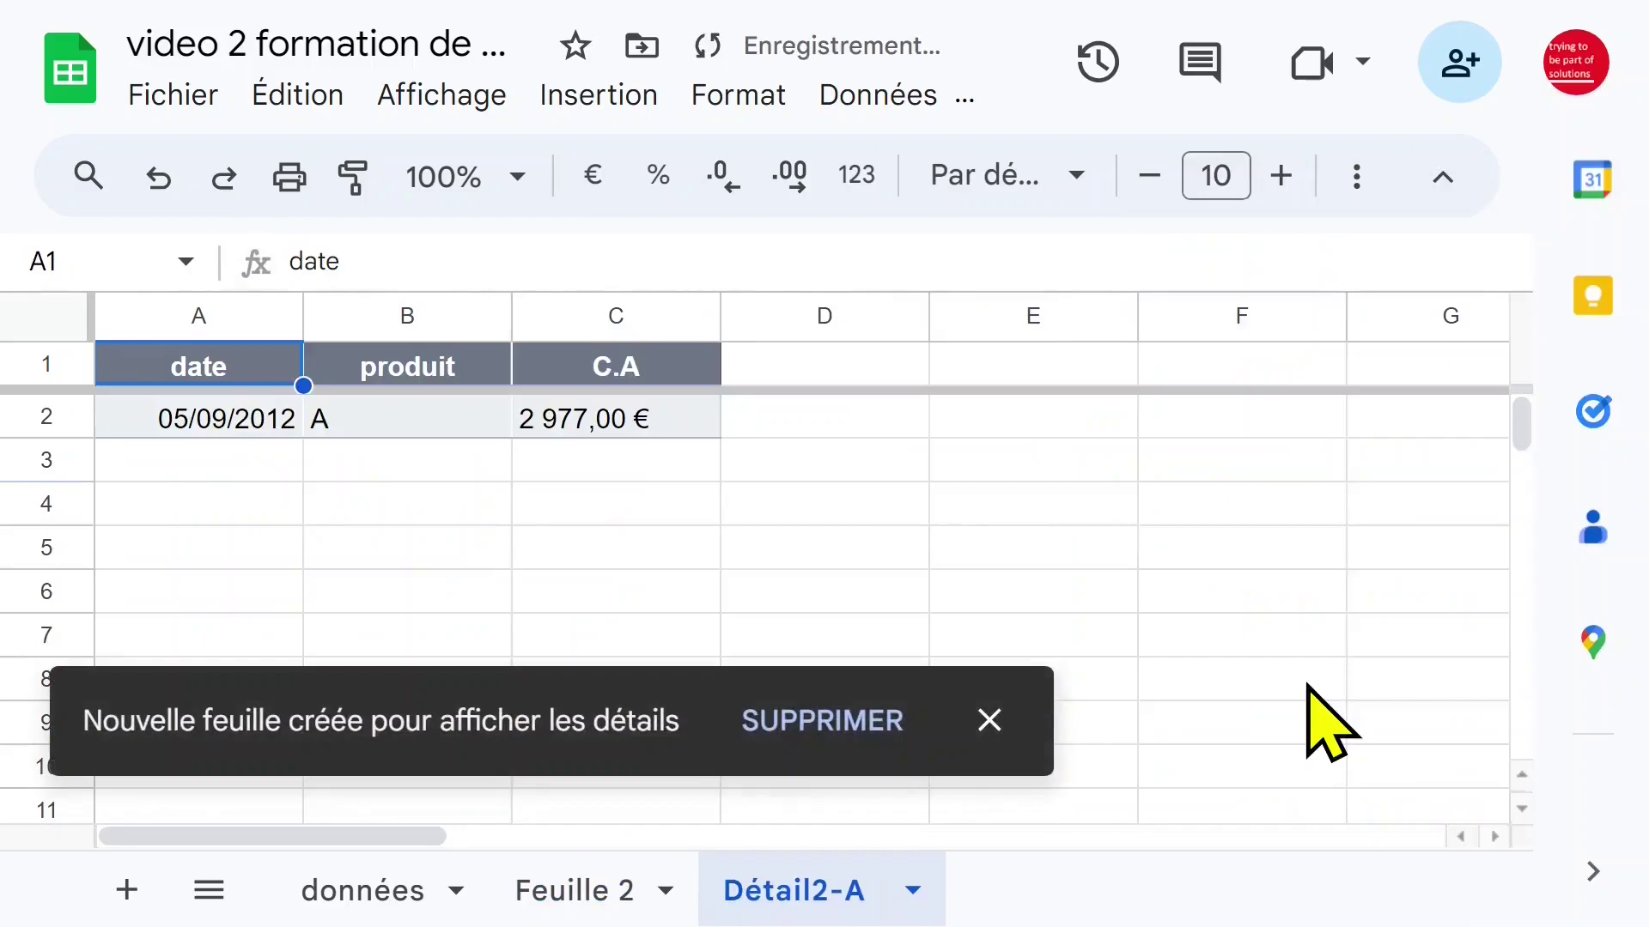
click(231, 421)
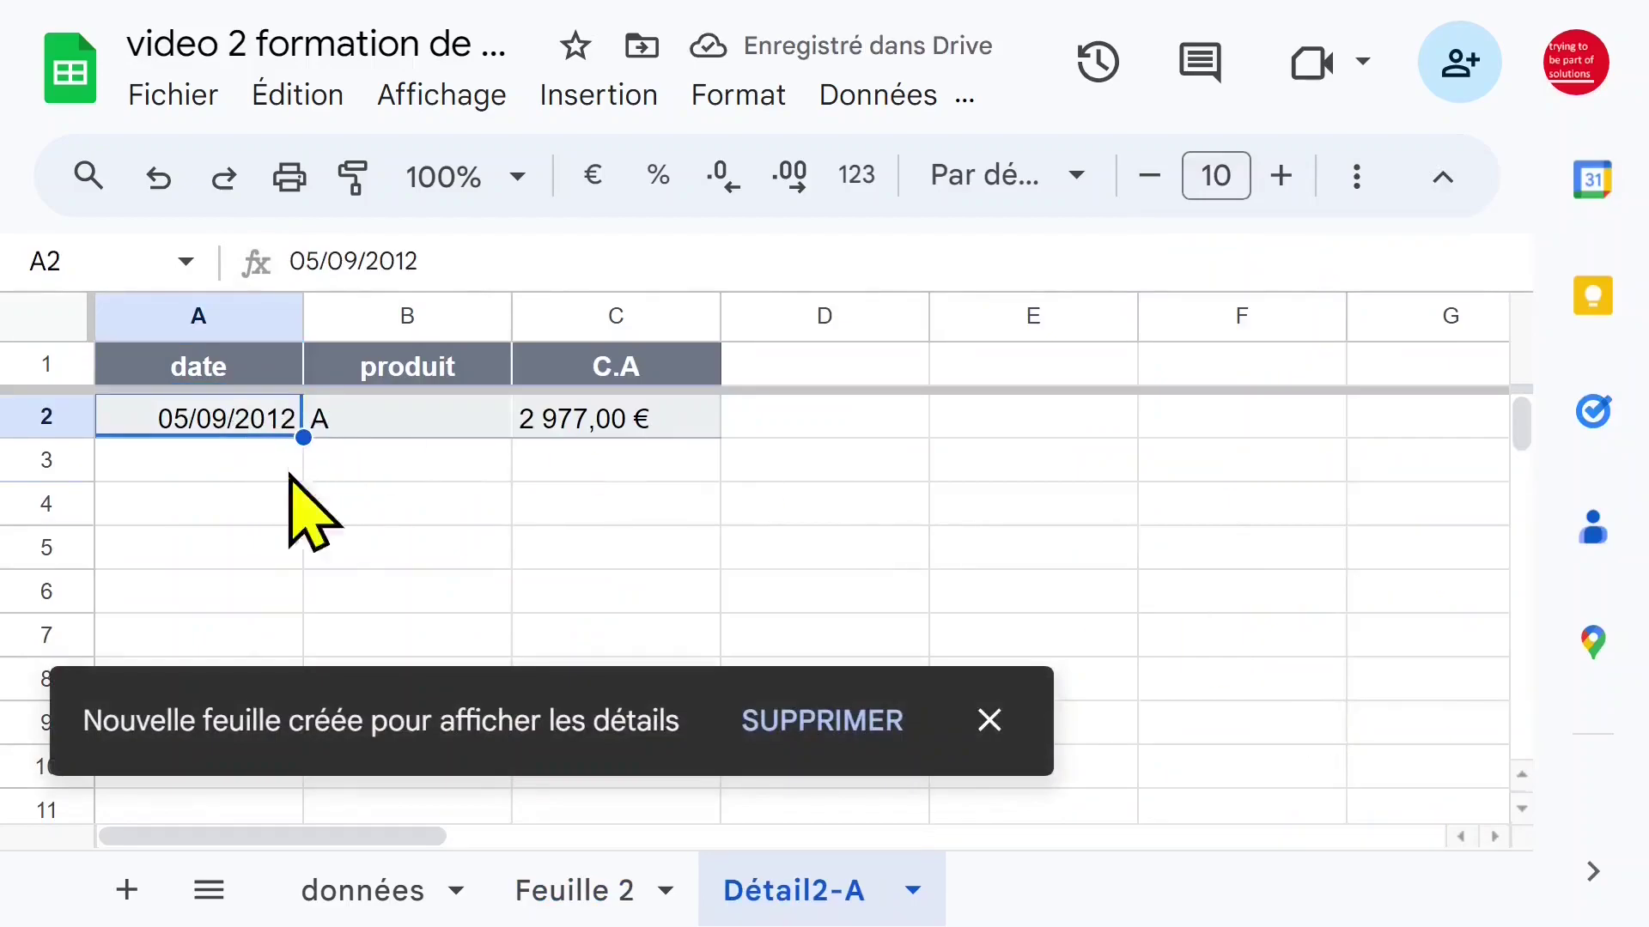
click(822, 726)
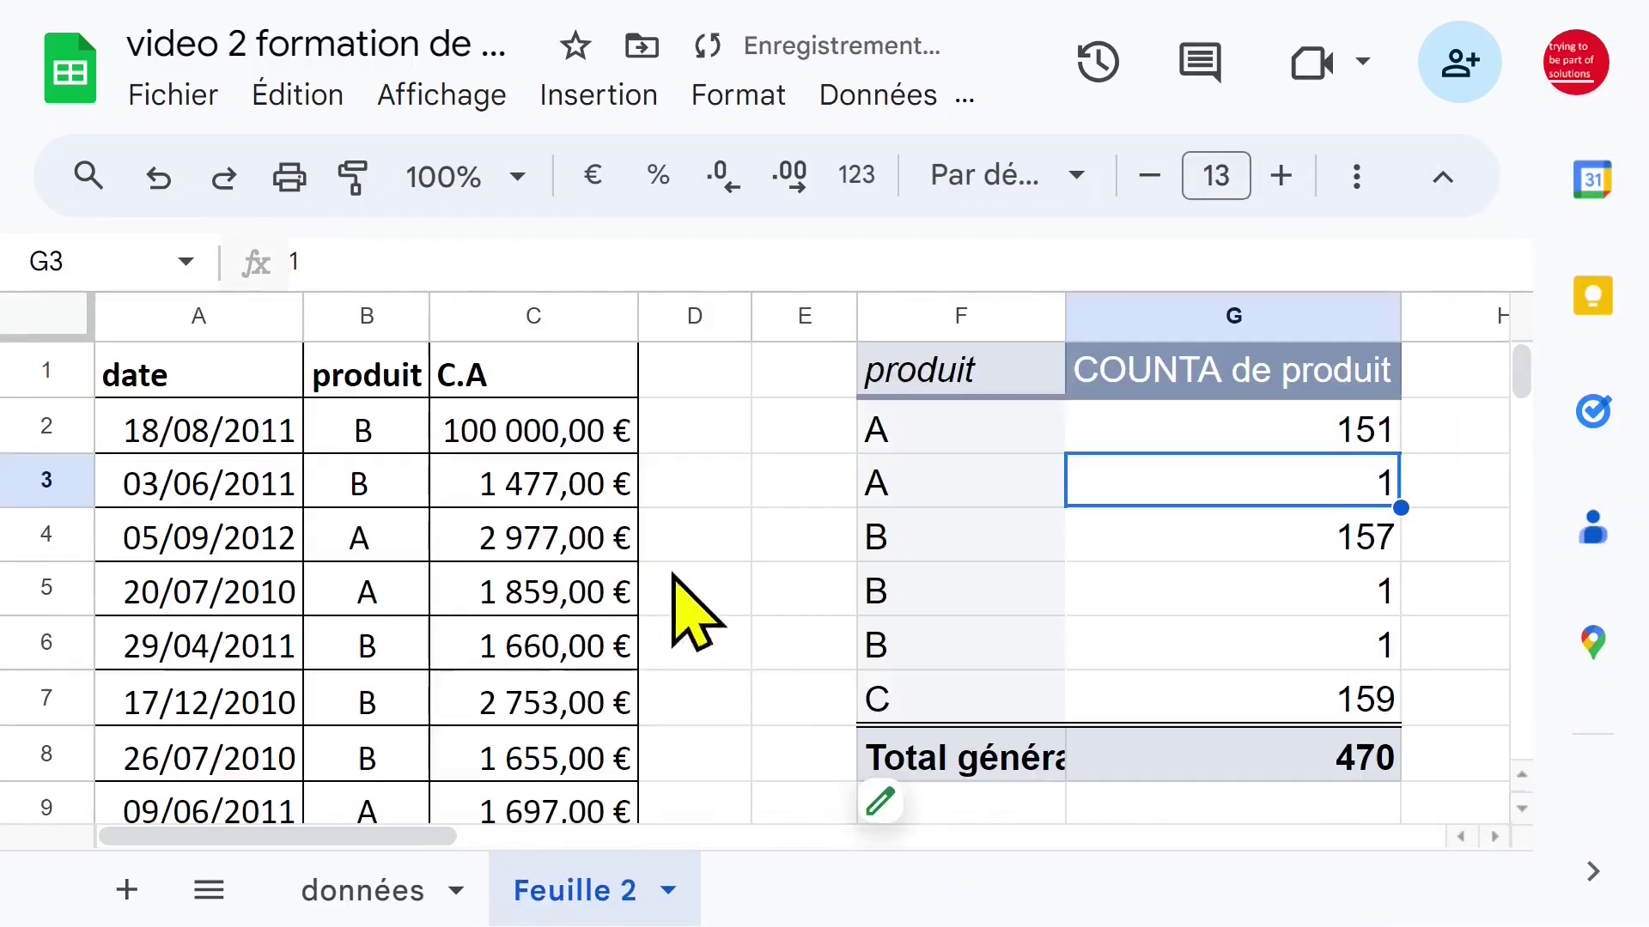
Inspect the content of B4, the produit entry dated 05/09/2012, for a trailing space
click(246, 533)
click(404, 545)
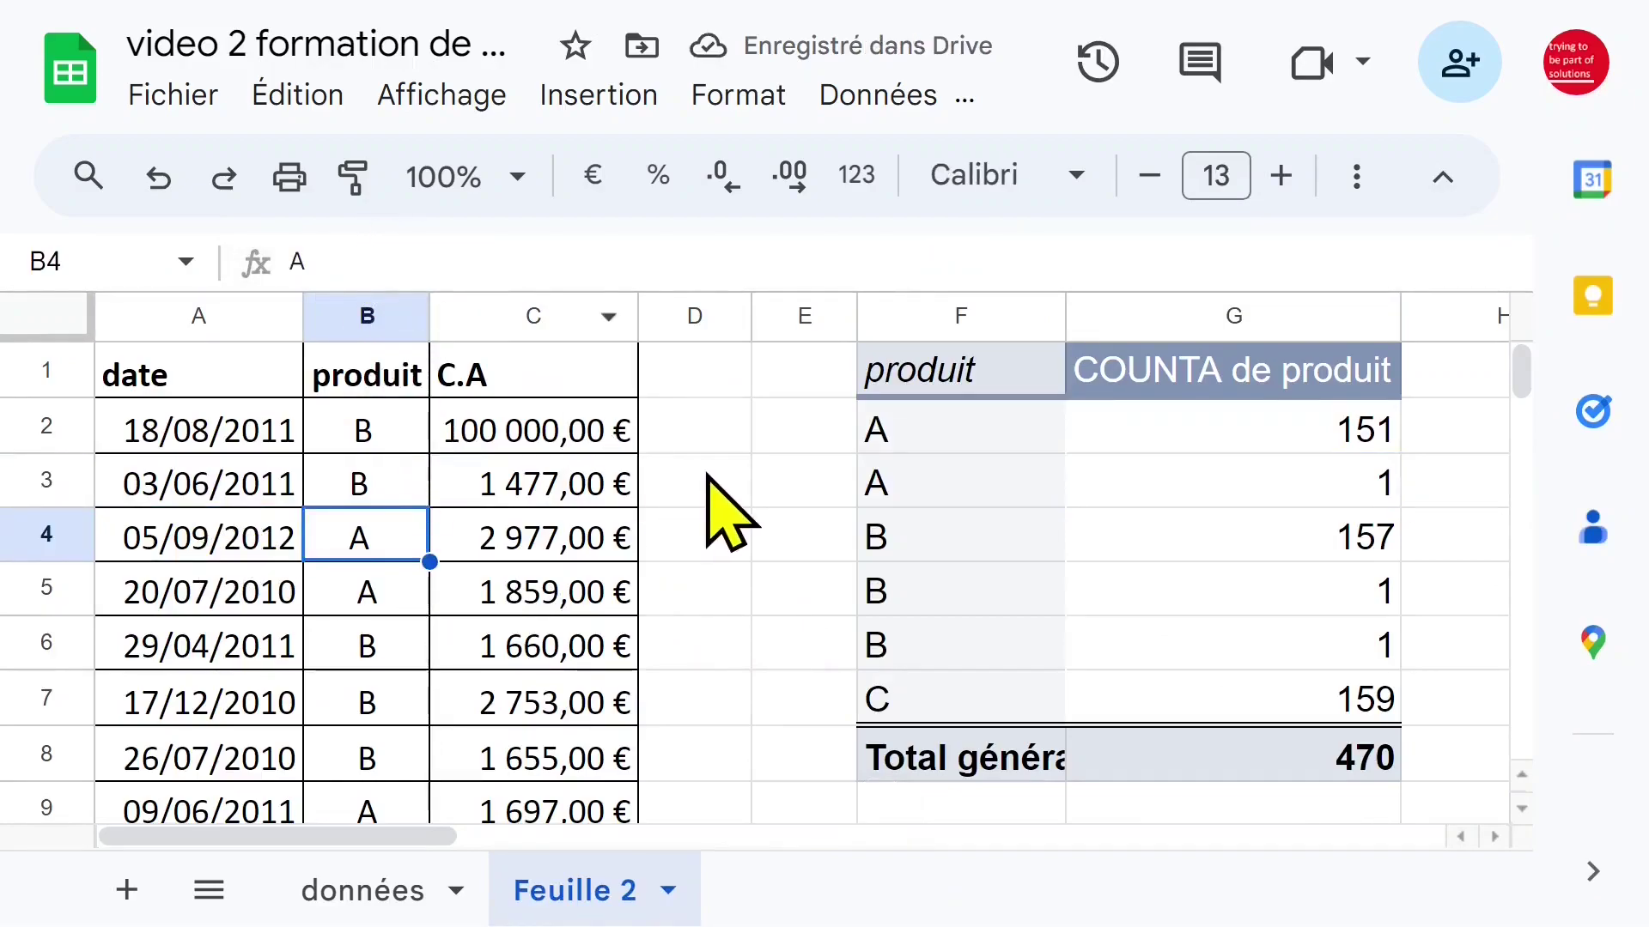
click(400, 258)
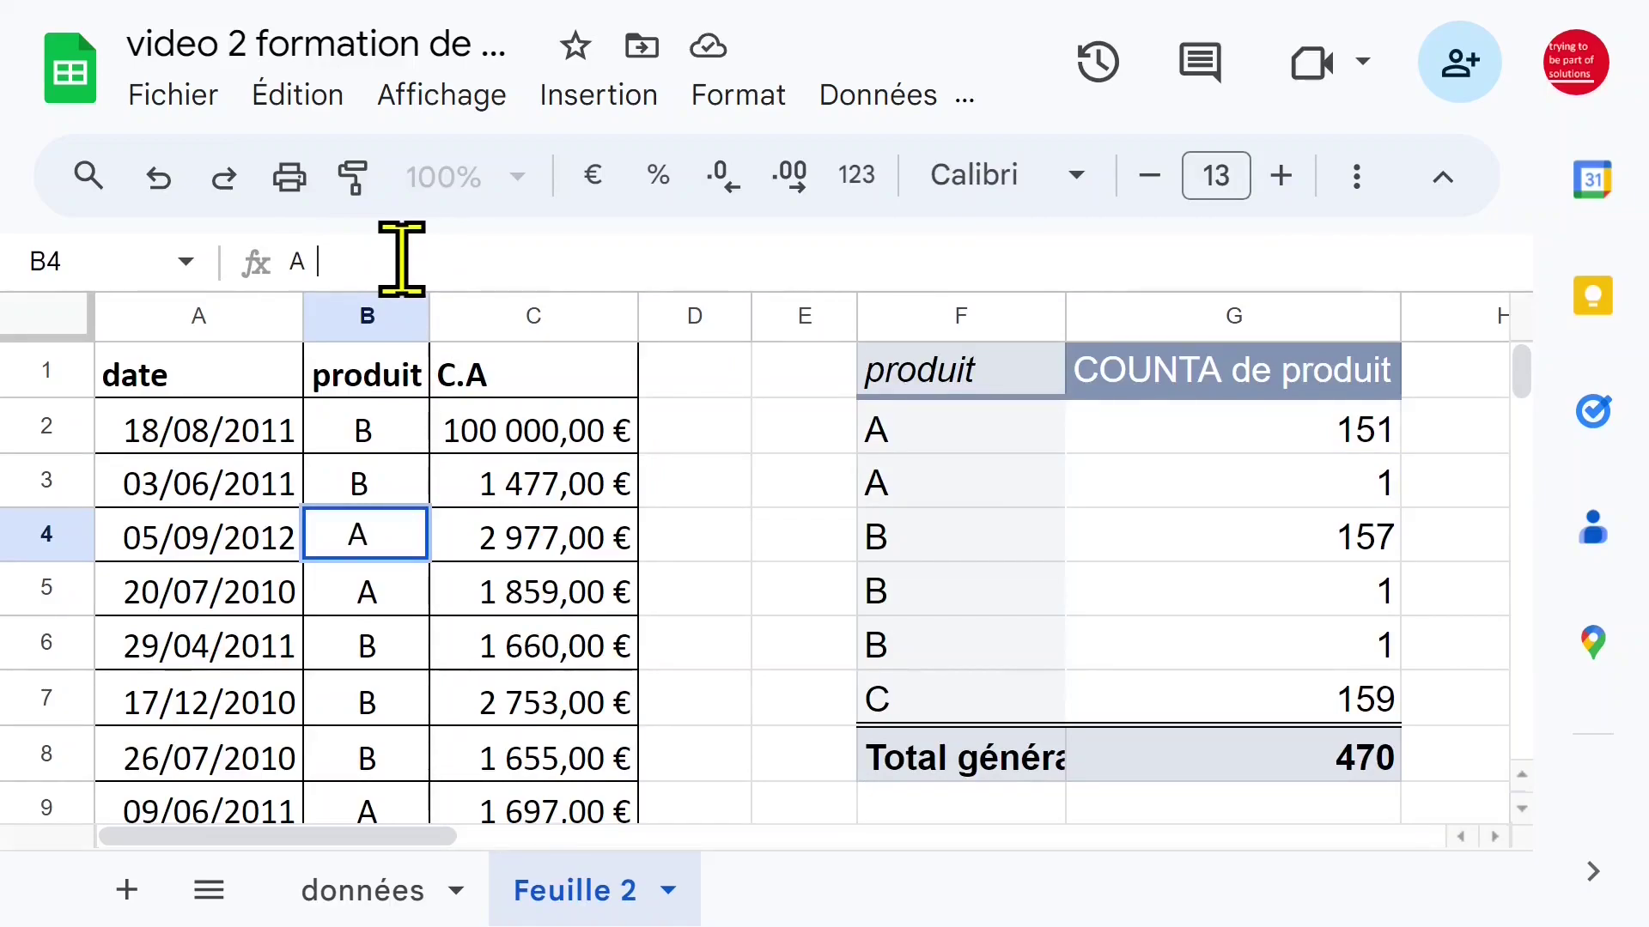
click(721, 488)
Enter the header PRODUCT in D1 and the formula =SUPPRESPACE(B2) in D2
click(707, 388)
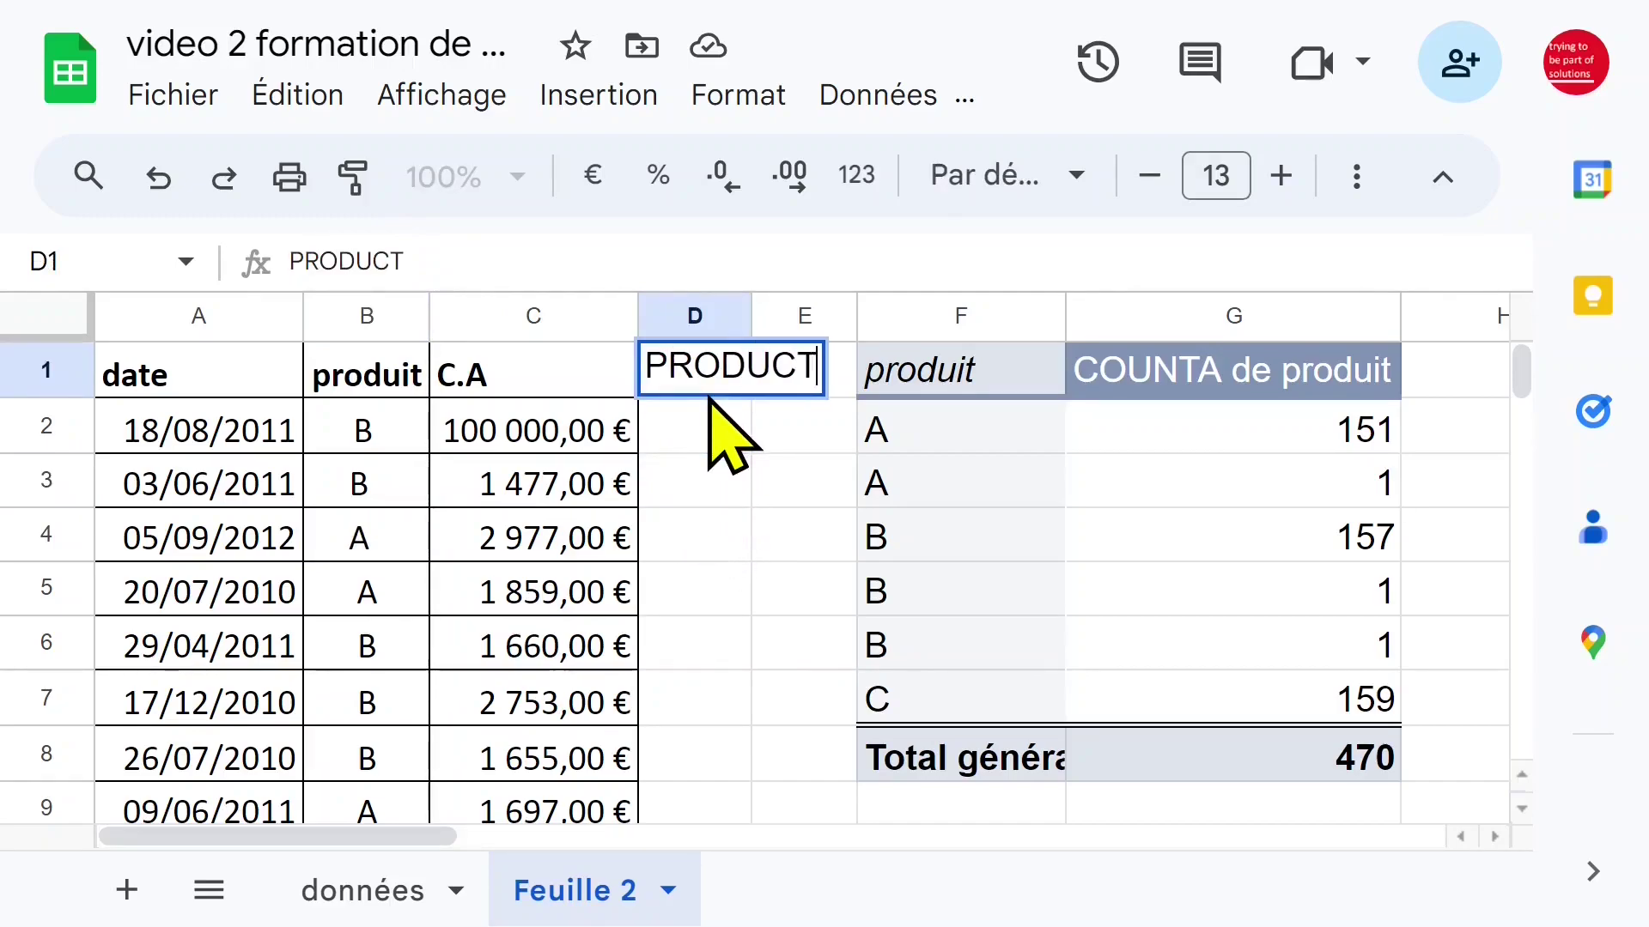
click(711, 417)
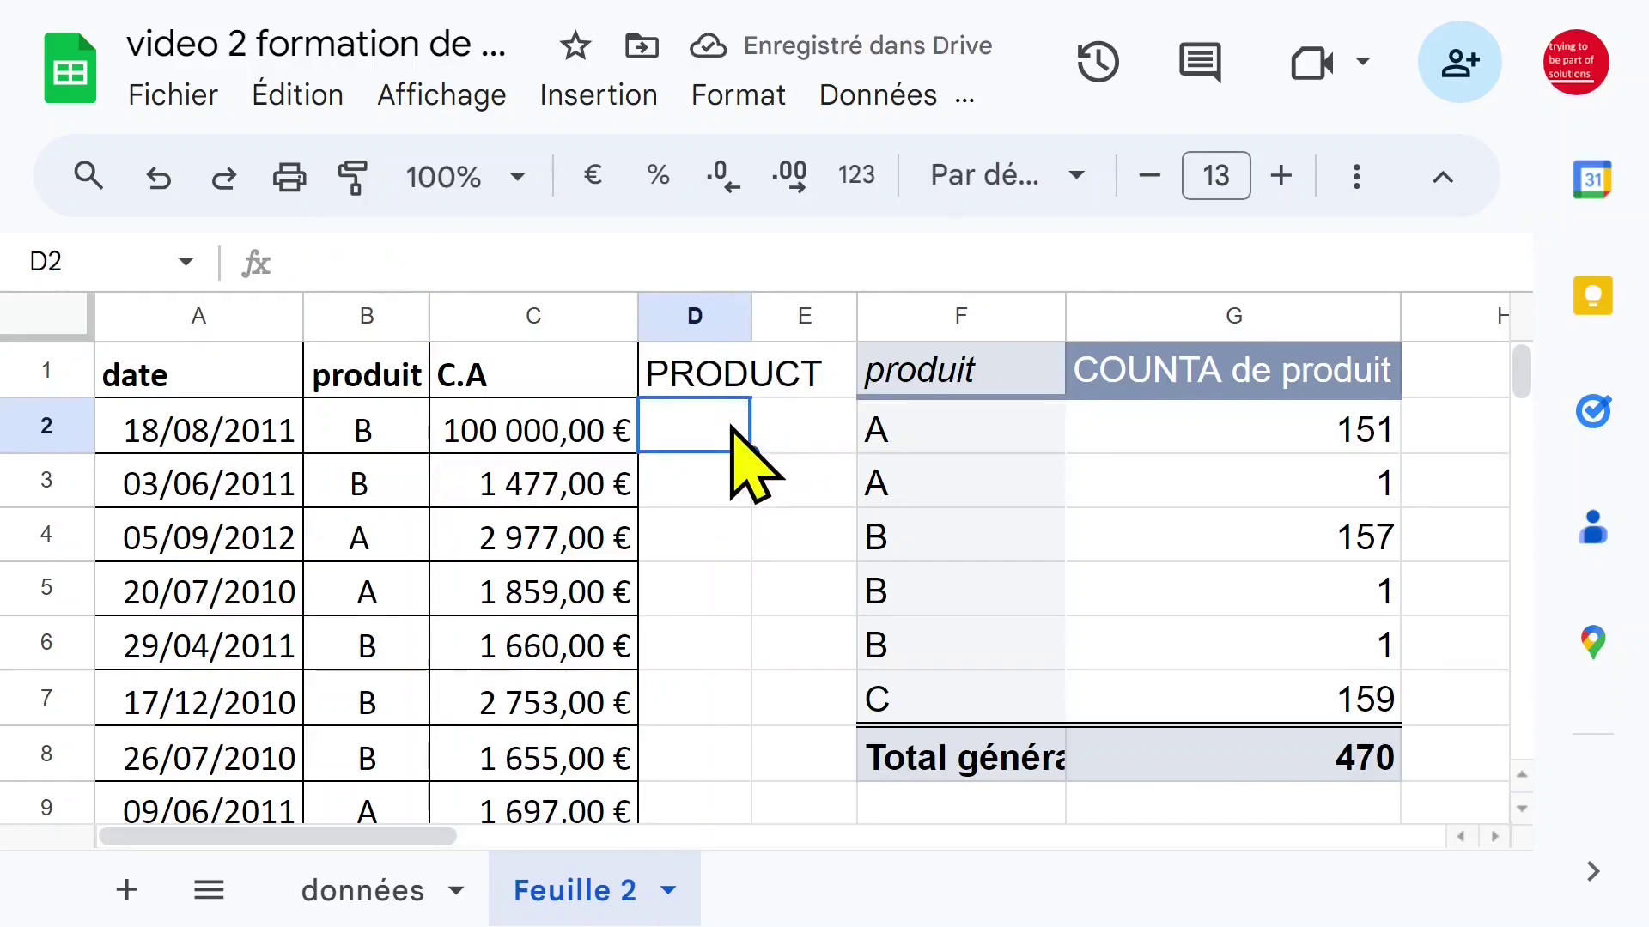
text(+)
key(Escape)
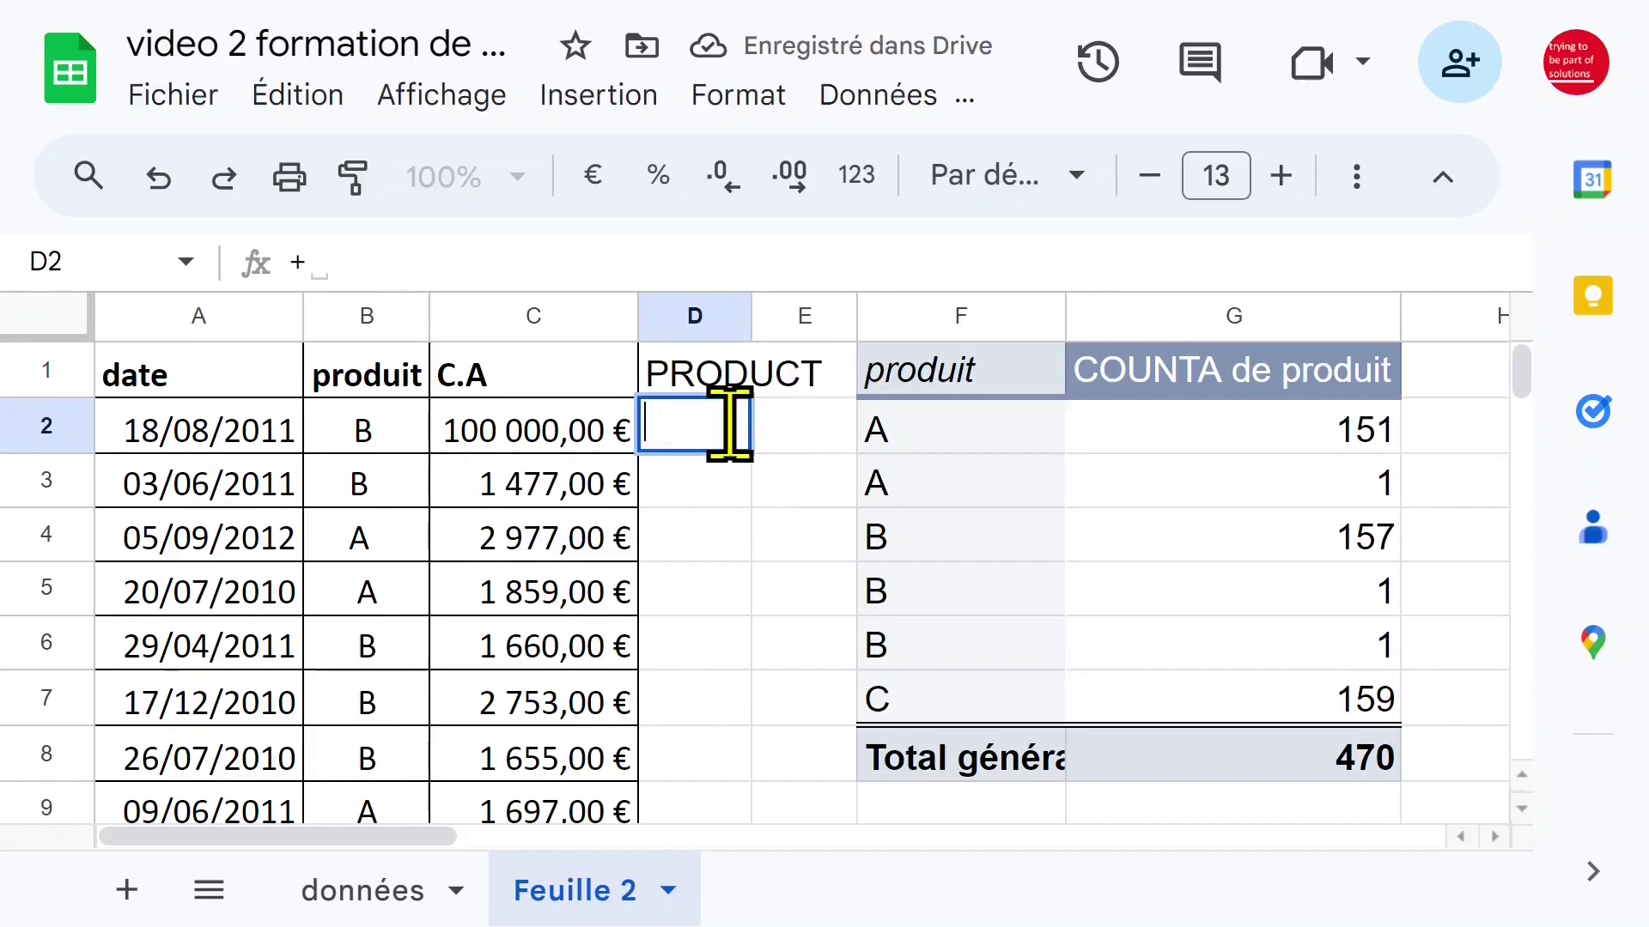
text(=sup)
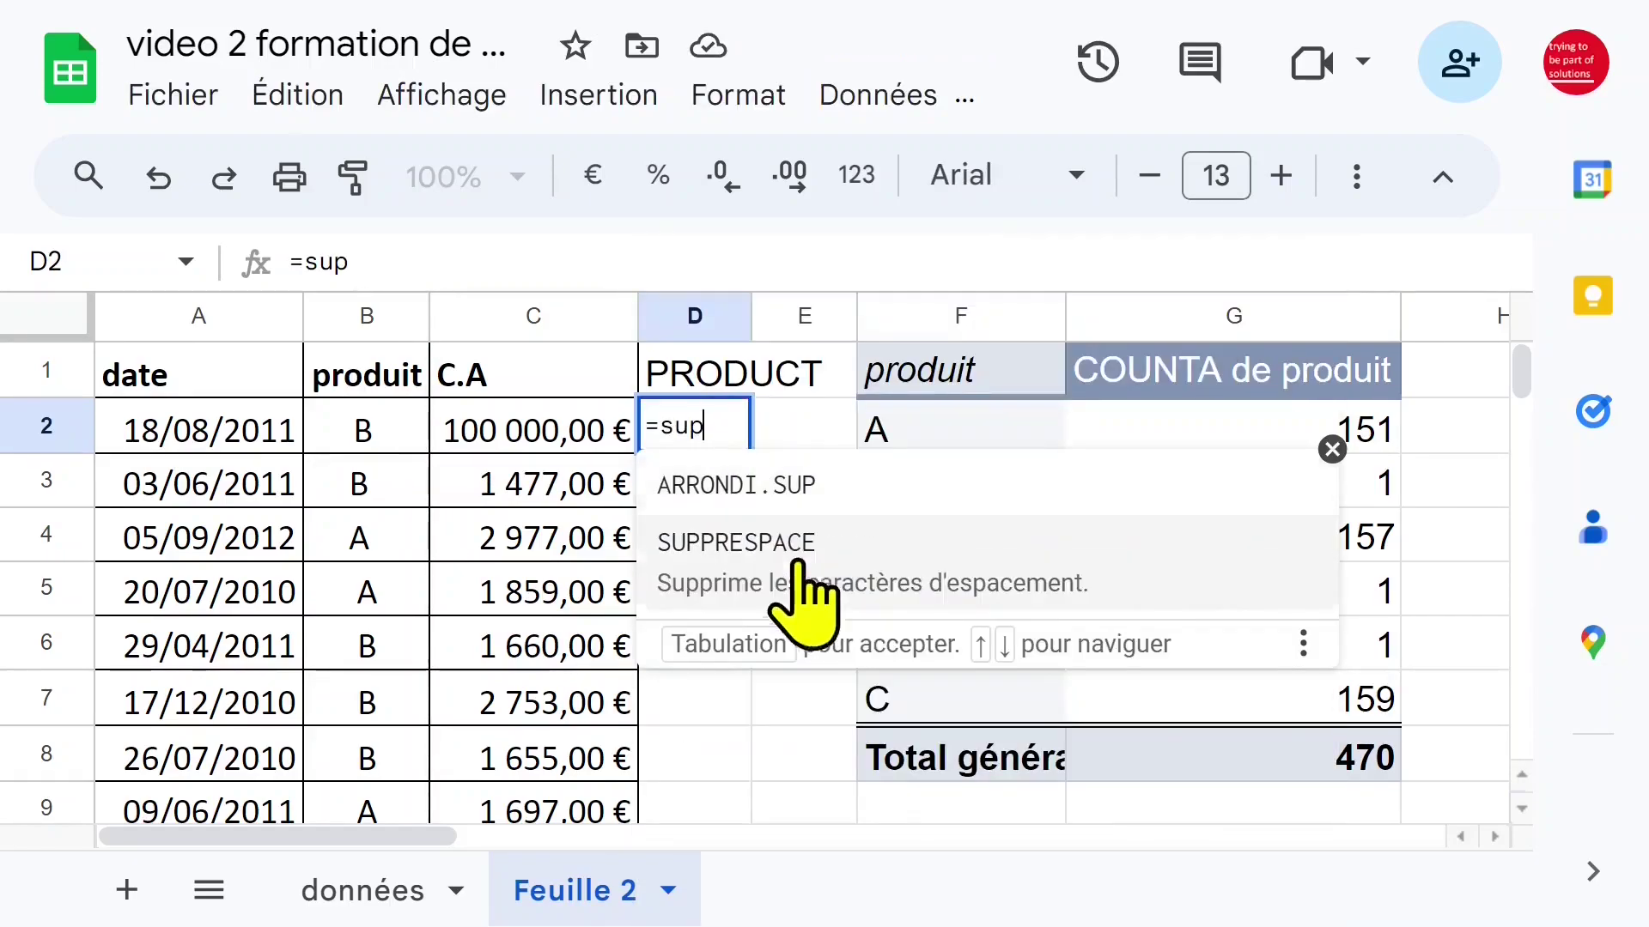
click(695, 577)
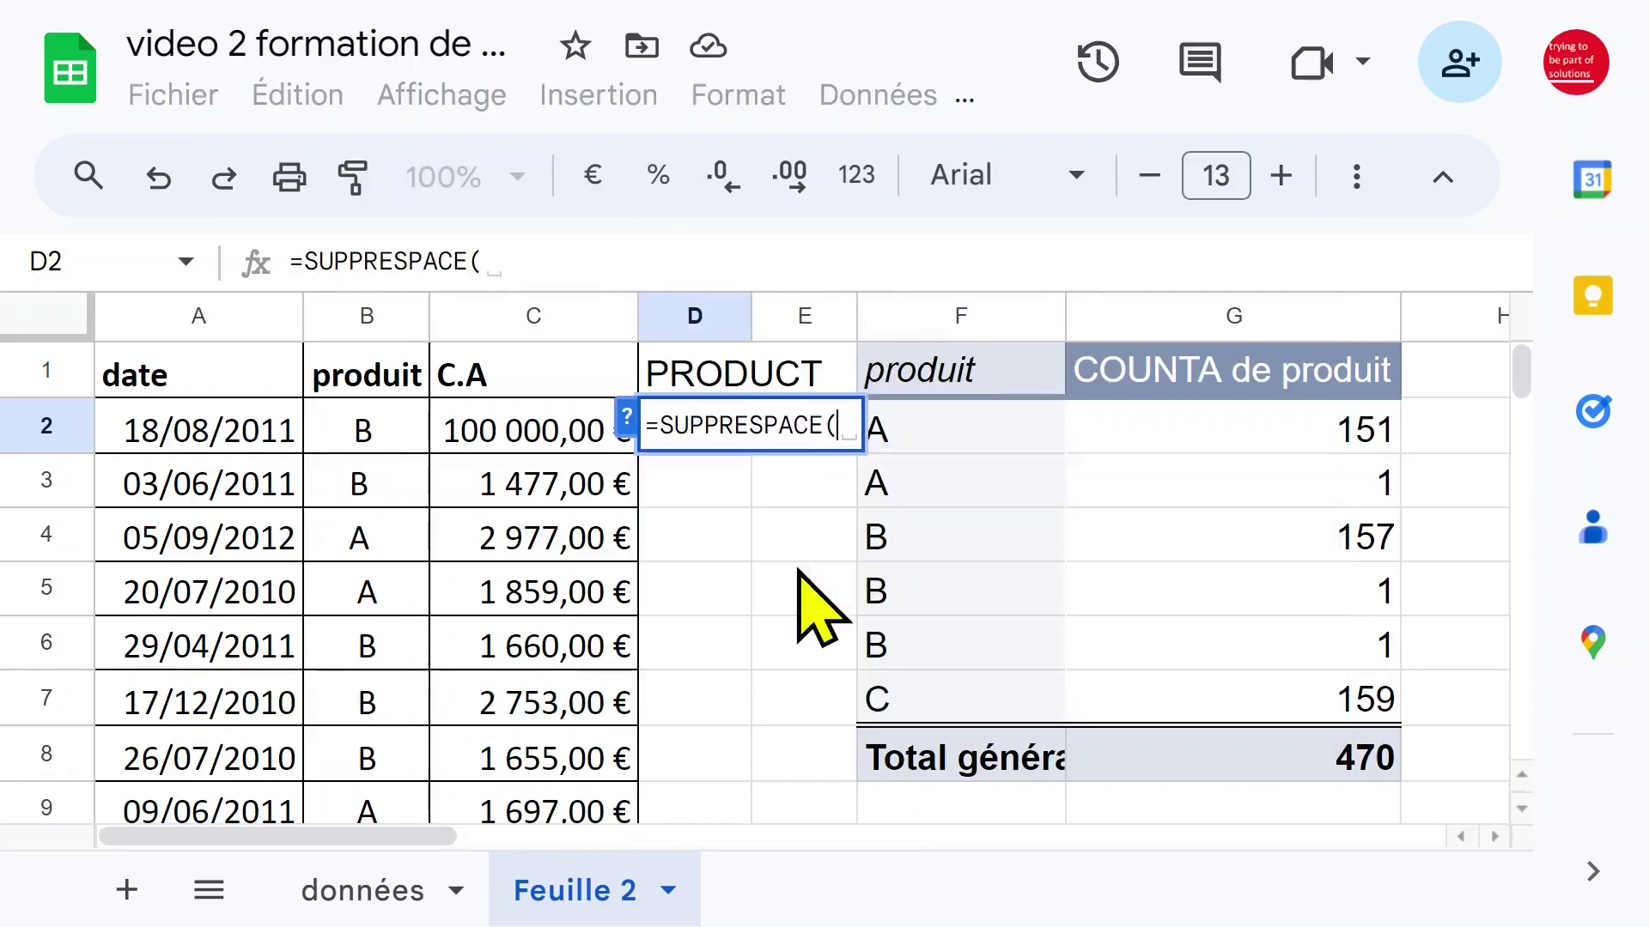
click(382, 434)
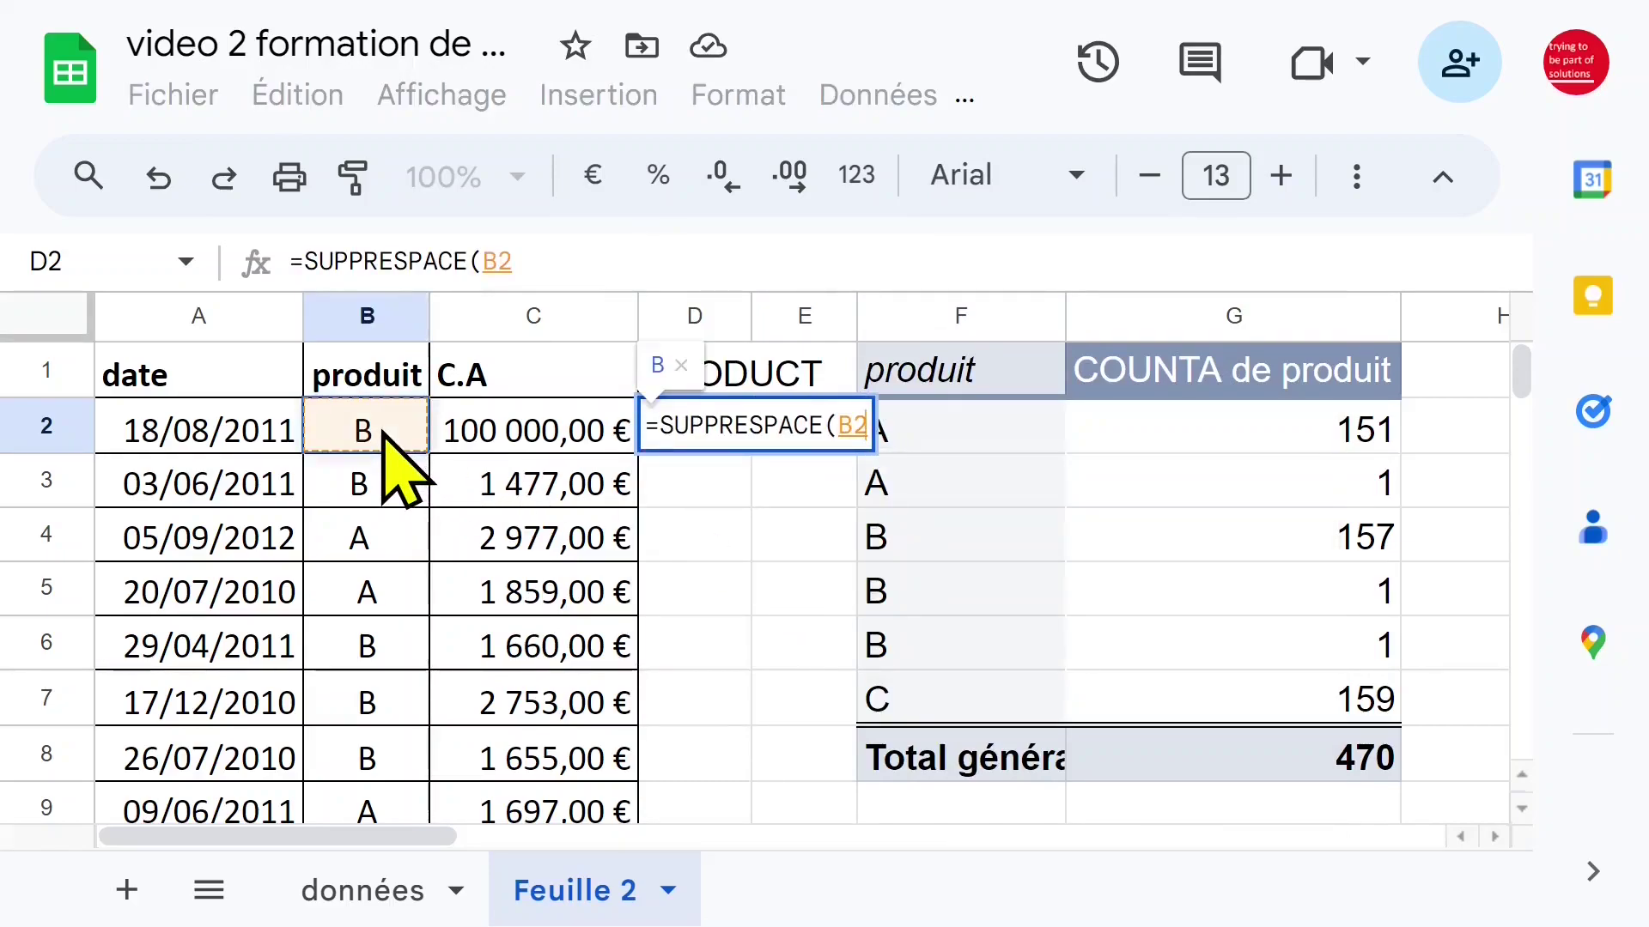
key(Return)
Fill the D2 formula down the PRODUCT column to the last data row and select columns A to D
click(715, 417)
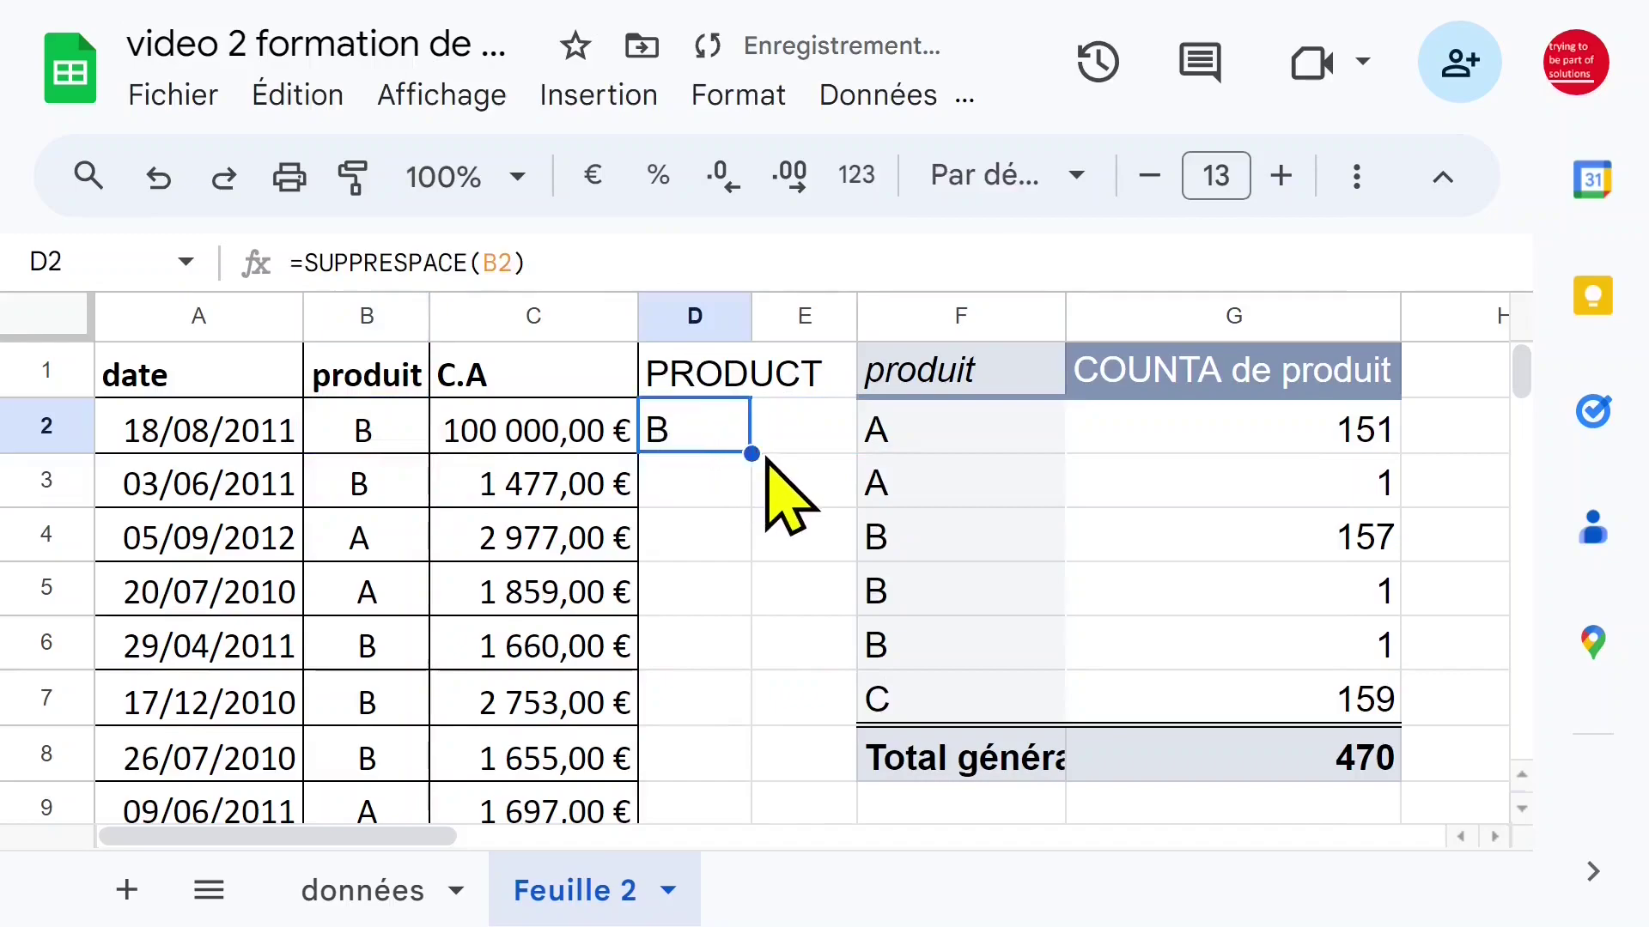
double_click(748, 454)
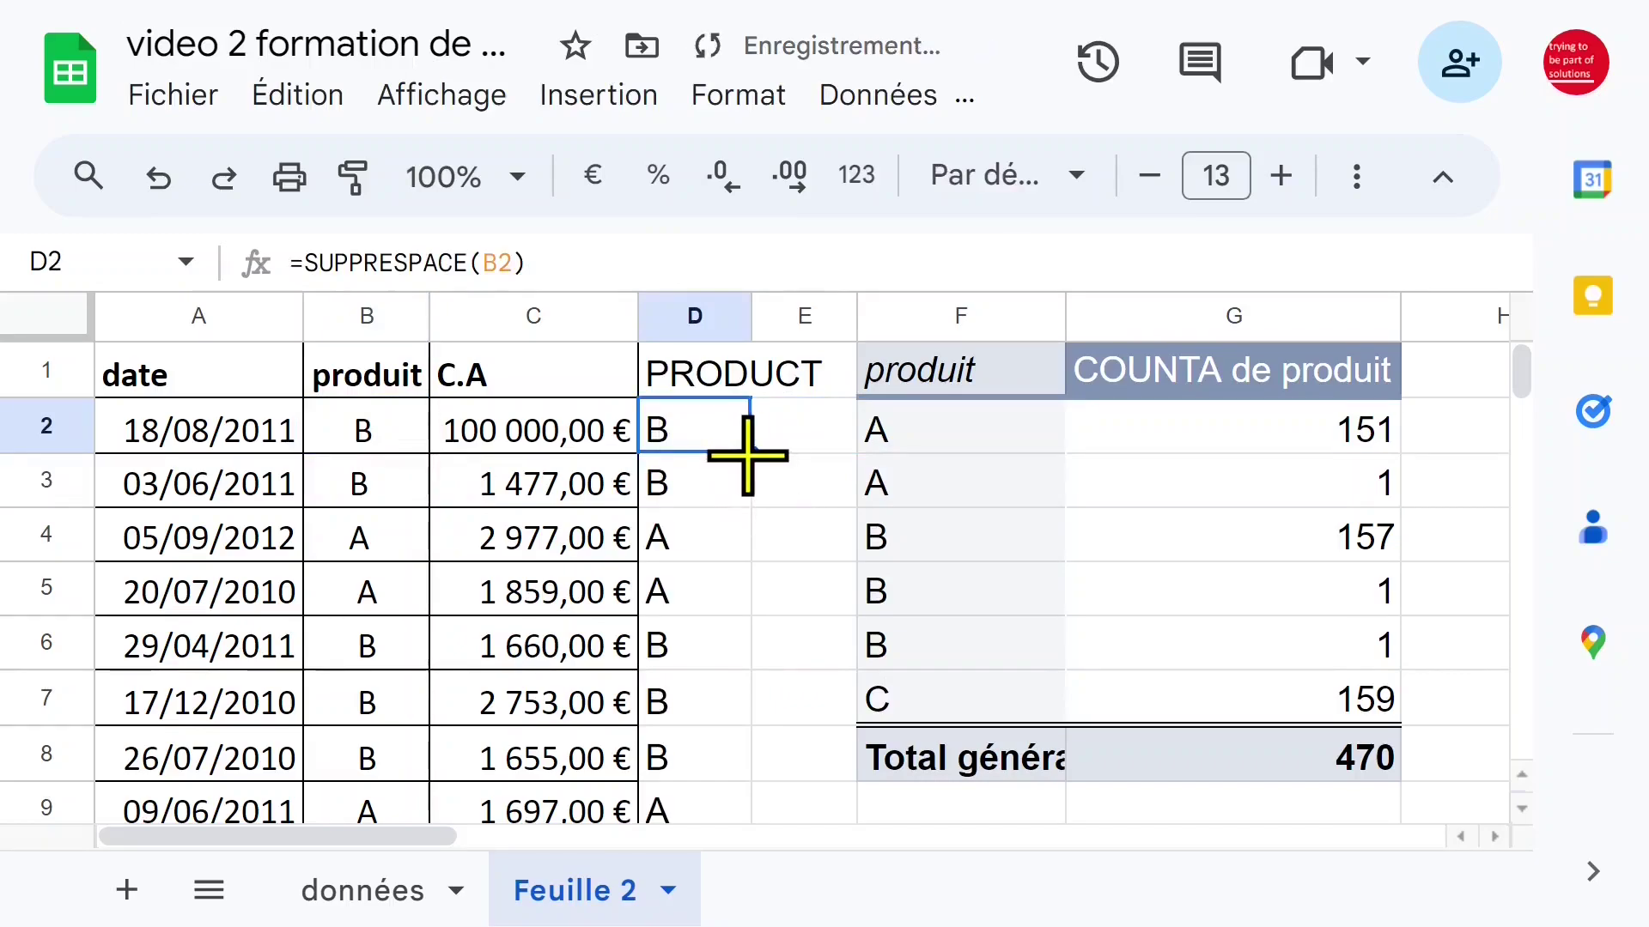
click(707, 498)
click(691, 316)
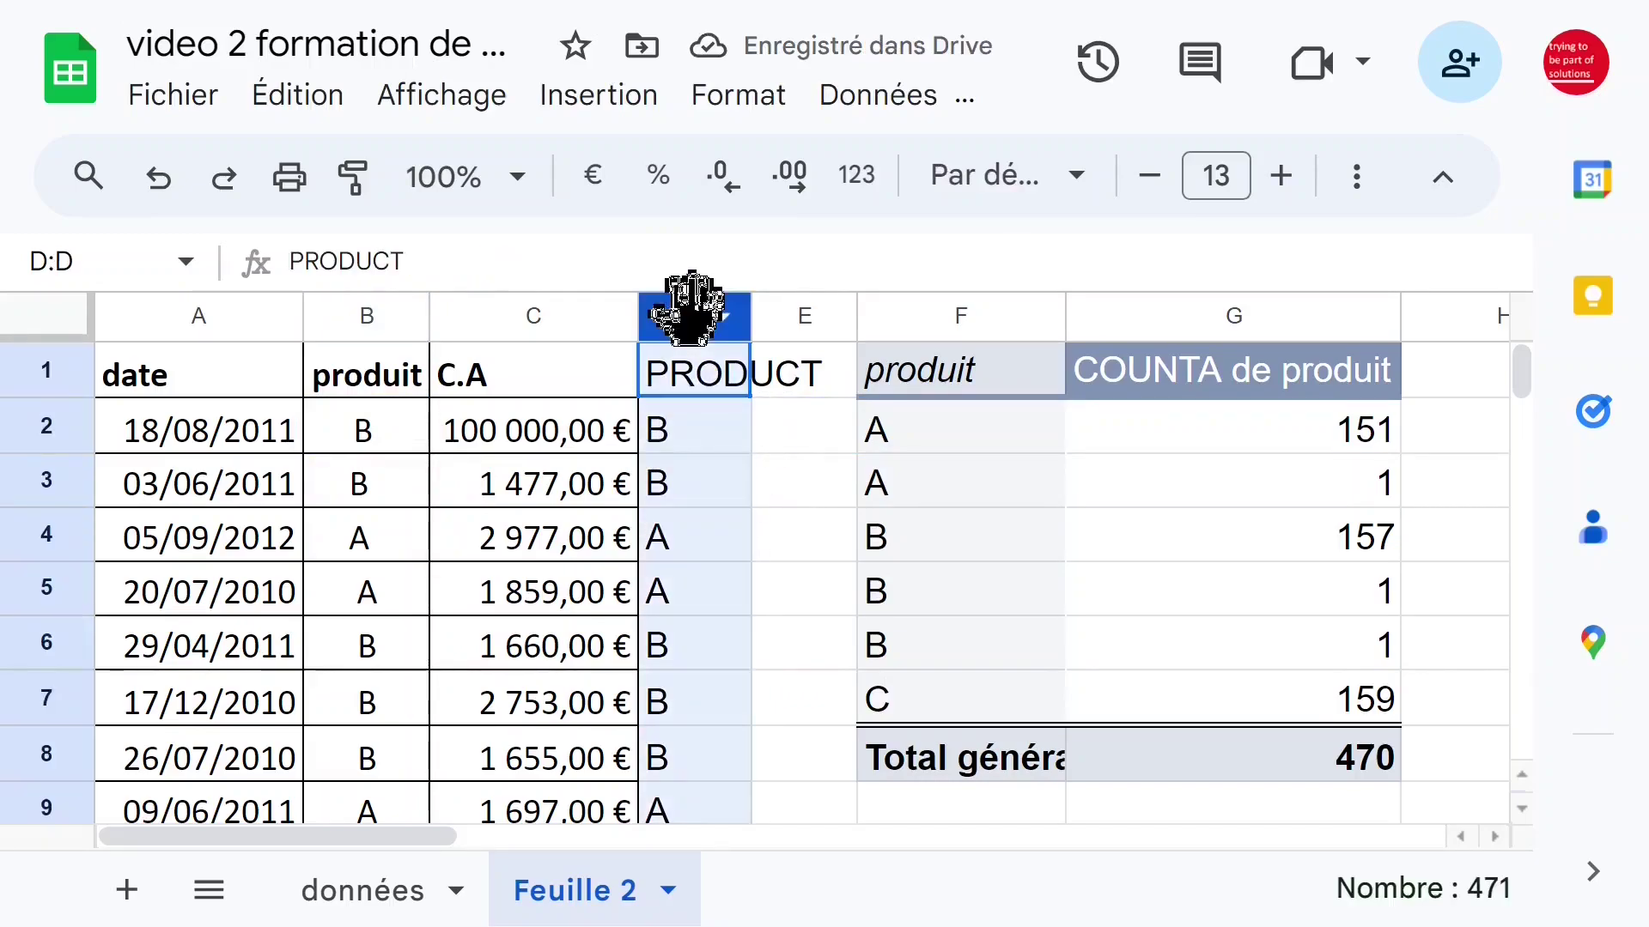
shift+click(455, 316)
shift+click(228, 316)
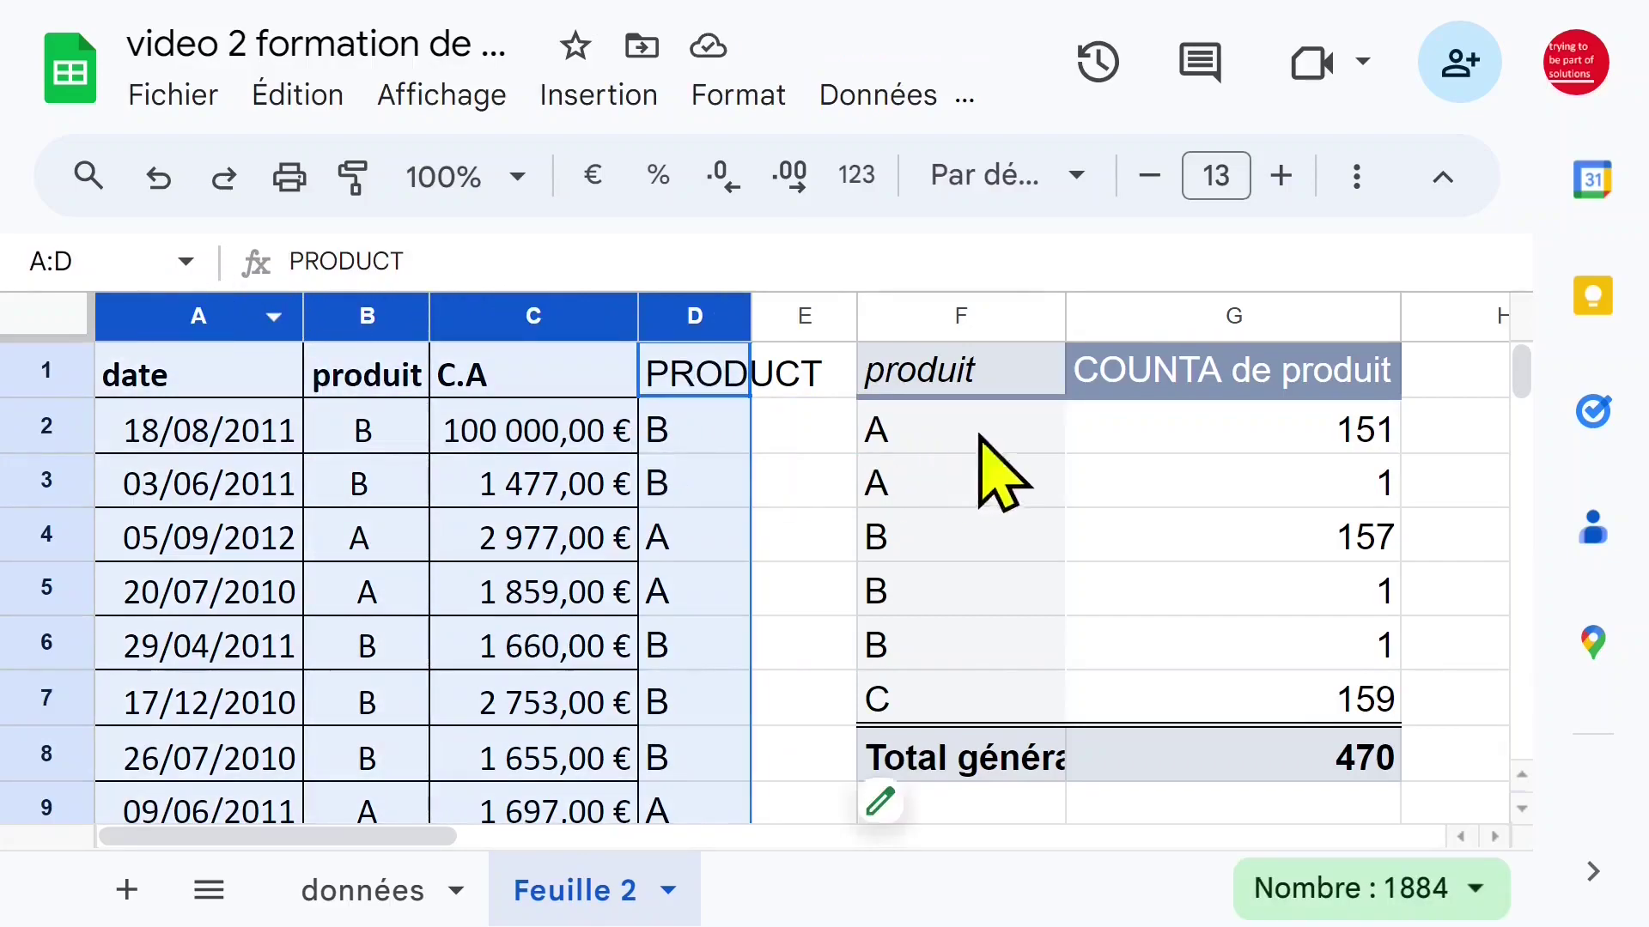
Extend the pivot table's source range to 'Feuille 2'!A1:D471 and close its editor
click(1027, 431)
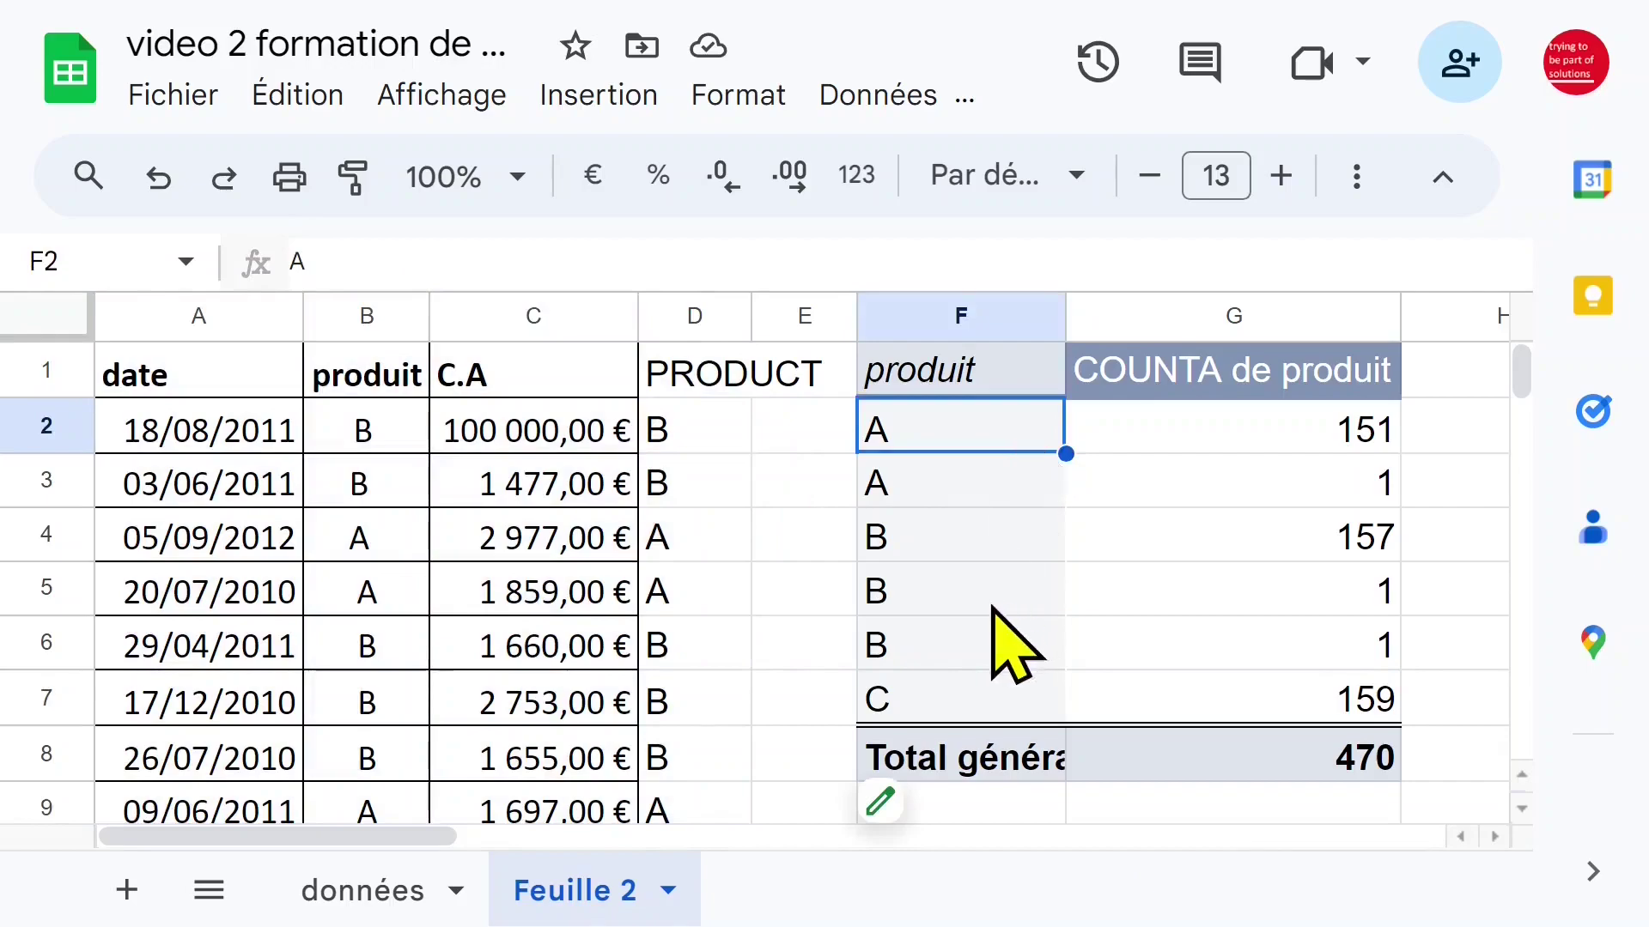
click(945, 787)
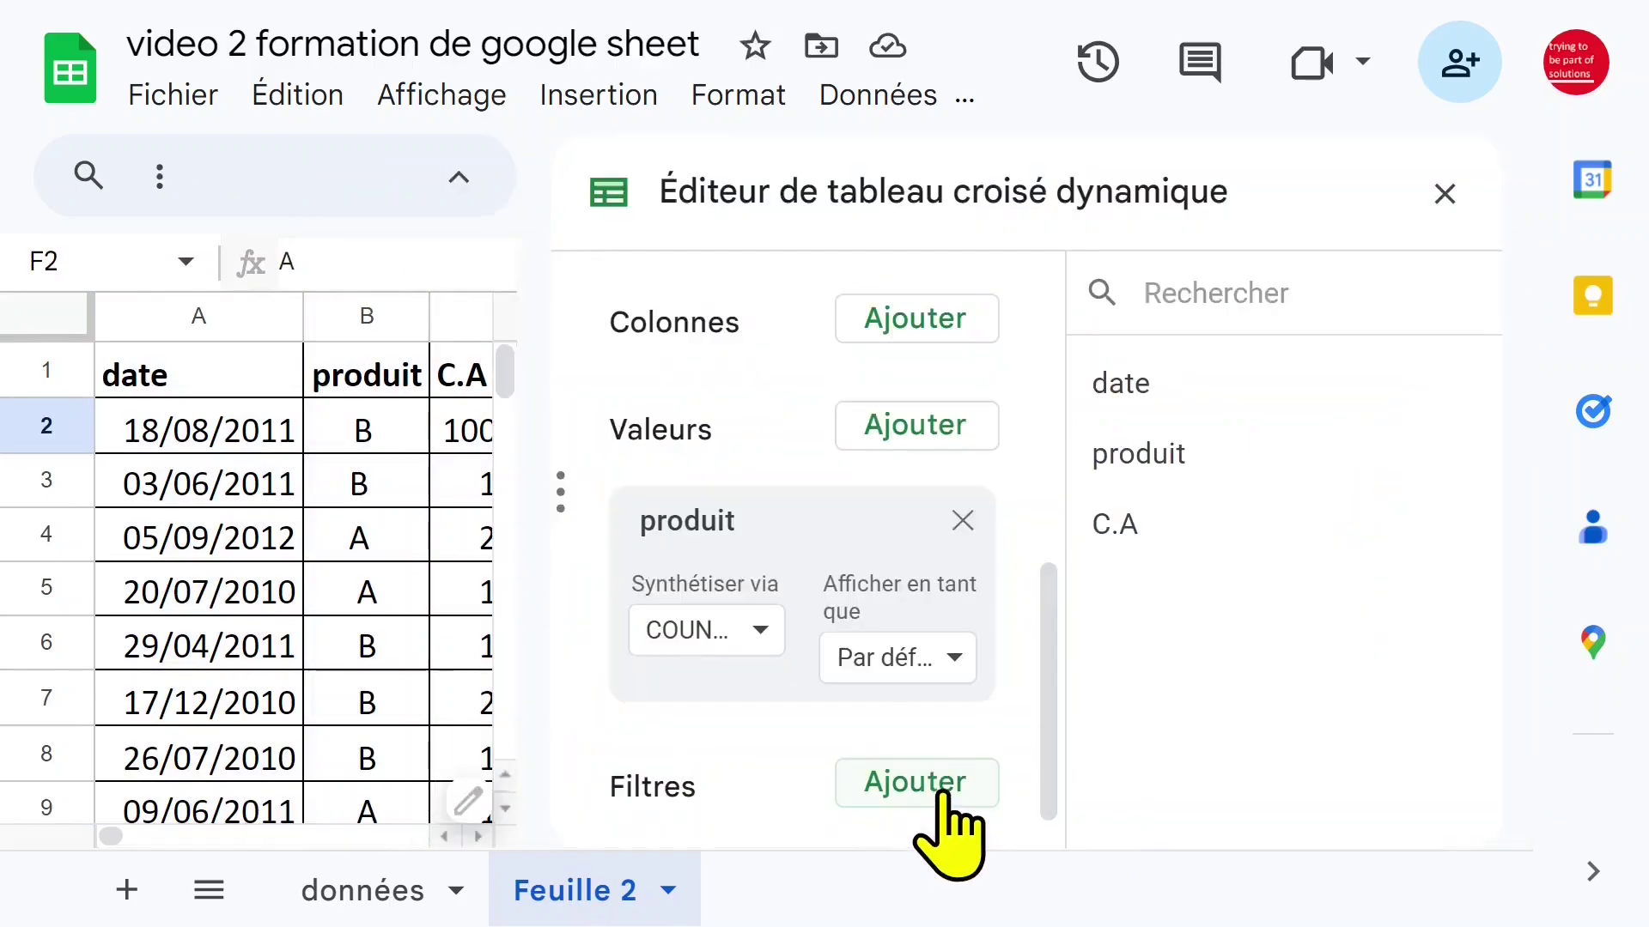
drag(1049, 627, 1053, 287)
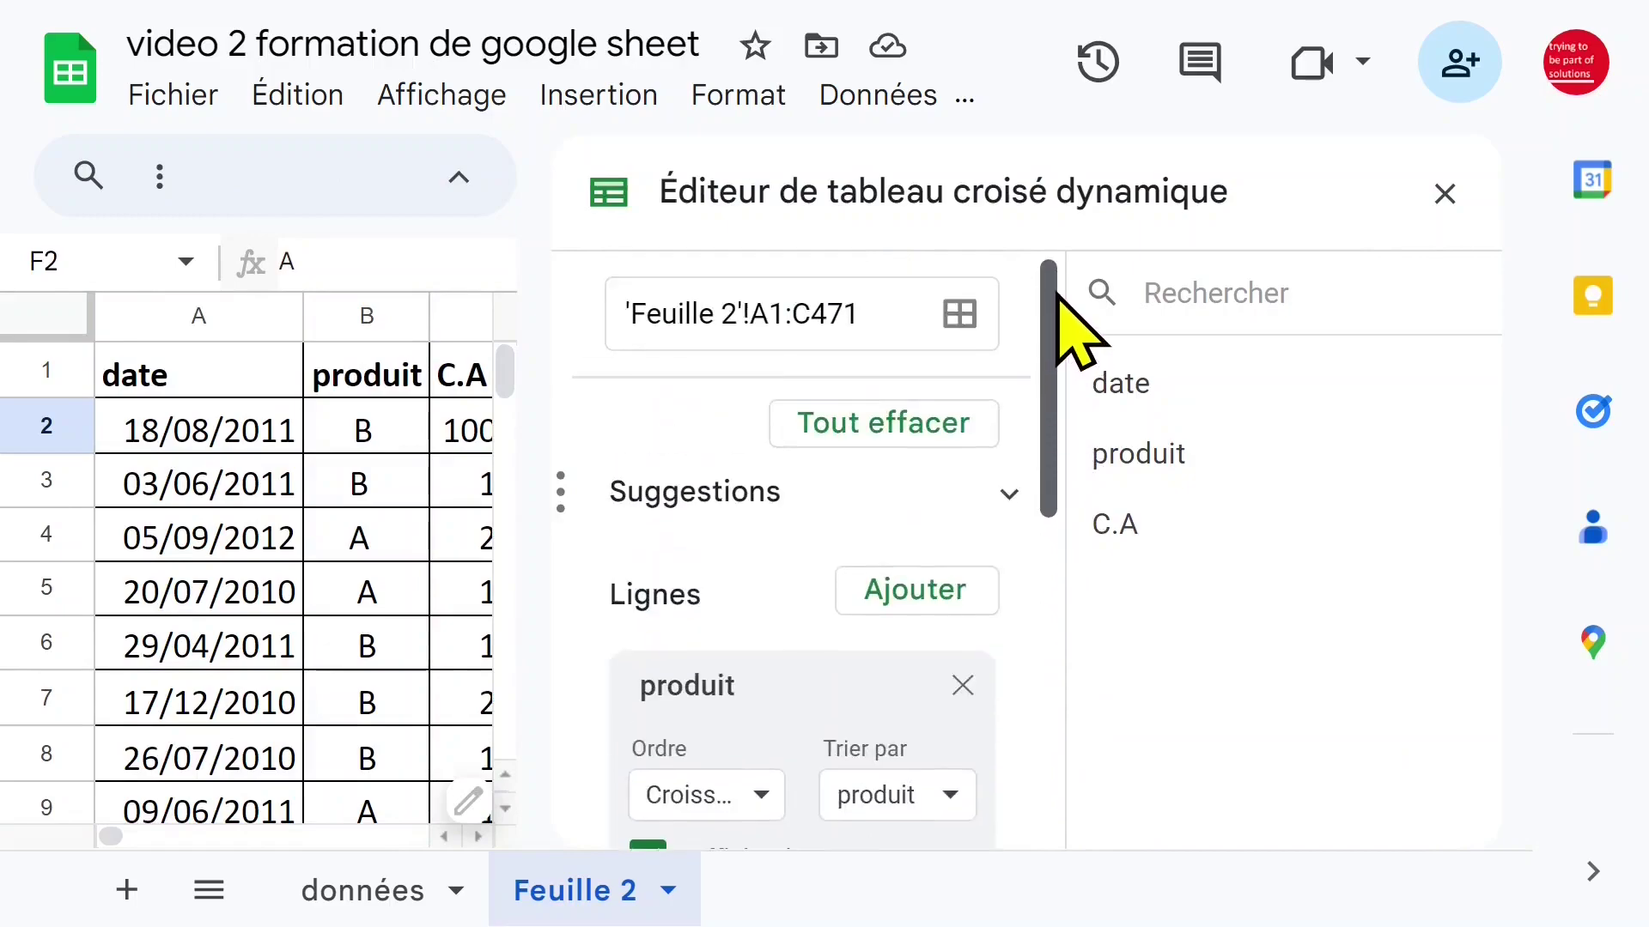
click(961, 316)
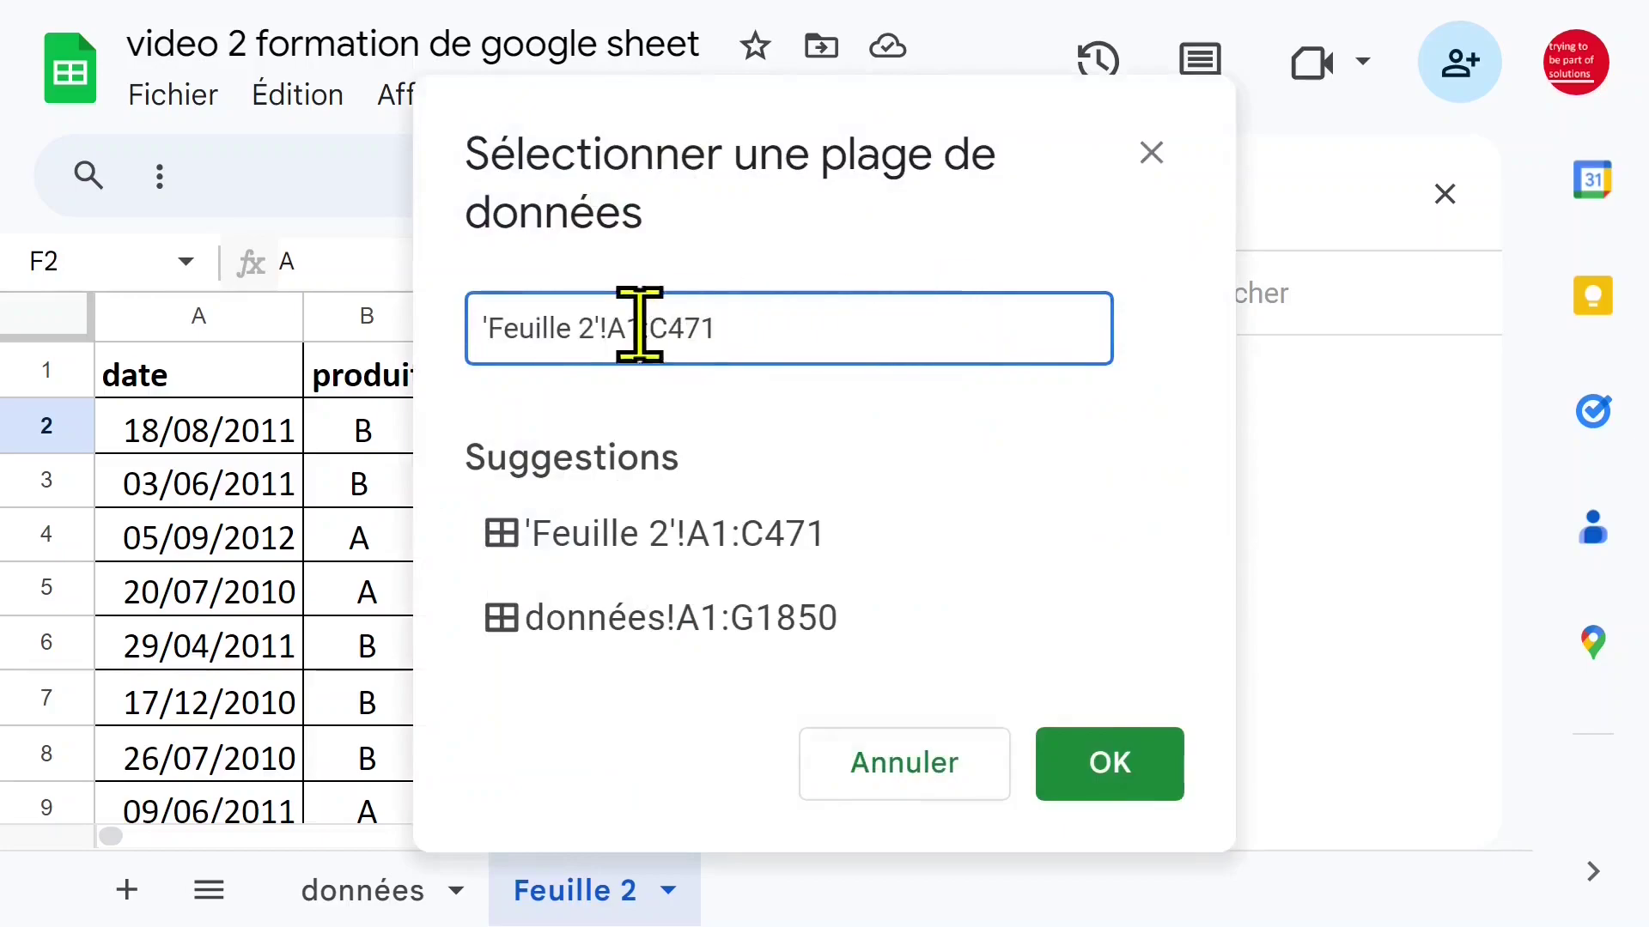
click(216, 365)
drag(784, 110, 1437, 185)
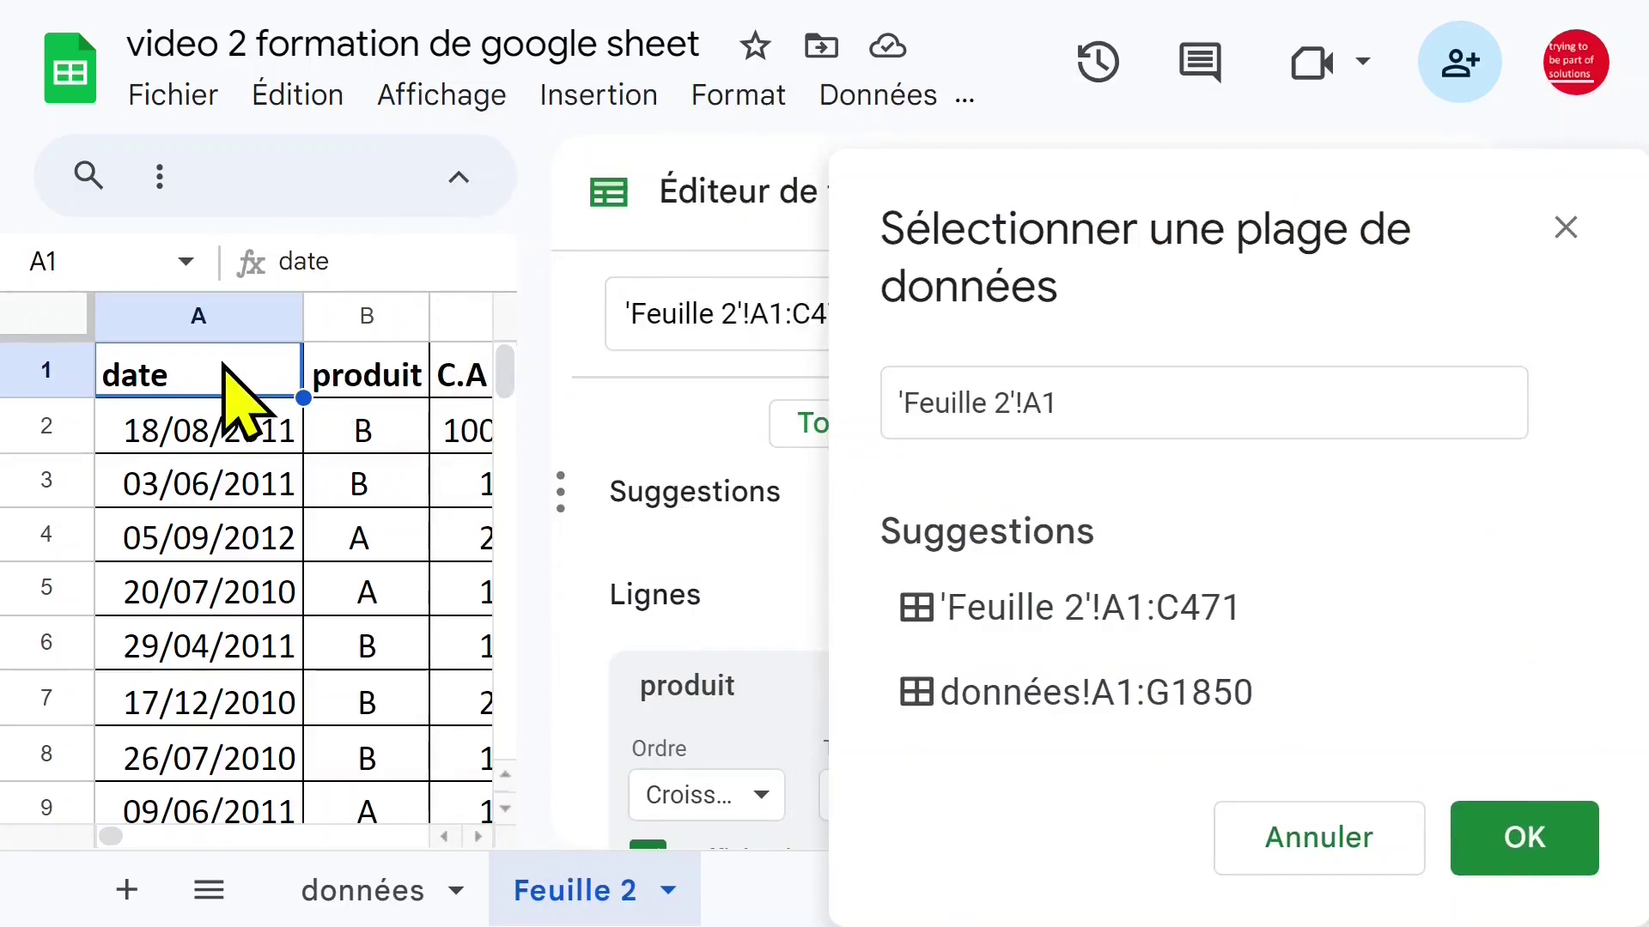
key(shift+Right)
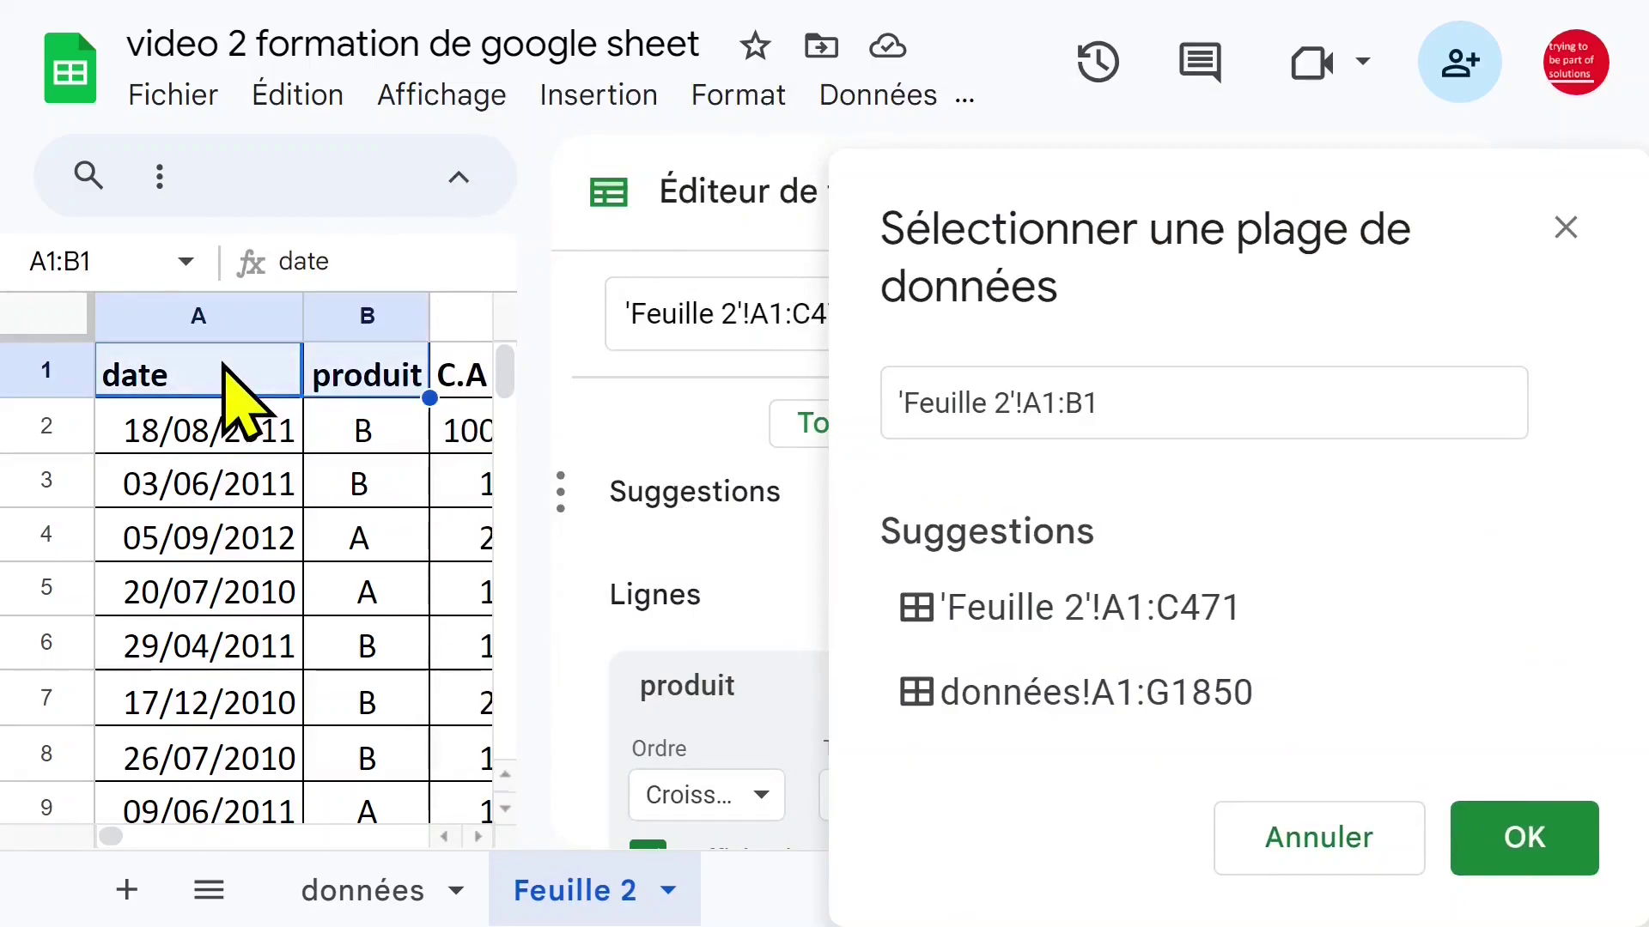
key(shift+Right)
key(shift+Right)
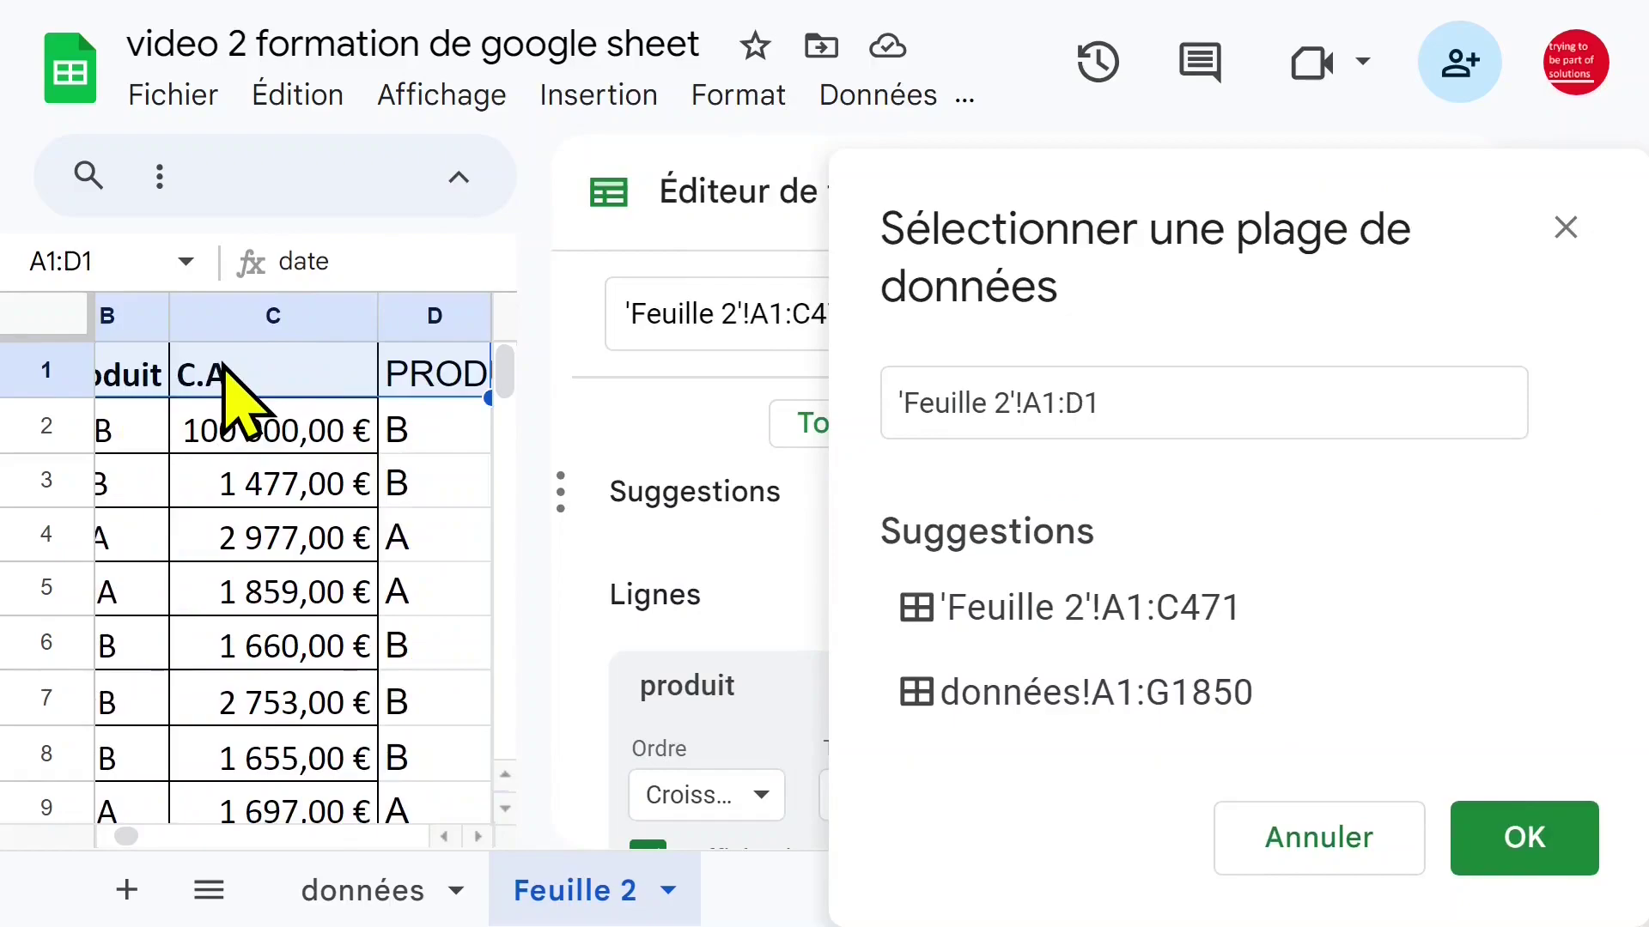
key(ctrl+shift+Down)
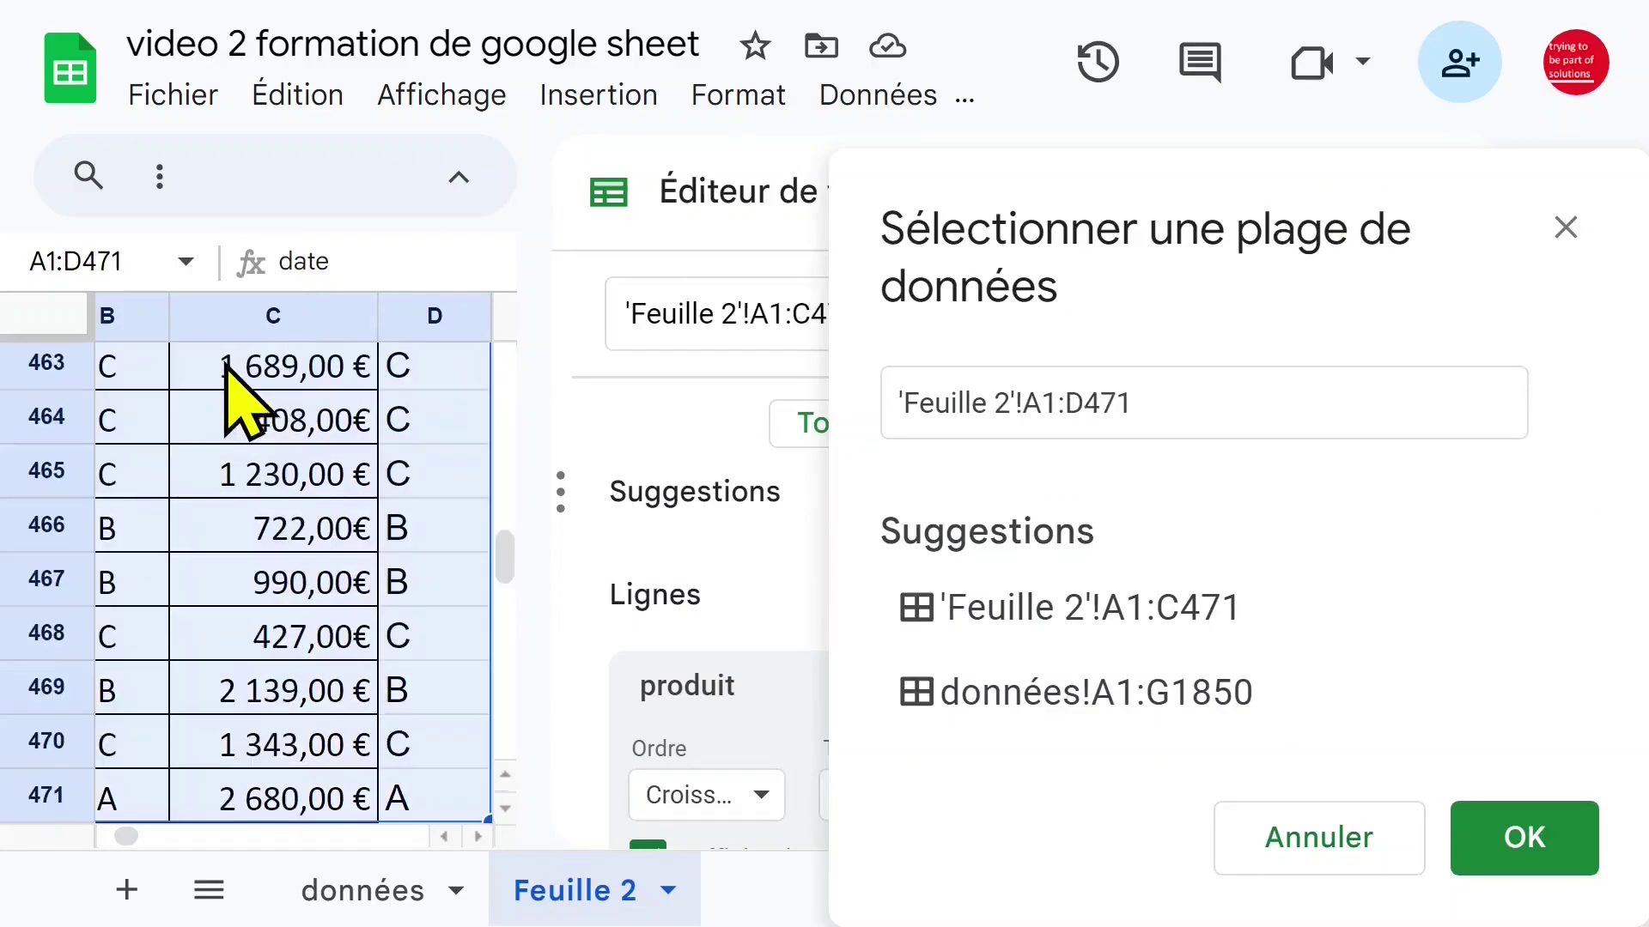
click(1507, 852)
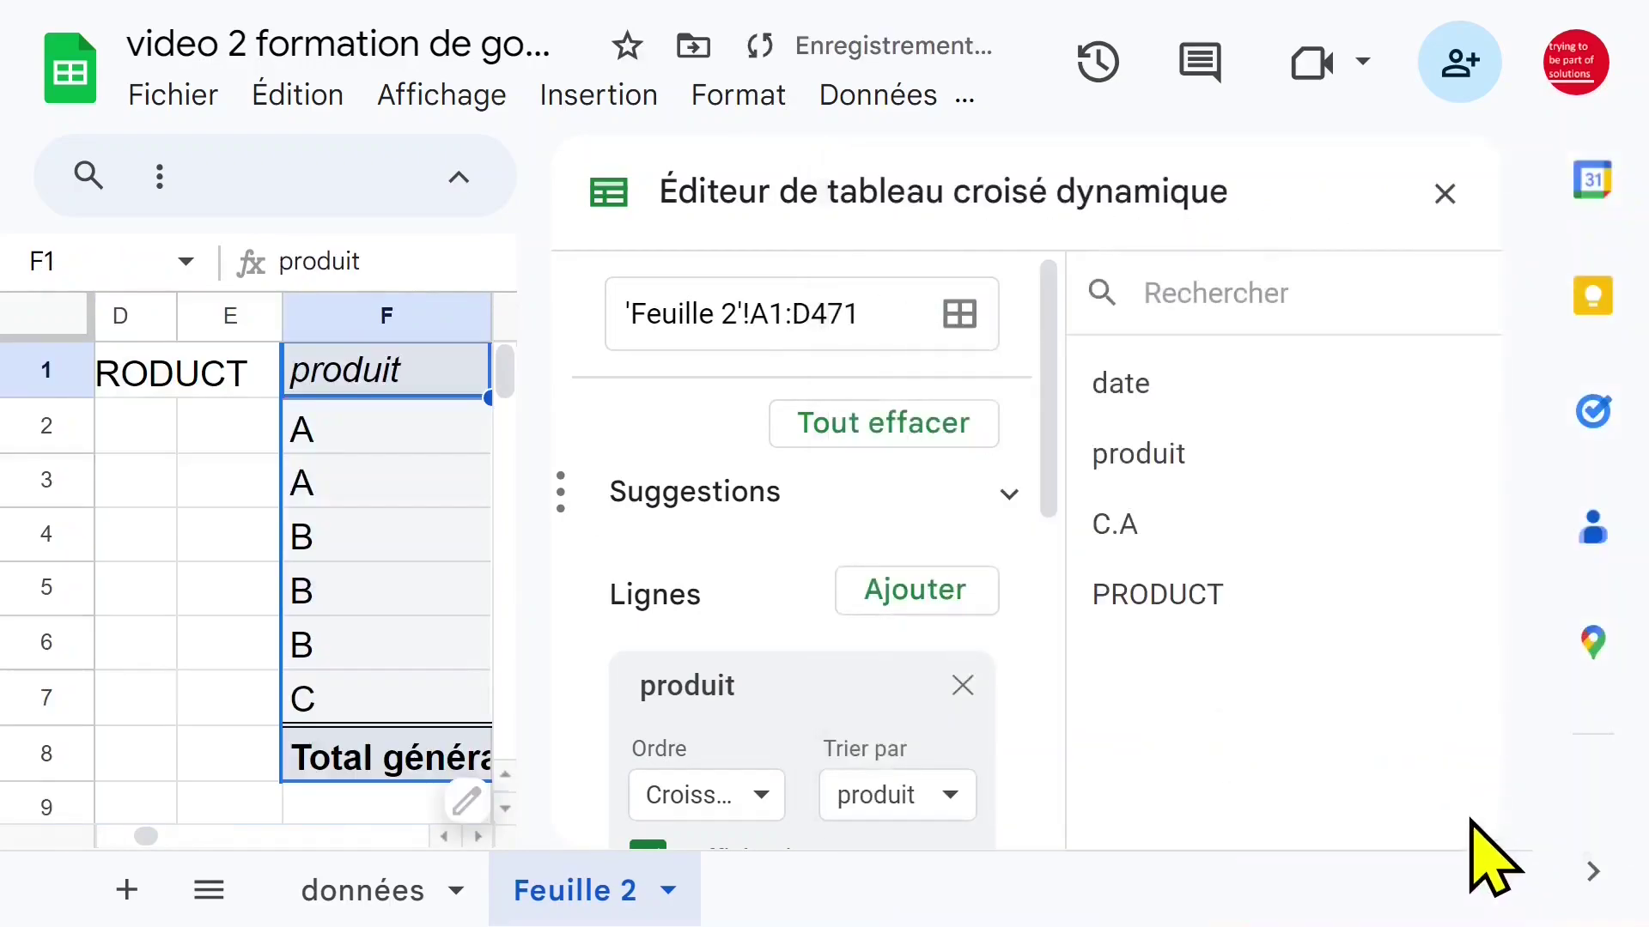
click(1445, 194)
Compare the original produit column and the cleaned PRODUCT column with the pivot table's row entries
click(537, 525)
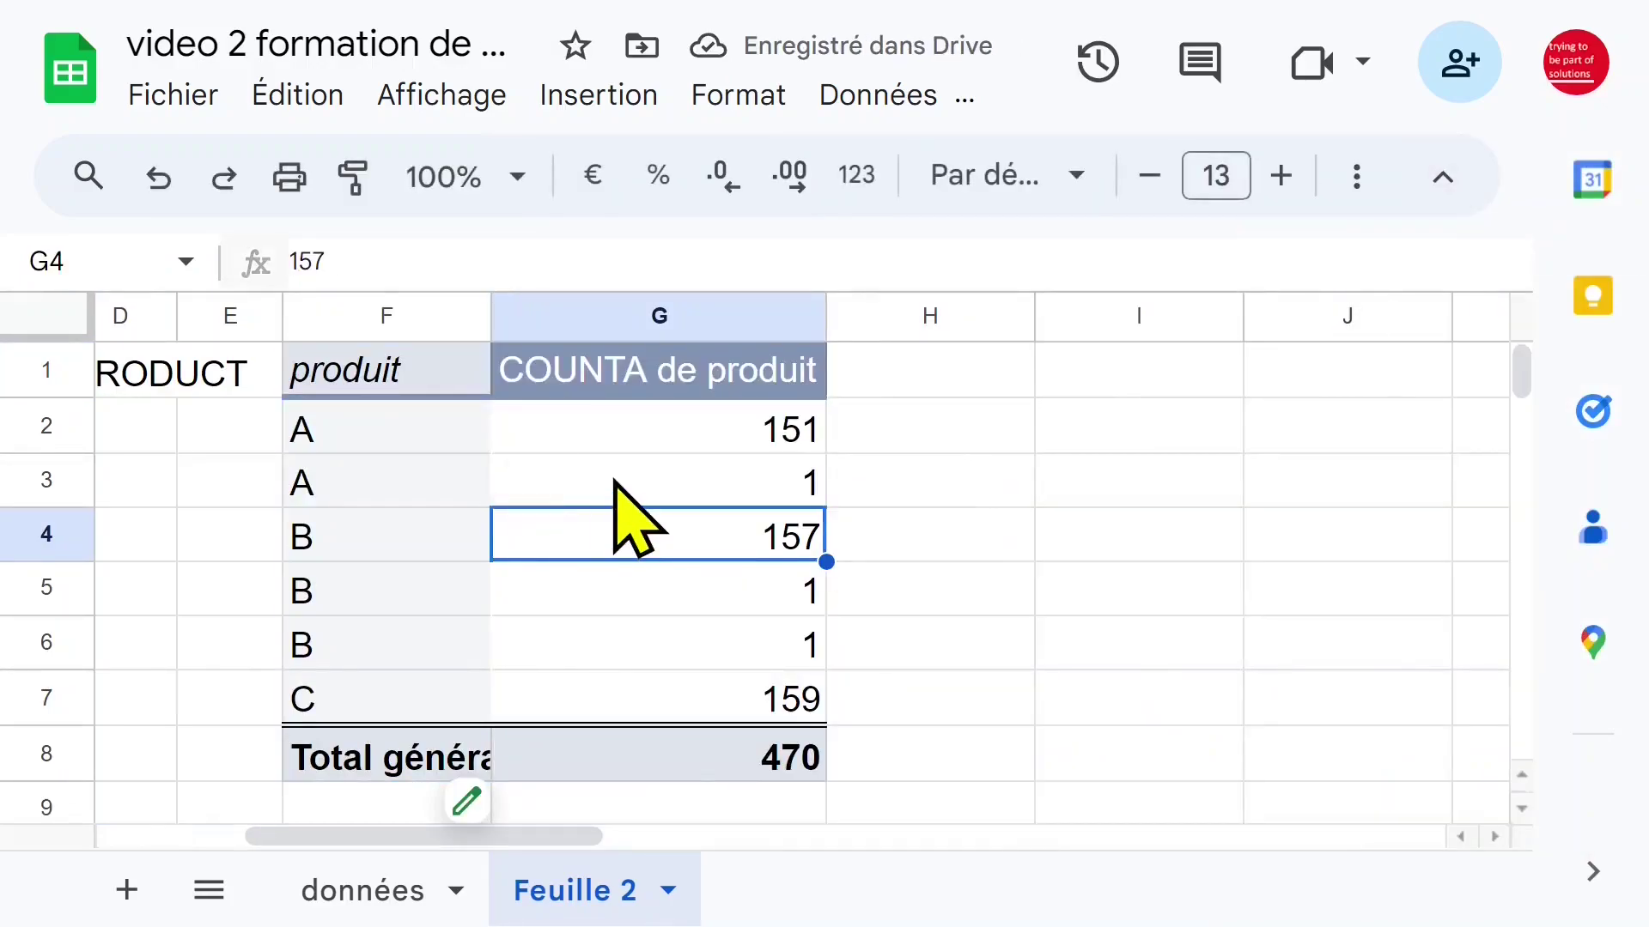
key(Left)
key(Left)
key(Left)
key(Left)
key(Left)
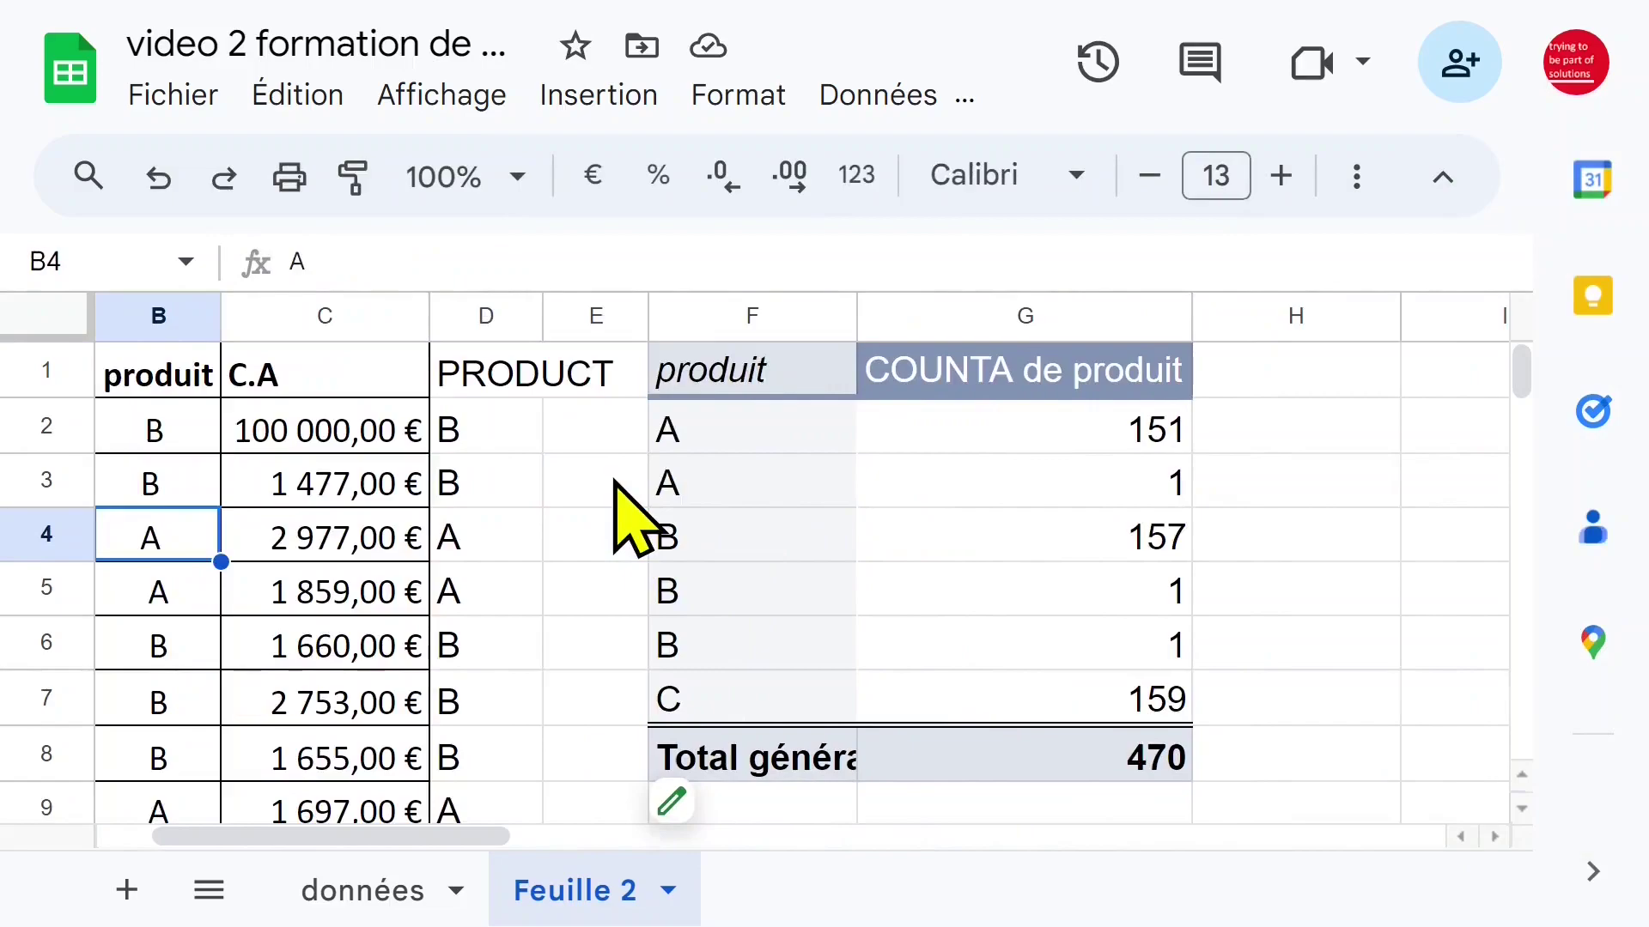
click(812, 472)
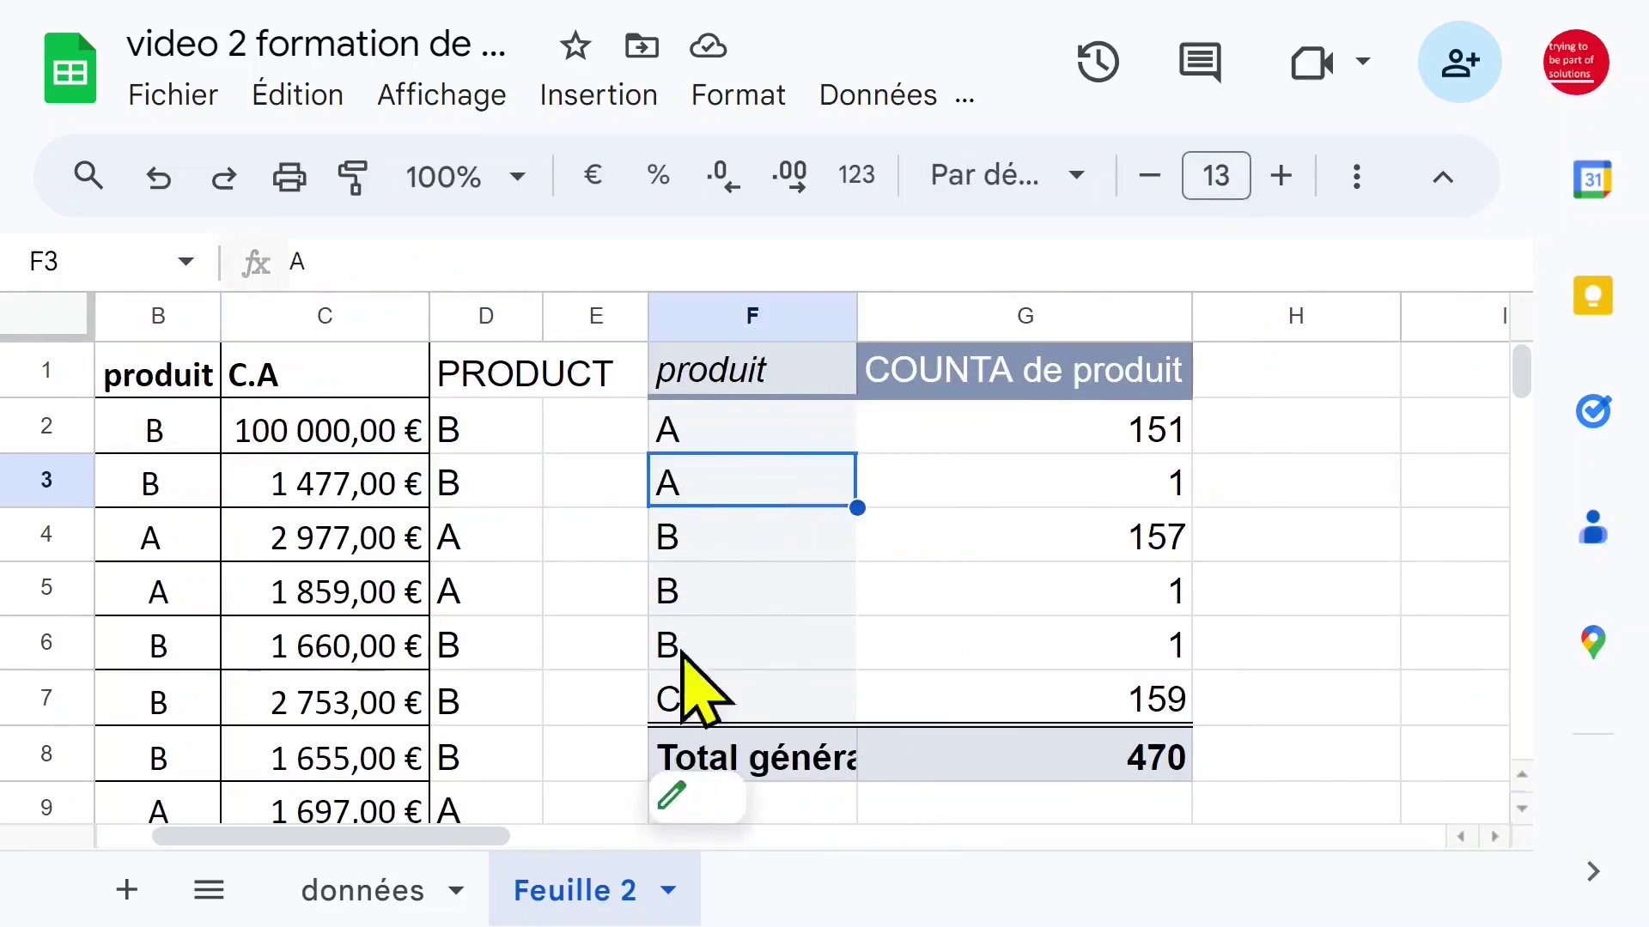
click(147, 311)
right_click(490, 315)
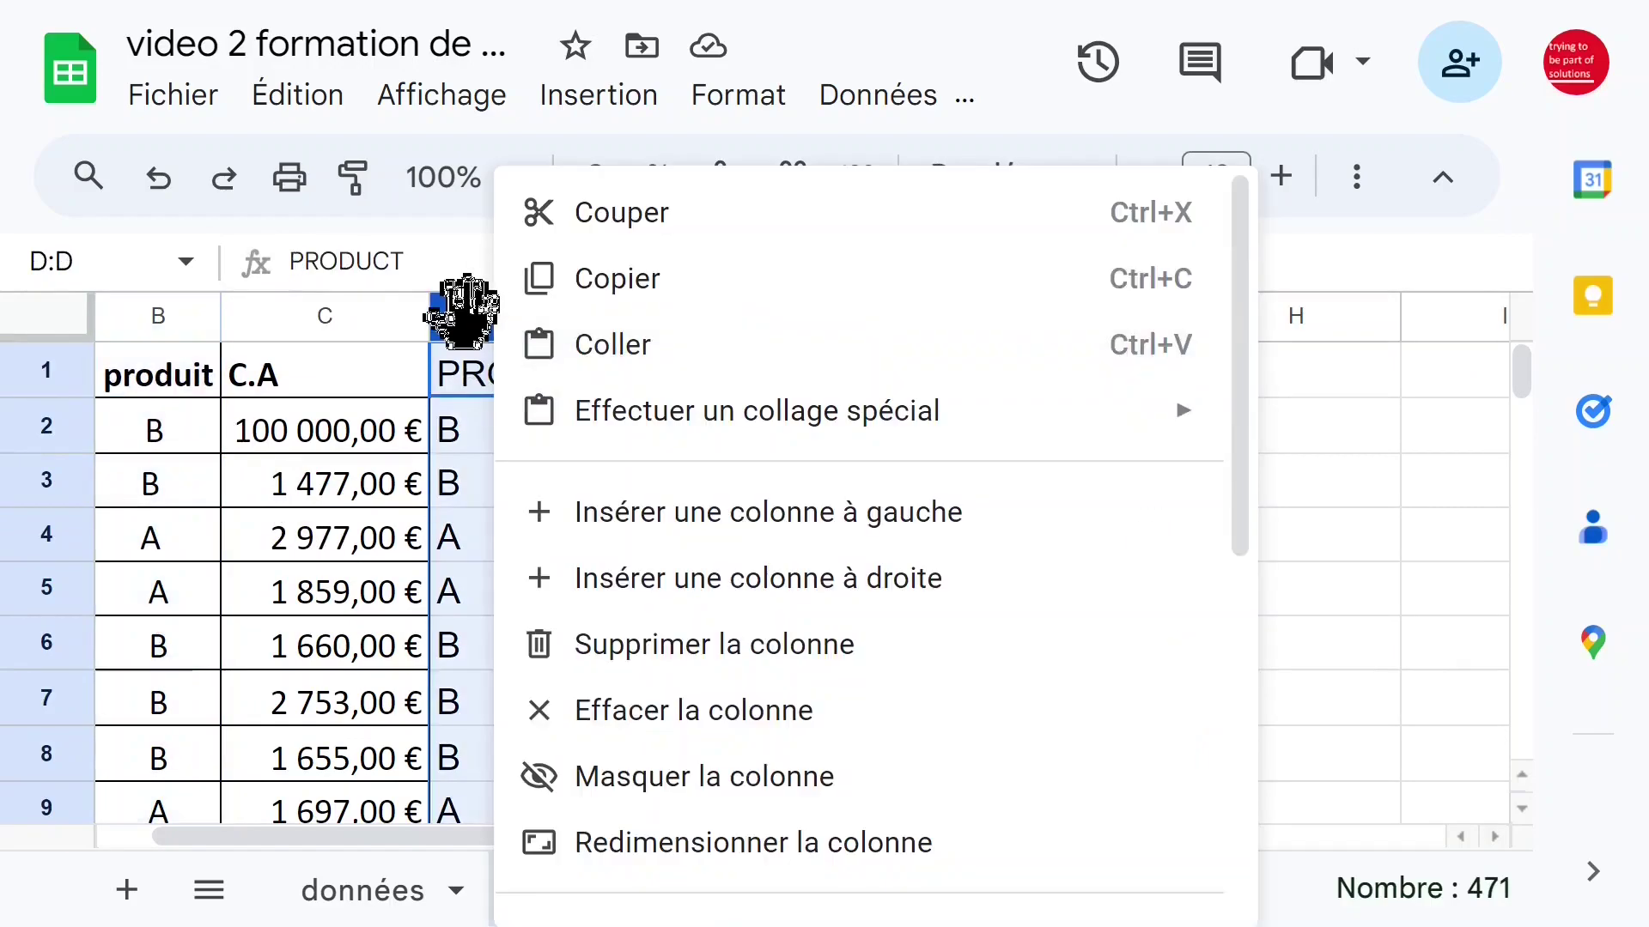
click(371, 353)
click(461, 315)
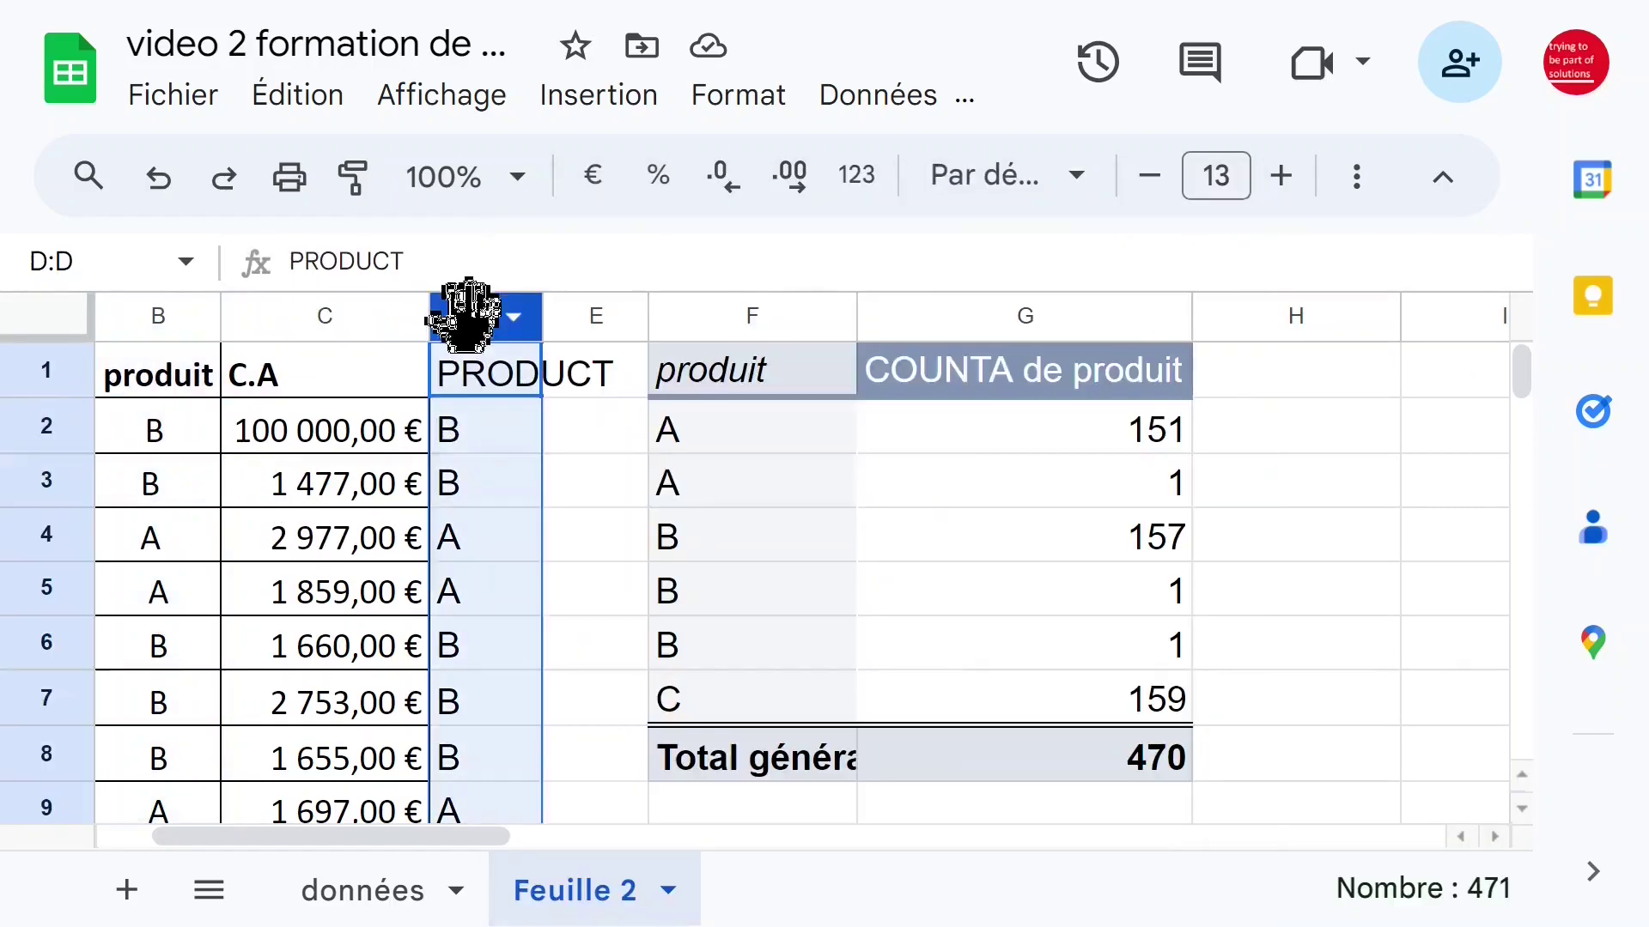
Remove the produit field from the pivot table's rows
click(838, 557)
click(725, 797)
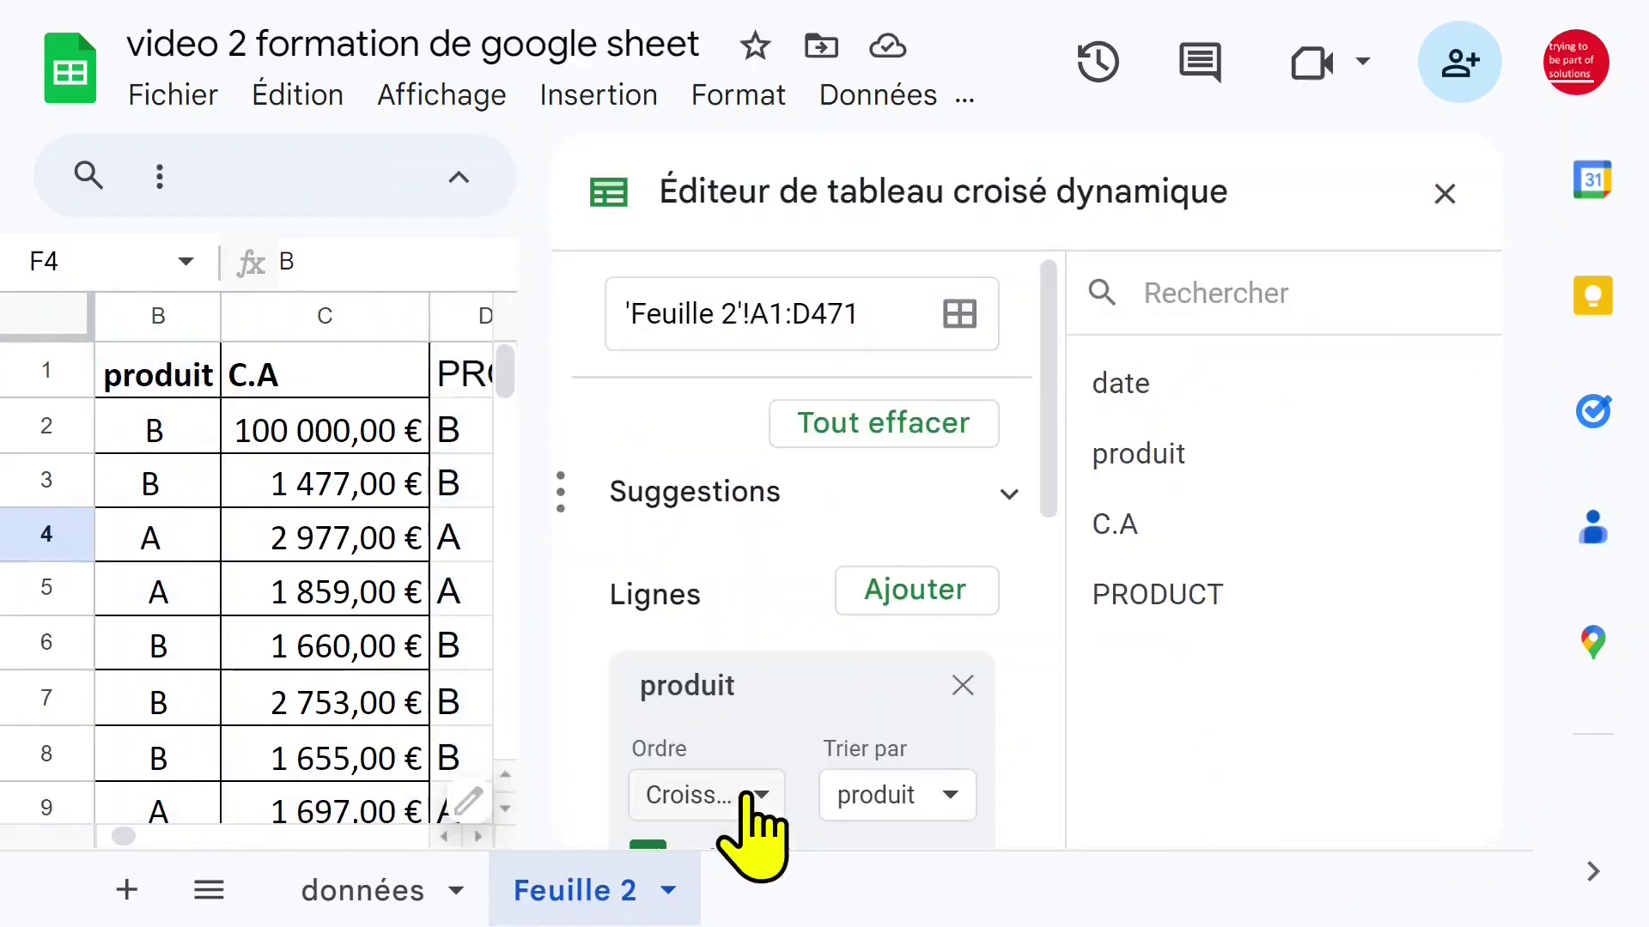
drag(1049, 479, 1068, 607)
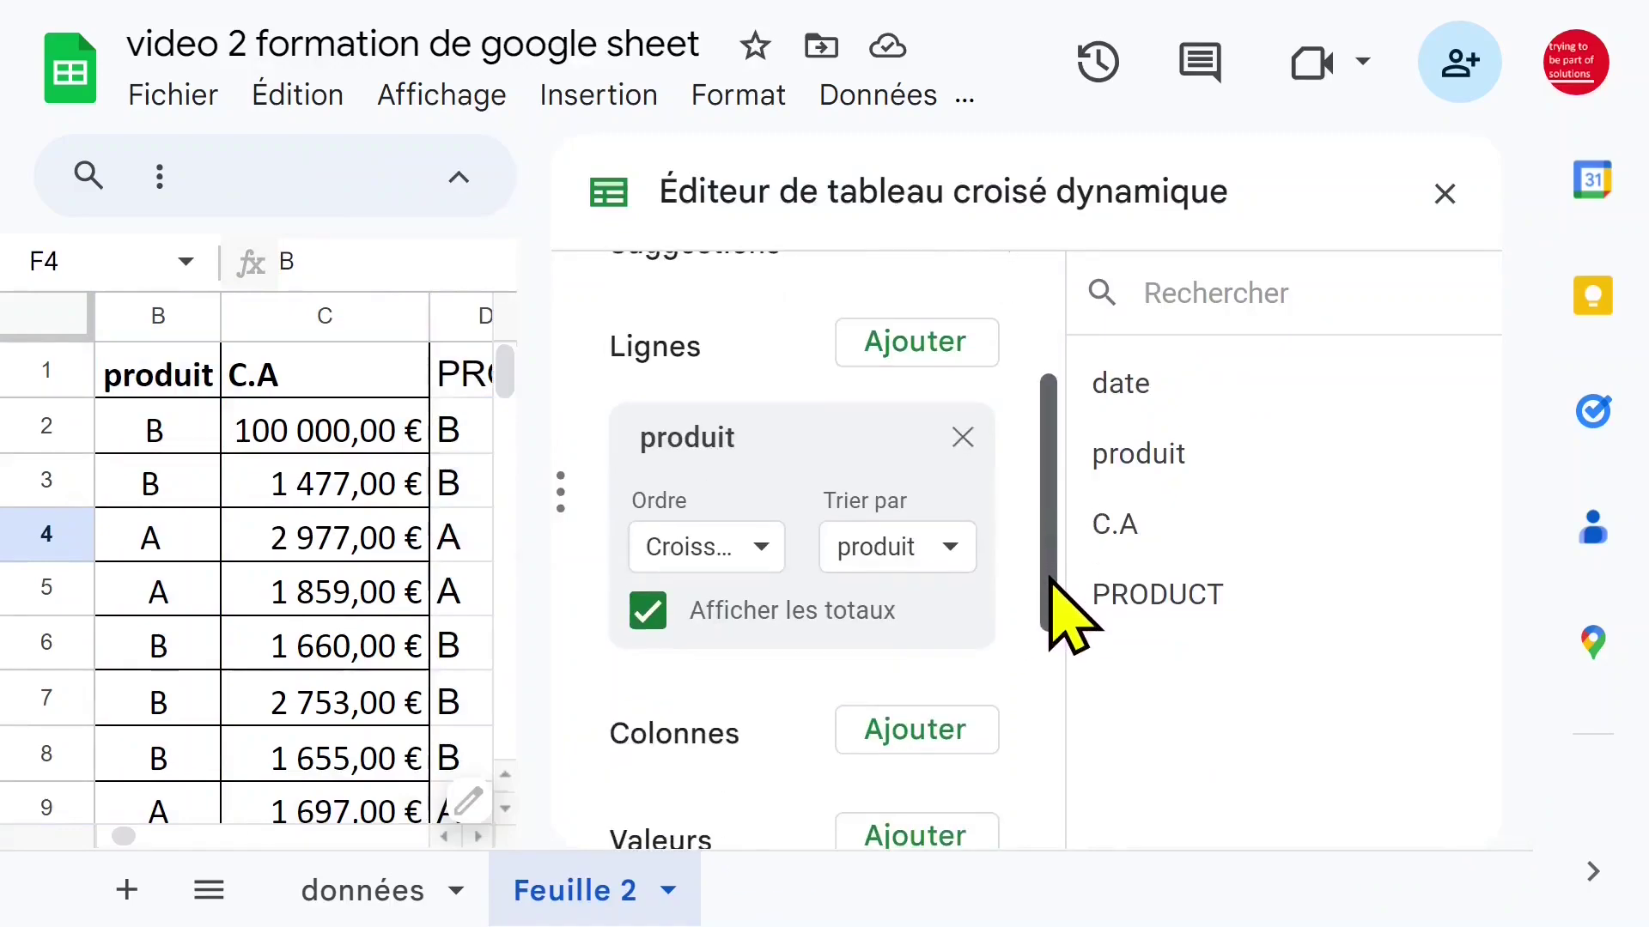
click(962, 439)
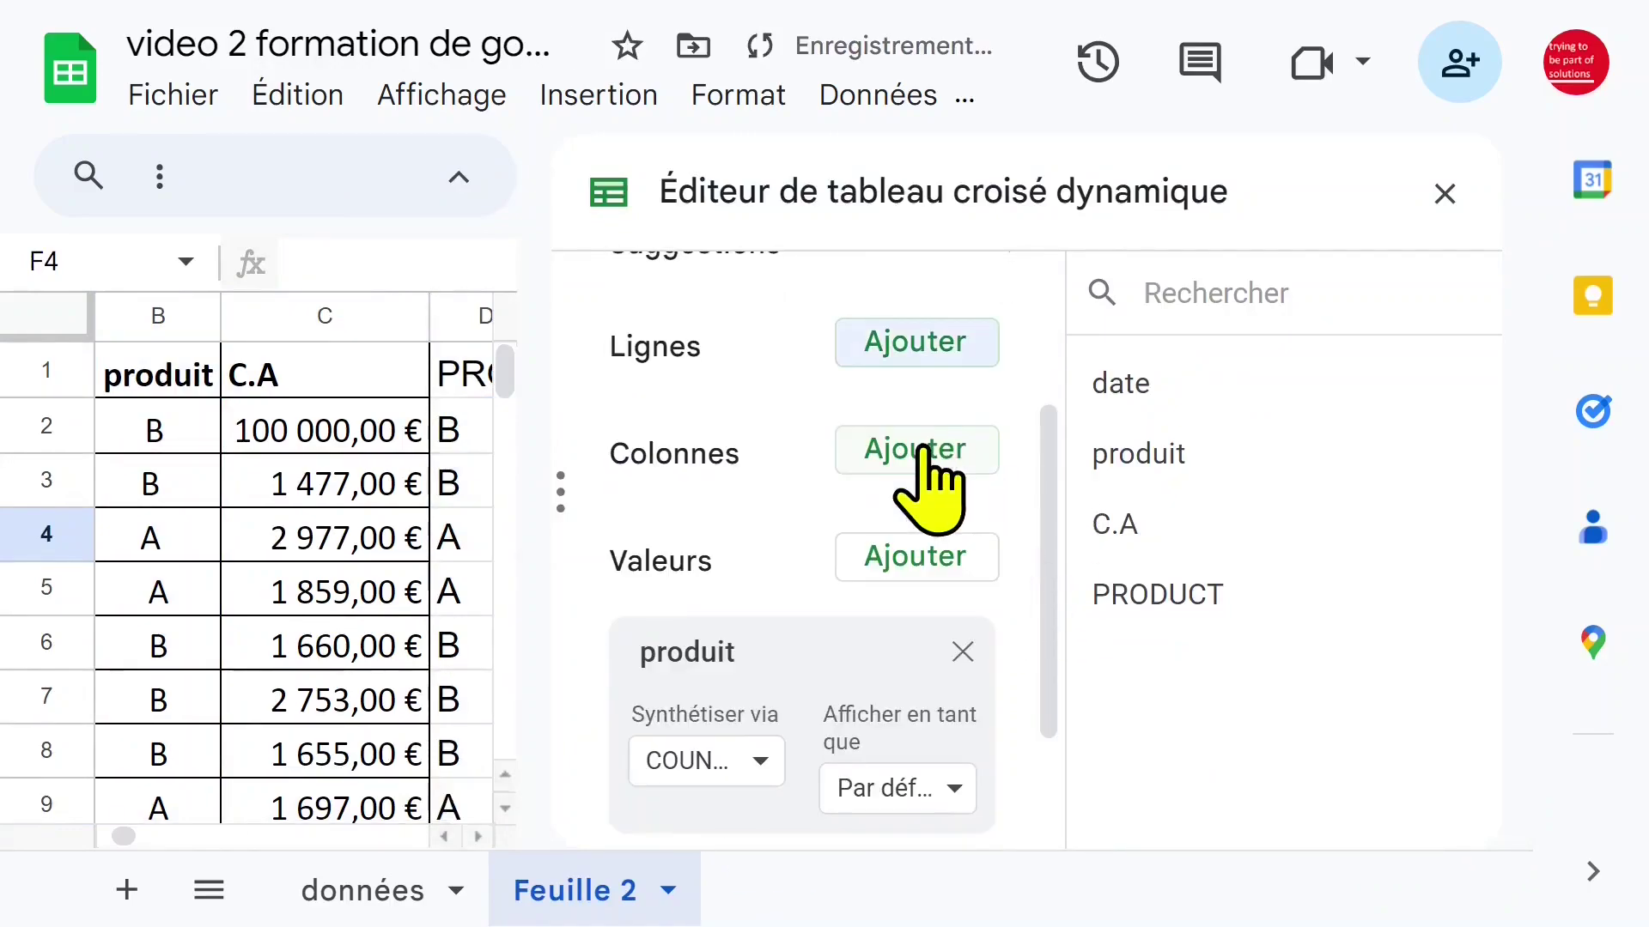
click(919, 343)
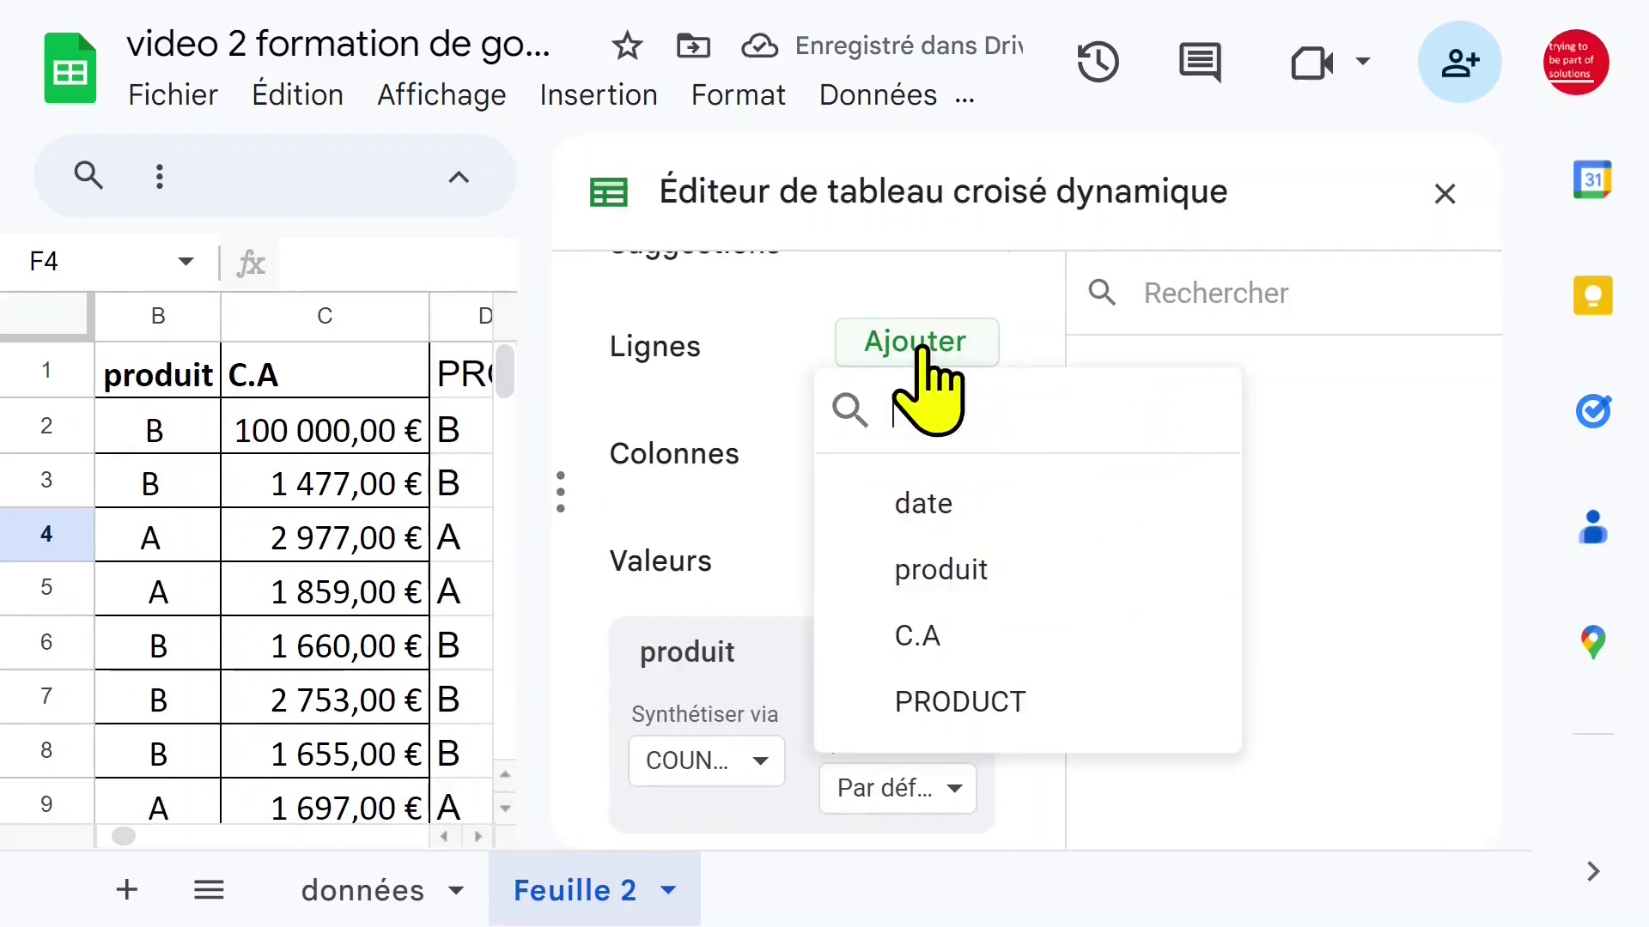
click(977, 719)
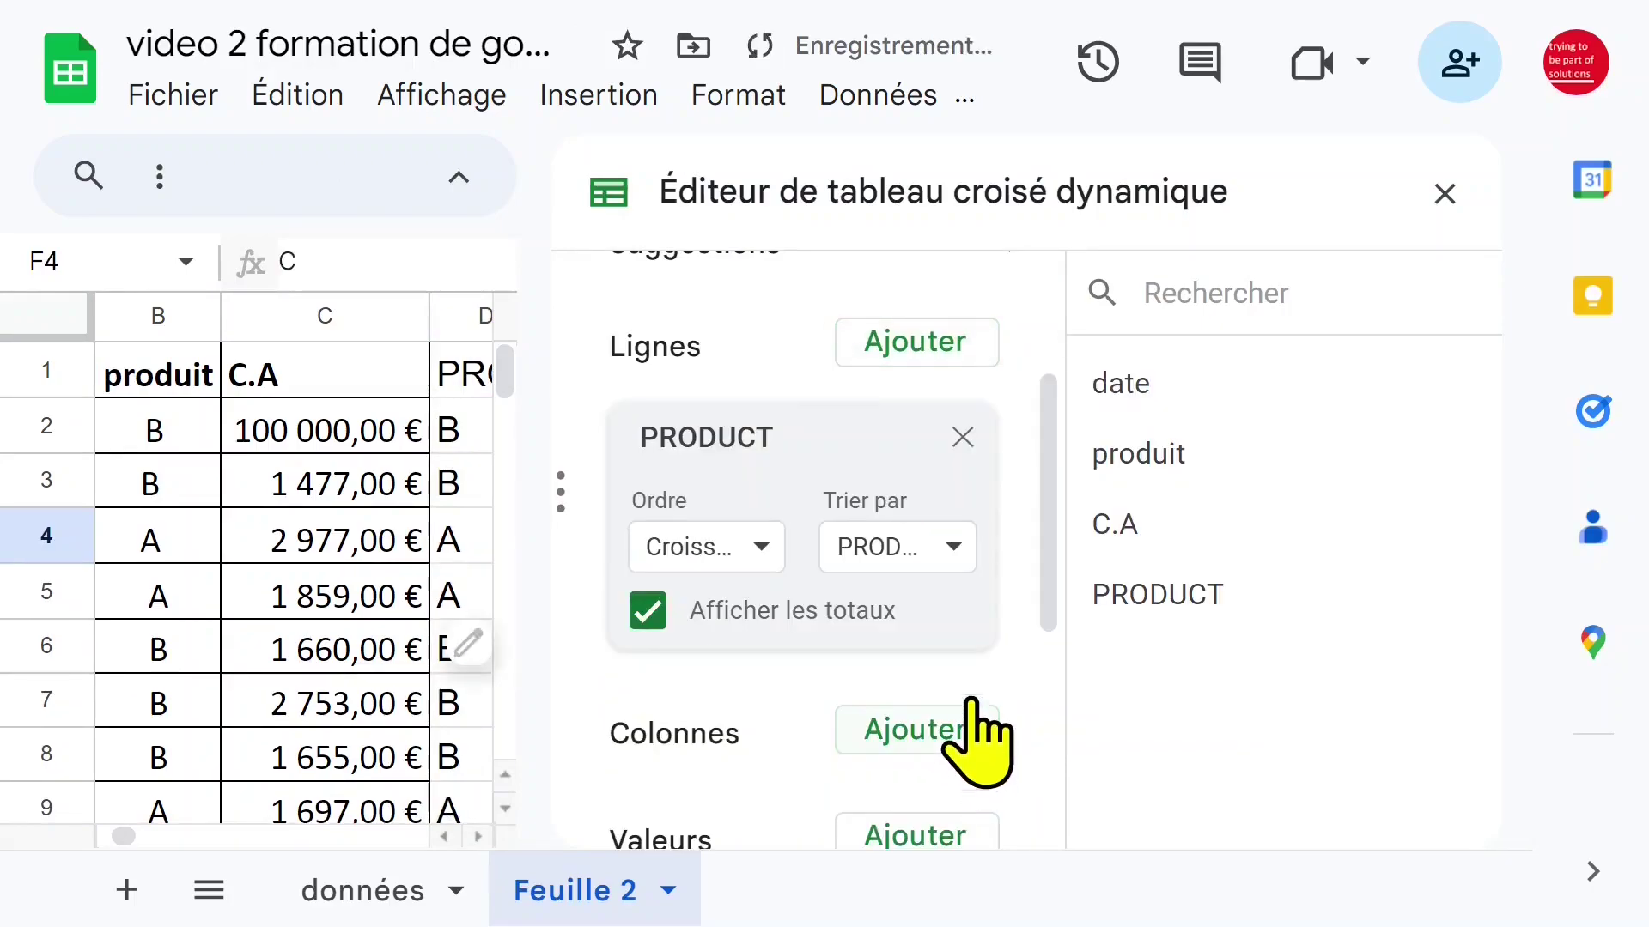
click(963, 439)
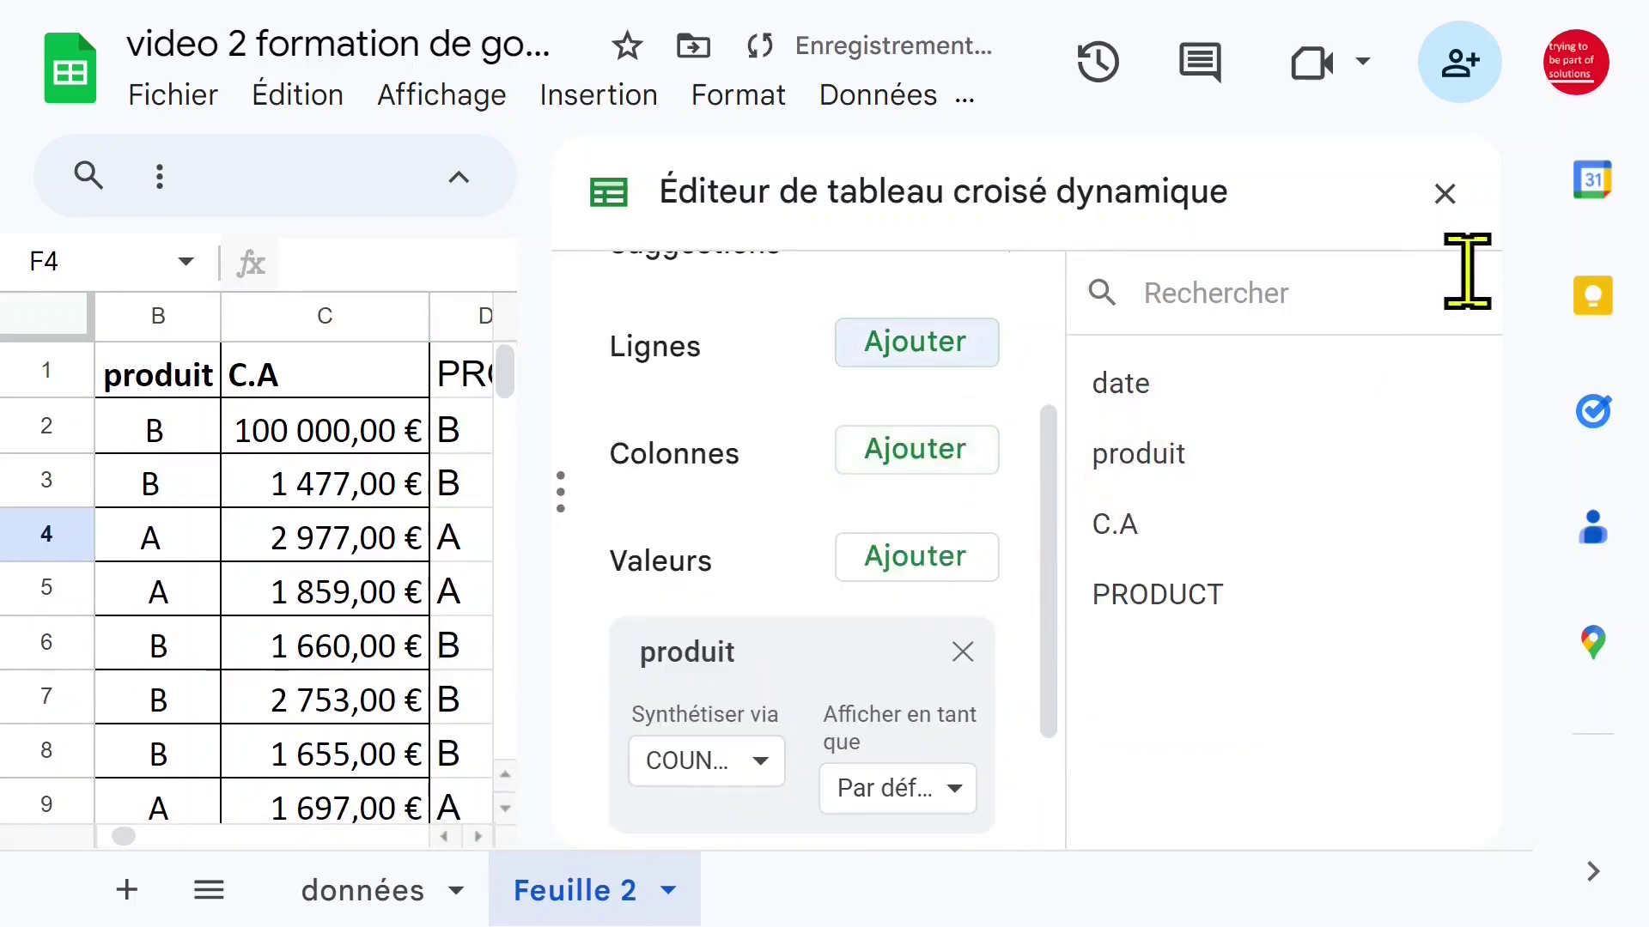
click(1445, 193)
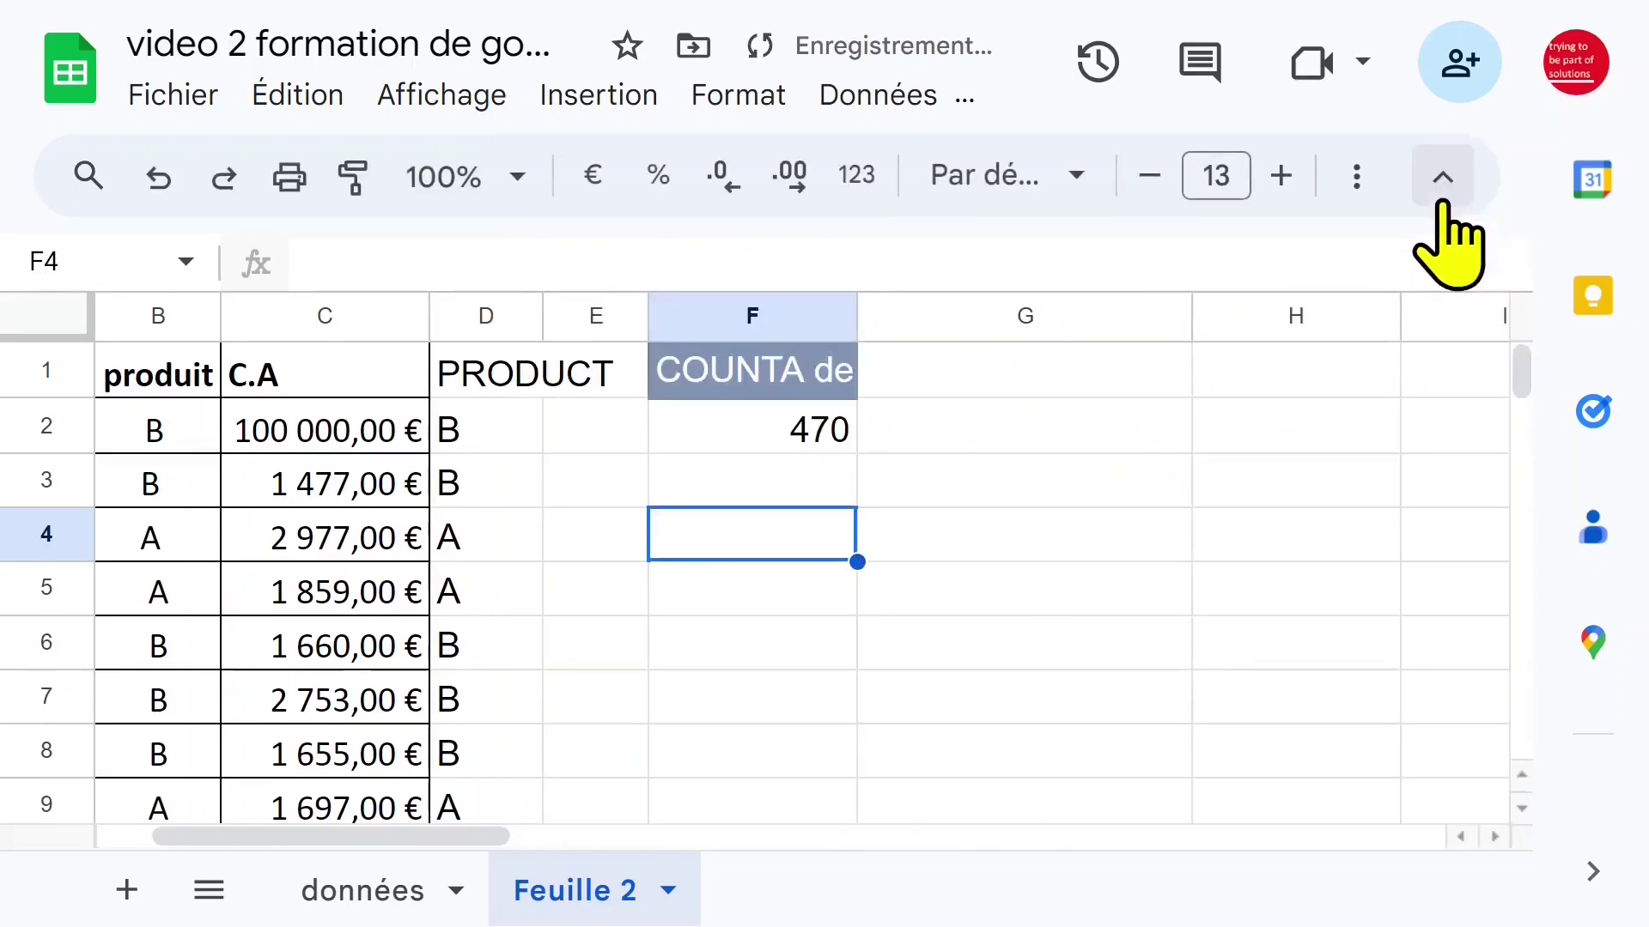
click(795, 476)
click(788, 441)
click(866, 556)
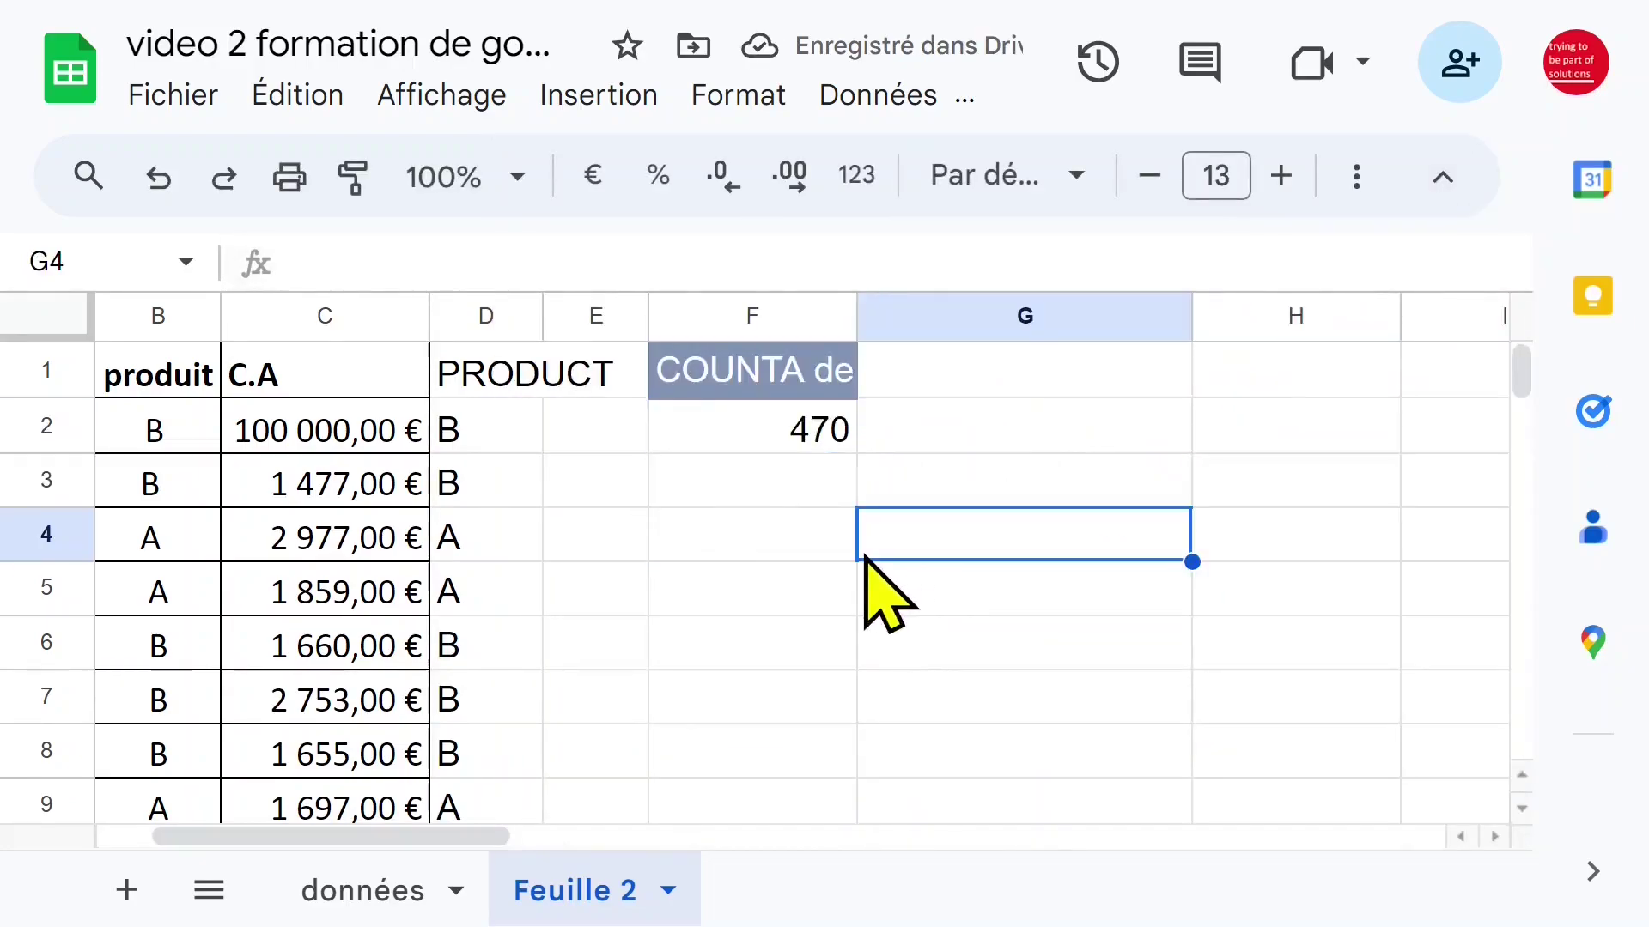
click(592, 477)
Add the PRODUCT field to the pivot table's rows and close its editor
click(781, 442)
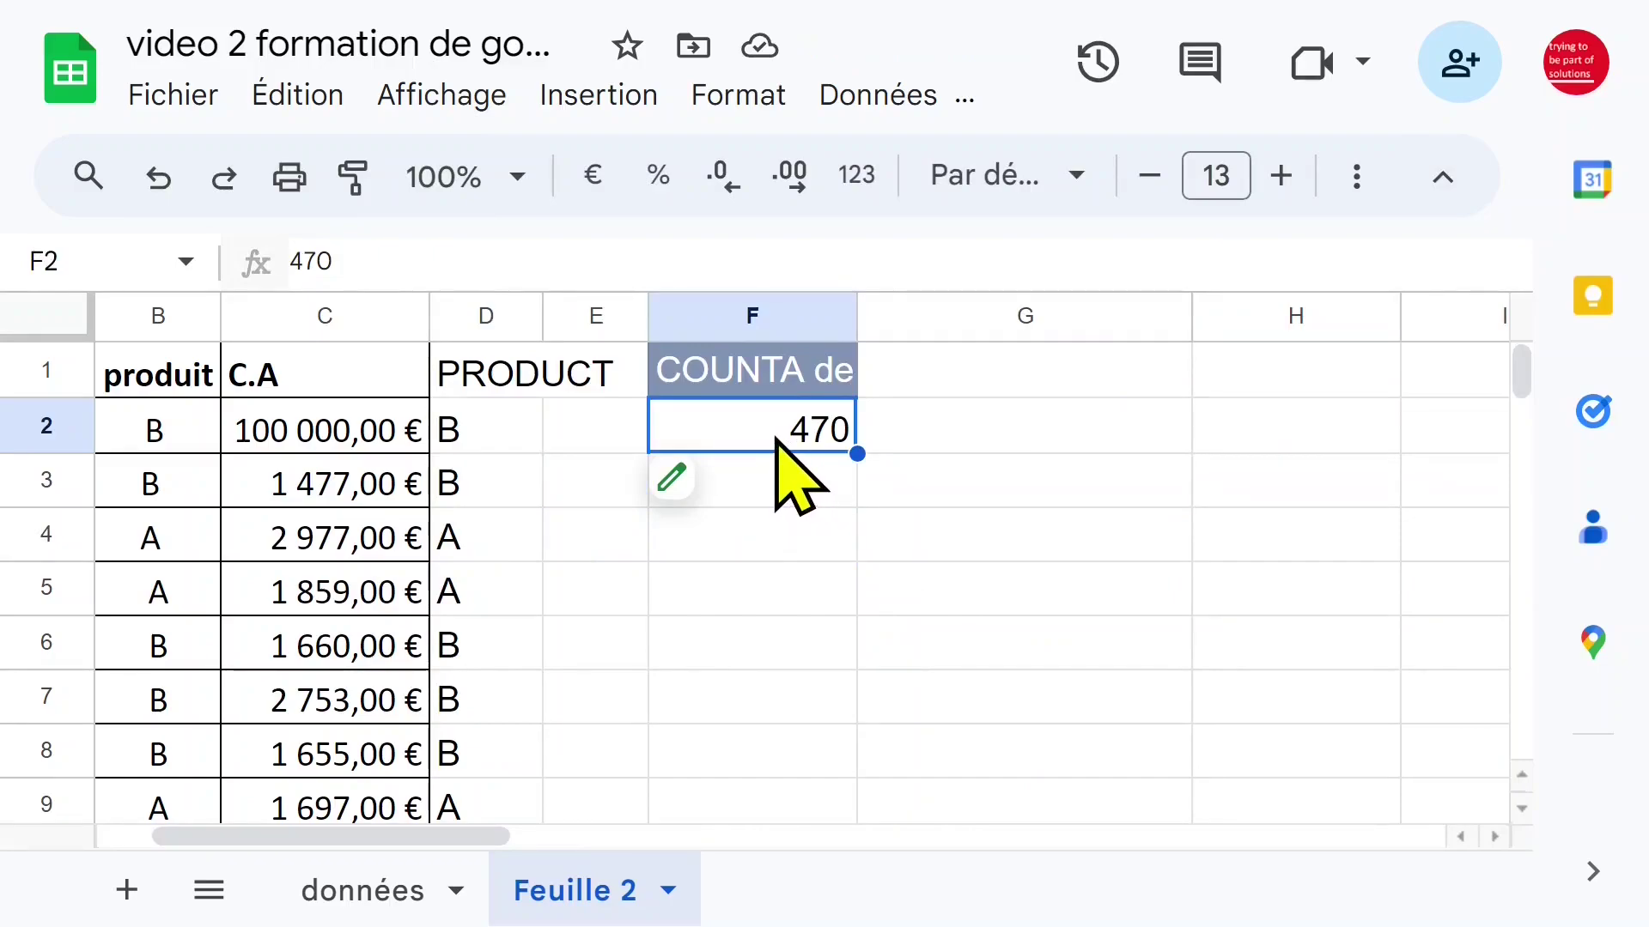
click(741, 491)
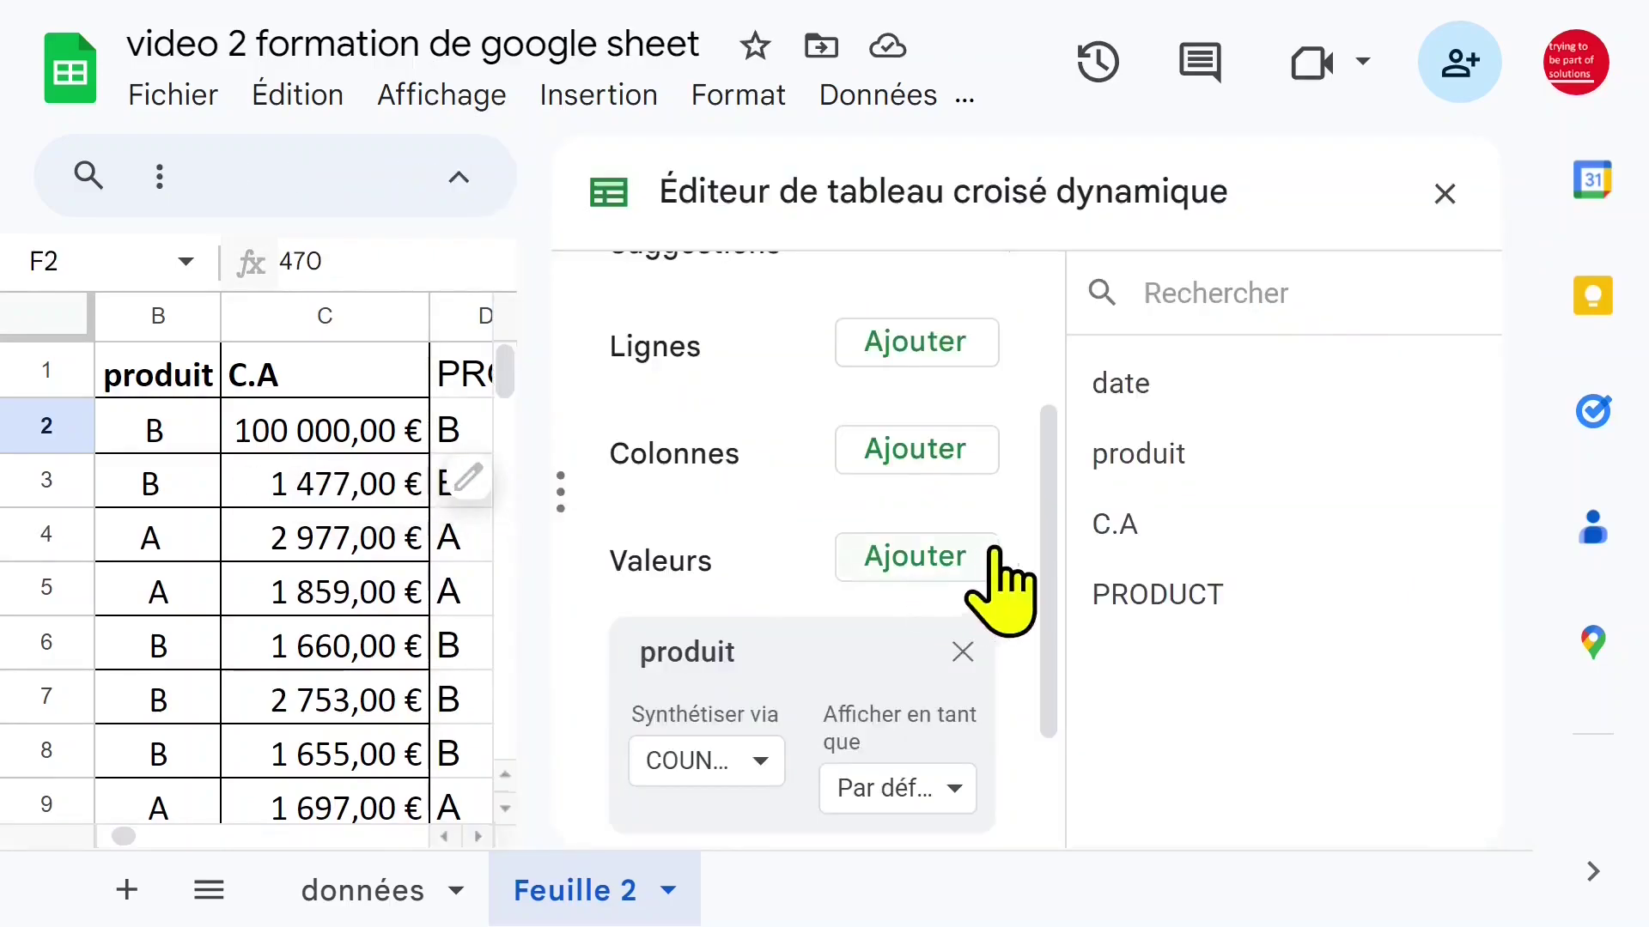
drag(1056, 544, 1056, 478)
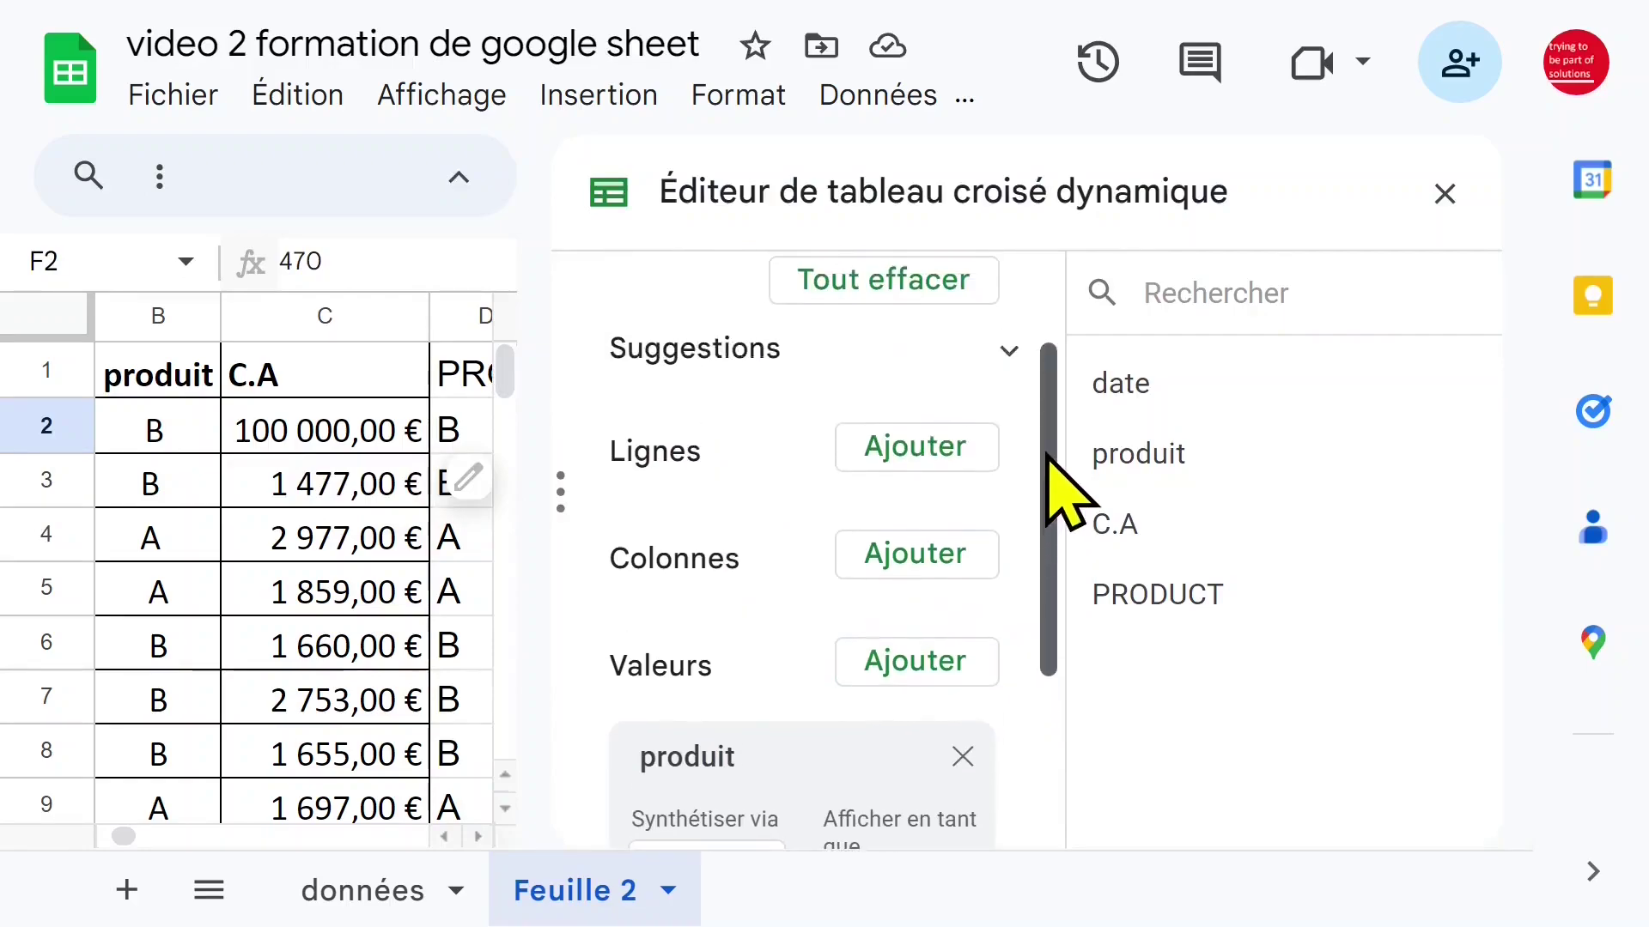
click(910, 450)
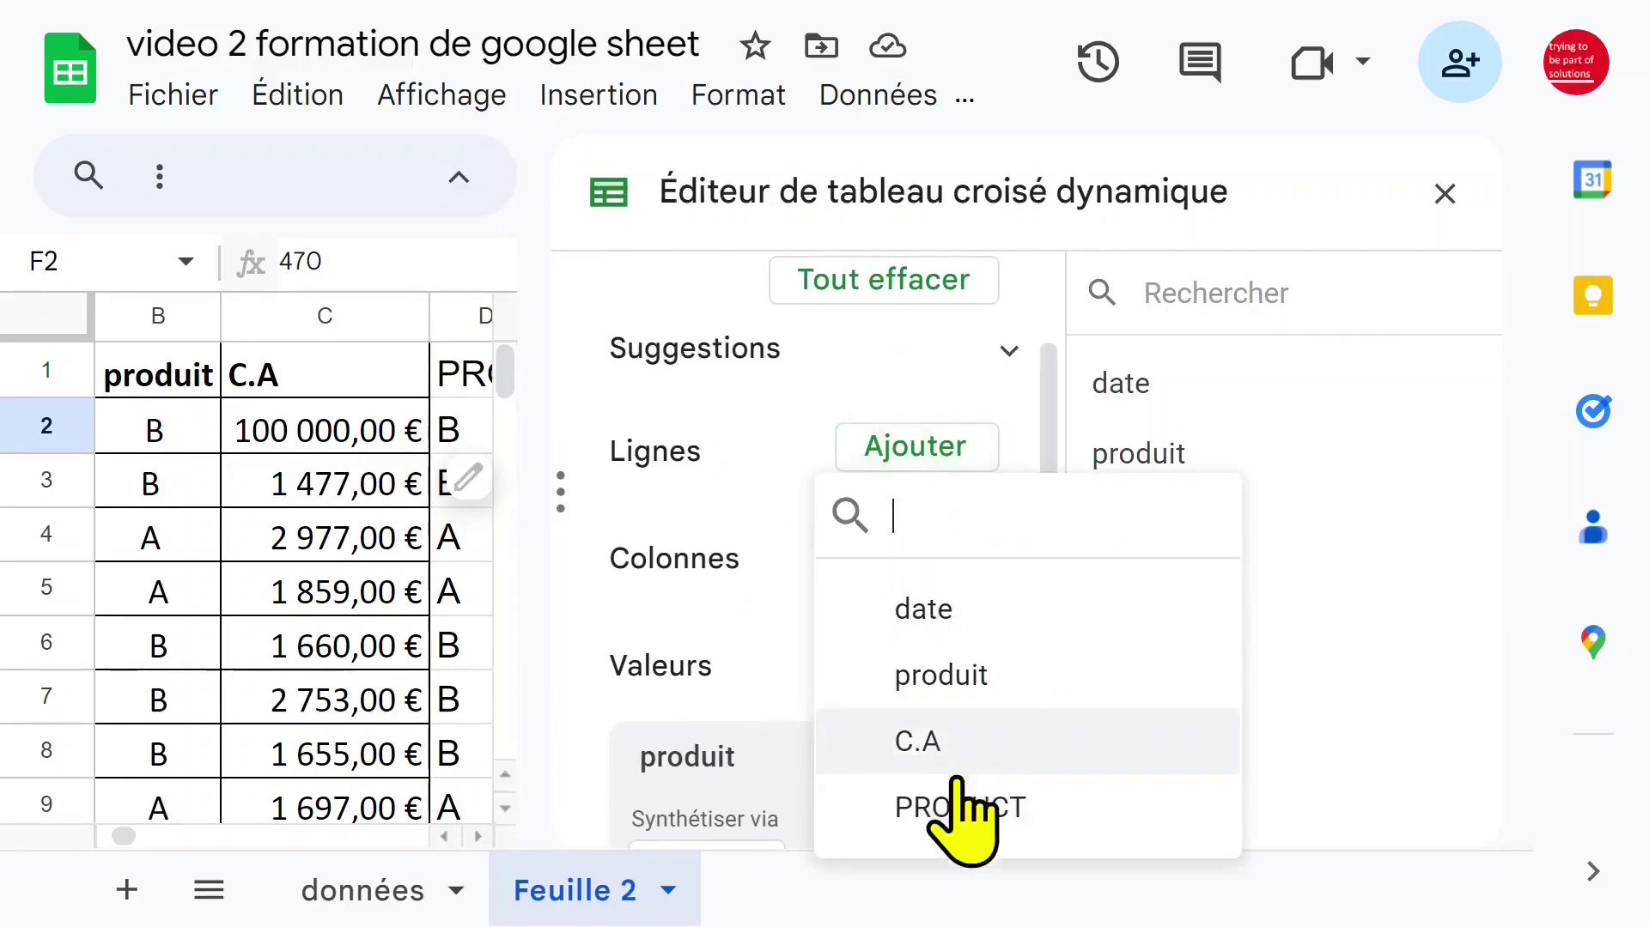
click(962, 807)
click(1437, 215)
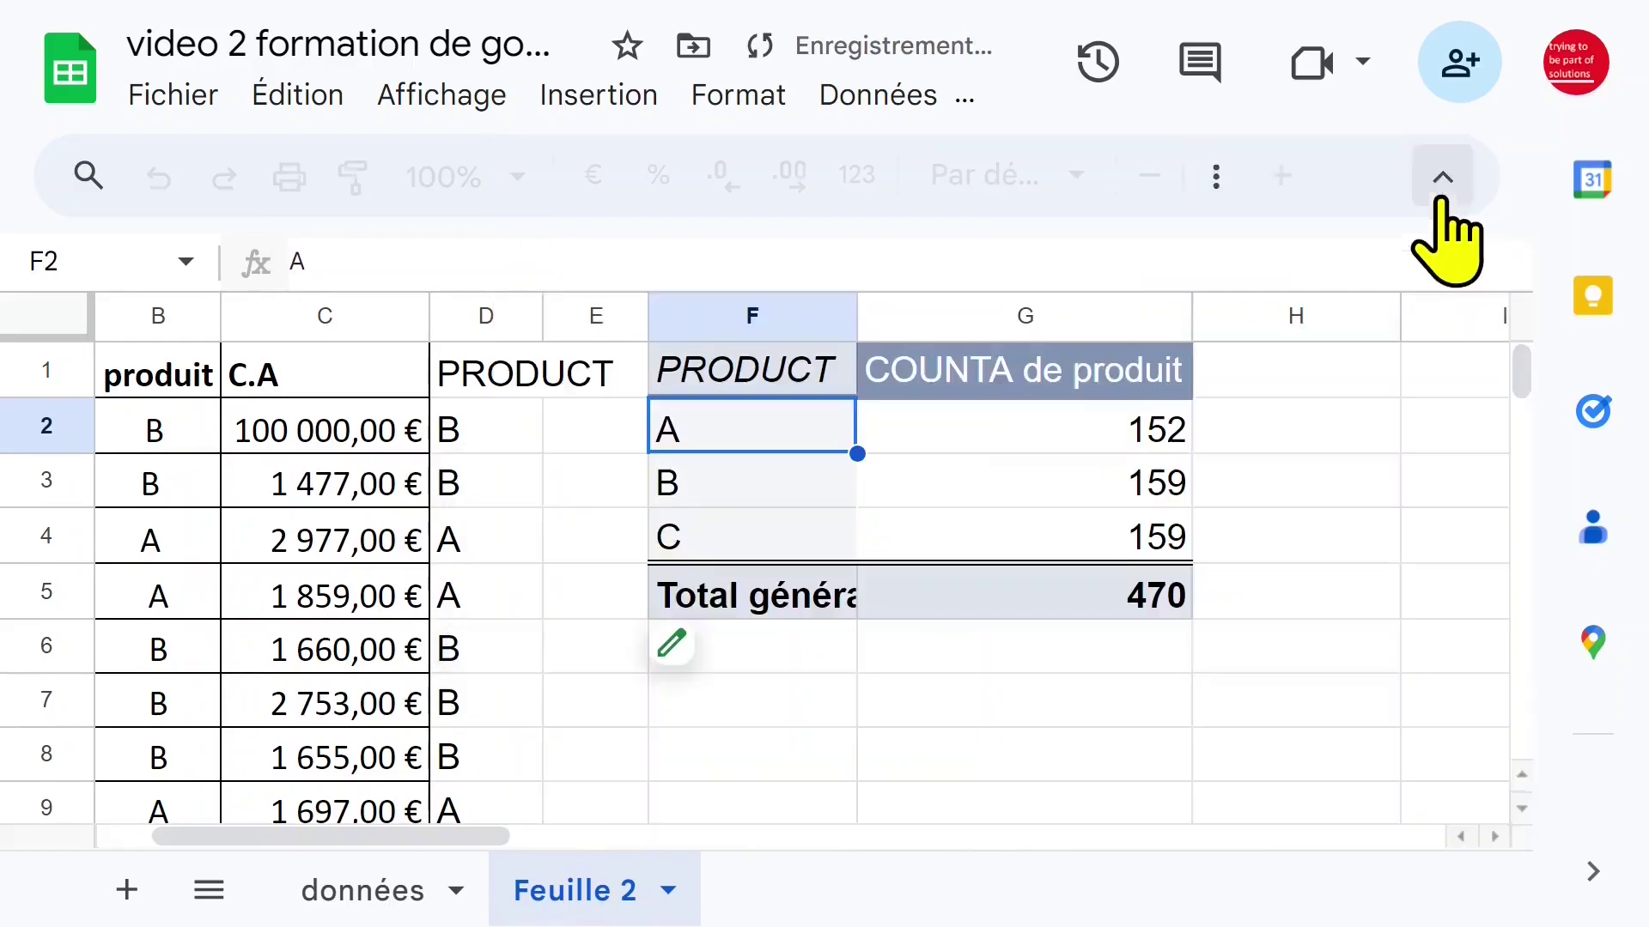
click(932, 591)
click(774, 470)
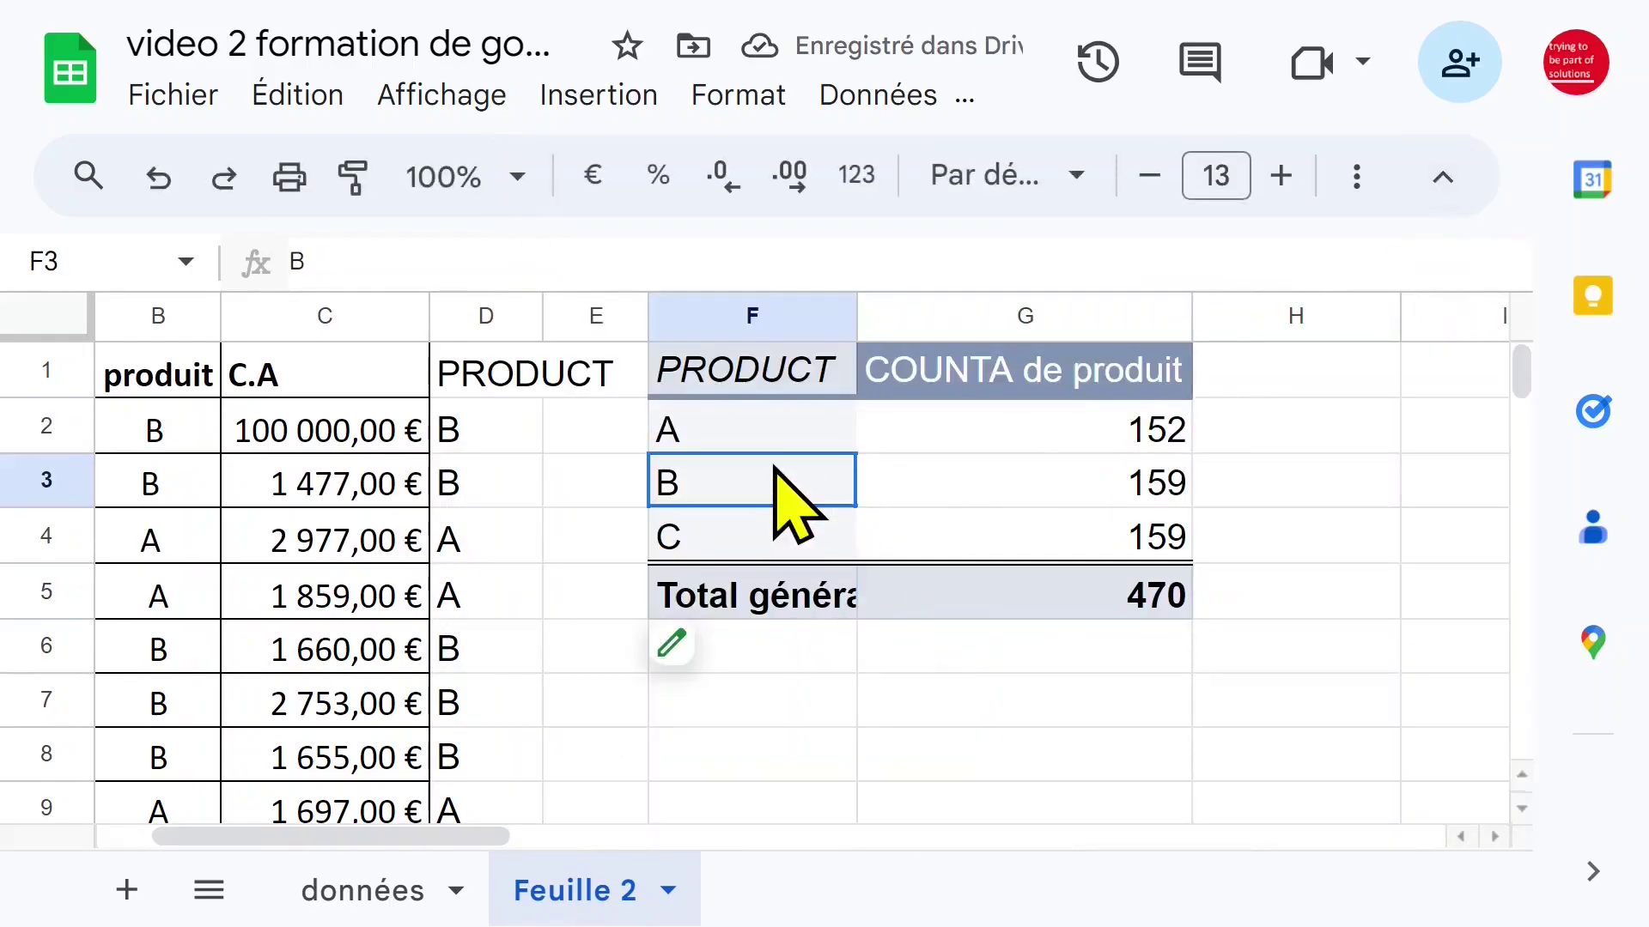
click(820, 526)
click(778, 443)
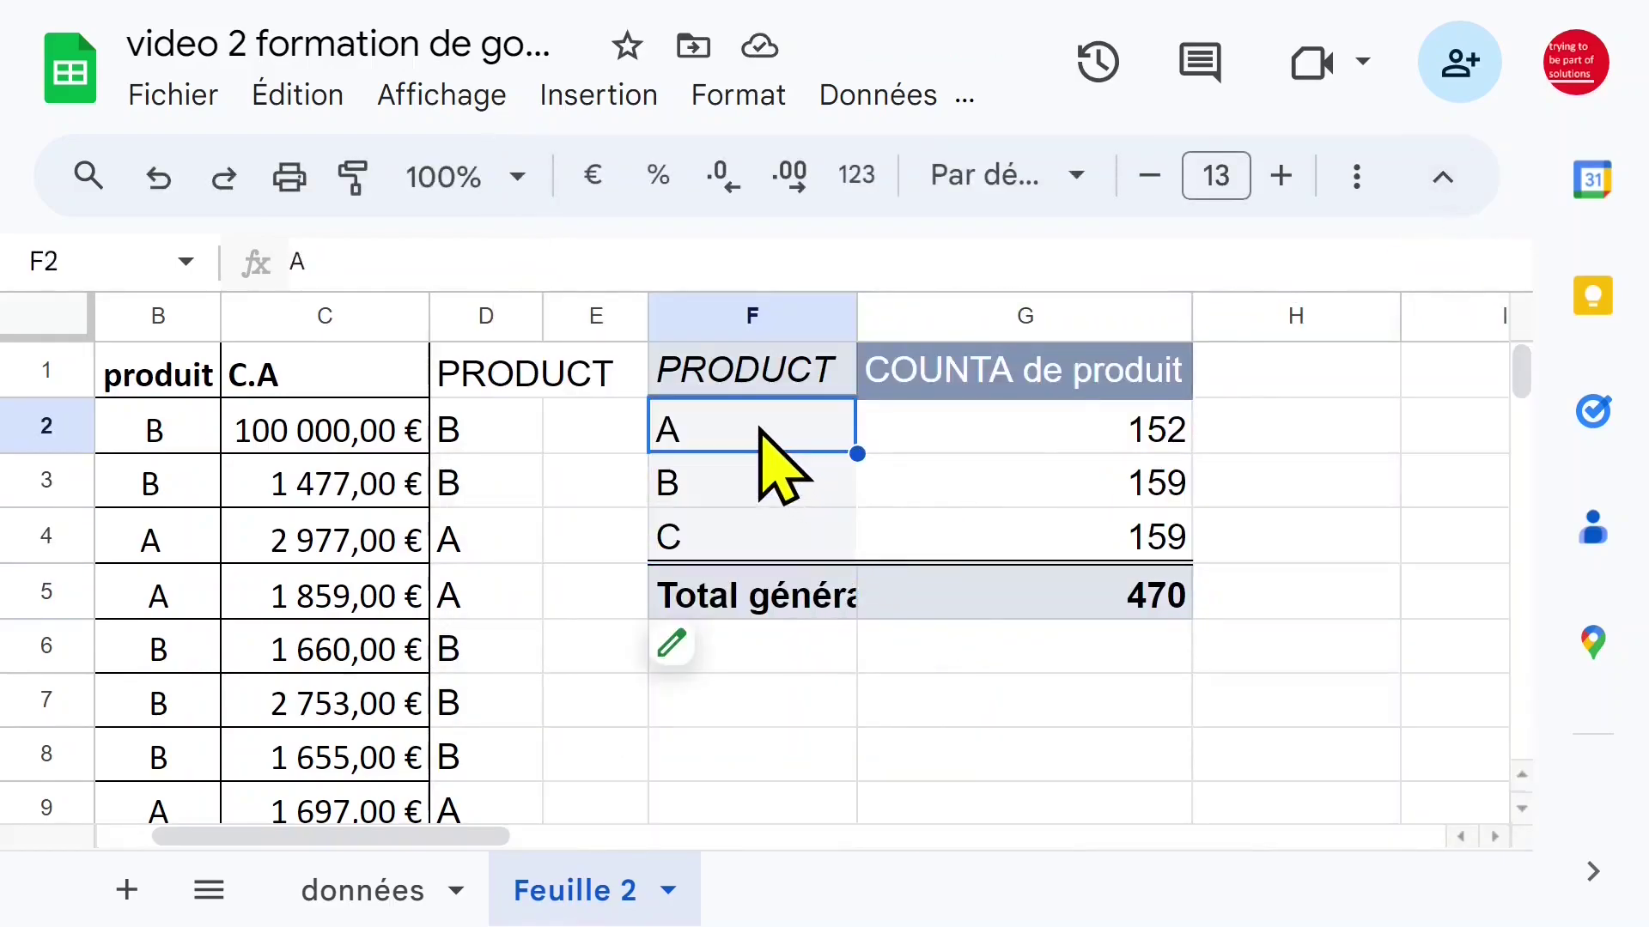
Fit column D's width to the PRODUCT header and fill cells D1:D471 with light green
click(485, 386)
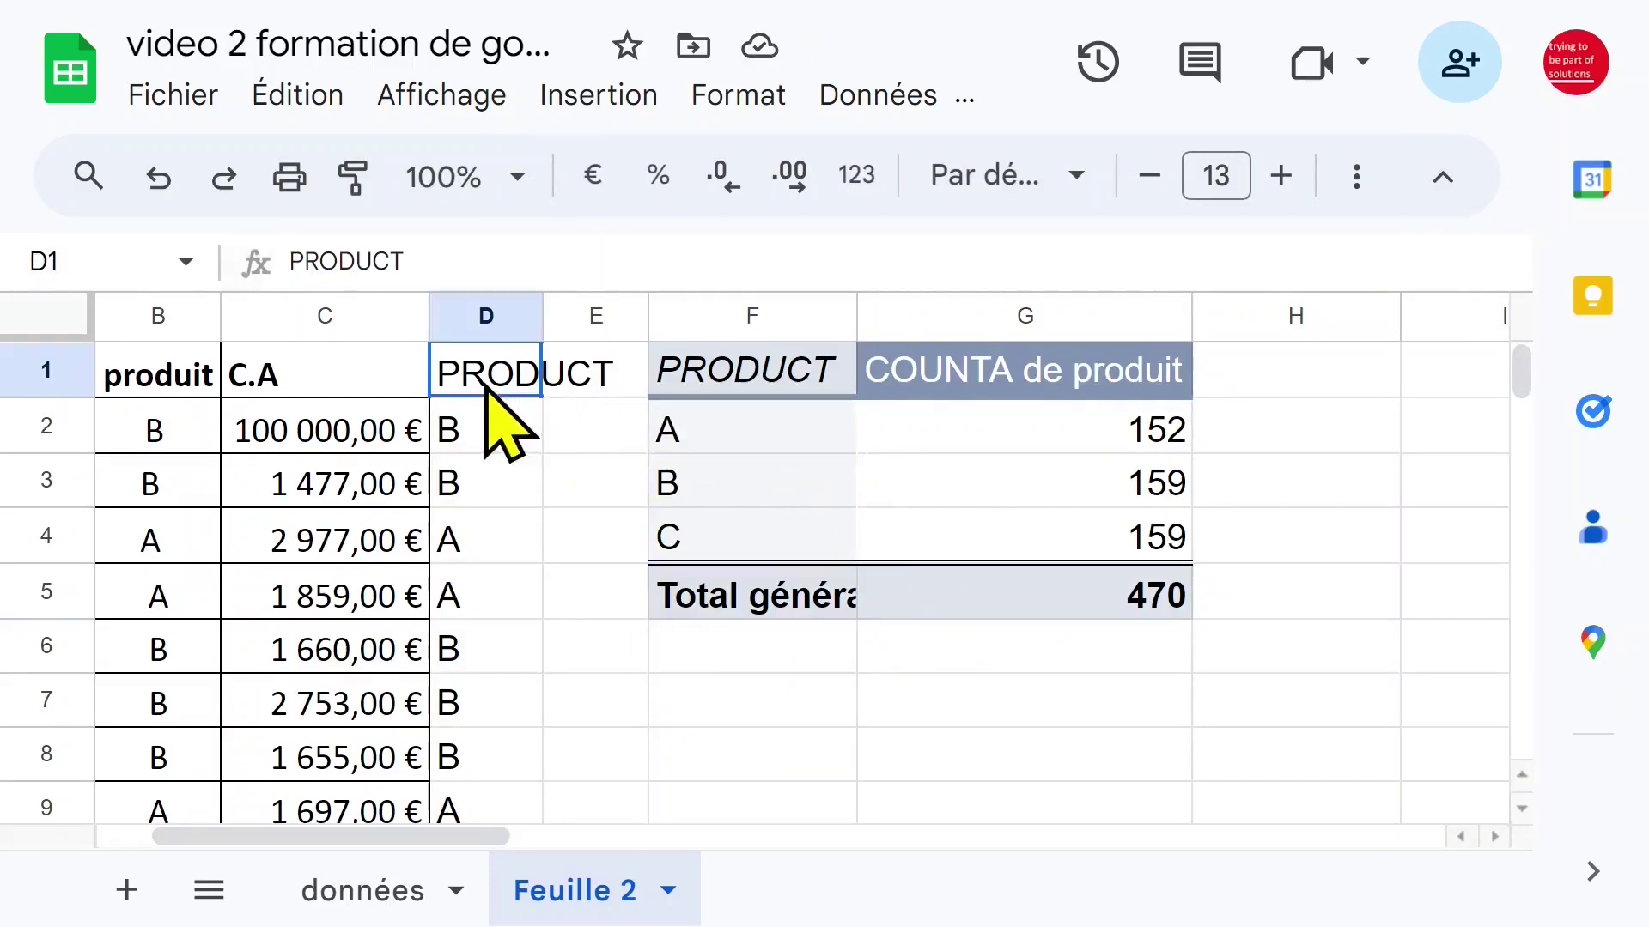
double_click(542, 327)
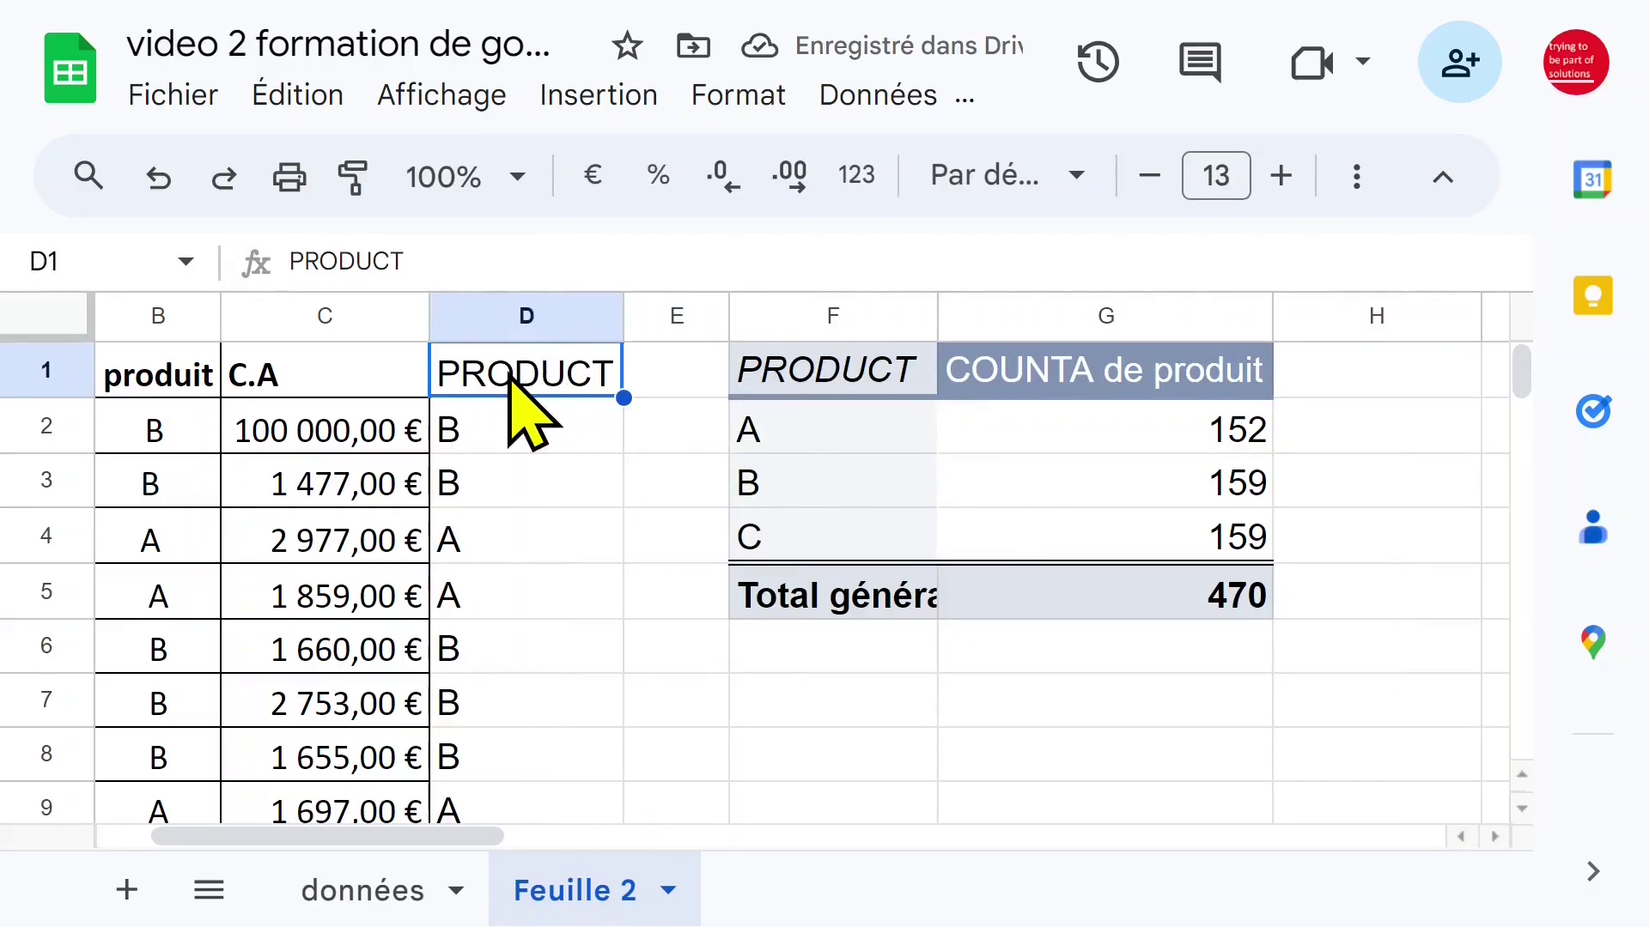
key(ctrl+shift+Down)
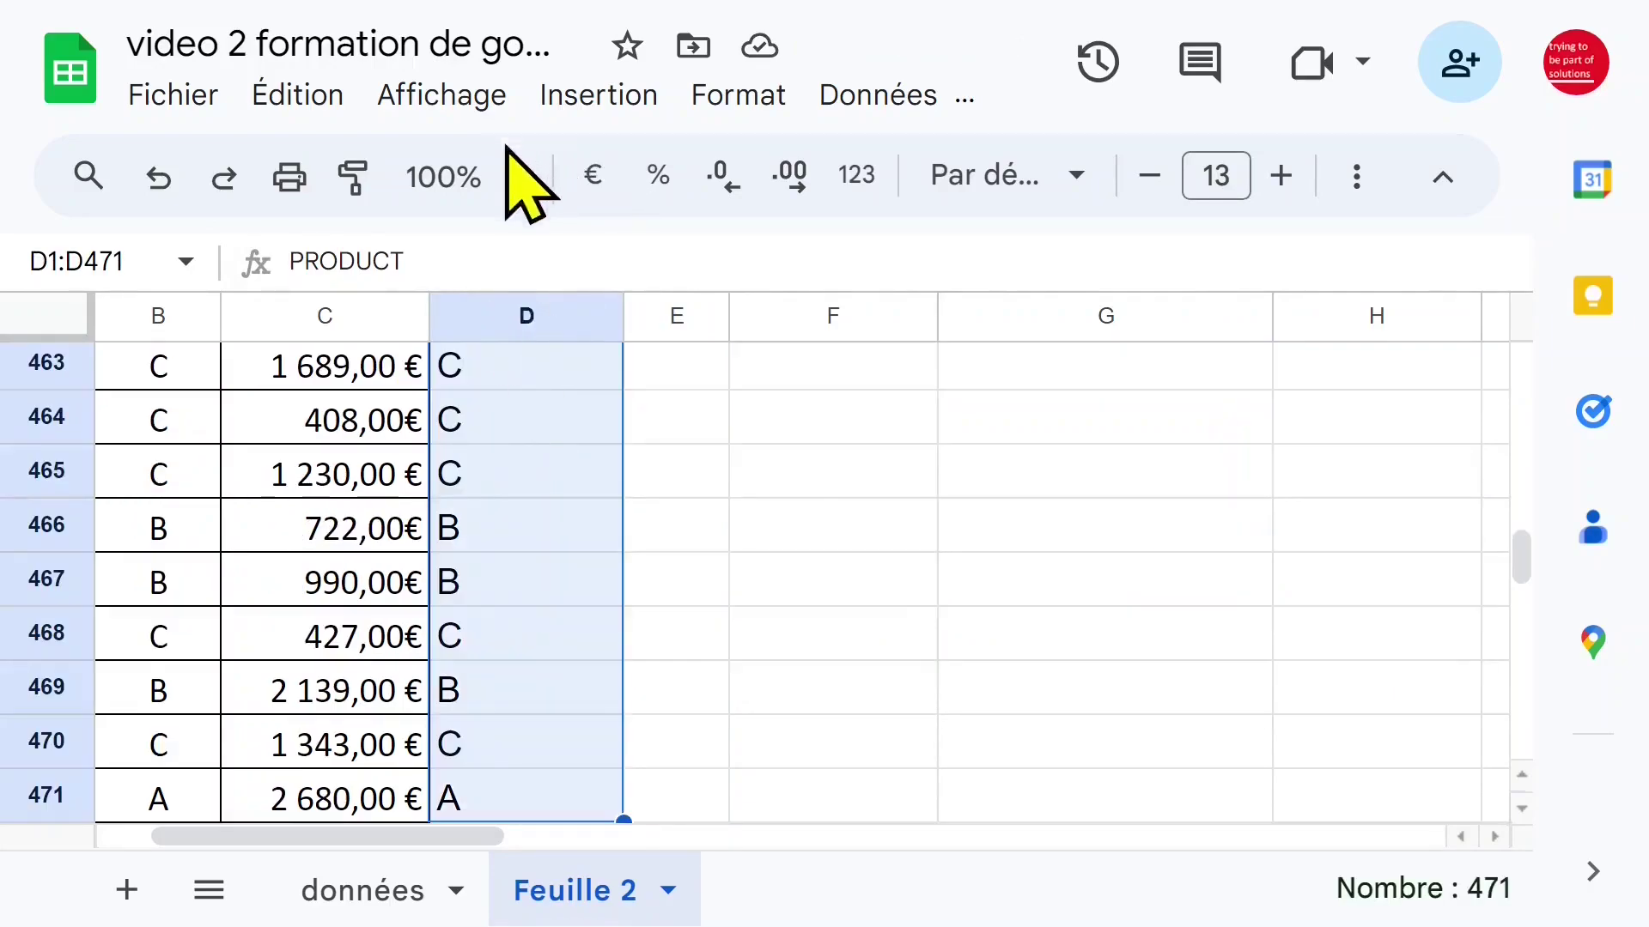
click(1357, 180)
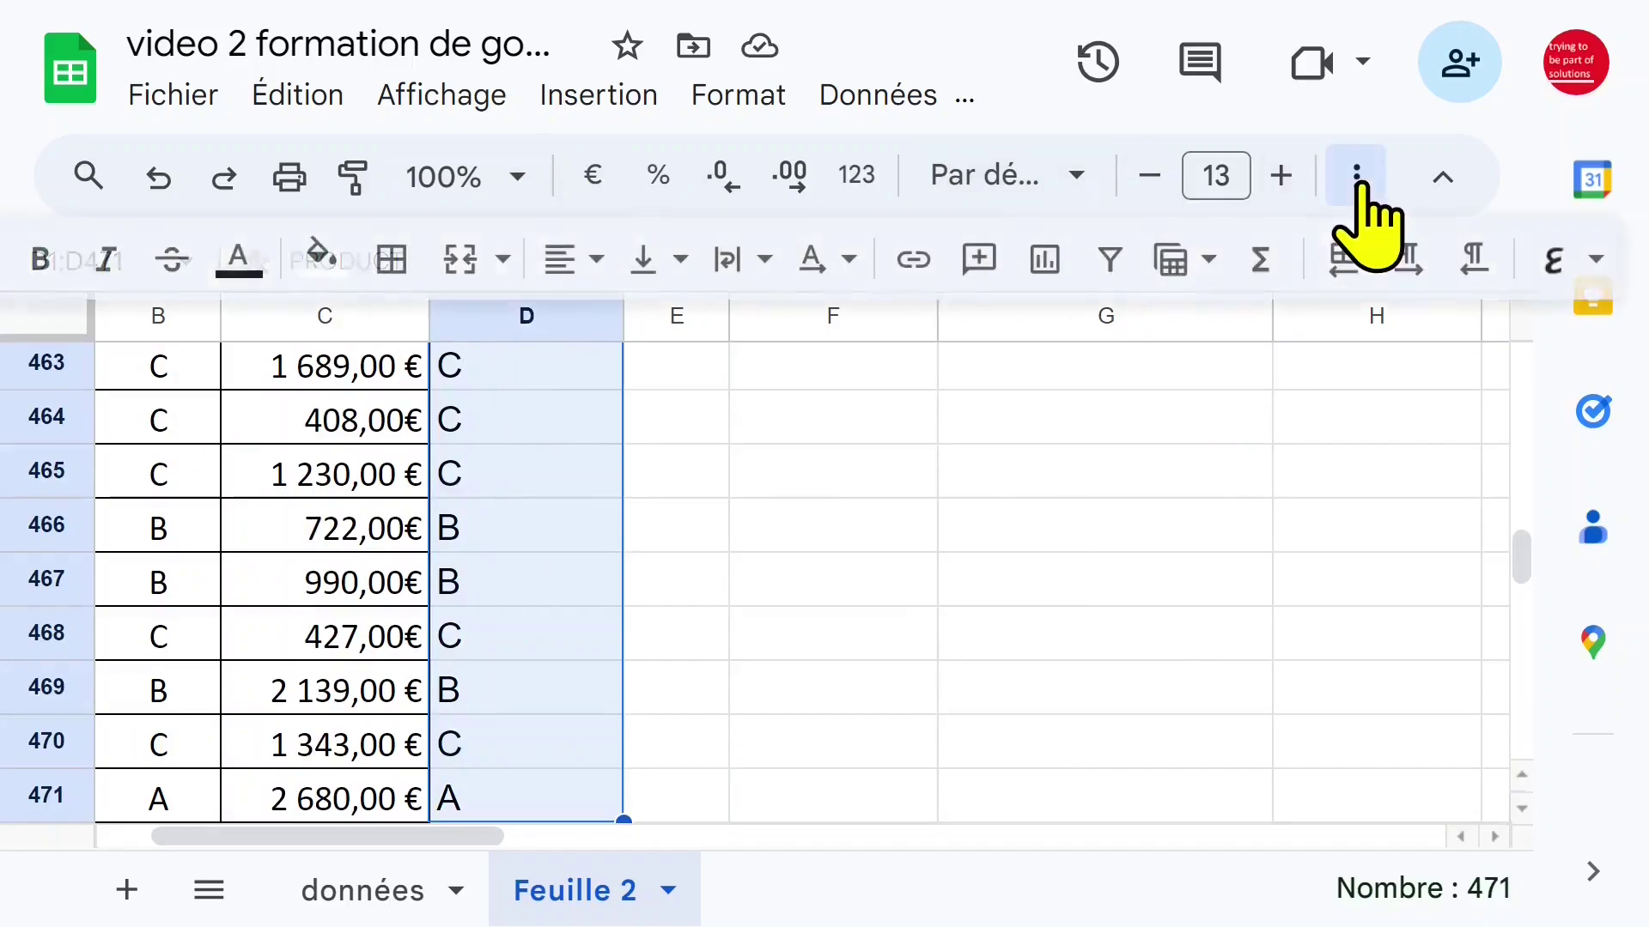
click(322, 256)
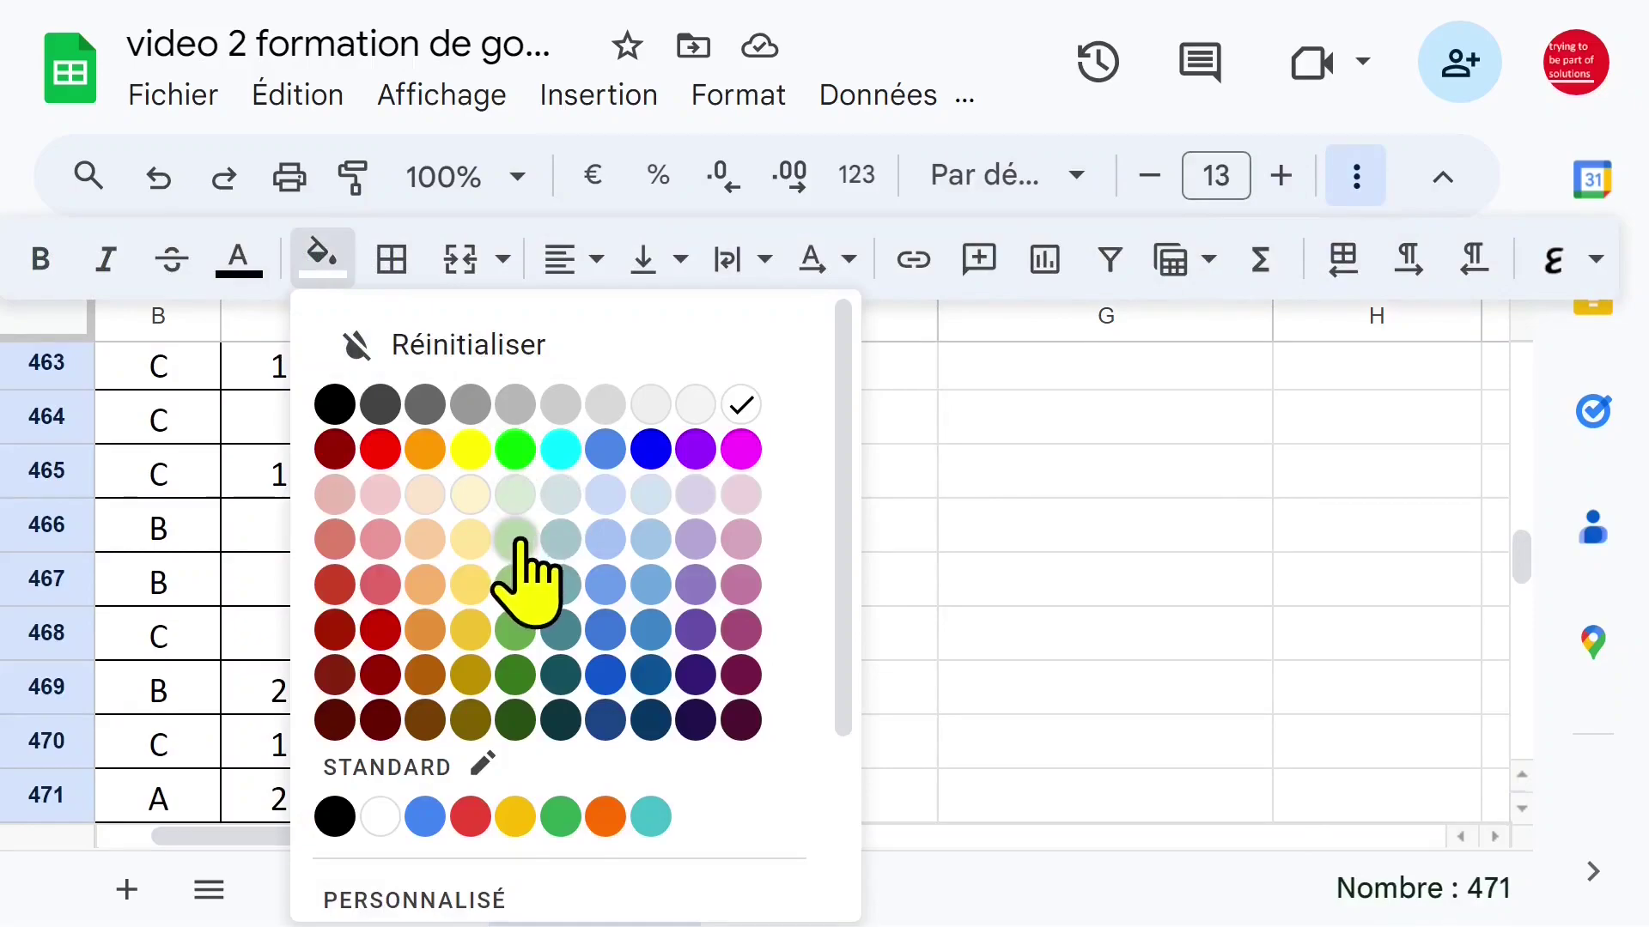
click(520, 500)
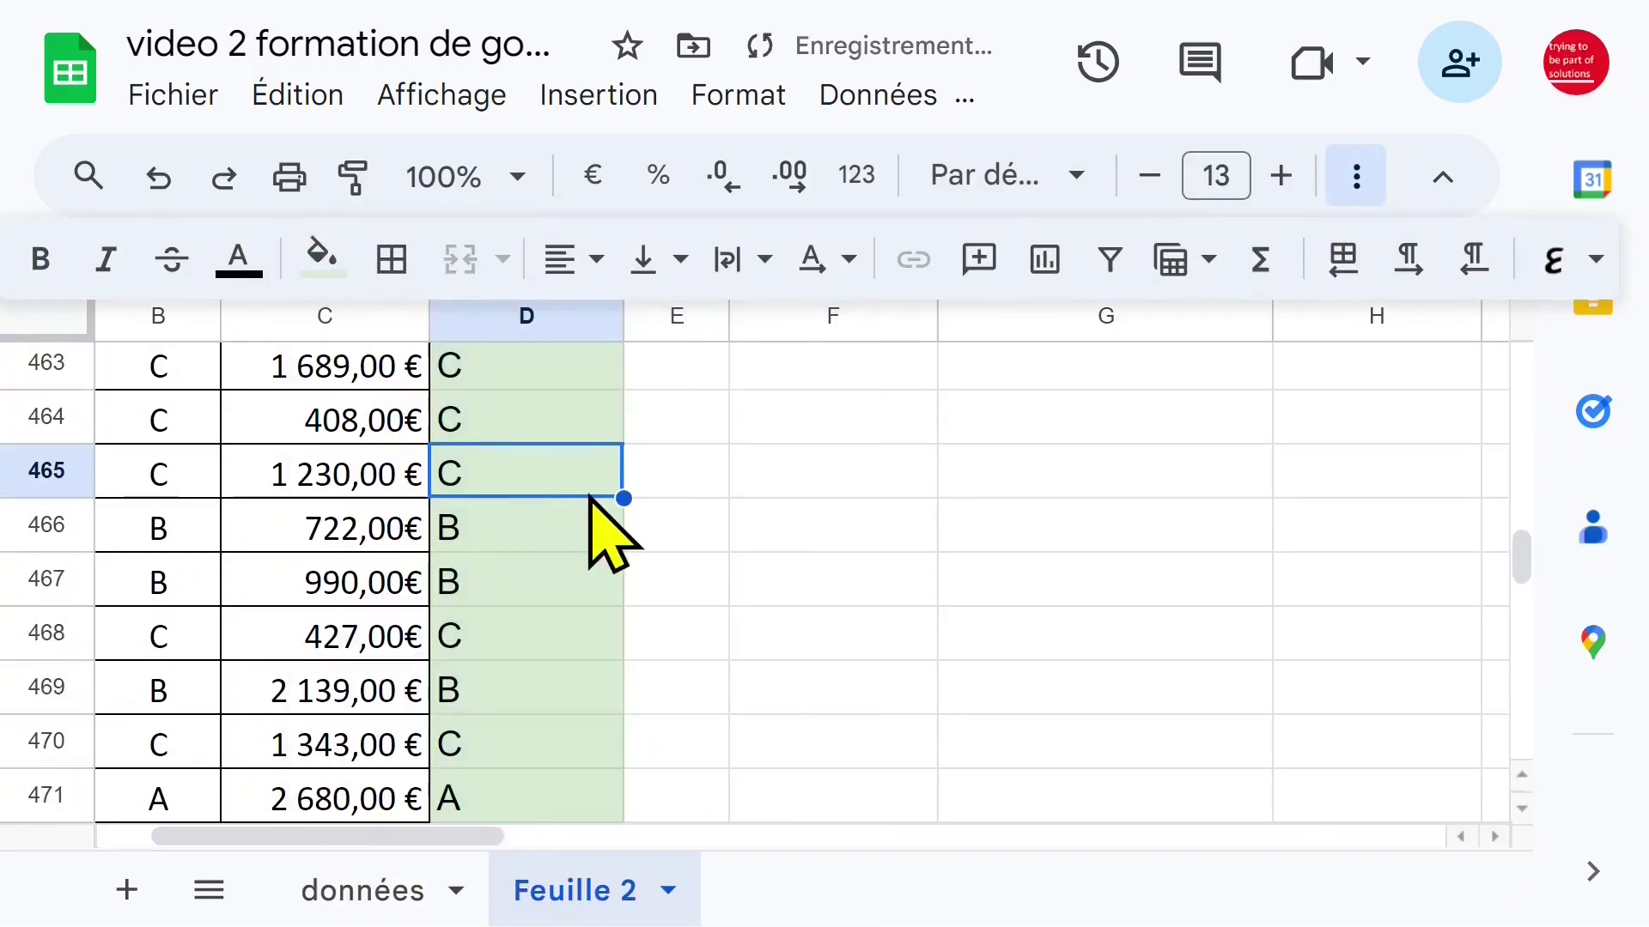
Fill the date column from A1 to A471 with the same light green
key(ctrl+Up)
key(Left)
key(Left)
key(Left)
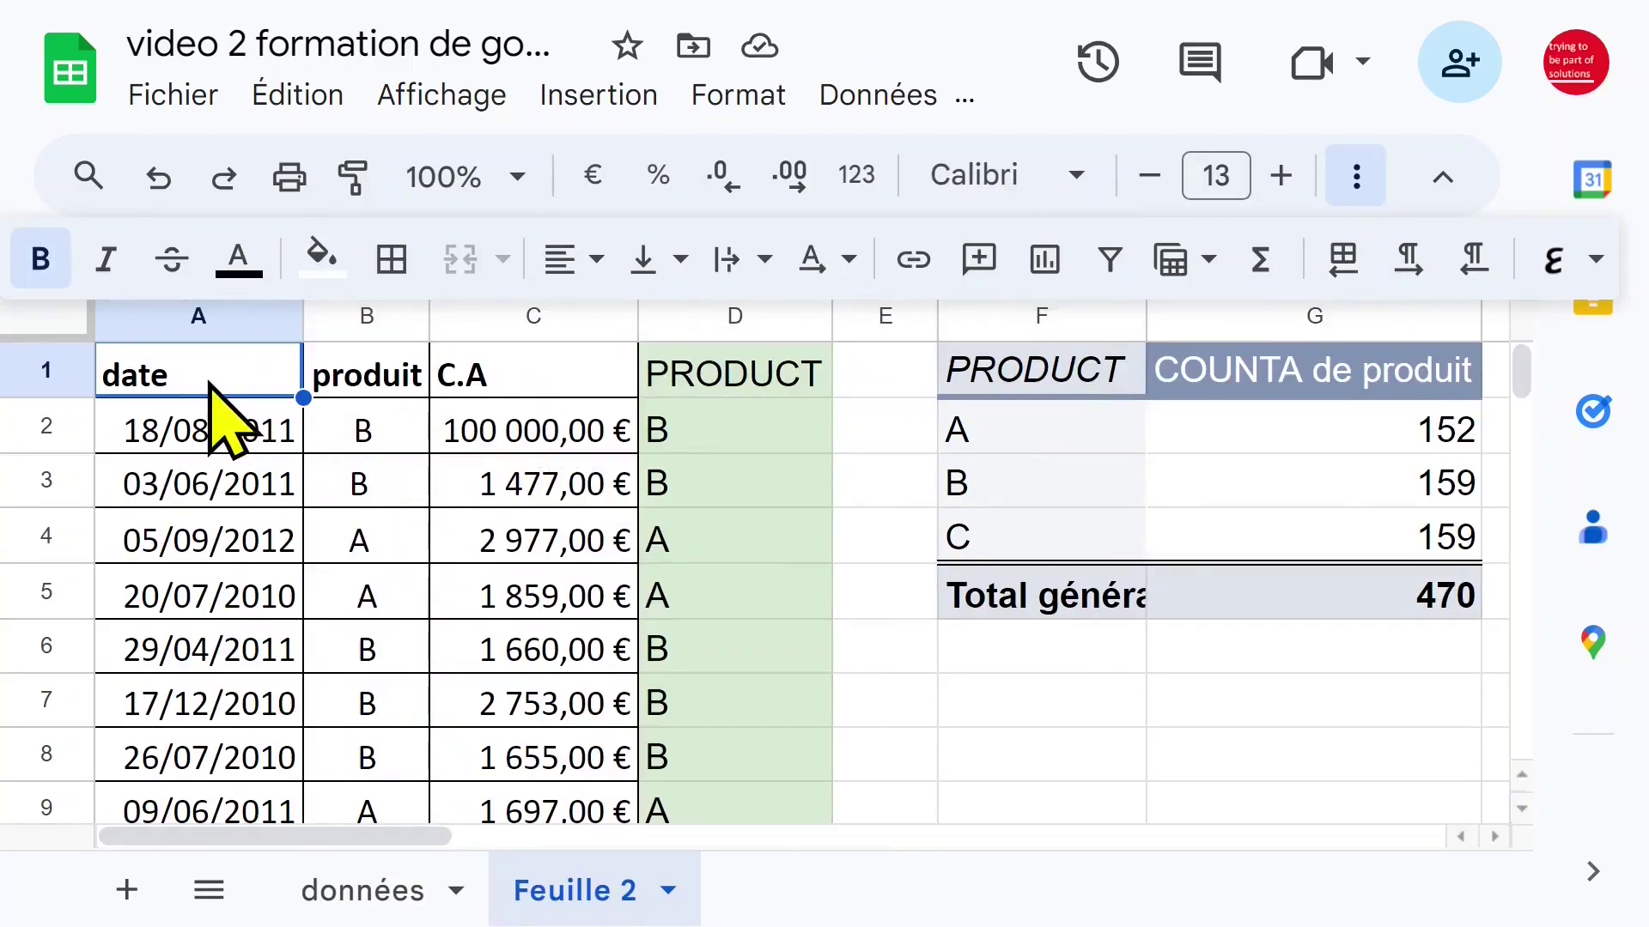
key(ctrl+shift+Down)
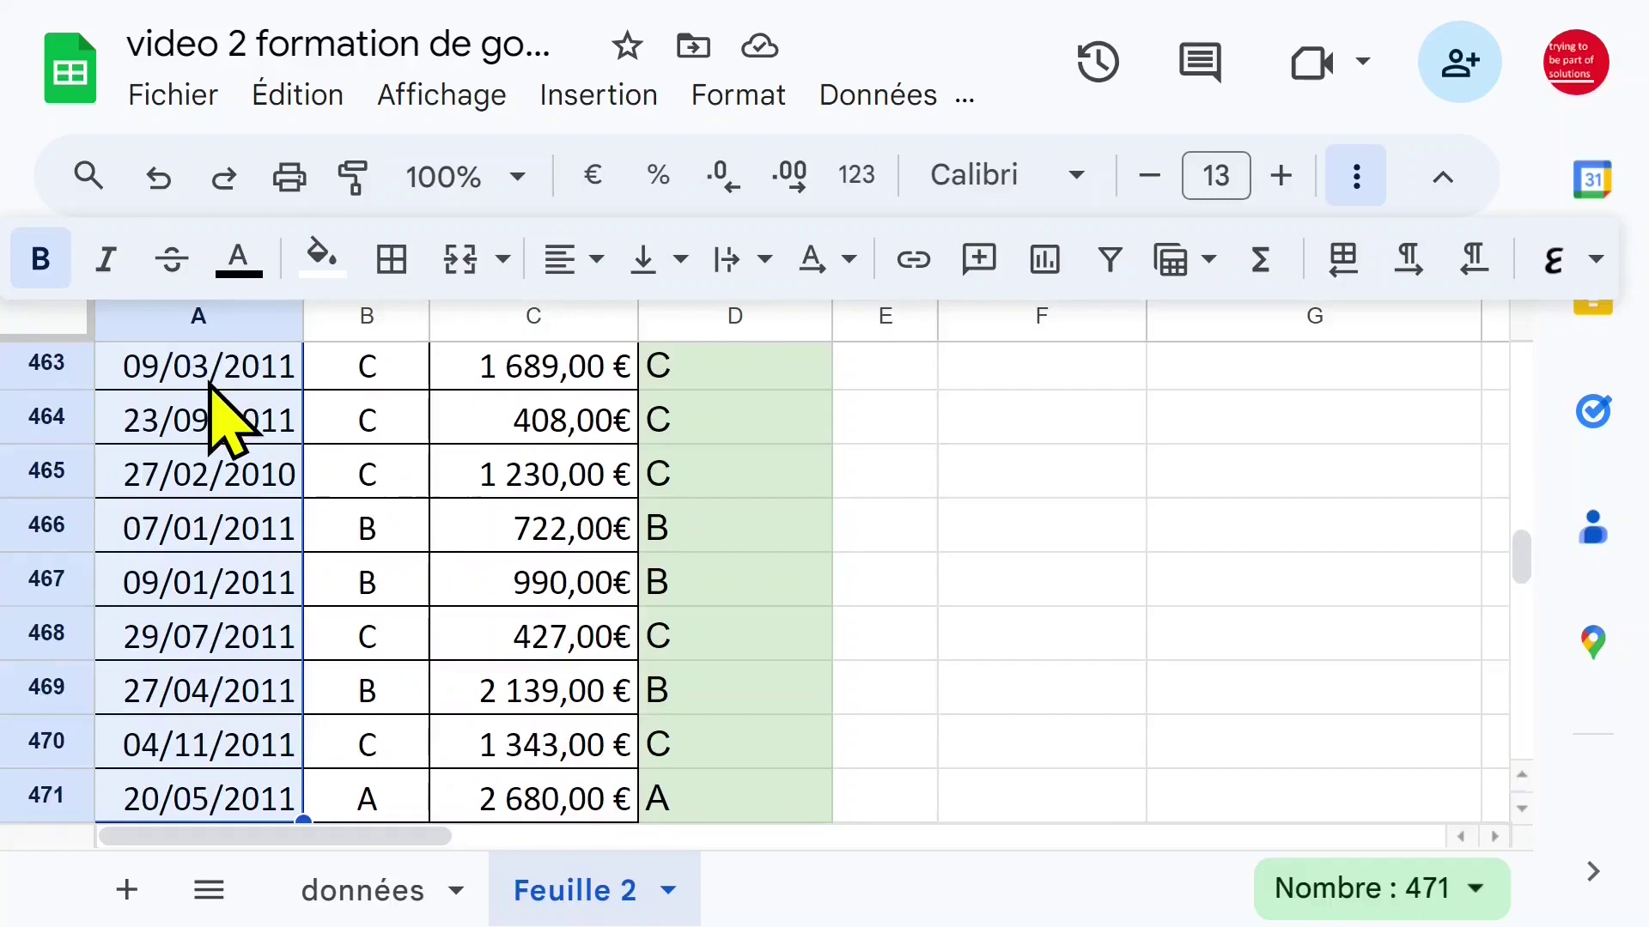
click(331, 259)
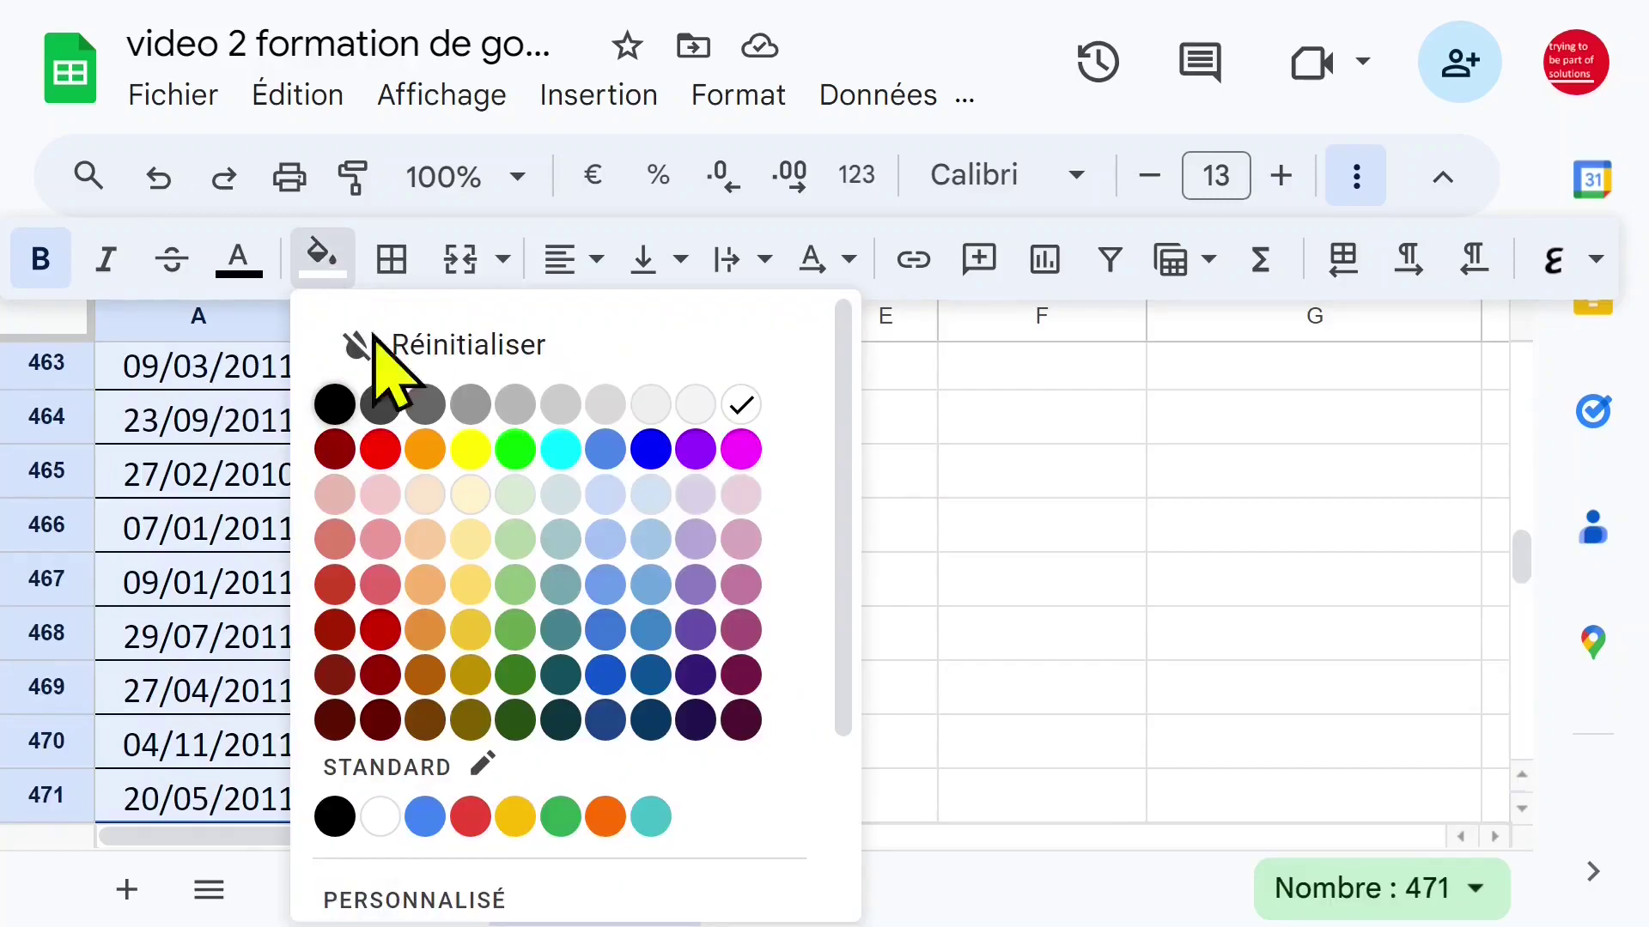
click(515, 496)
click(528, 428)
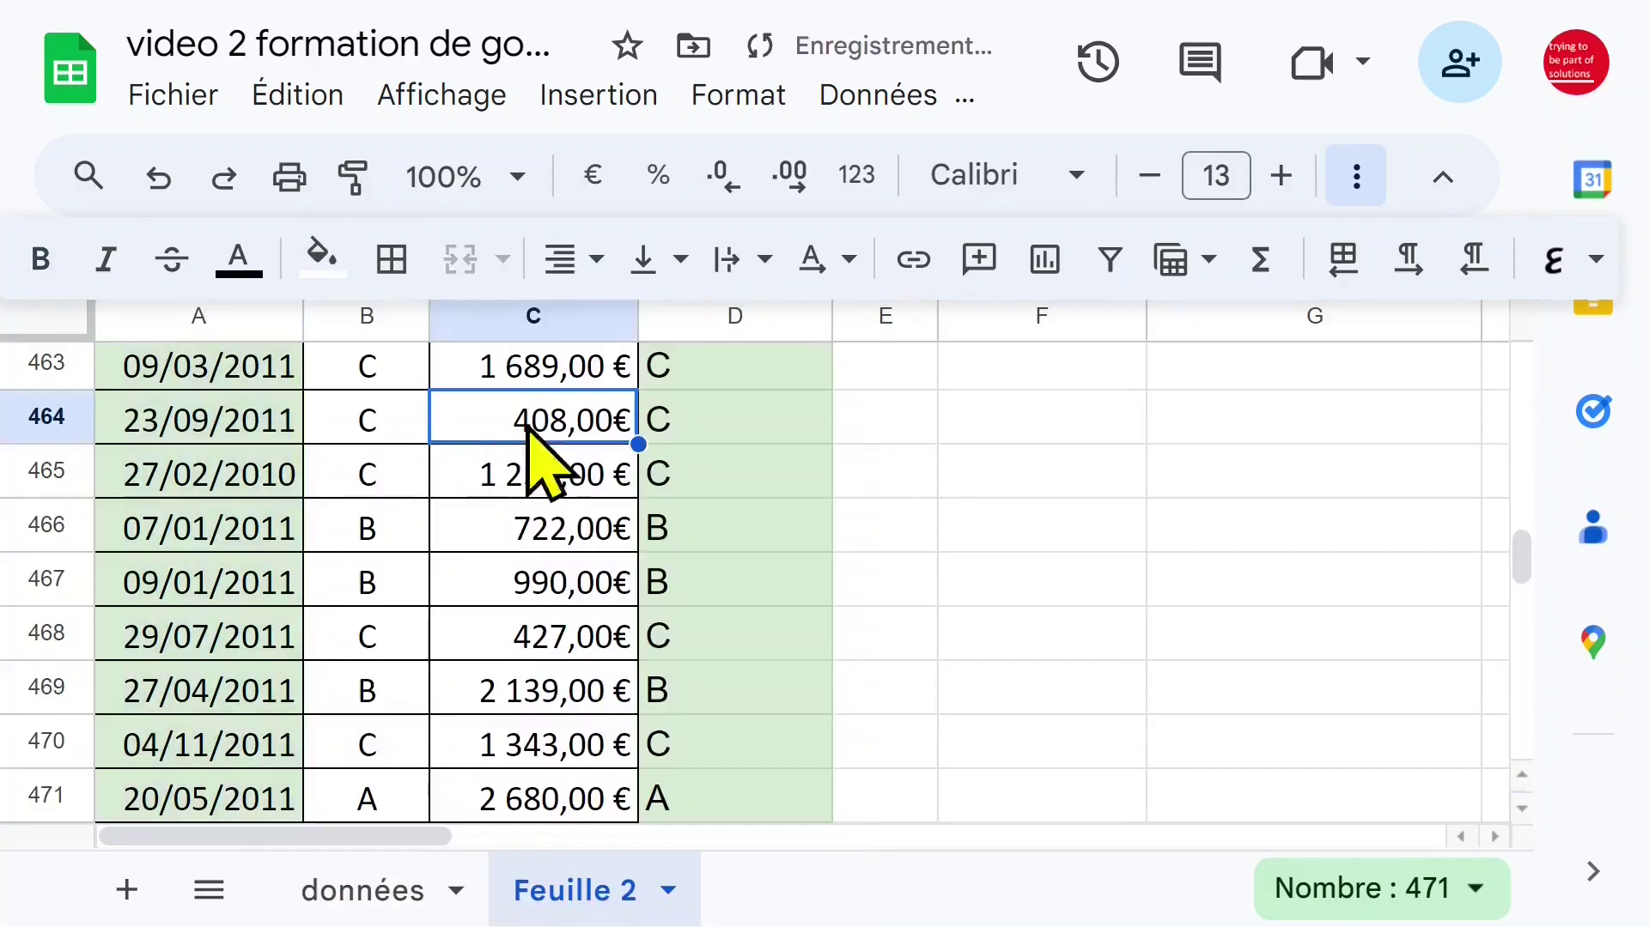
Fill the C.A column from C1 to C471 with the same light green
scroll(541, 433, up, 1)
click(554, 429)
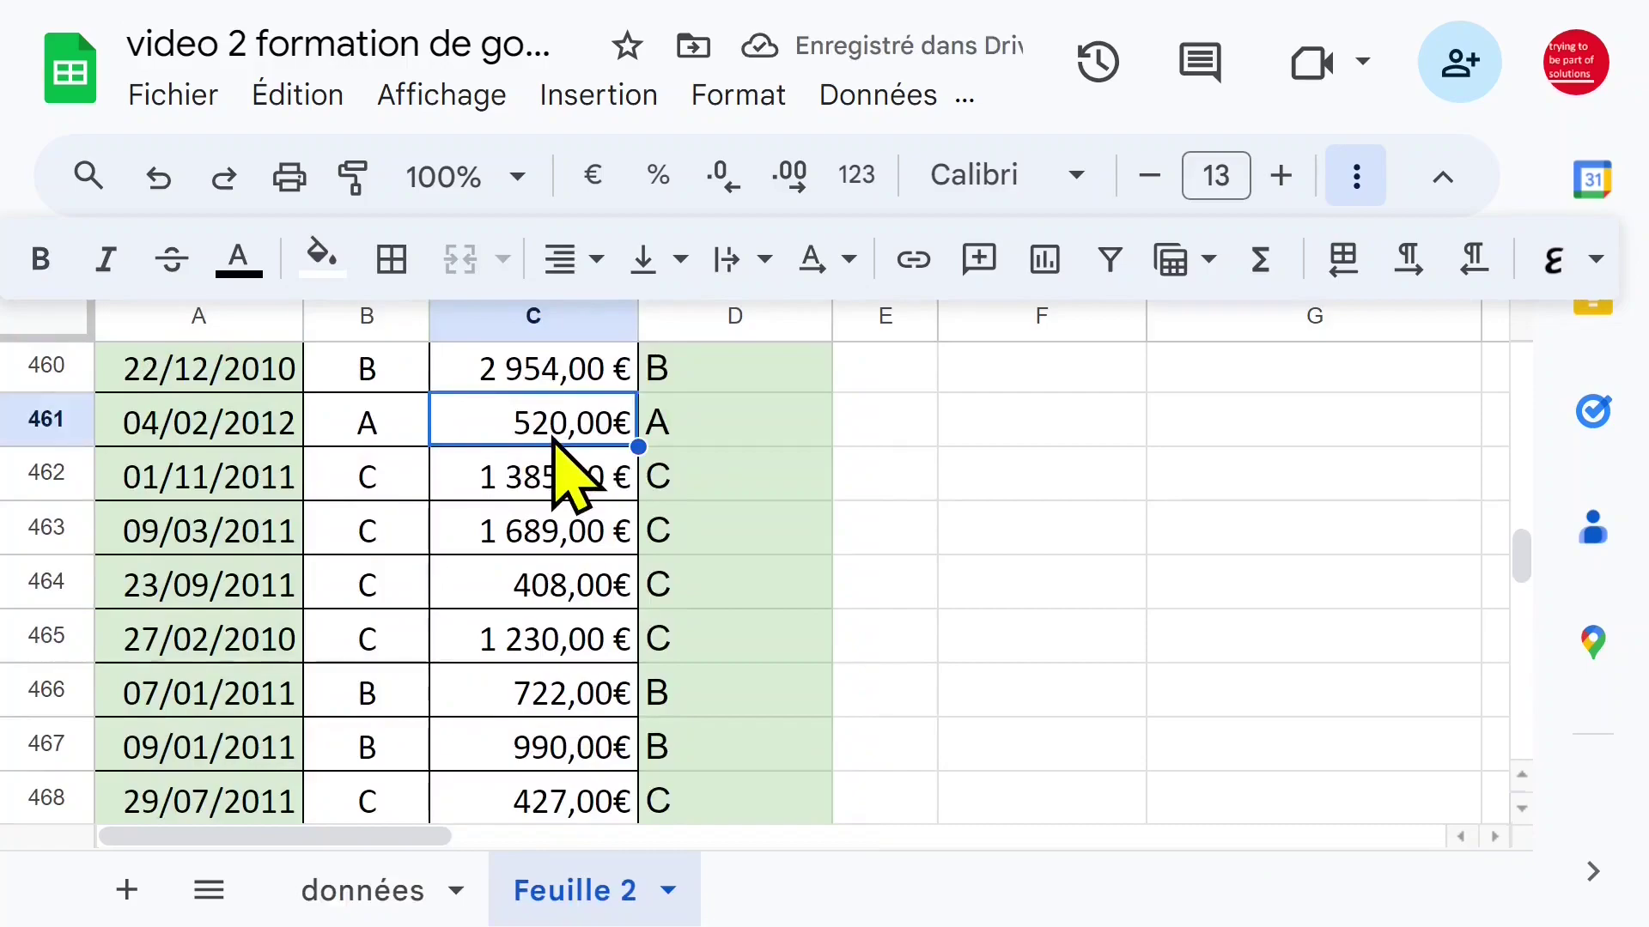
key(ctrl+Up)
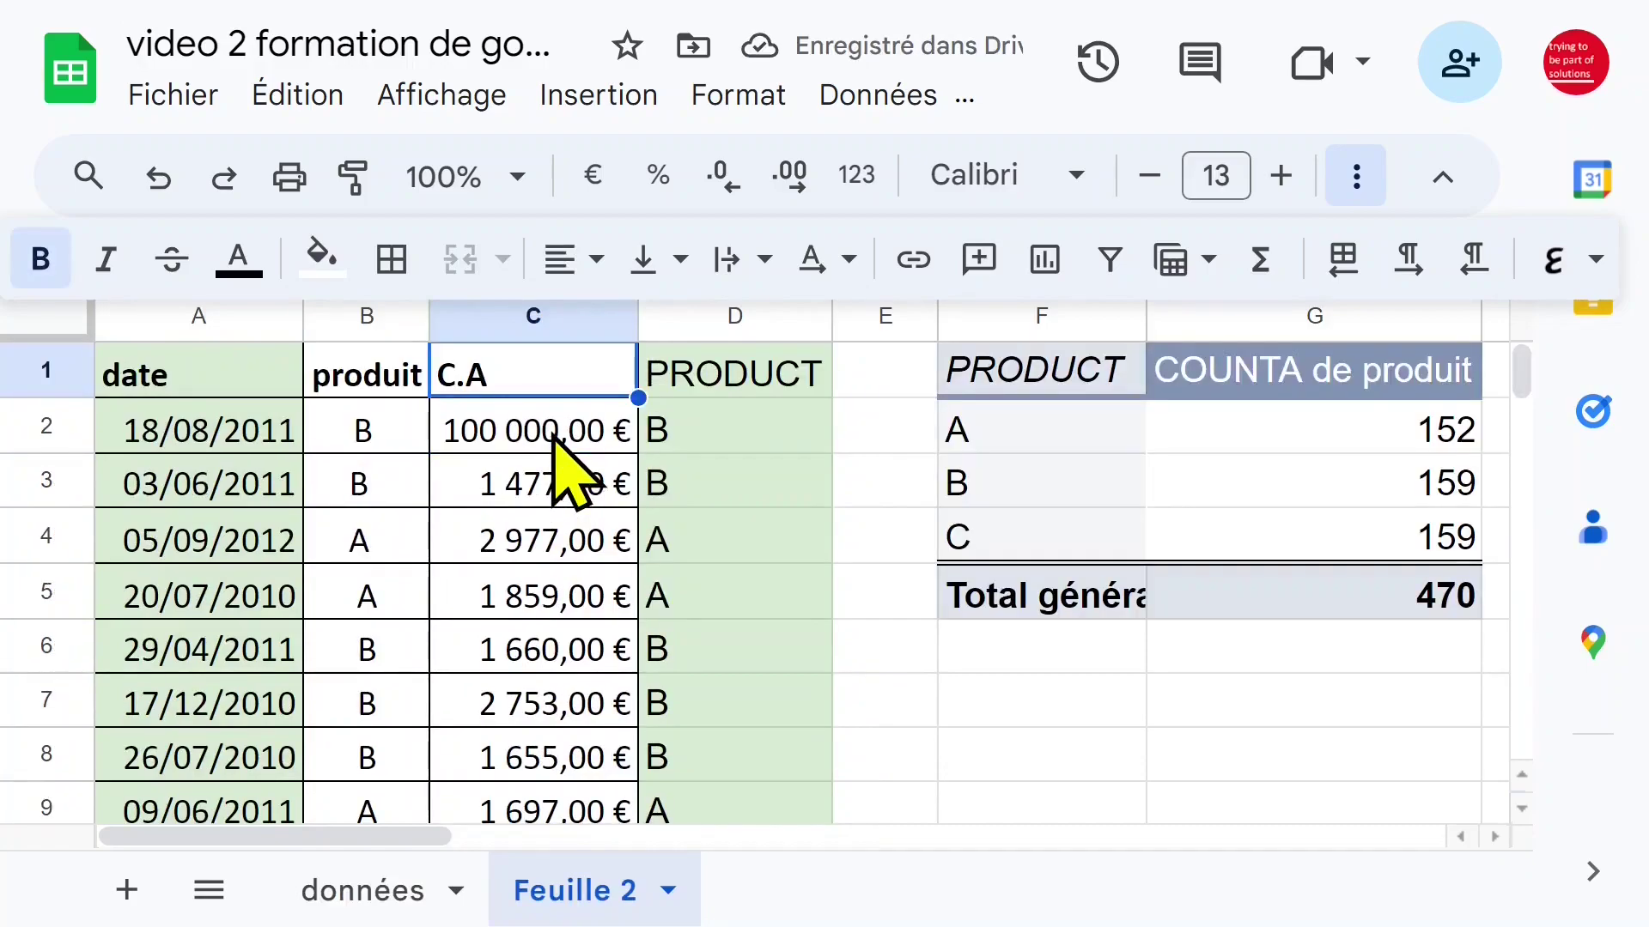
key(ctrl+shift+Down)
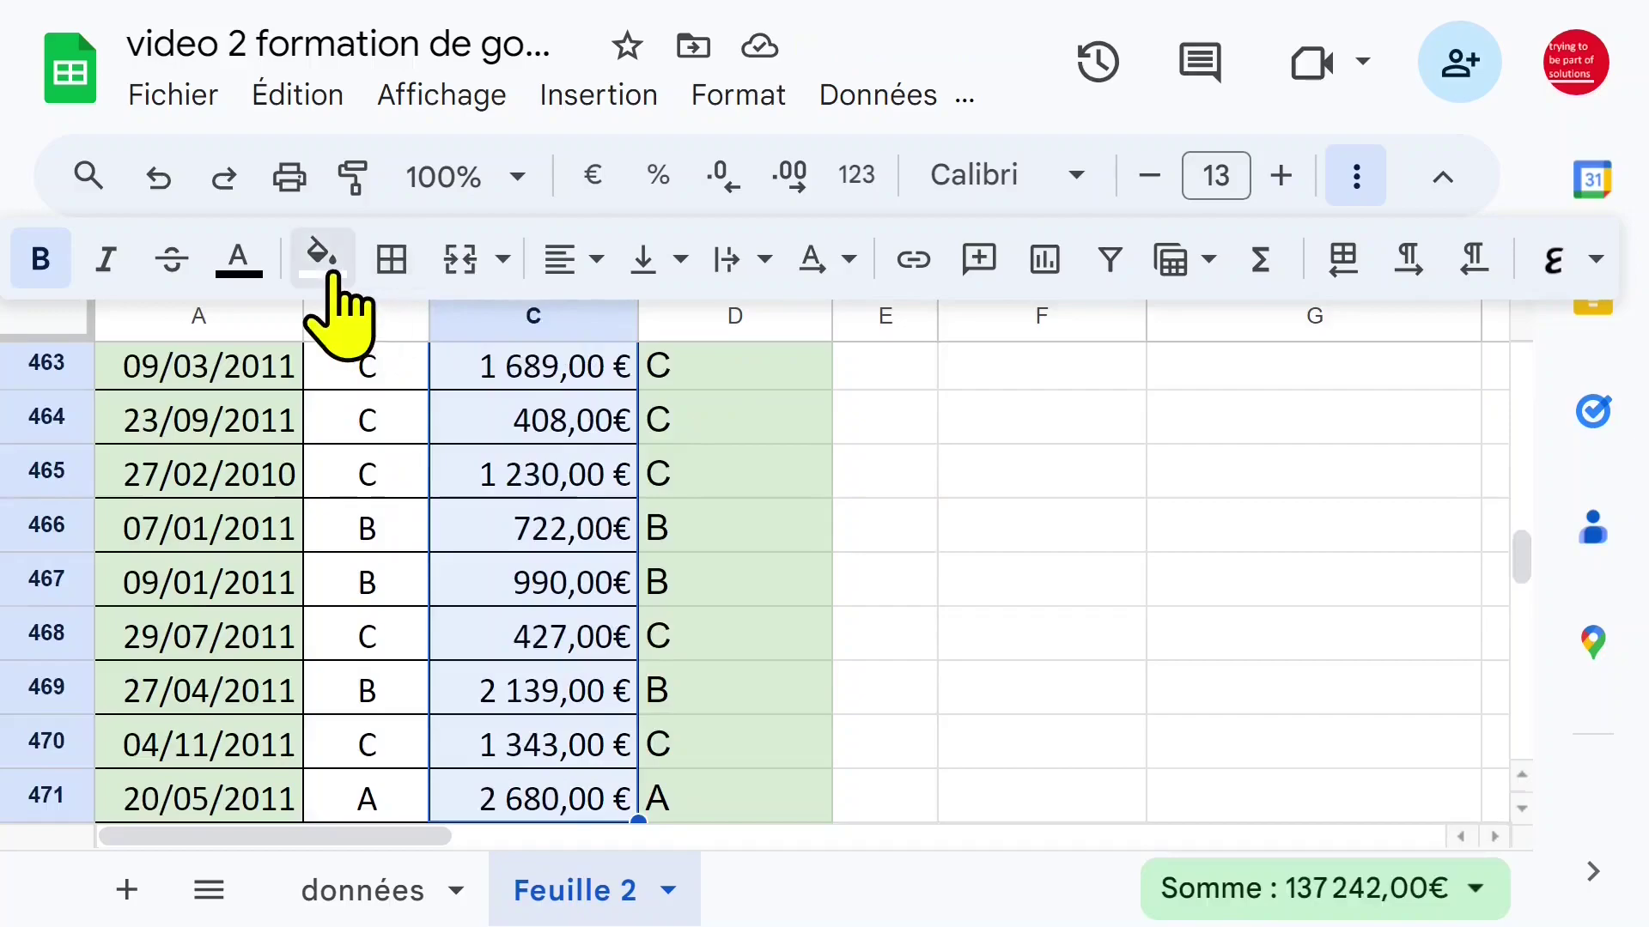
click(333, 273)
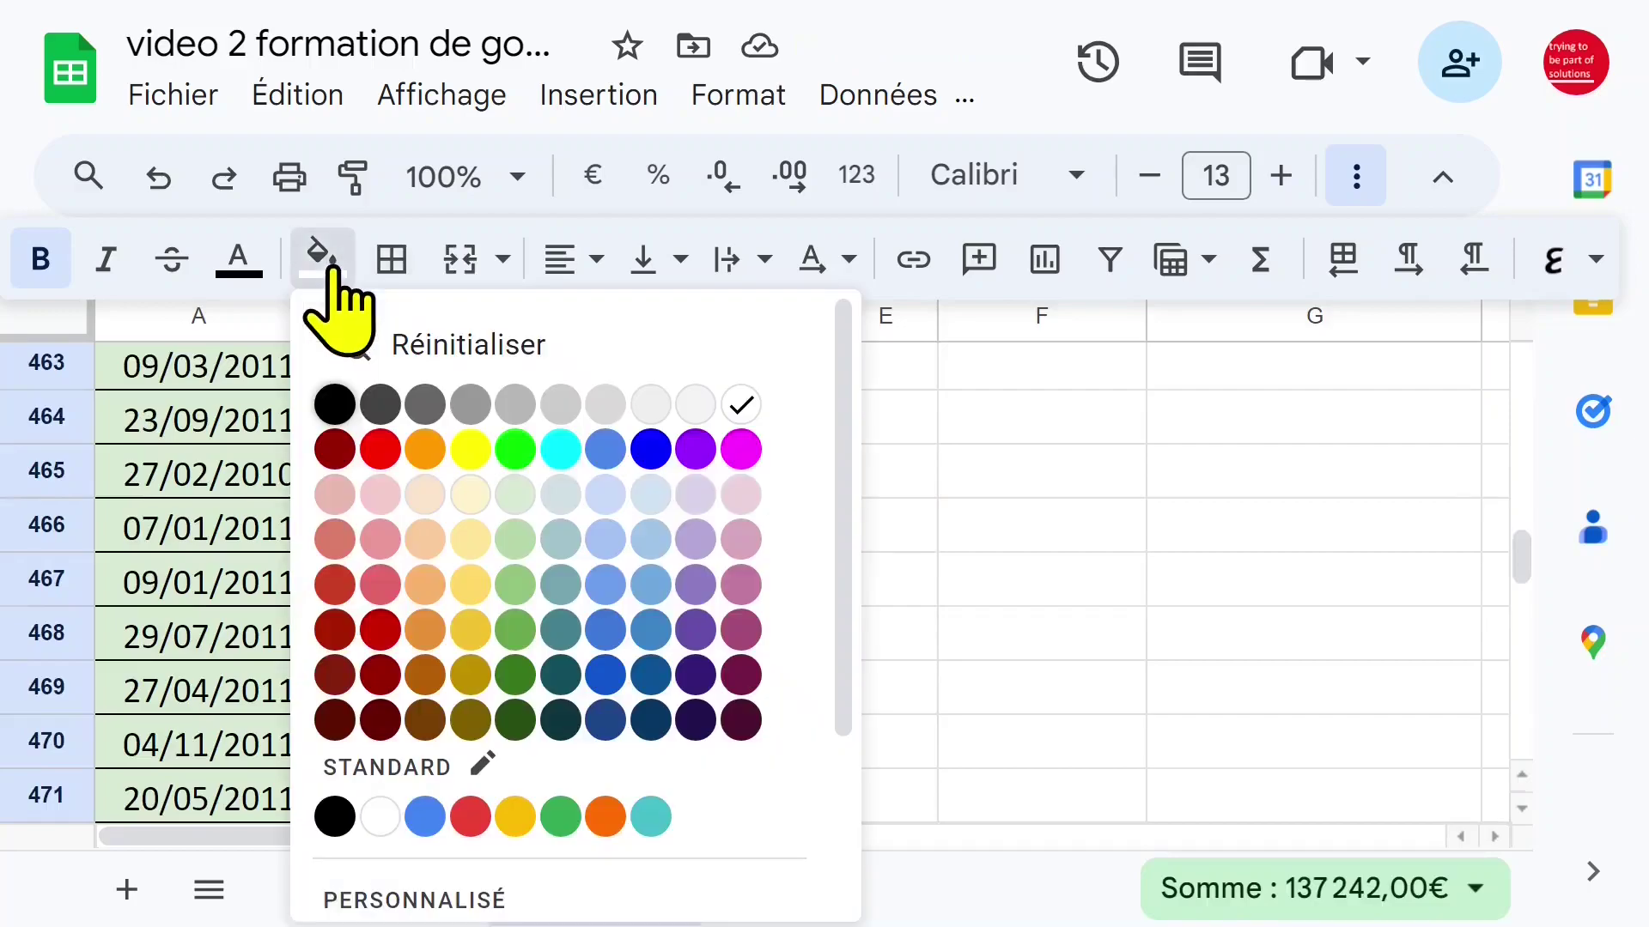
click(519, 500)
click(529, 470)
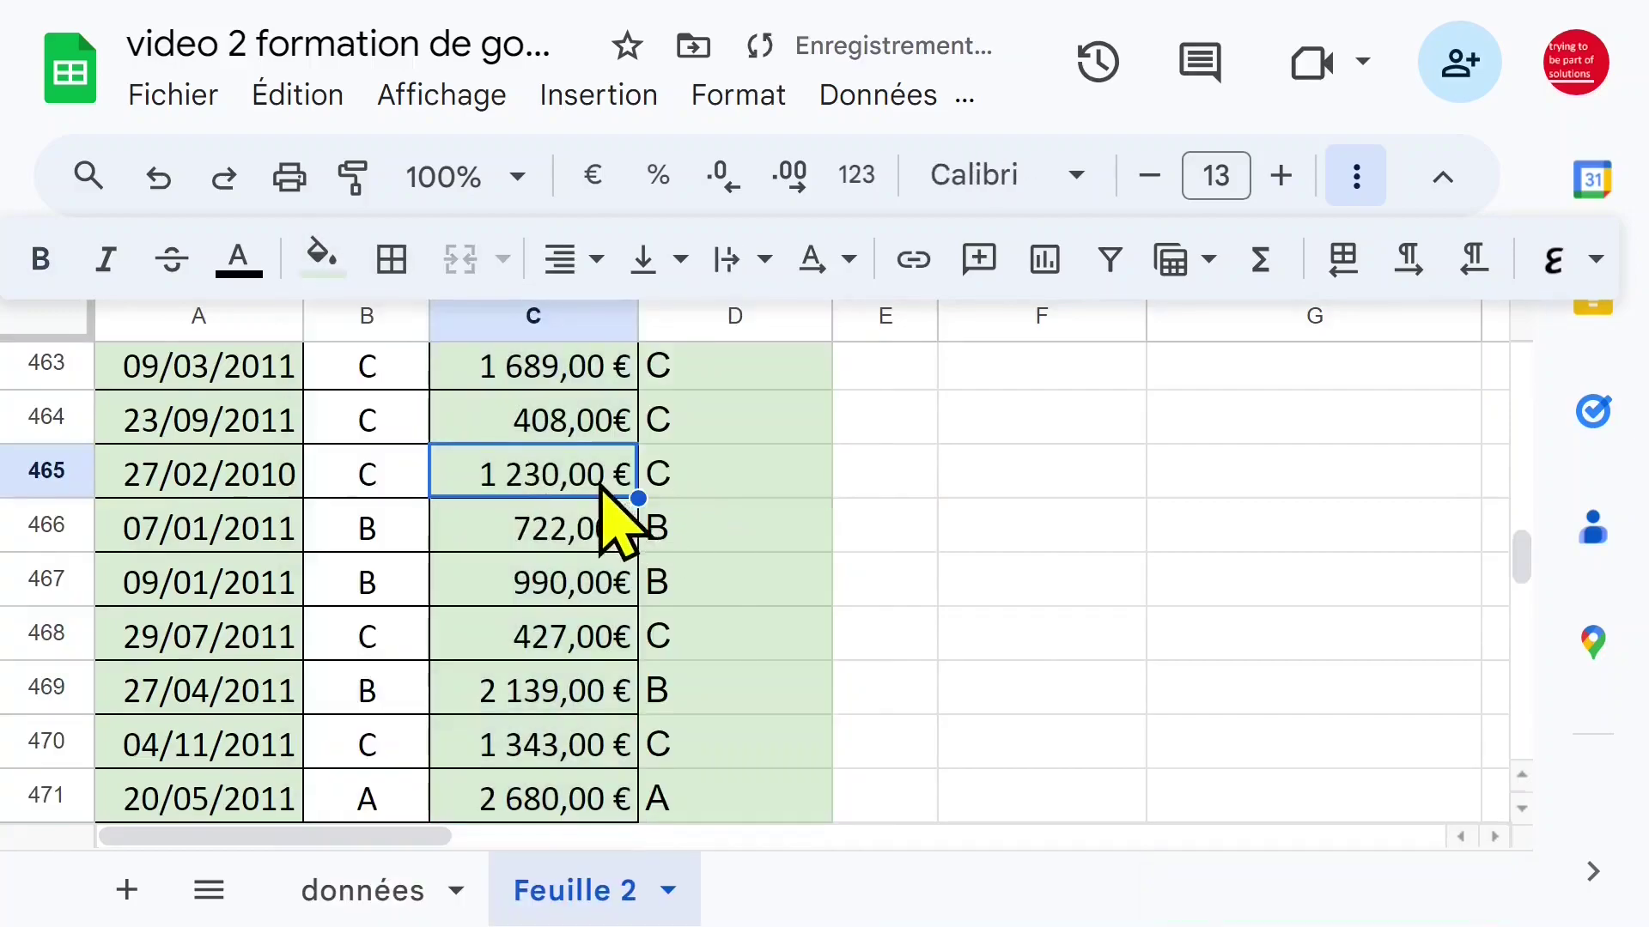
Clear the entire contents of the original produit column B
scroll(601, 488, up, 5)
click(567, 440)
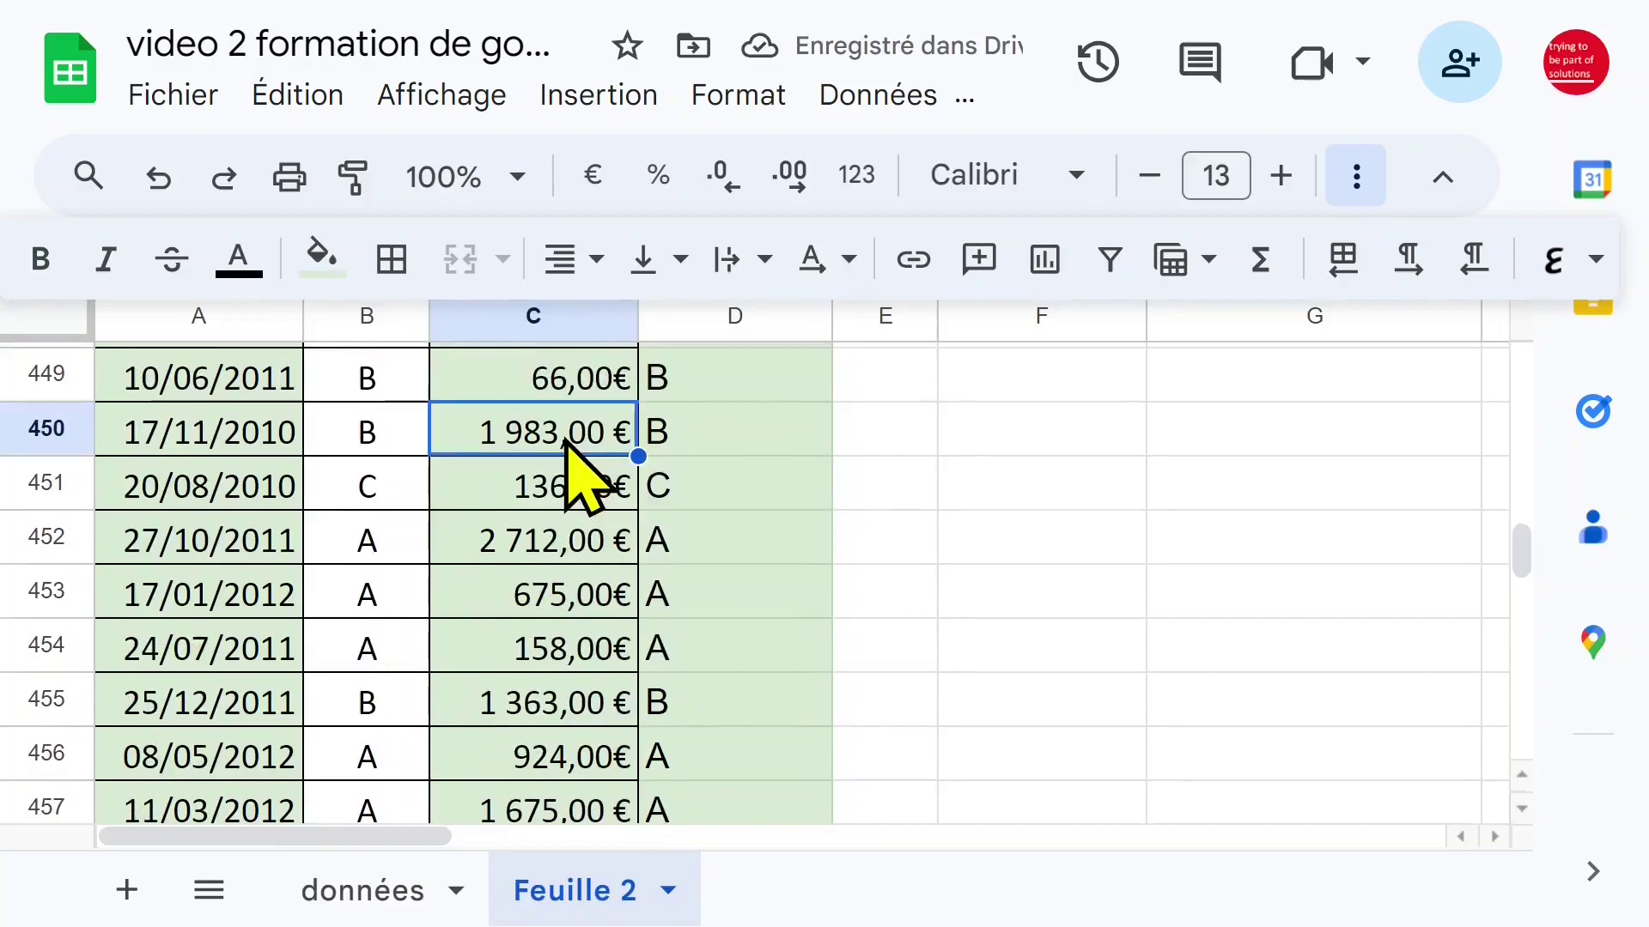
key(ctrl+Home)
click(754, 433)
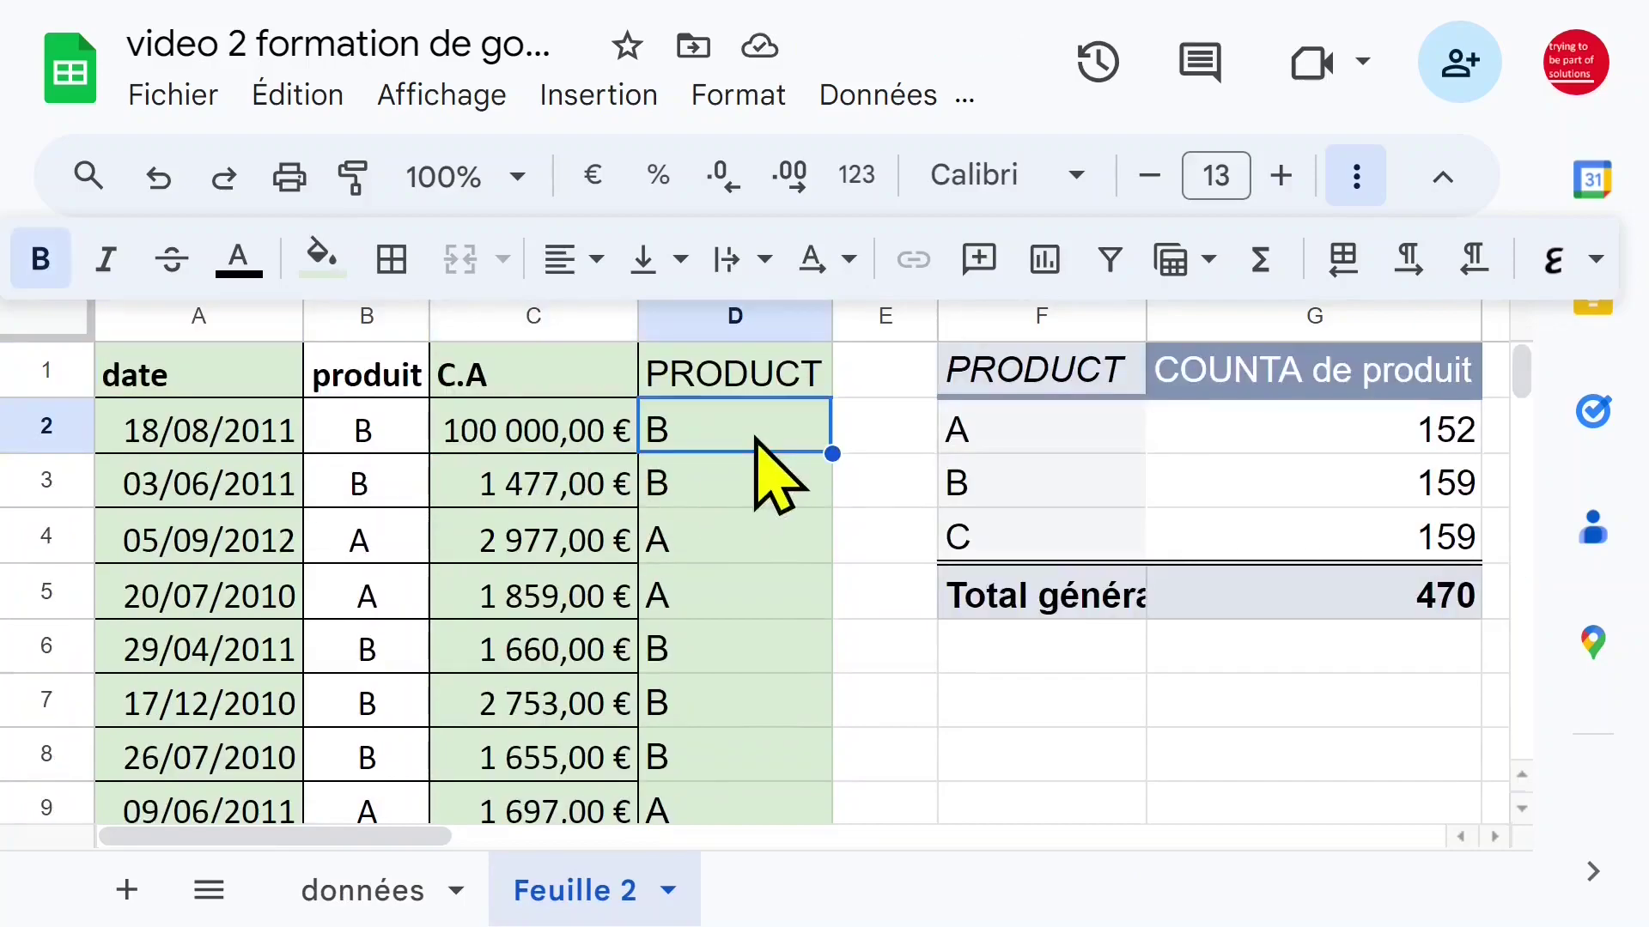
click(400, 433)
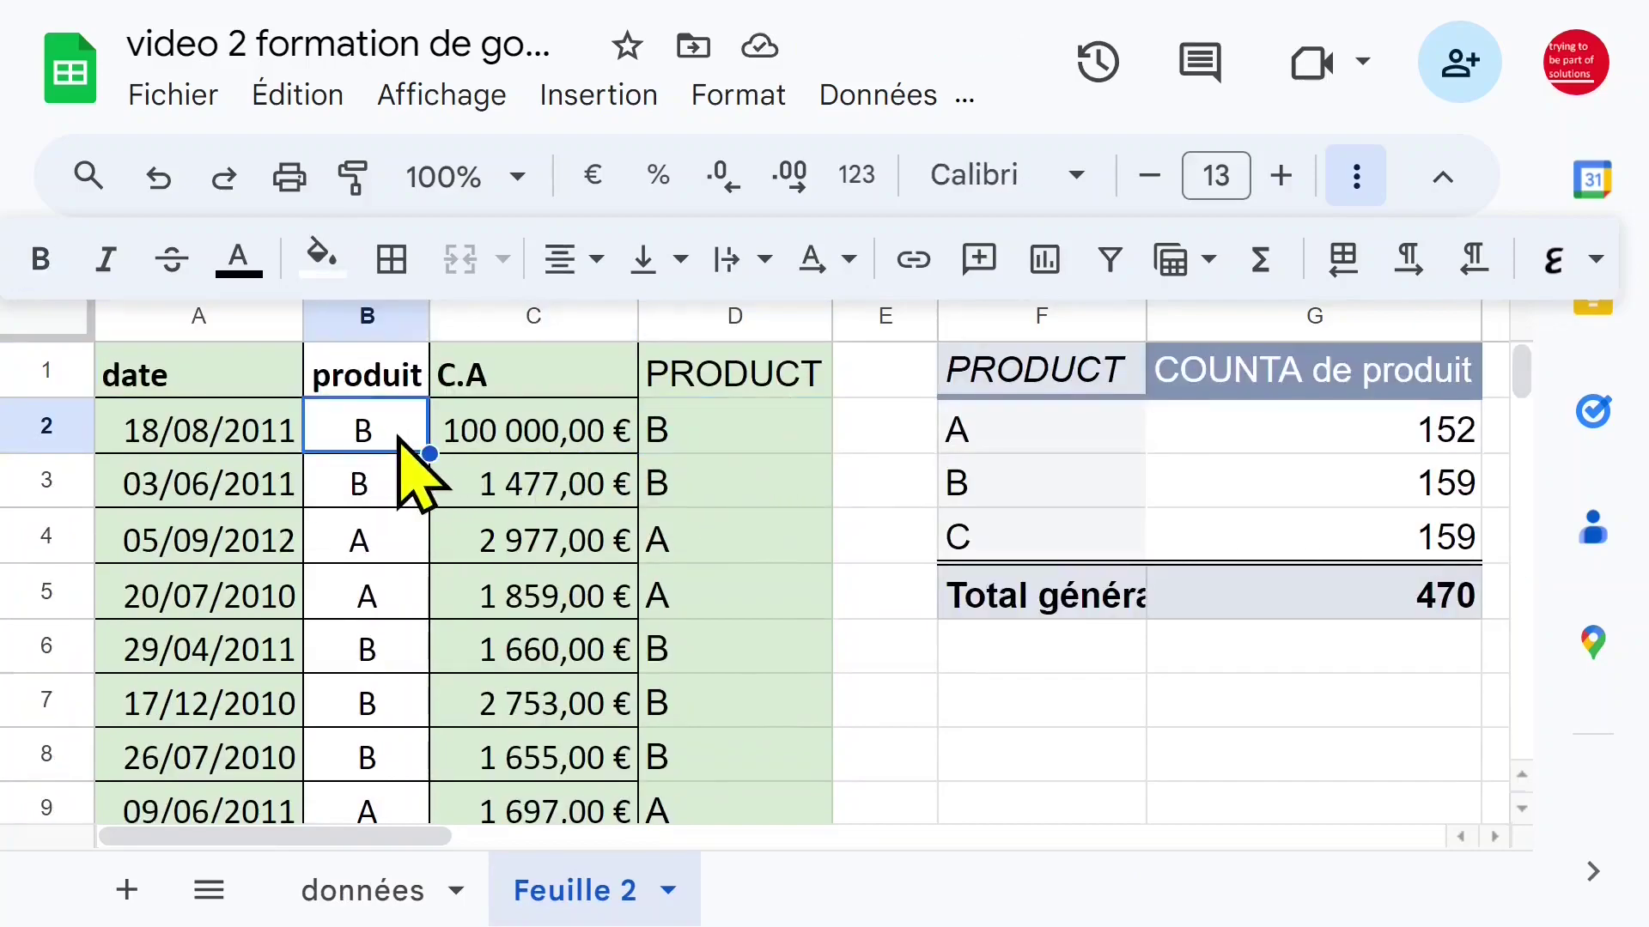
click(356, 316)
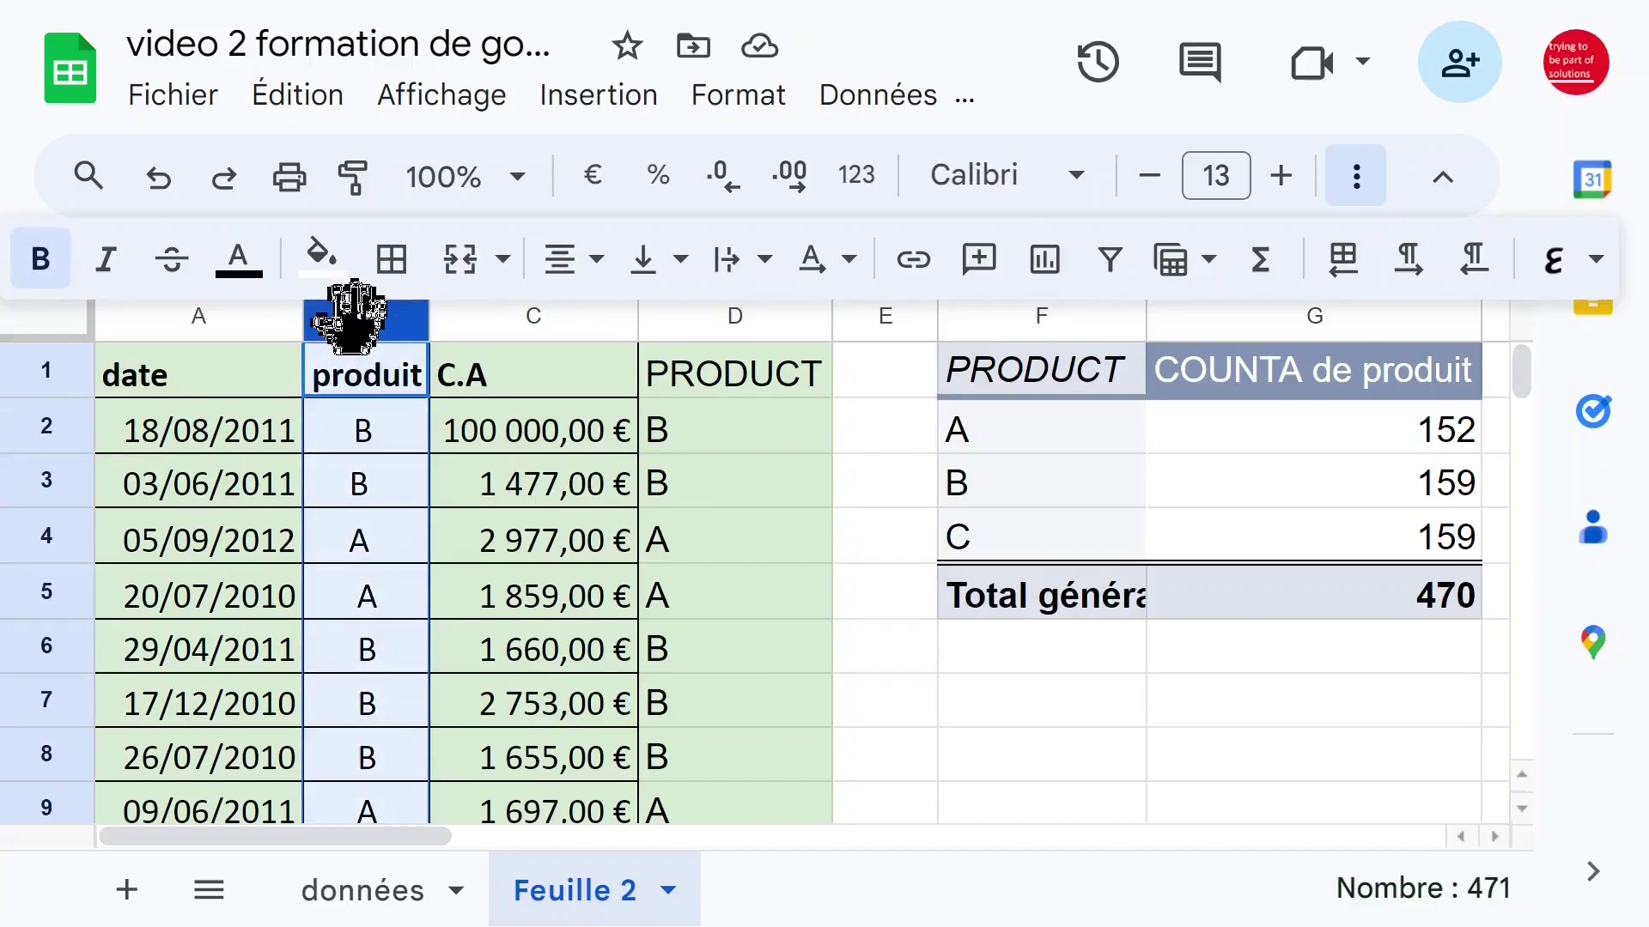
key(Delete)
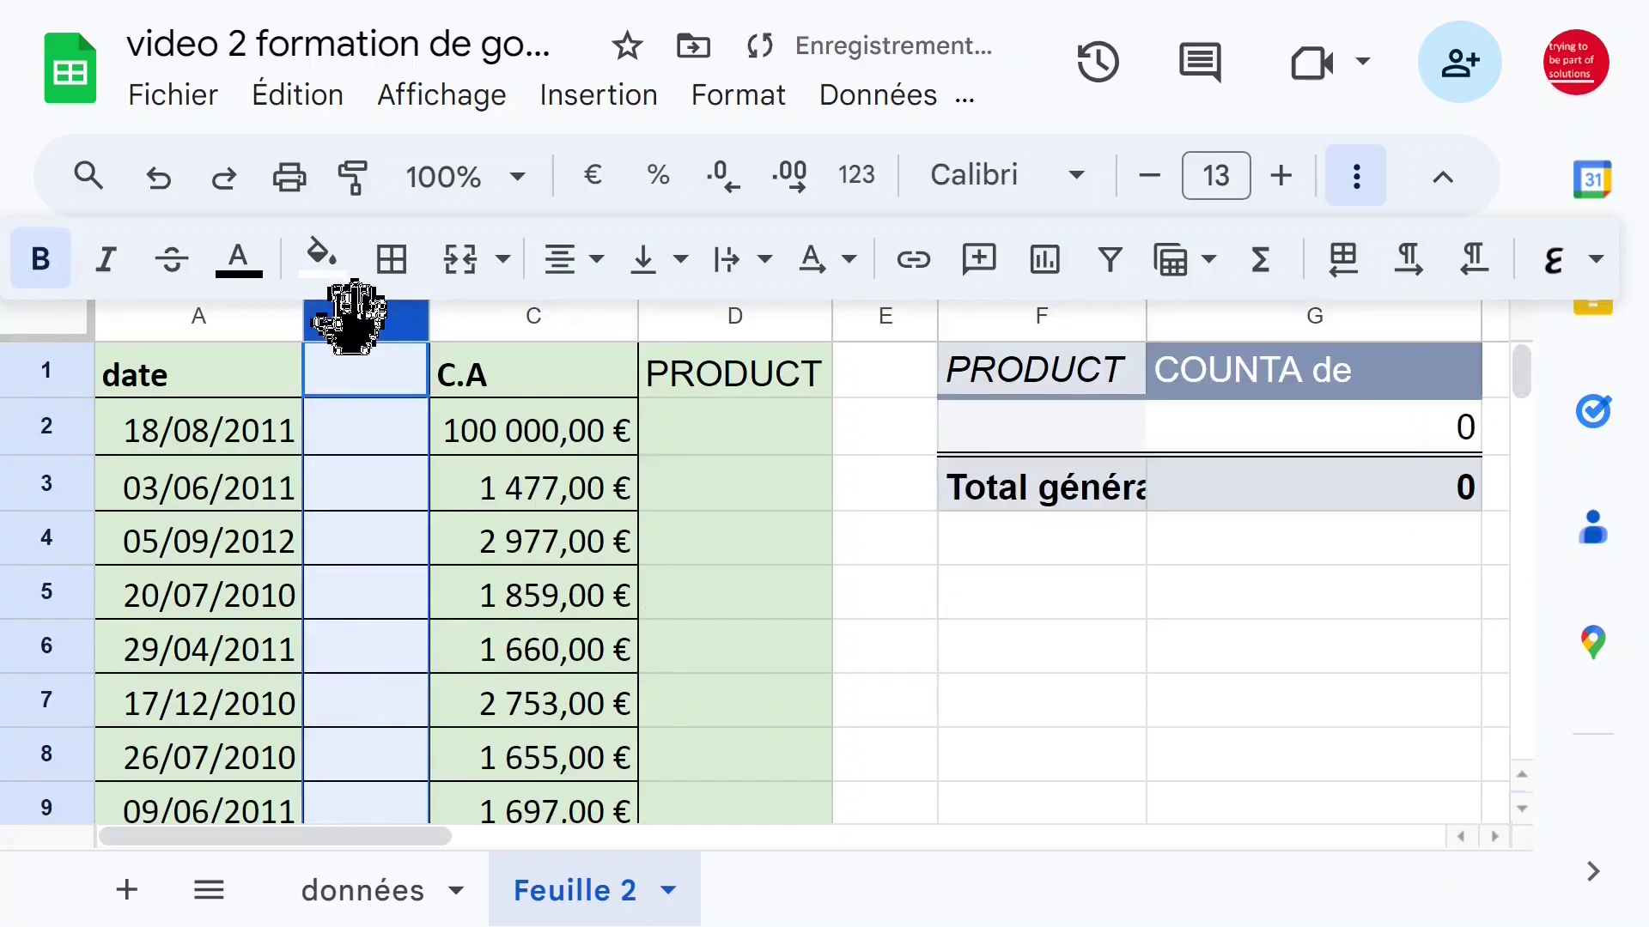
Undo the clearing of the original produit column B
click(755, 438)
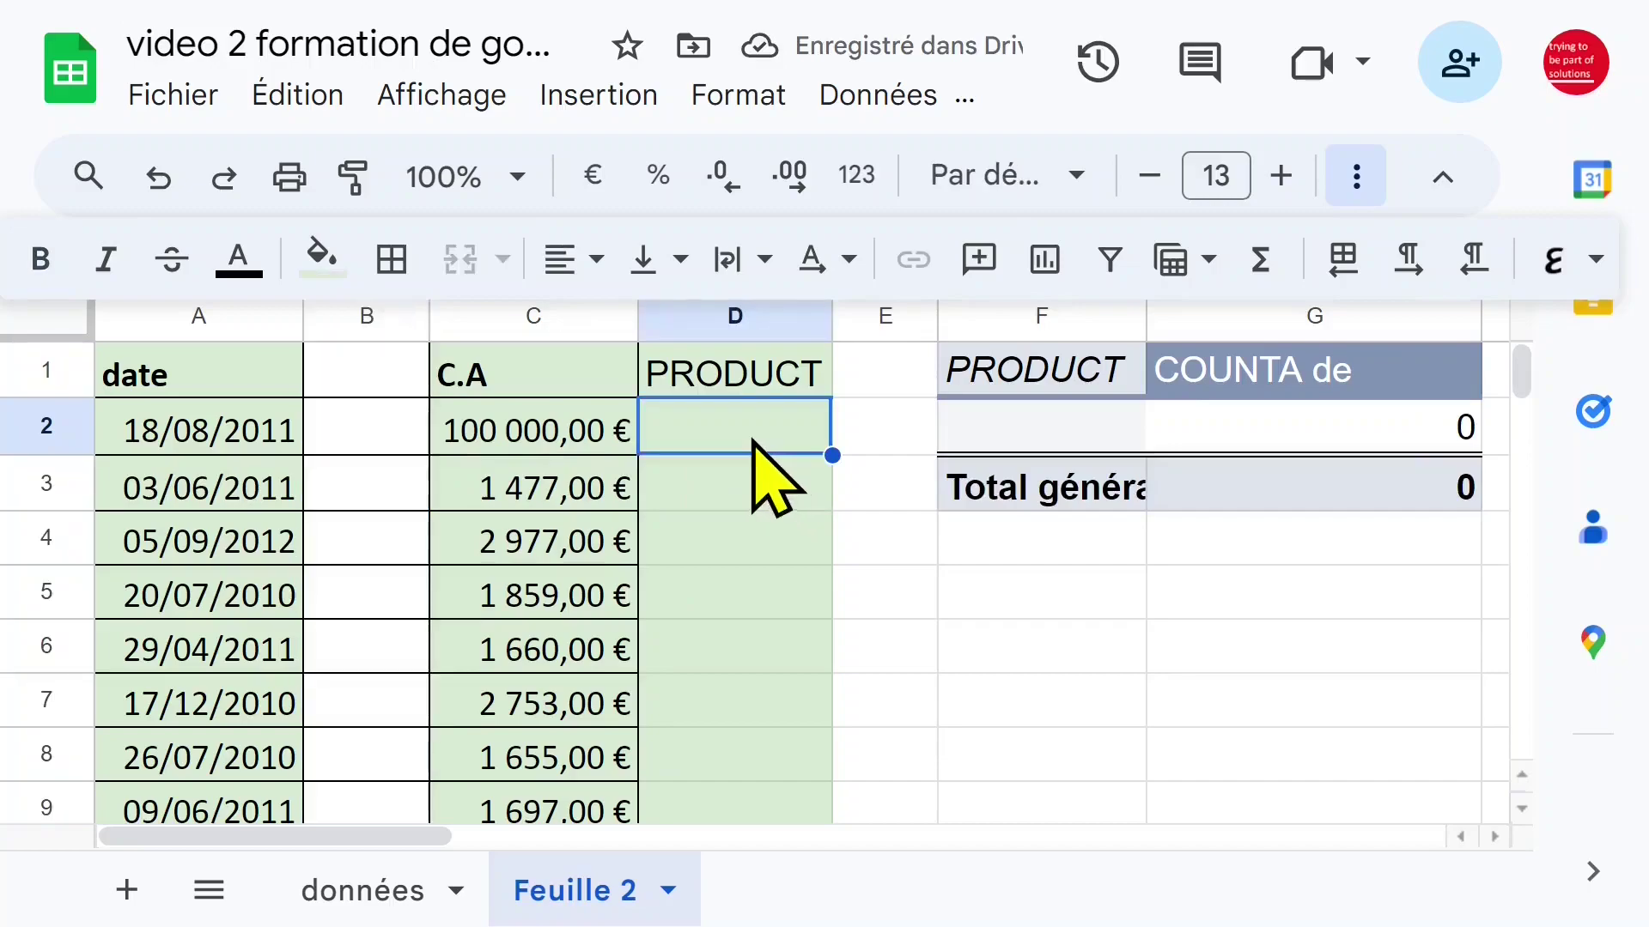
click(160, 178)
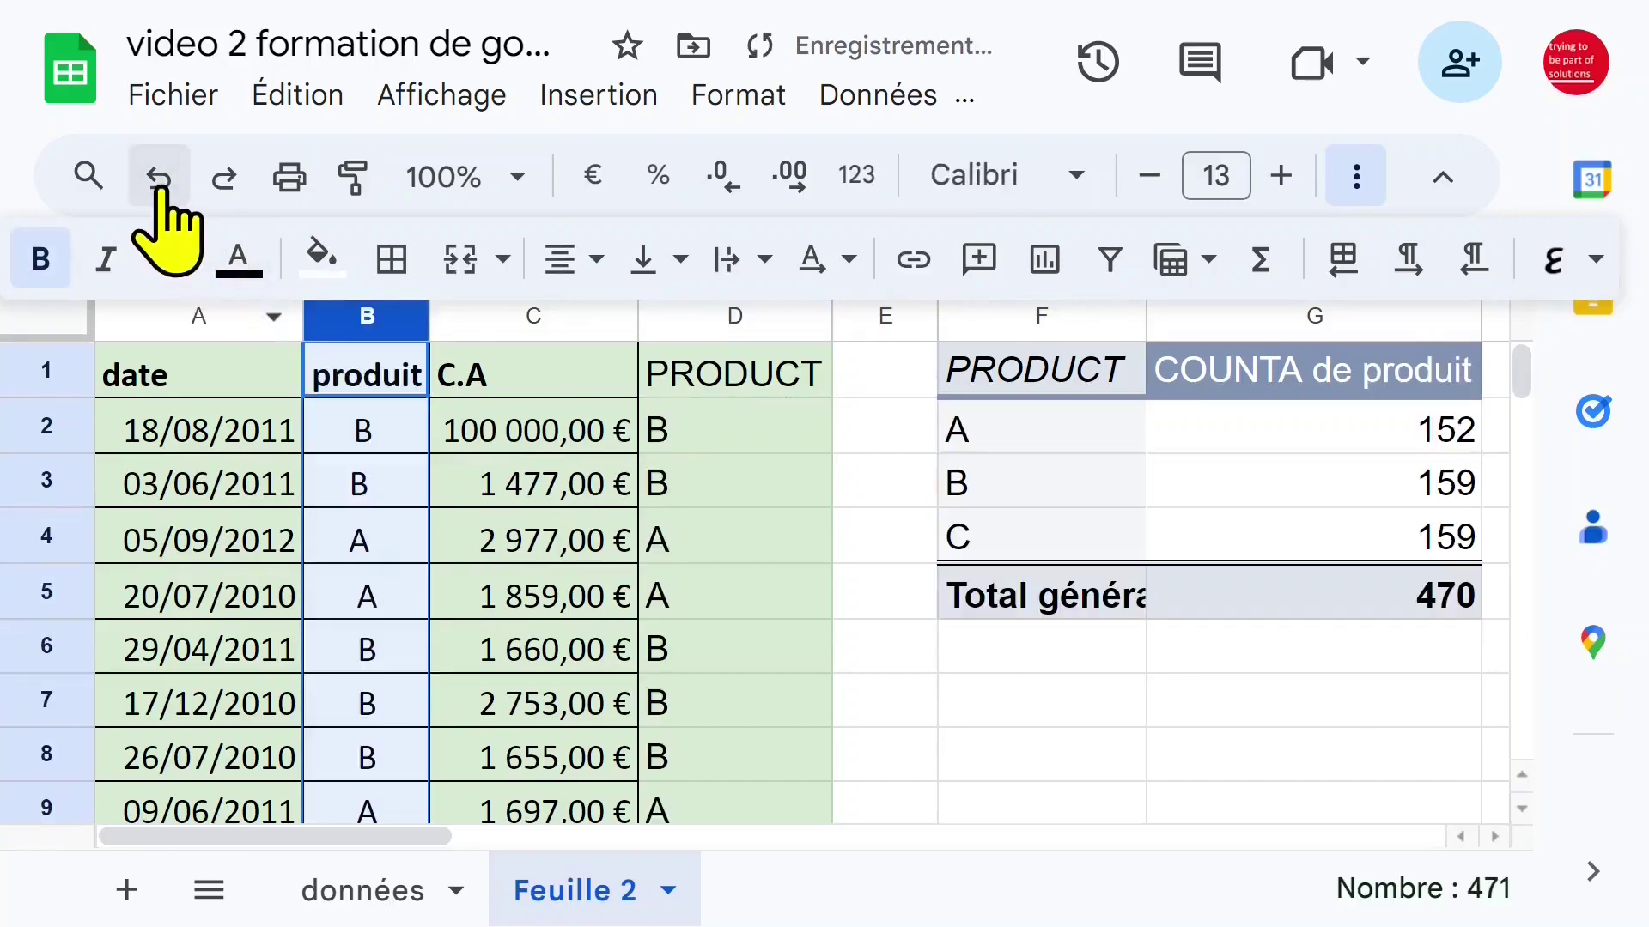
click(685, 433)
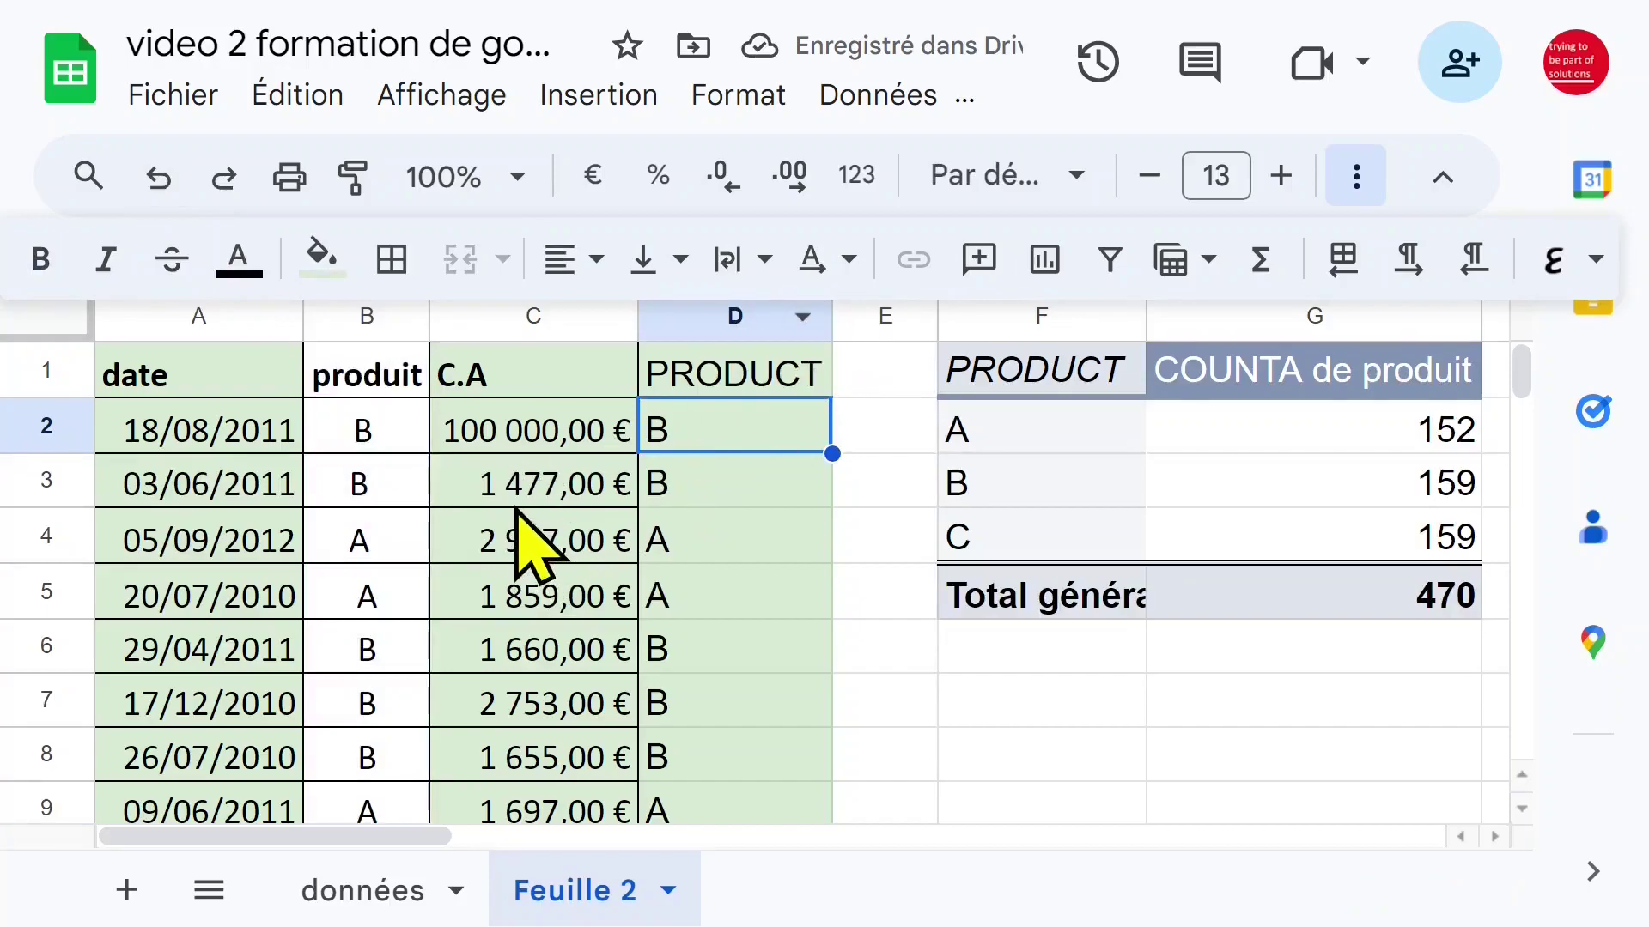
Duplicate the sheet Feuille 2
click(668, 891)
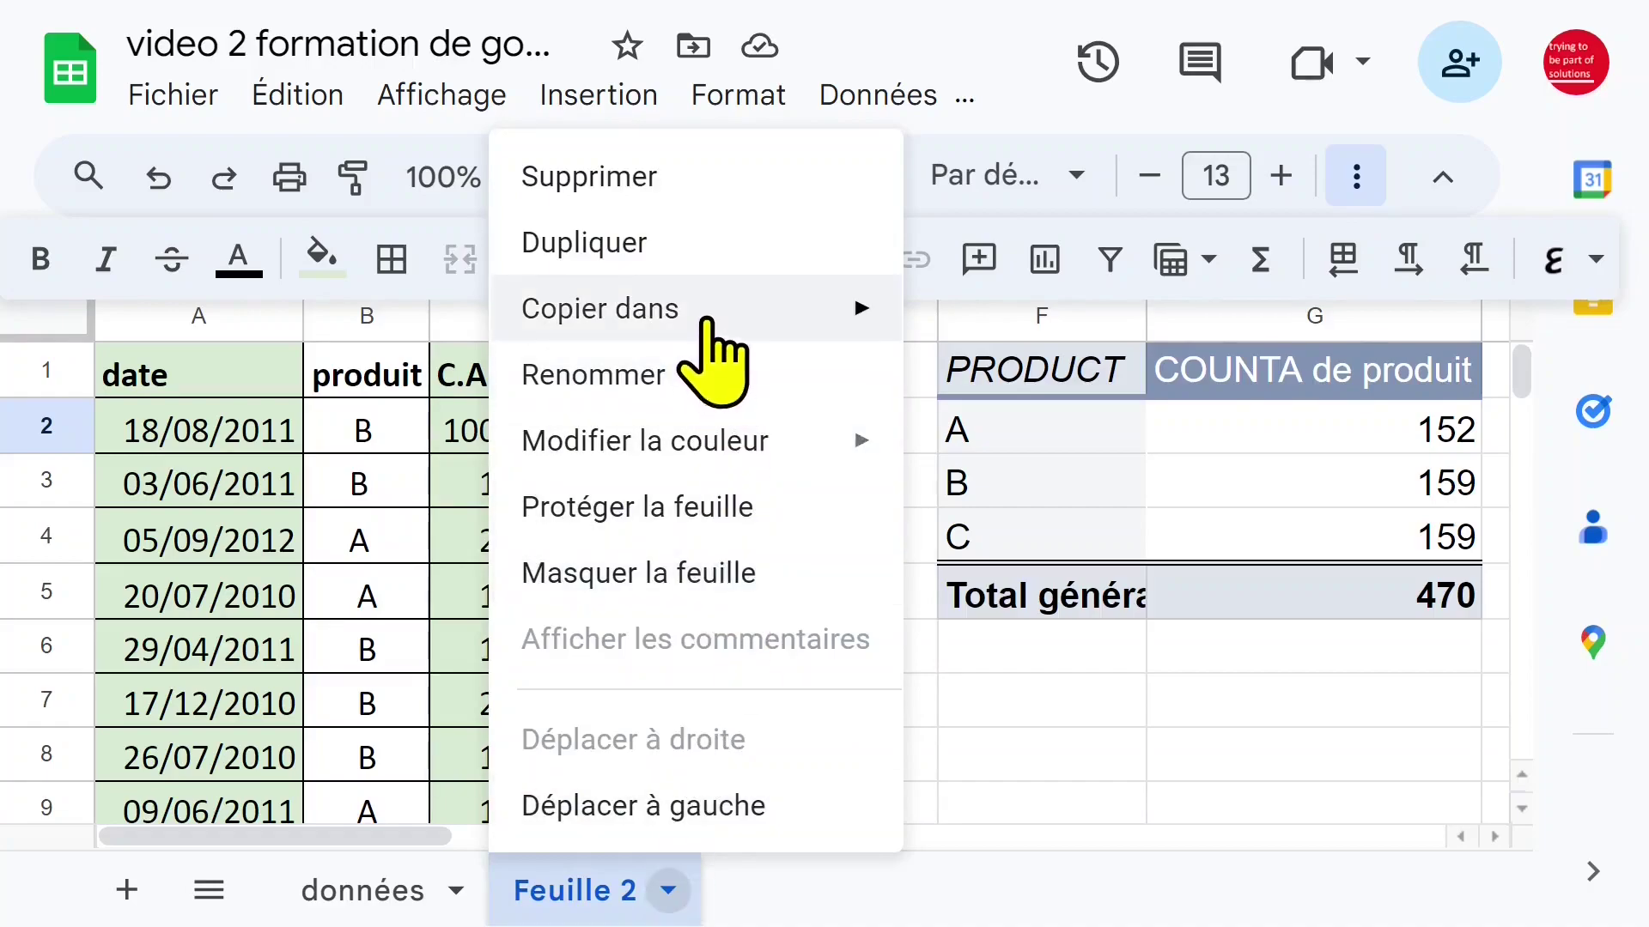
mouse_move(706, 319)
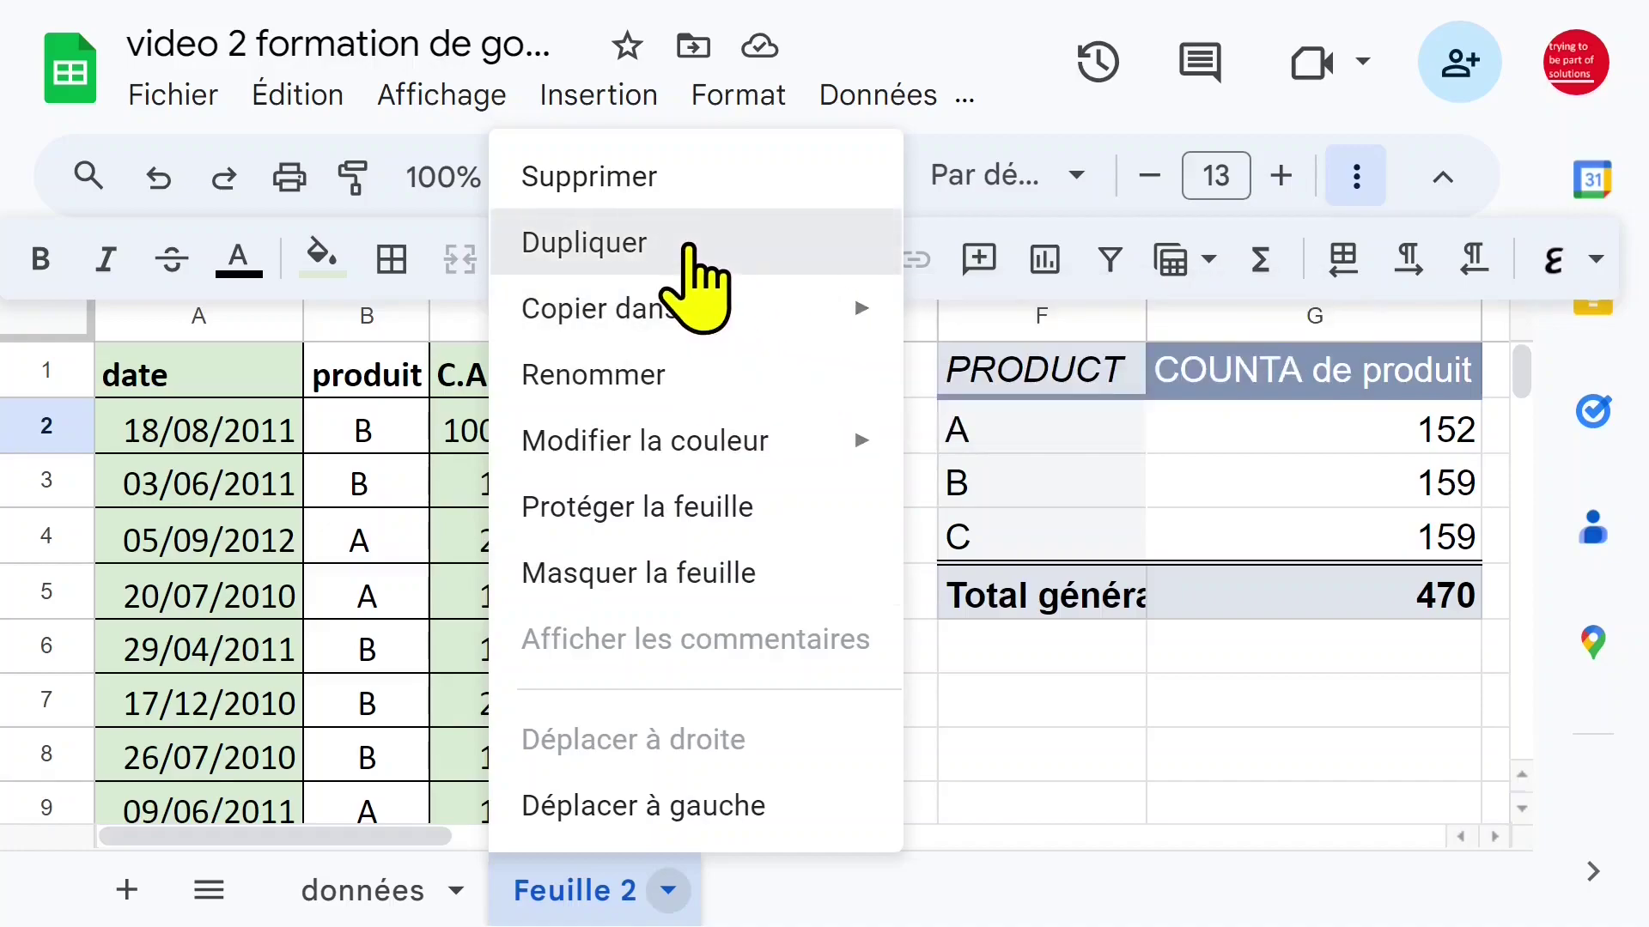
click(700, 249)
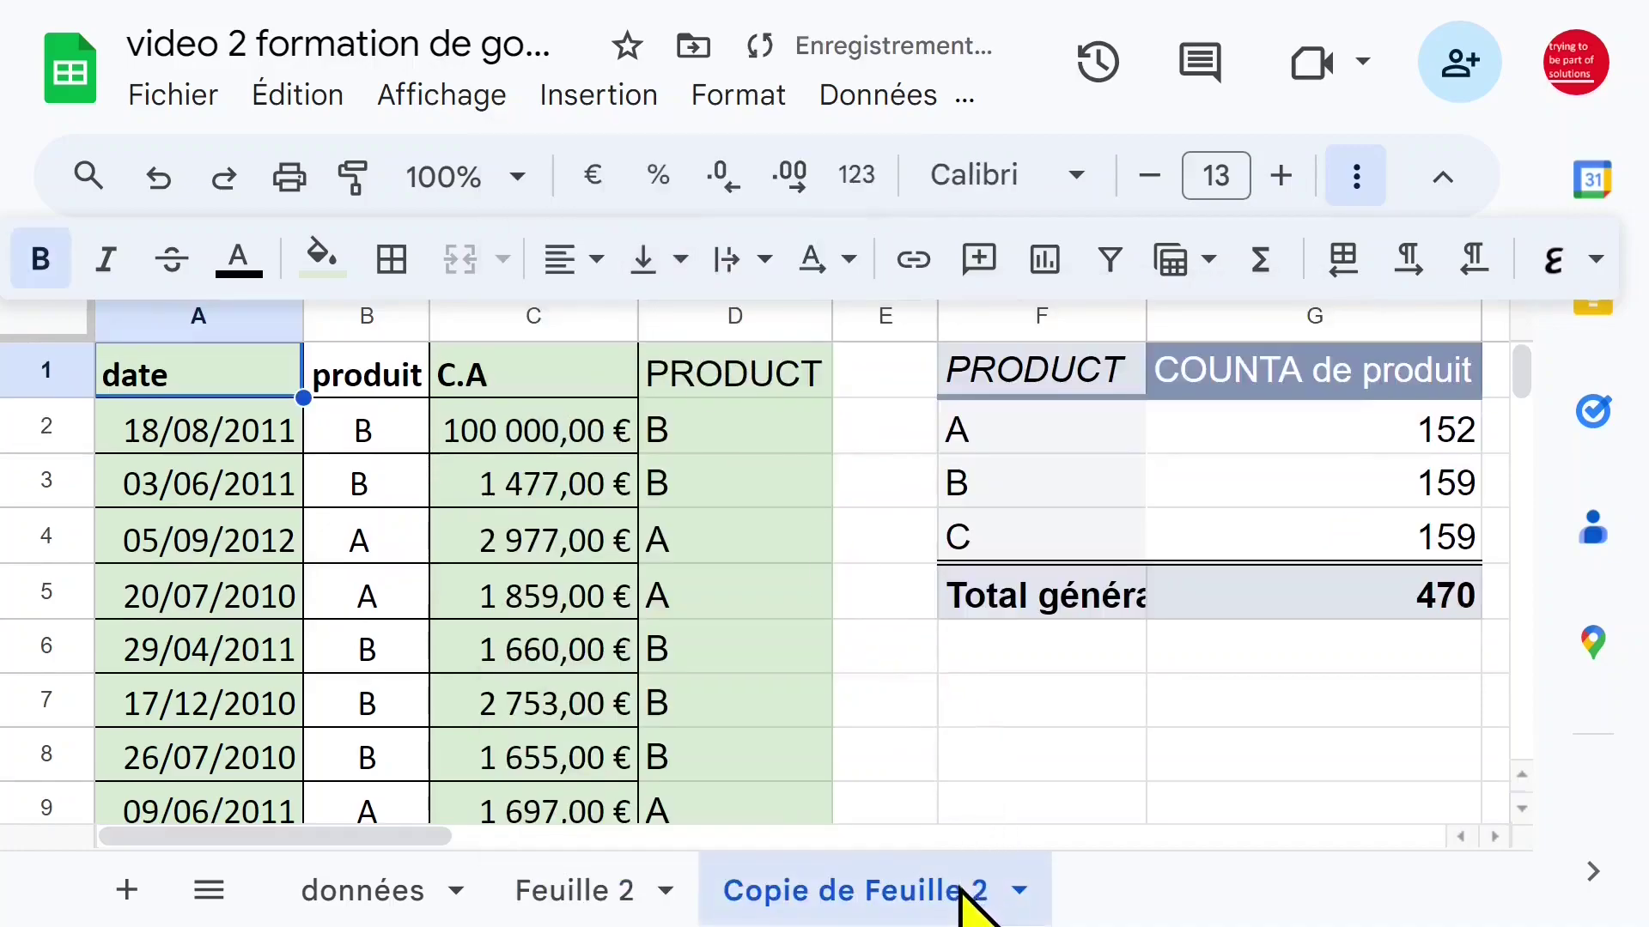
double_click(943, 892)
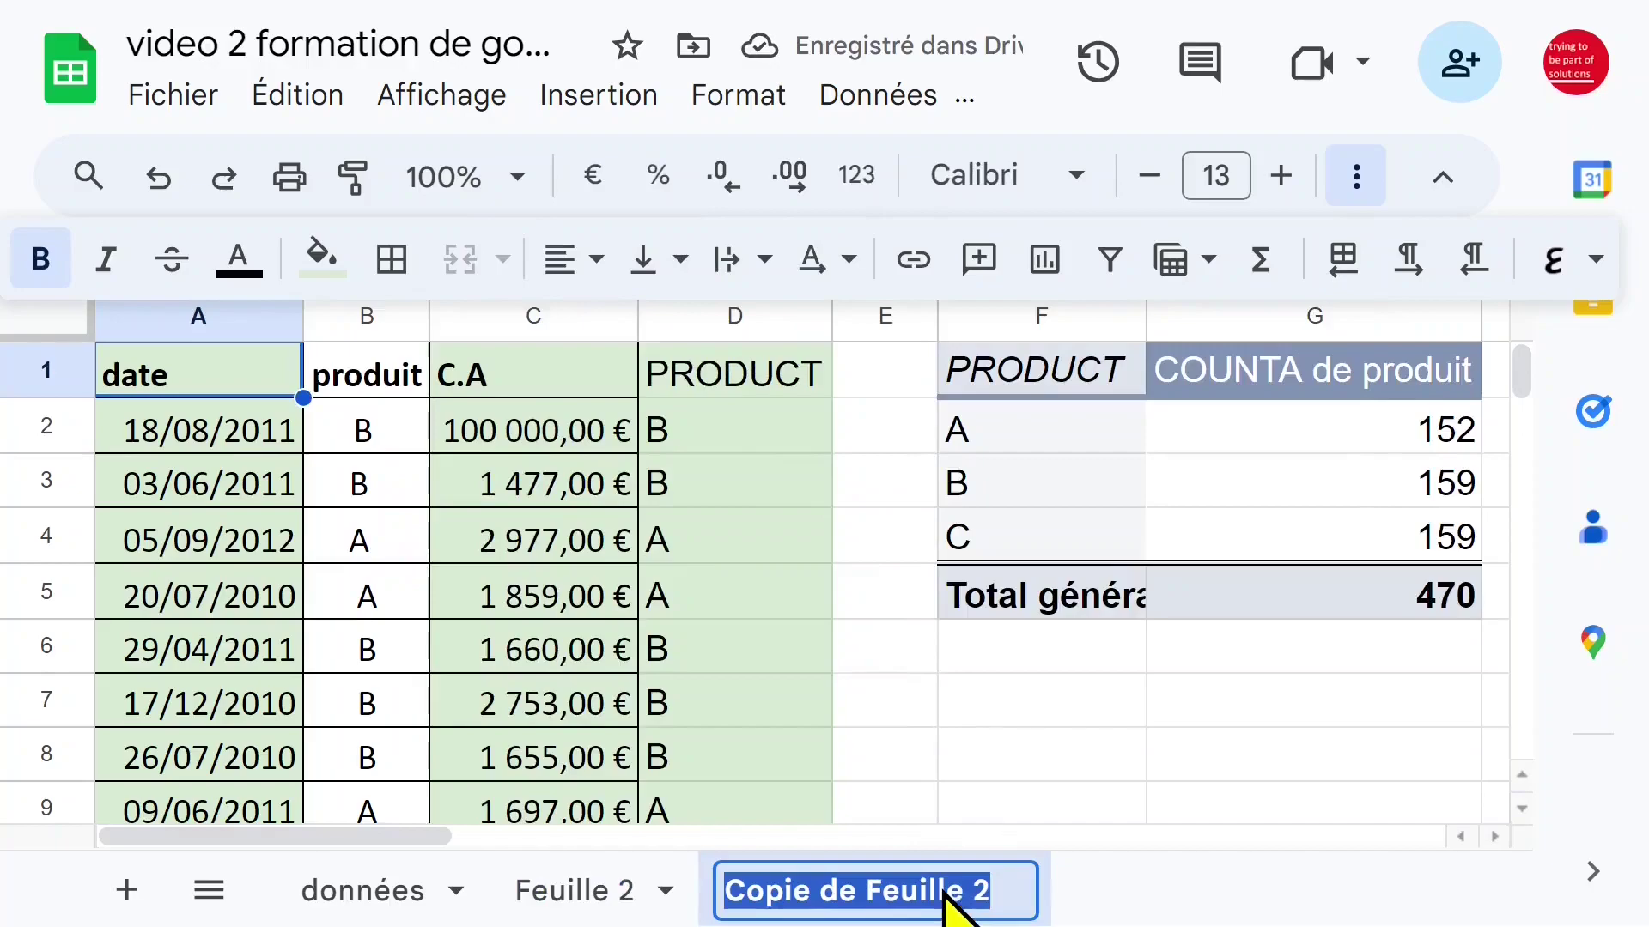
click(625, 615)
click(739, 560)
On the copied sheet, replace the PRODUCT formulas in D2:D471 with their values by pasting values only in place
click(733, 432)
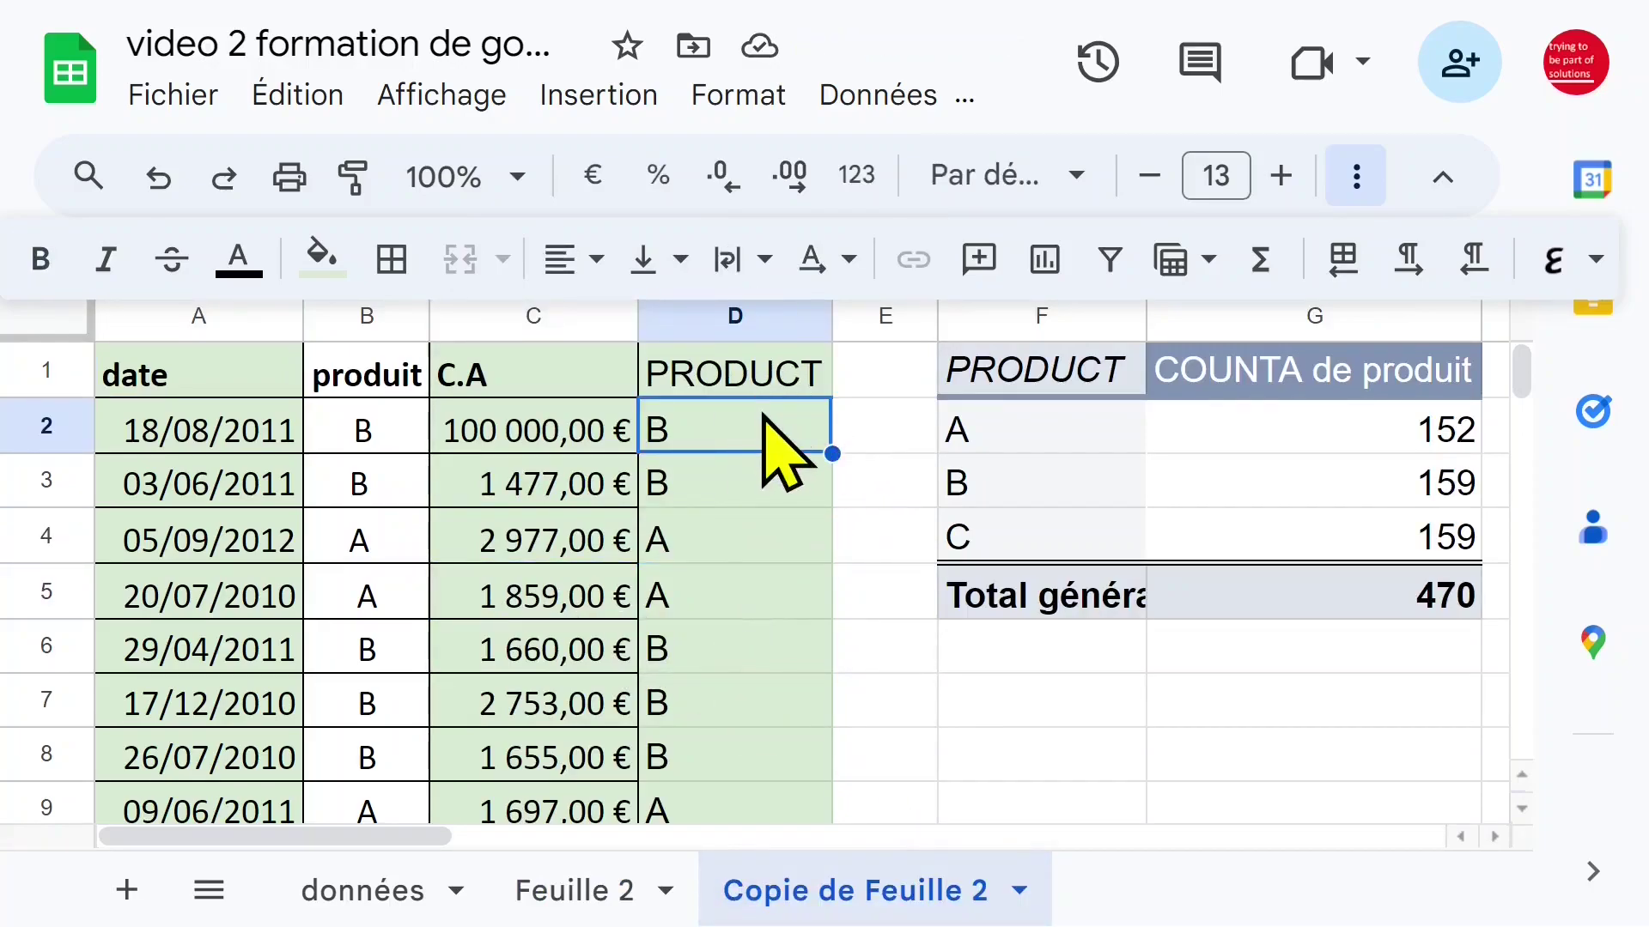
key(ctrl+shift+Down)
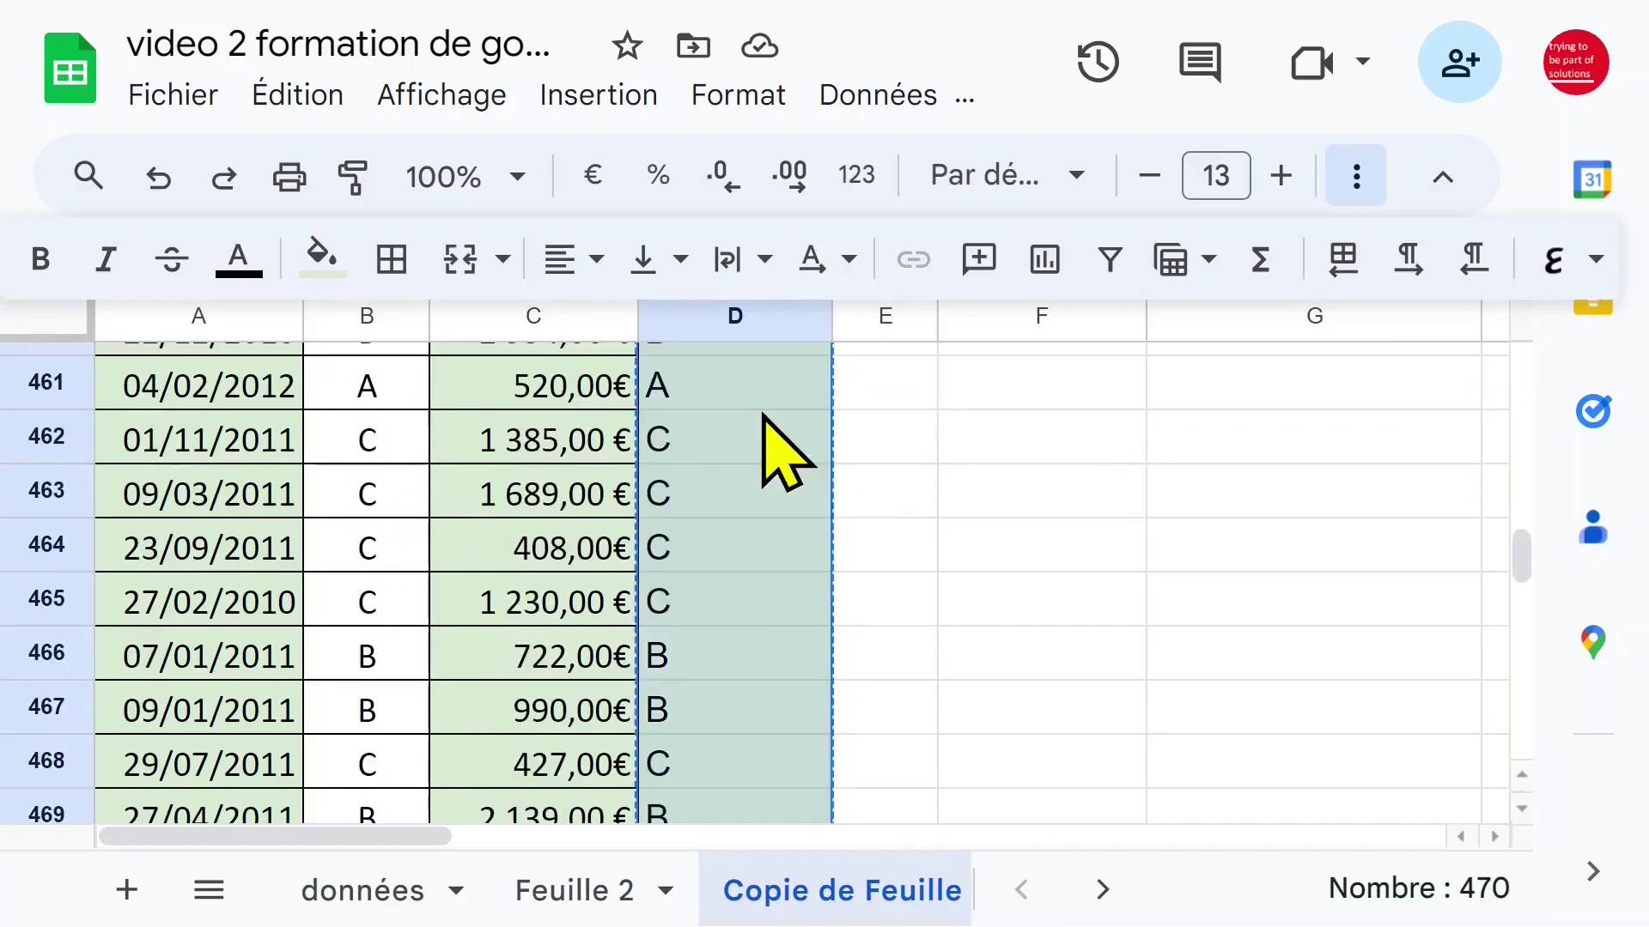
click(301, 94)
mouse_move(521, 550)
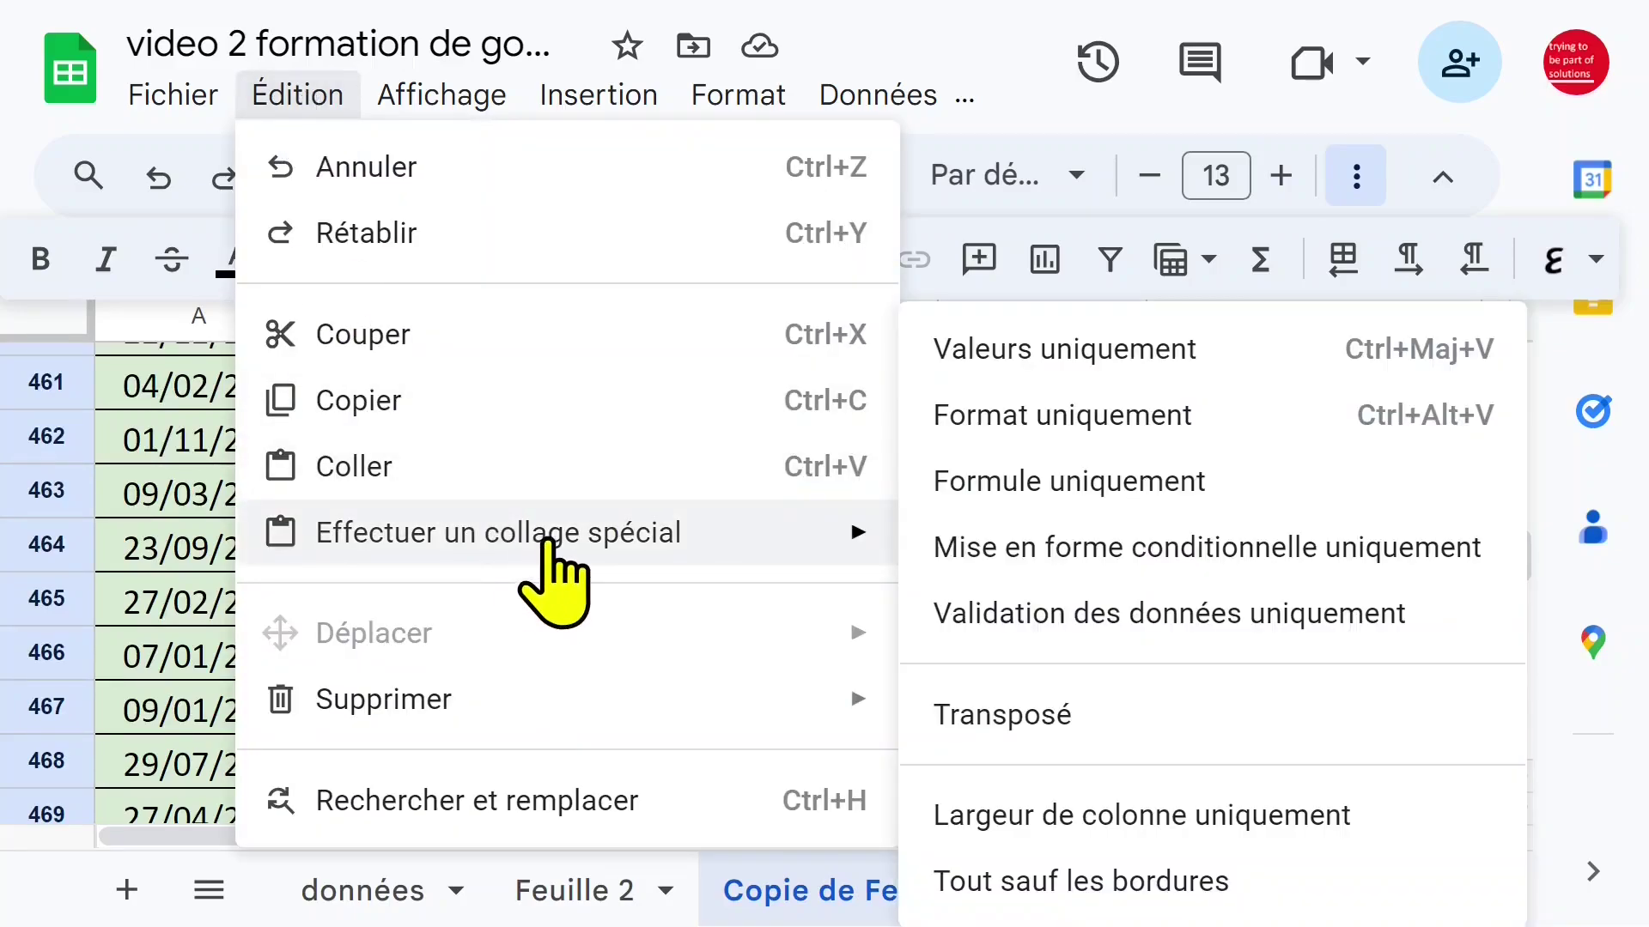
click(1121, 354)
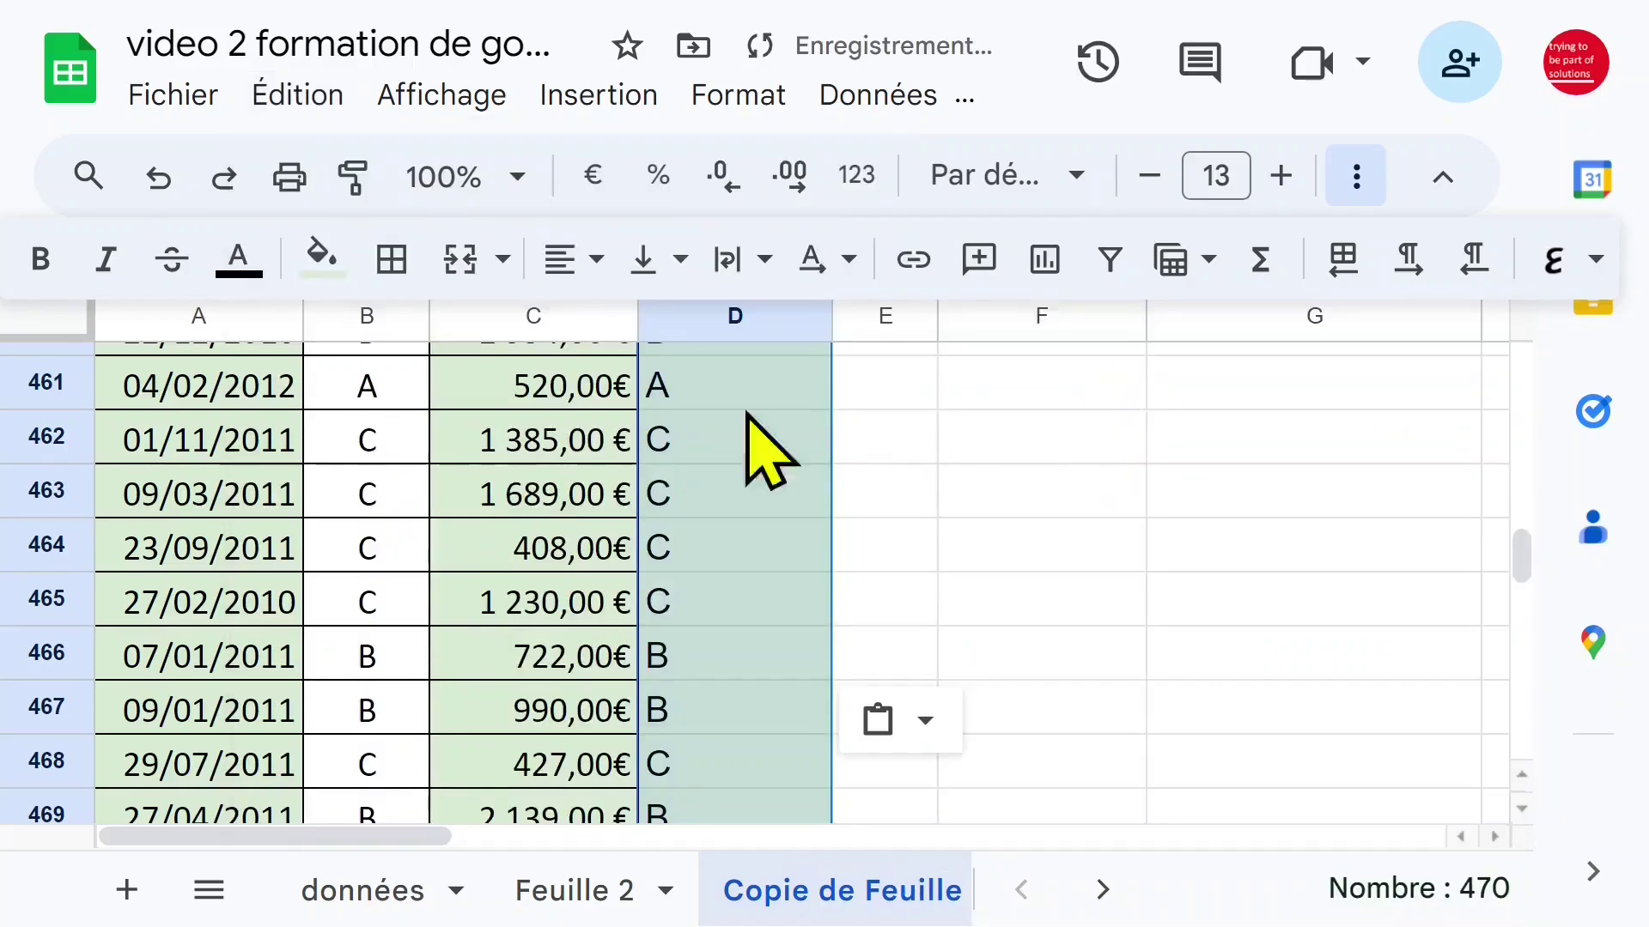
Delete the original produit column B from the copied sheet
click(471, 447)
click(382, 445)
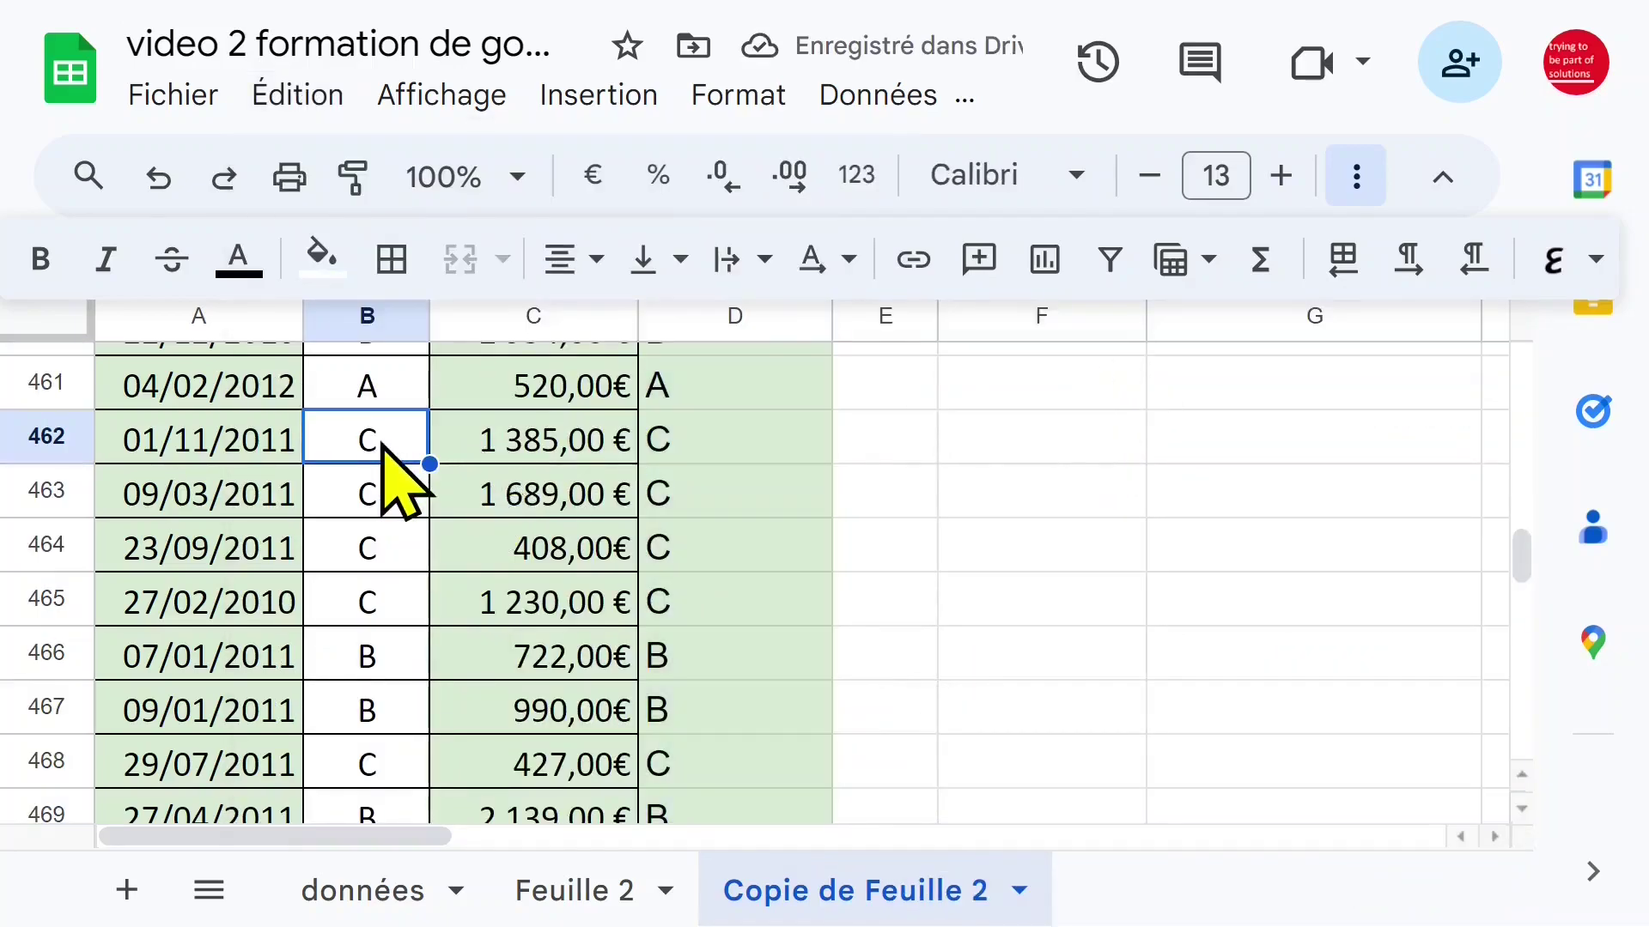
key(Left)
key(Up)
key(Up)
key(Up)
key(Up)
key(Up)
key(Up)
key(Up)
key(Up)
key(Up)
key(Up)
key(Up)
key(Up)
key(Up)
key(Up)
key(Up)
key(Up)
key(Up)
key(Up)
key(Up)
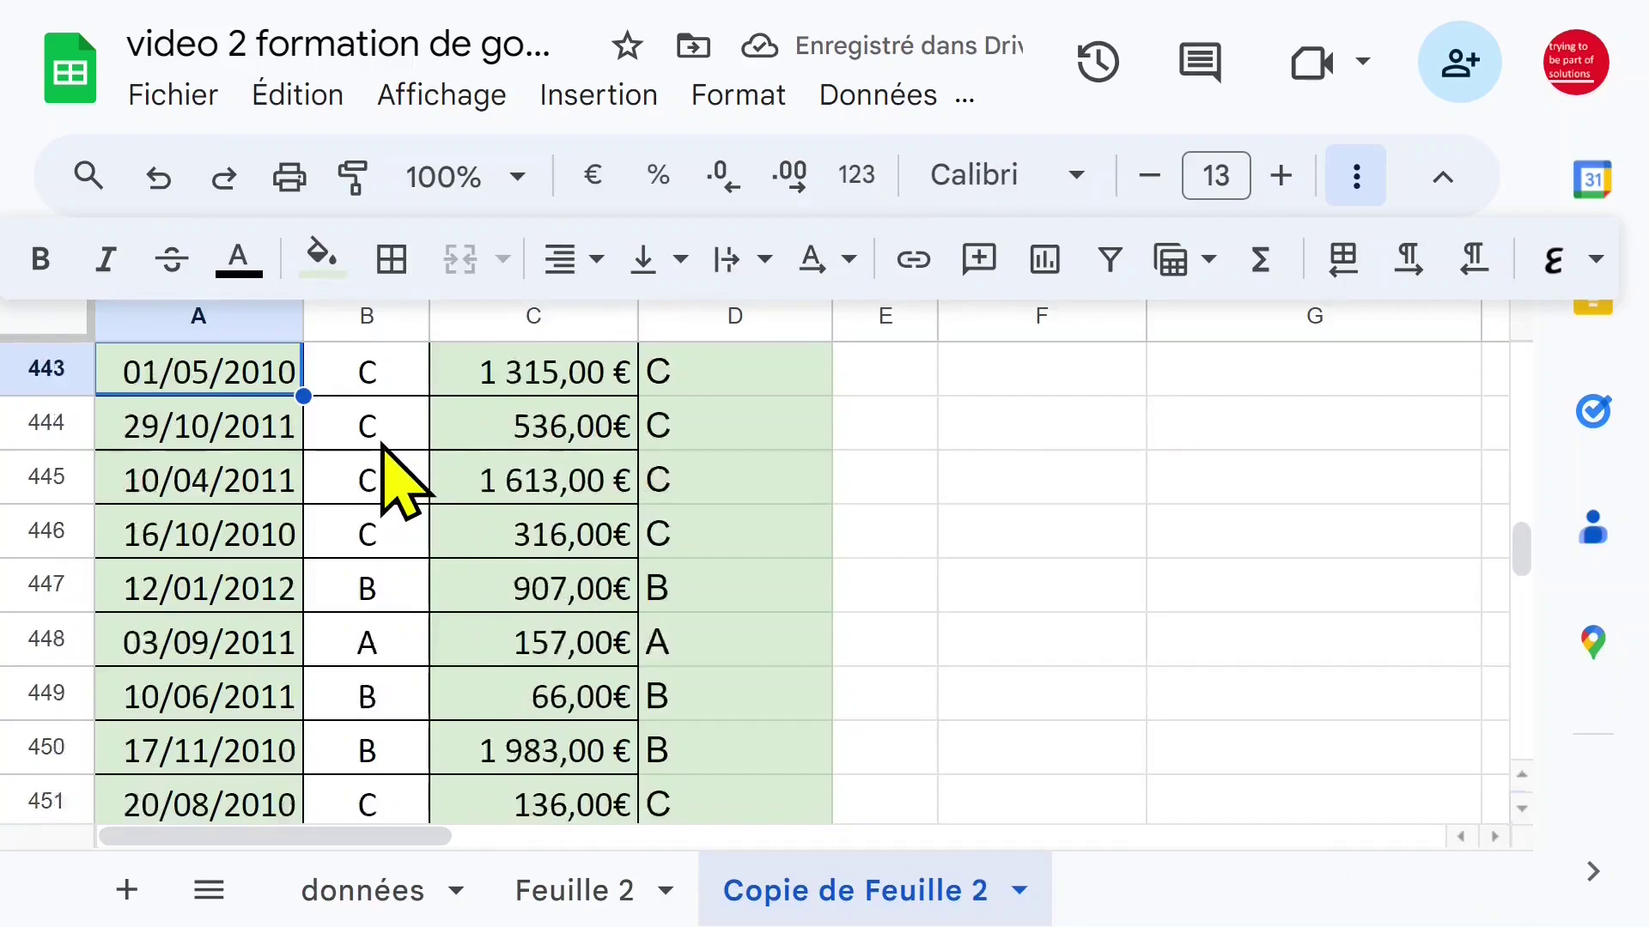
key(Up)
key(Up)
key(Up)
key(Up)
key(Up)
key(Up)
key(ctrl+Up)
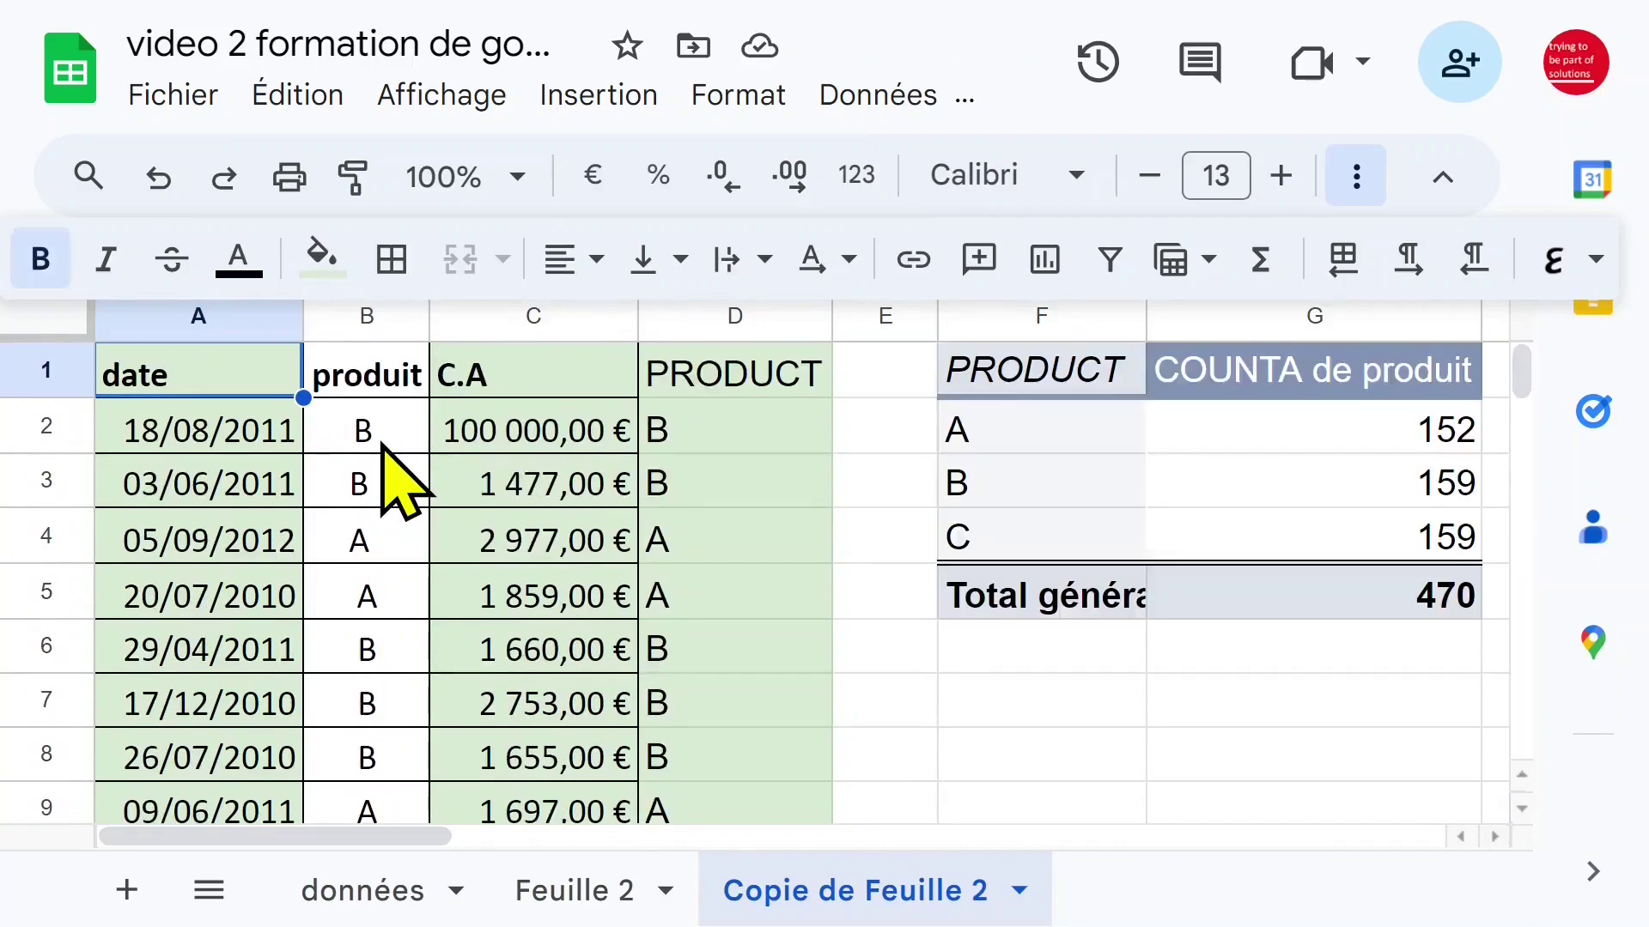
click(353, 316)
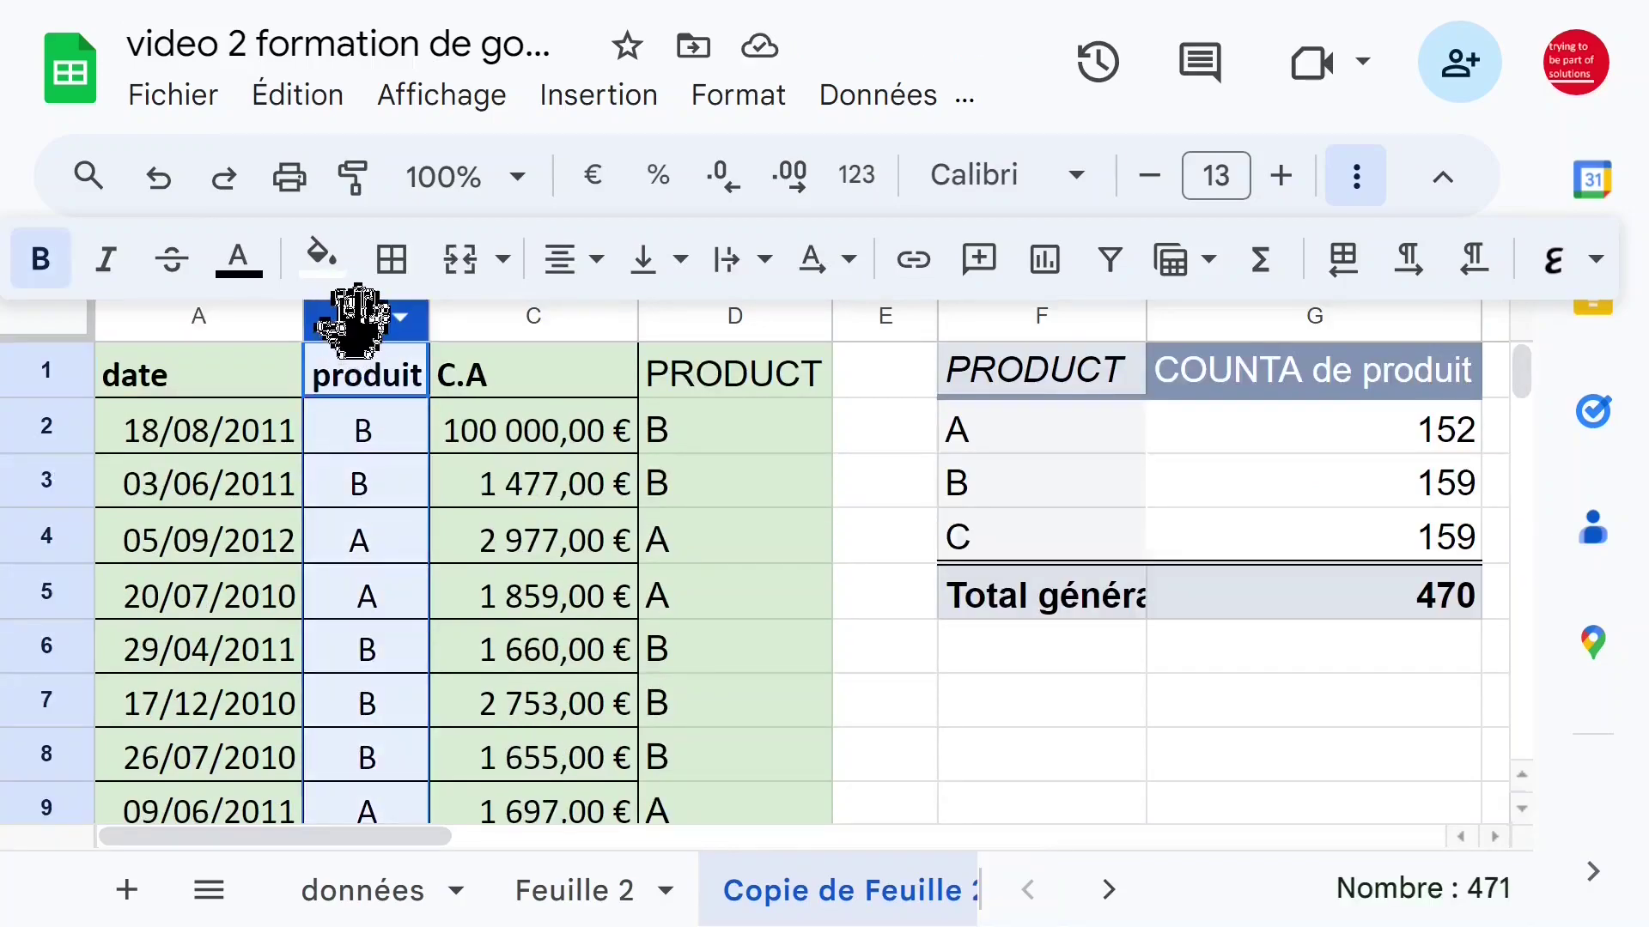
right_click(354, 322)
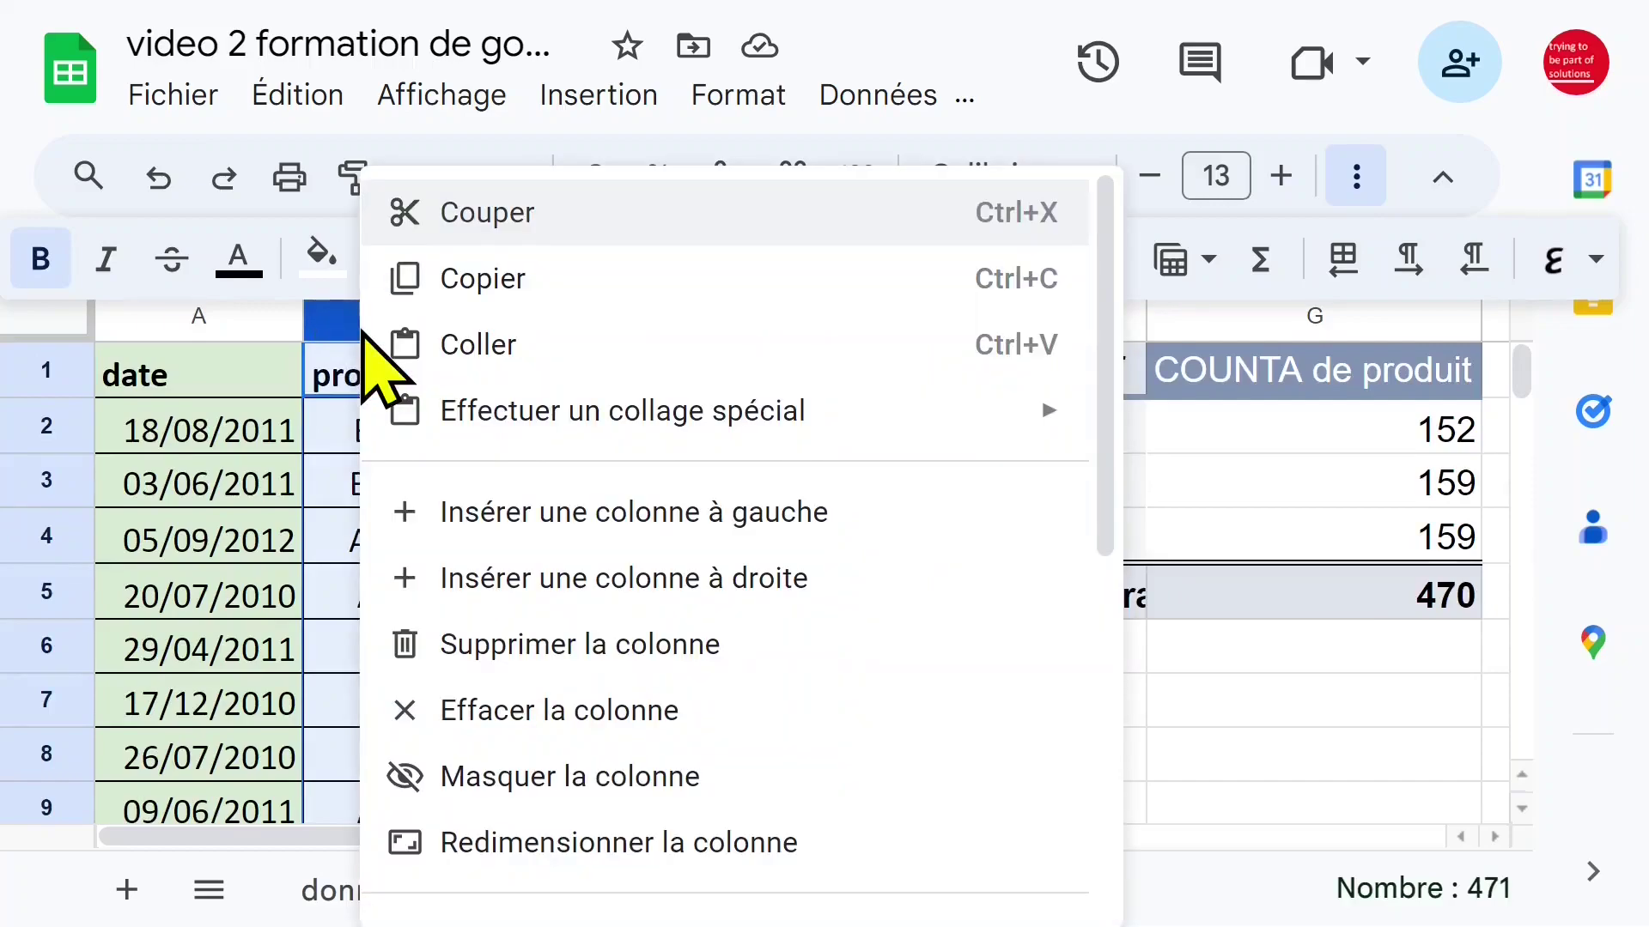
click(560, 646)
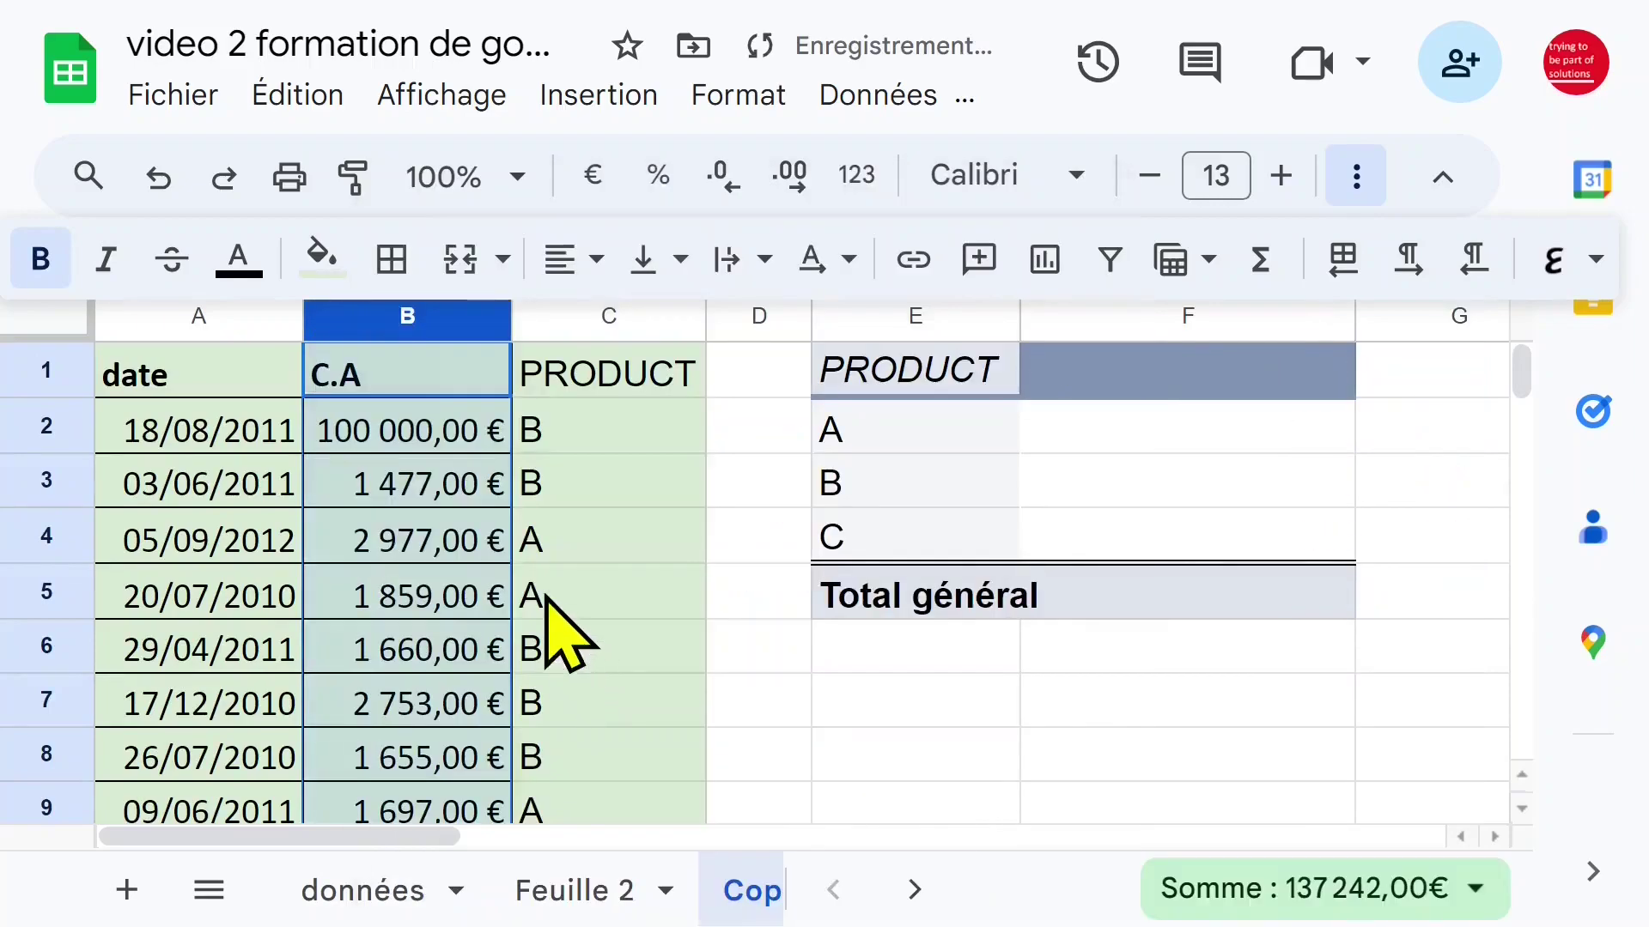
Edit the copied sheet's pivot table, removing its PRODUCT row field and adding PRODUCT back as rows
click(1112, 438)
click(1080, 438)
click(960, 449)
click(1121, 442)
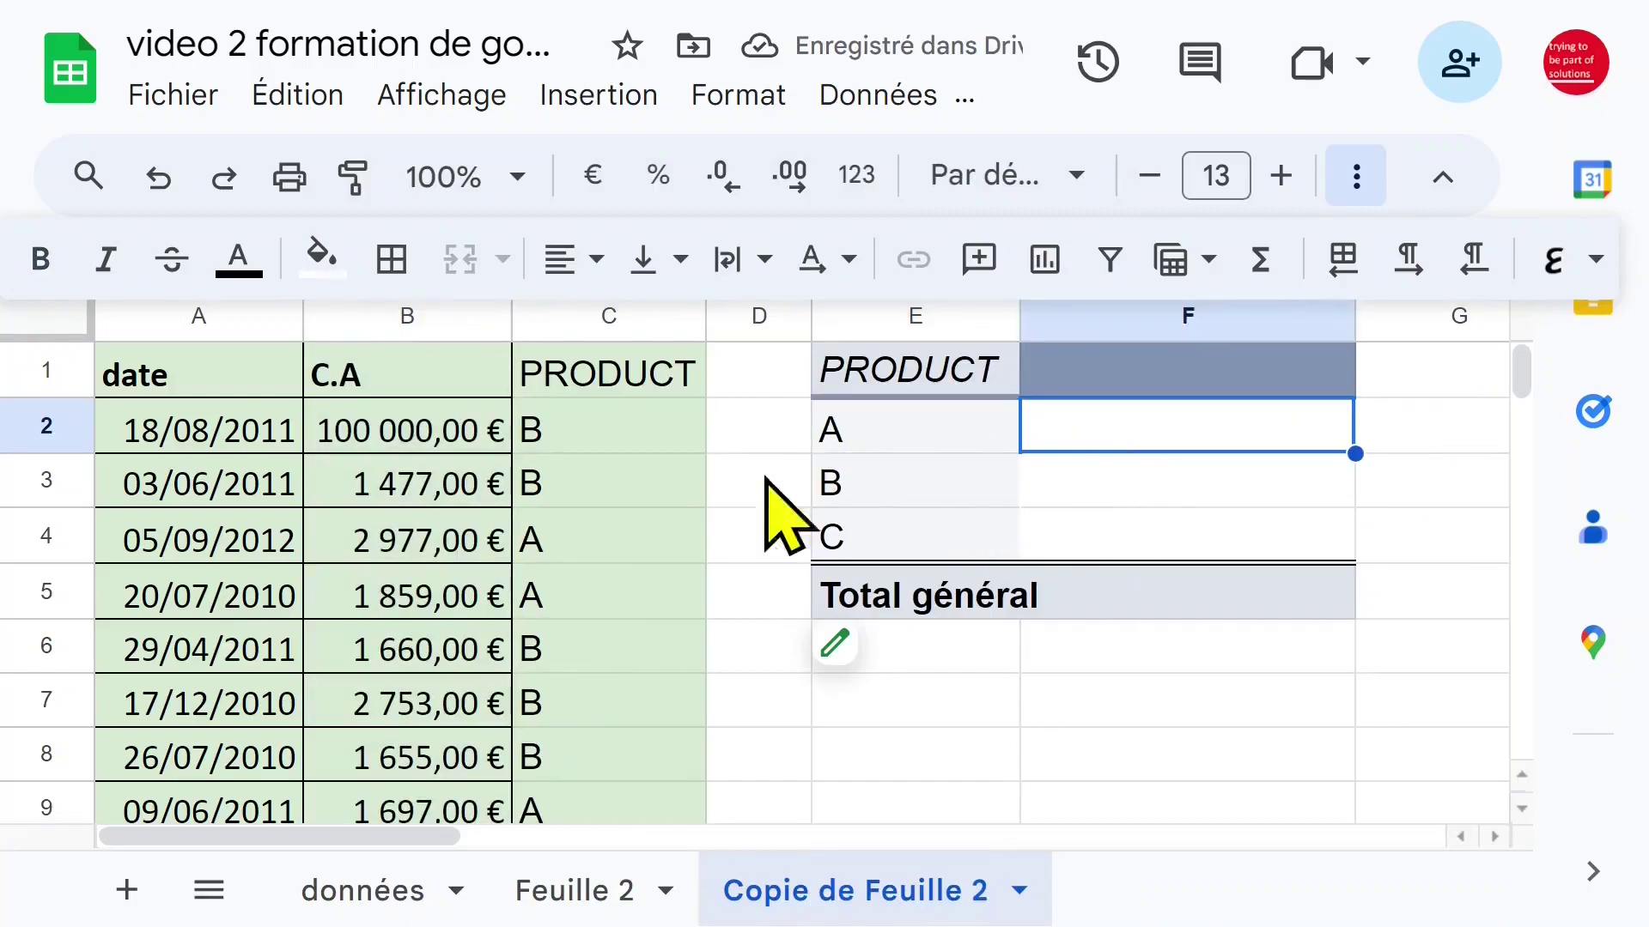
click(889, 650)
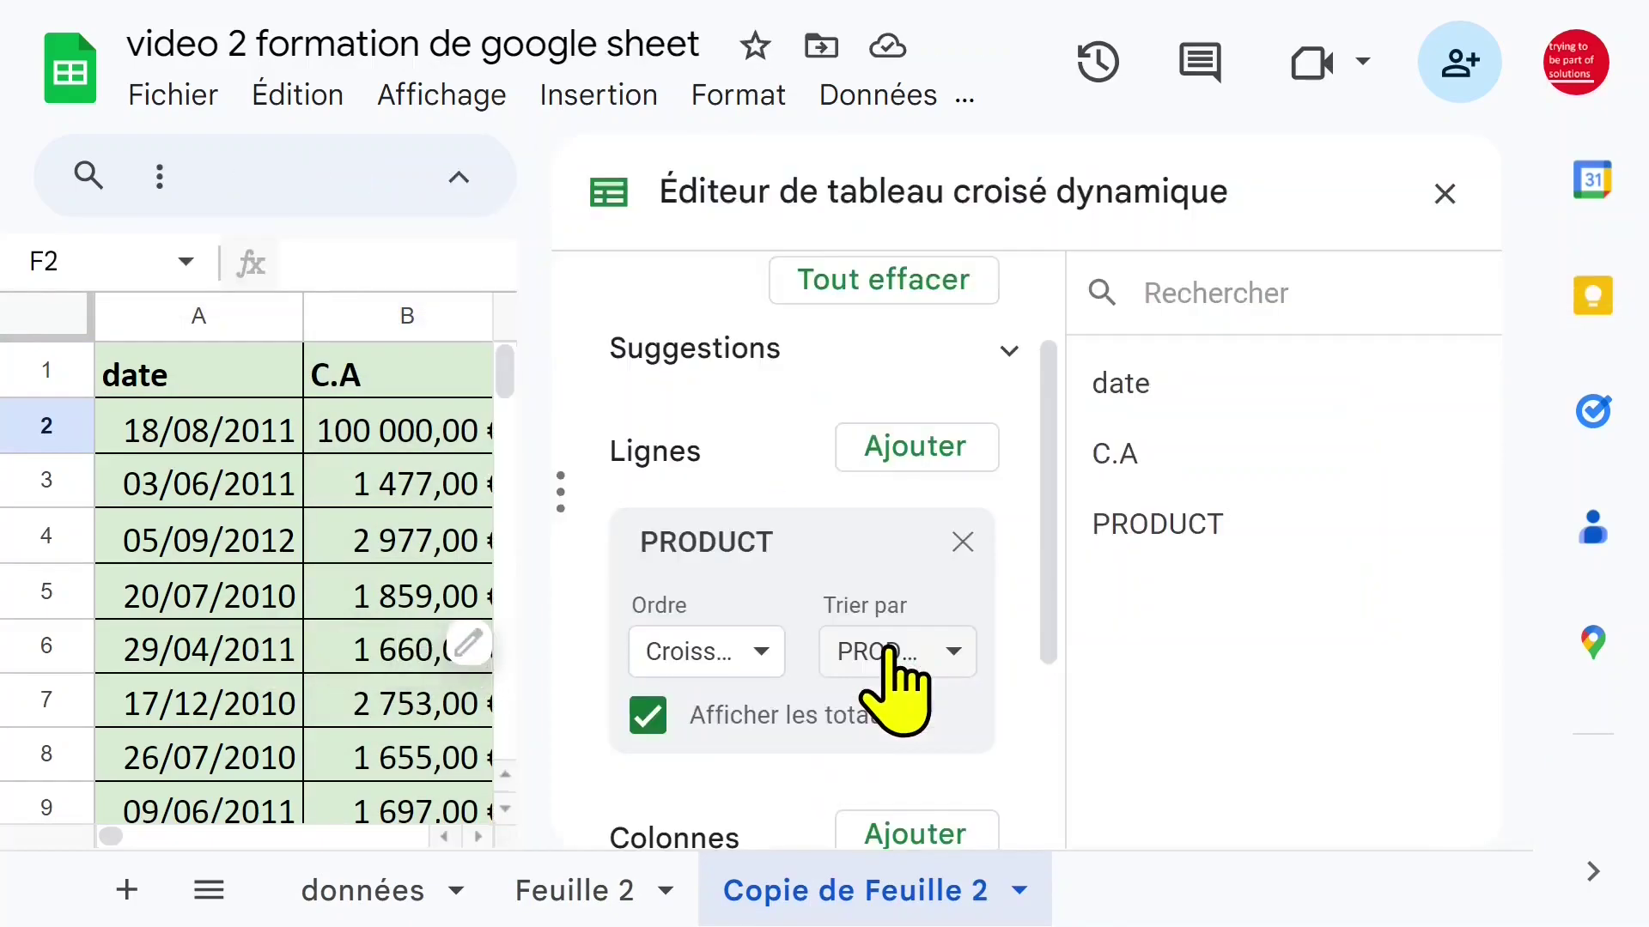
click(963, 542)
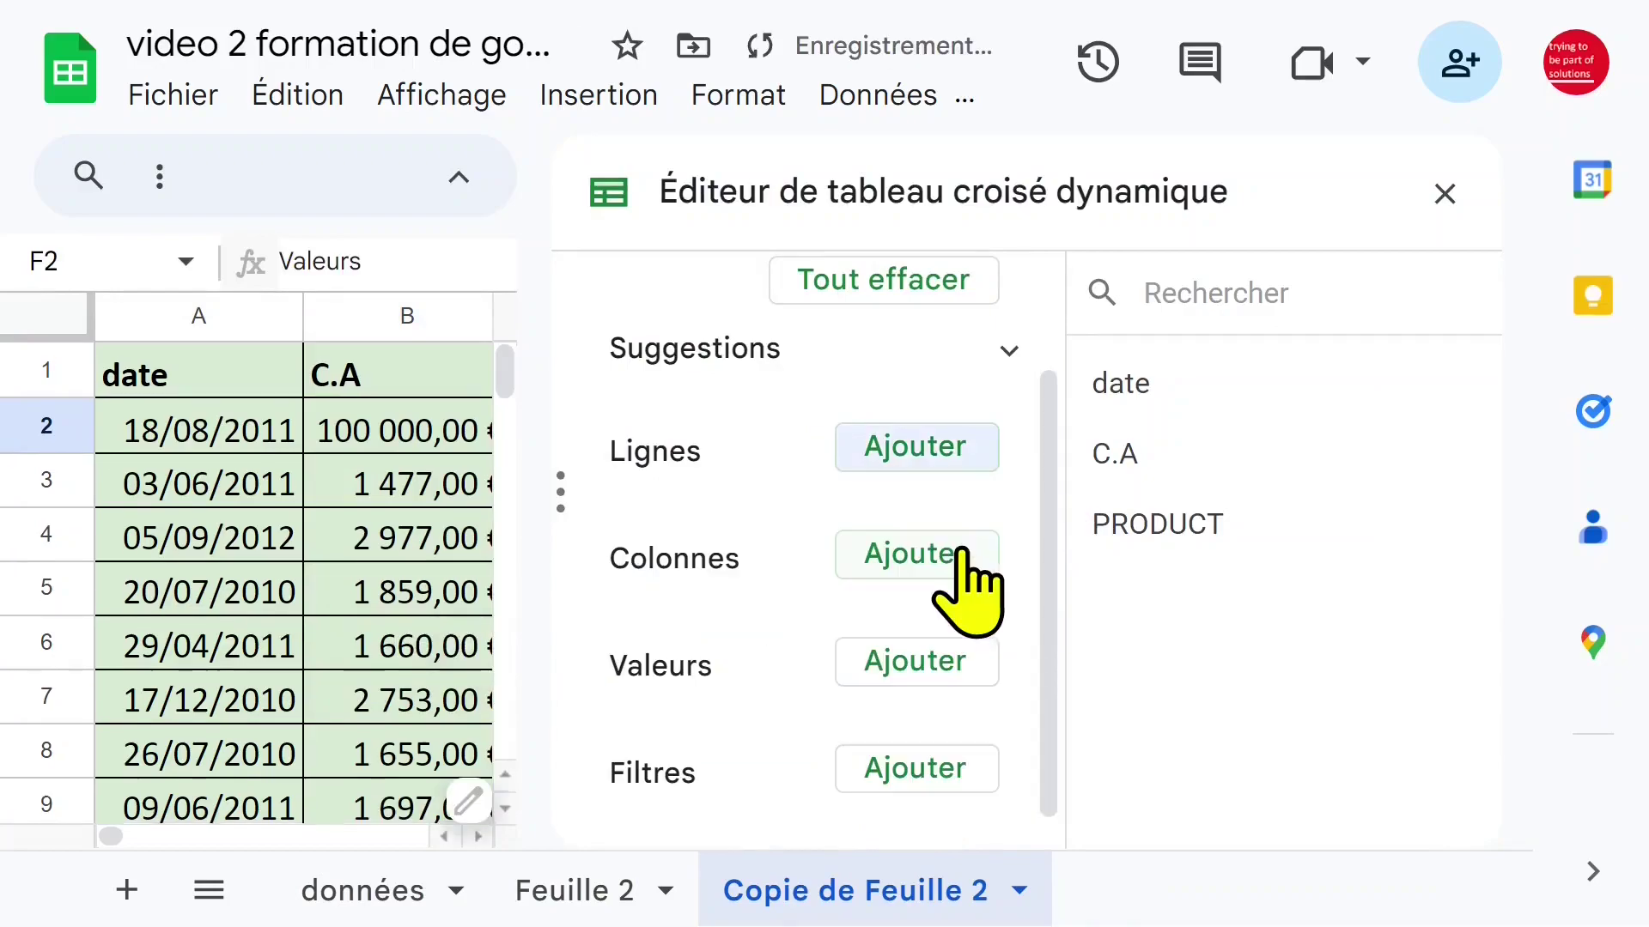
click(934, 453)
click(968, 731)
Add PRODUCT as the pivot table's value field, summarised by COUNTA, and close the pivot table editor
drag(1039, 468, 1052, 636)
click(949, 661)
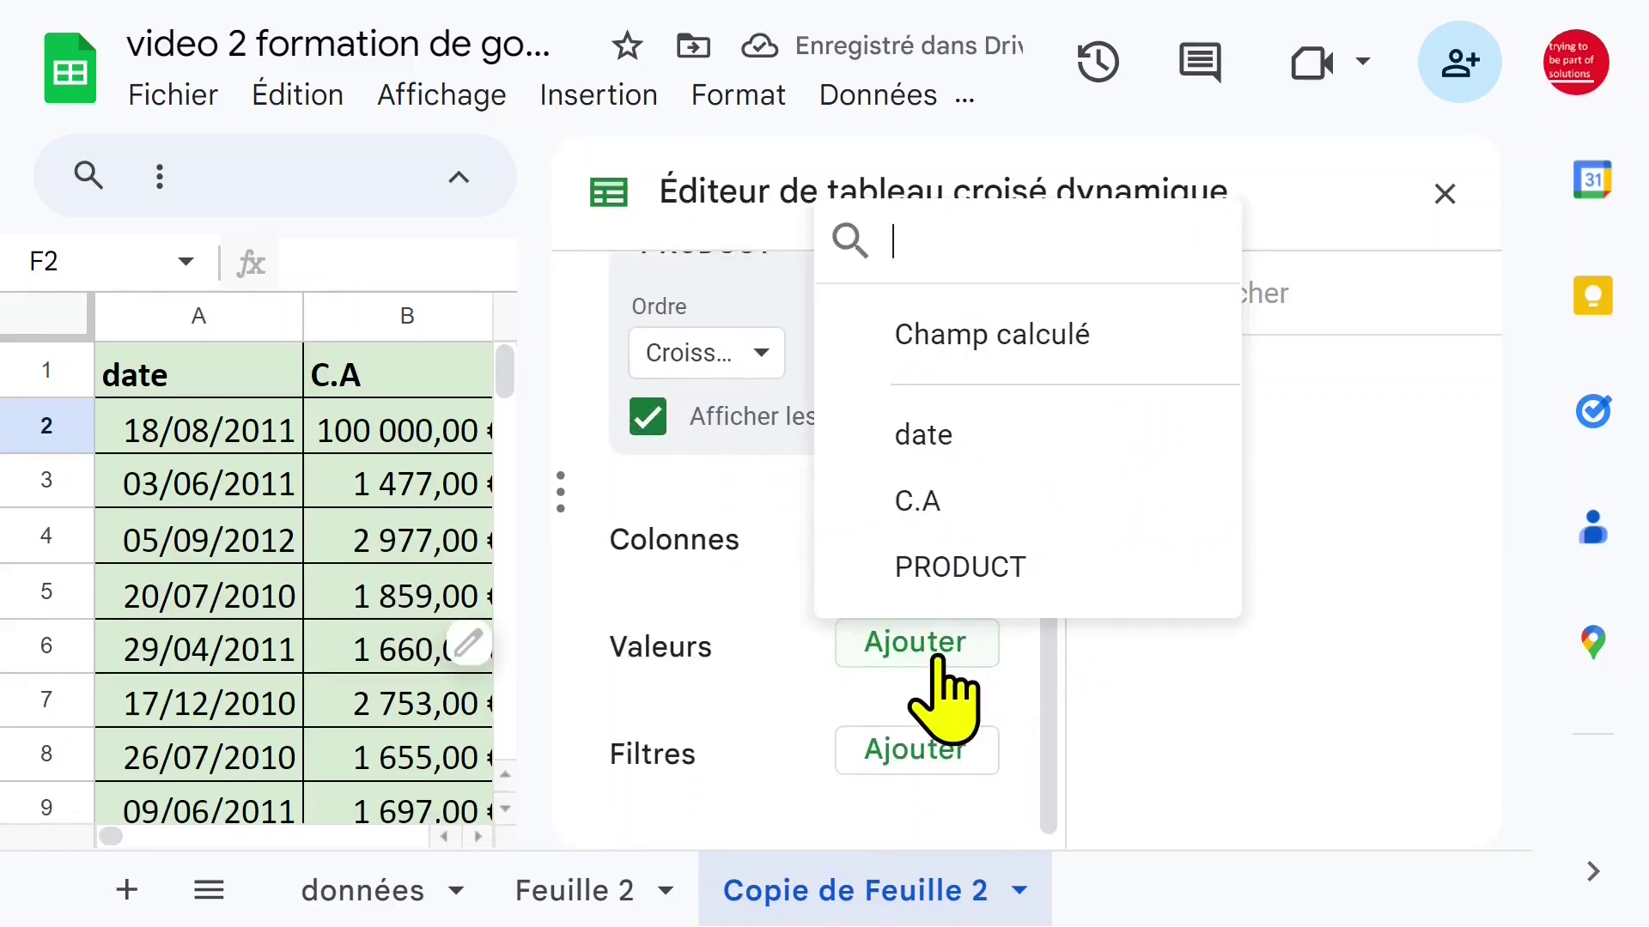
click(953, 565)
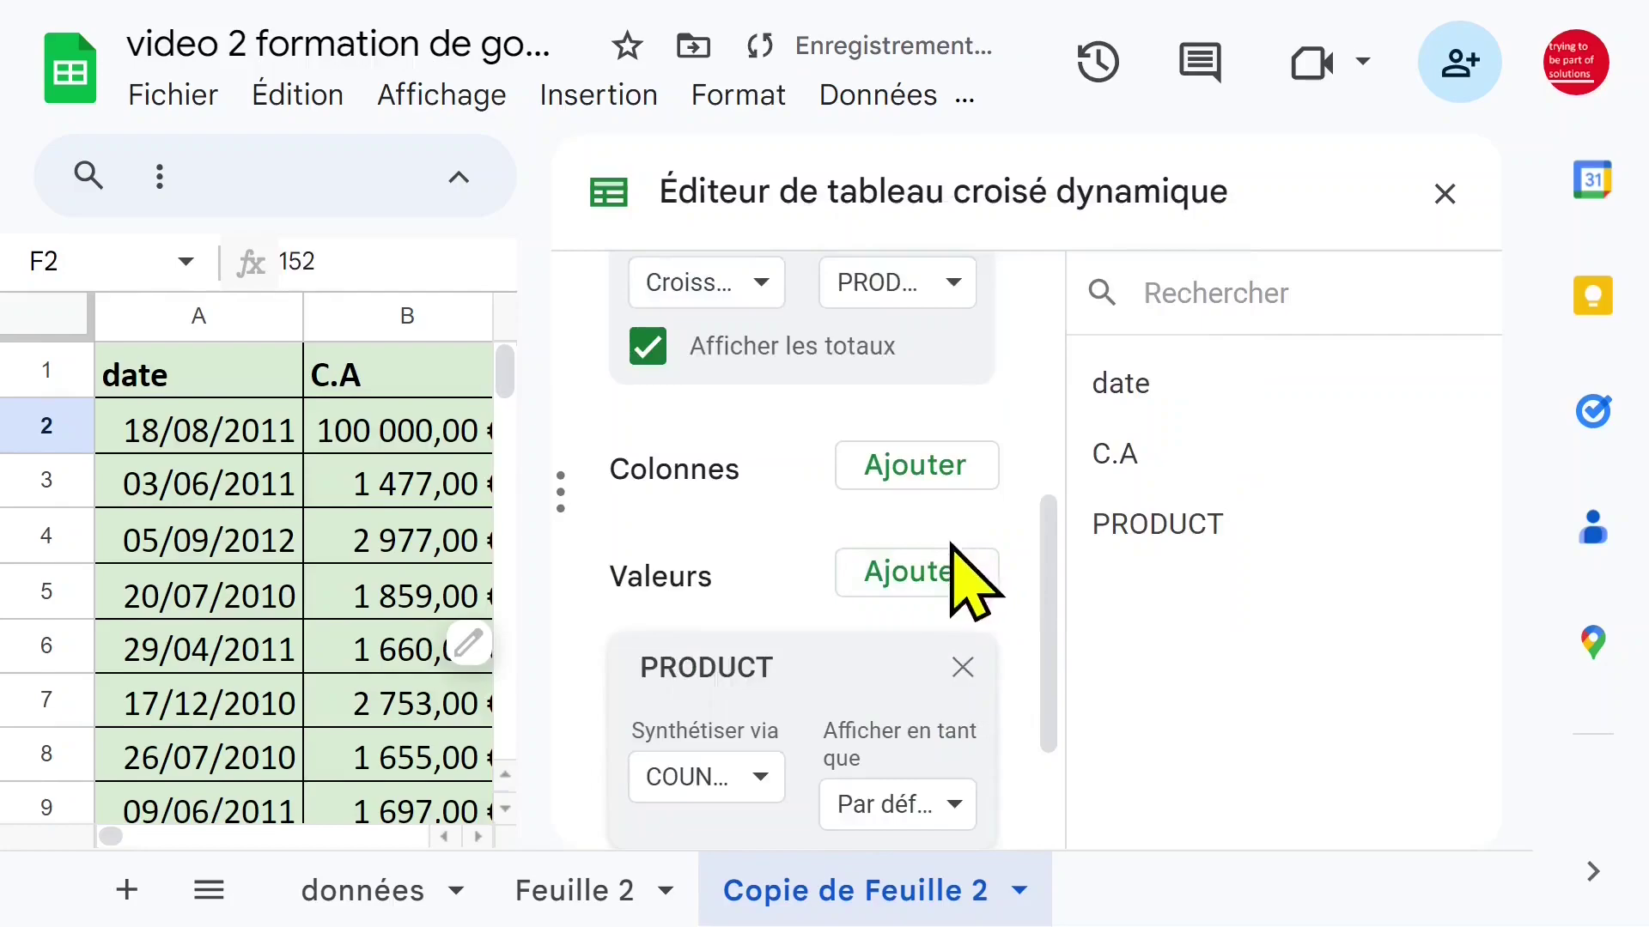
click(1444, 194)
click(1254, 503)
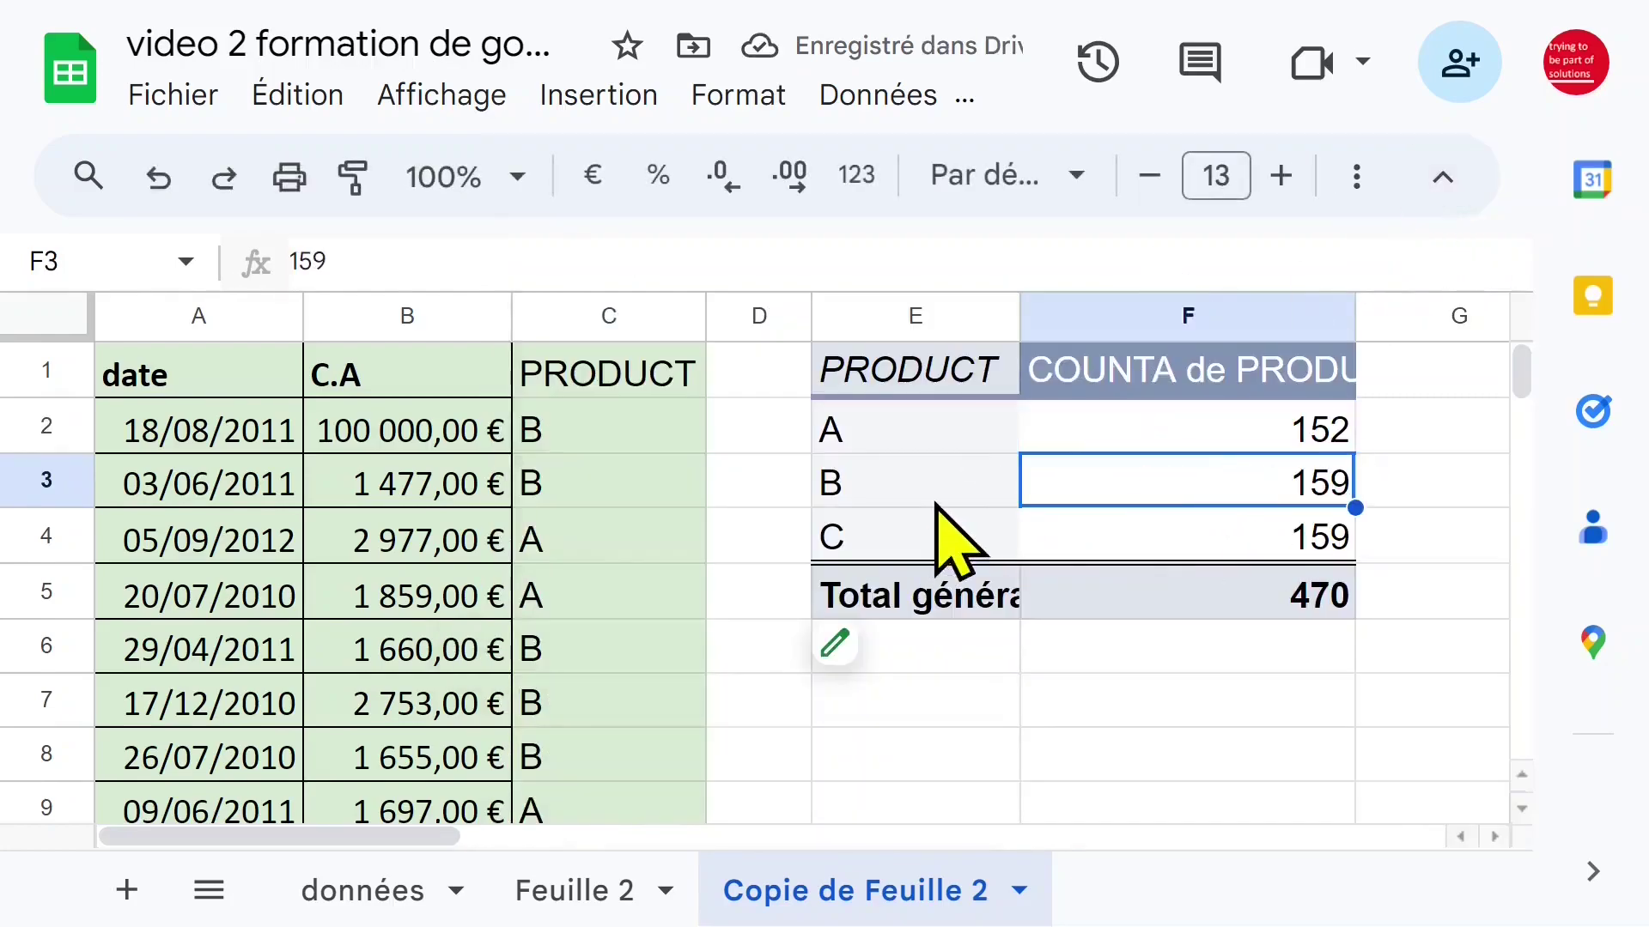
Rename the sheet Copie de Feuille 2 as data
click(604, 430)
click(706, 317)
double_click(915, 892)
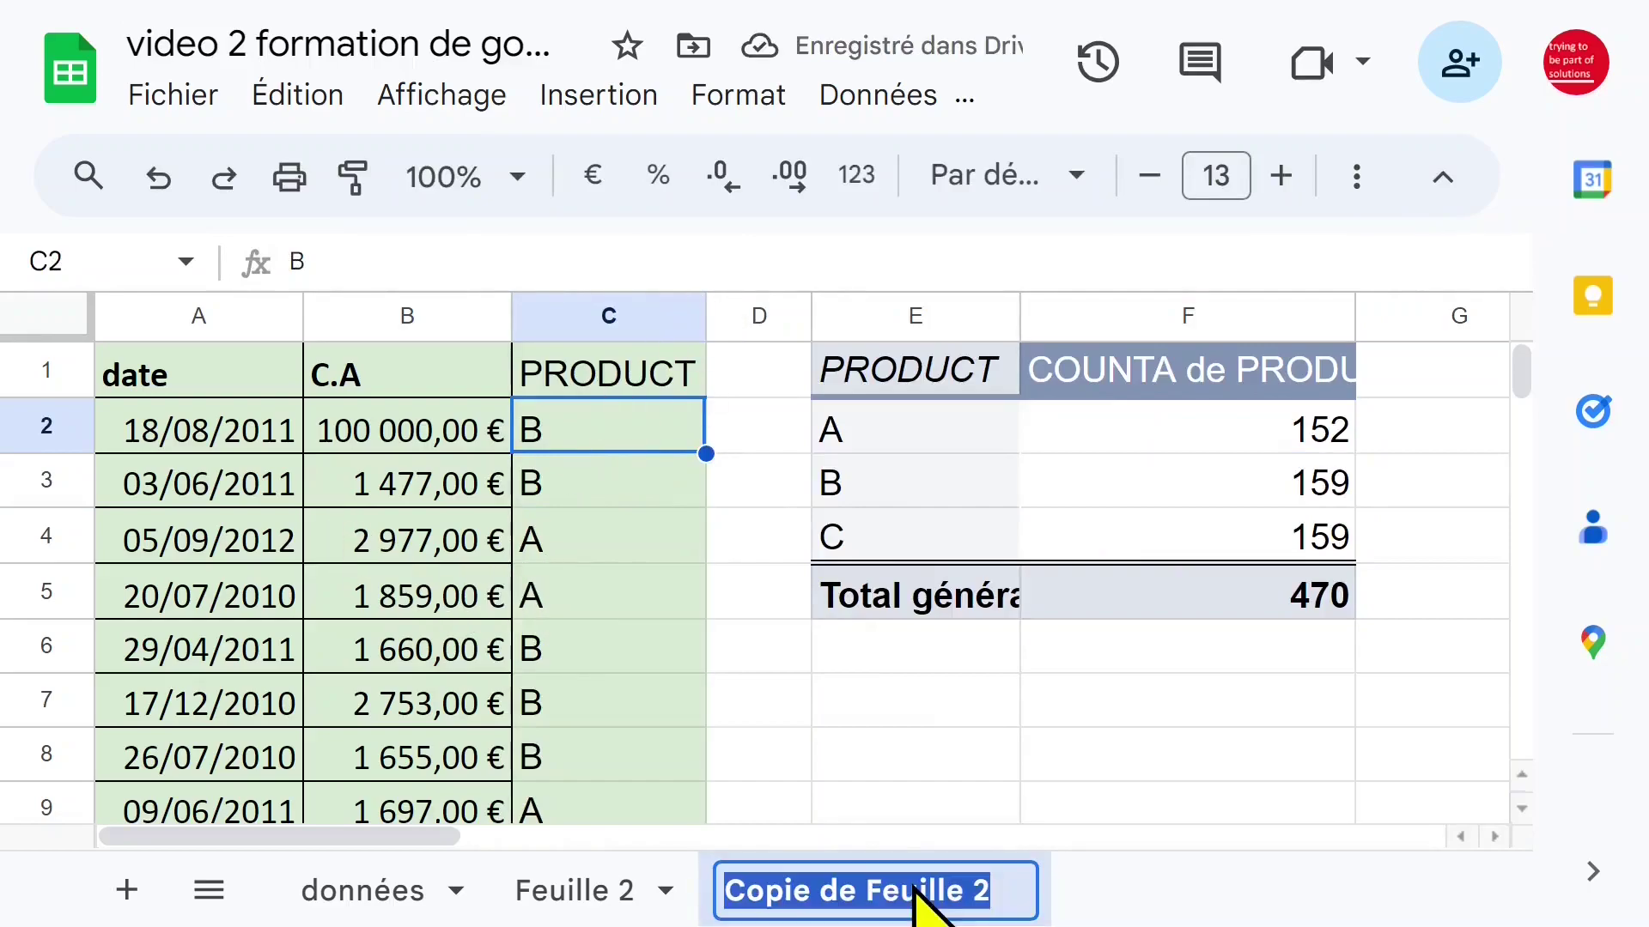
text(da)
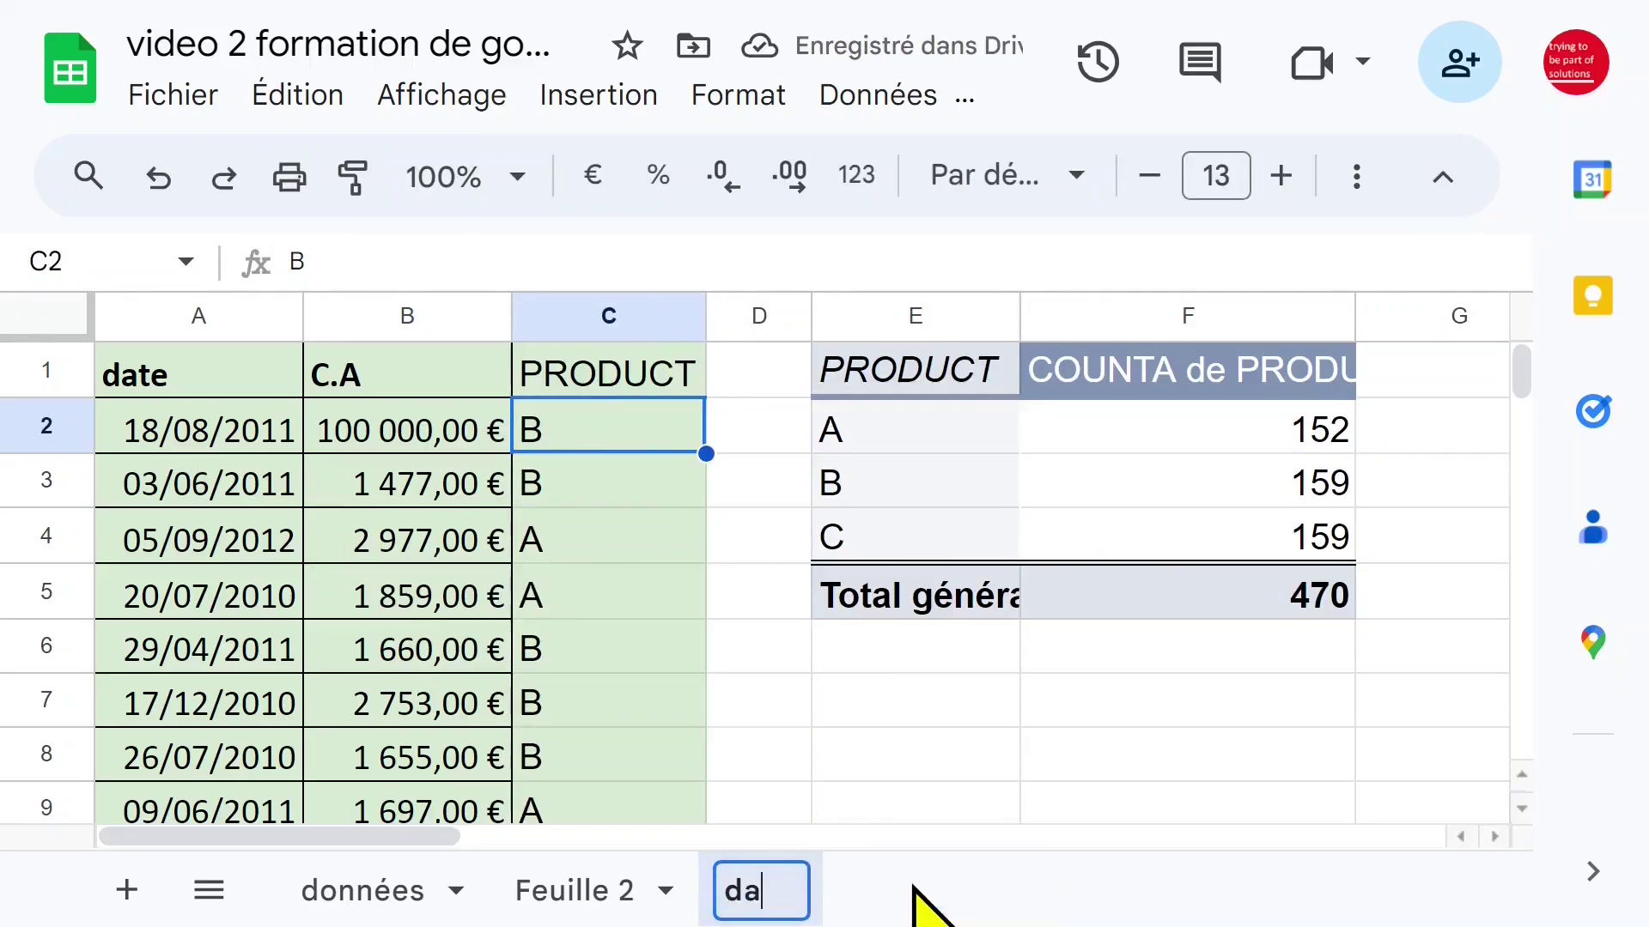
text(ta)
click(391, 315)
click(644, 434)
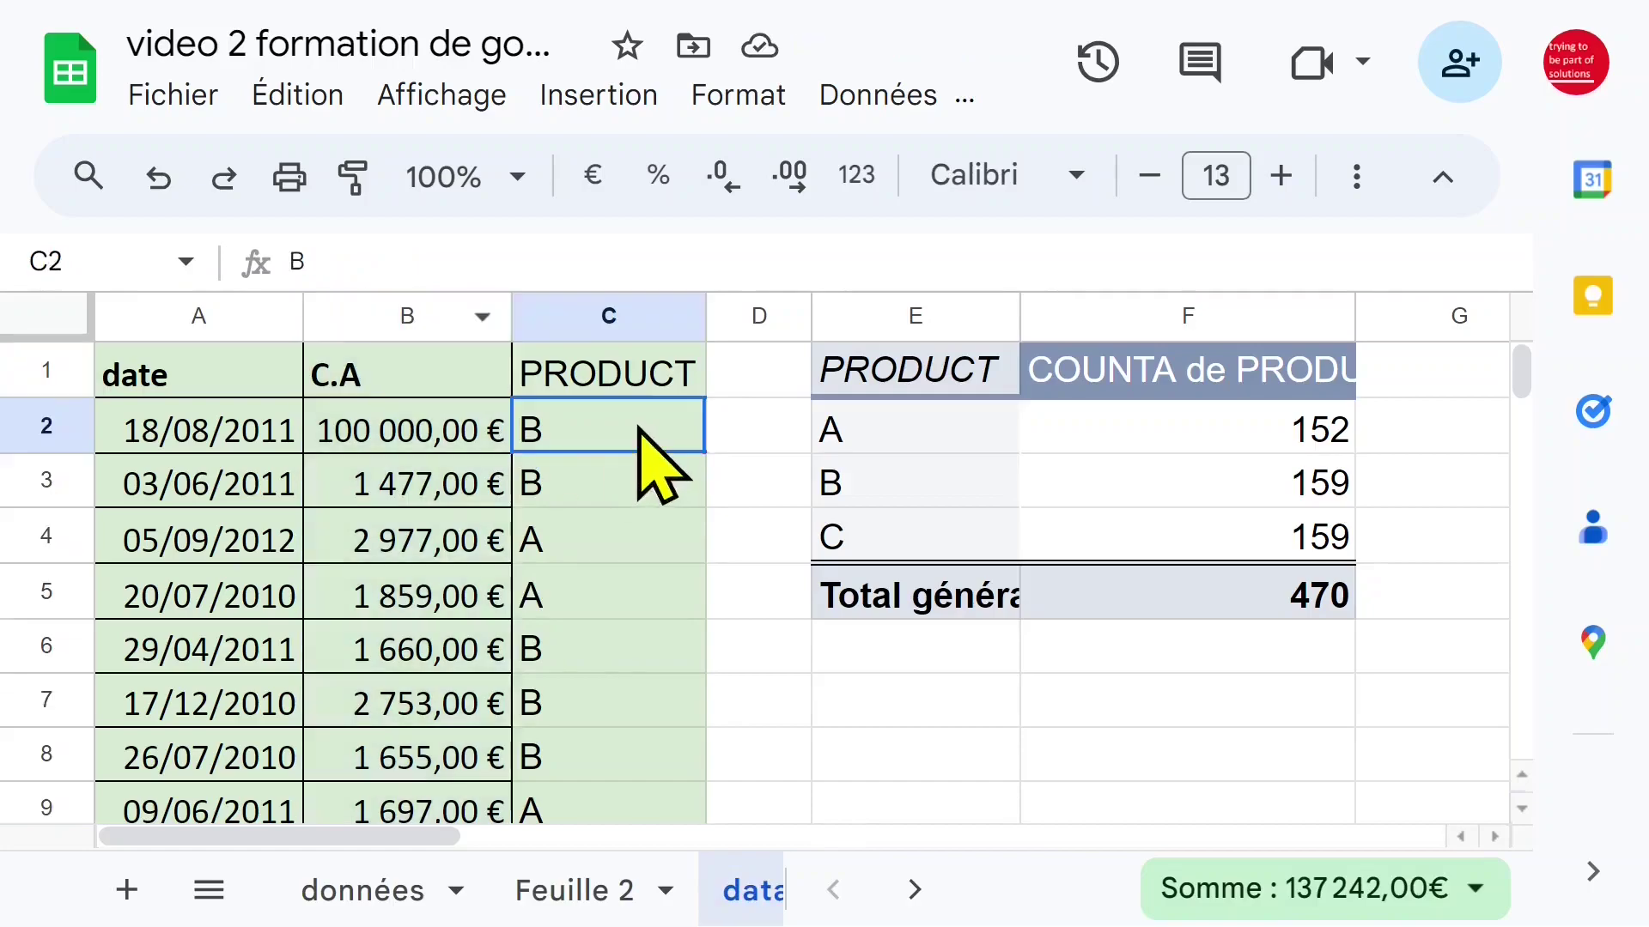
Create a pivot table from the range data!A1:C471 in a new sheet
click(464, 485)
click(617, 99)
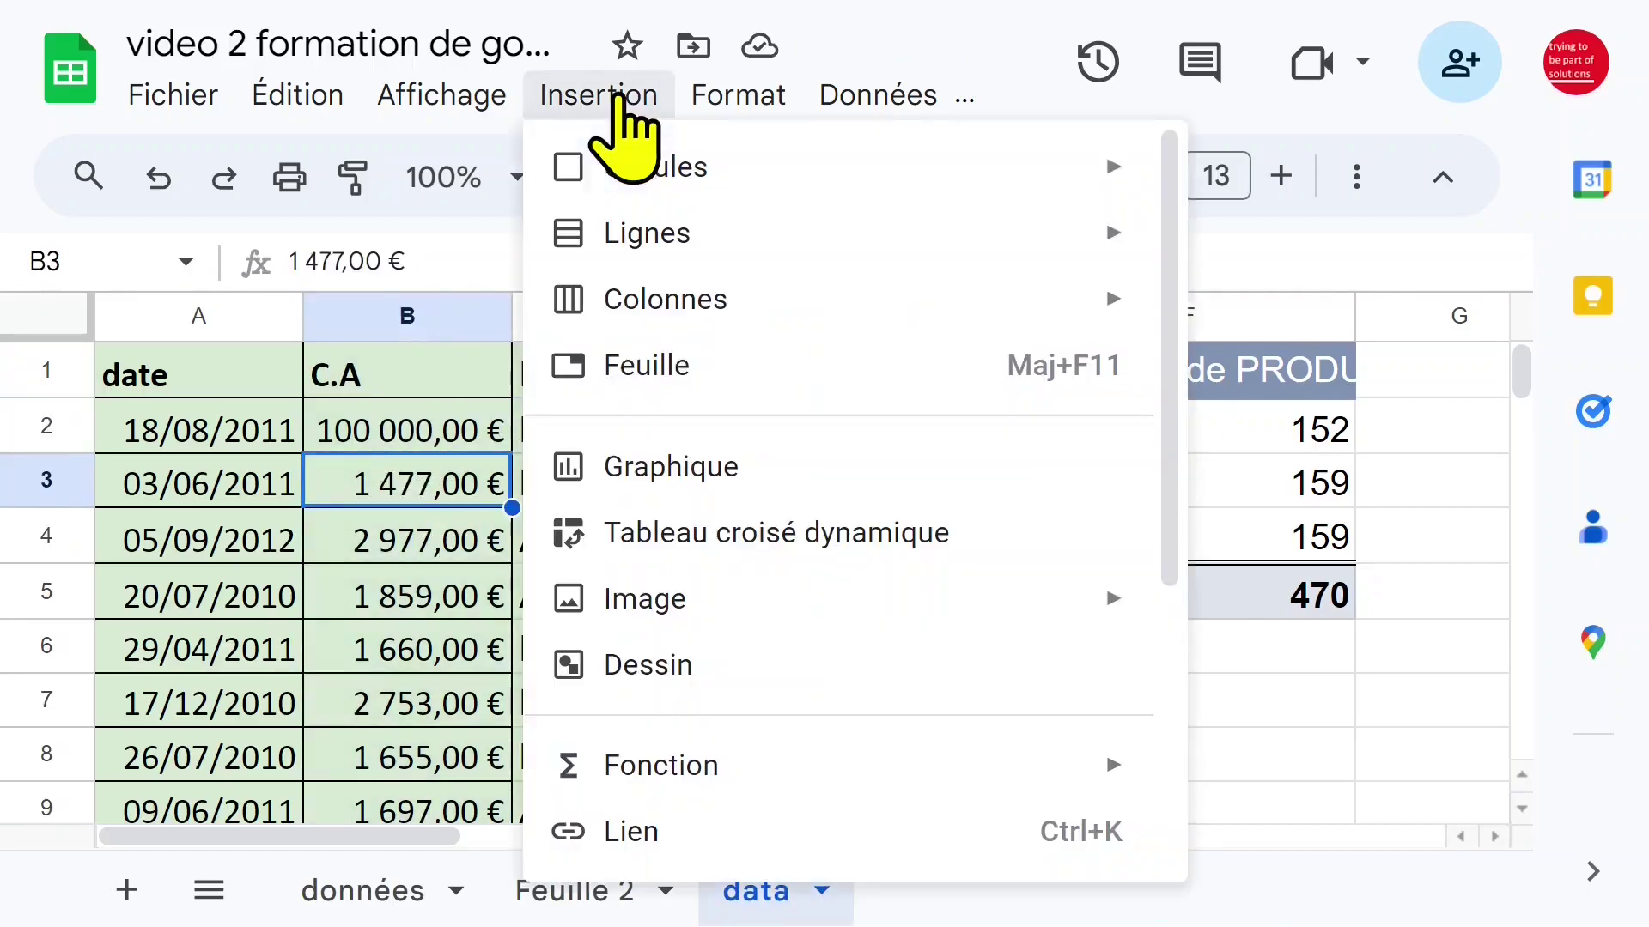
click(691, 541)
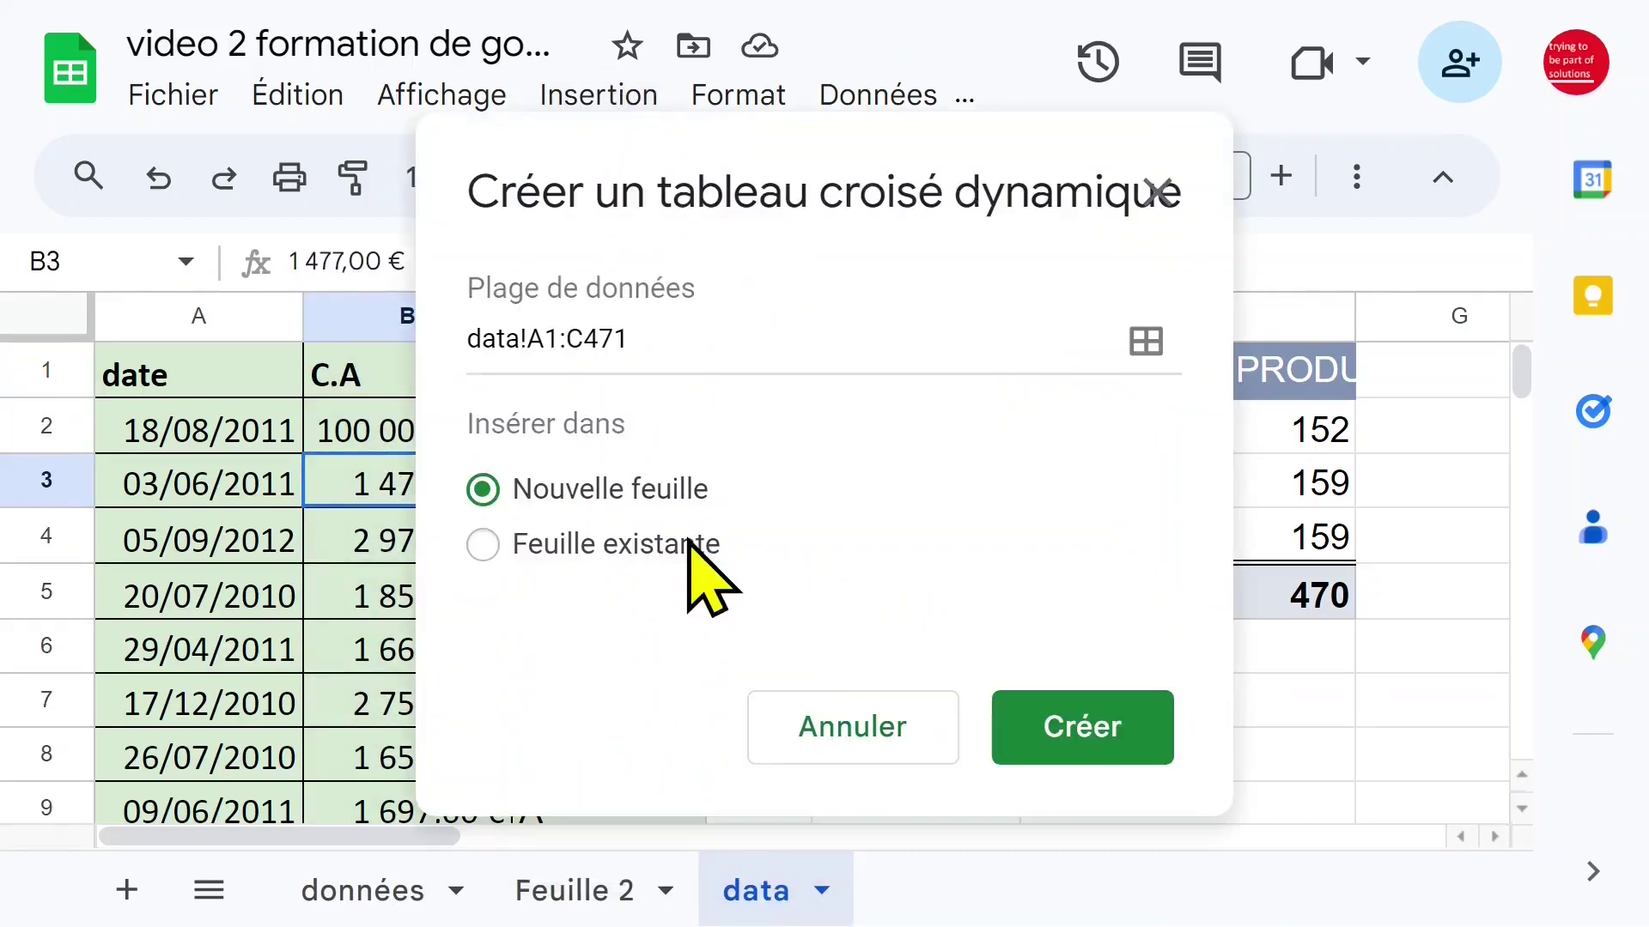
click(1065, 744)
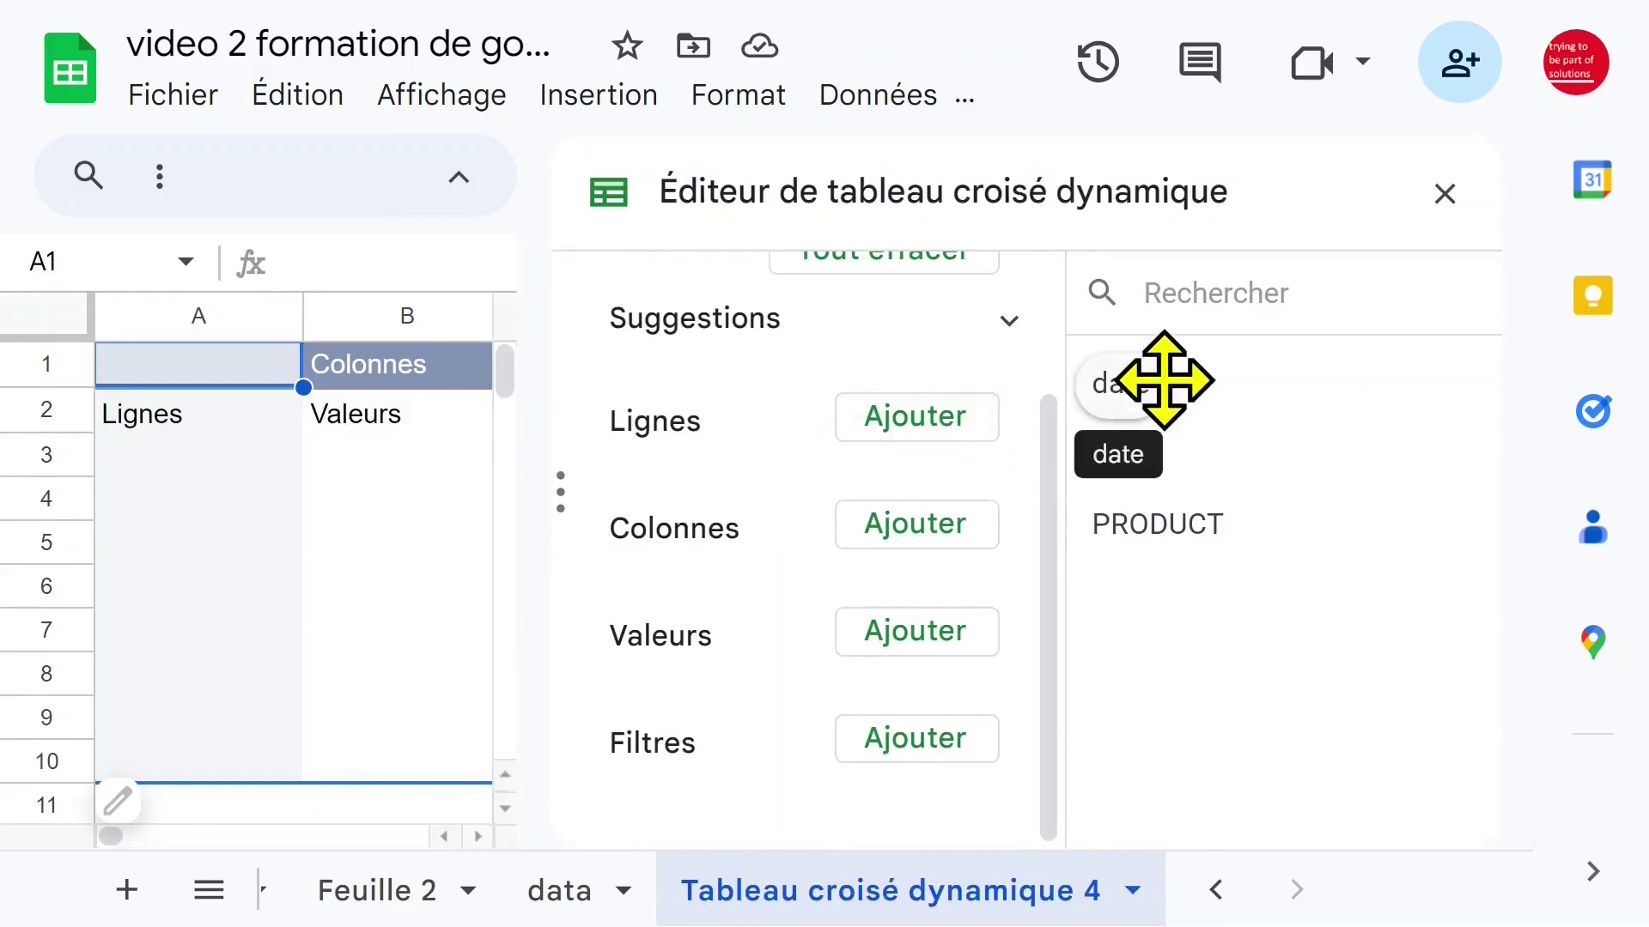
Set date as the new pivot table's rows and PRODUCT as its columns, then close the pivot table editor
drag(1145, 383, 810, 487)
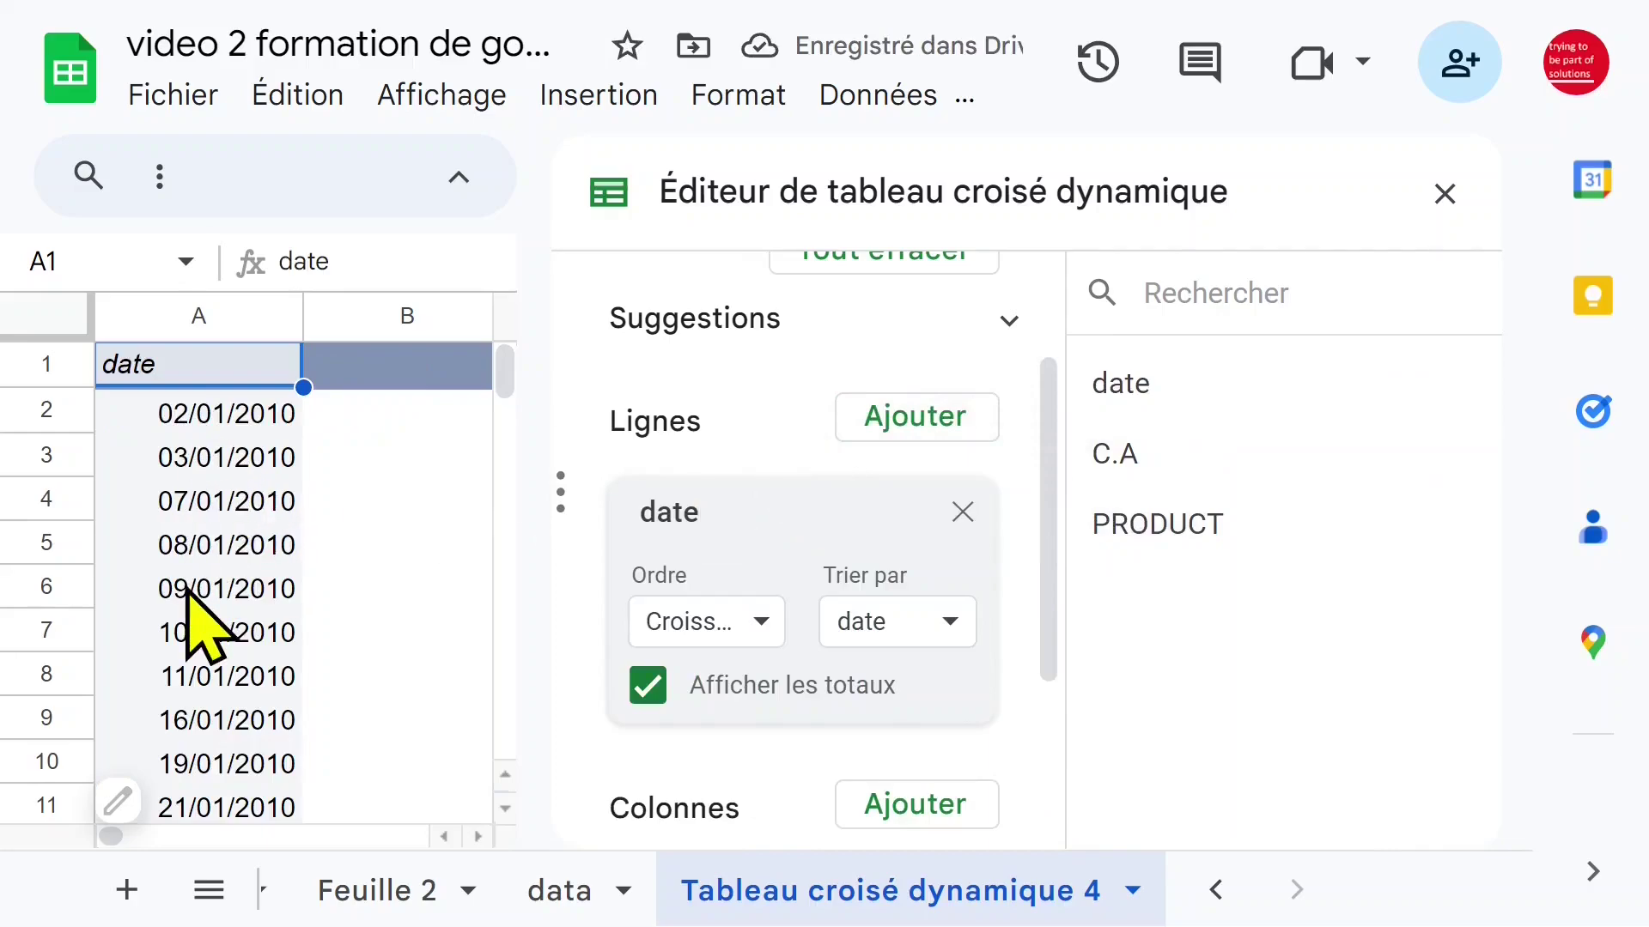
scroll(1049, 584, down, 3)
drag(1189, 534, 767, 590)
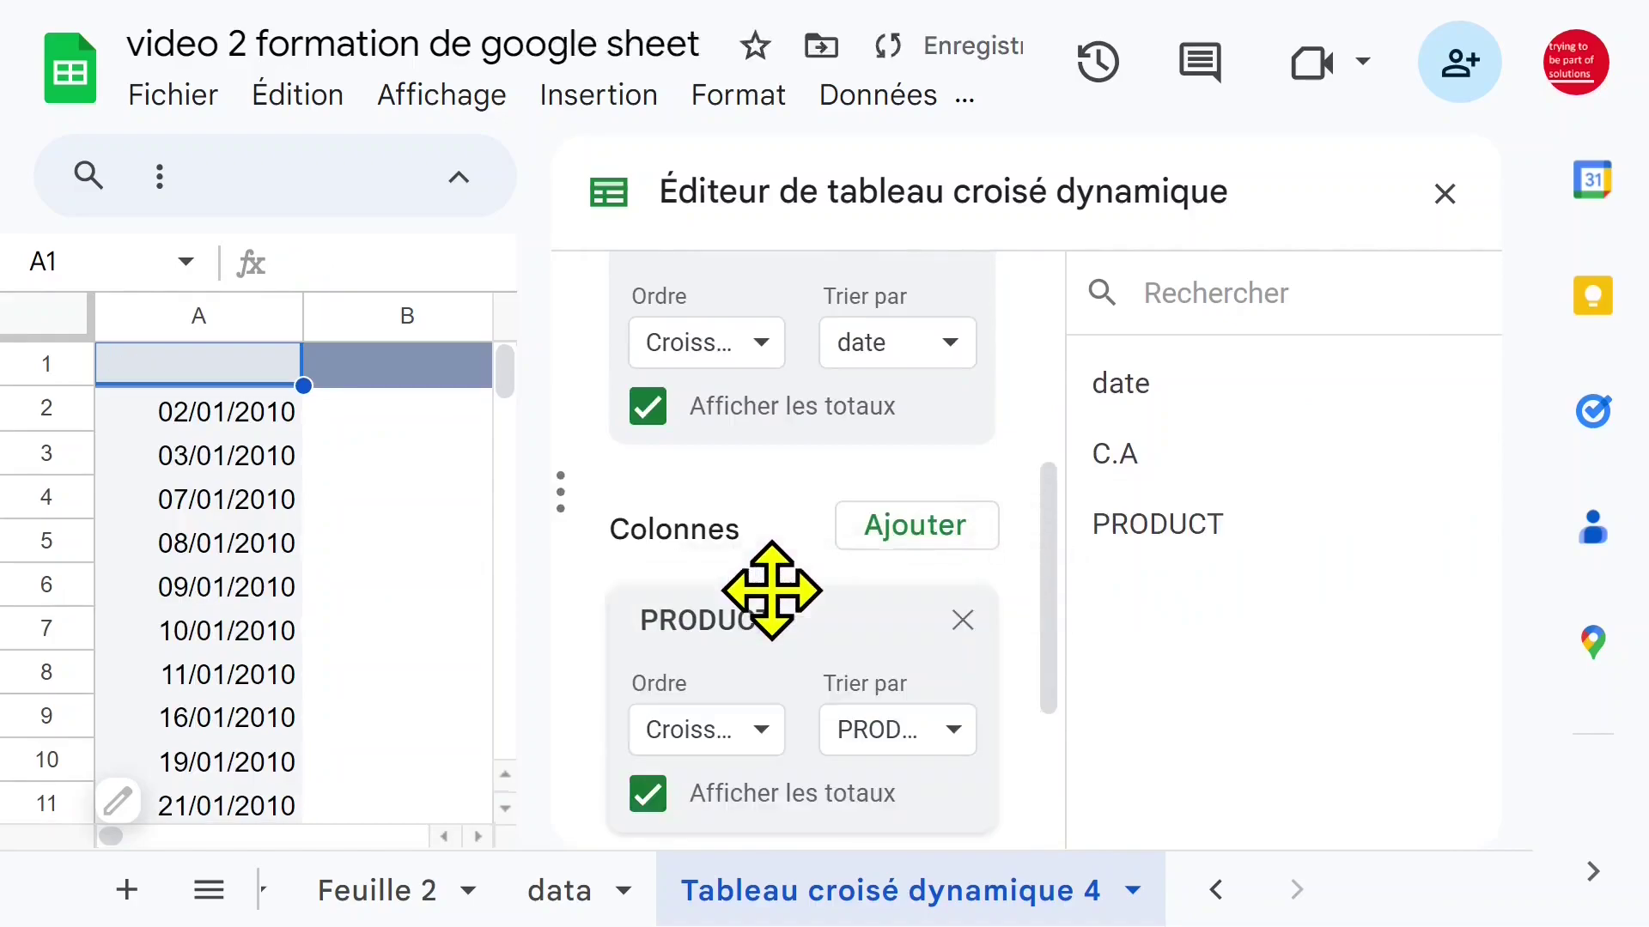
click(1444, 194)
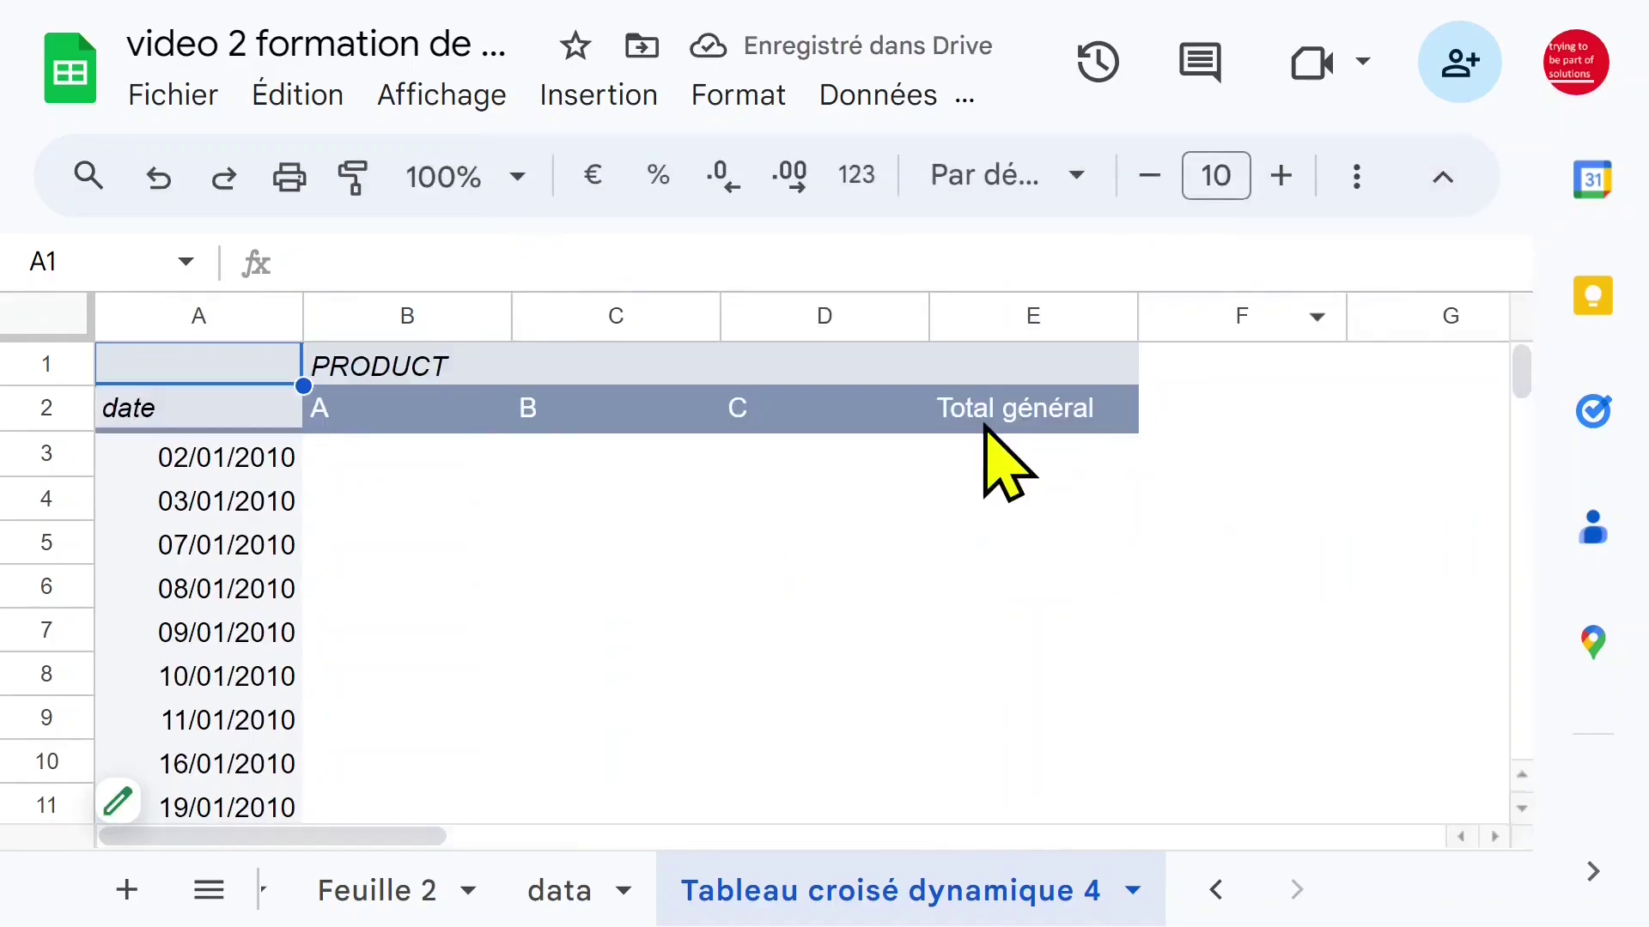
click(399, 498)
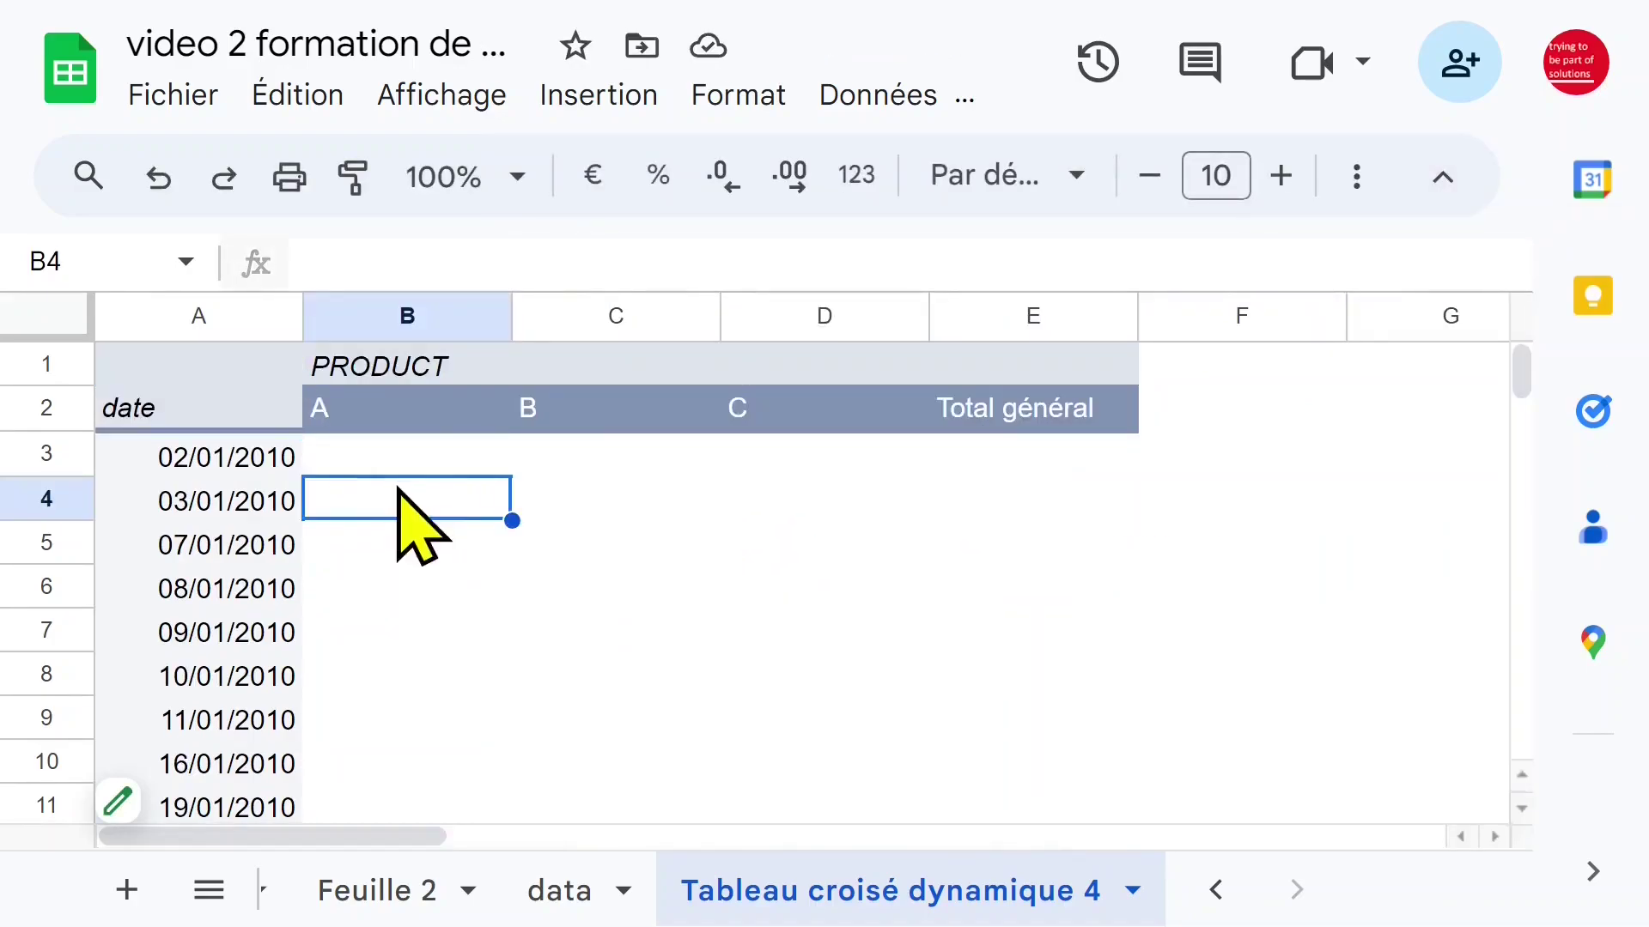
Add C.A as the pivot table's value field and close the pivot table editor
click(185, 792)
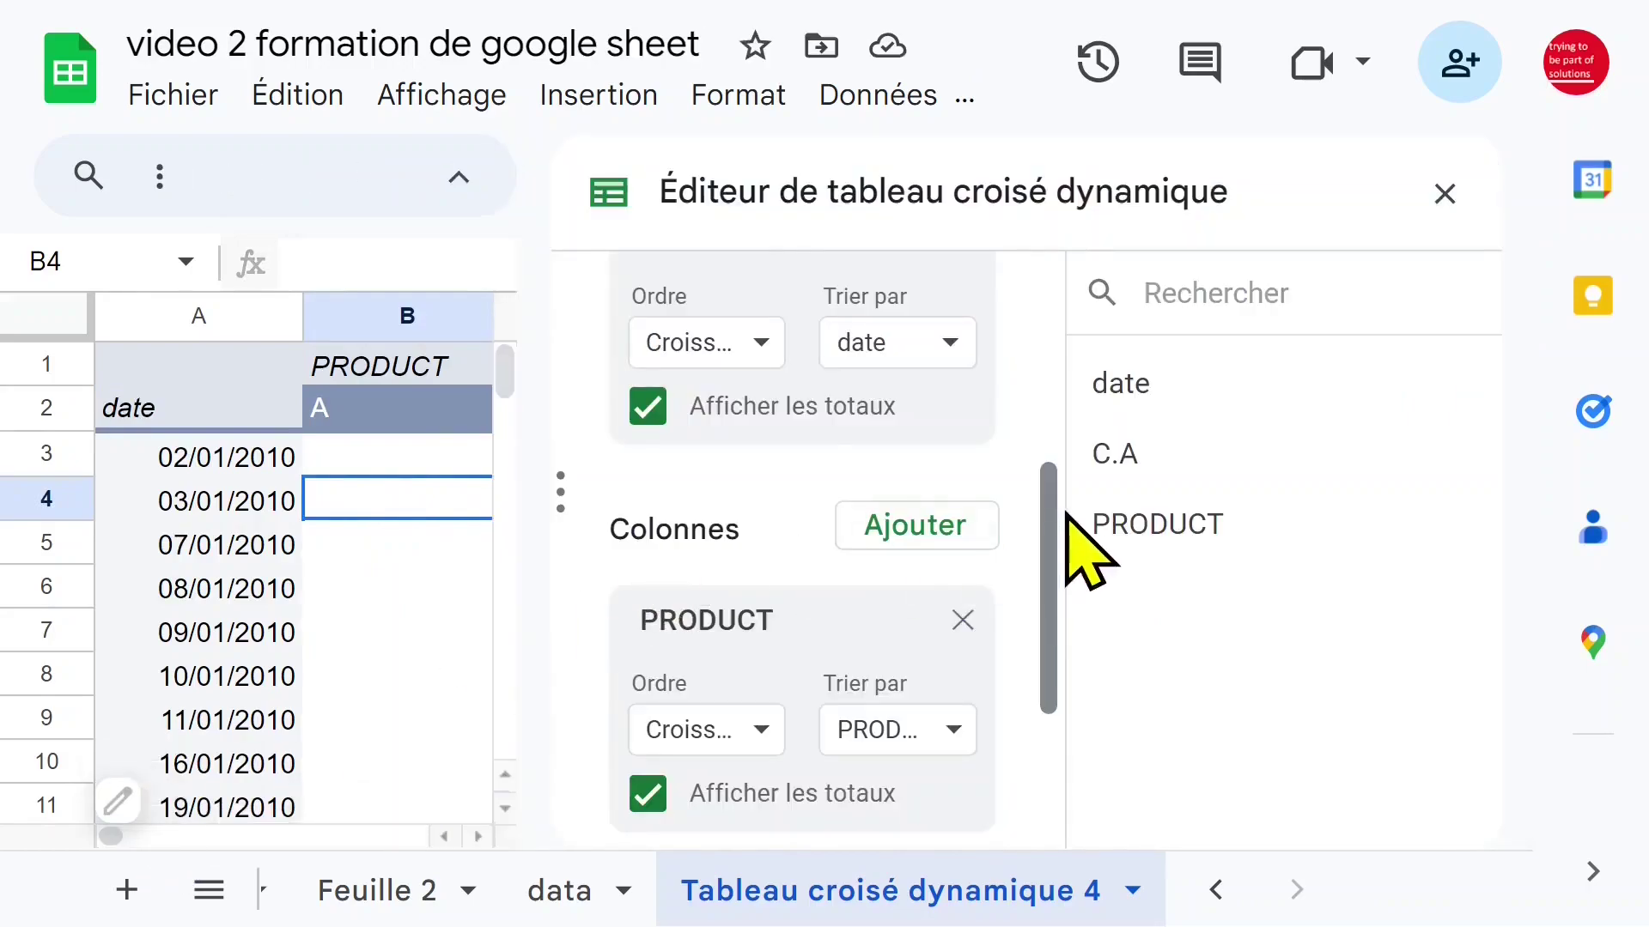
scroll(987, 601, down, 3)
drag(1126, 448, 1244, 491)
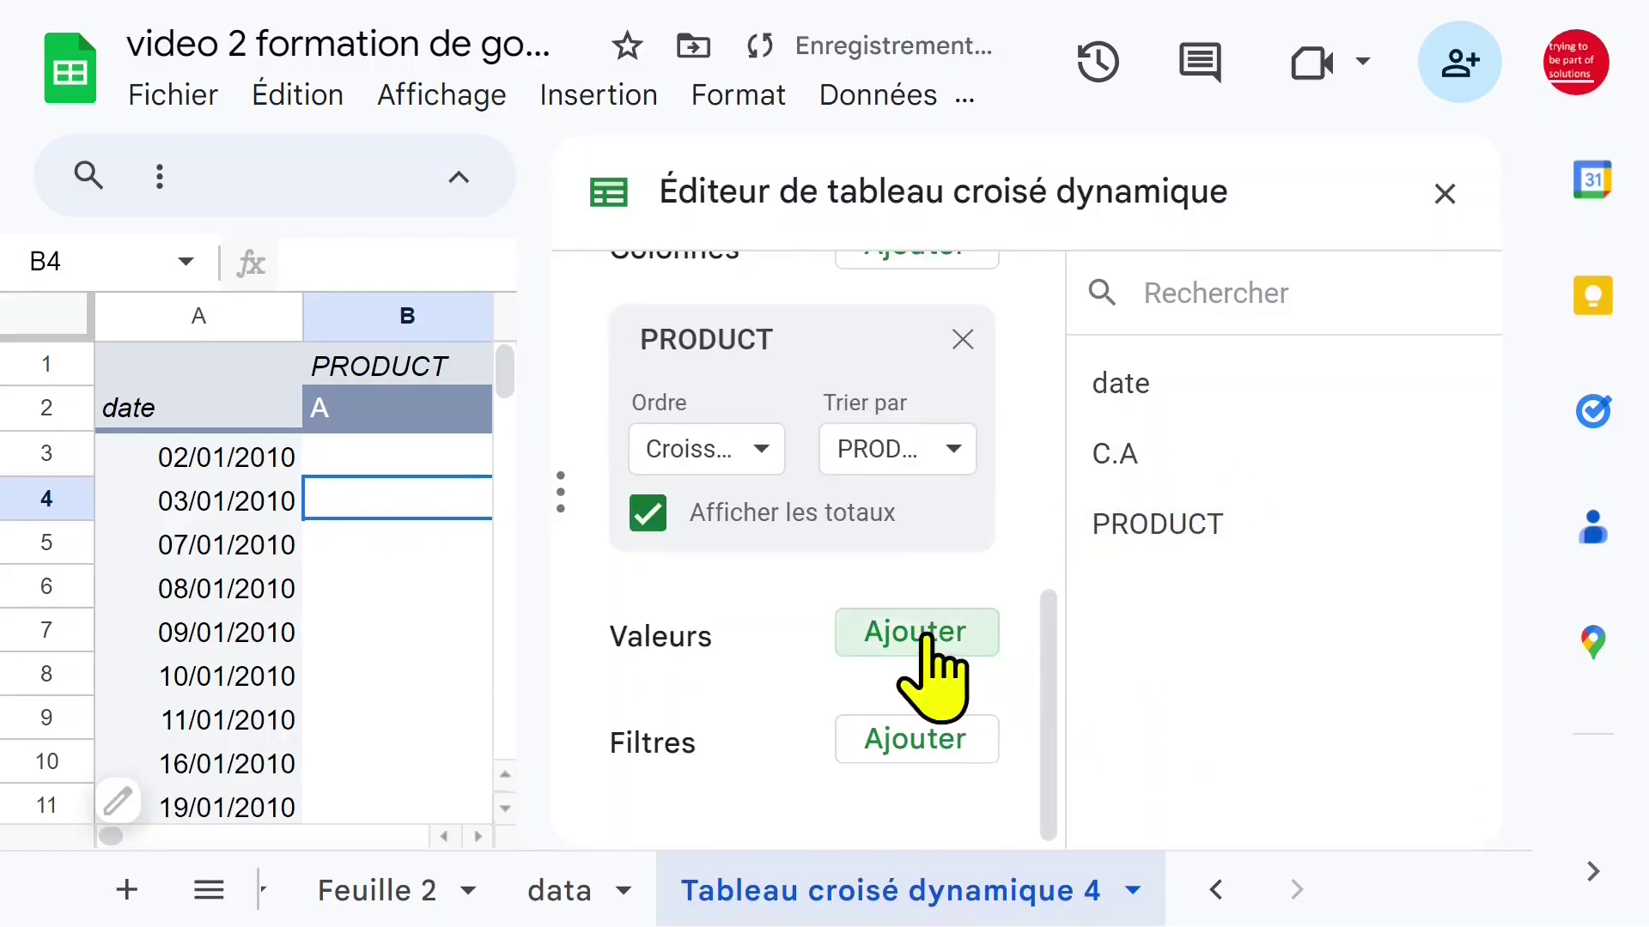
click(953, 636)
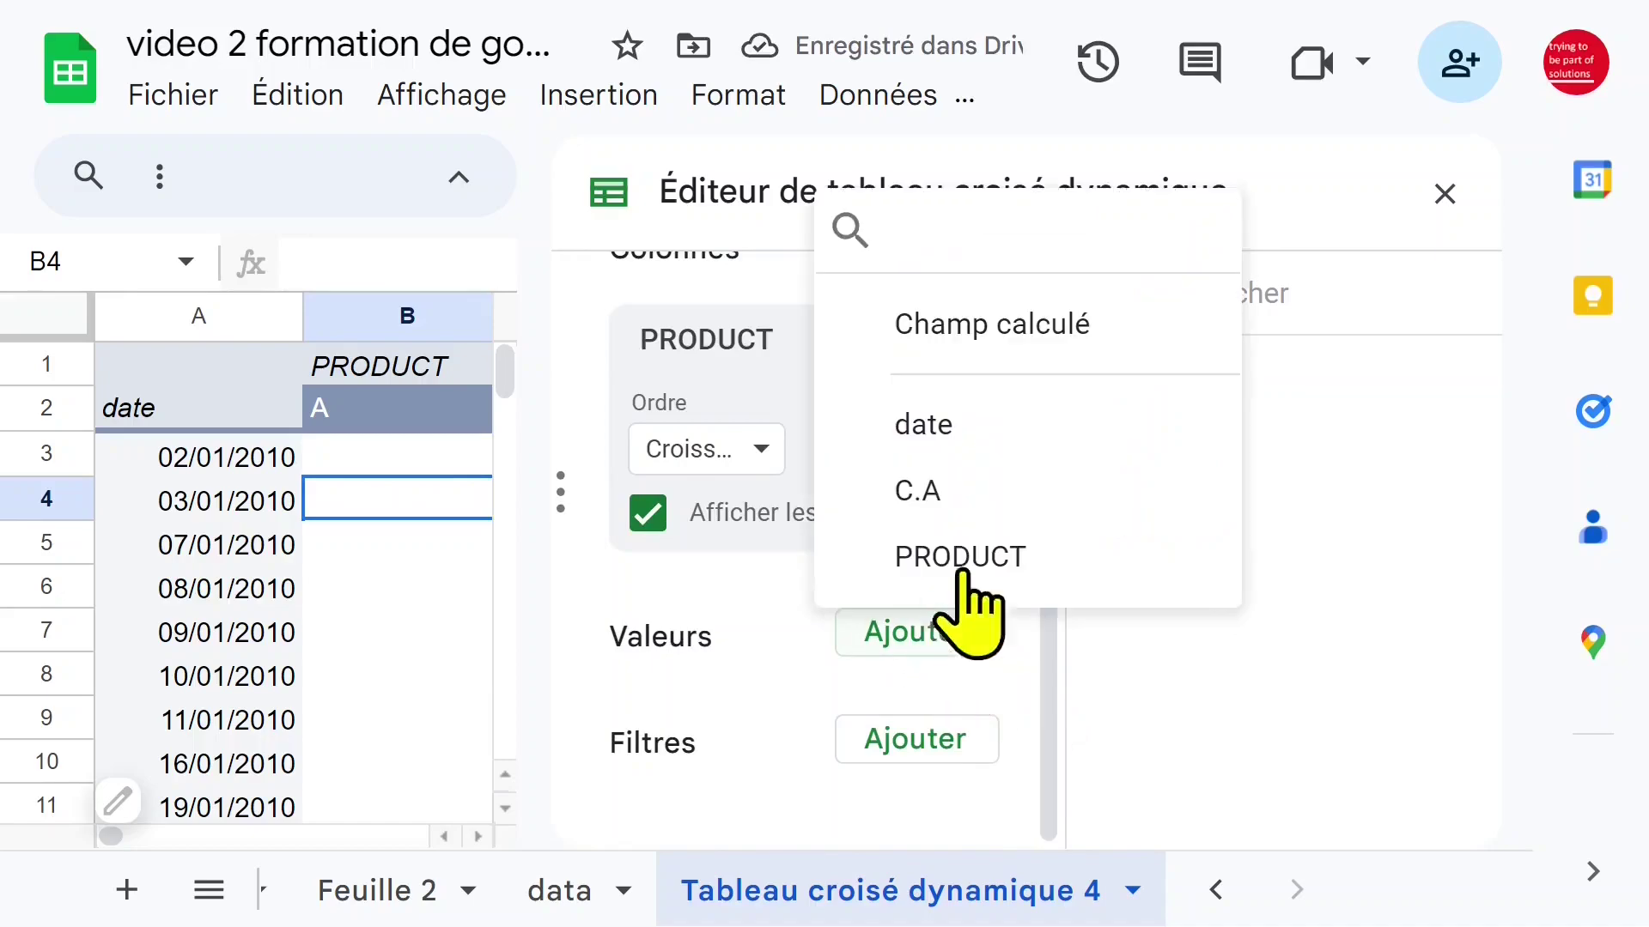
click(932, 485)
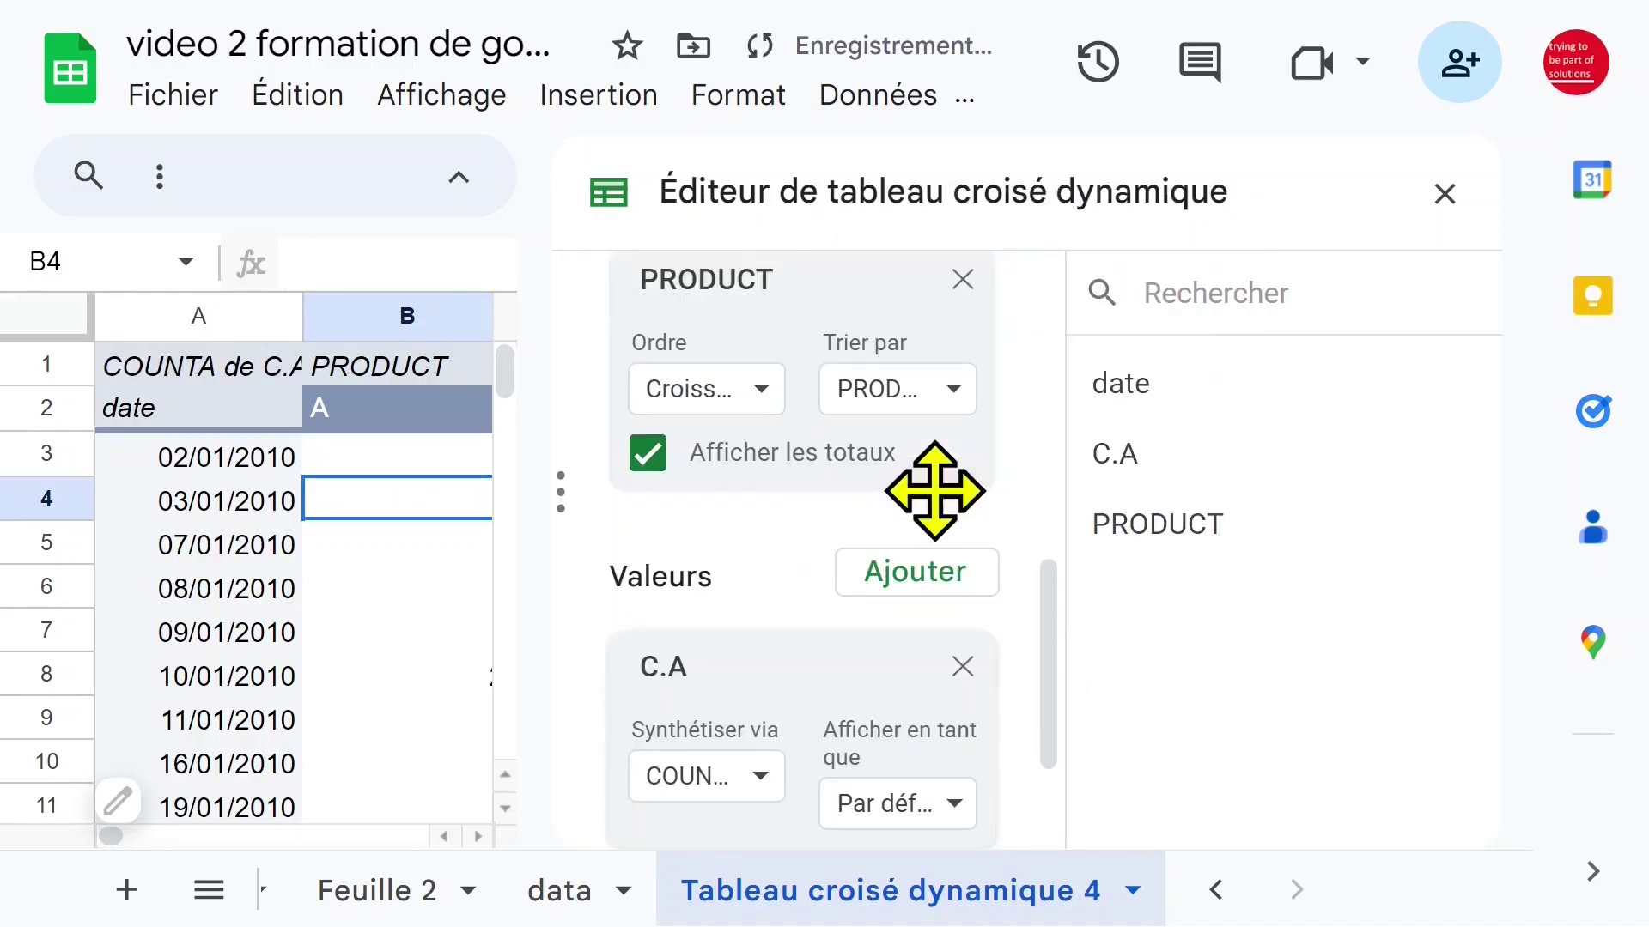
click(1446, 195)
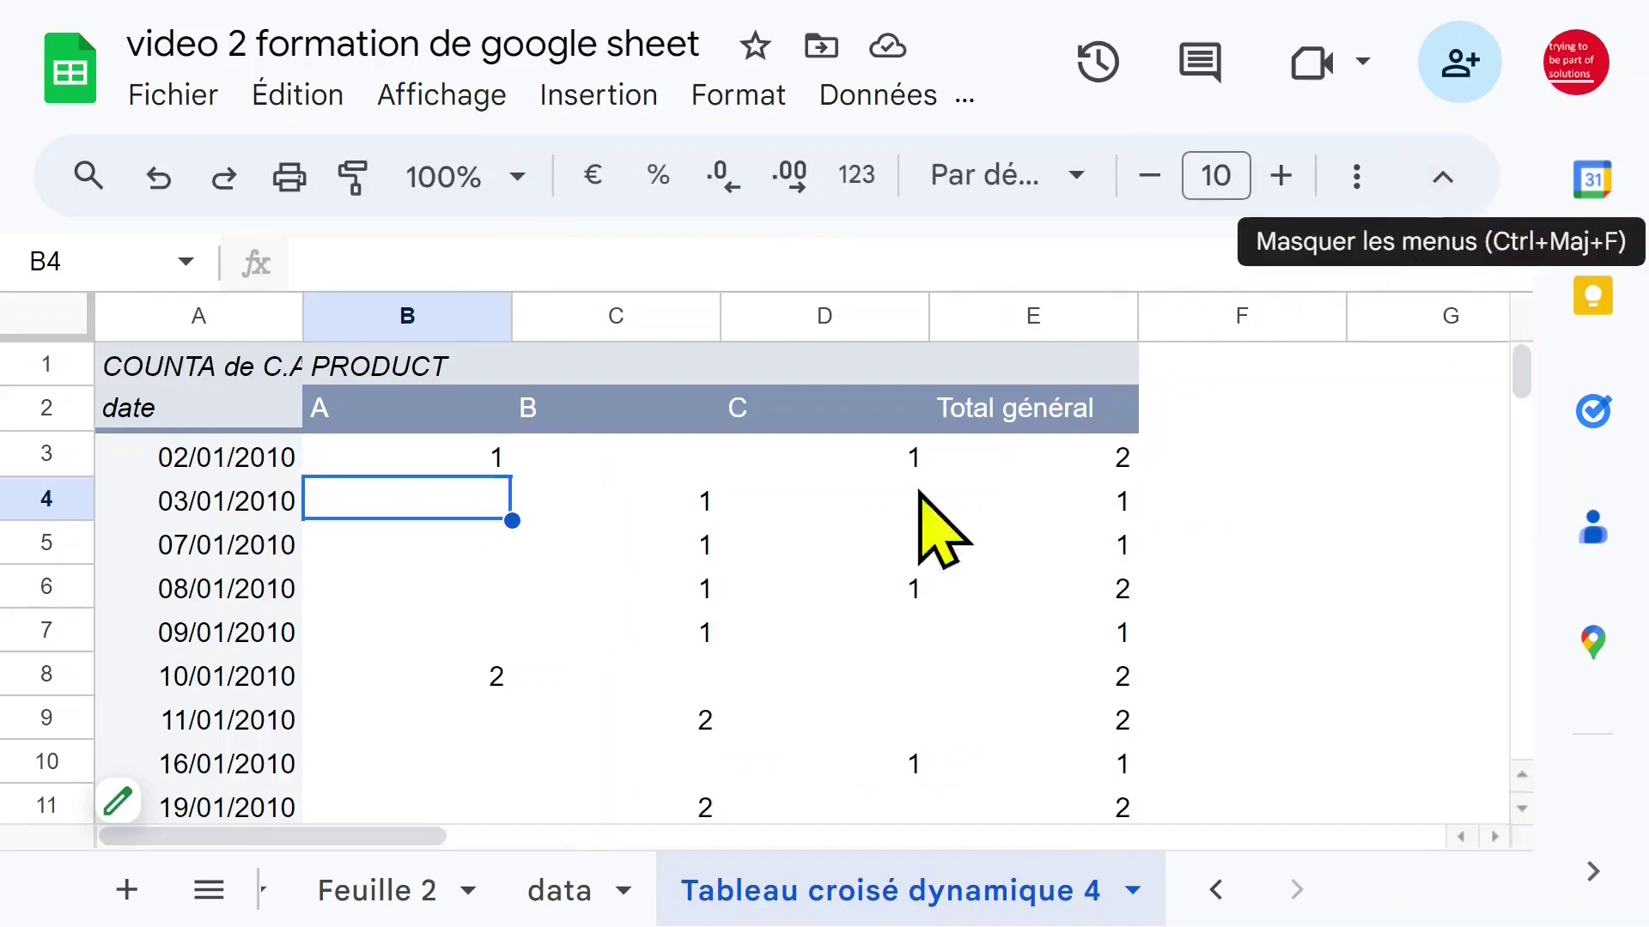
Summarise the pivot table's C.A values by SUM and close the pivot table editor
click(854, 509)
click(968, 560)
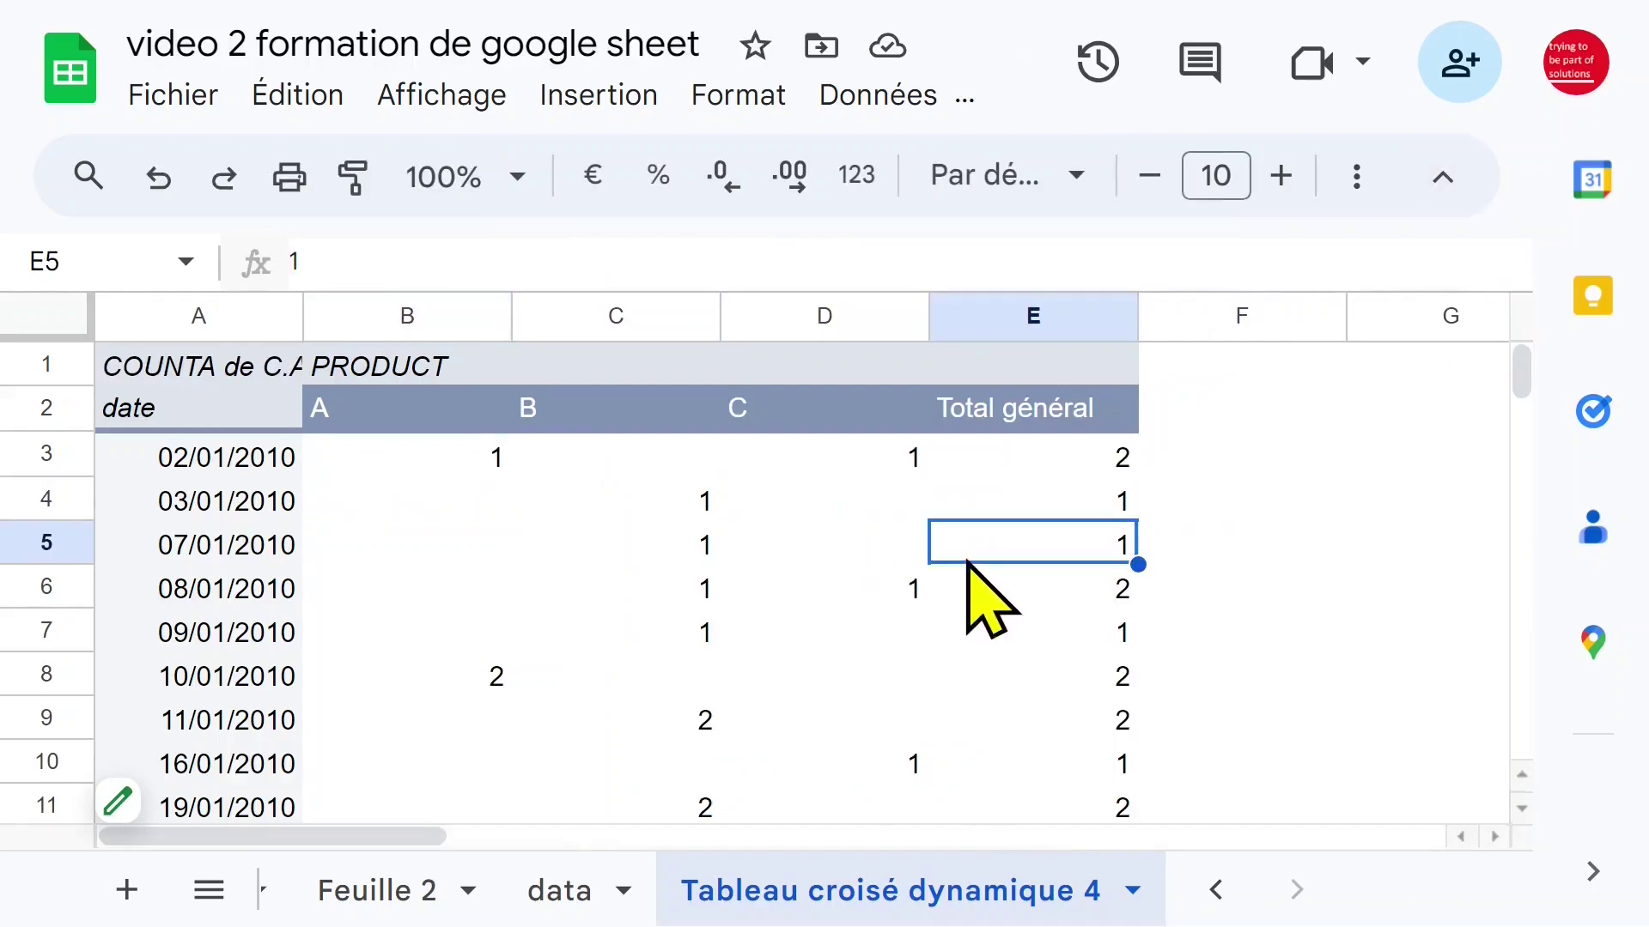
click(988, 469)
click(225, 791)
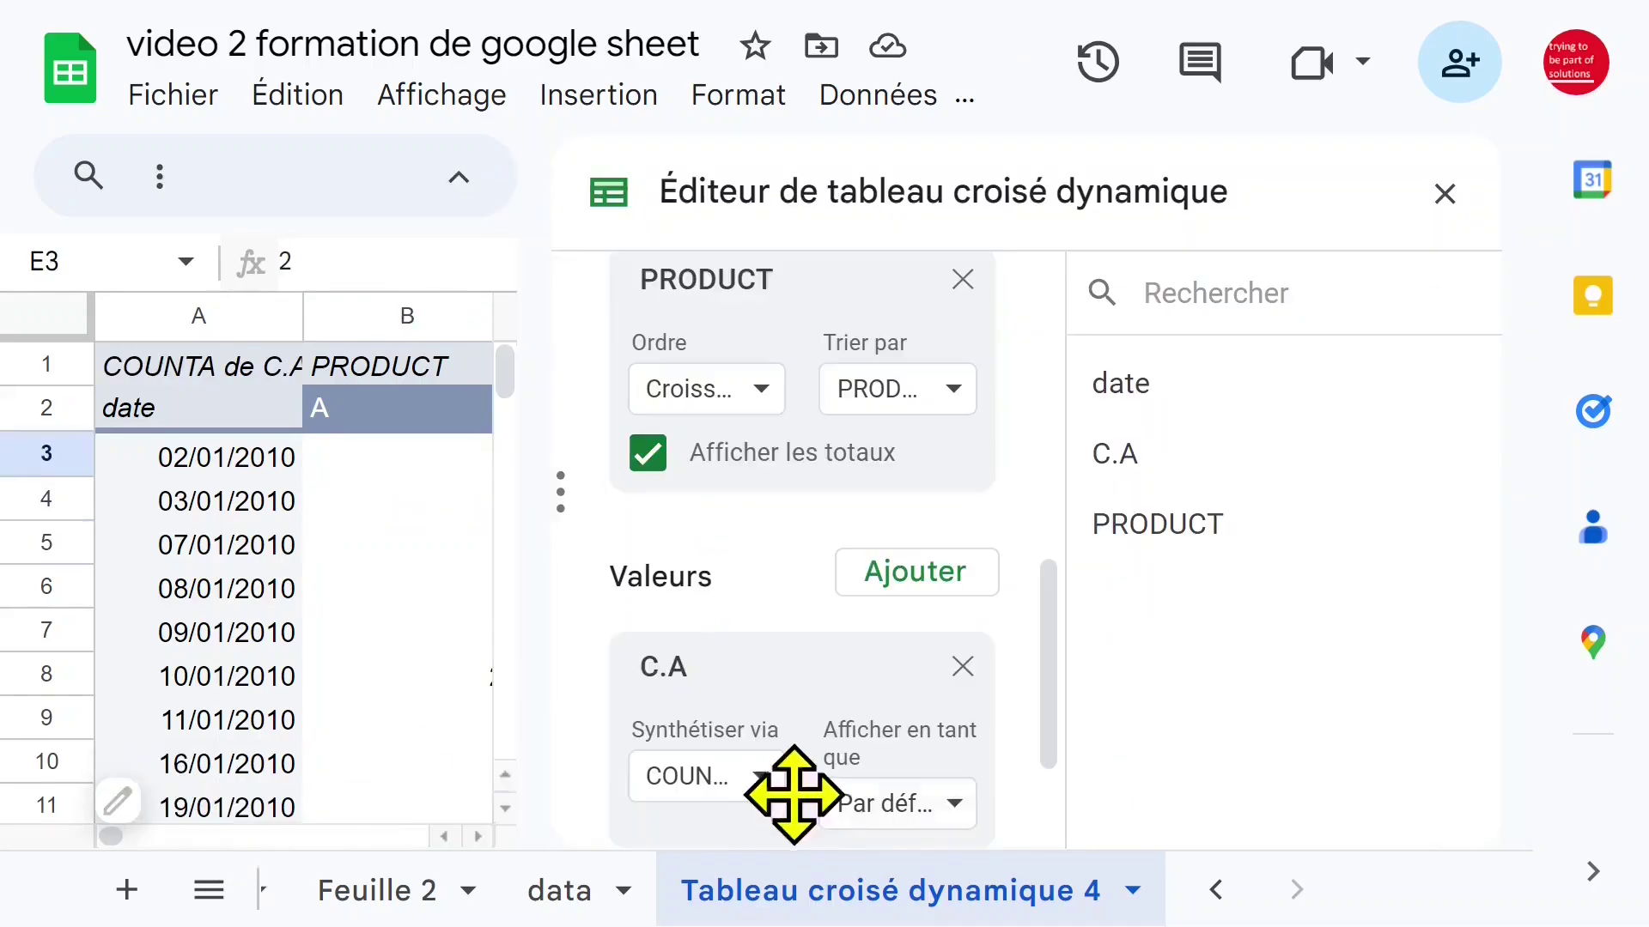
click(760, 777)
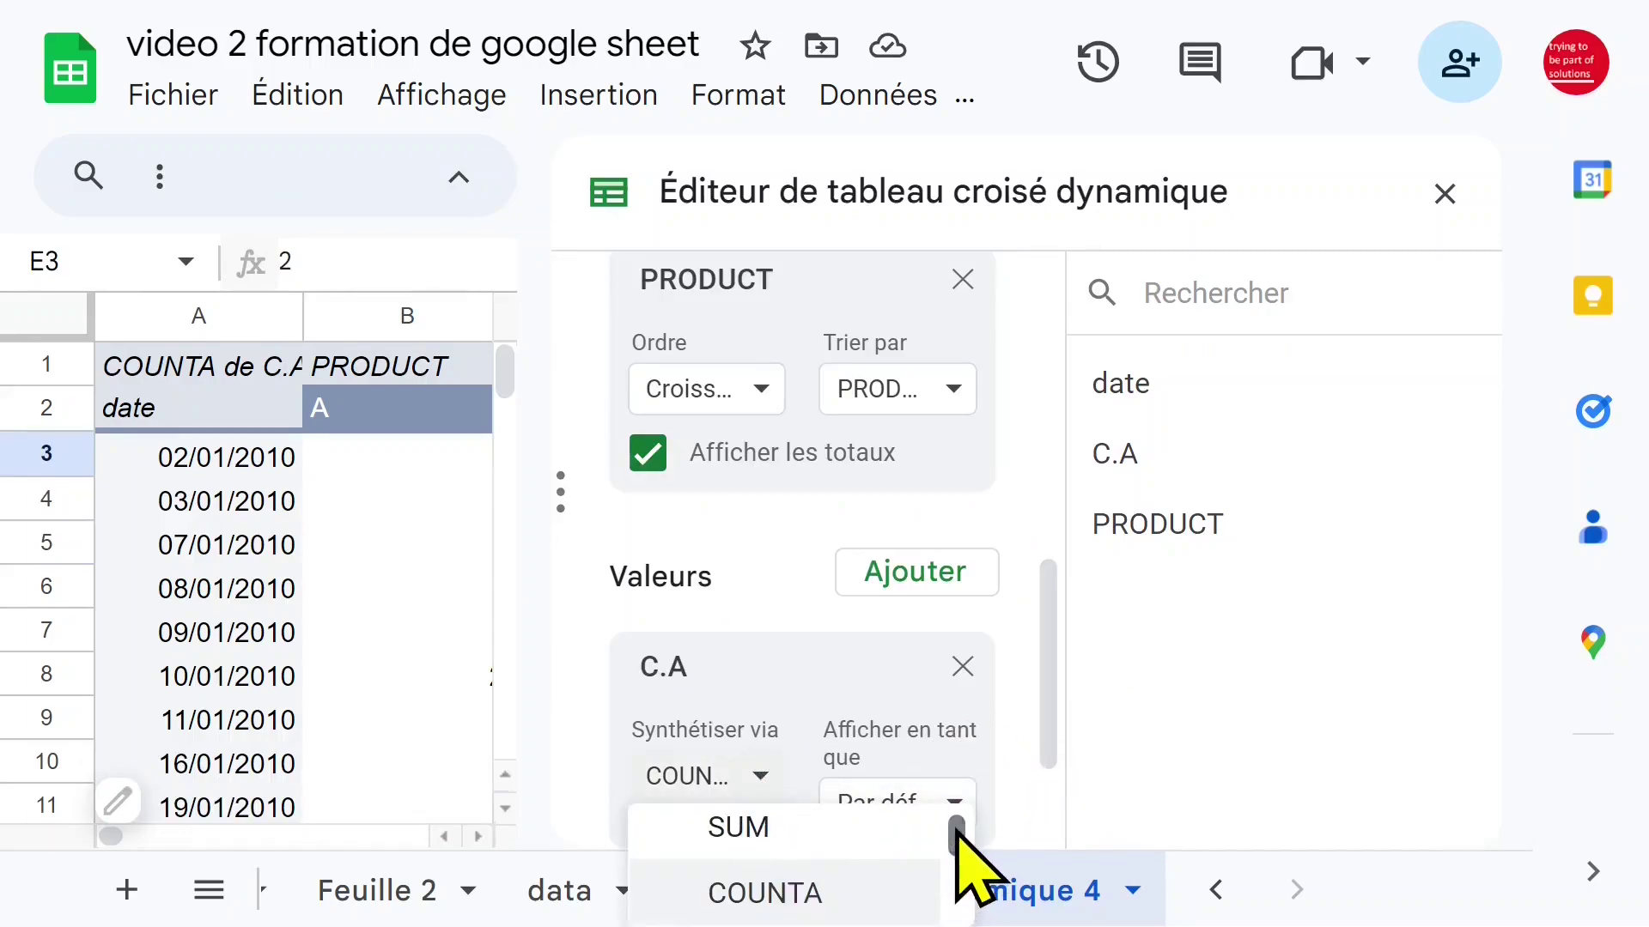
scroll(1064, 661, down, 2)
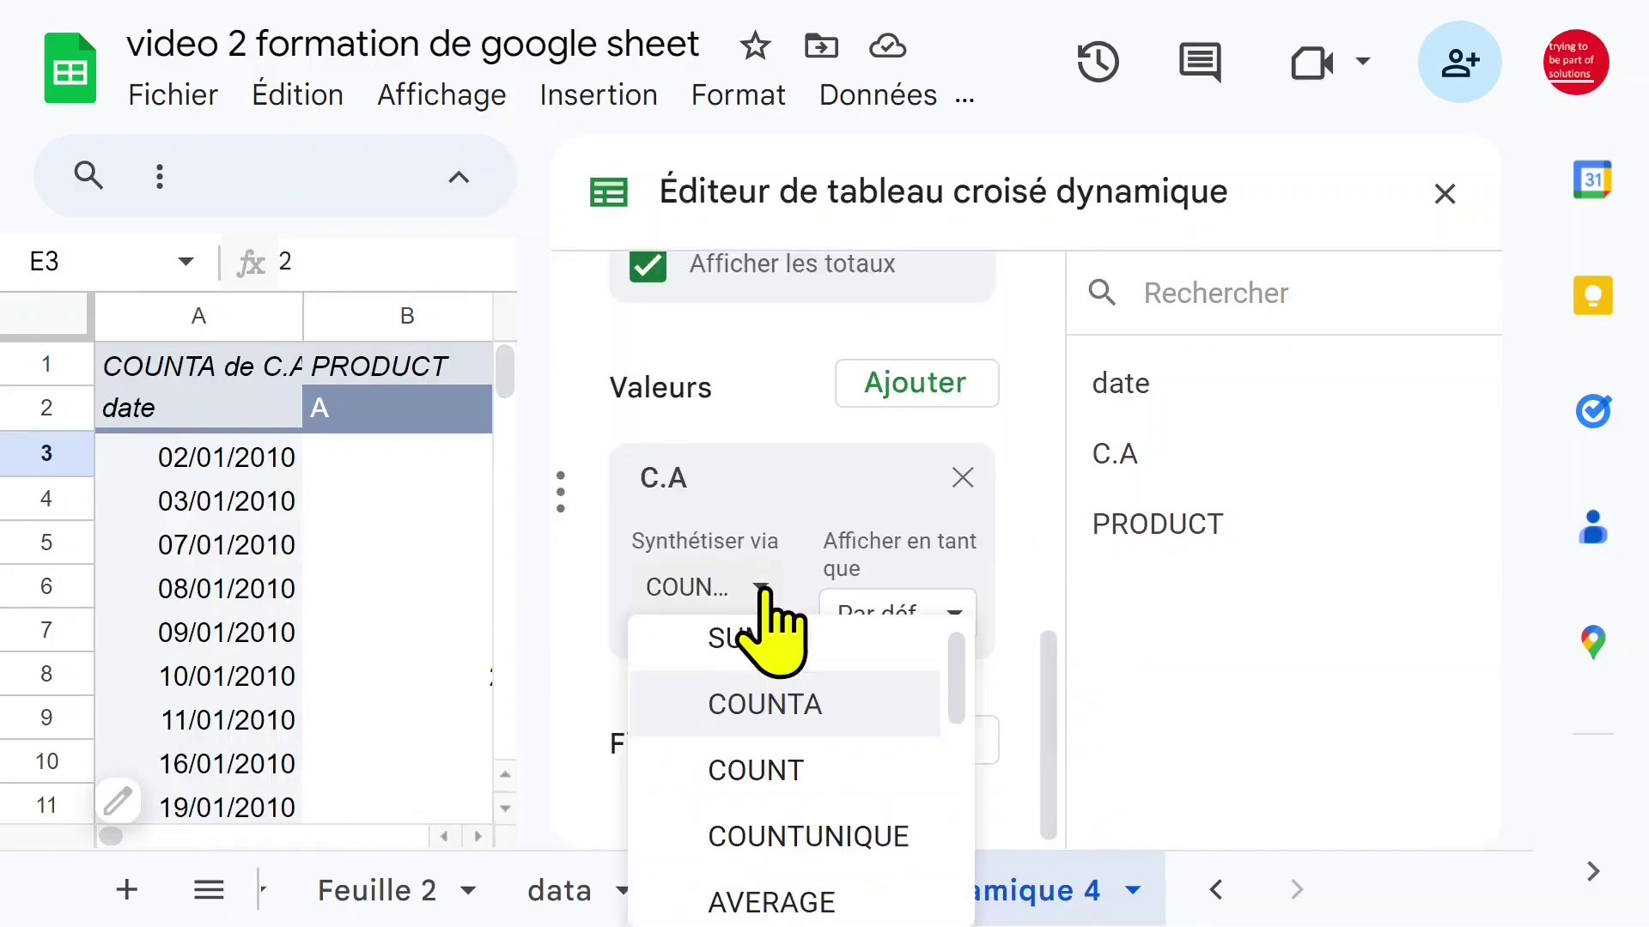
click(798, 640)
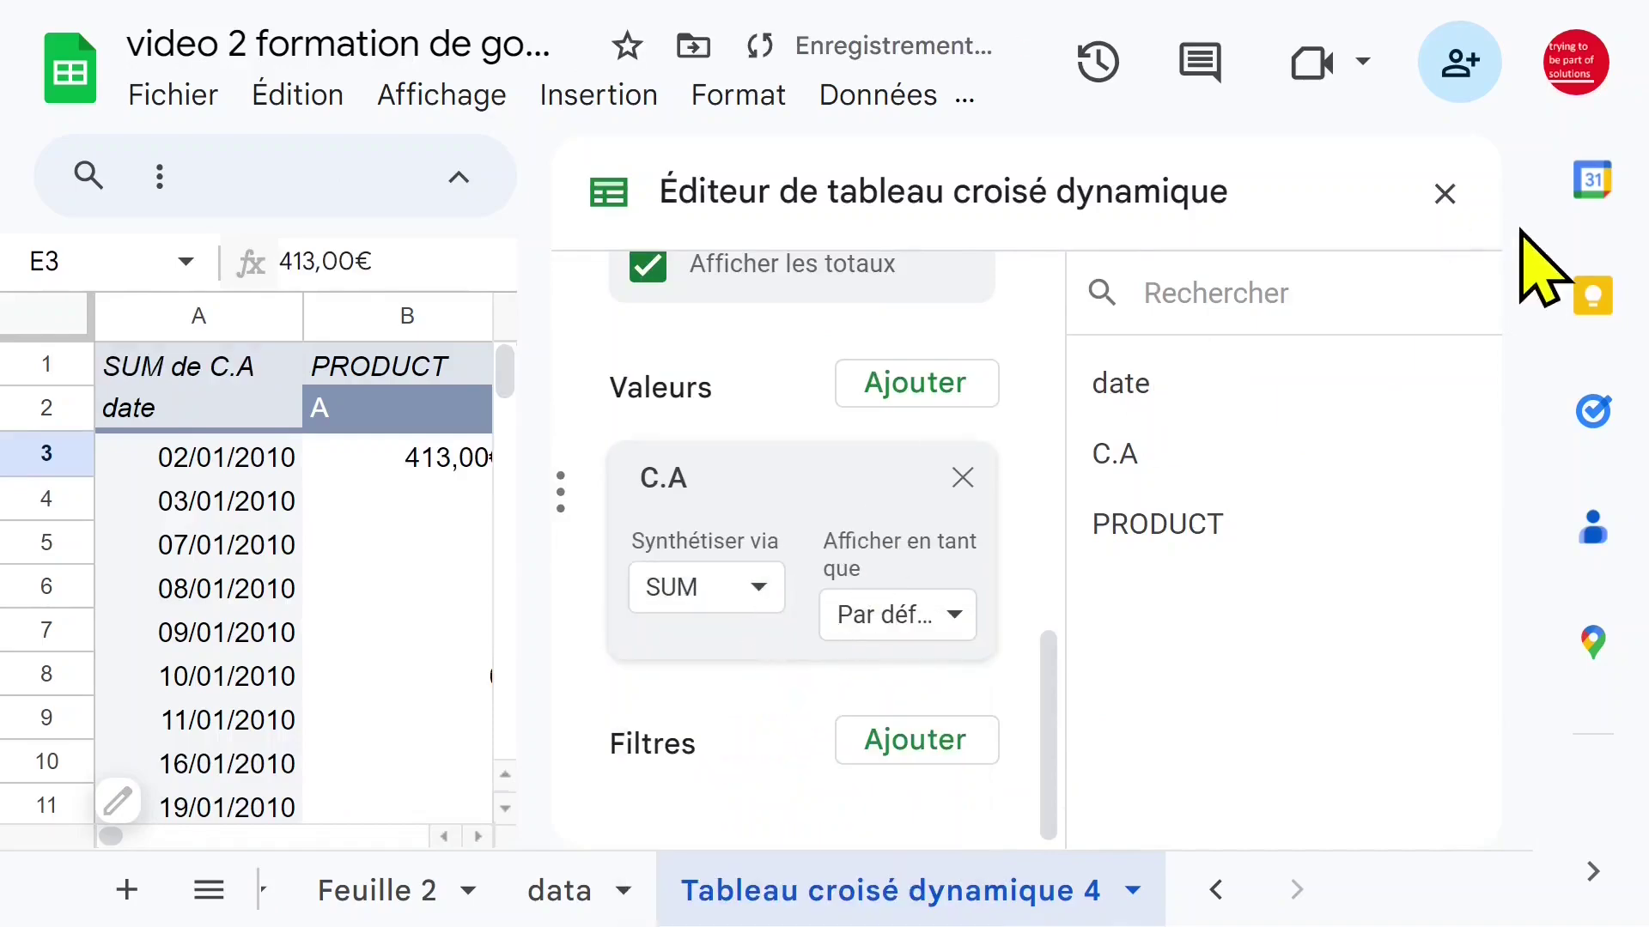
click(1446, 194)
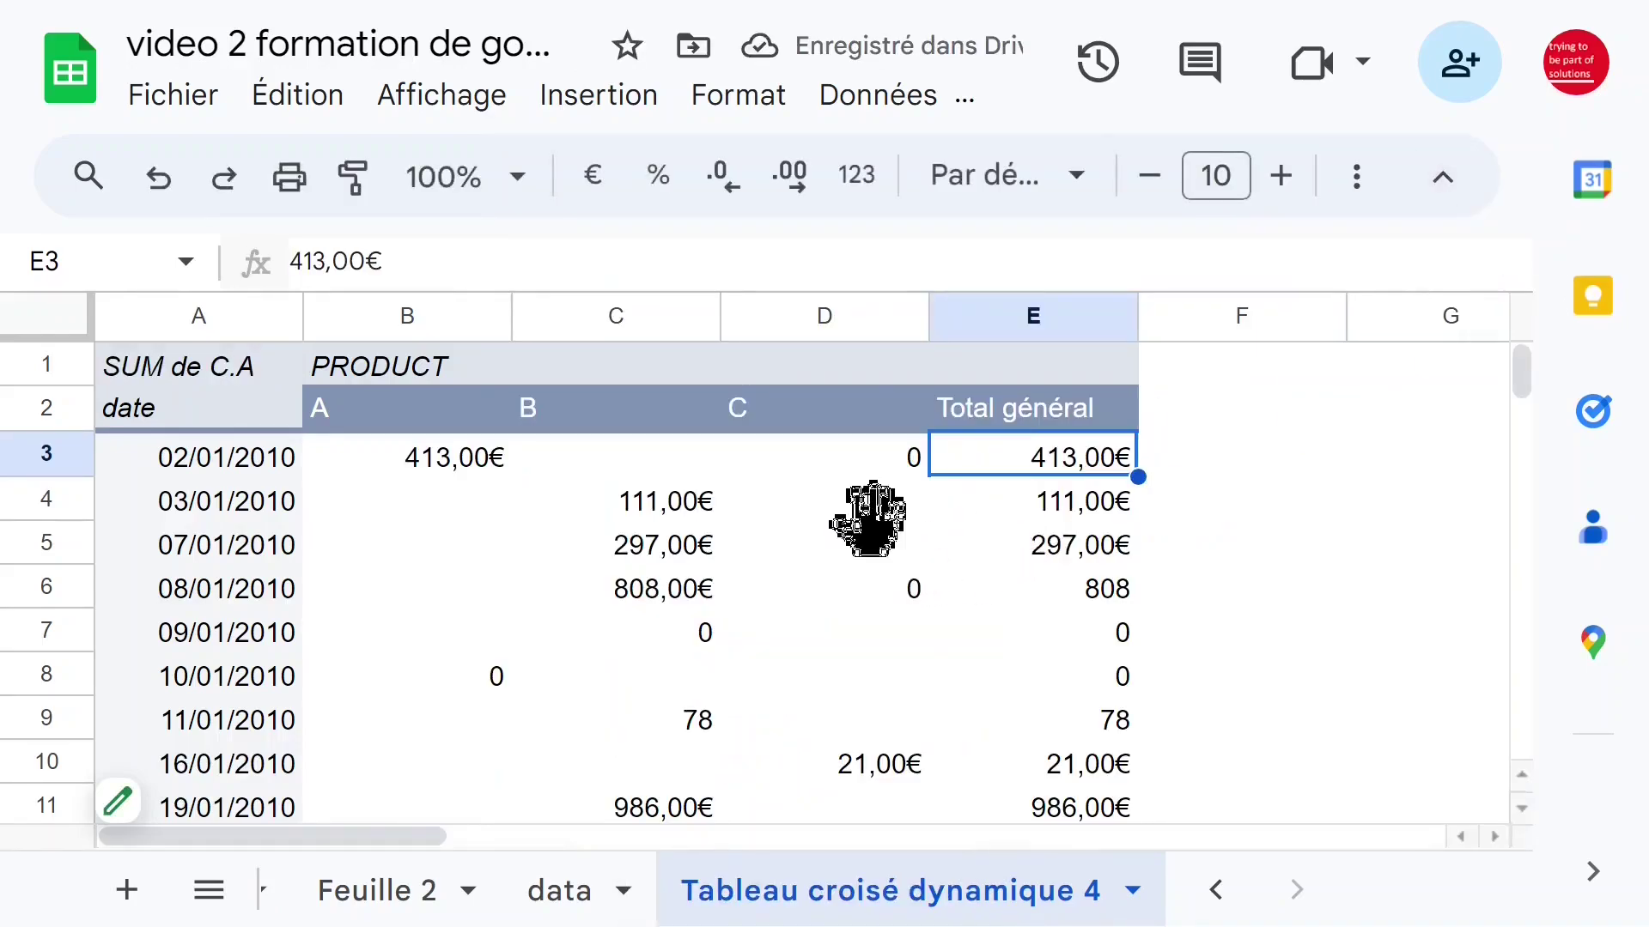
Examine the C.A sums per product in the first date rows of the pivot table
click(842, 546)
click(678, 541)
click(550, 505)
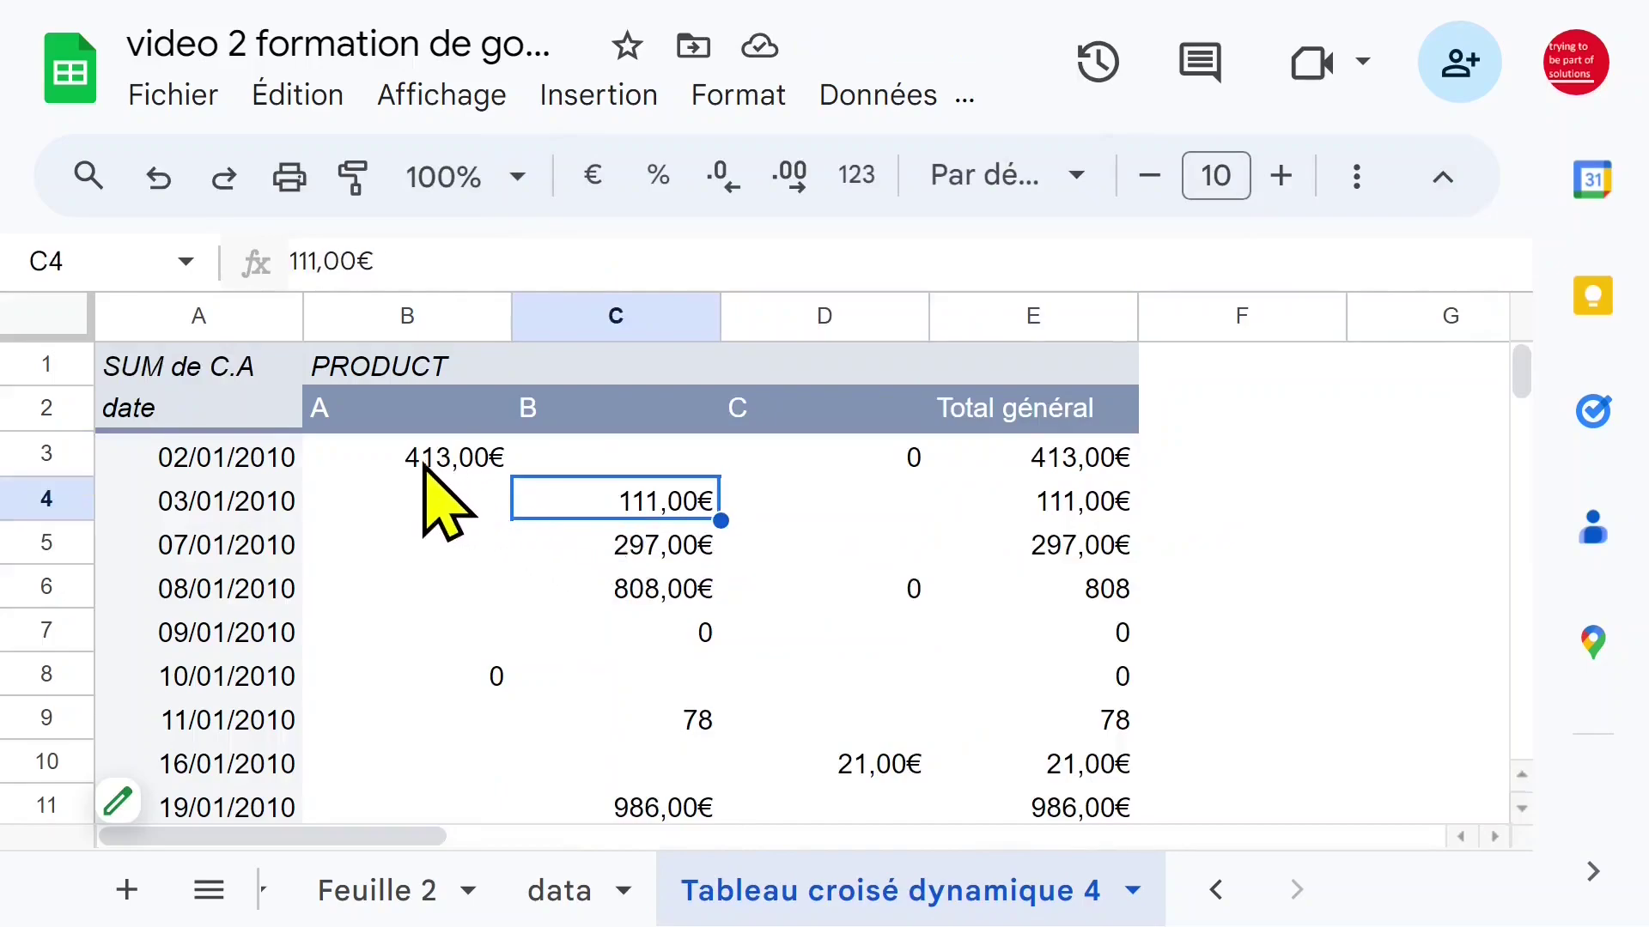
click(434, 467)
click(43, 453)
click(38, 543)
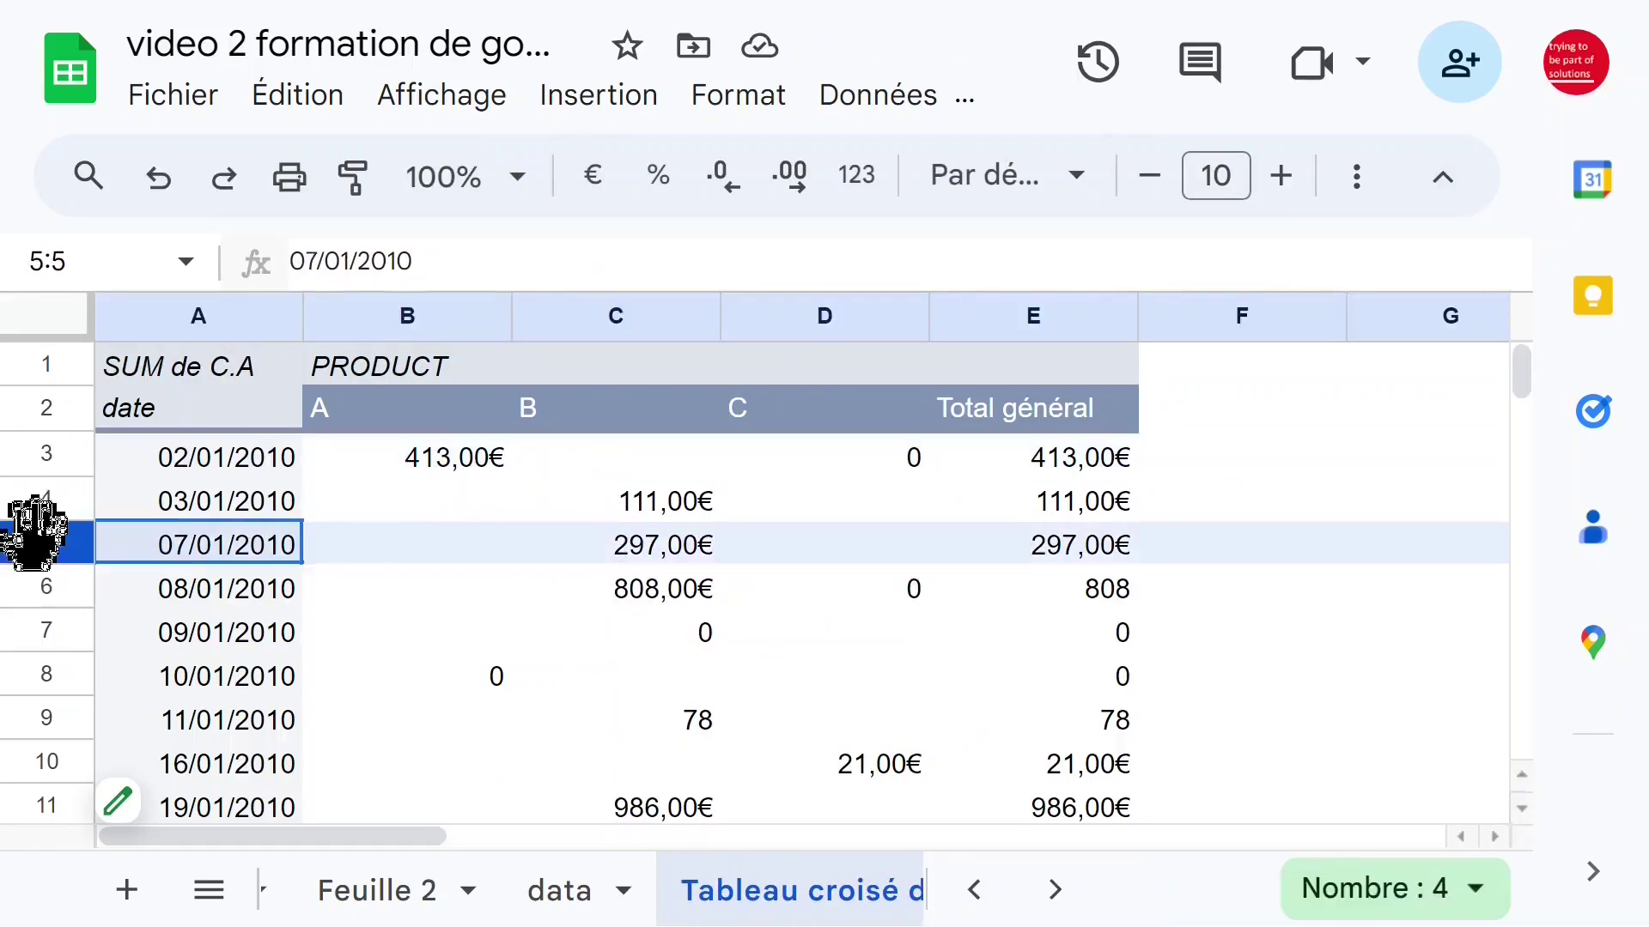
click(47, 631)
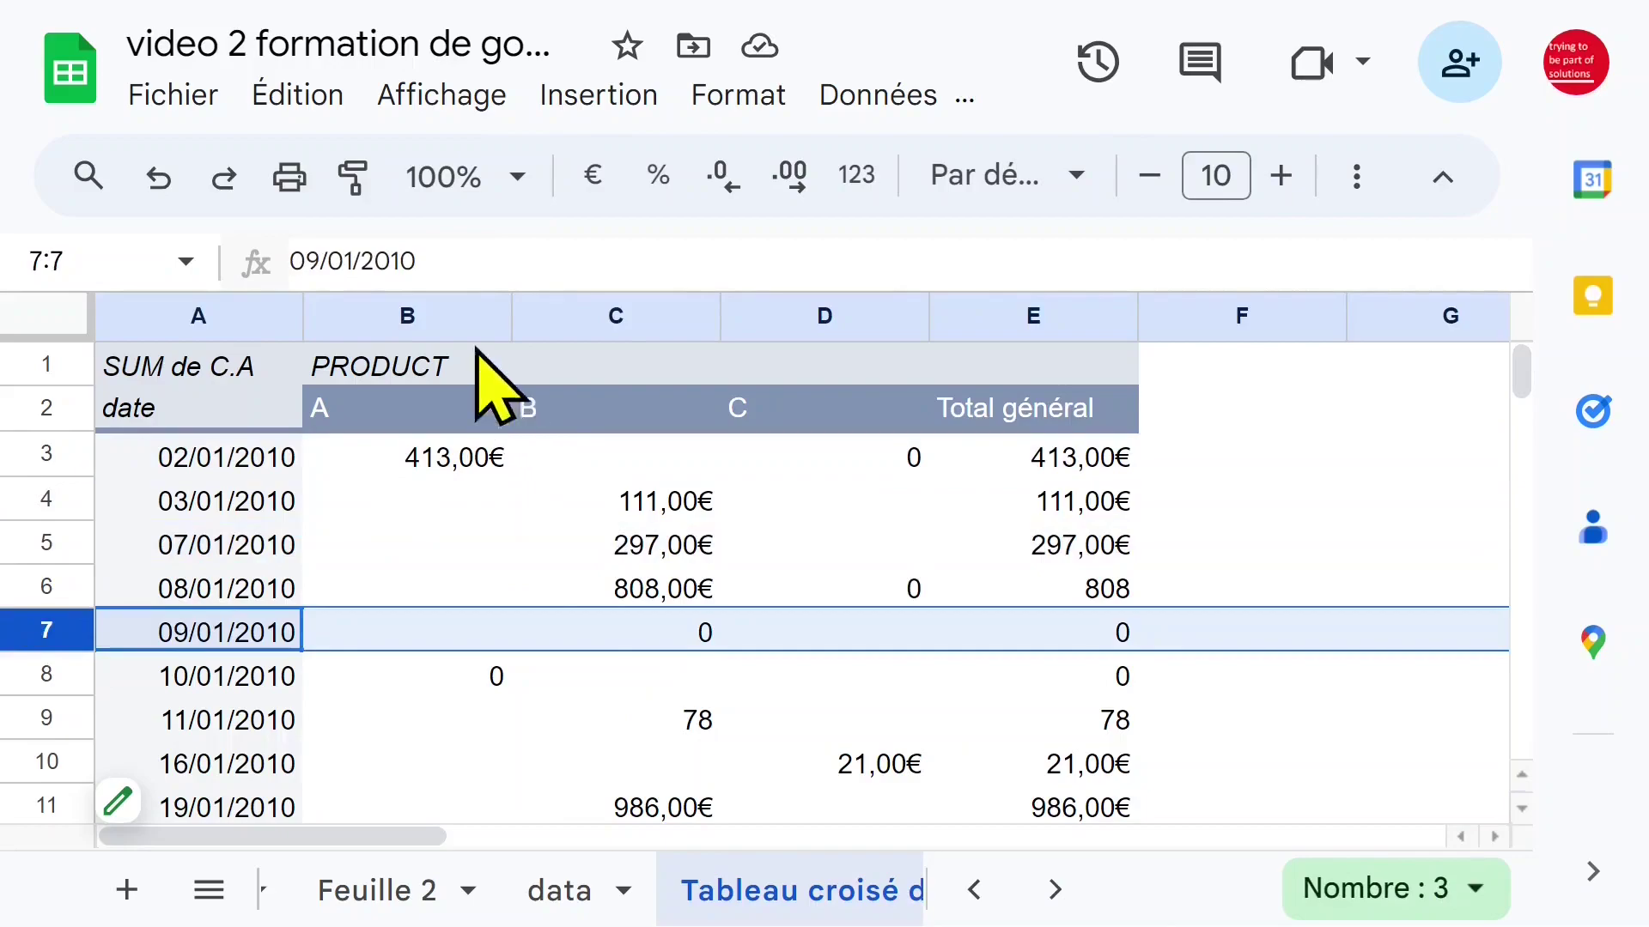
Auto-fit the widths of all the columns in the pivot table sheet to their contents
click(412, 317)
click(57, 319)
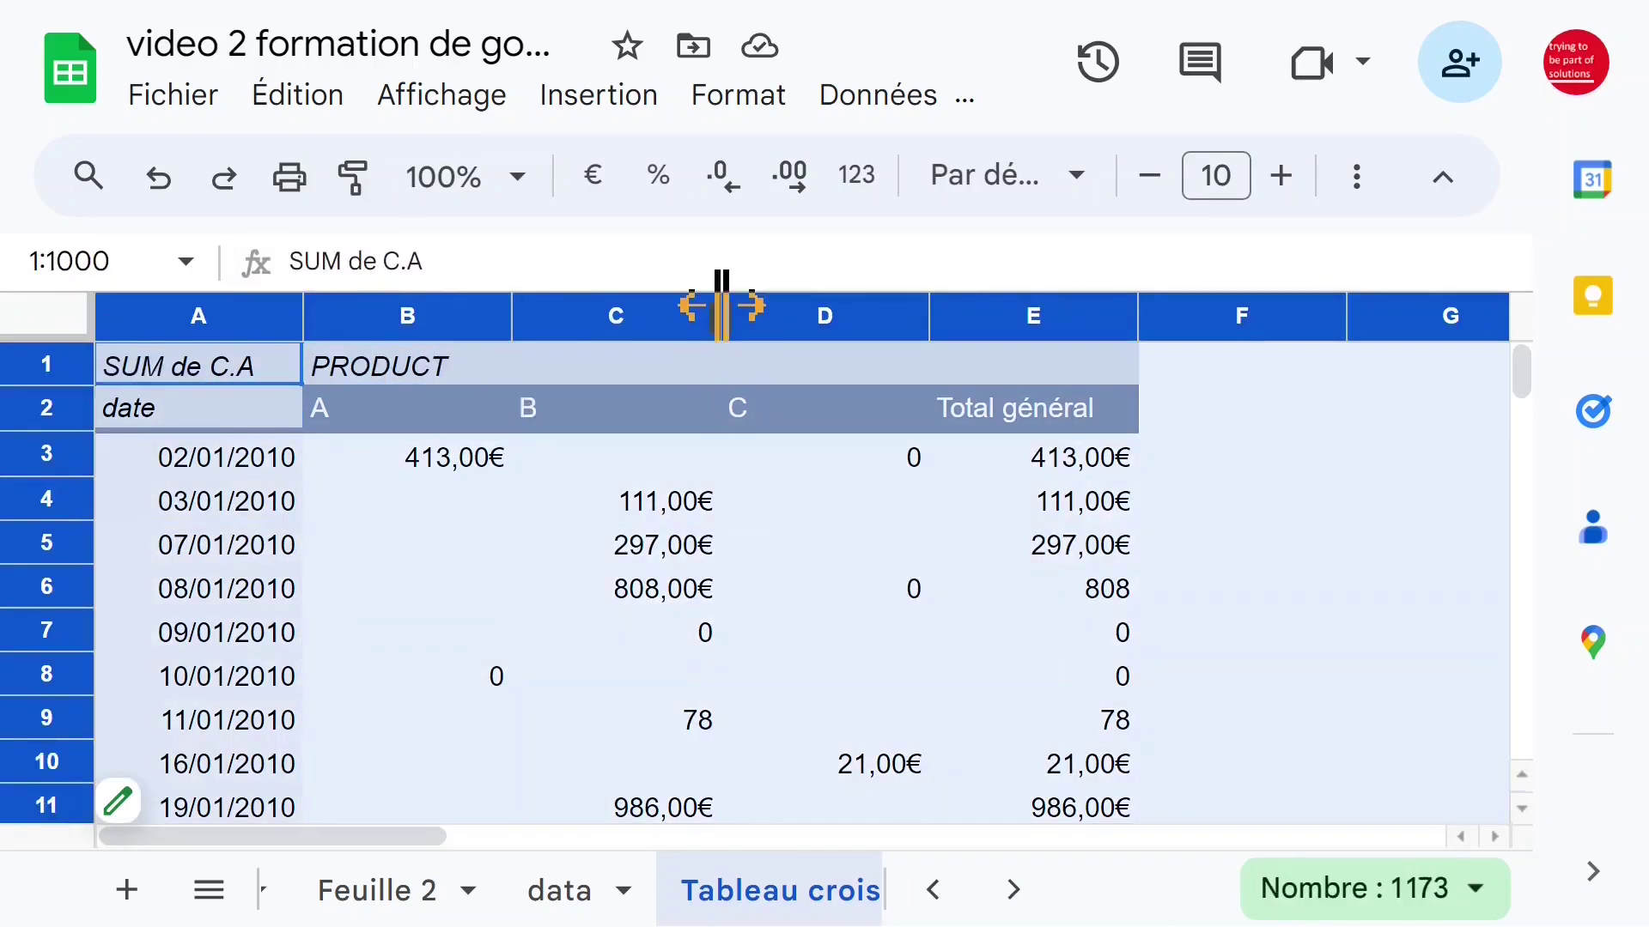
double_click(721, 306)
click(669, 498)
click(747, 497)
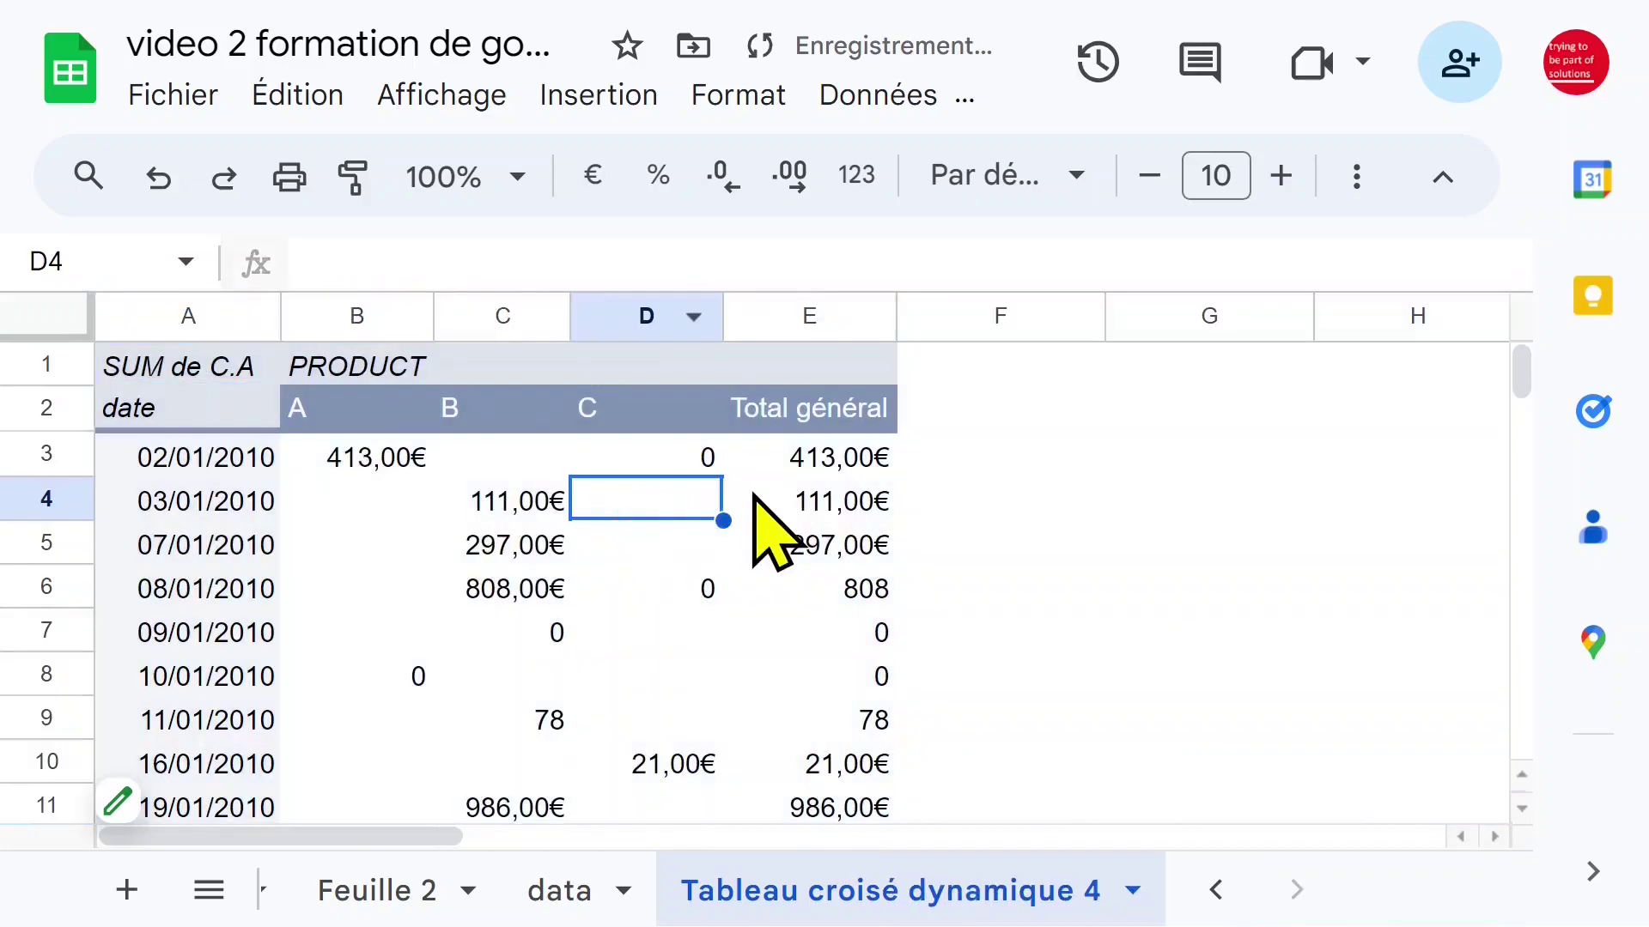
Look through the pivot table's daily C.A sums and row totals further down the sheet
click(607, 542)
scroll(605, 536, down, 1)
scroll(607, 542, down, 2)
scroll(607, 543, up, 3)
scroll(607, 543, down, 3)
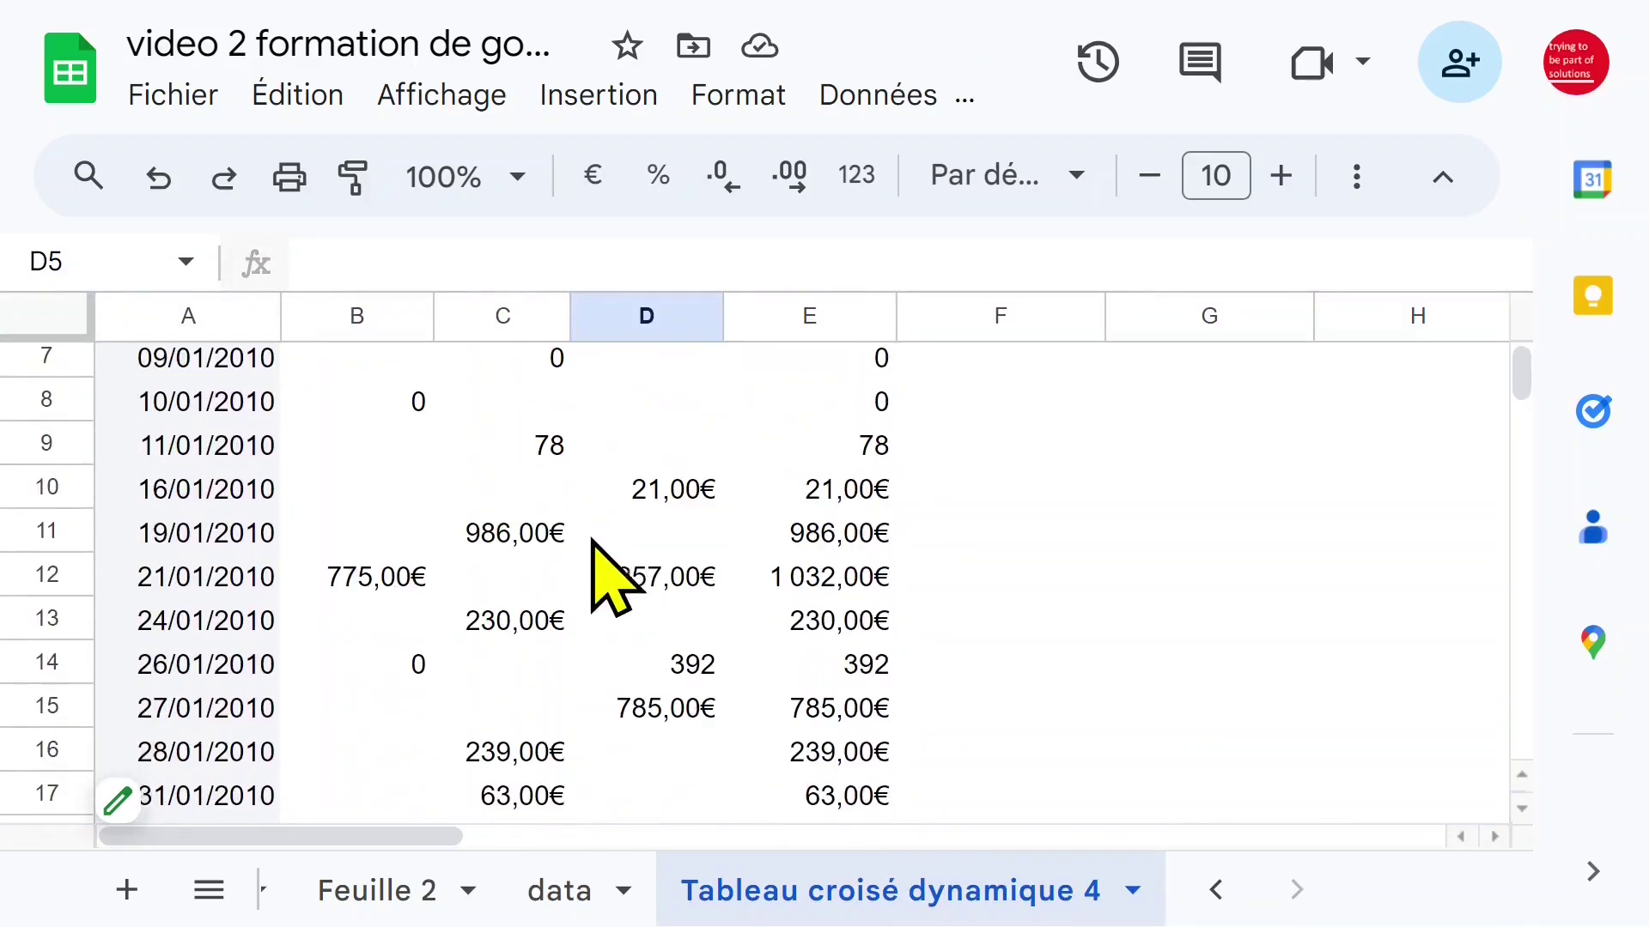
scroll(623, 601, down, 3)
scroll(615, 581, down, 1)
scroll(615, 581, up, 7)
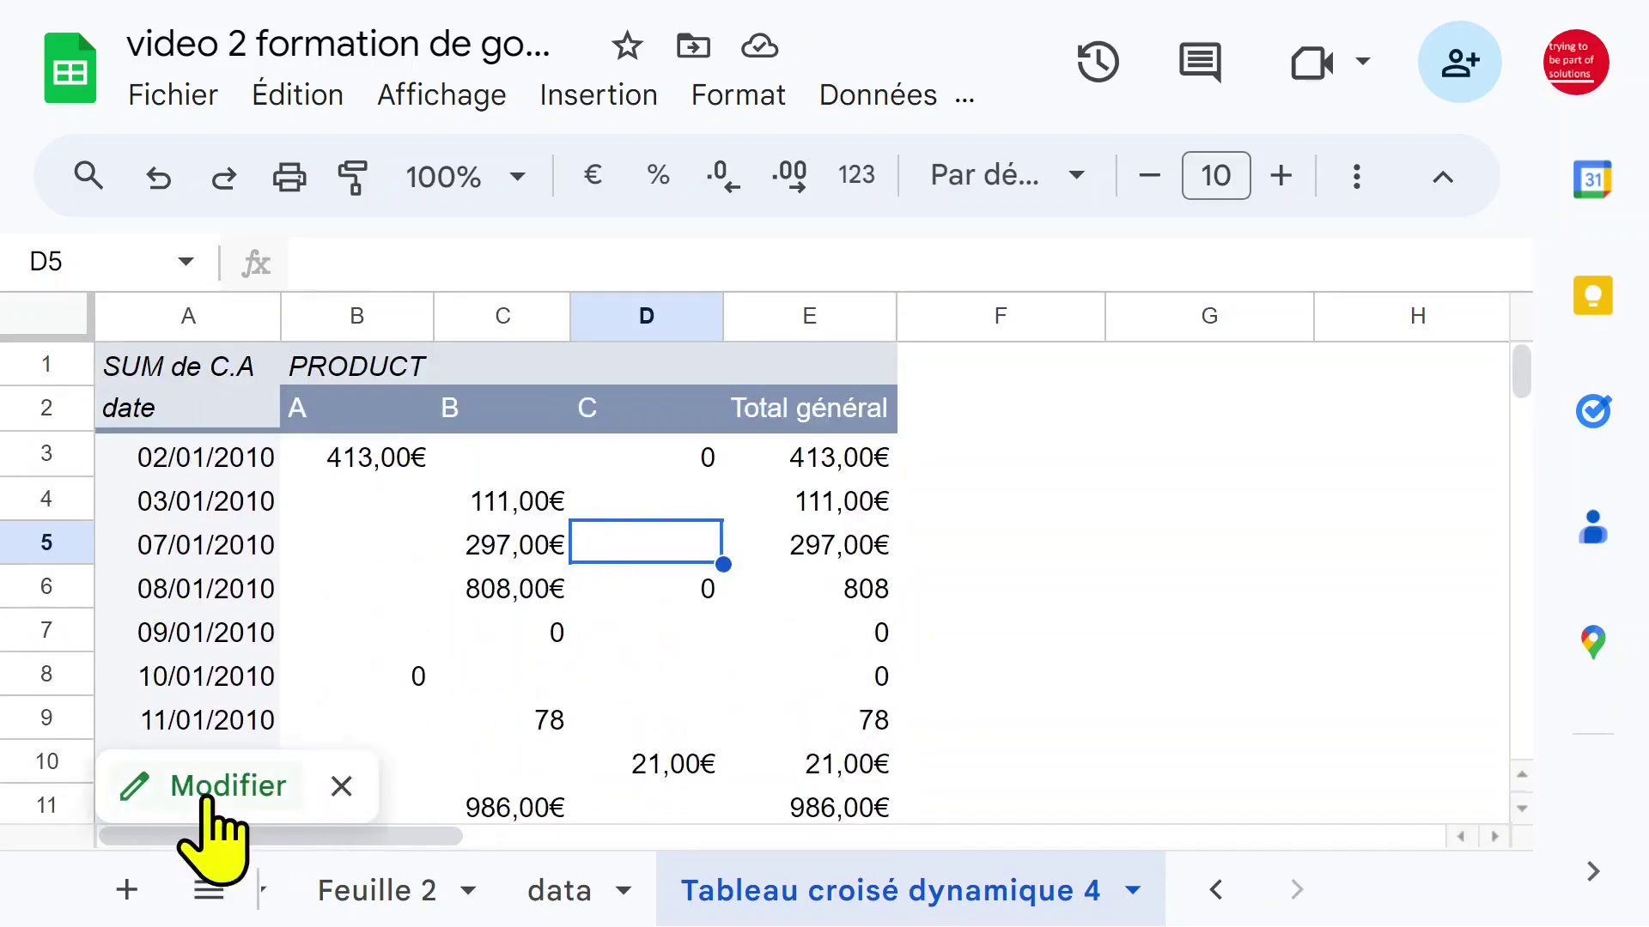
Reopen the pivot table editor and show the C.A values as Pourcentage du total d'une ligne
click(210, 790)
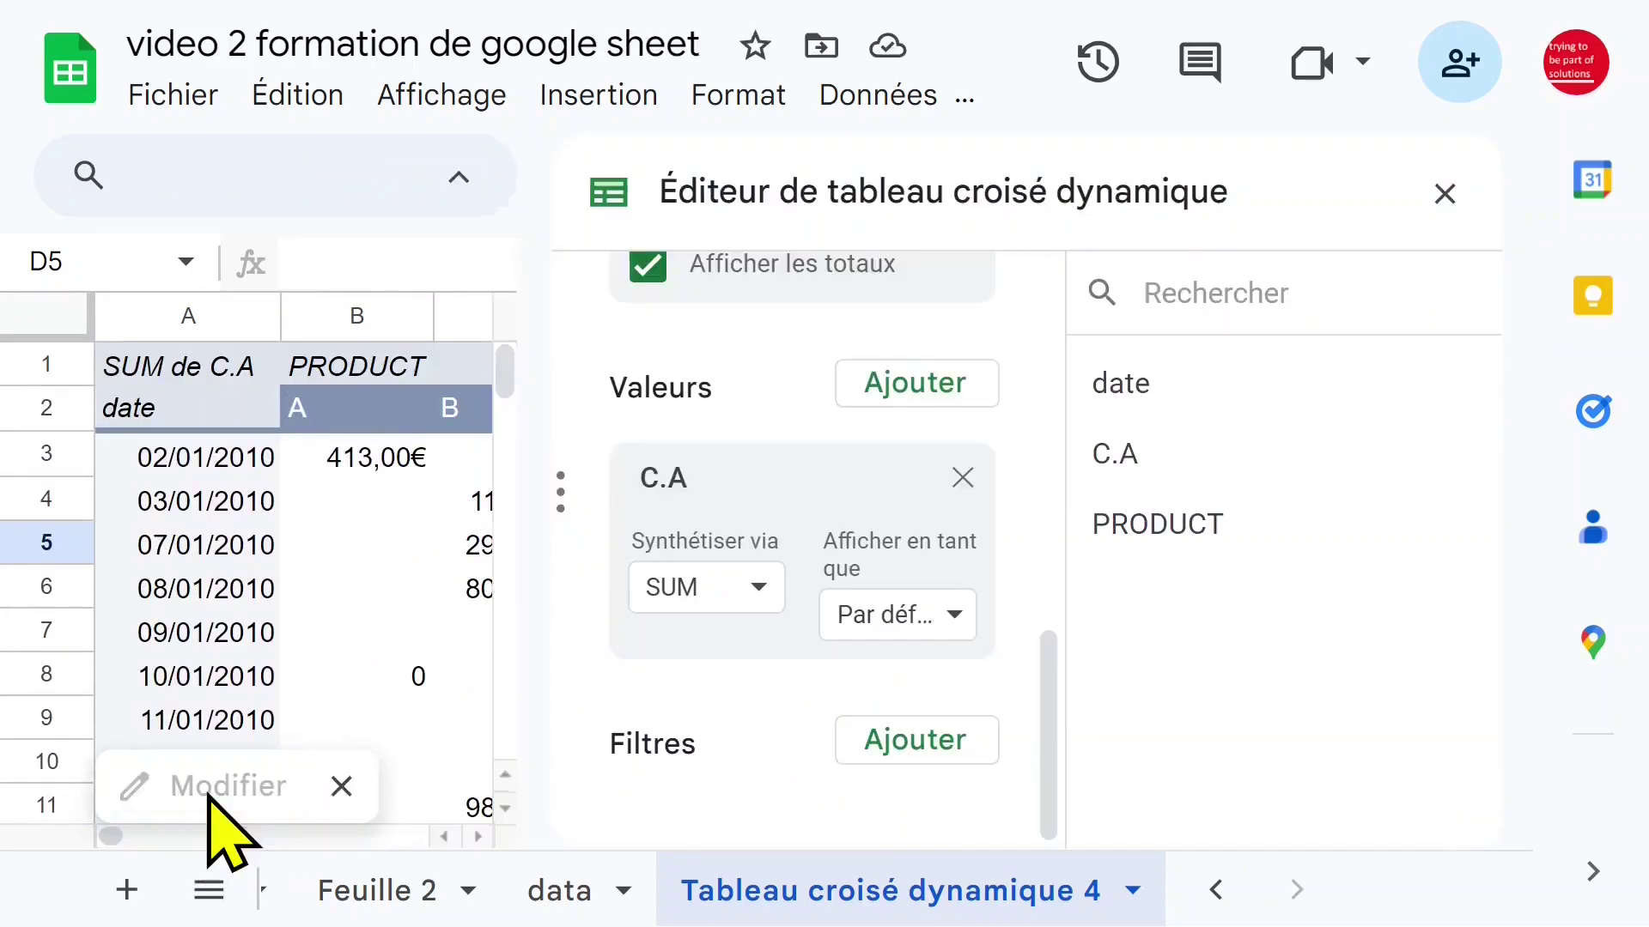
click(955, 615)
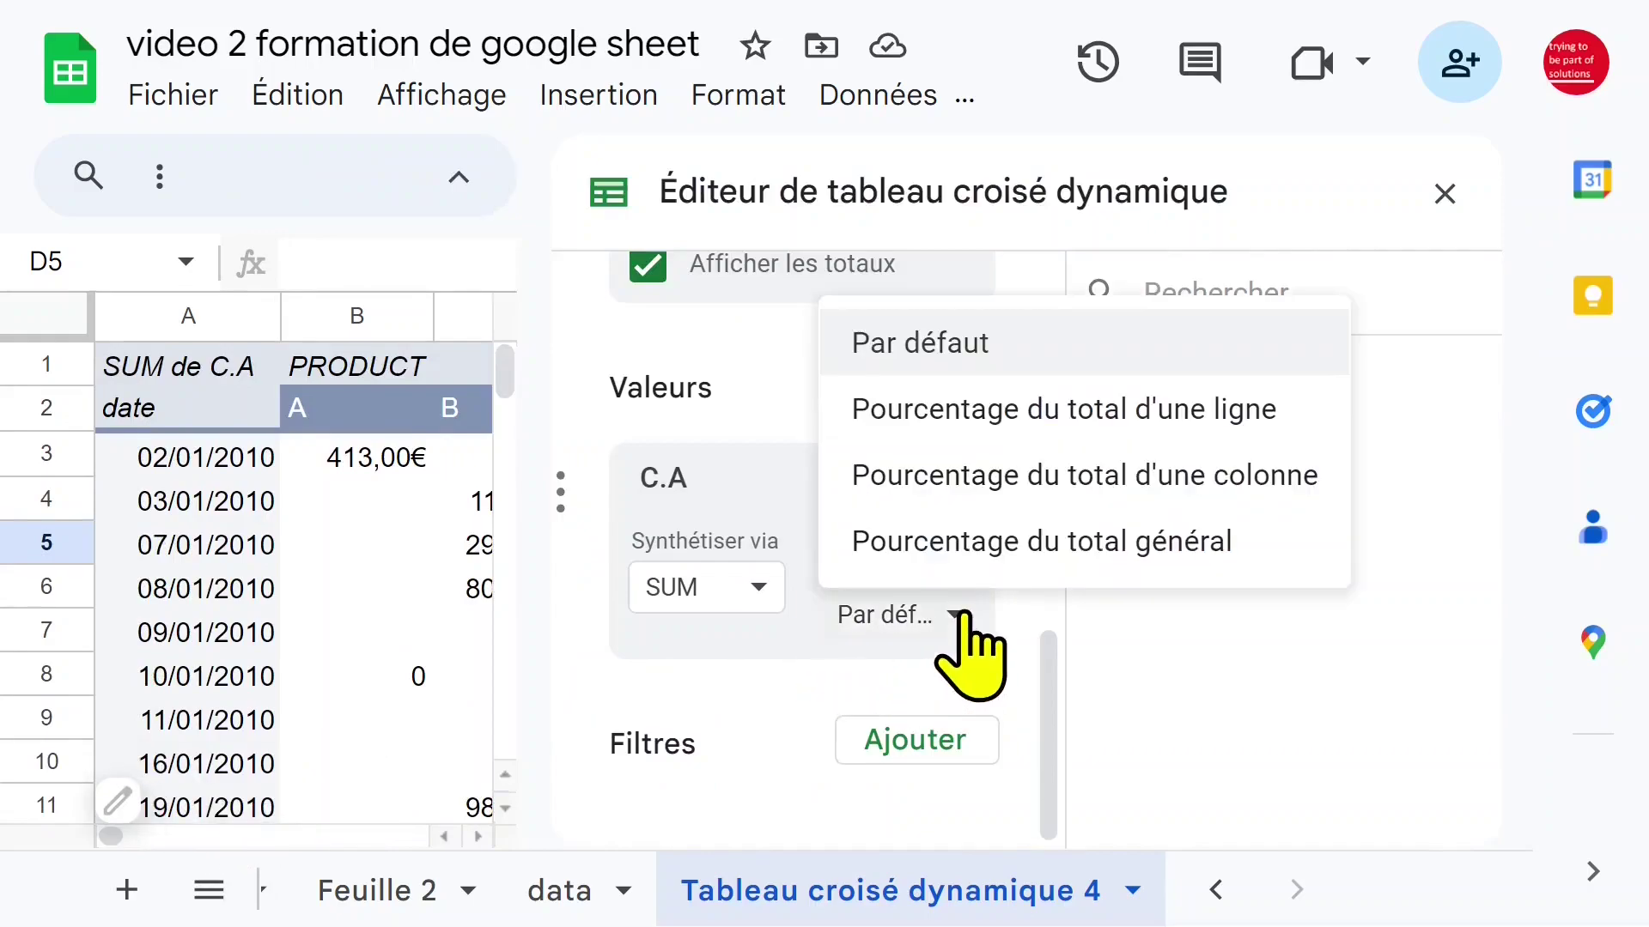
click(1201, 421)
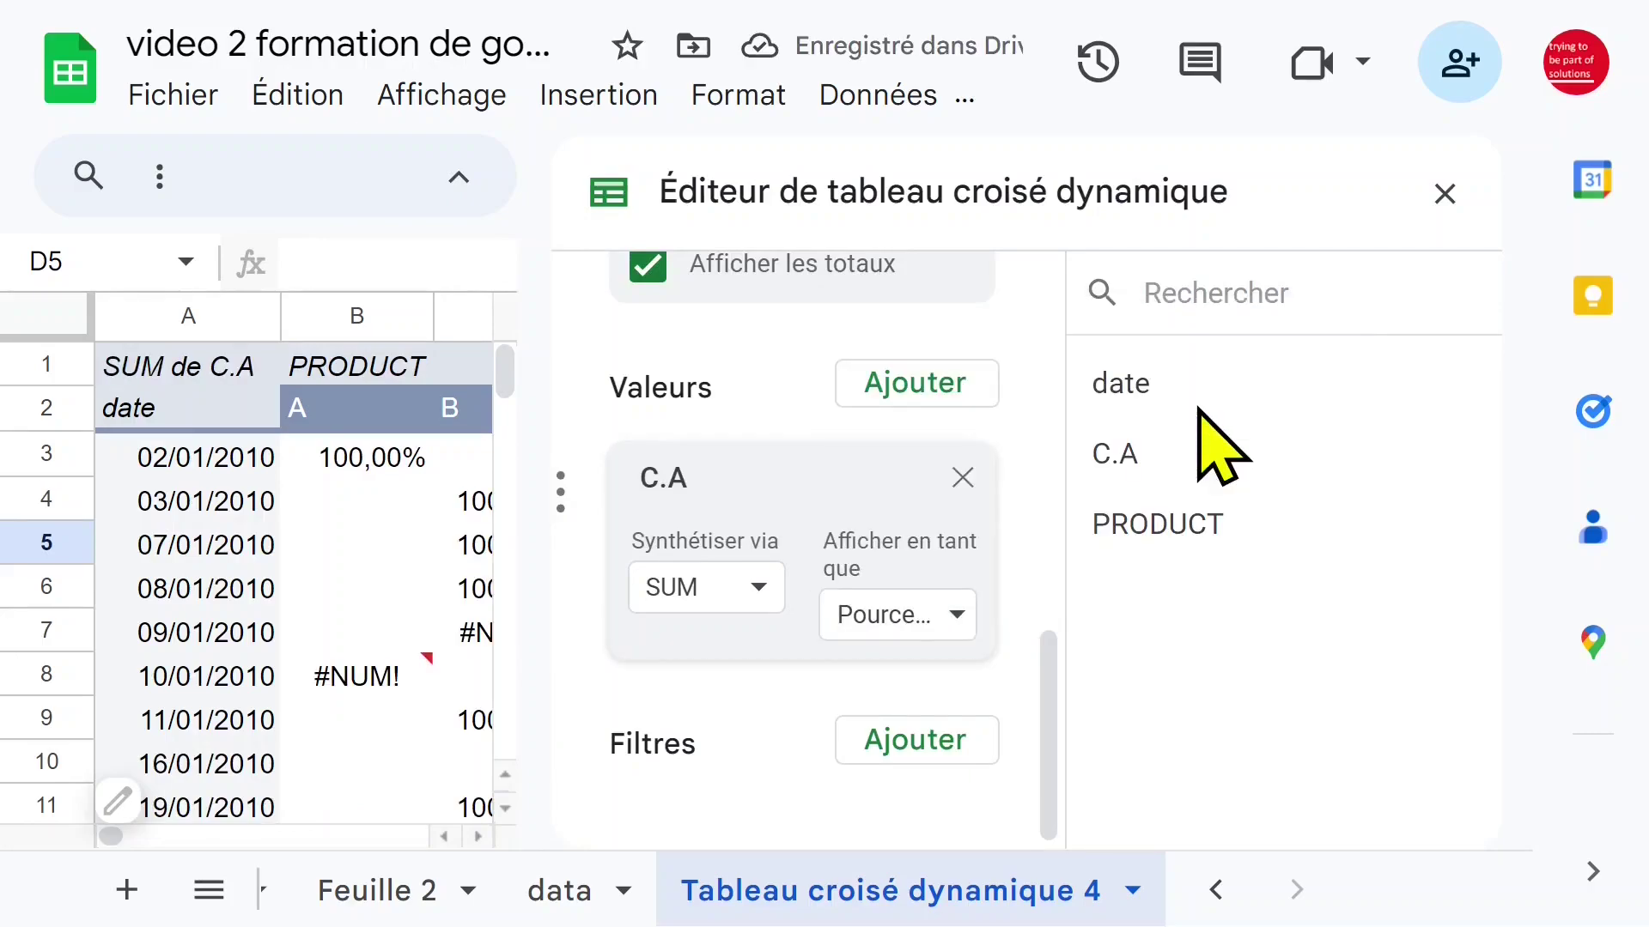
Show the C.A values as Pourcentage du total d'une colonne and close the pivot table editor
click(955, 616)
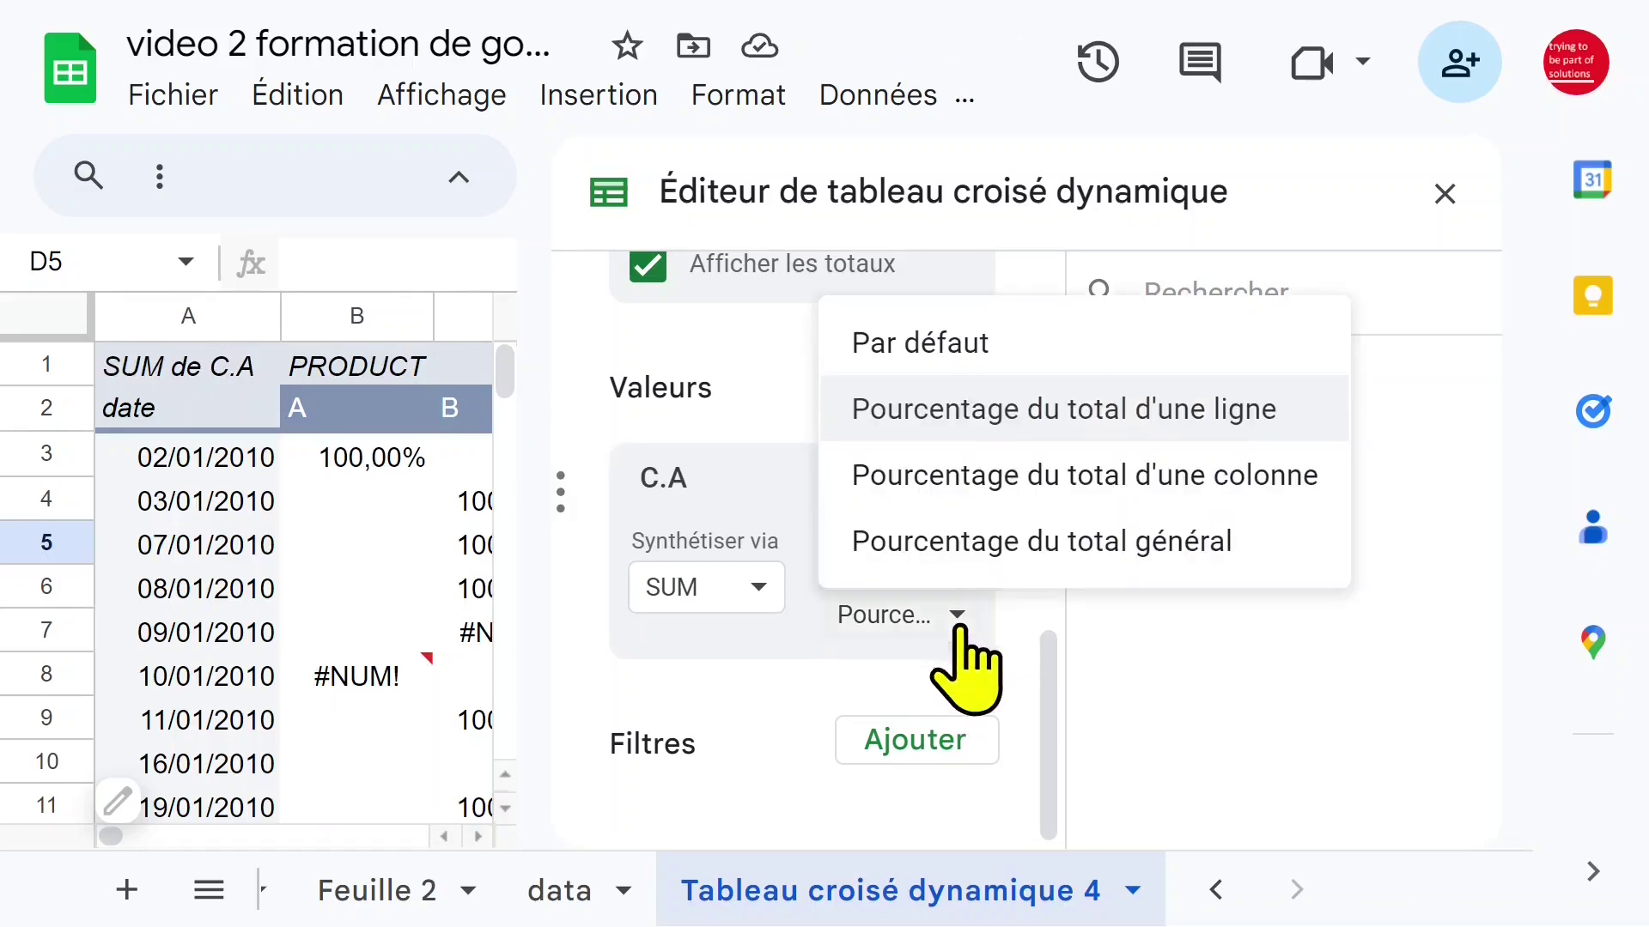
click(1084, 491)
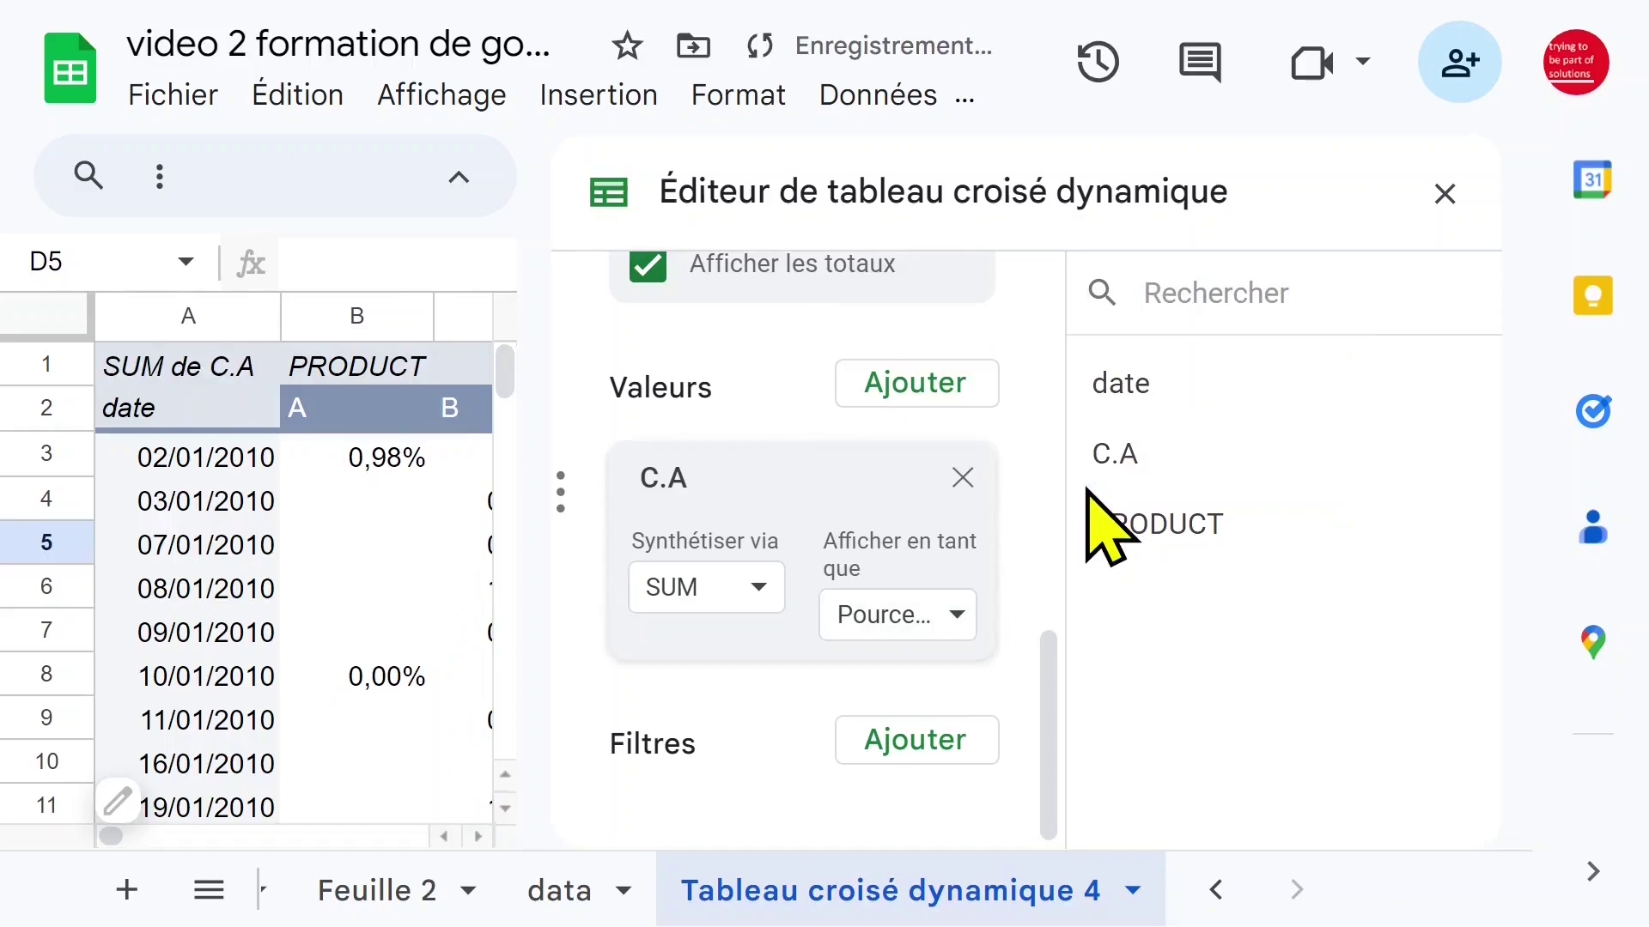
click(1445, 194)
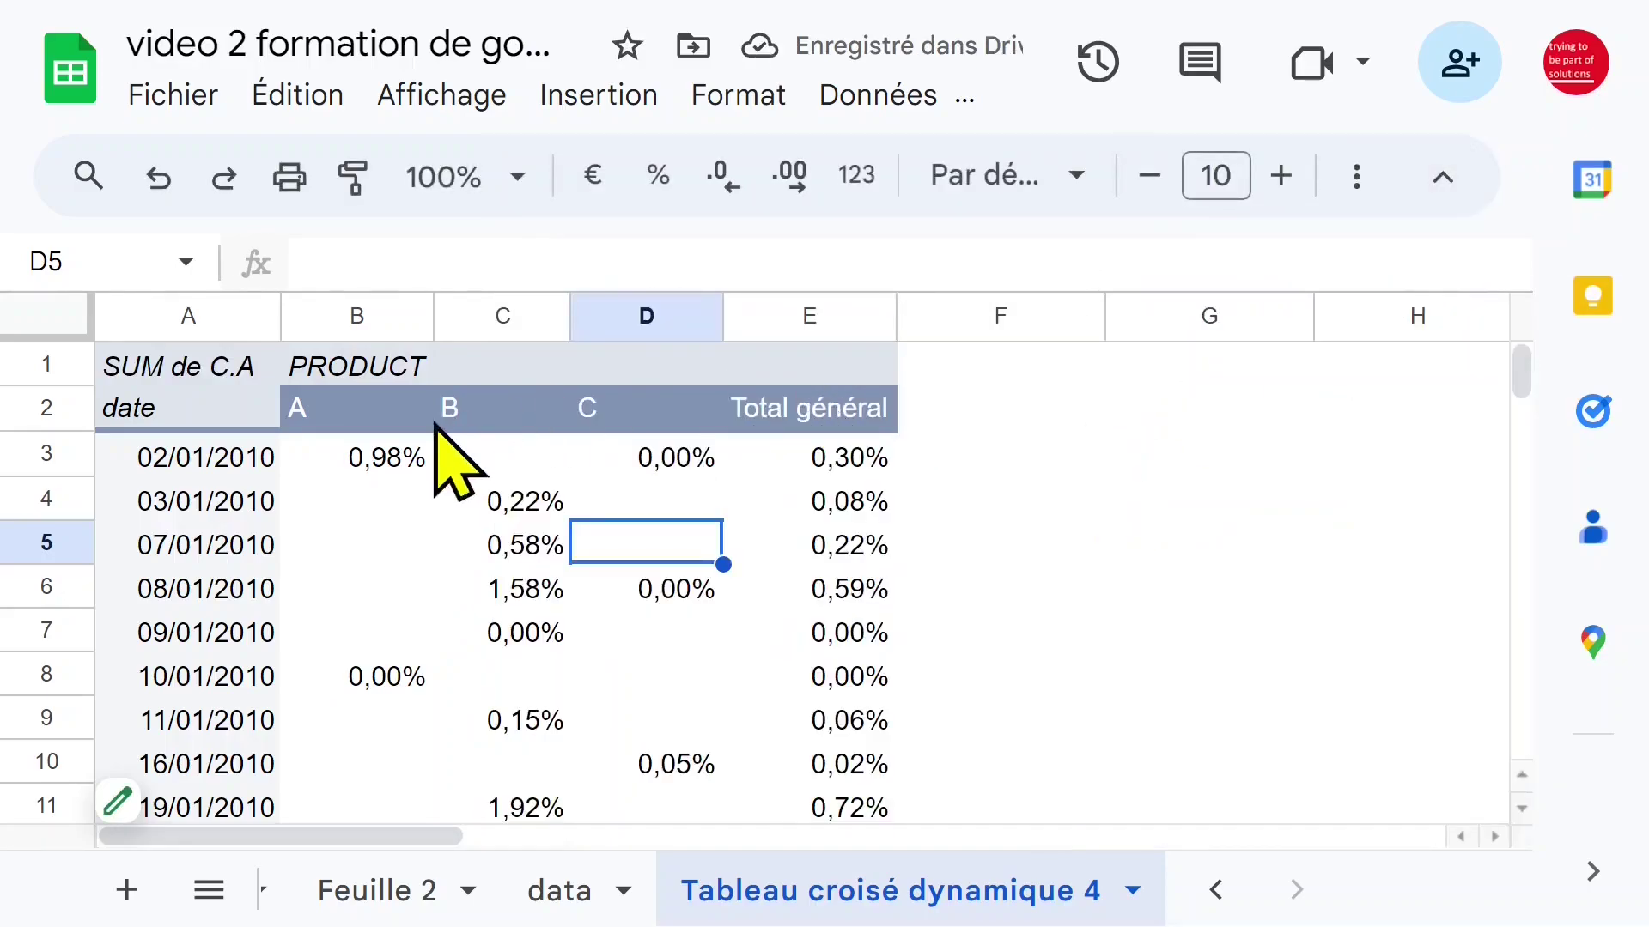
Examine each date's percentage of its product column and the extent of the date list in column A
click(383, 458)
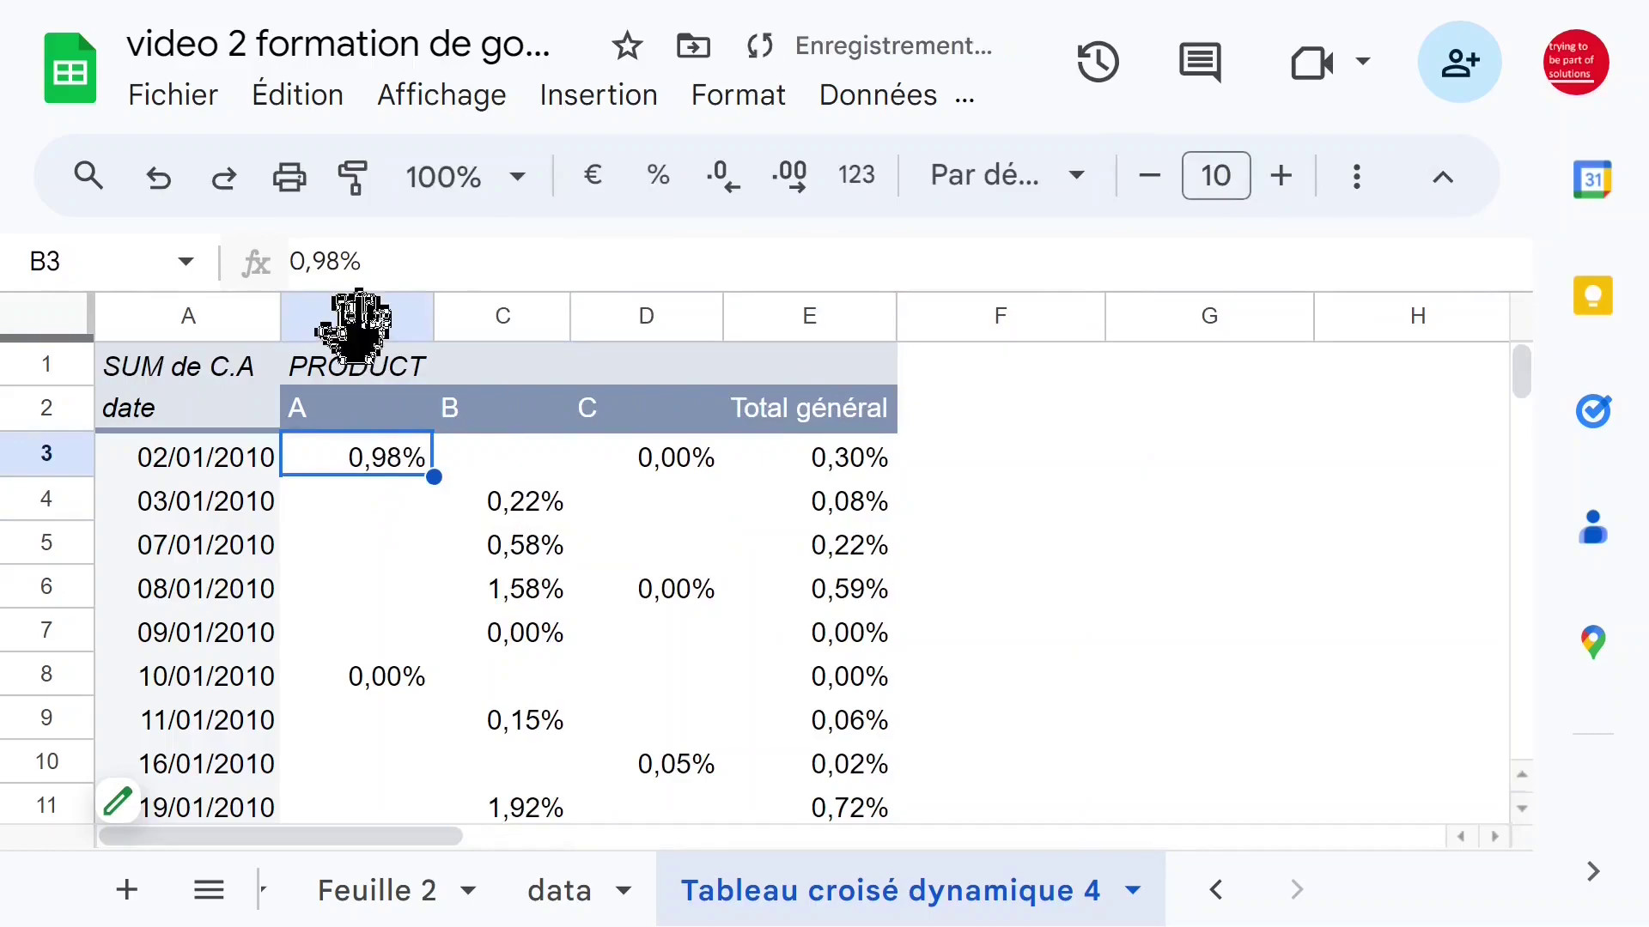
click(346, 318)
click(394, 504)
click(523, 580)
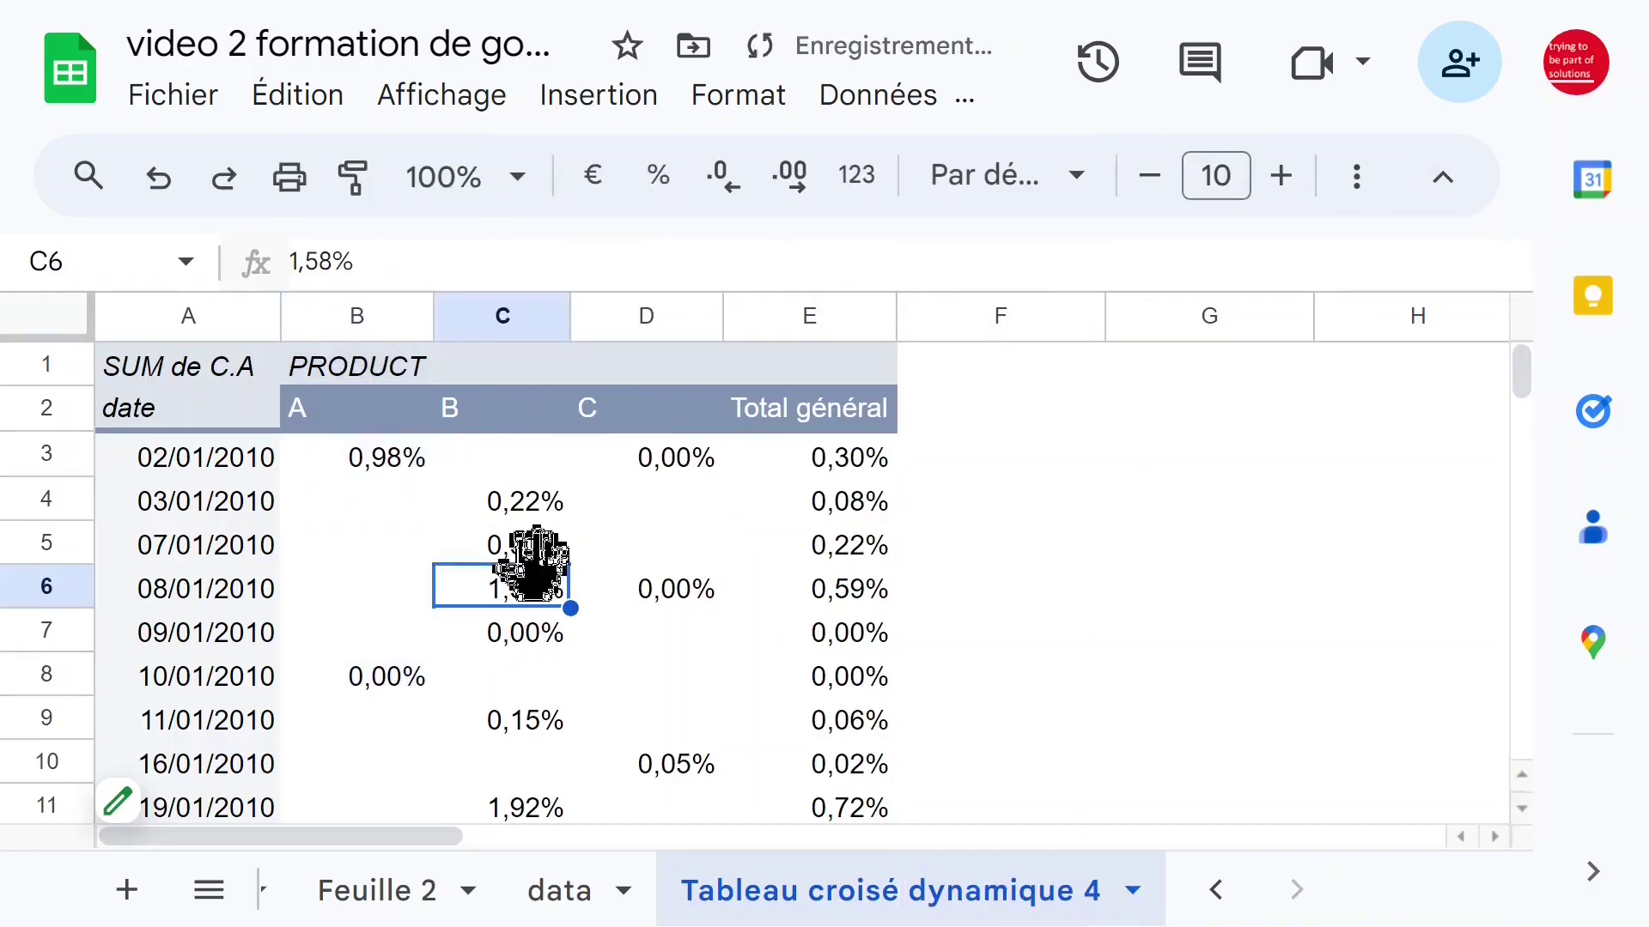
scroll(553, 601, down, 3)
scroll(546, 577, down, 5)
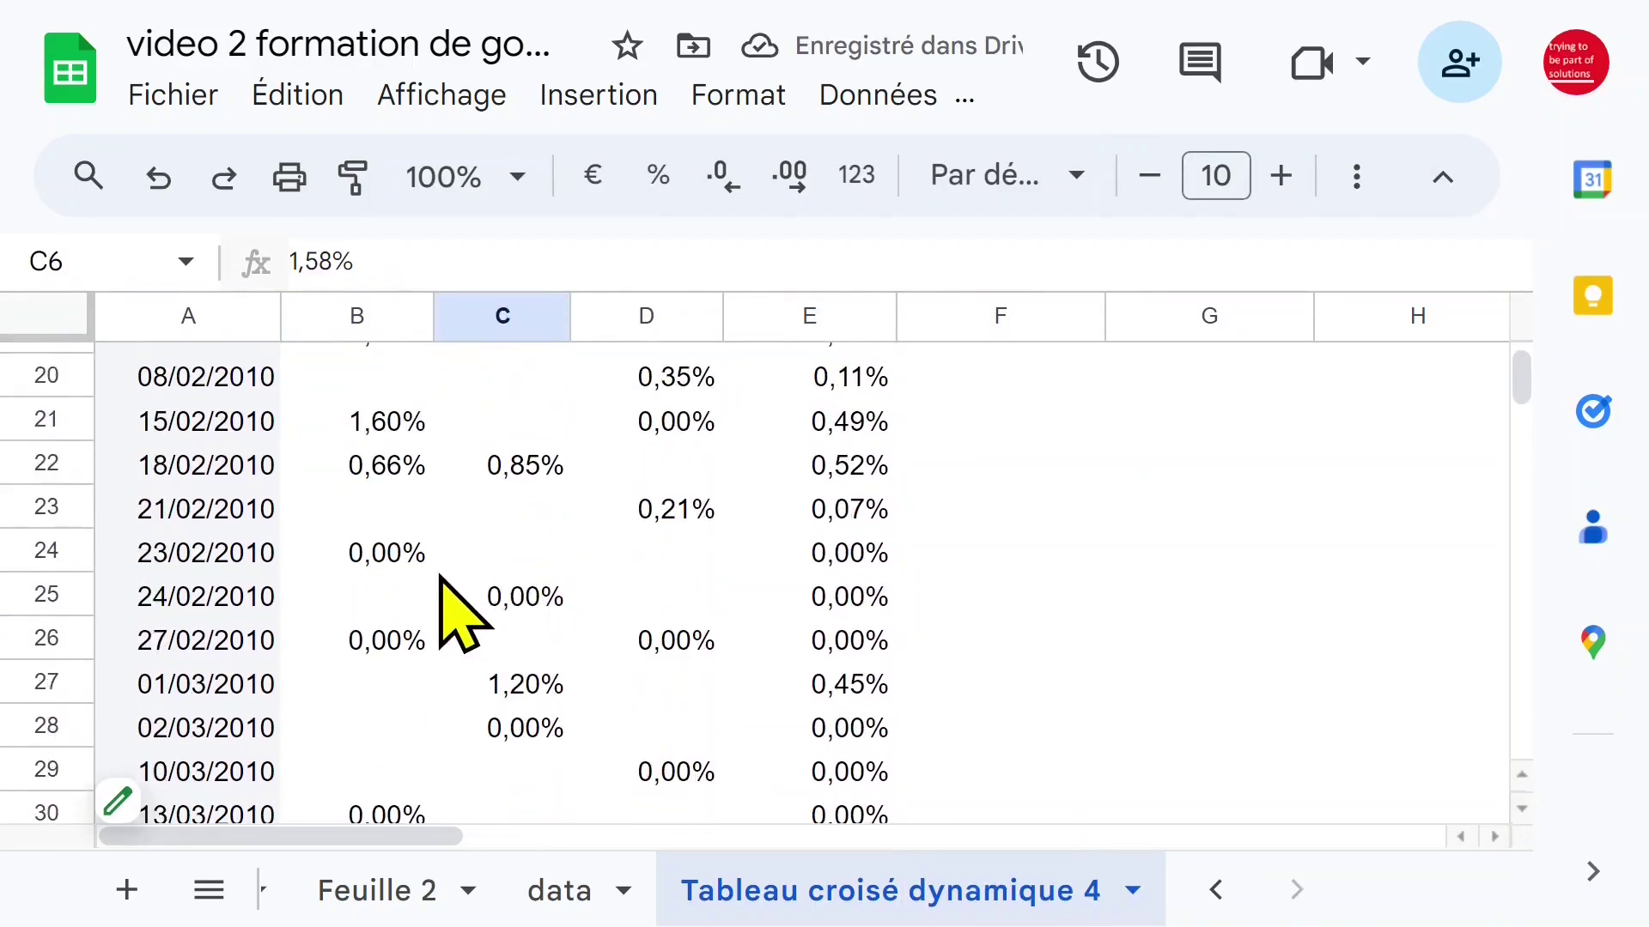
scroll(464, 611, up, 6)
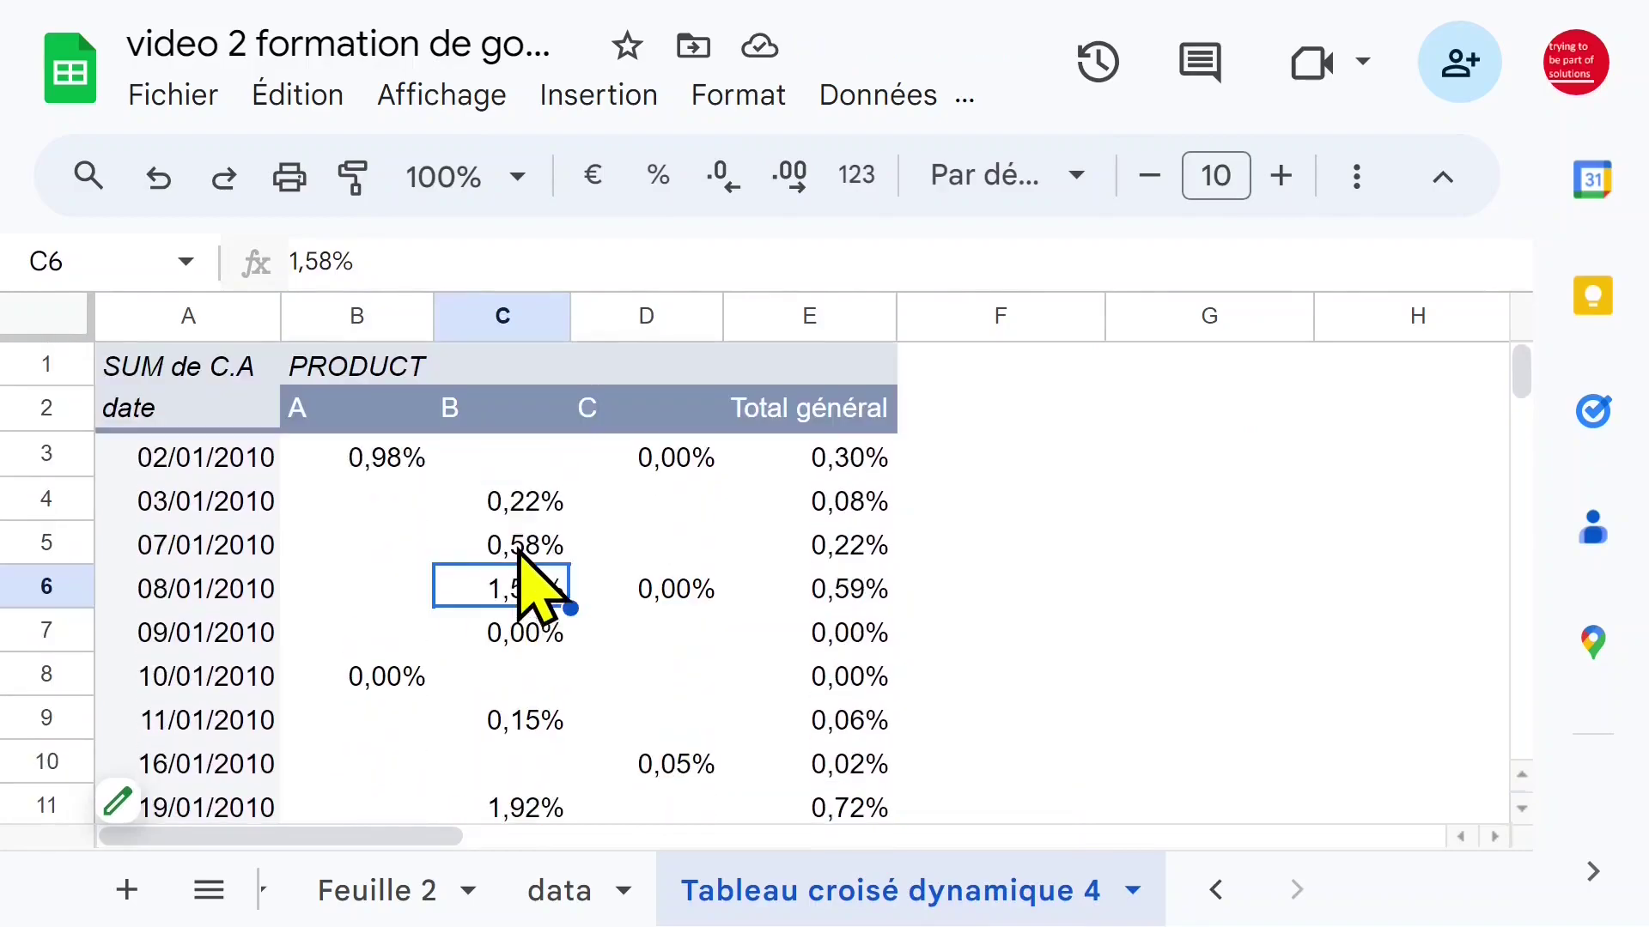
click(188, 498)
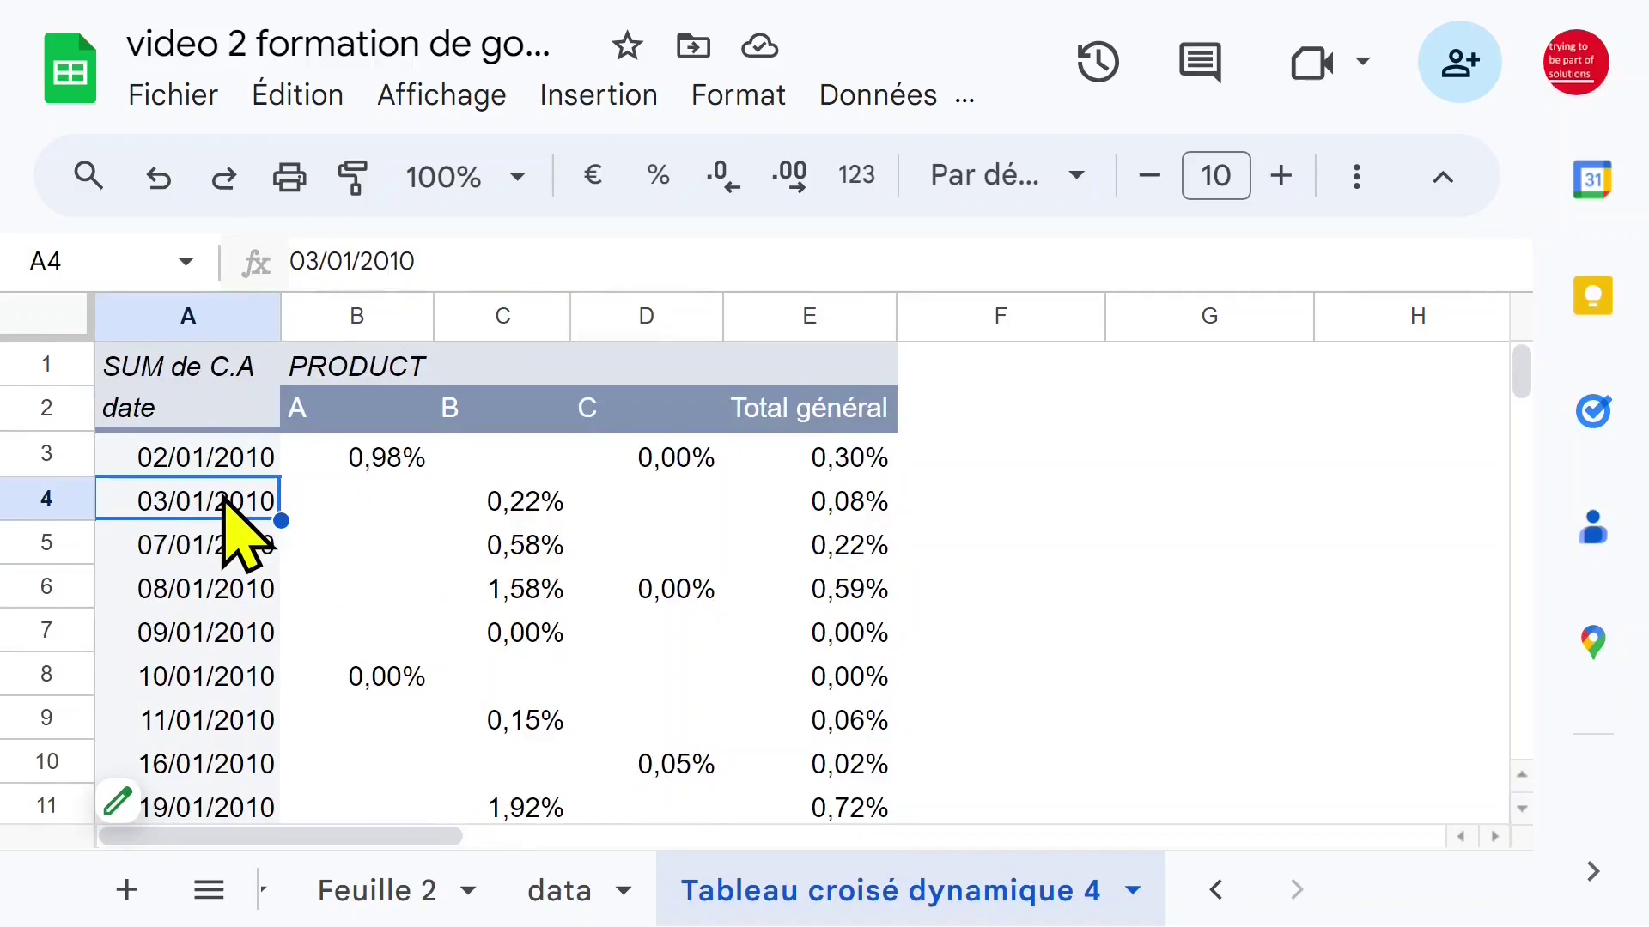
key(ctrl+Down)
key(ctrl+Up)
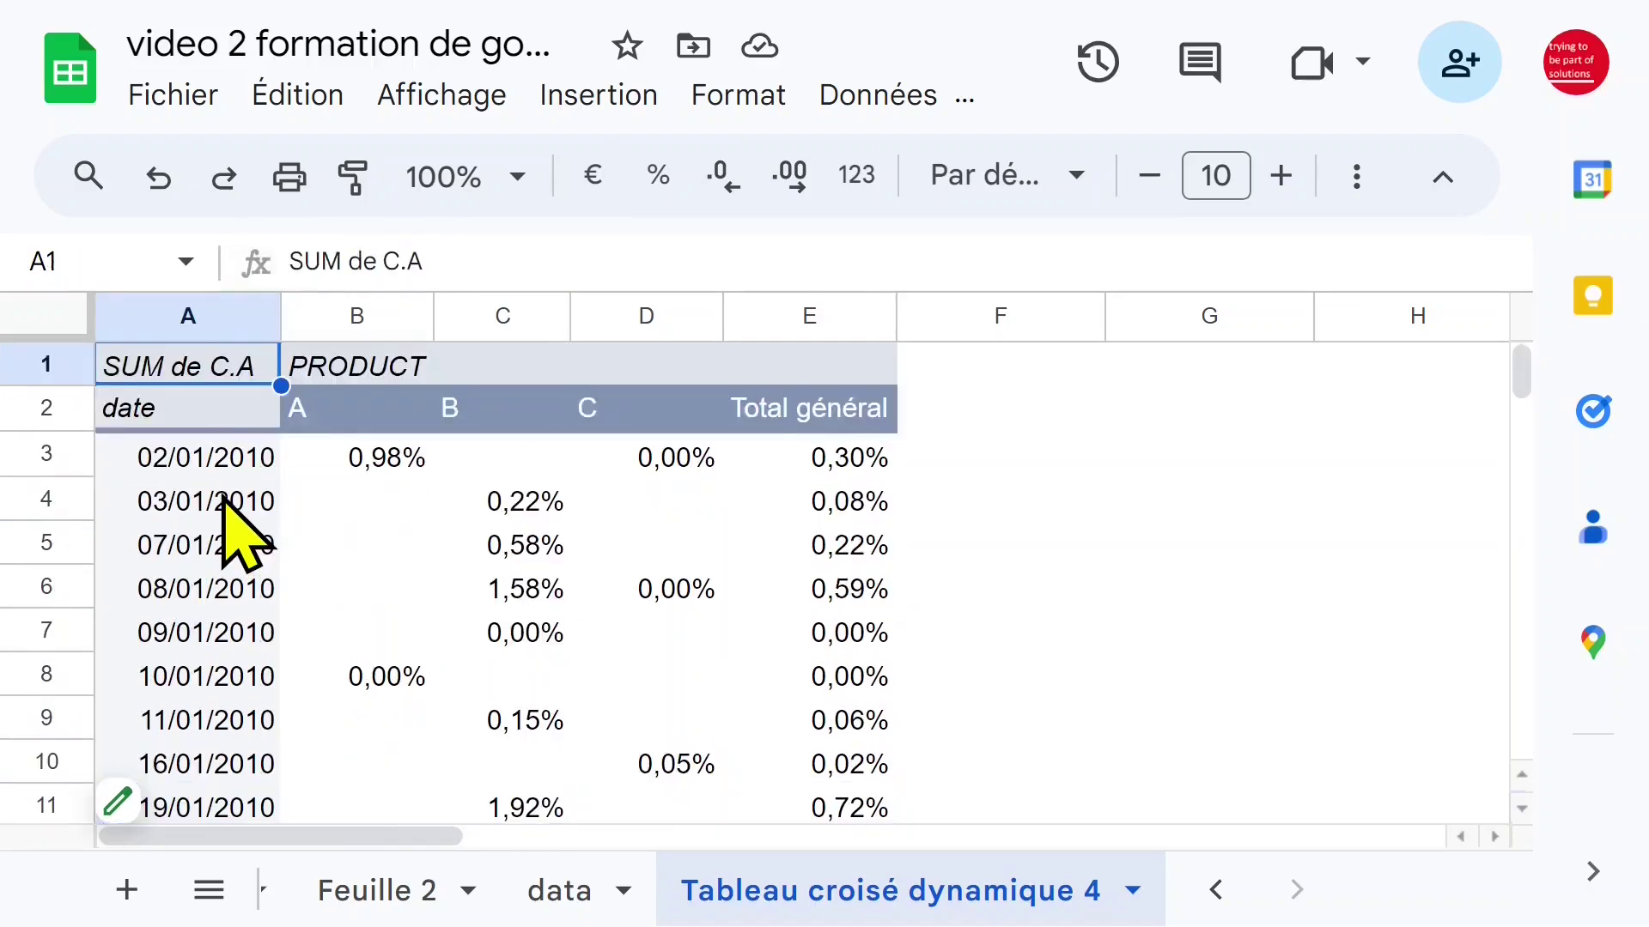
click(192, 461)
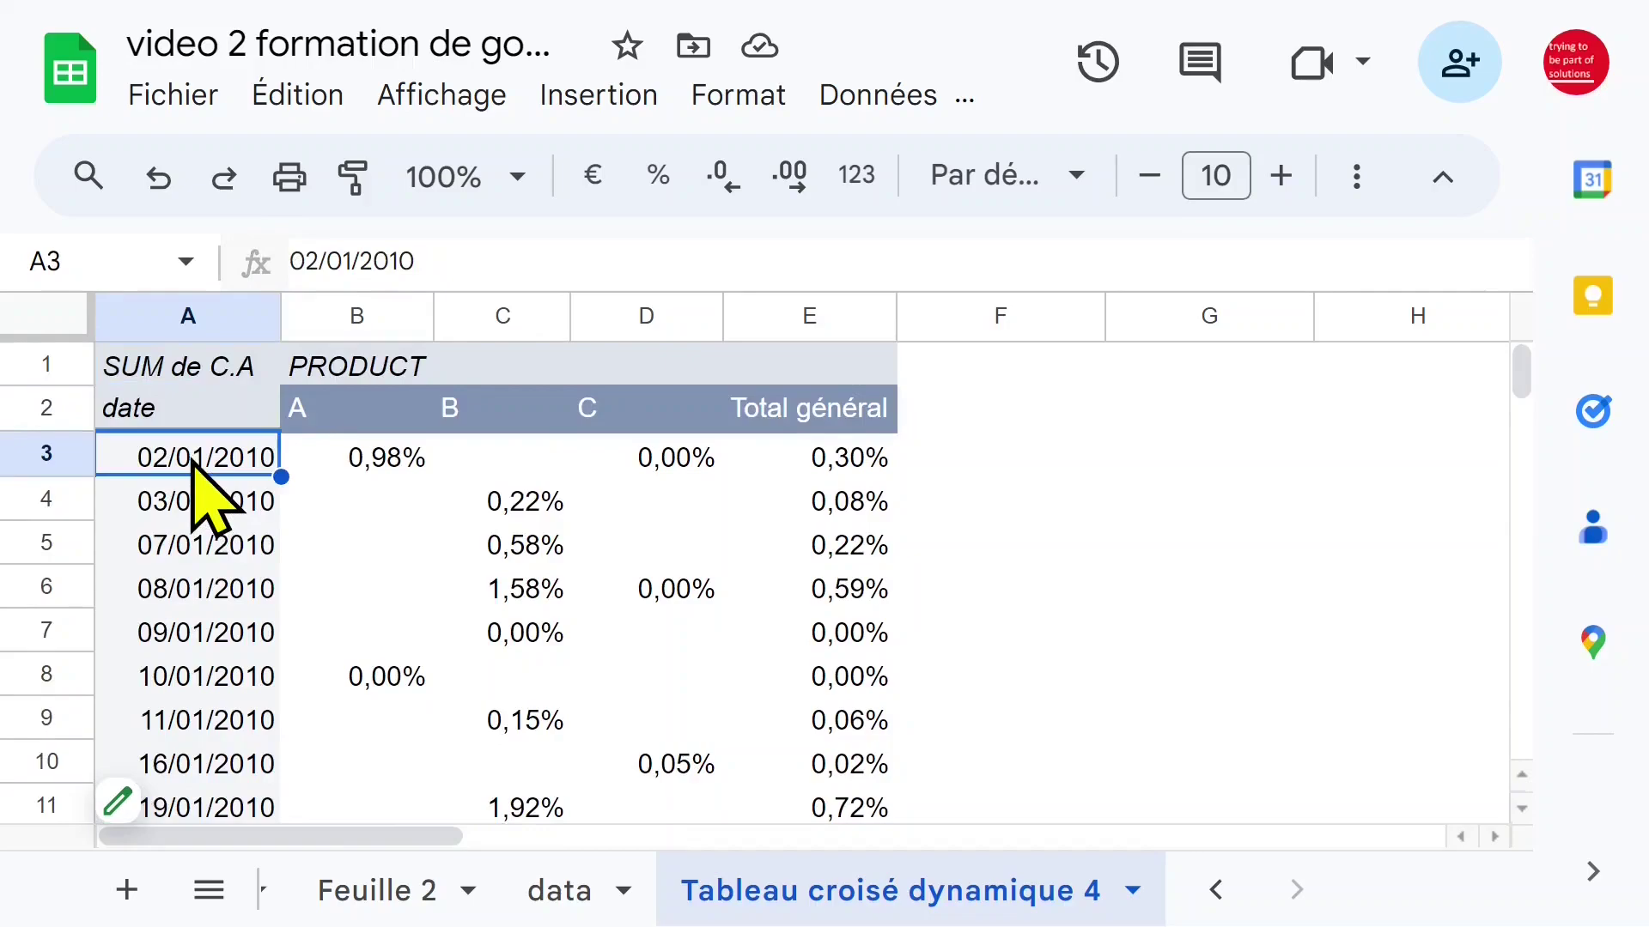
right_click(202, 494)
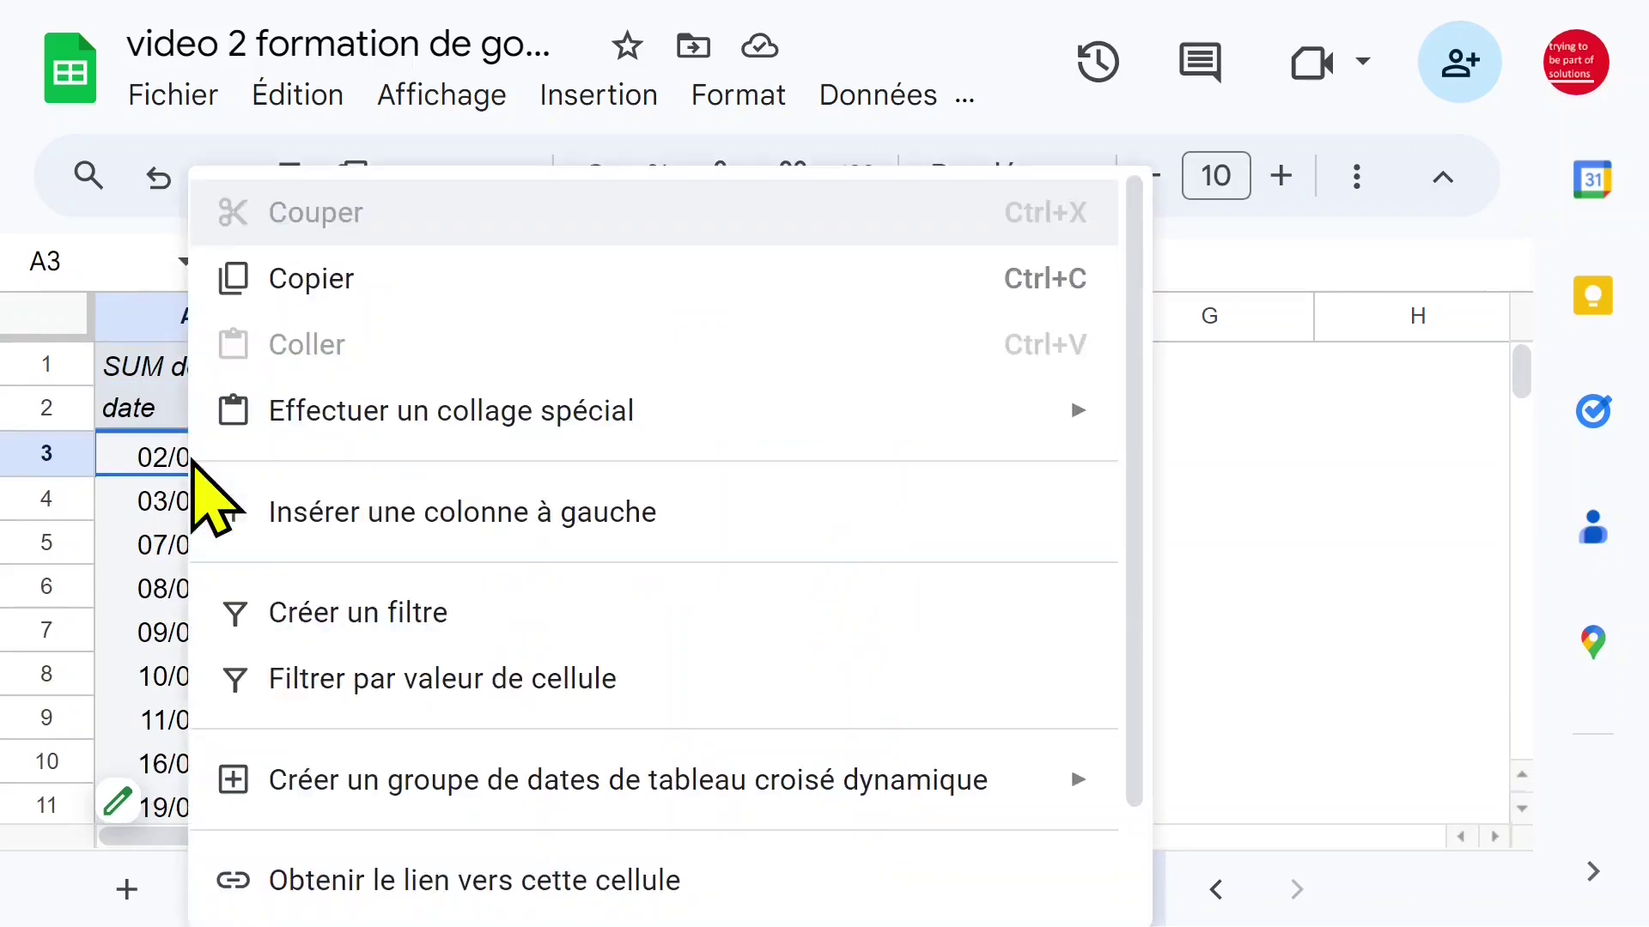
mouse_move(395, 797)
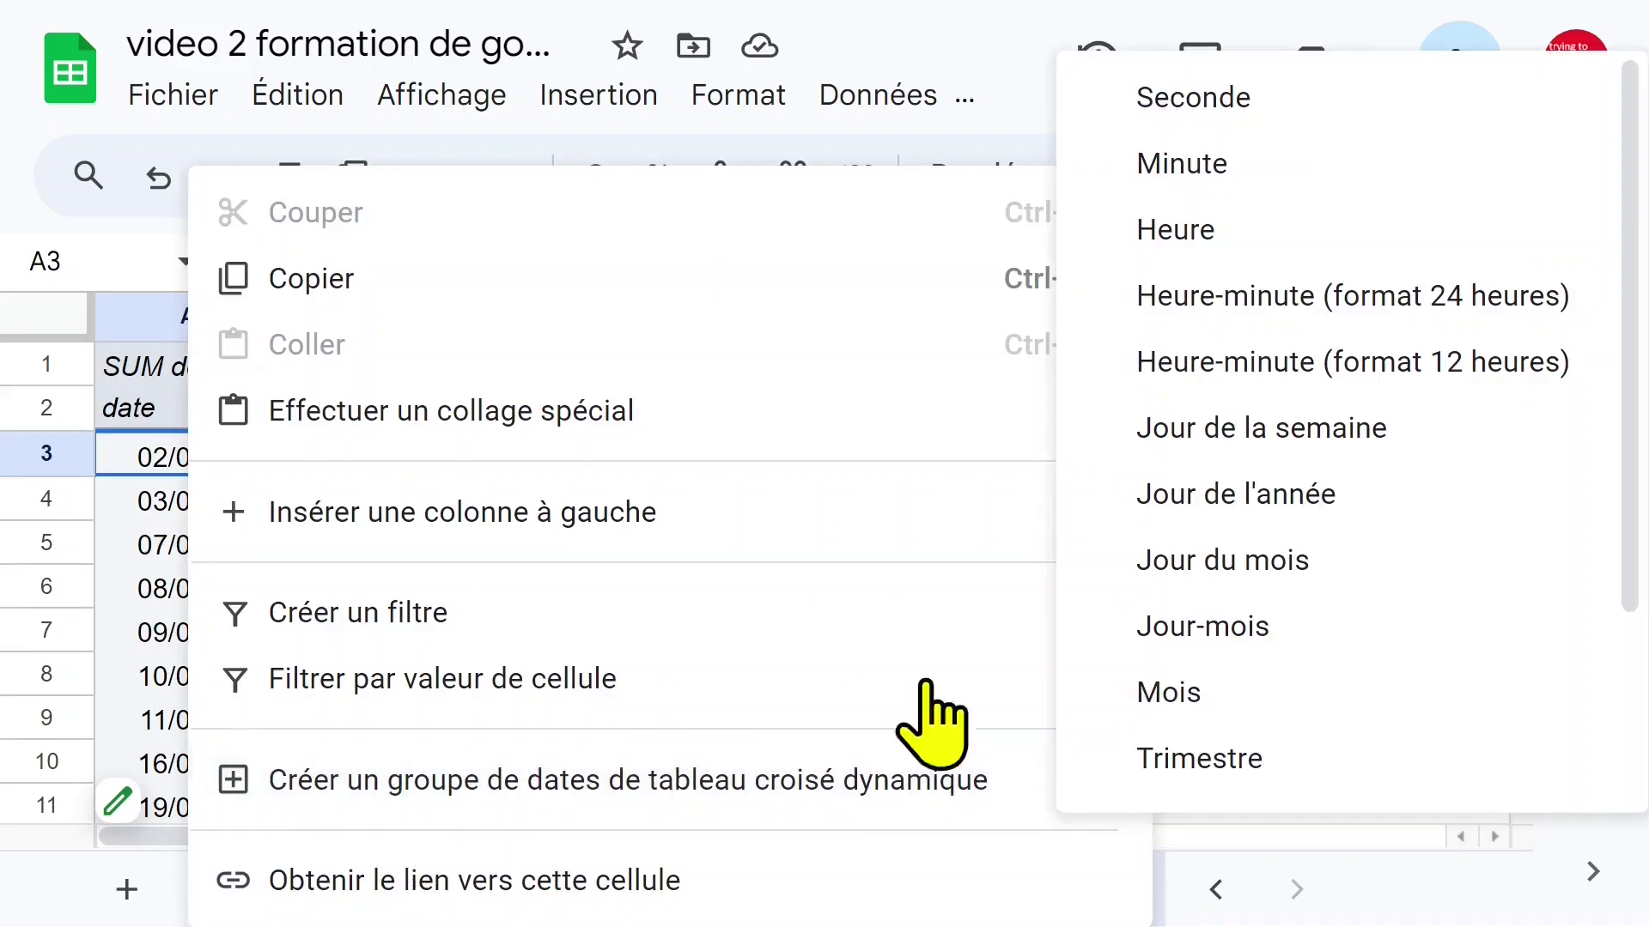
mouse_move(974, 795)
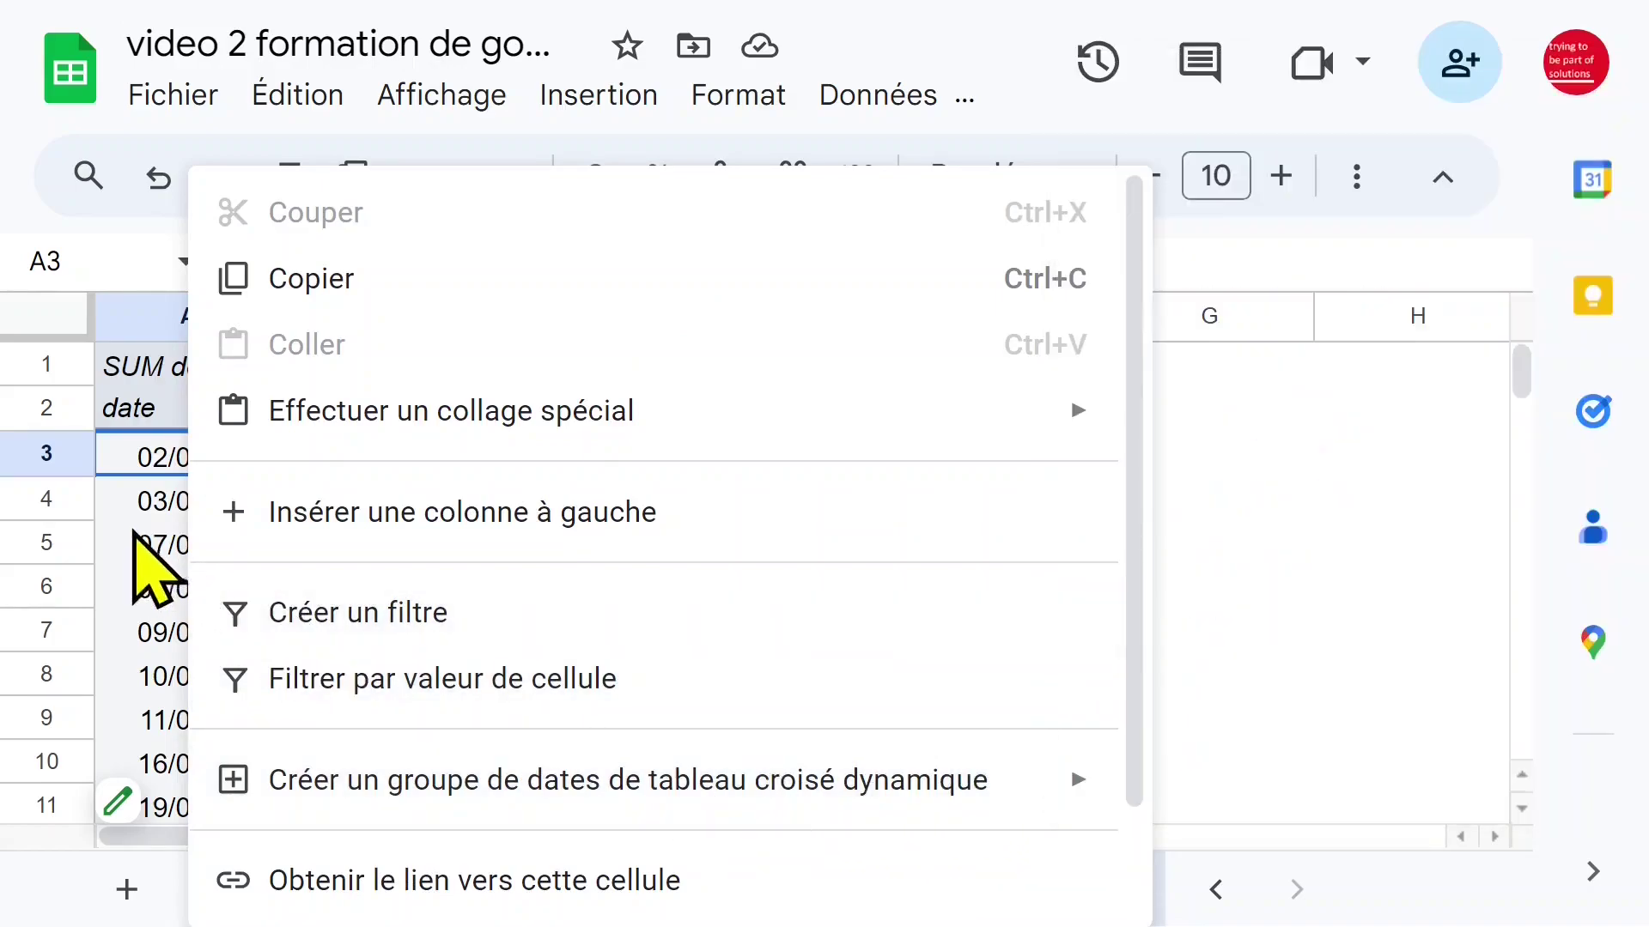
click(183, 533)
Group the pivot table's dates by Année
click(176, 457)
right_click(174, 456)
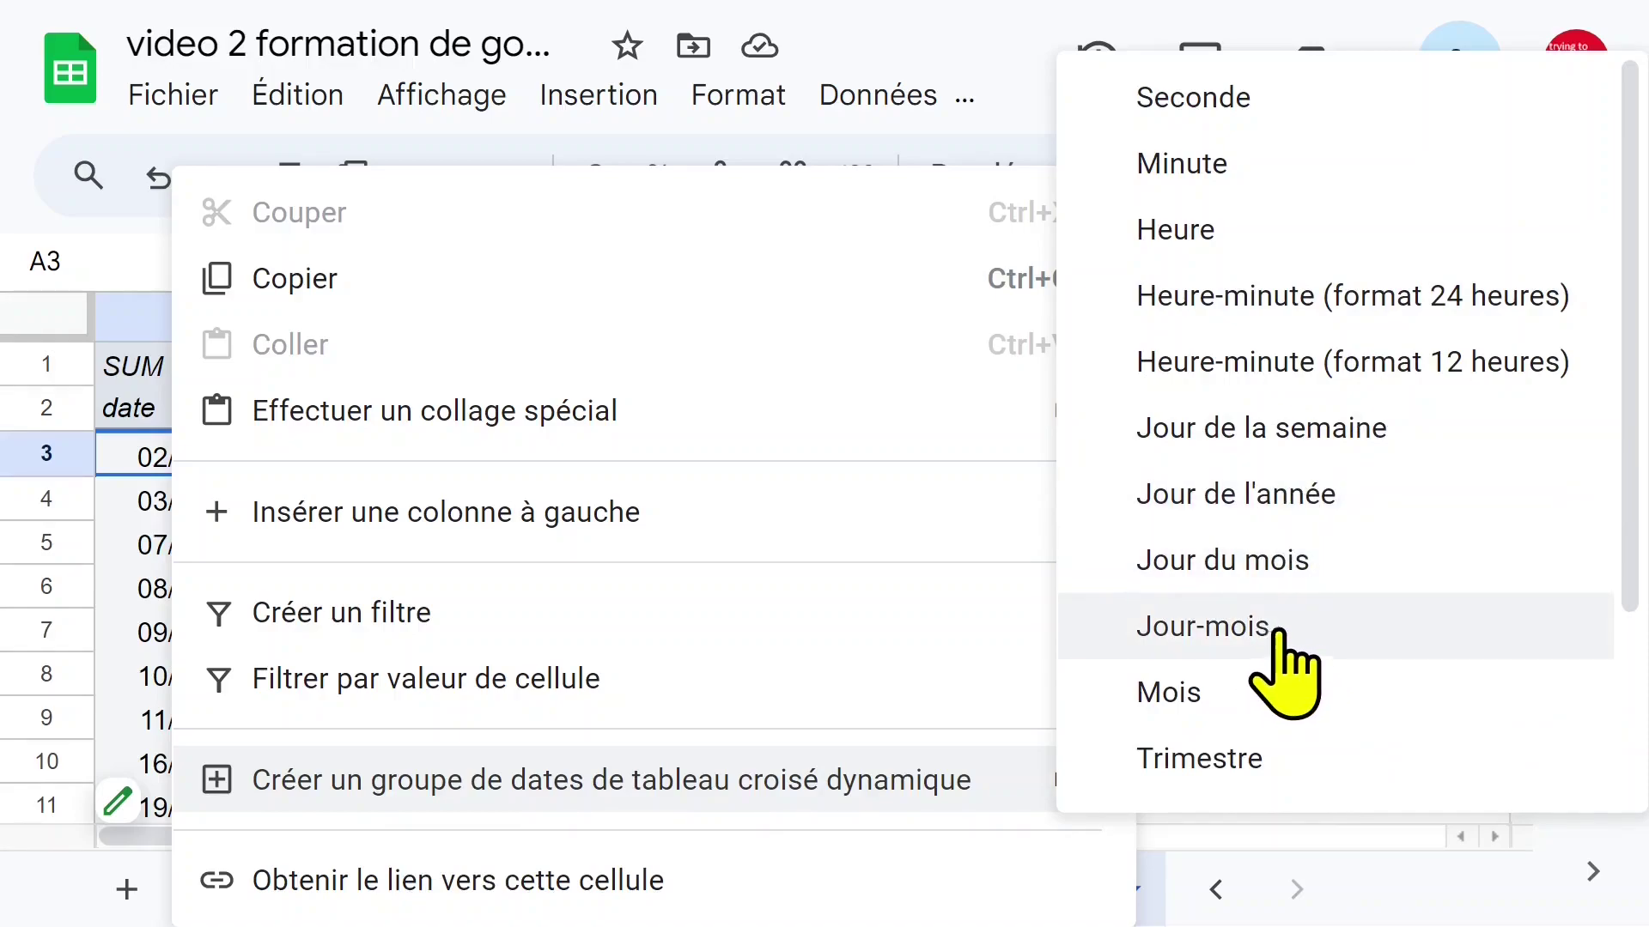
drag(1632, 554, 1631, 670)
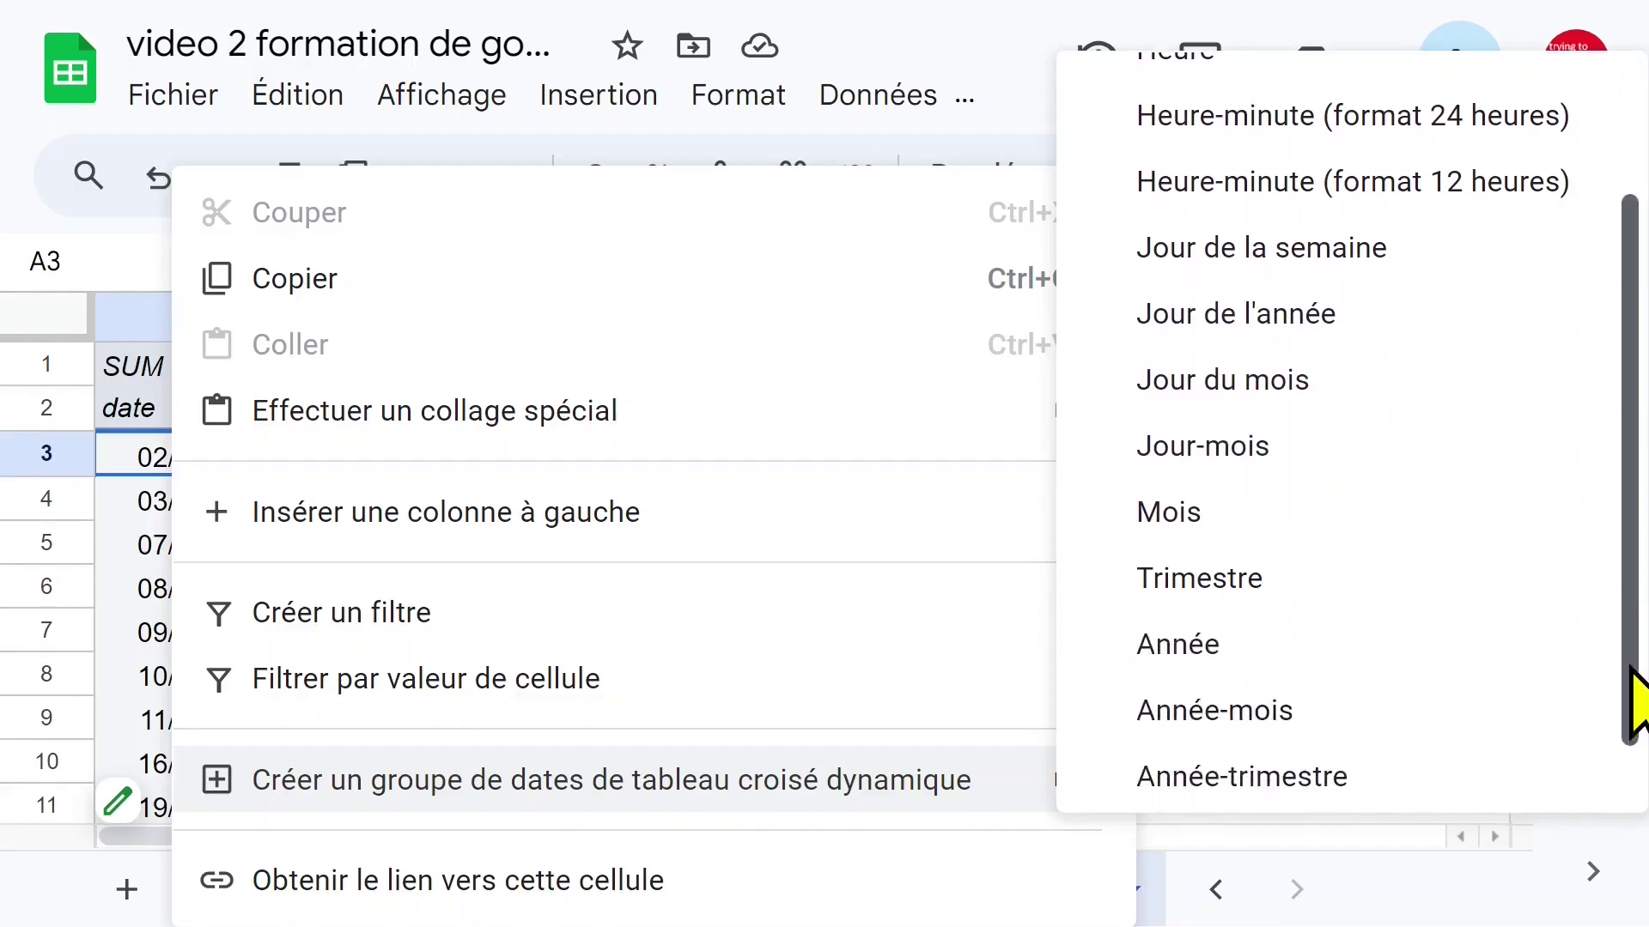
click(1202, 654)
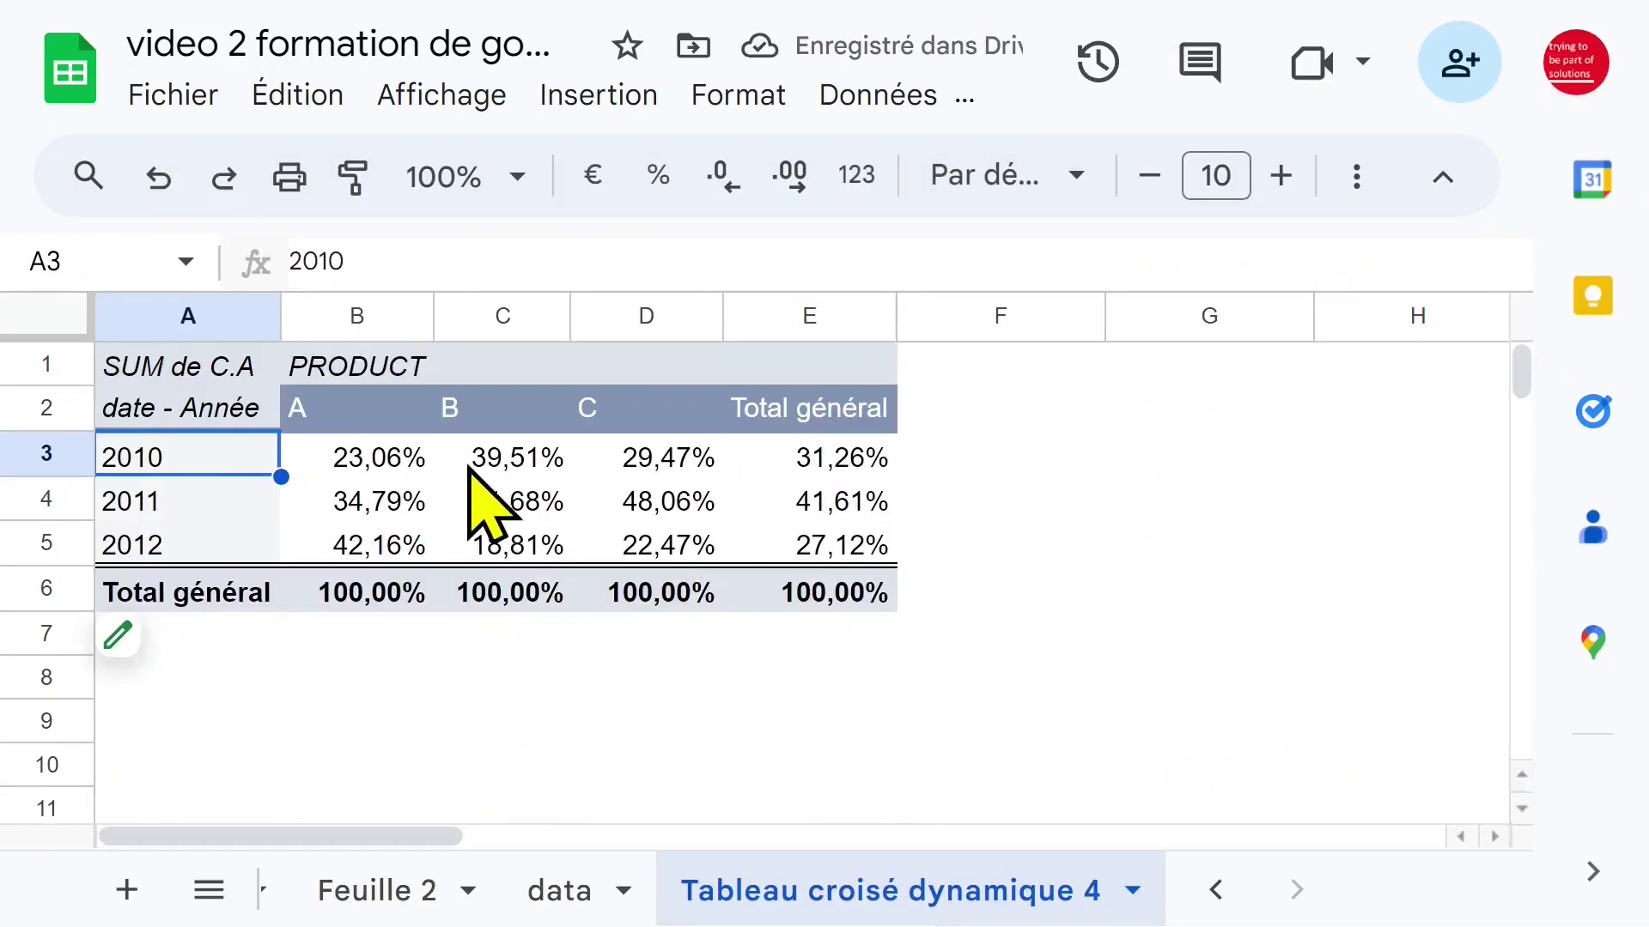
Examine each year's percentage of C.A within the columns of products A, B and C
click(399, 455)
click(655, 464)
click(344, 507)
click(368, 460)
click(343, 315)
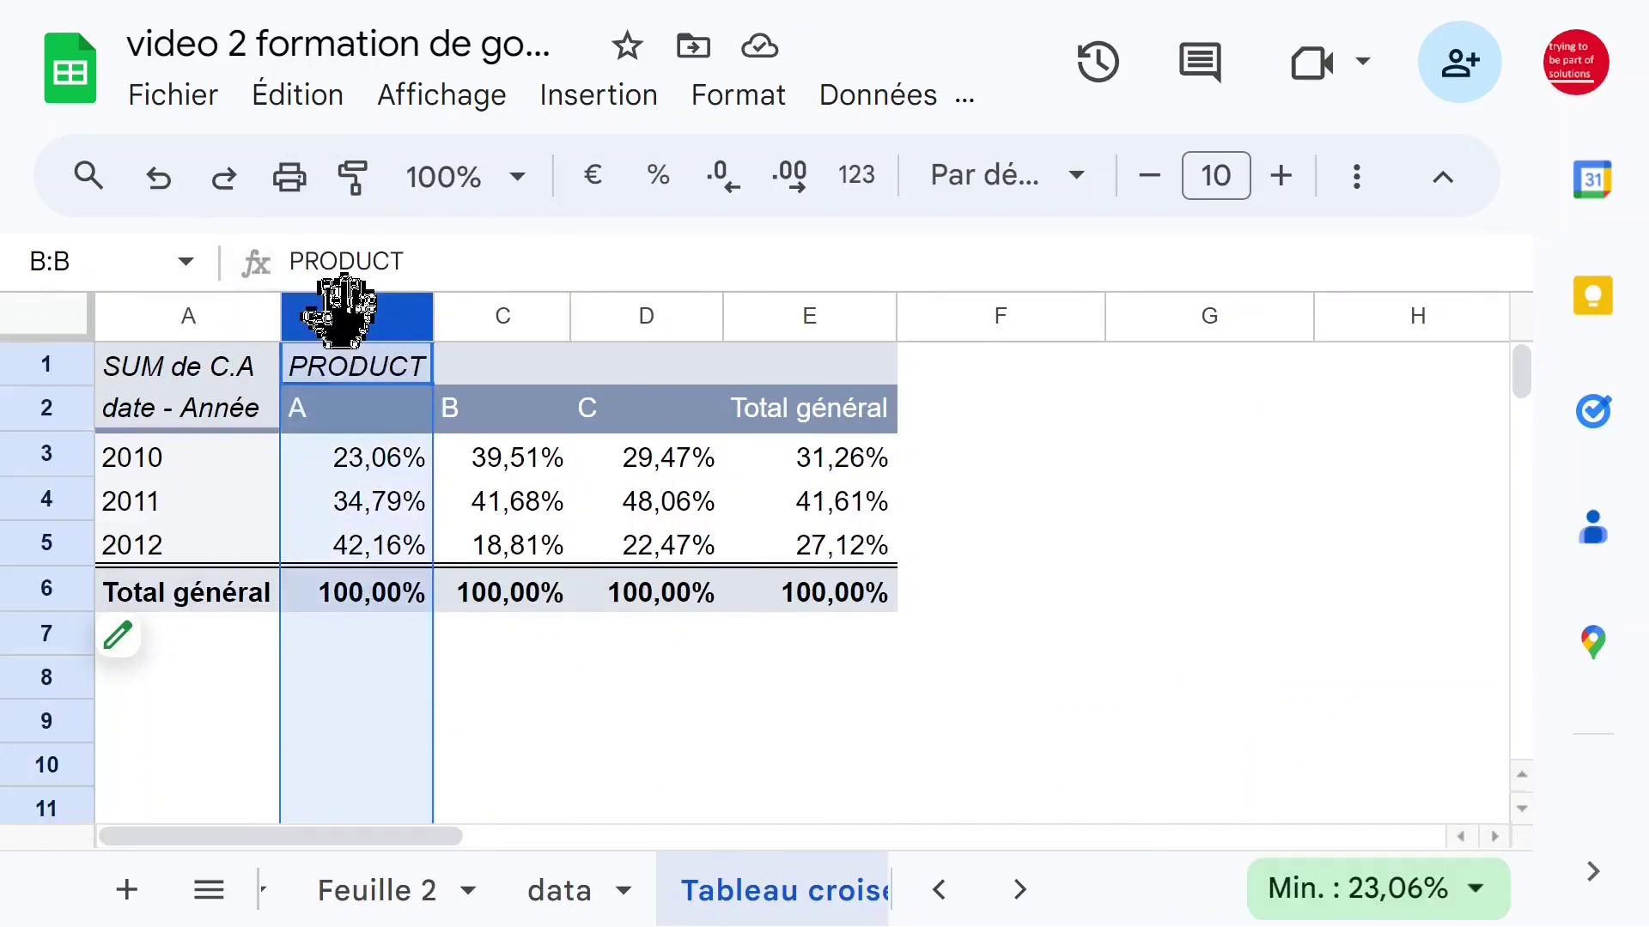
click(505, 318)
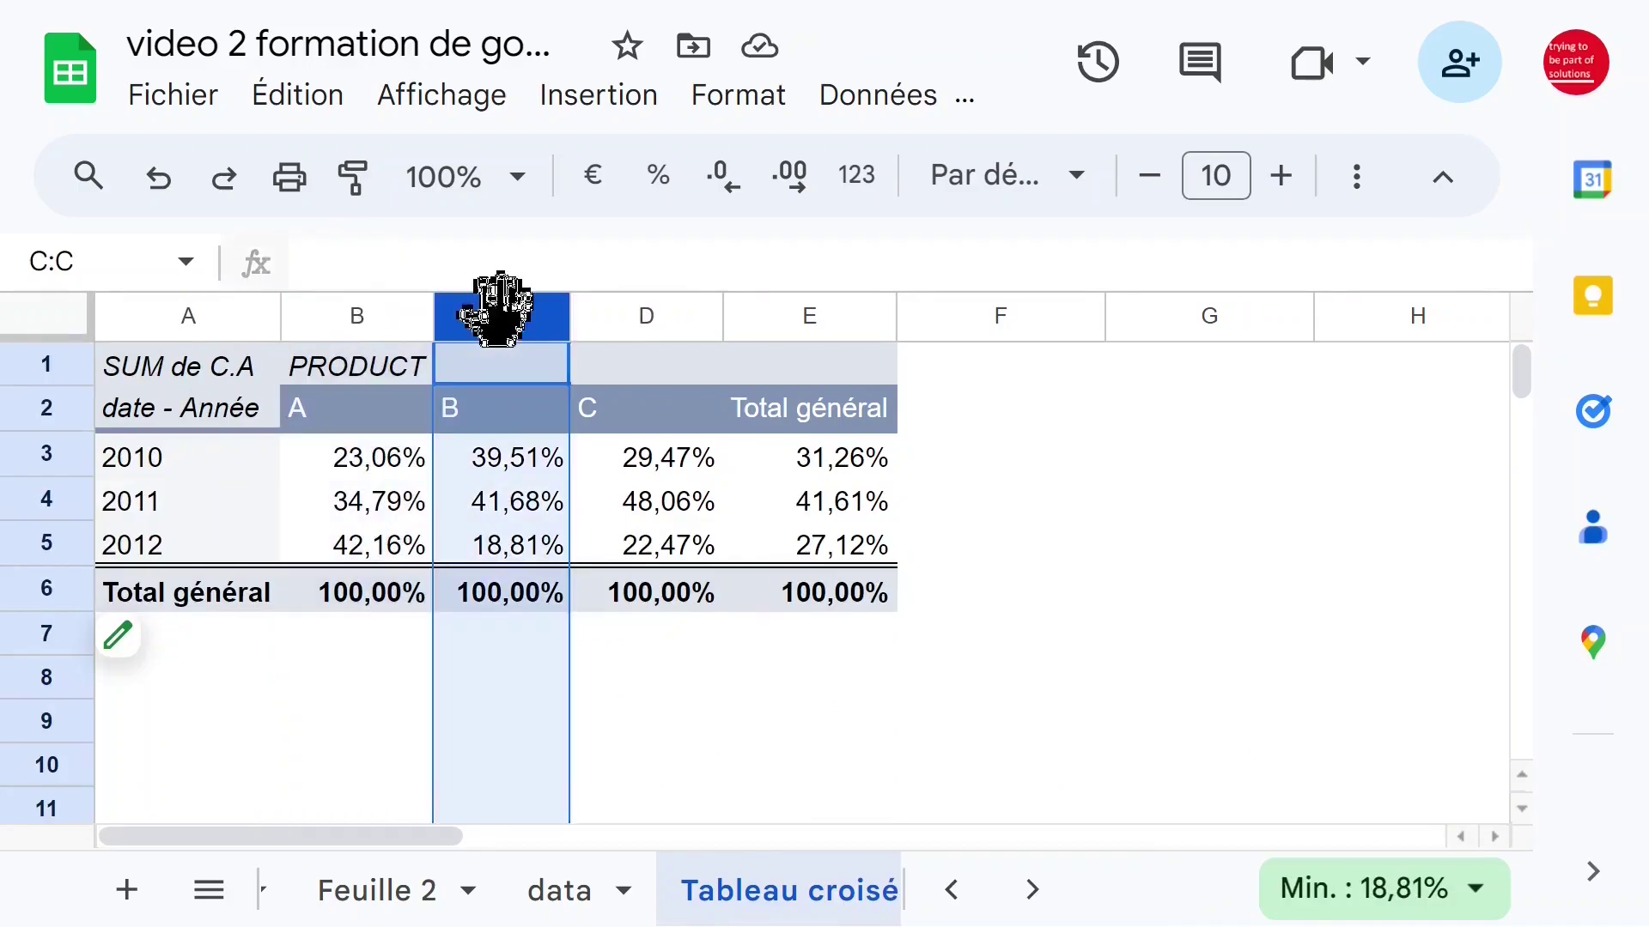
click(652, 314)
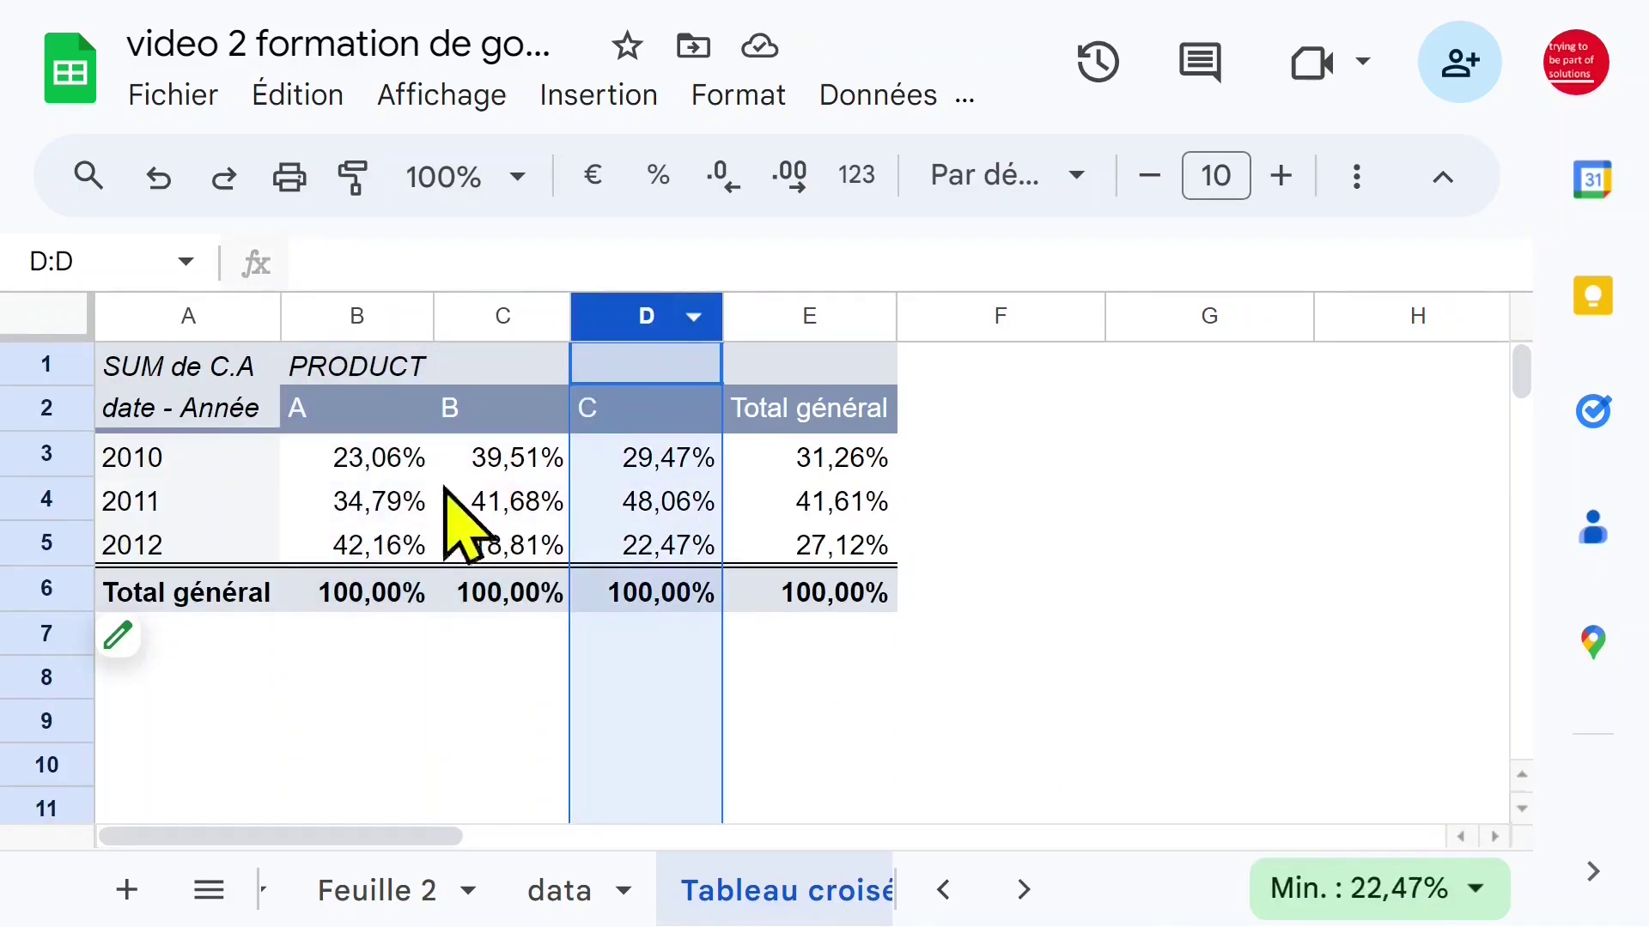
click(389, 520)
click(380, 554)
click(349, 468)
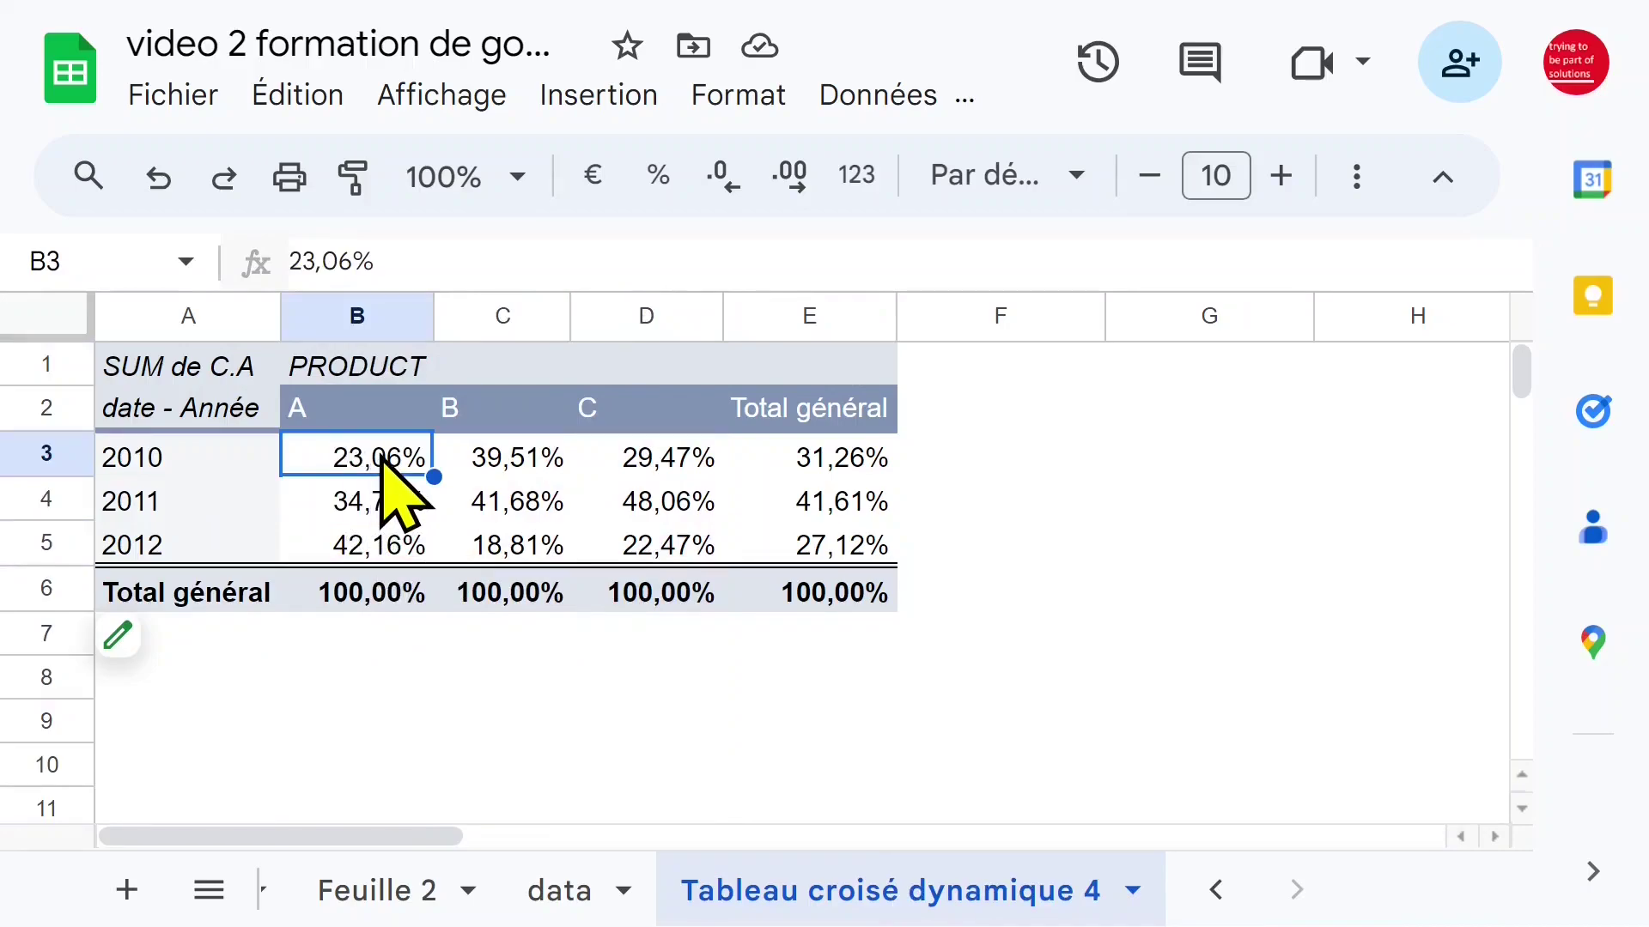
Show the pivot table's C.A values as Par défaut and close the pivot table editor
click(140, 644)
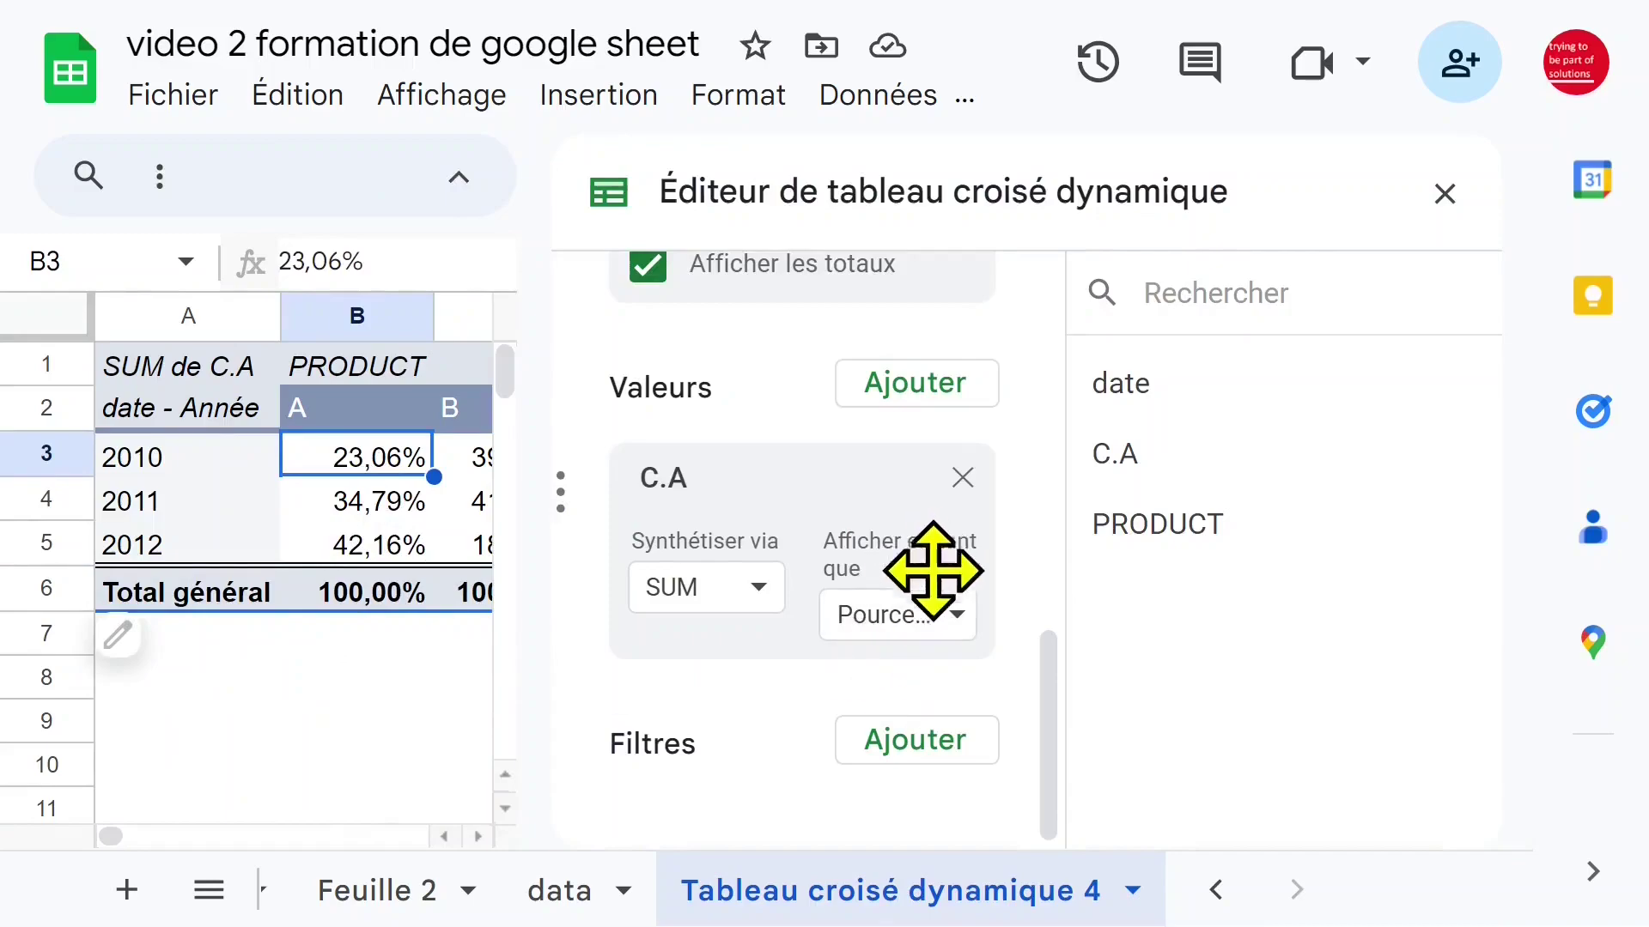
click(955, 616)
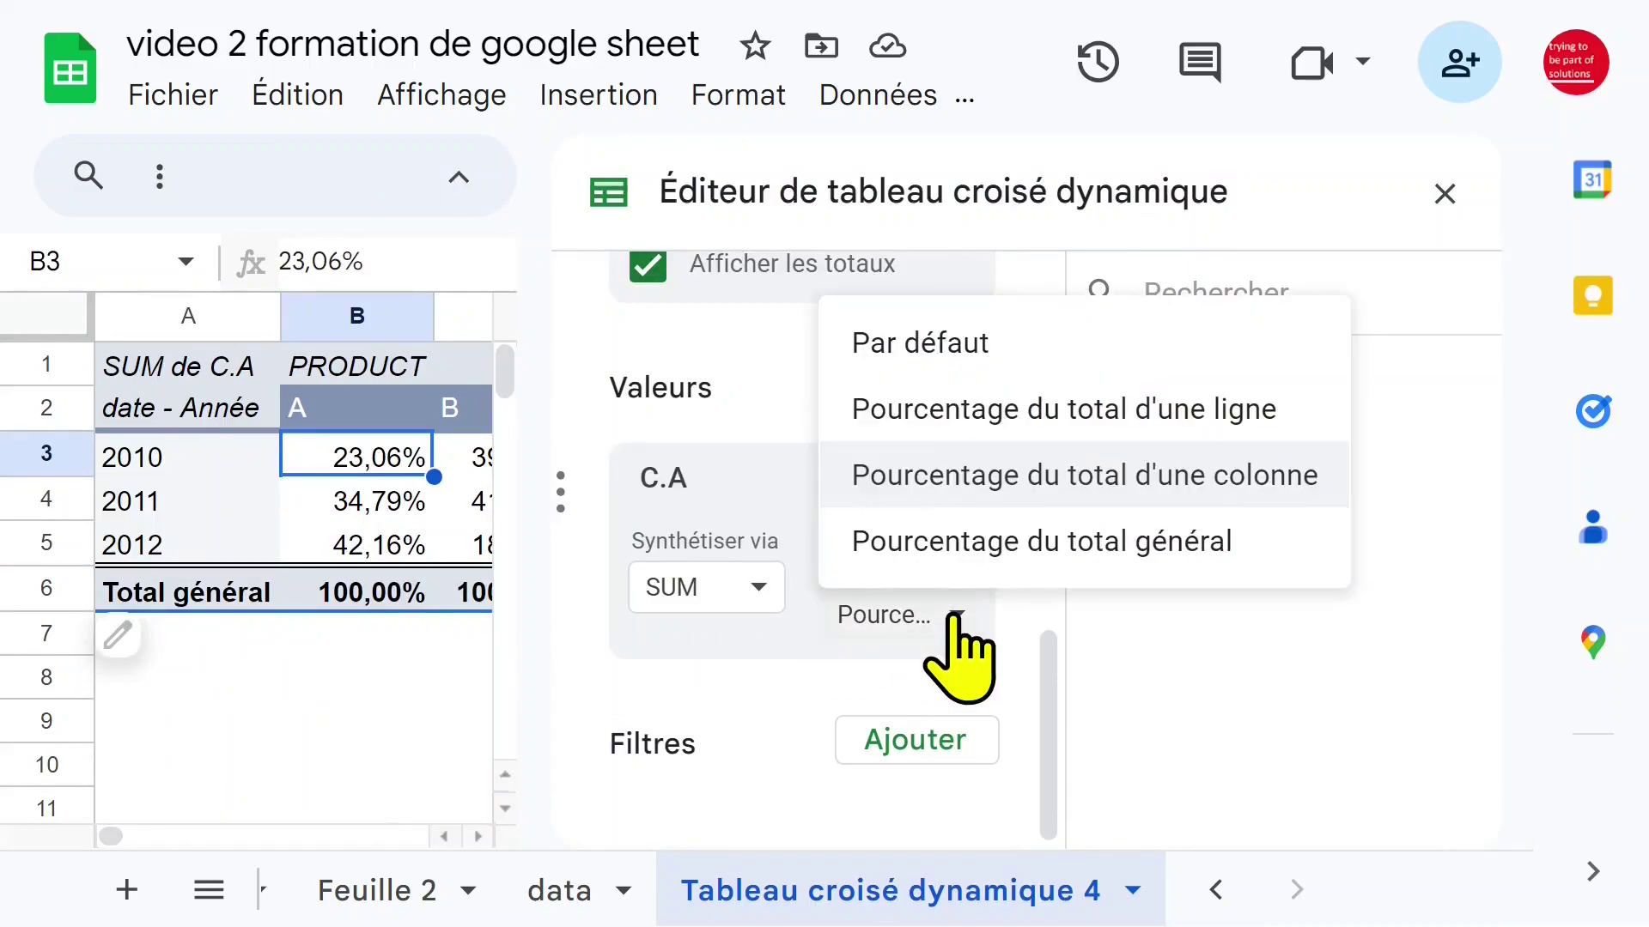
click(913, 344)
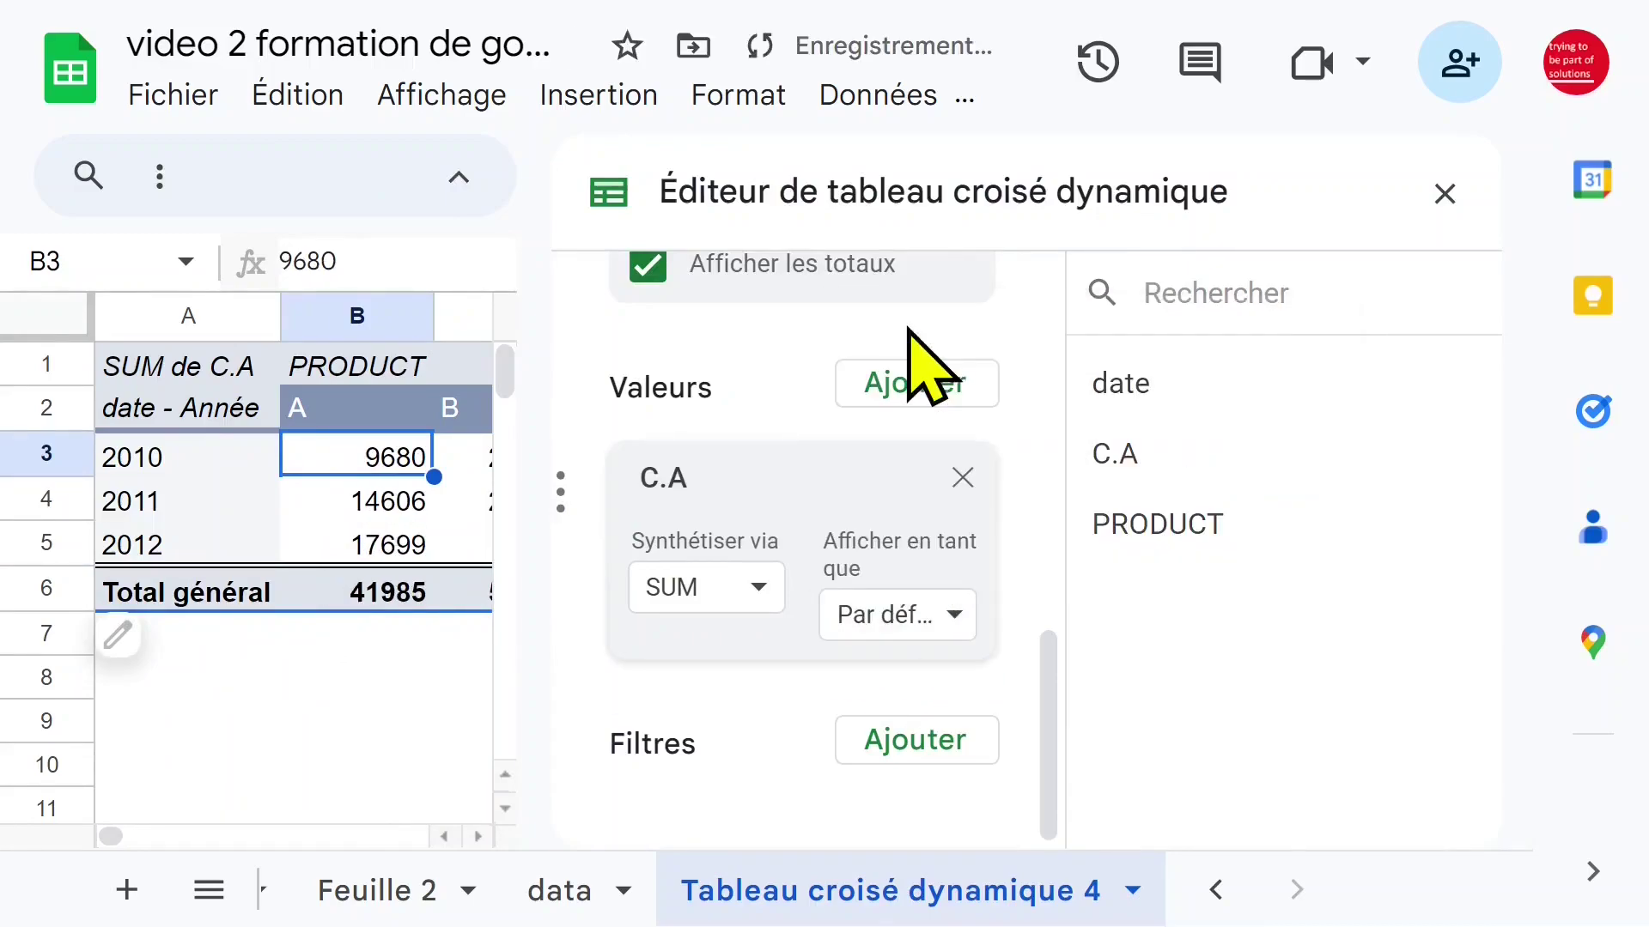
click(1445, 196)
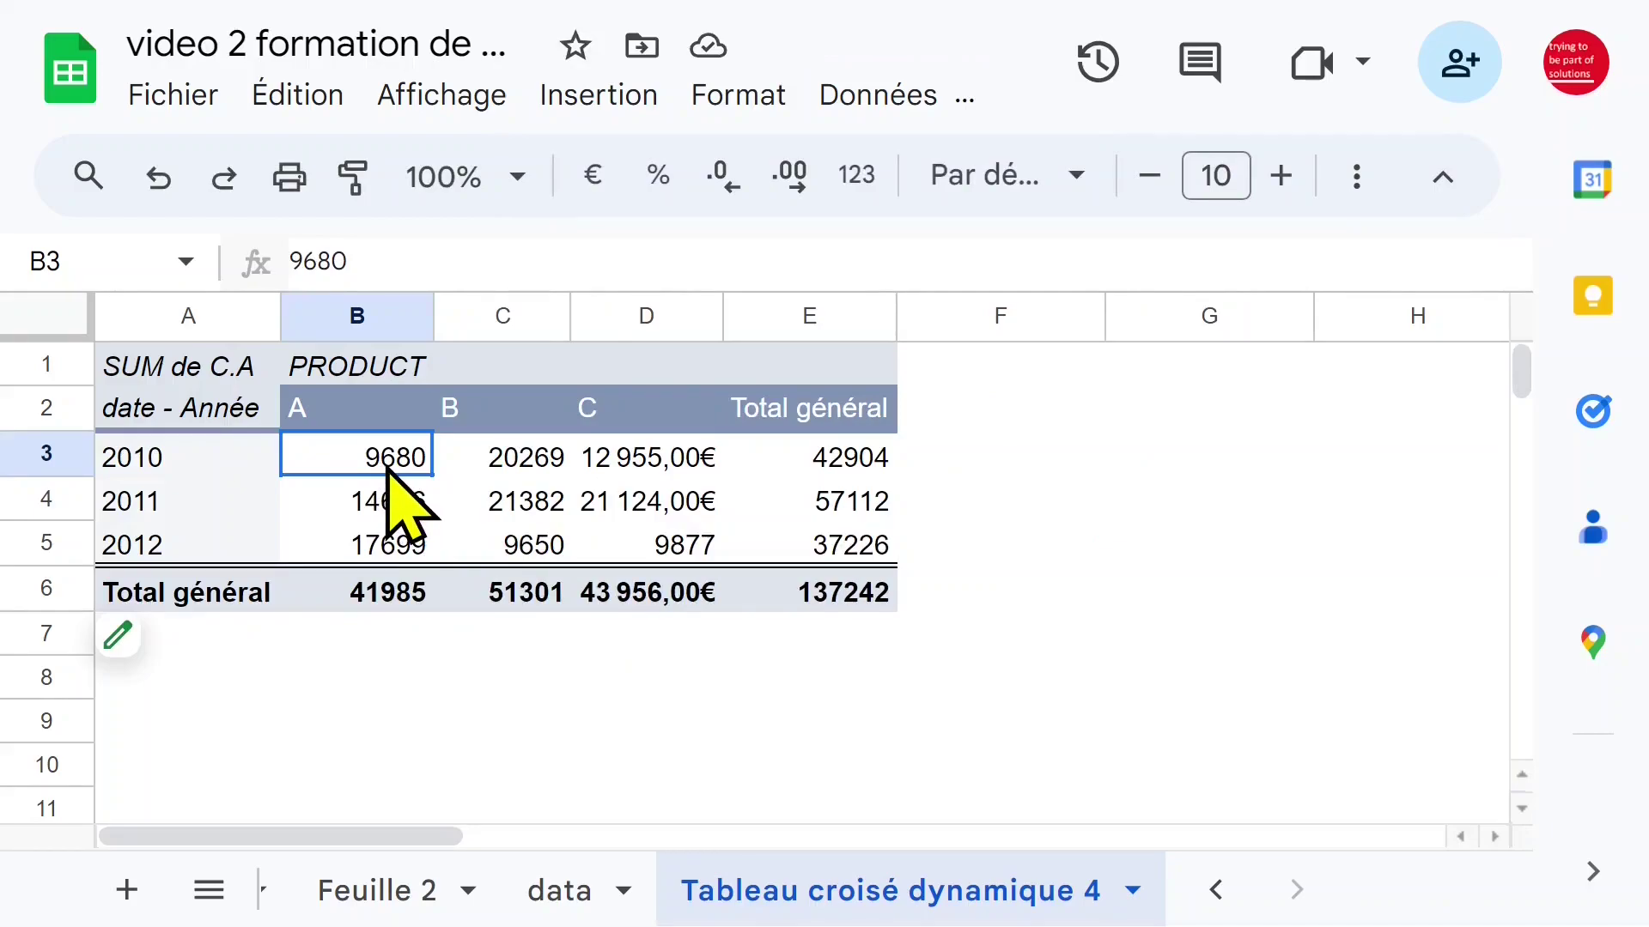
Apply the euro currency format to all C.A values in B2:B471 of the data sheet
click(677, 550)
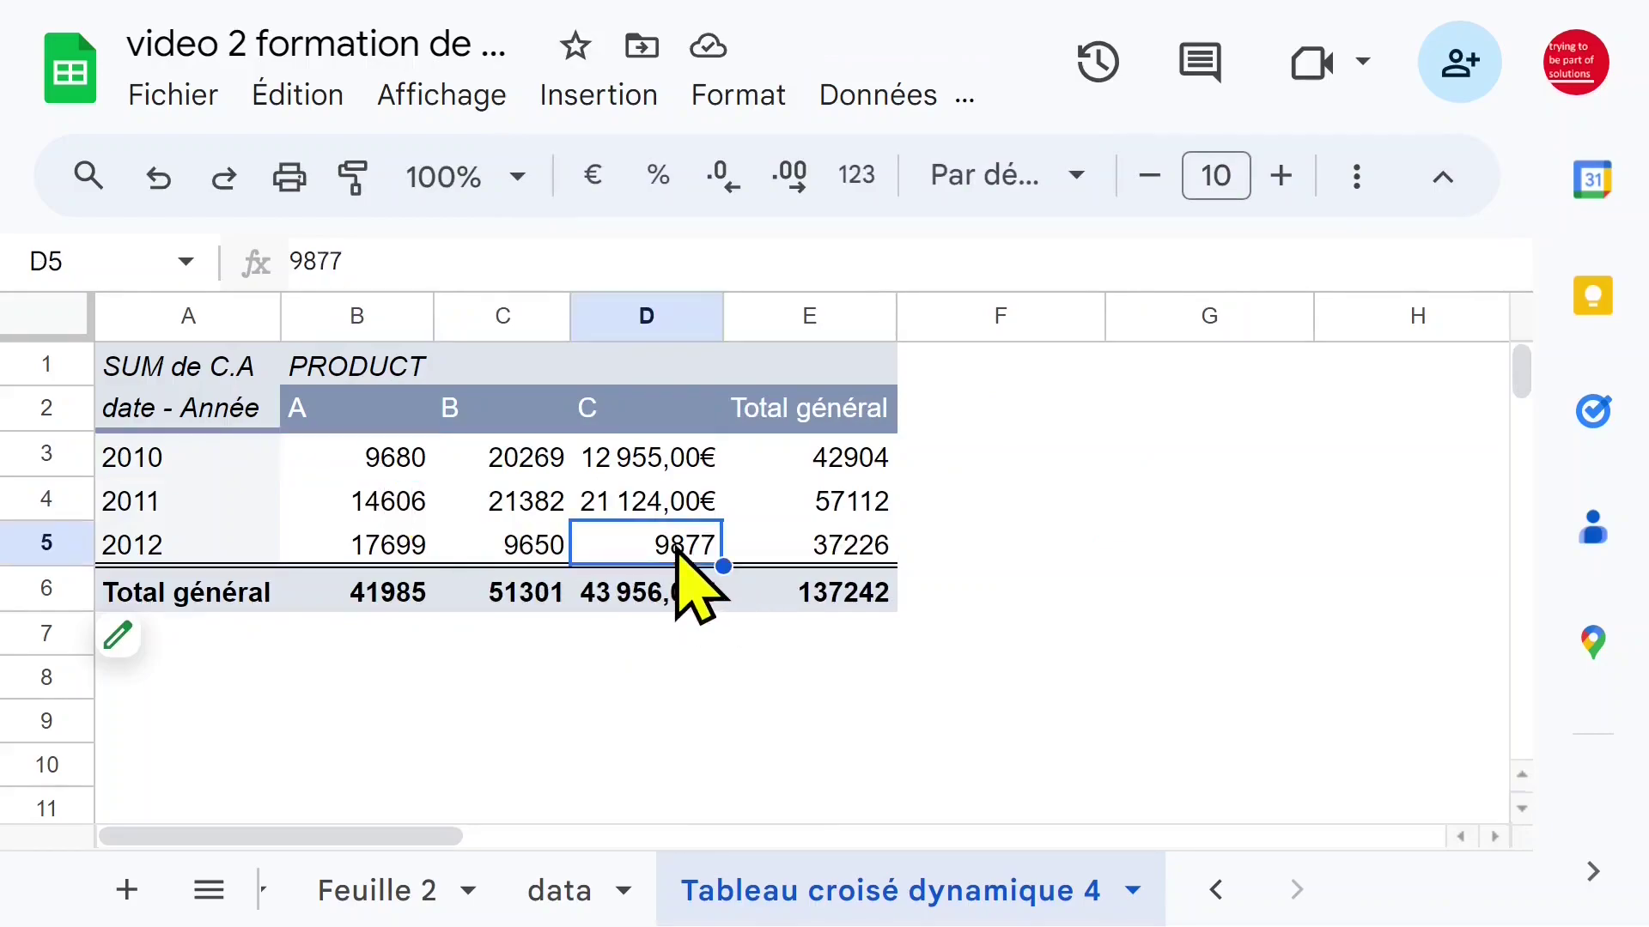
click(675, 502)
click(782, 540)
click(689, 544)
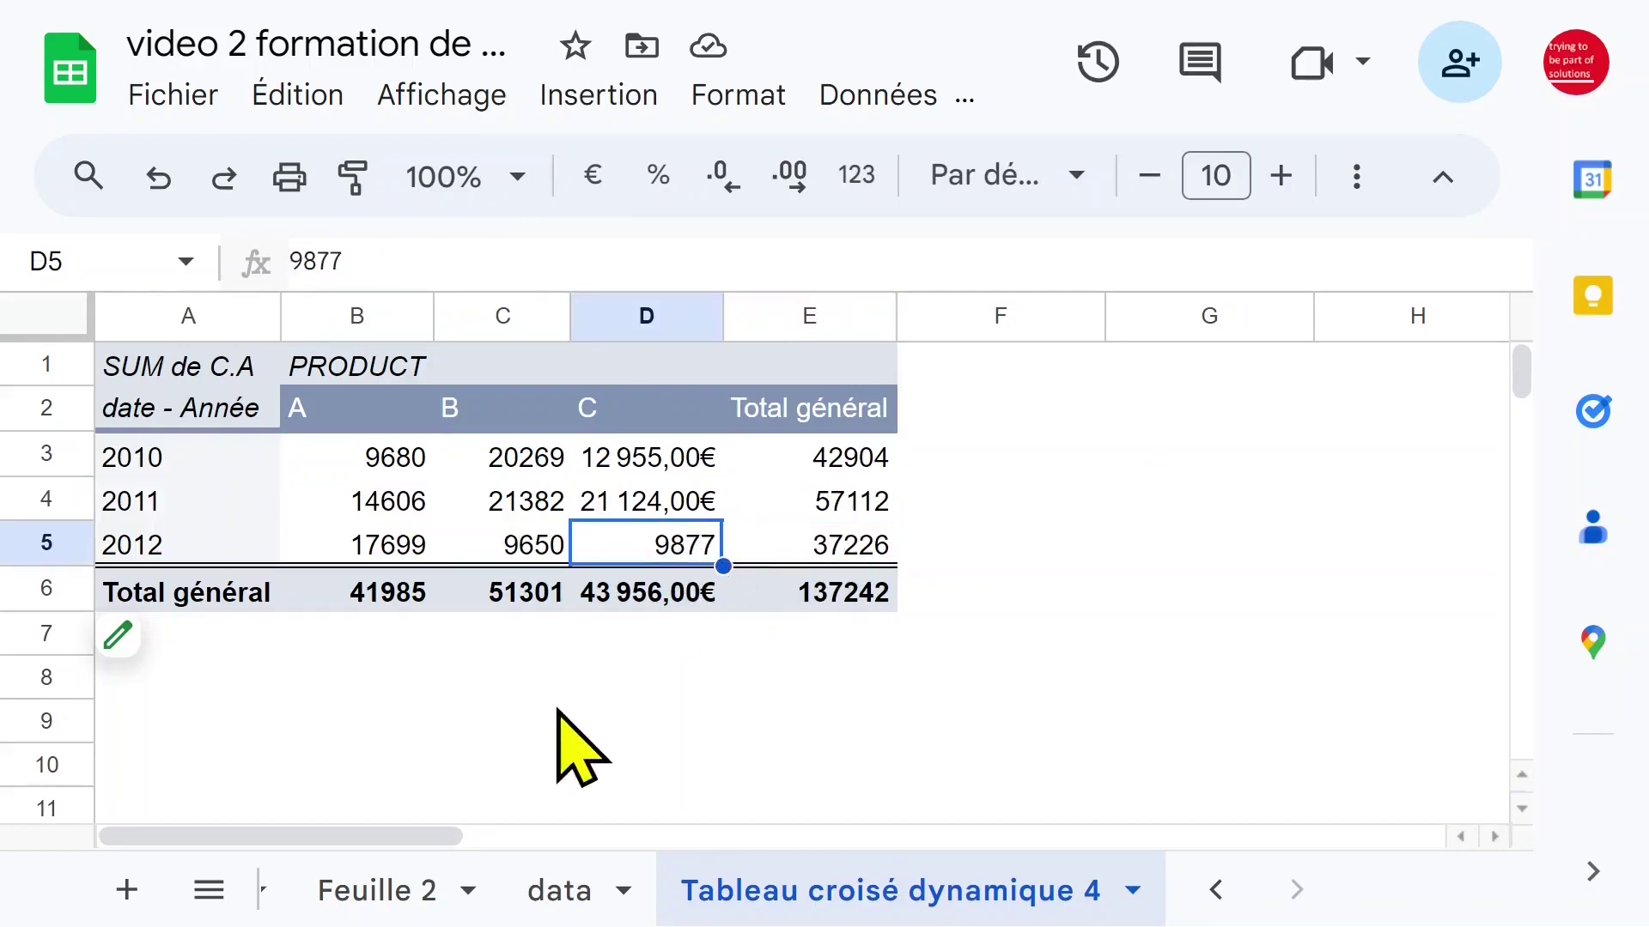
click(584, 892)
click(460, 468)
click(447, 430)
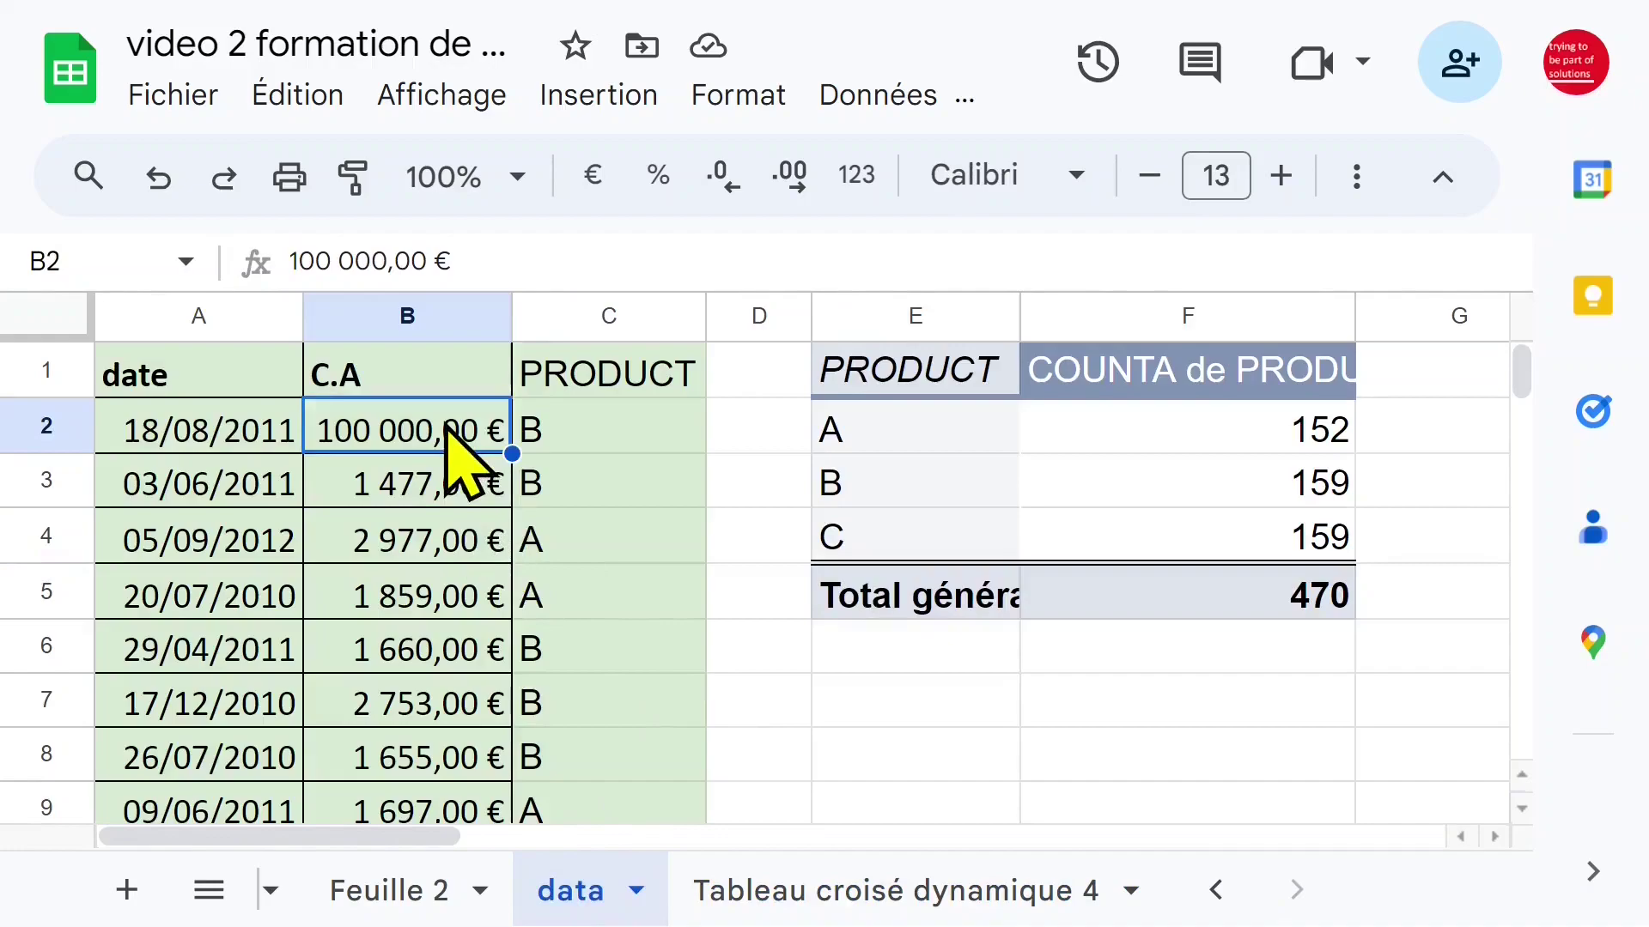
key(ctrl+shift+Down)
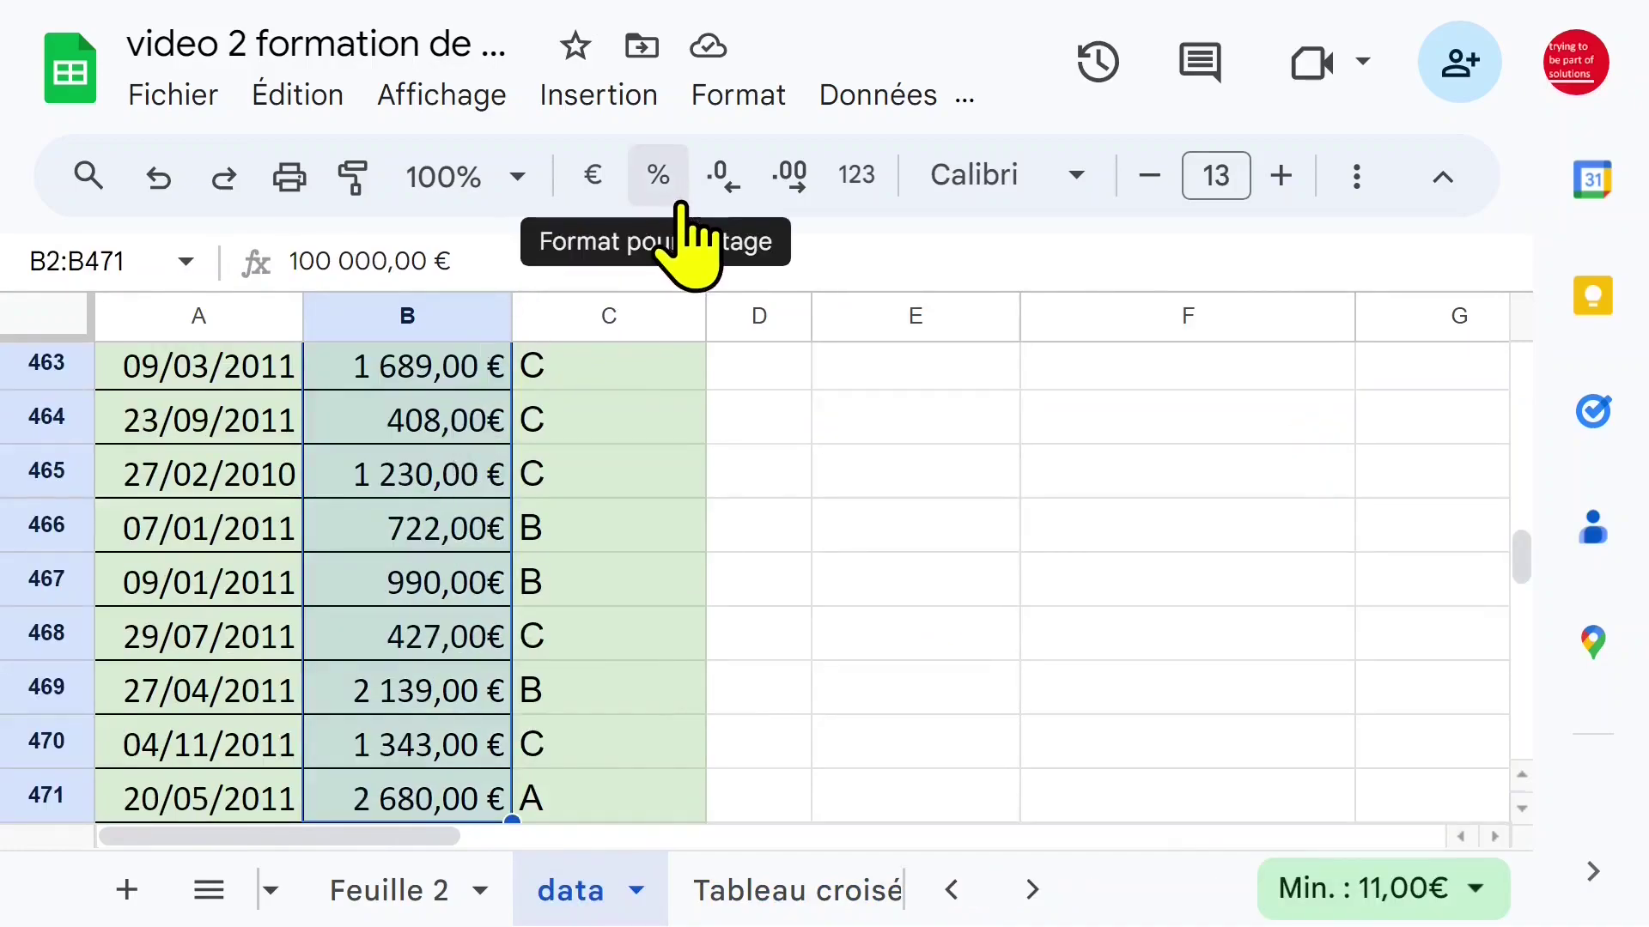
click(592, 176)
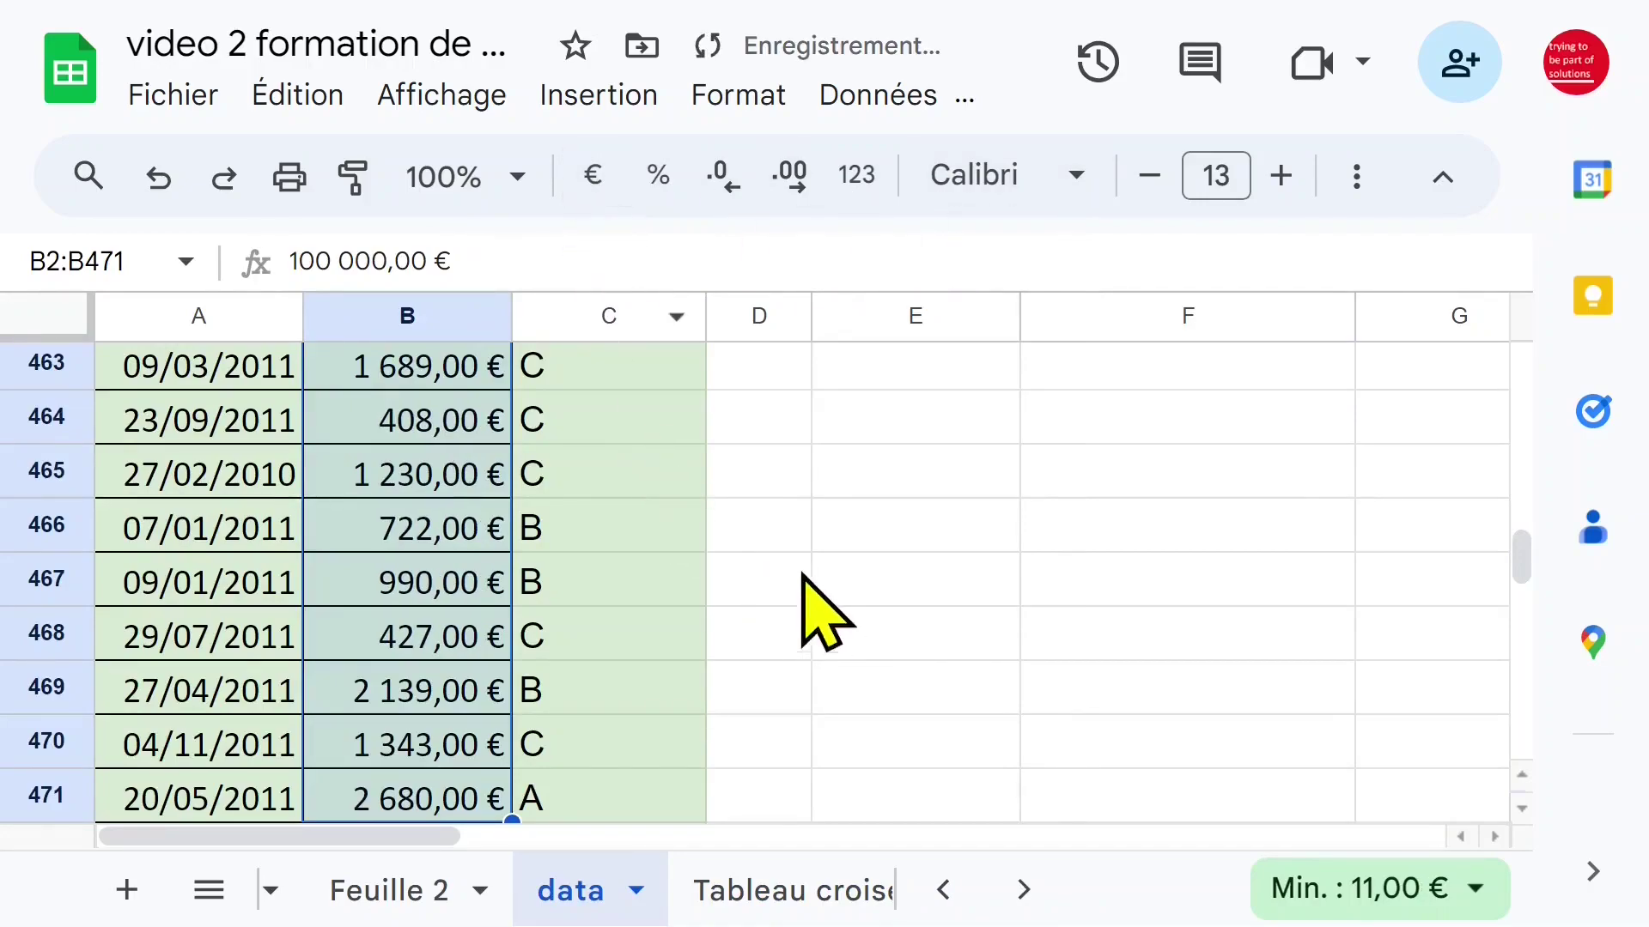
Return to the Tableau croisé dynamique 4 sheet and check the format of the yearly C.A amounts for each product
click(791, 893)
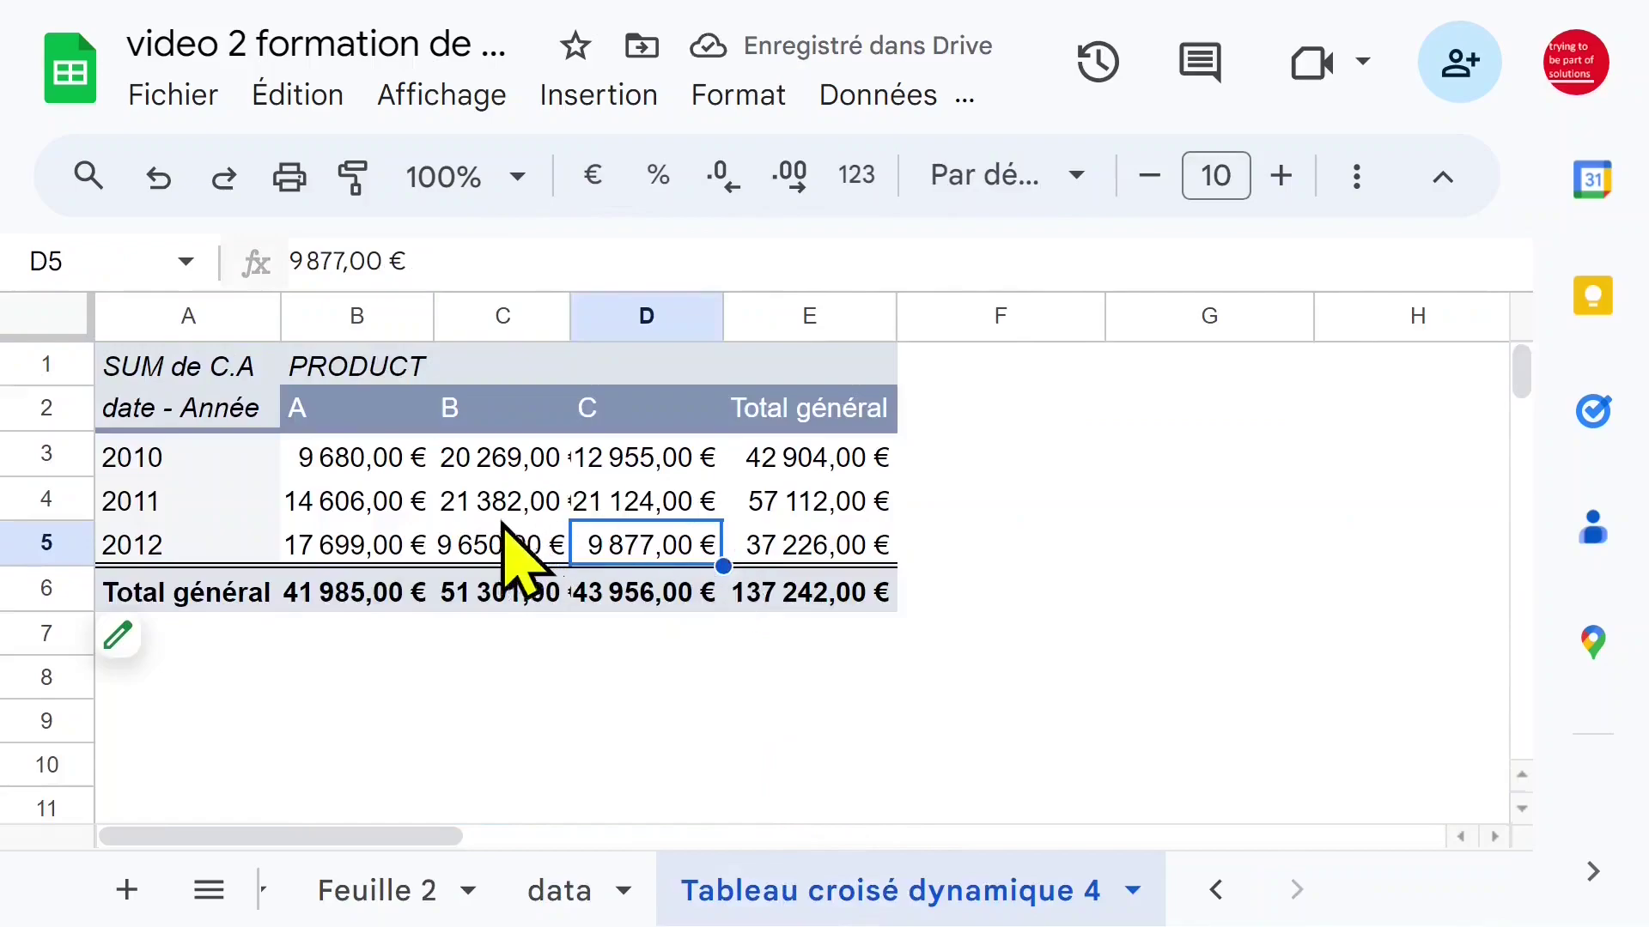
click(553, 514)
click(416, 515)
click(593, 513)
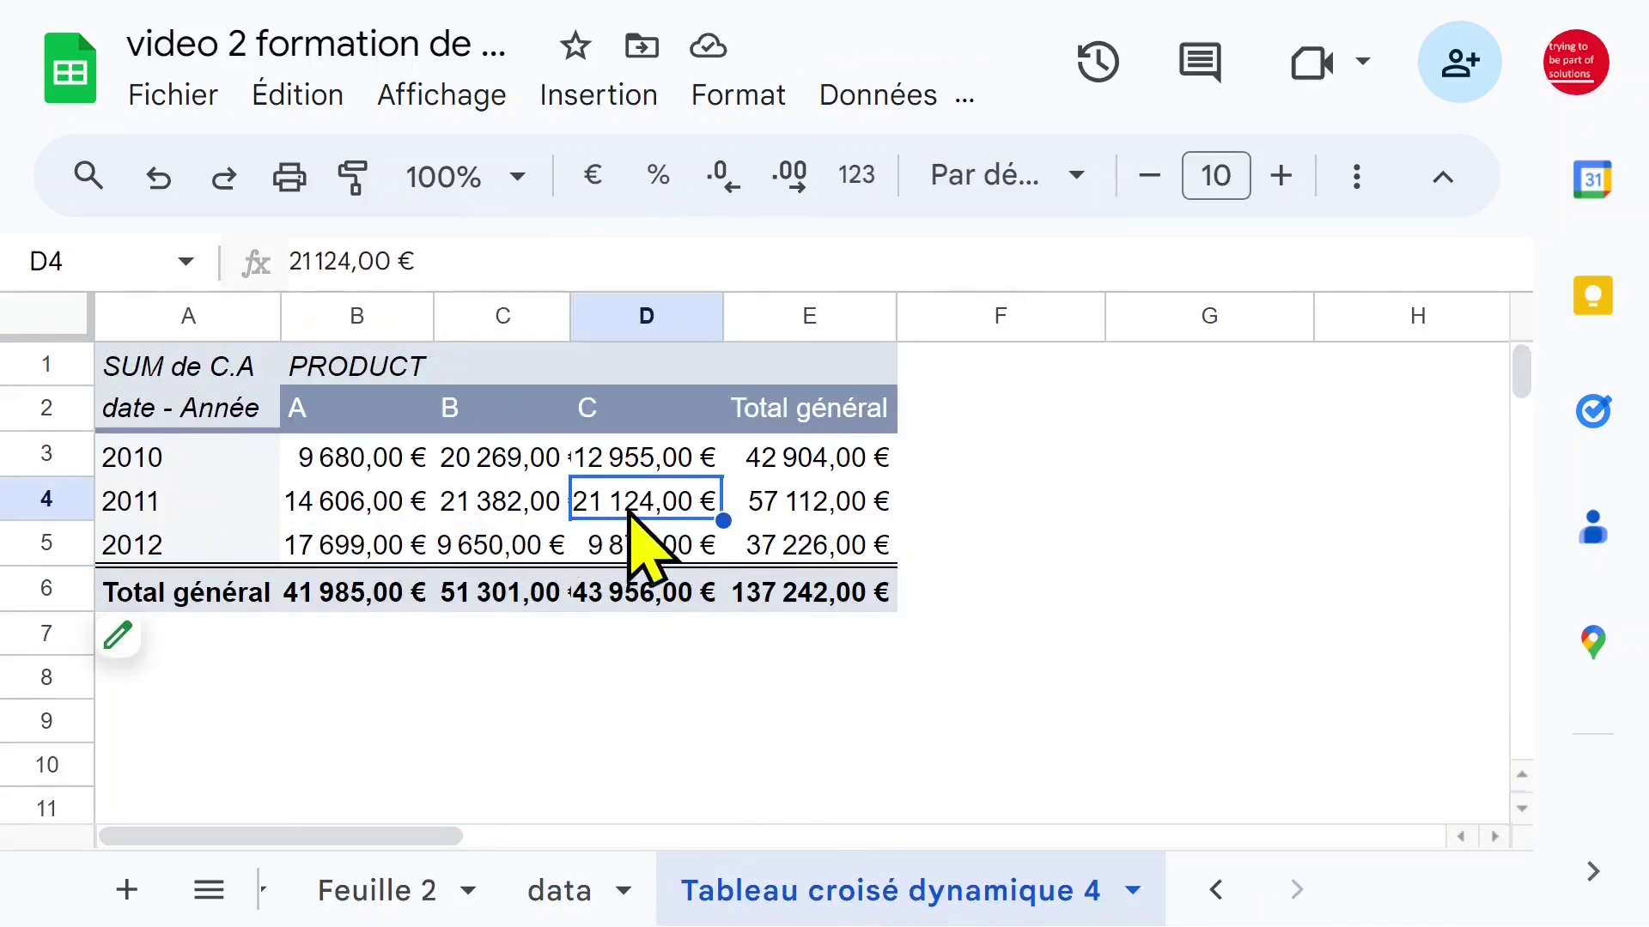
click(506, 511)
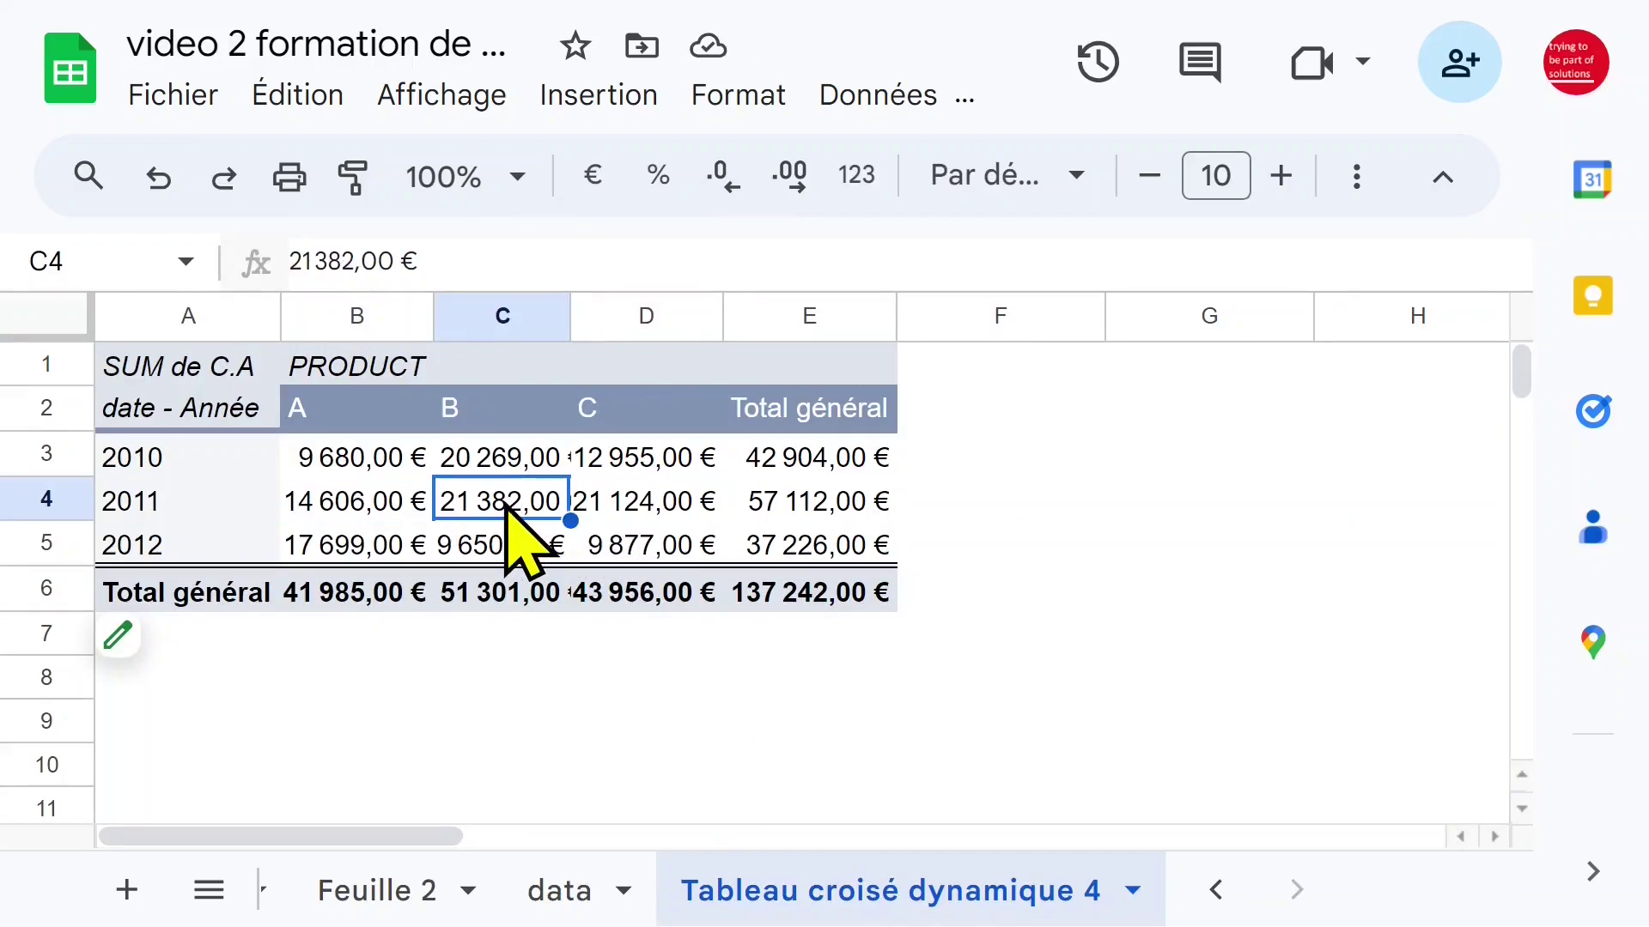
click(536, 548)
click(386, 500)
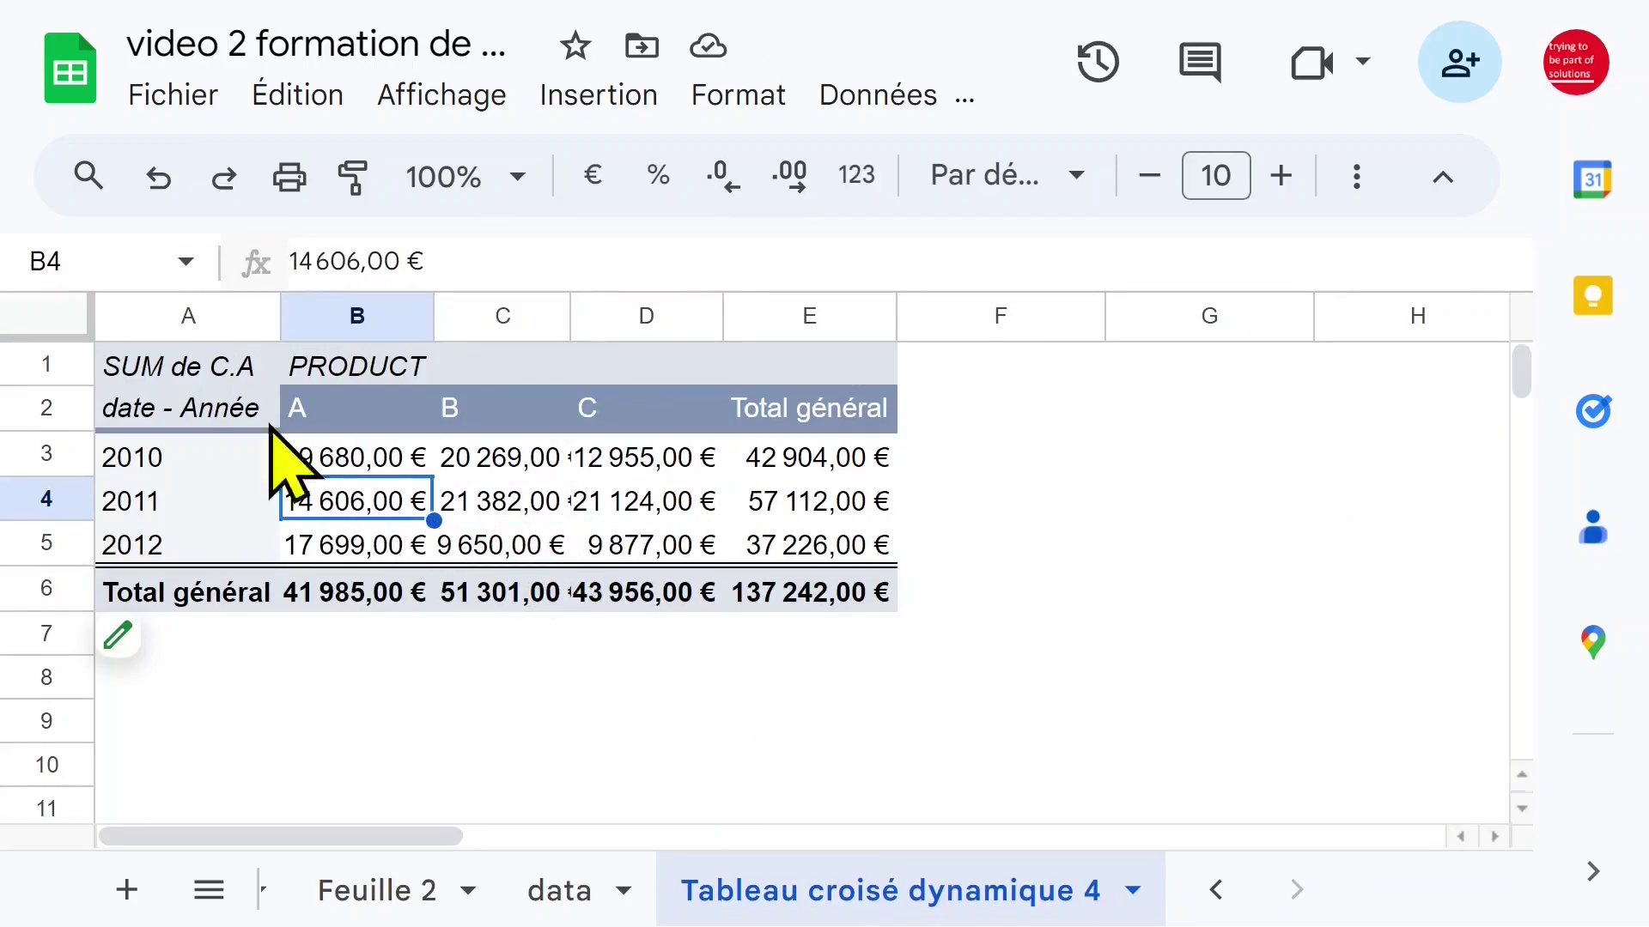
click(283, 320)
click(242, 417)
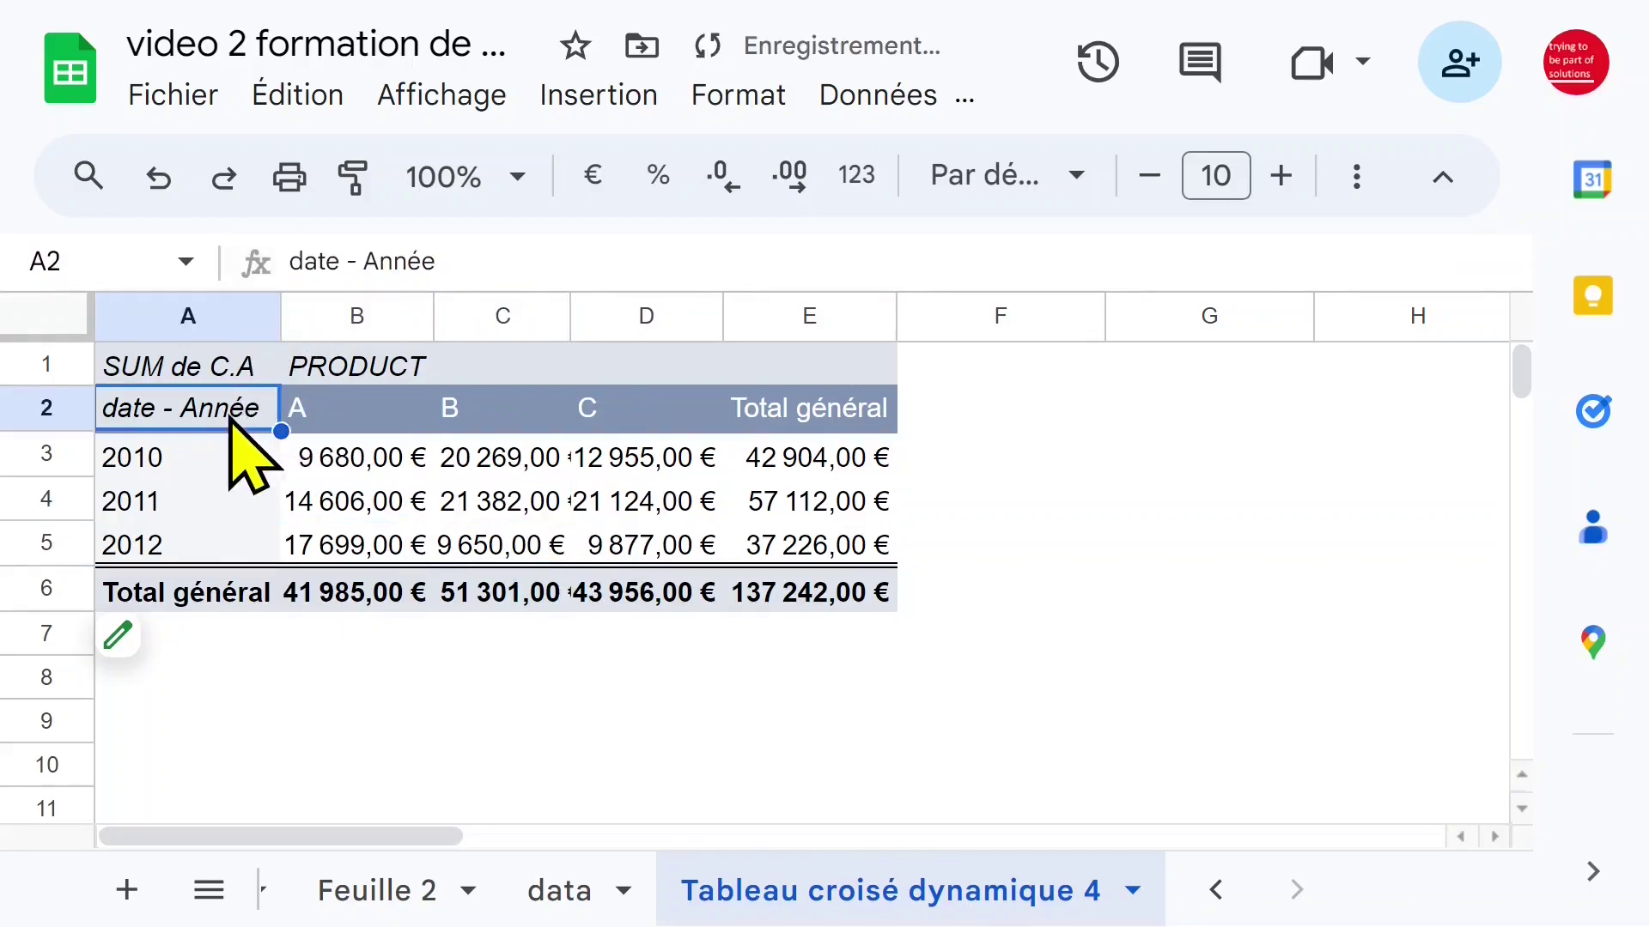
Ungroup the year rows of the pivot table back to individual dates
click(223, 463)
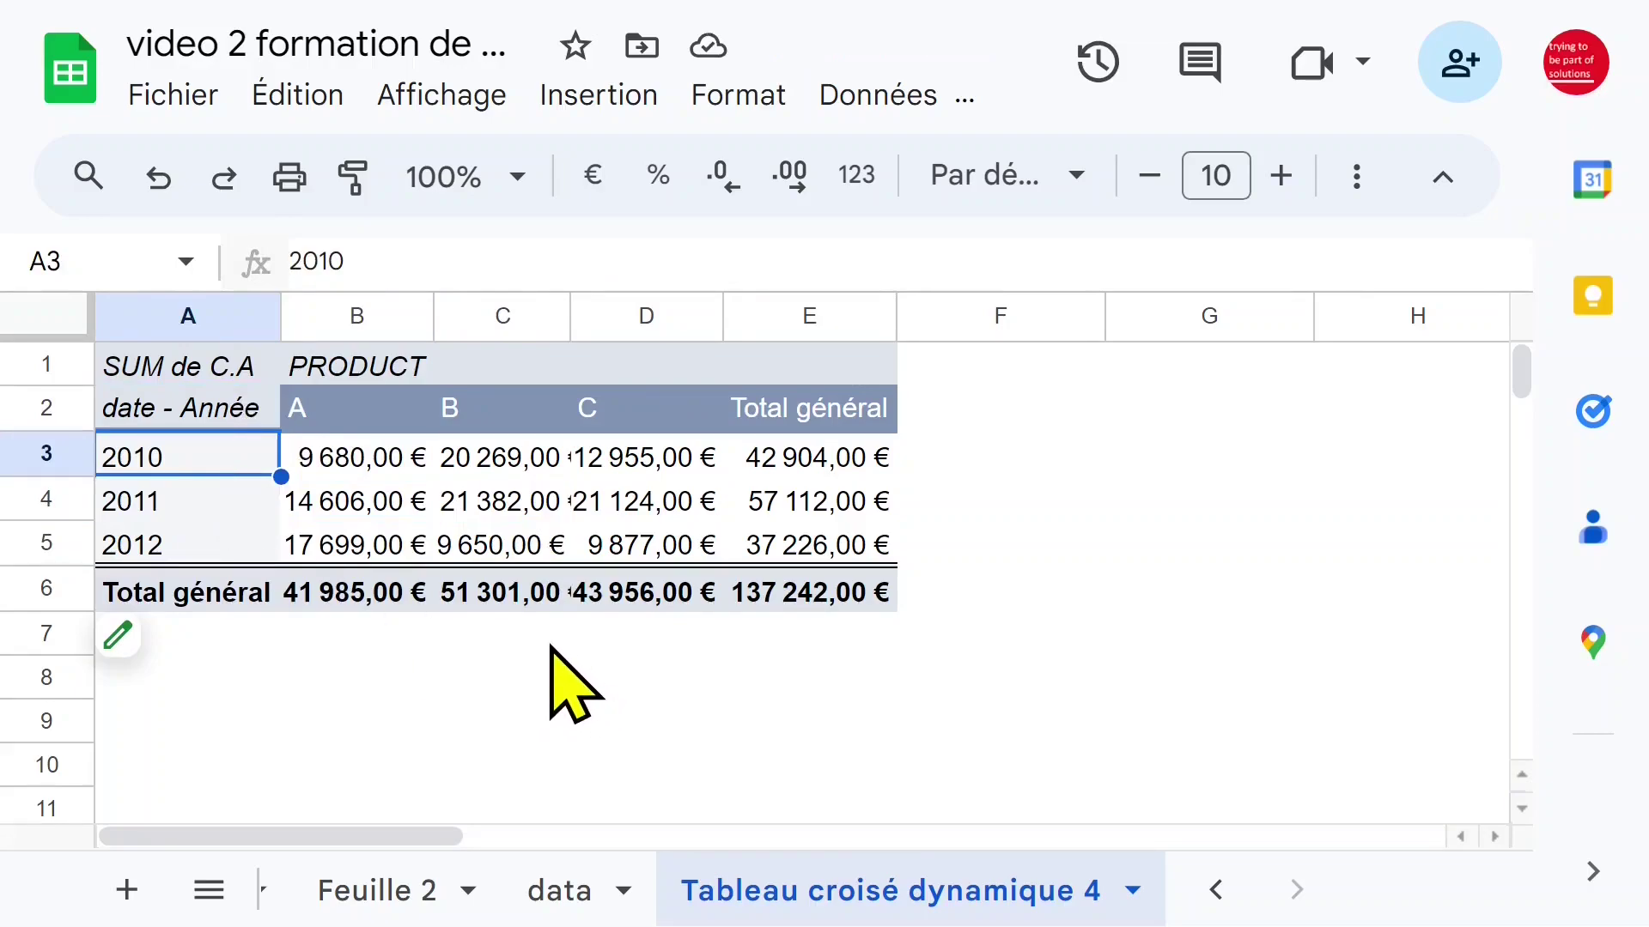
click(205, 499)
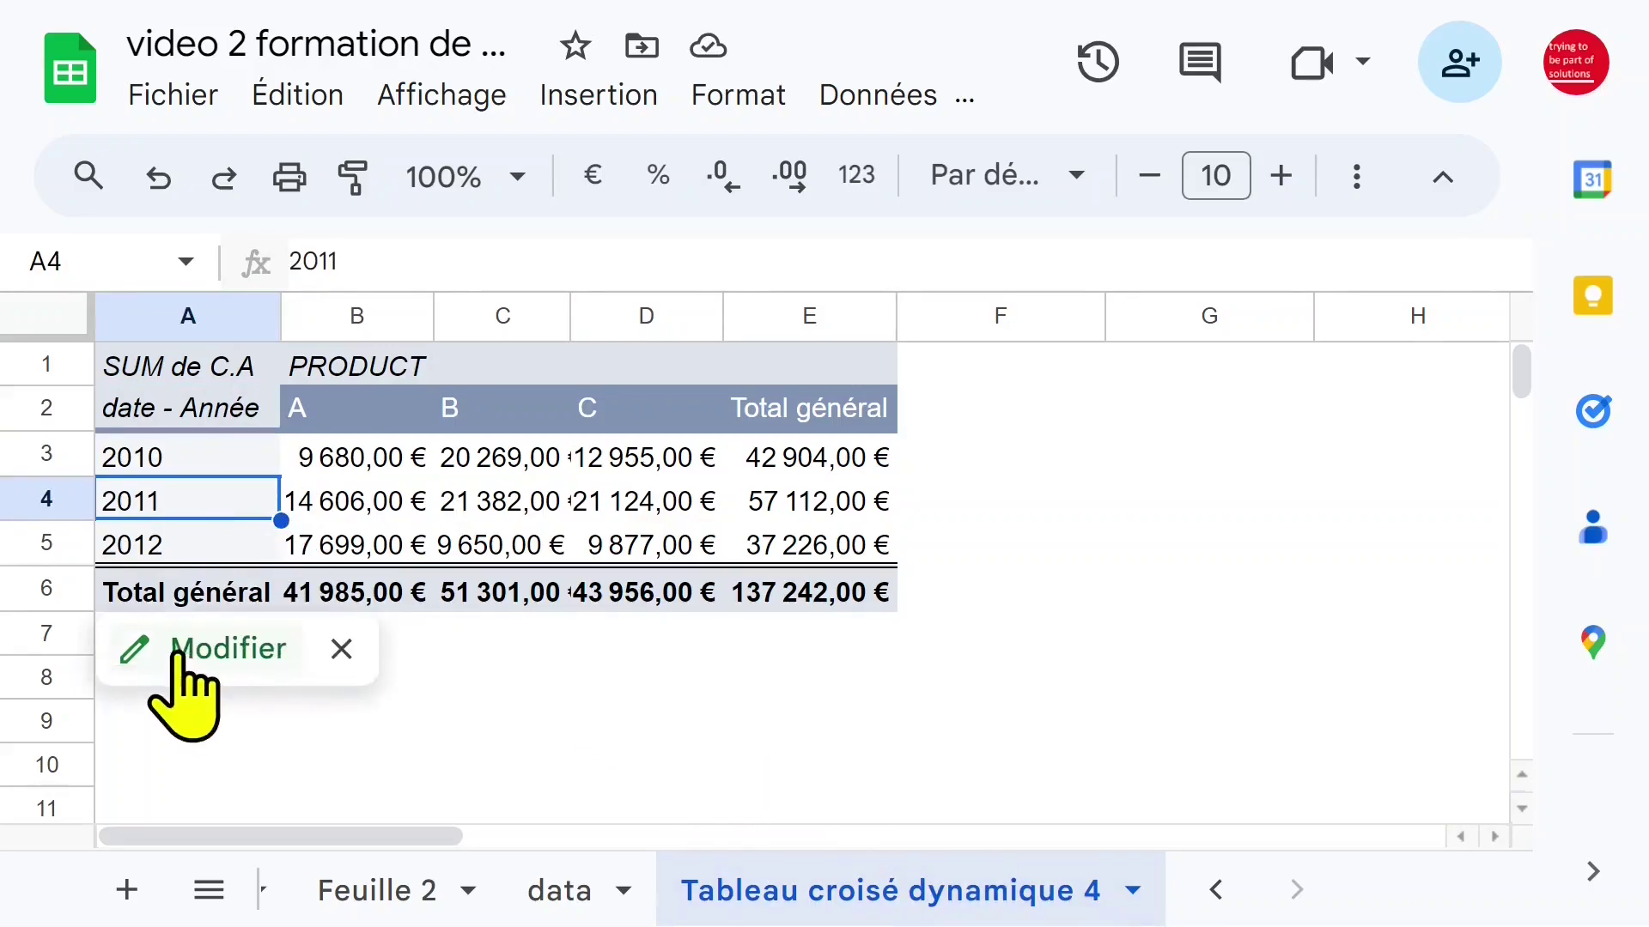
right_click(177, 464)
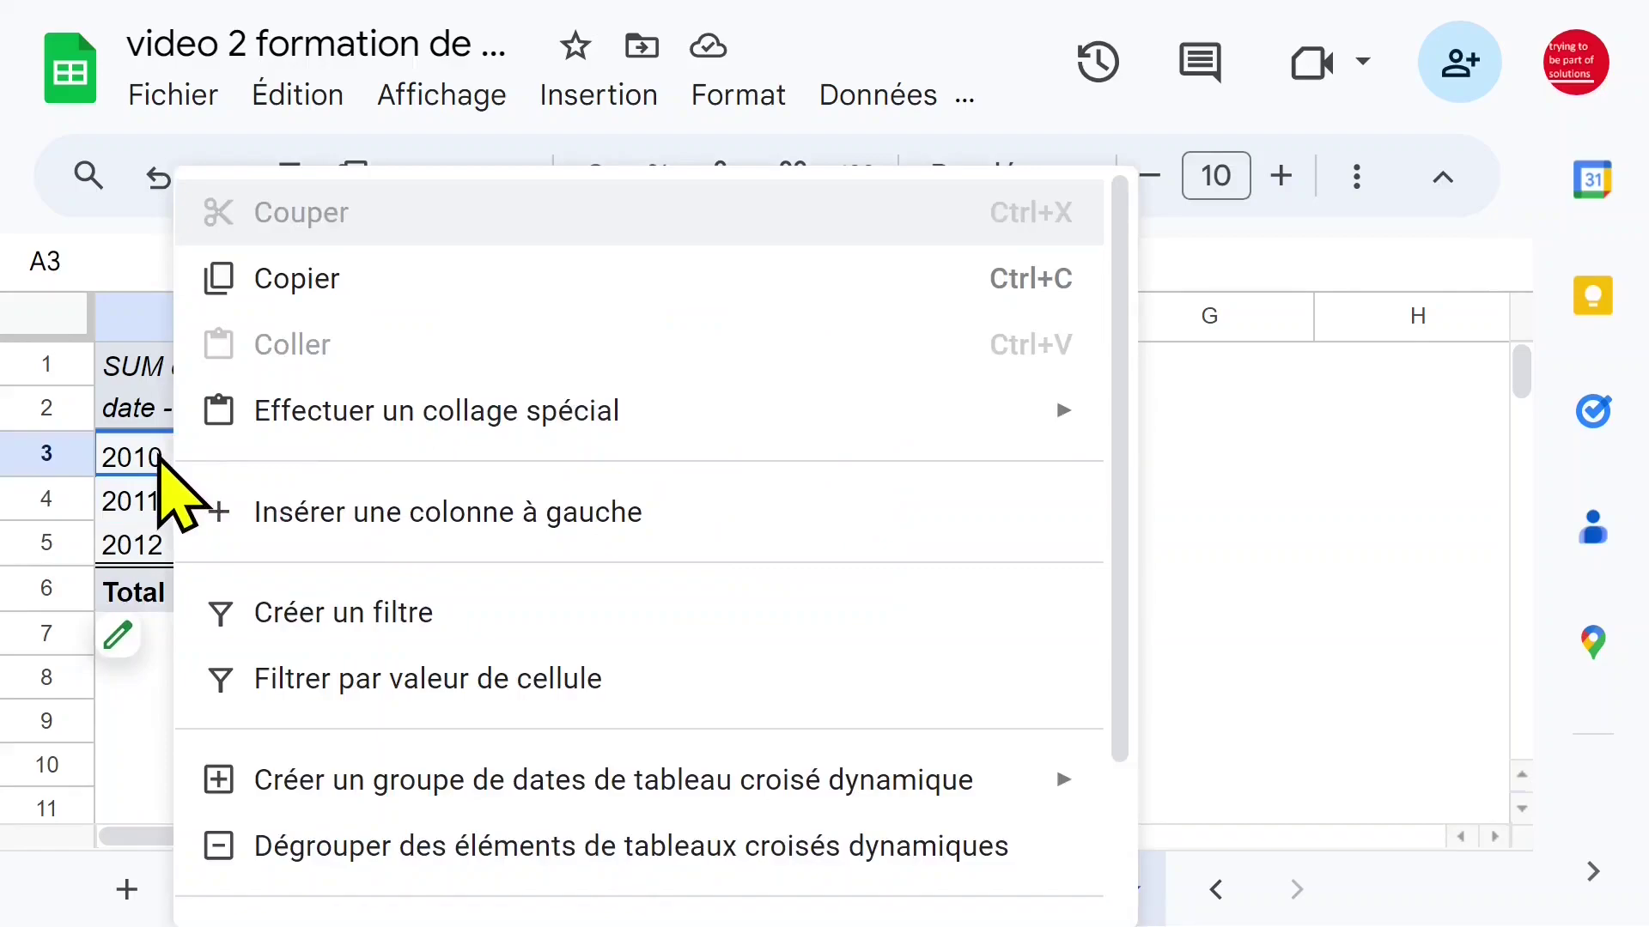
click(442, 850)
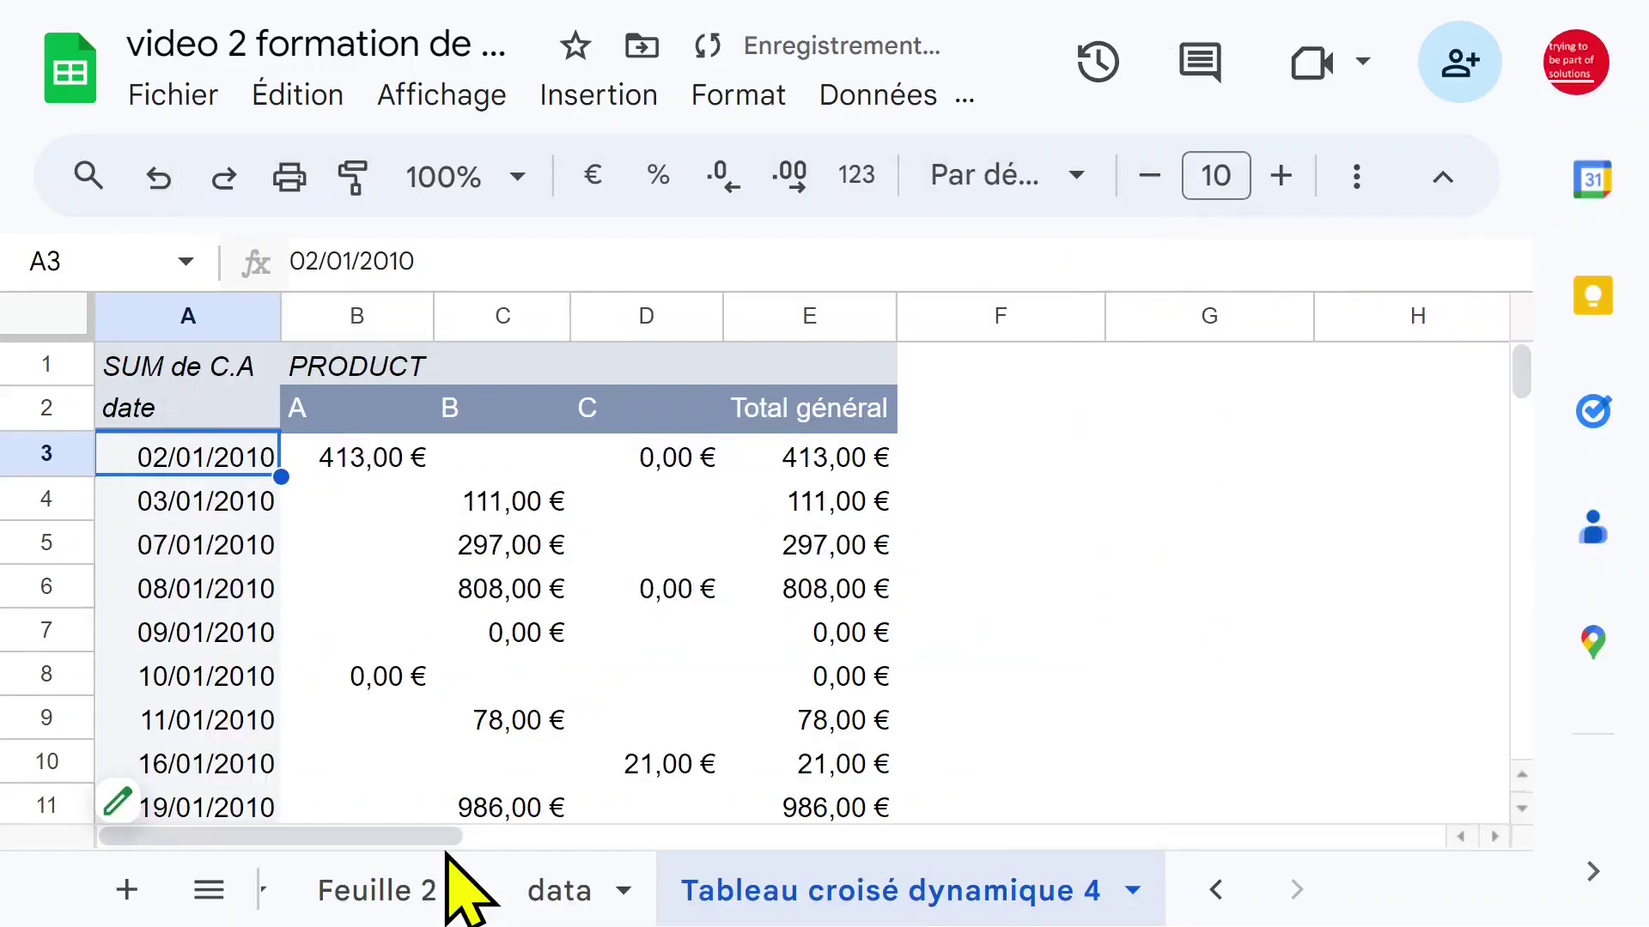
Group the pivot table's dates by Année-trimestre
click(192, 505)
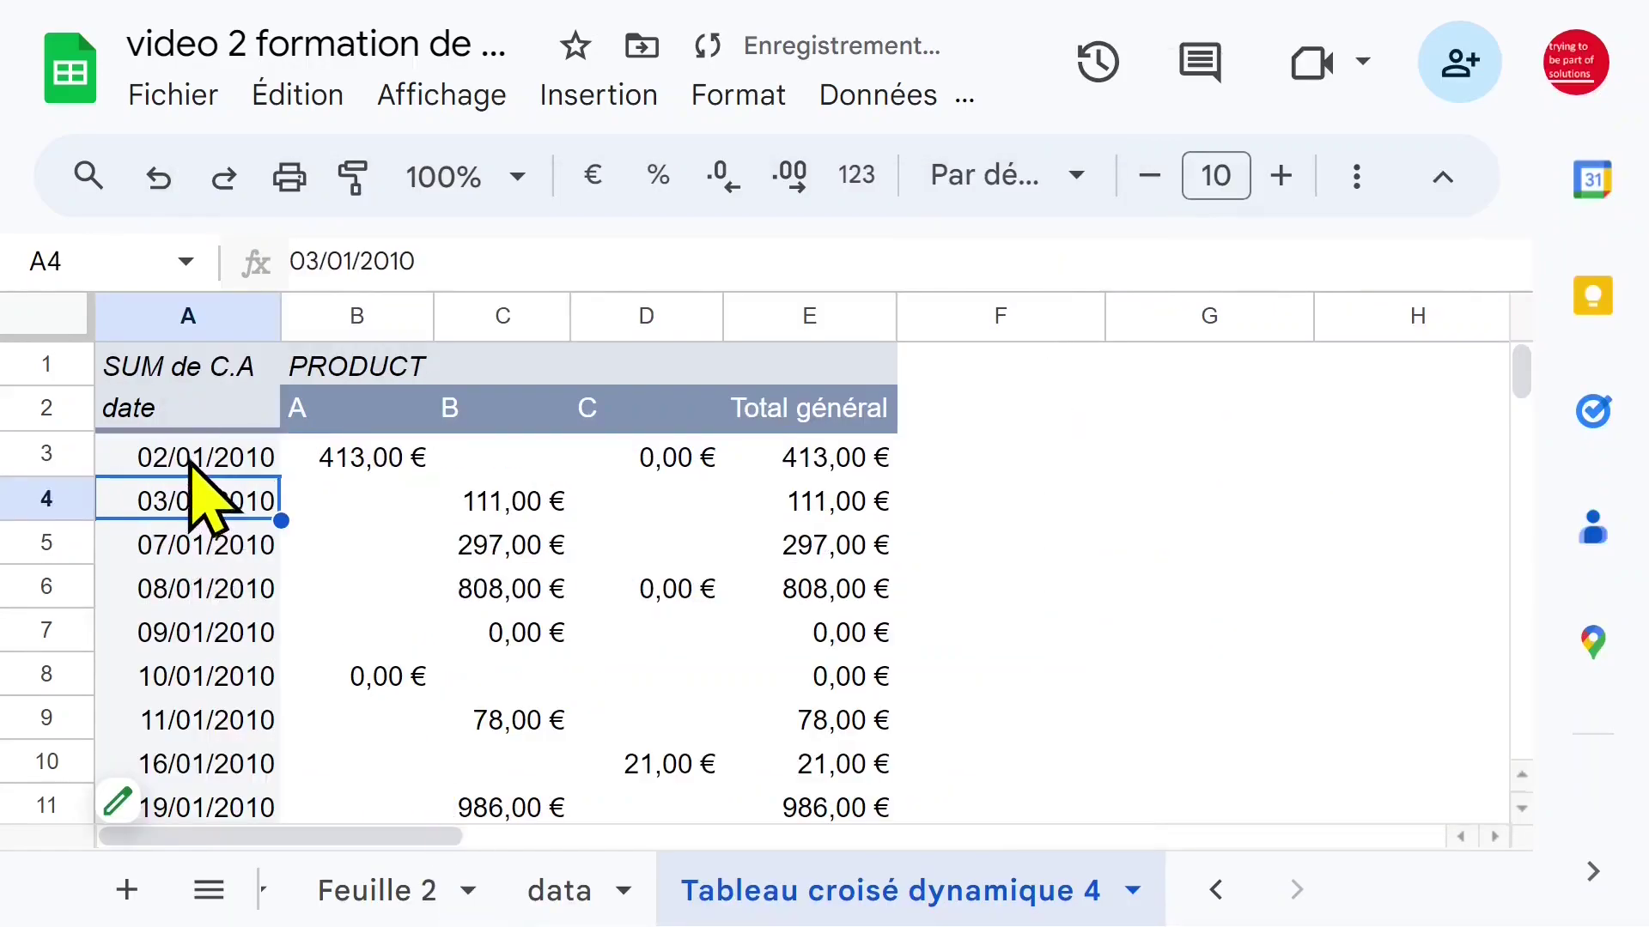
click(189, 459)
right_click(190, 468)
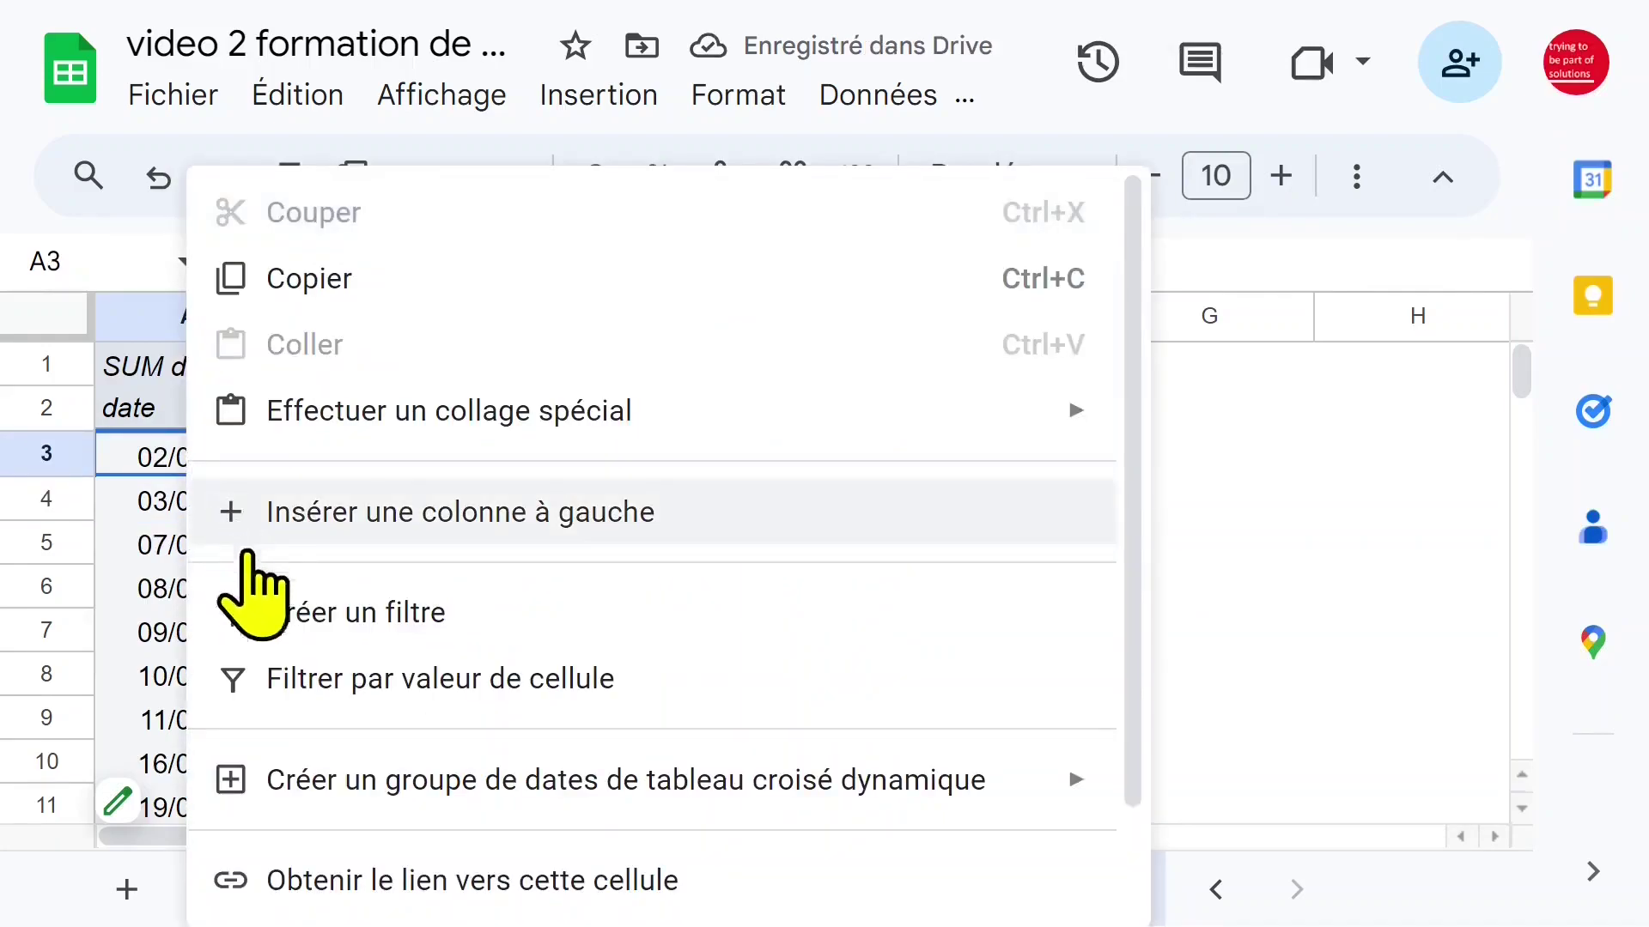
mouse_move(415, 778)
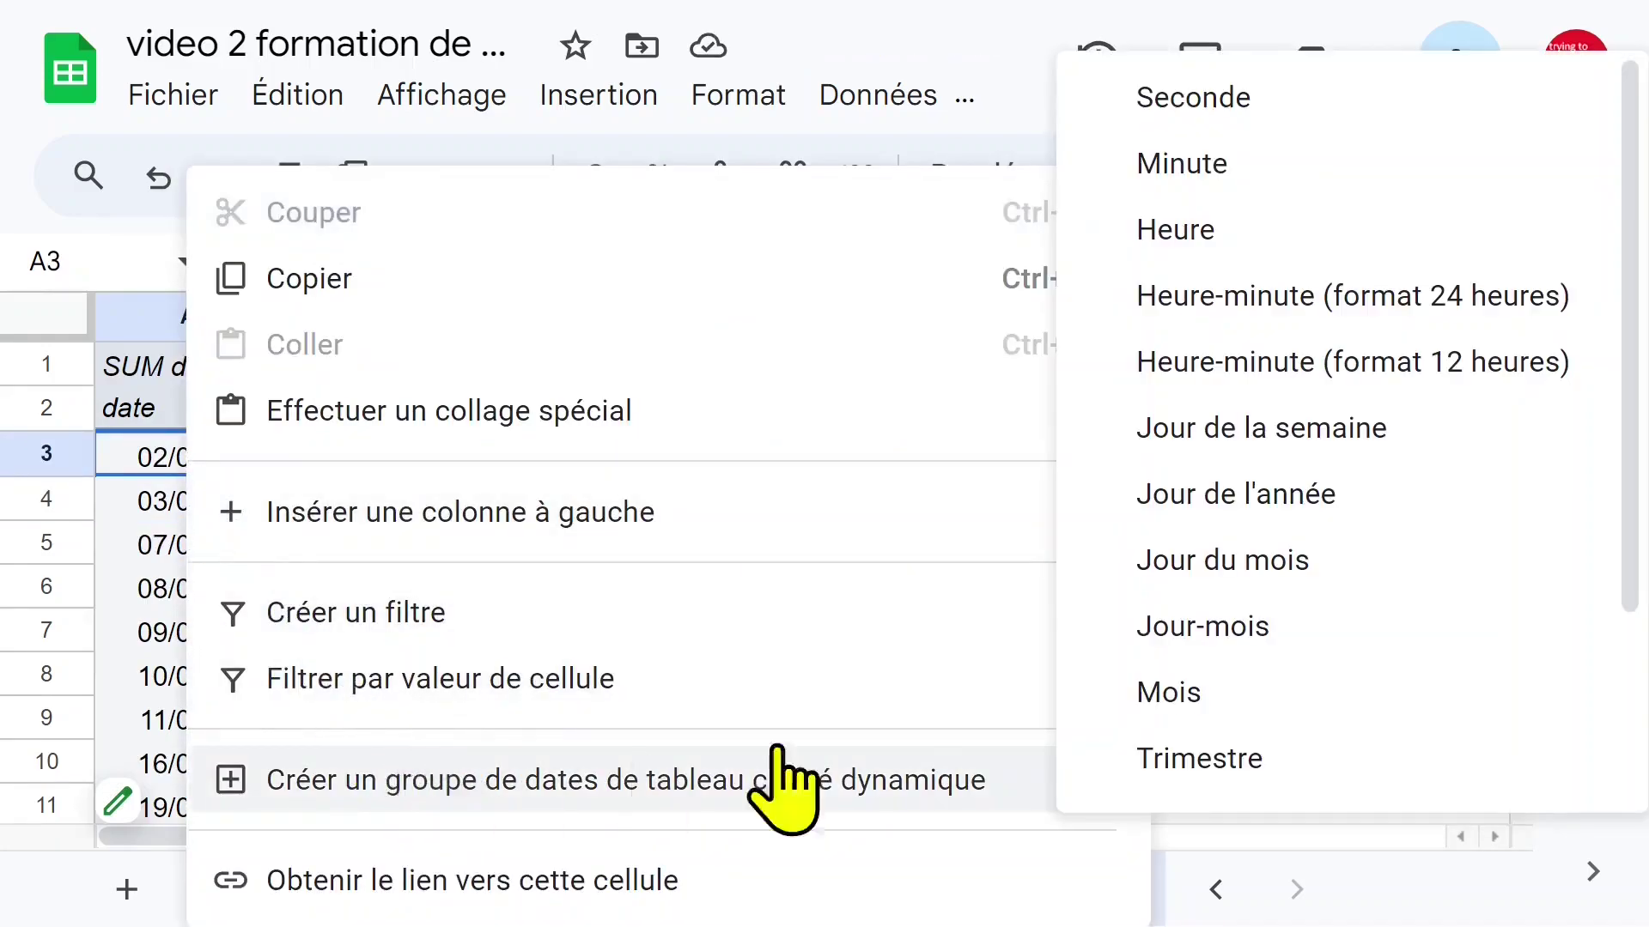
drag(1631, 560, 1609, 747)
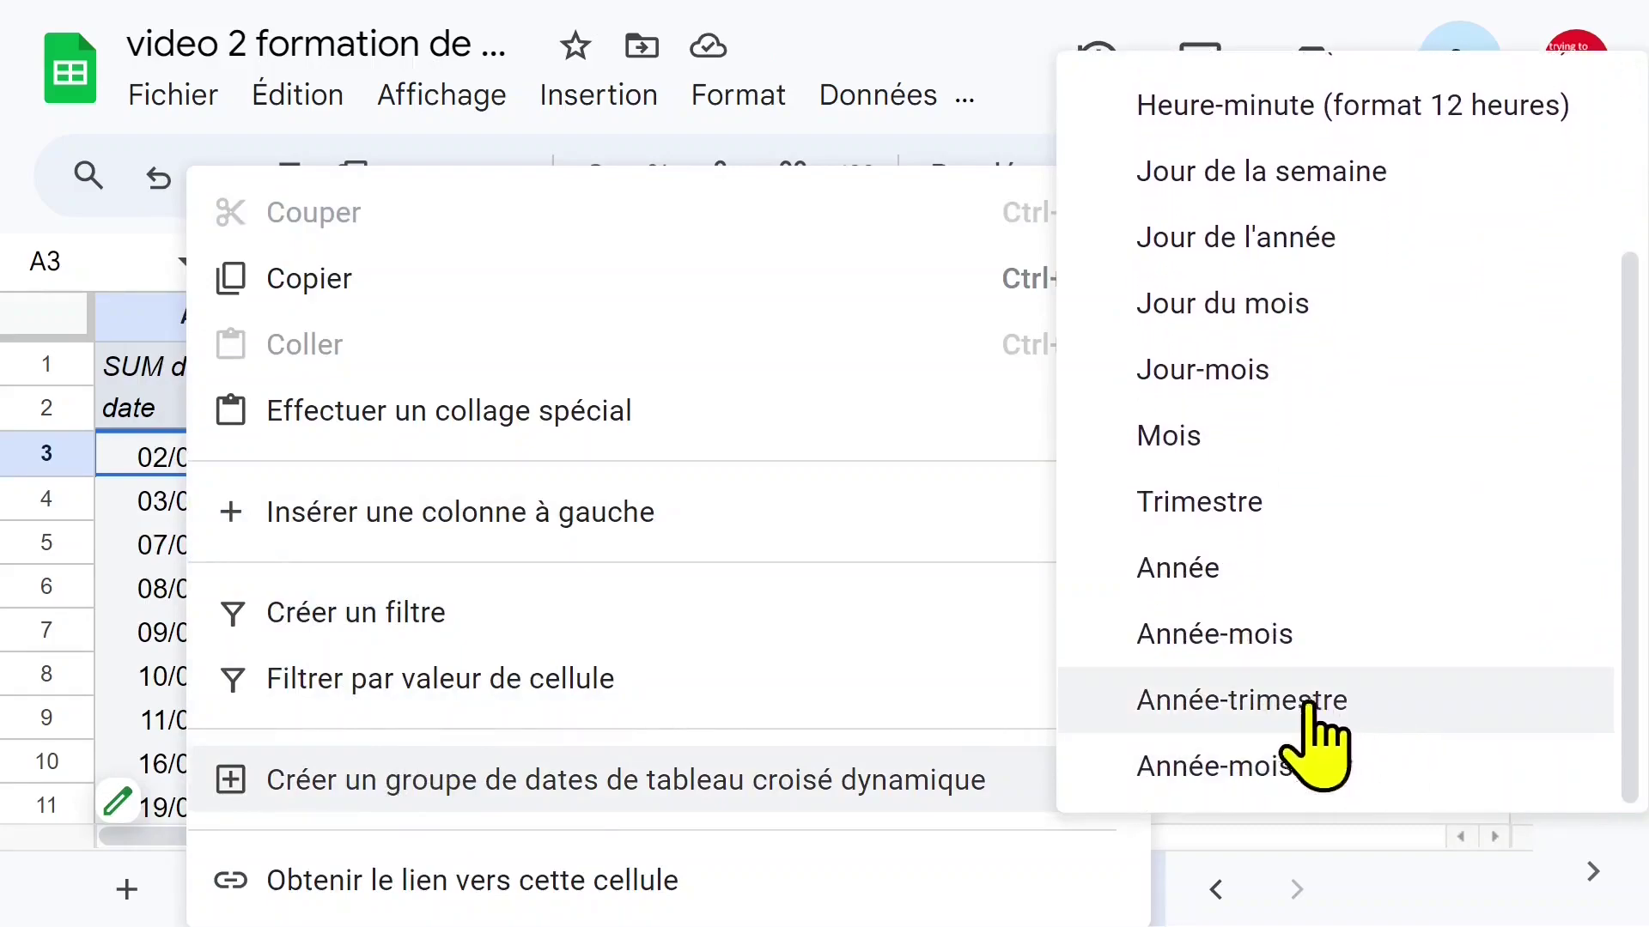
click(1172, 703)
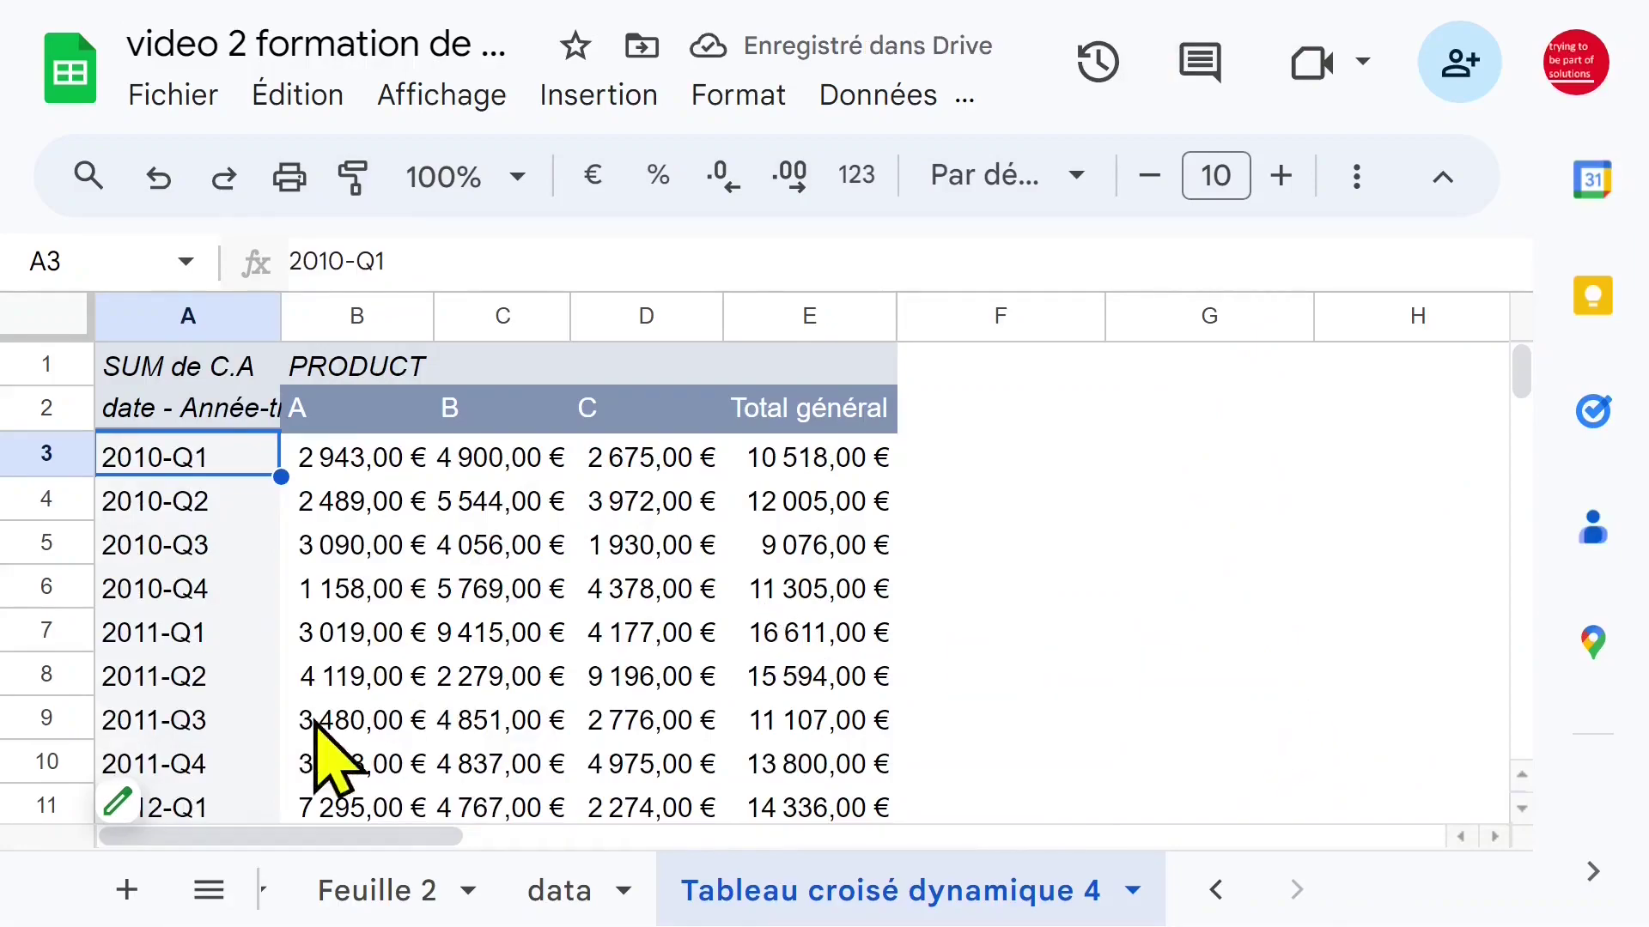
Reopen the pivot table editor and set the order of the date – Année-trimestre rows to Décroissant
mouse_move(133, 816)
click(204, 788)
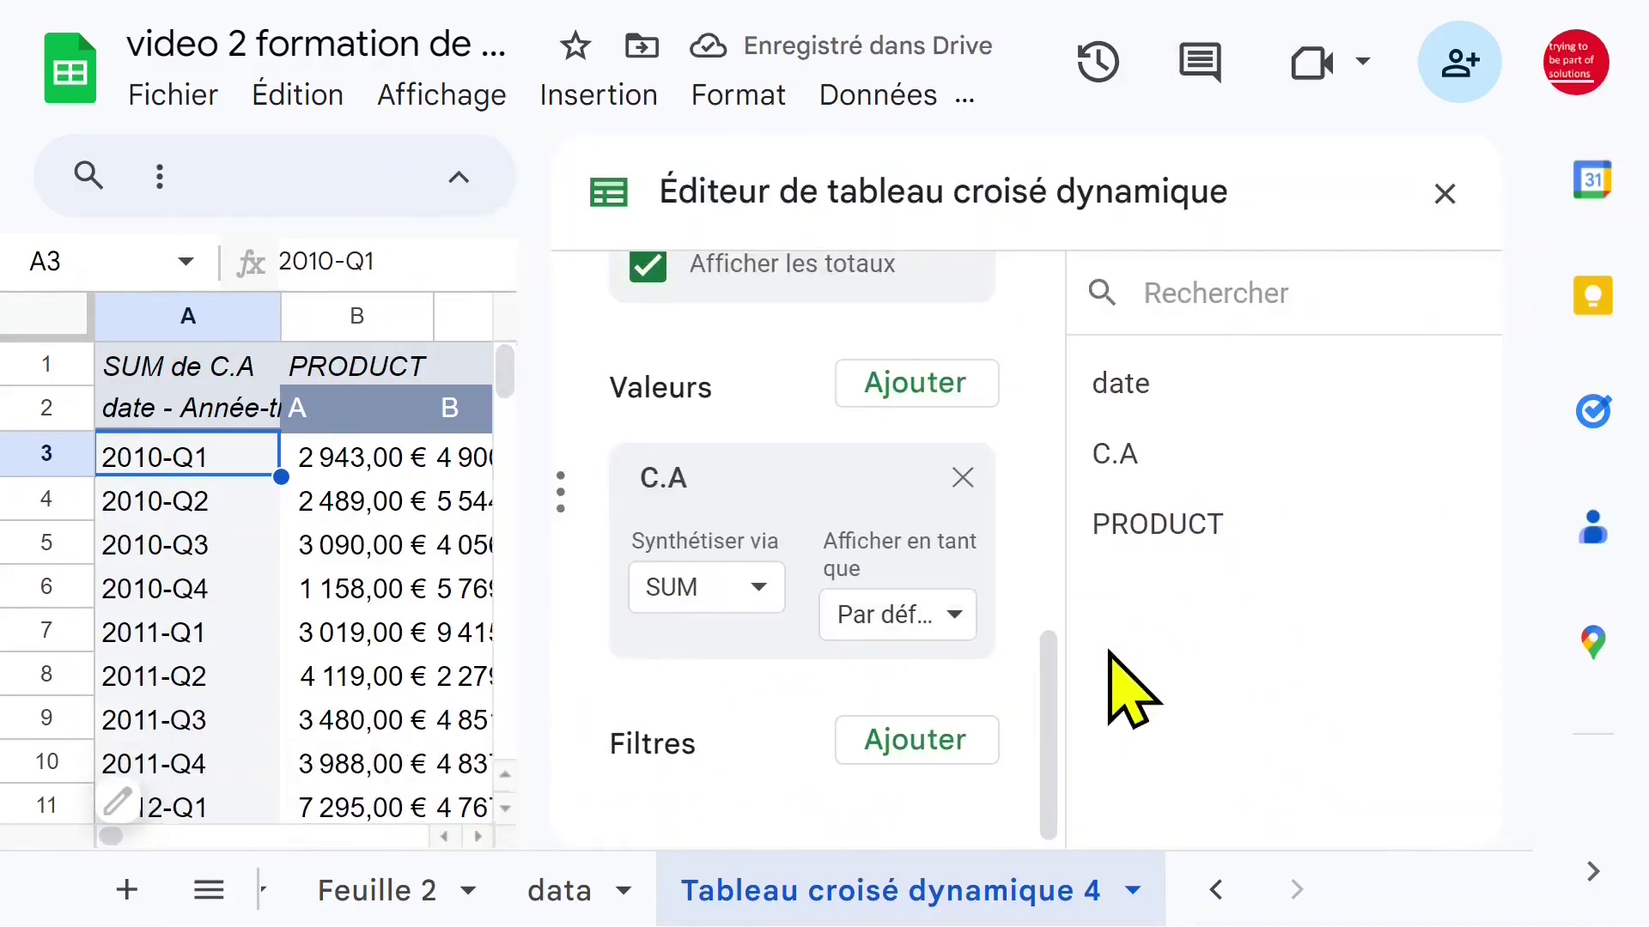
drag(1049, 685, 1056, 436)
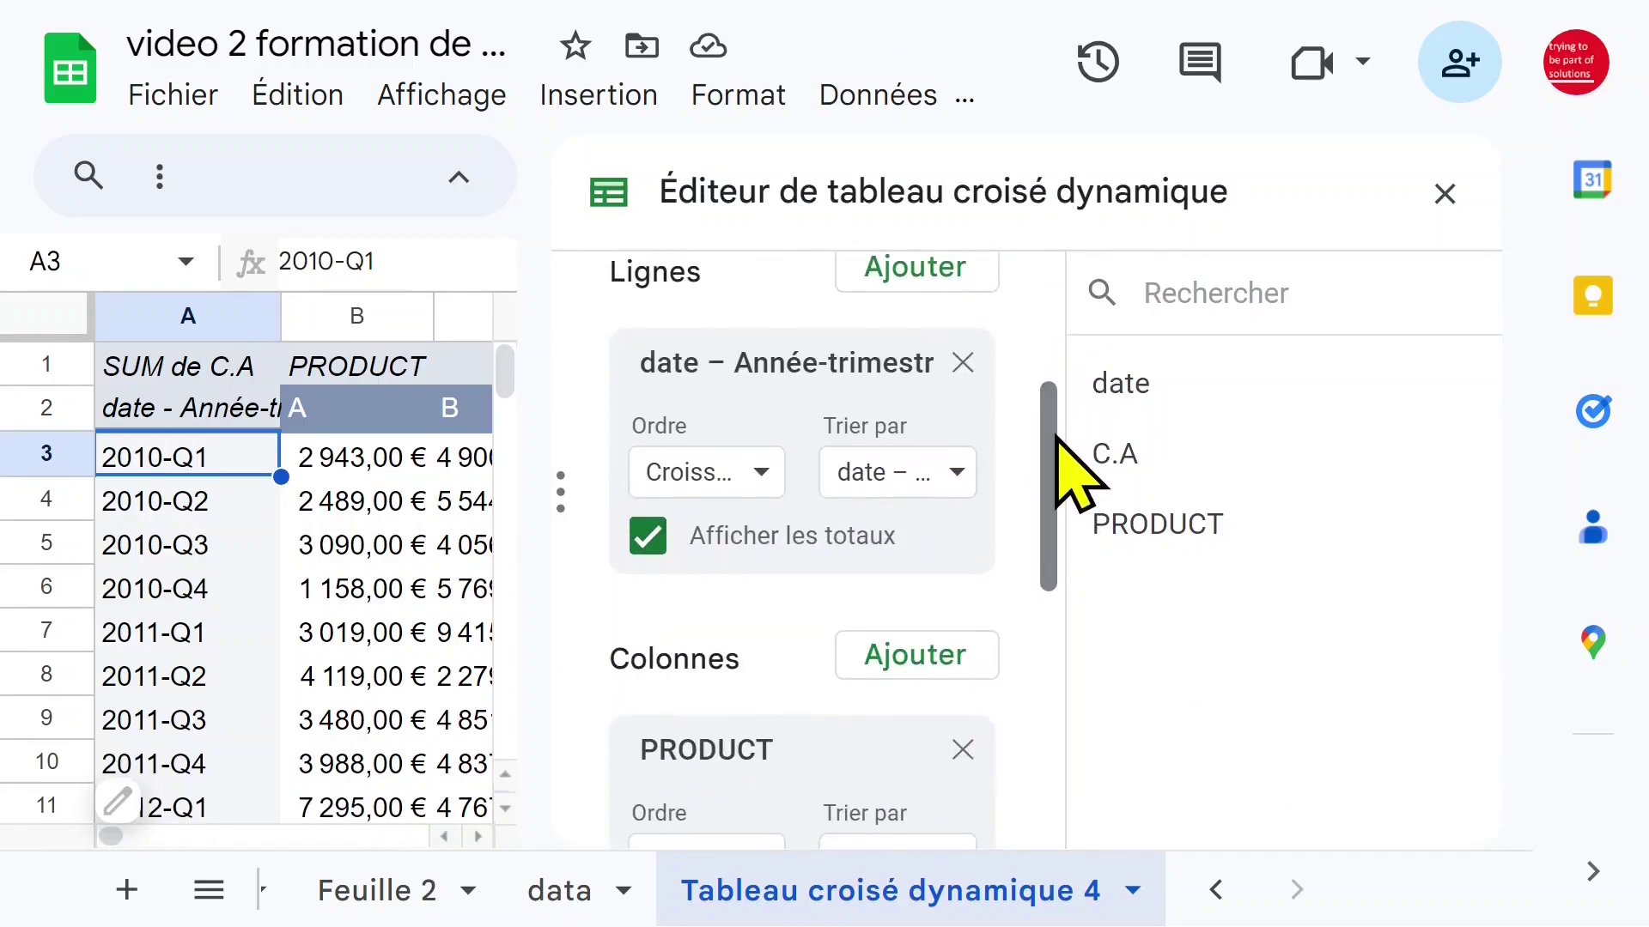
click(761, 474)
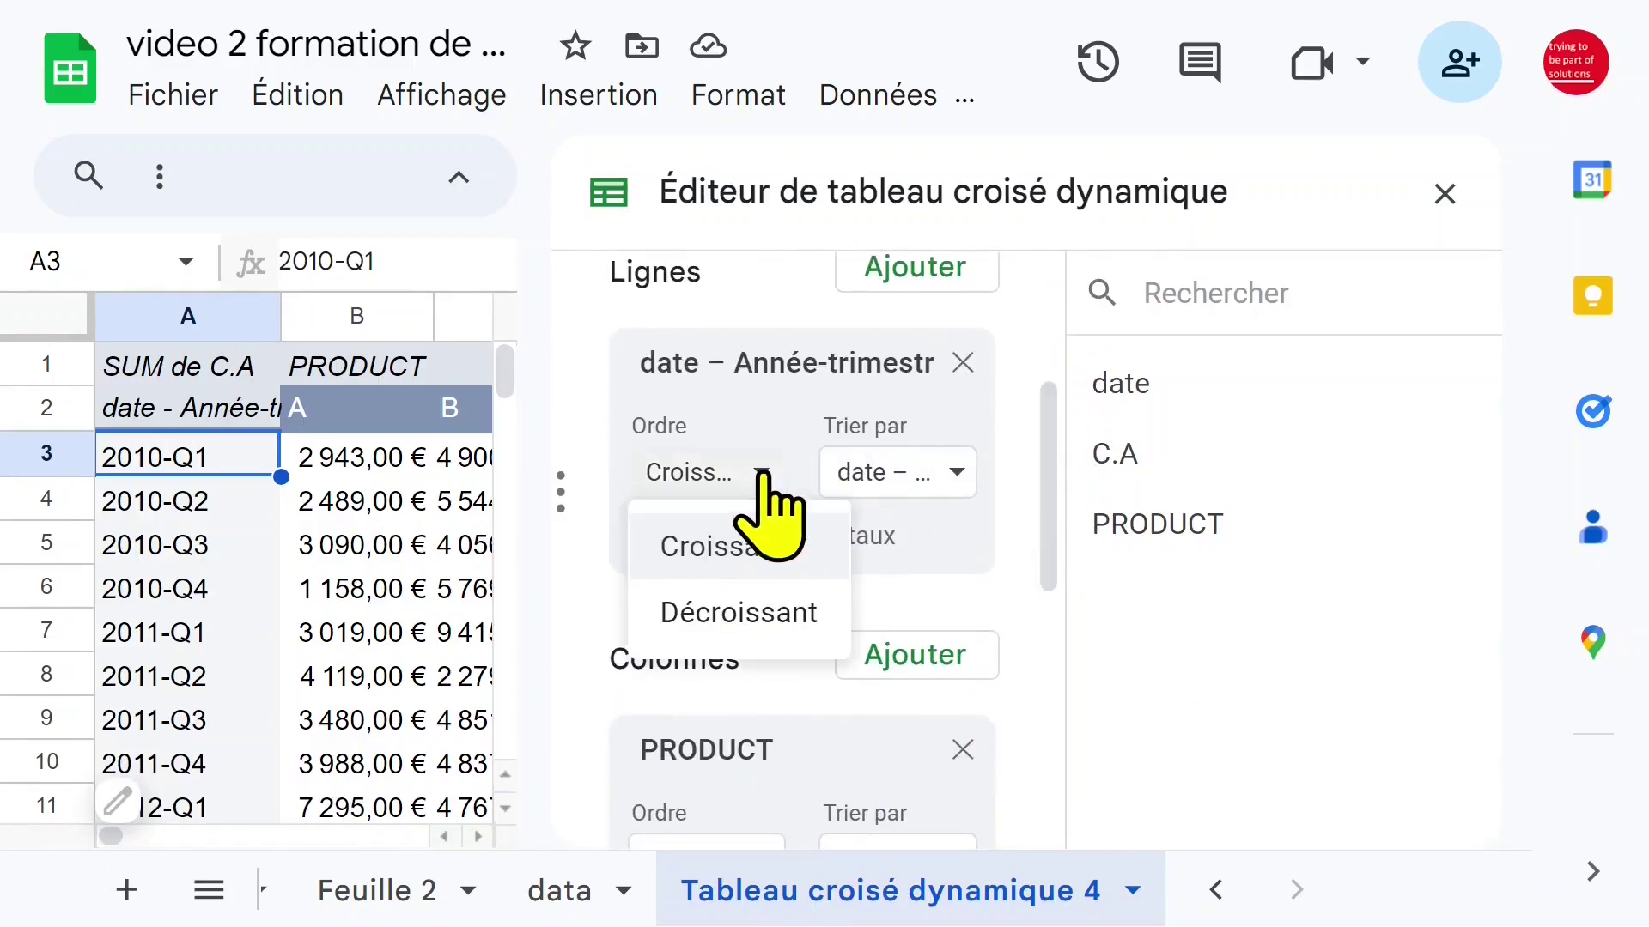
click(744, 612)
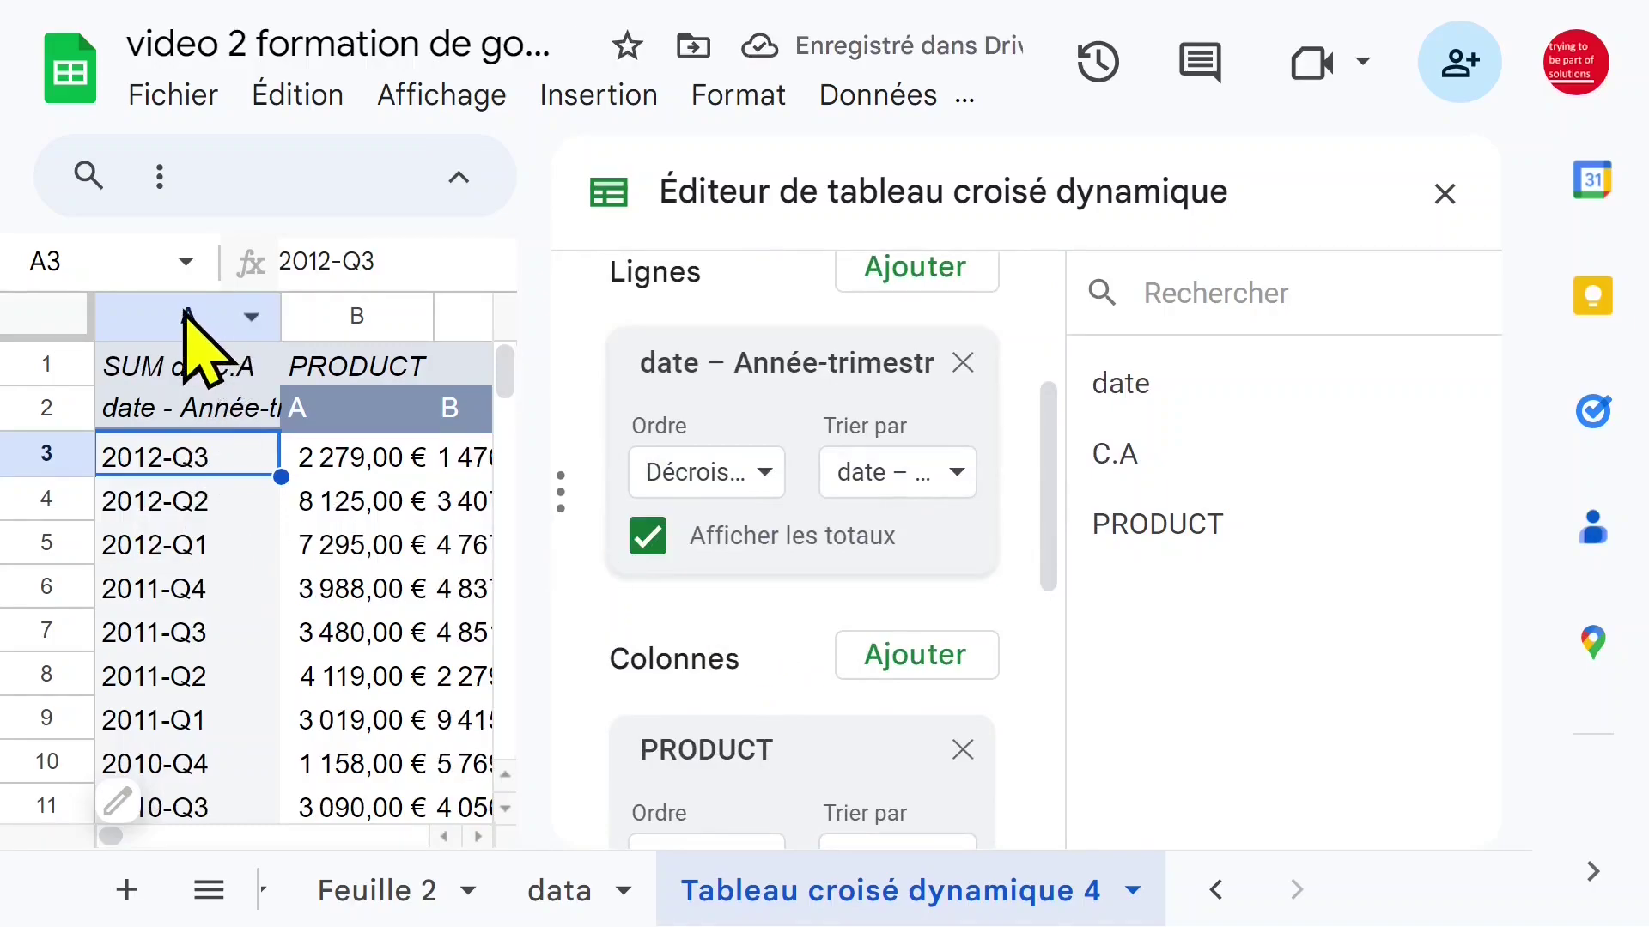
Switch the order of the date – Année-trimestre rows to Croissant, then back to Décroissant
click(764, 478)
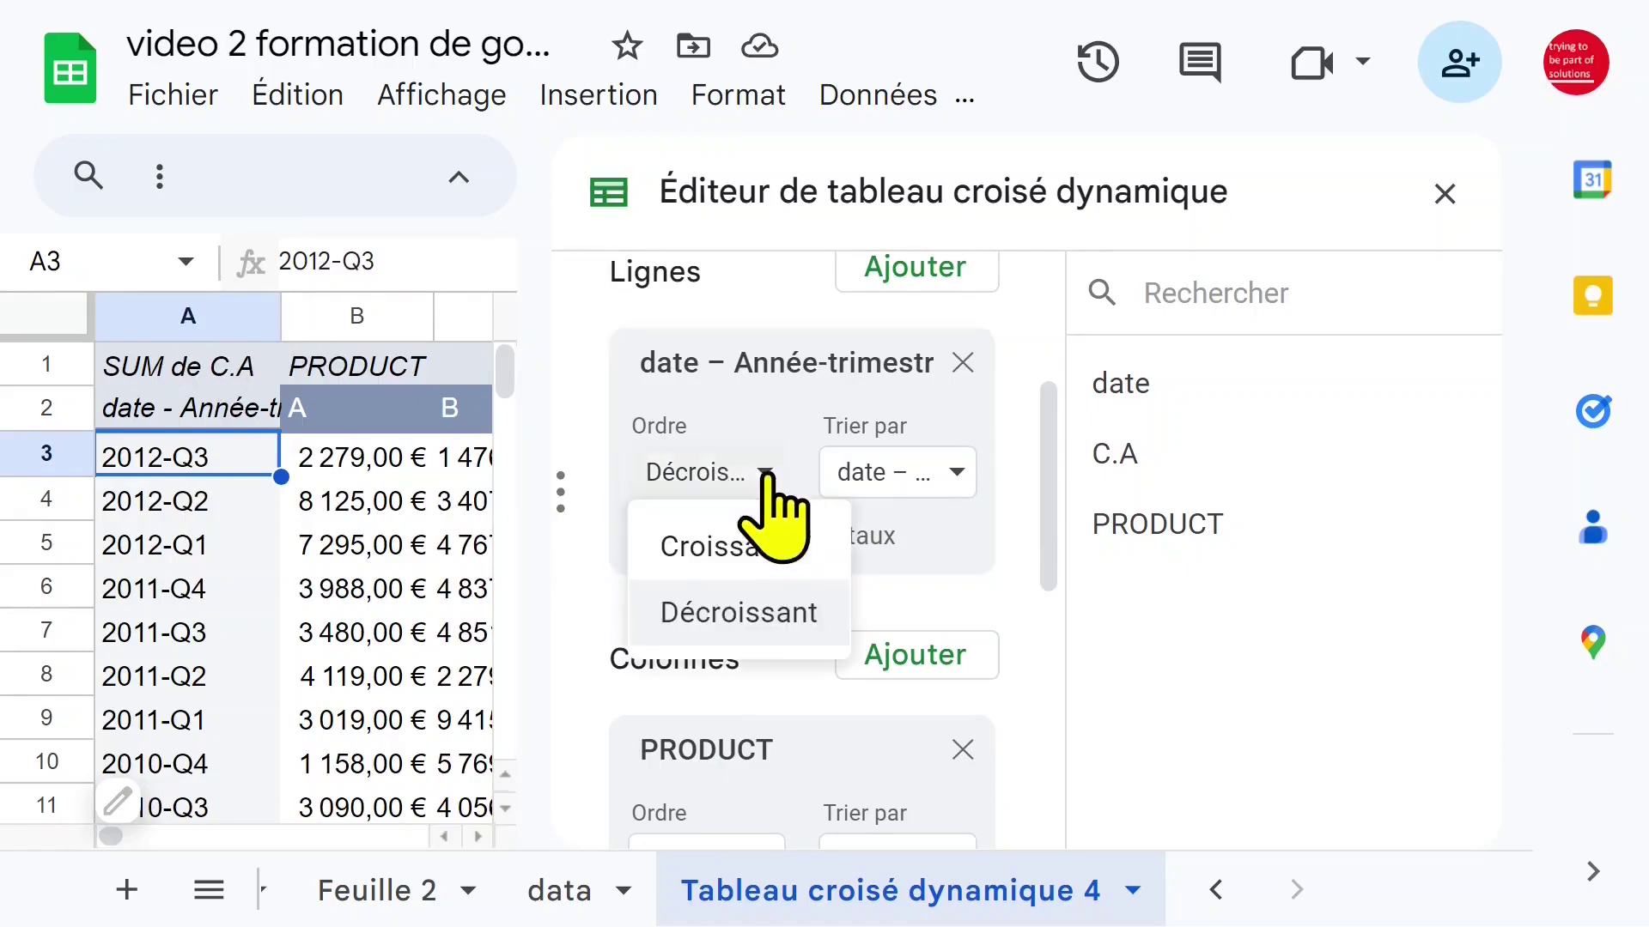
click(749, 547)
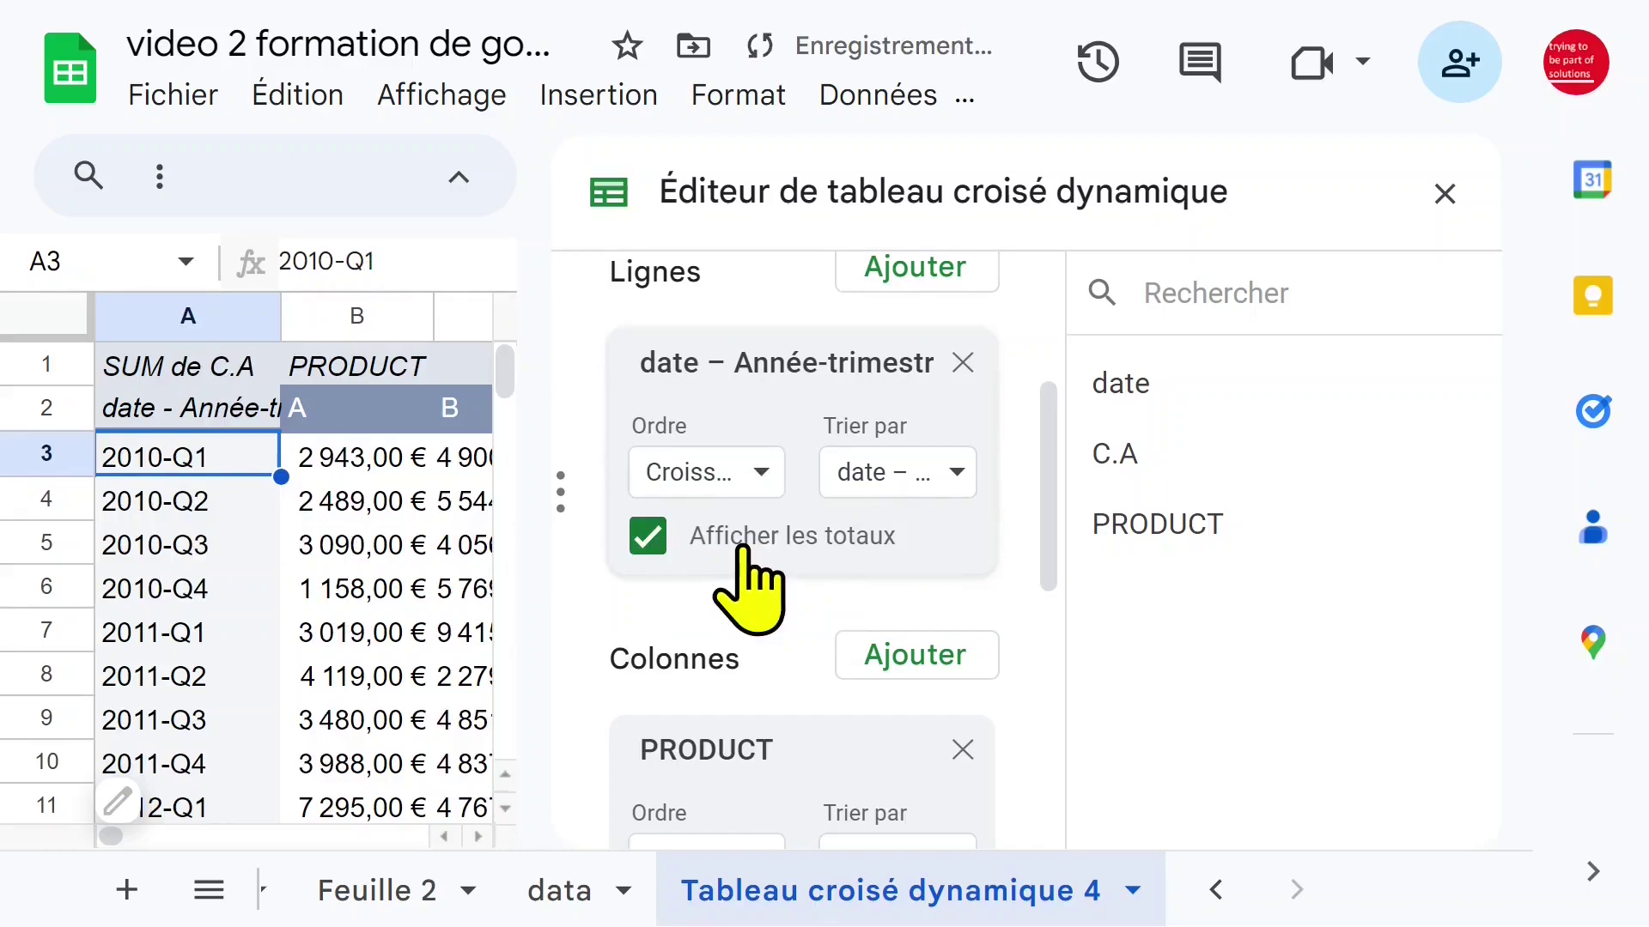
click(760, 477)
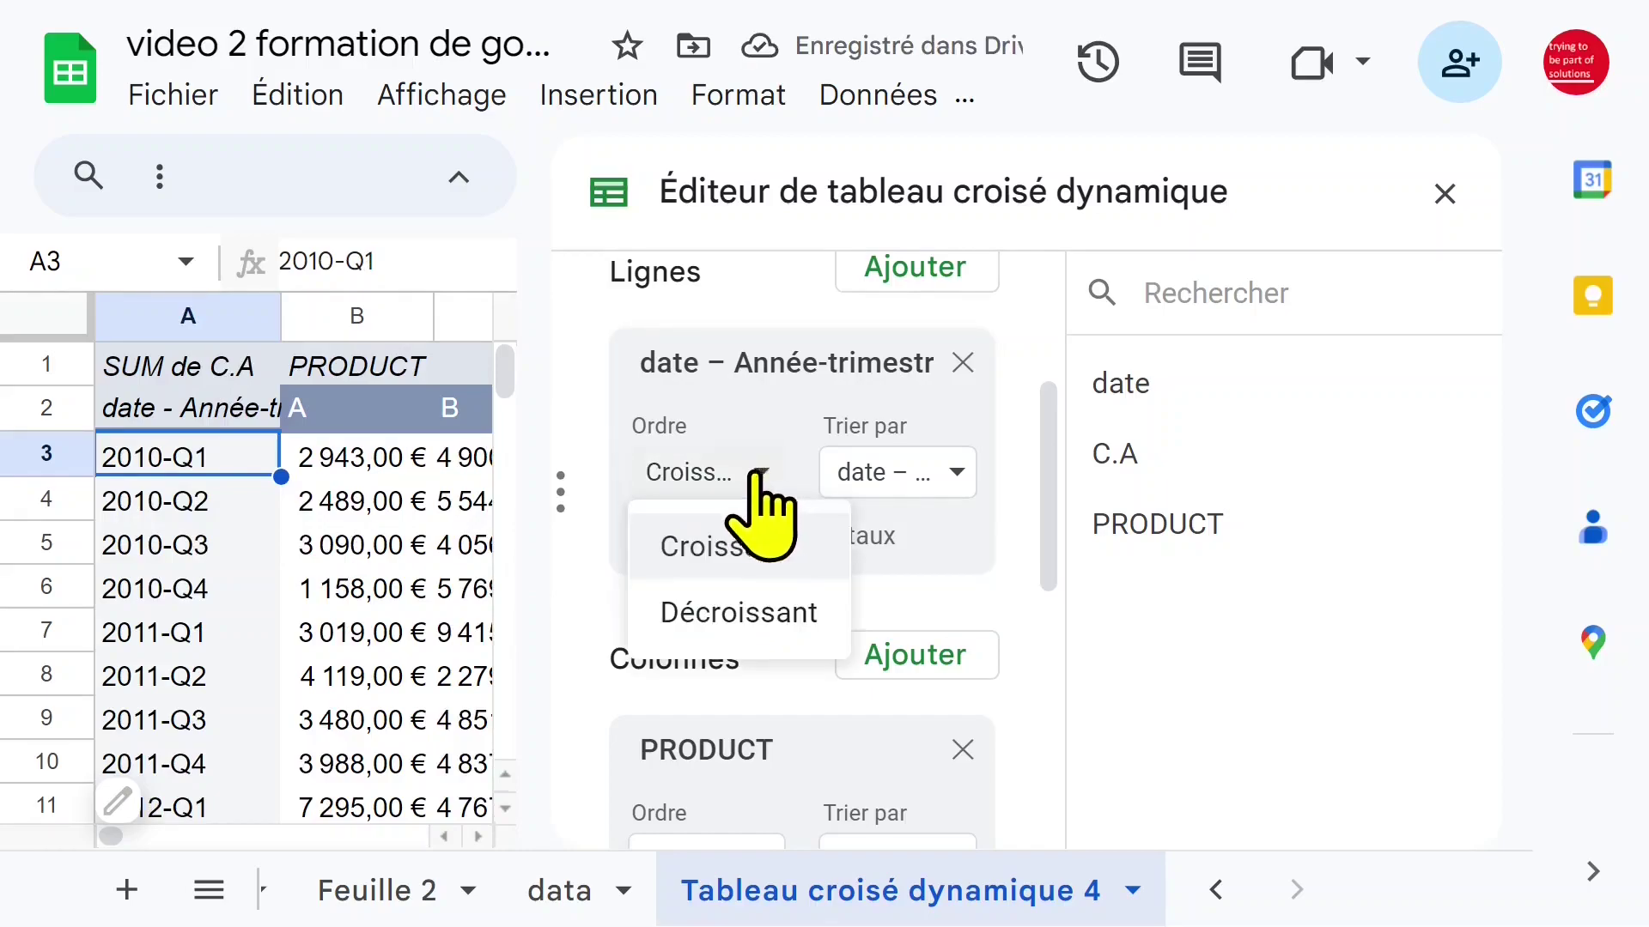
click(746, 613)
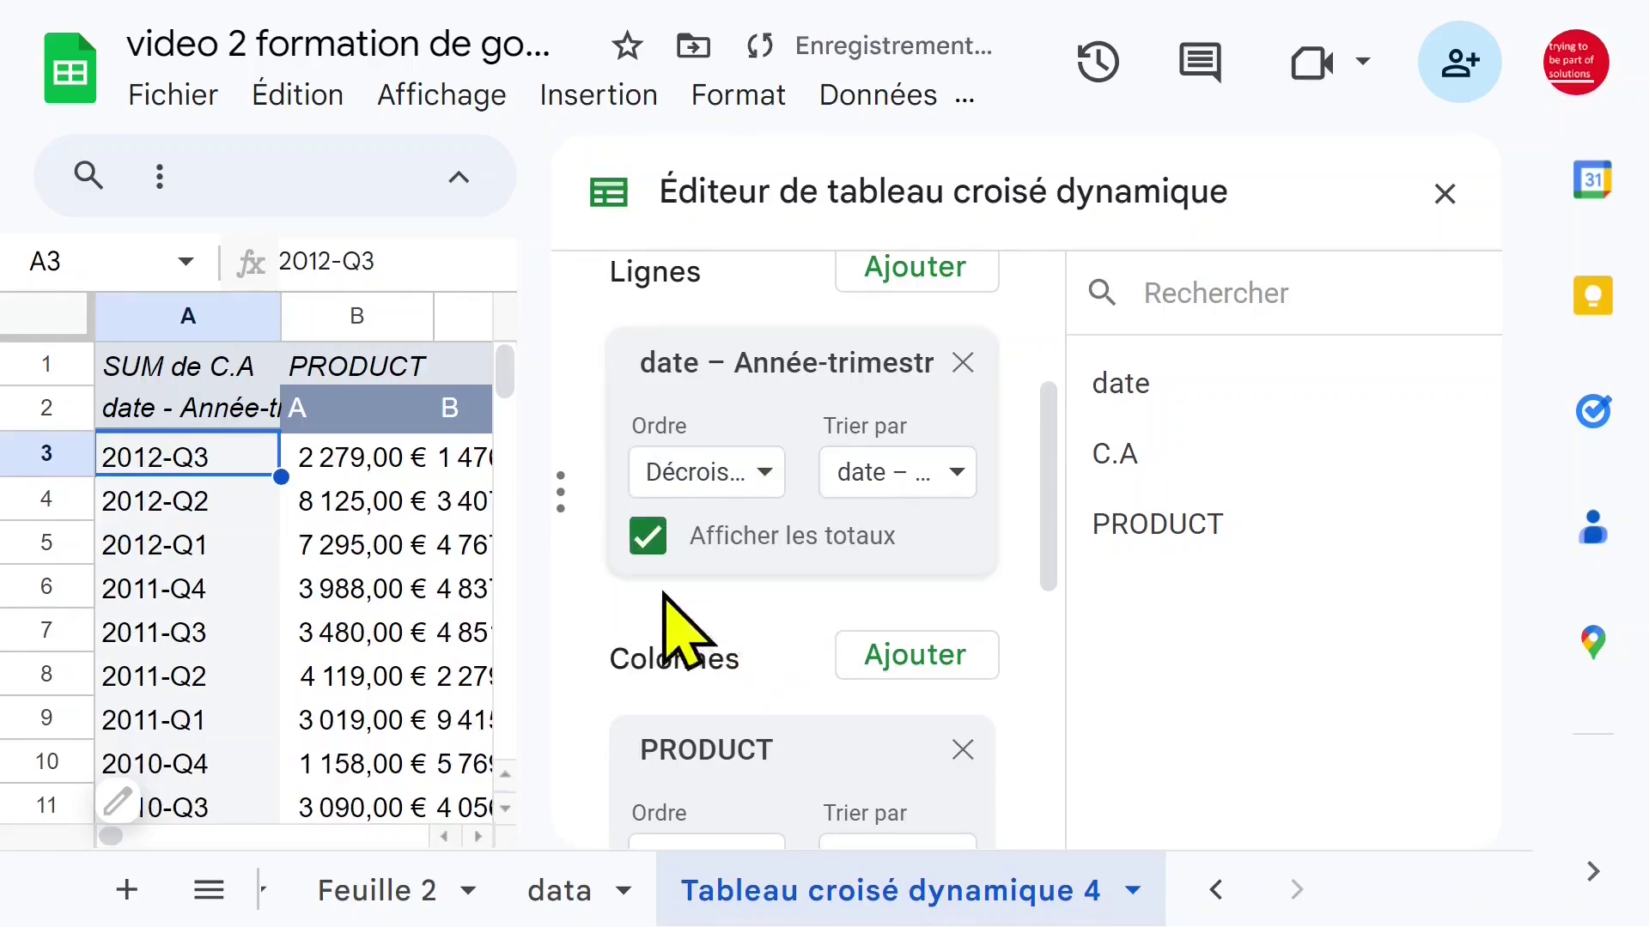
Sort the quarter rows by SUM de C.A on Total général, close the pivot table editor and check the totals column
click(955, 474)
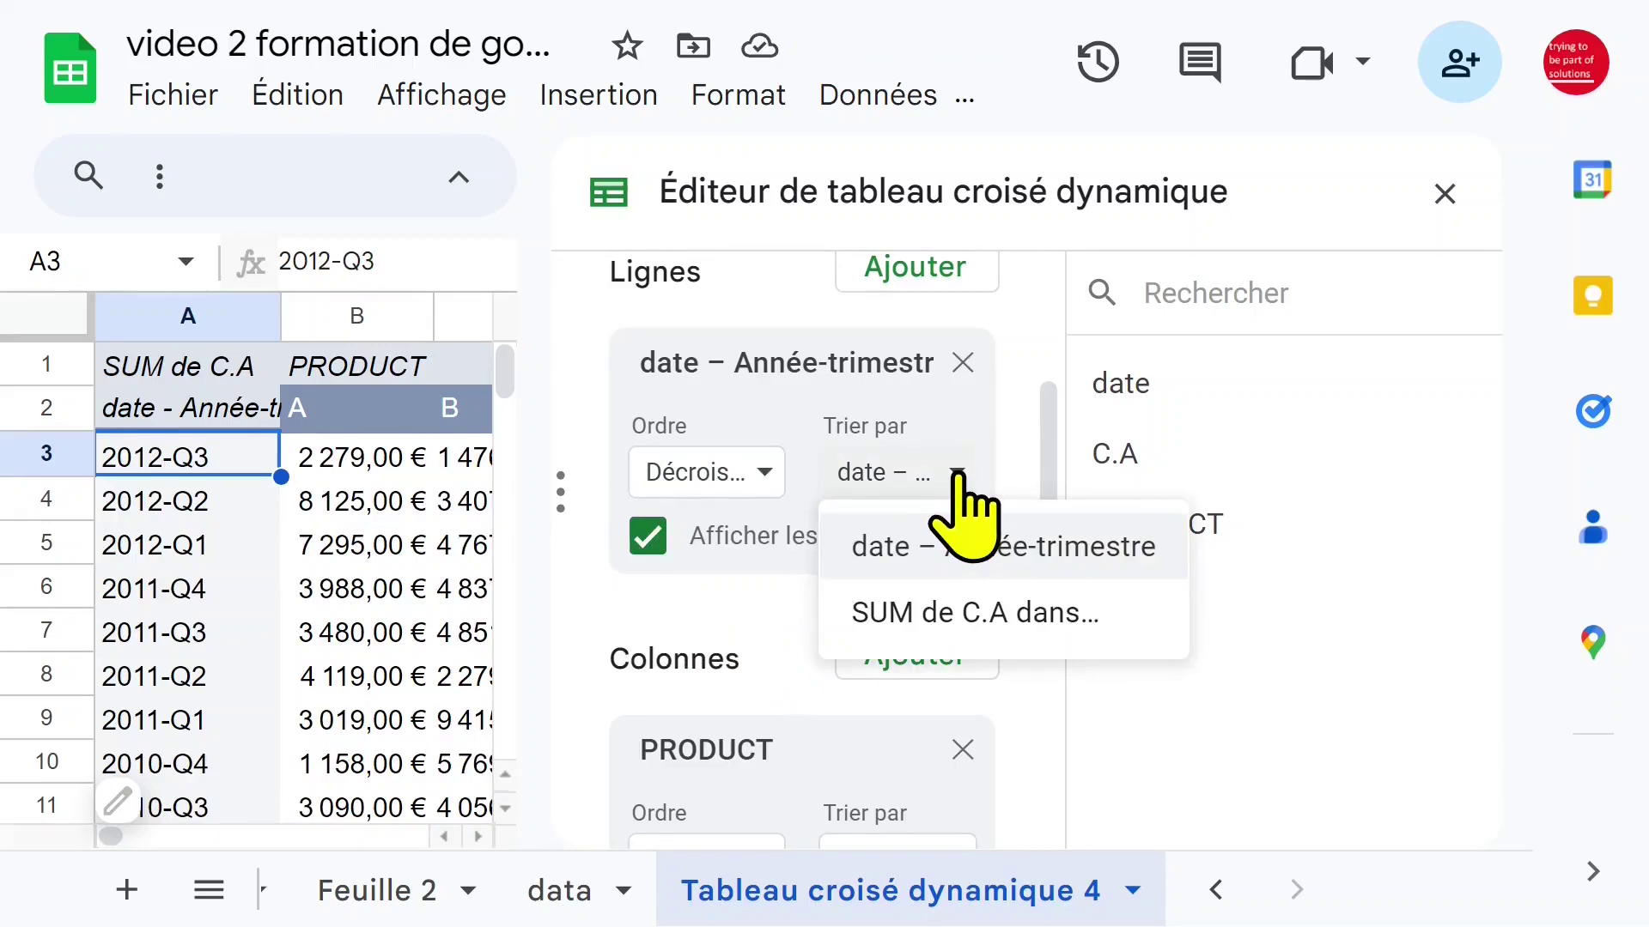
click(960, 615)
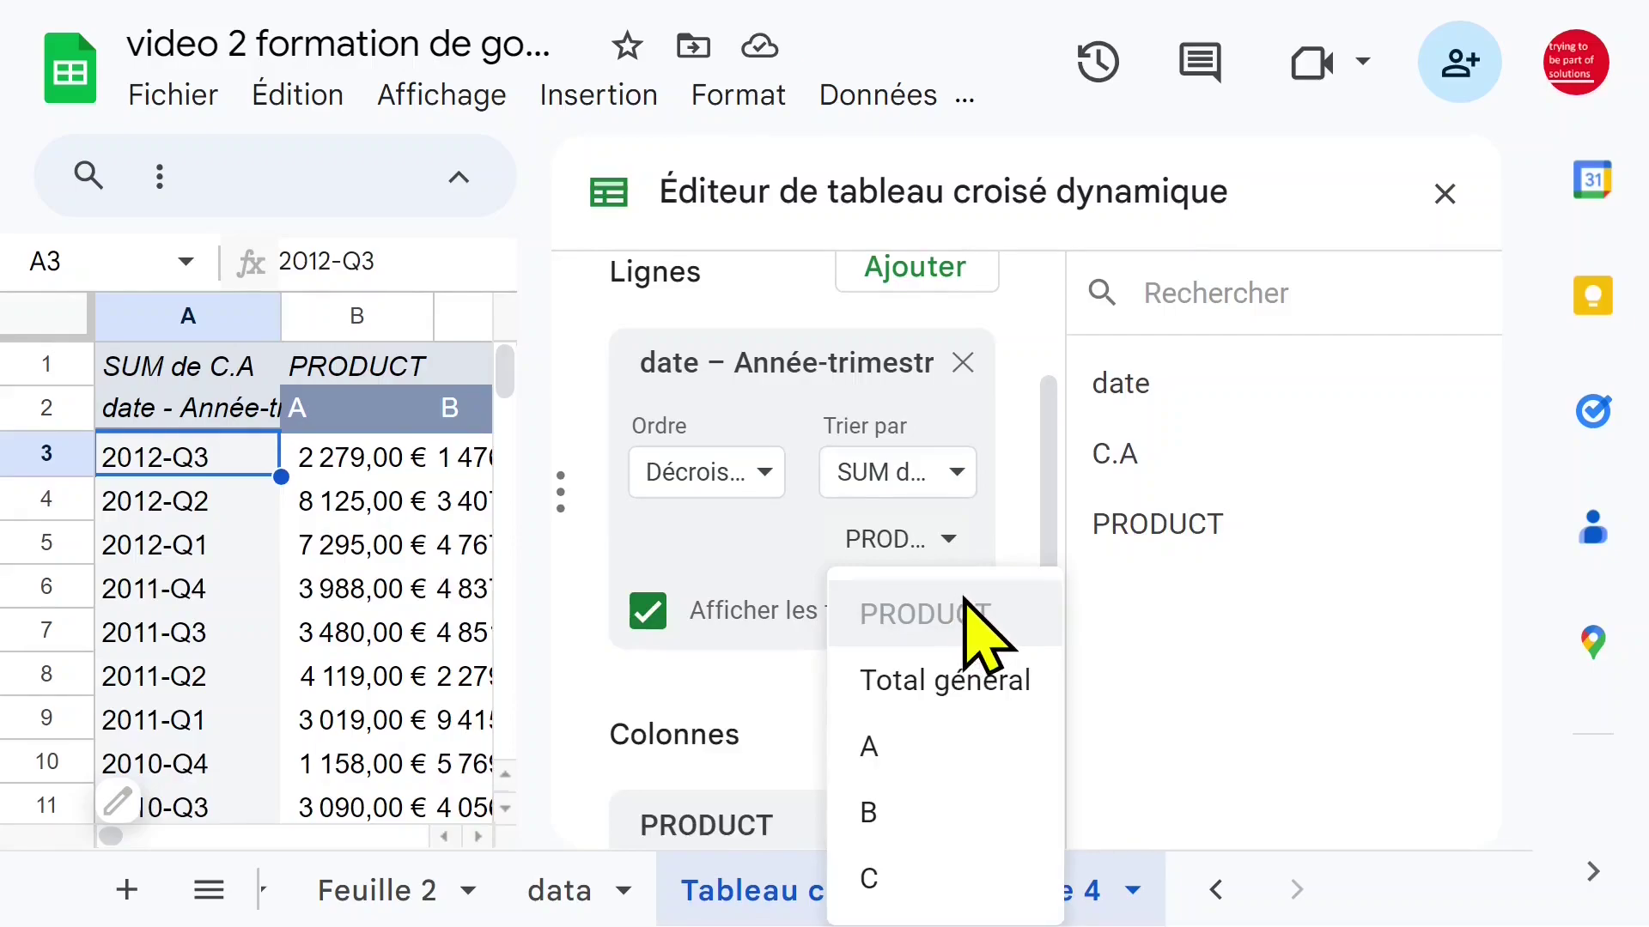
click(947, 682)
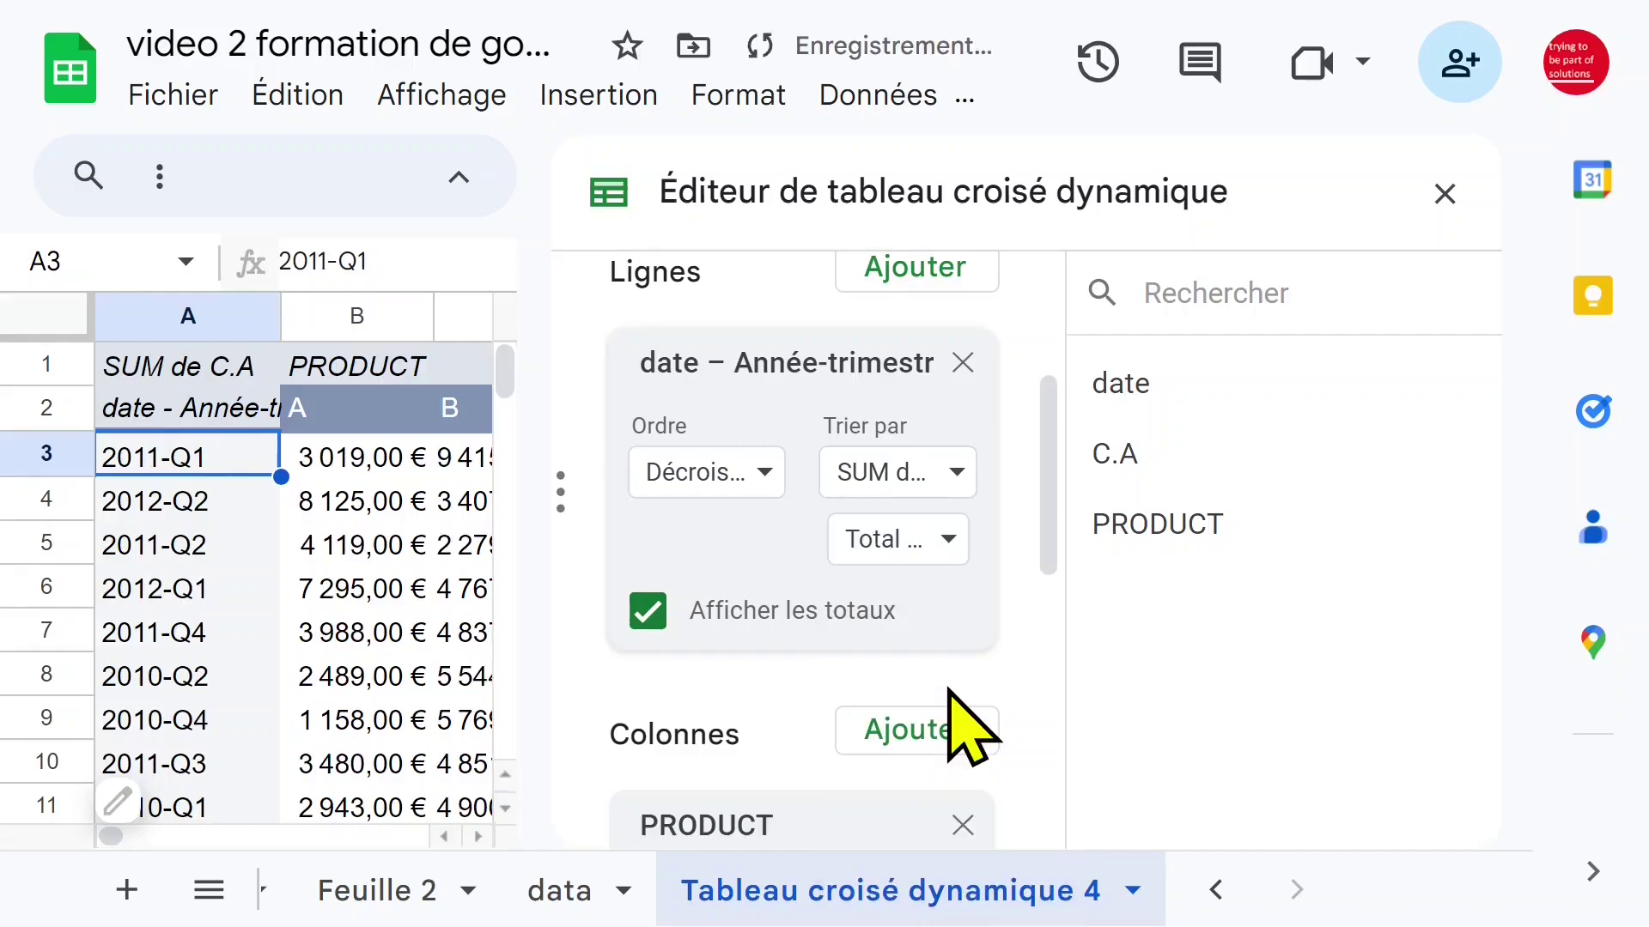
click(1445, 194)
click(845, 509)
click(812, 458)
click(739, 496)
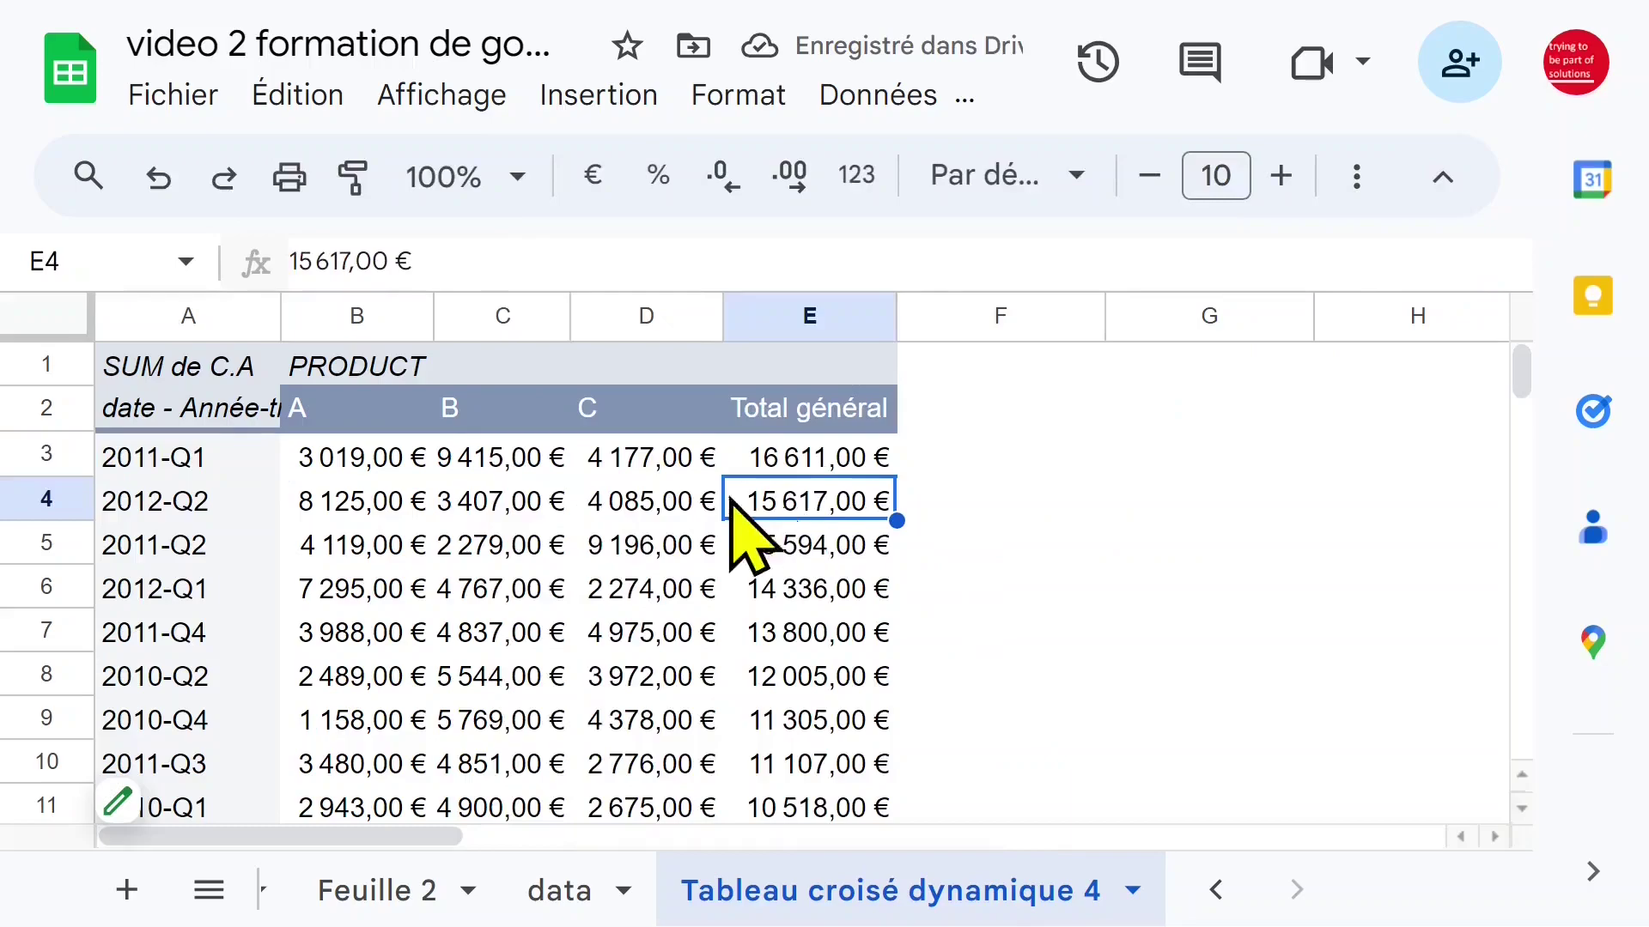
Undo the sort by Total général and look over the product amounts per quarter
click(159, 177)
click(369, 505)
click(210, 543)
drag(346, 461, 734, 730)
click(622, 632)
click(576, 554)
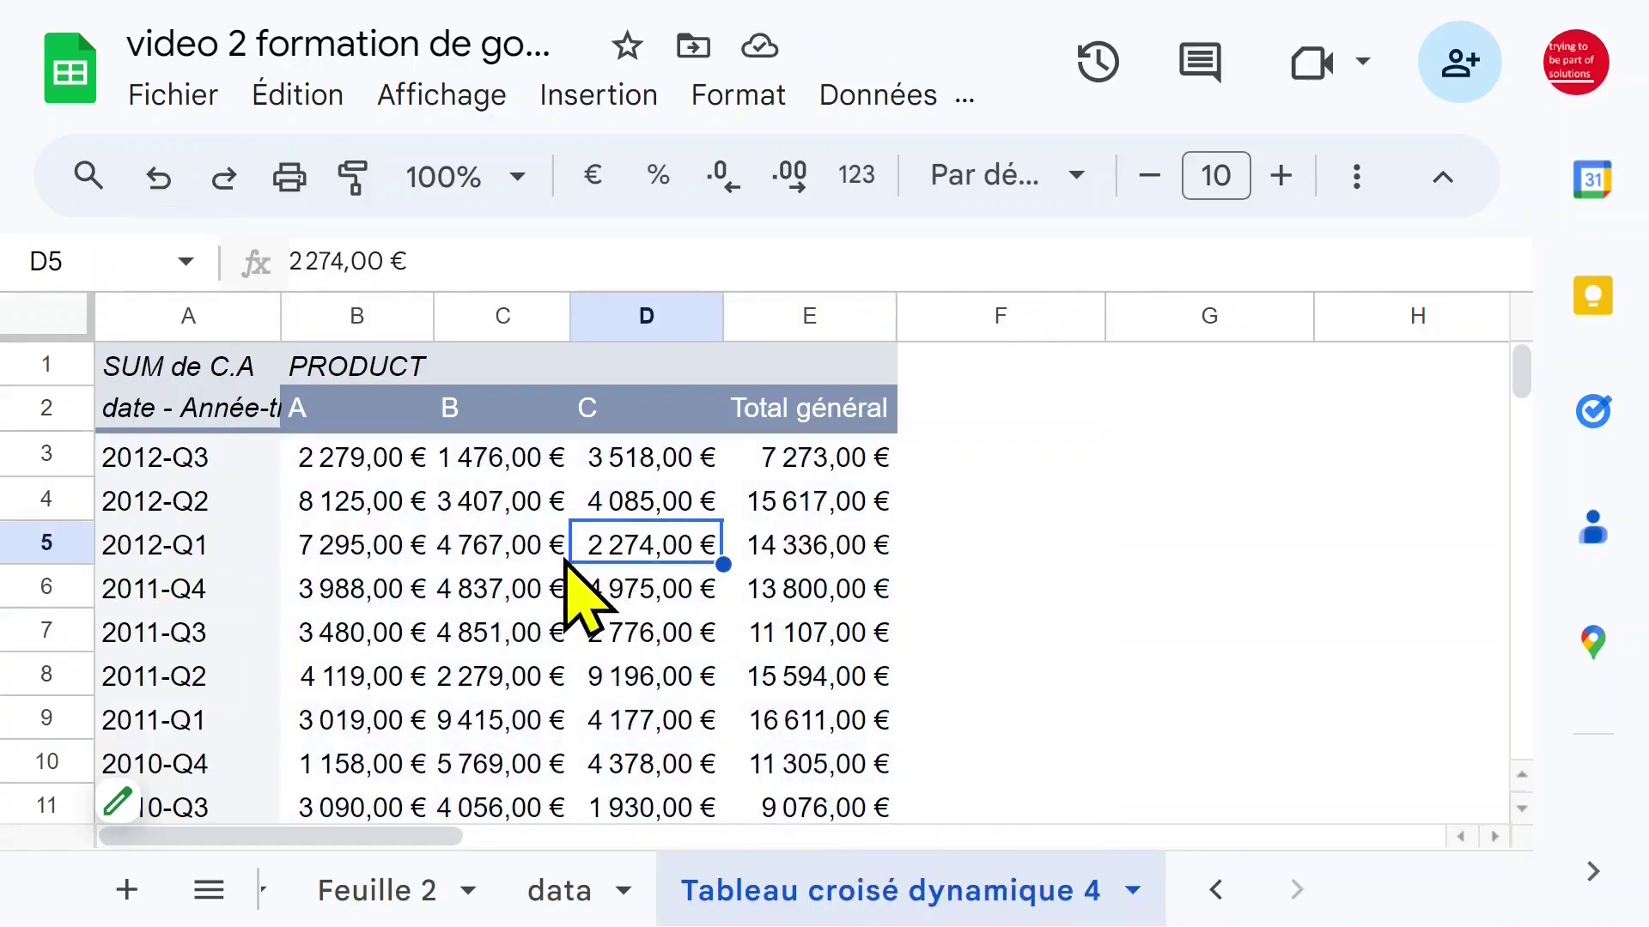
Reopen the pivot table editor, display the C.A values as Pourcentage du total d'une colonne, and close the editor
click(359, 468)
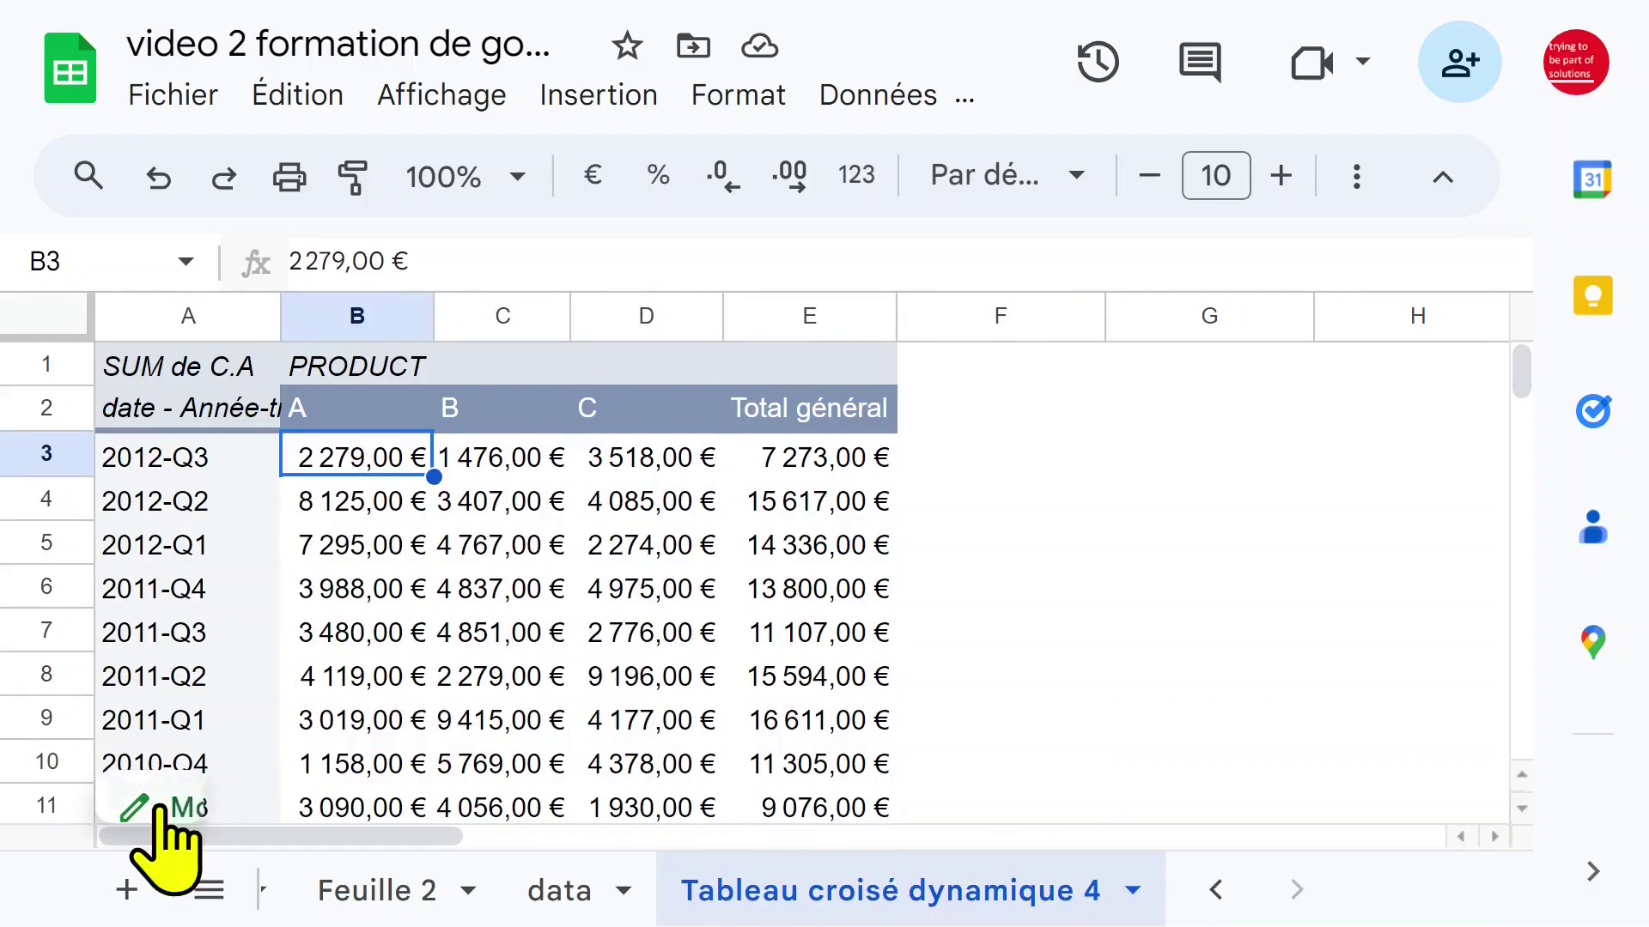
click(216, 790)
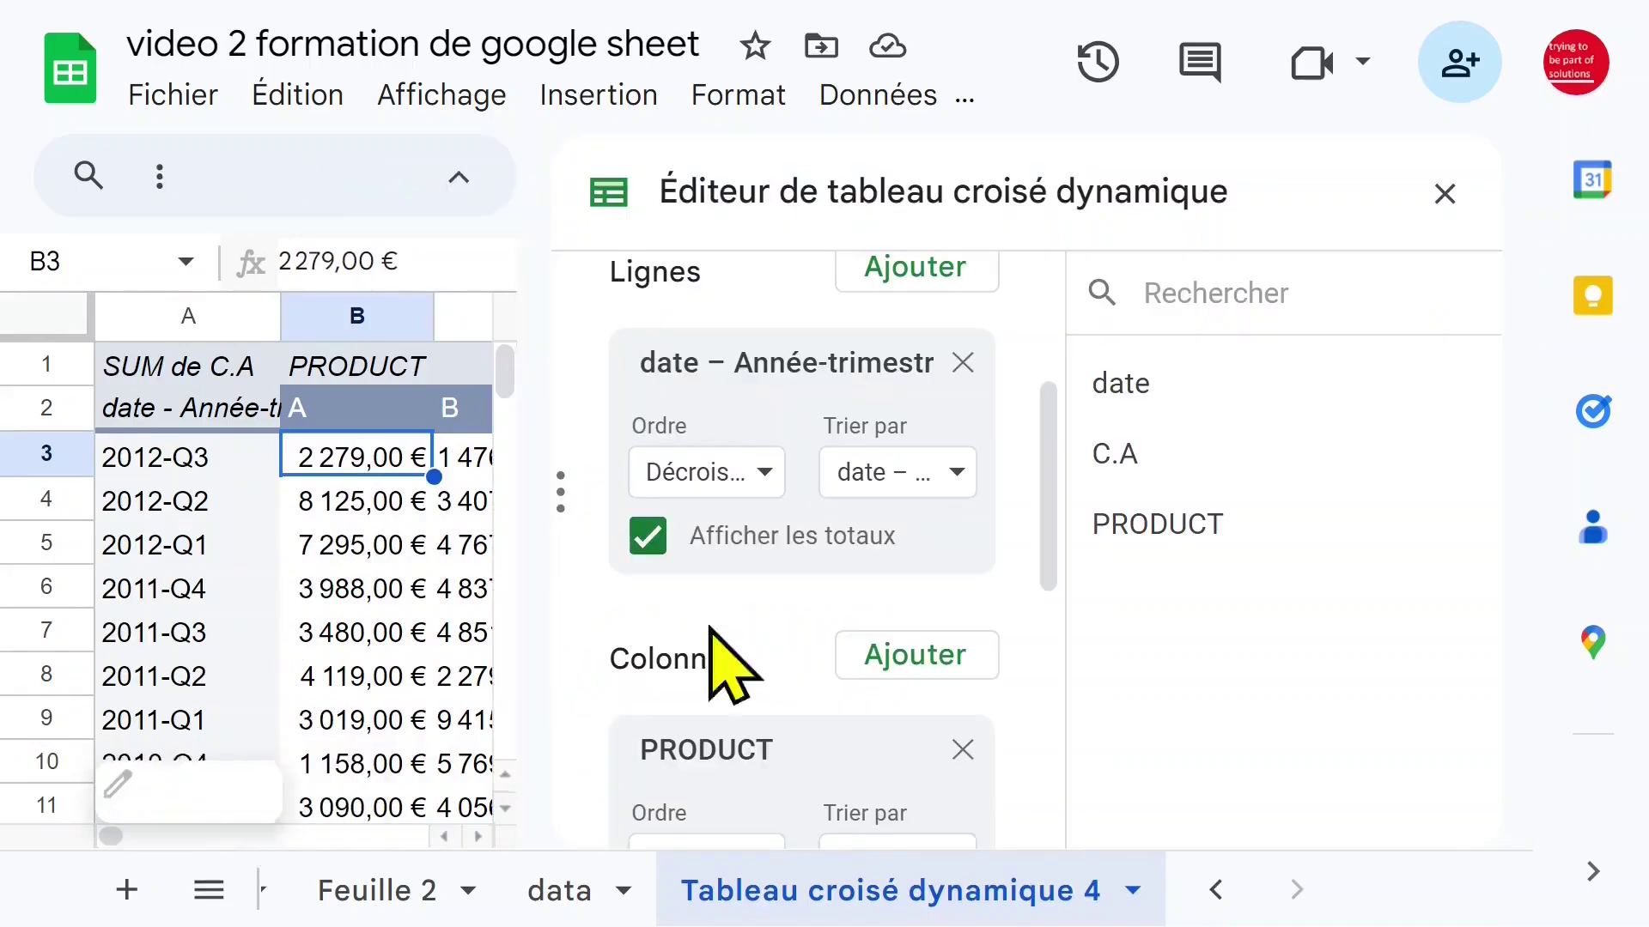
scroll(1055, 481, down, 2)
scroll(1054, 516, down, 3)
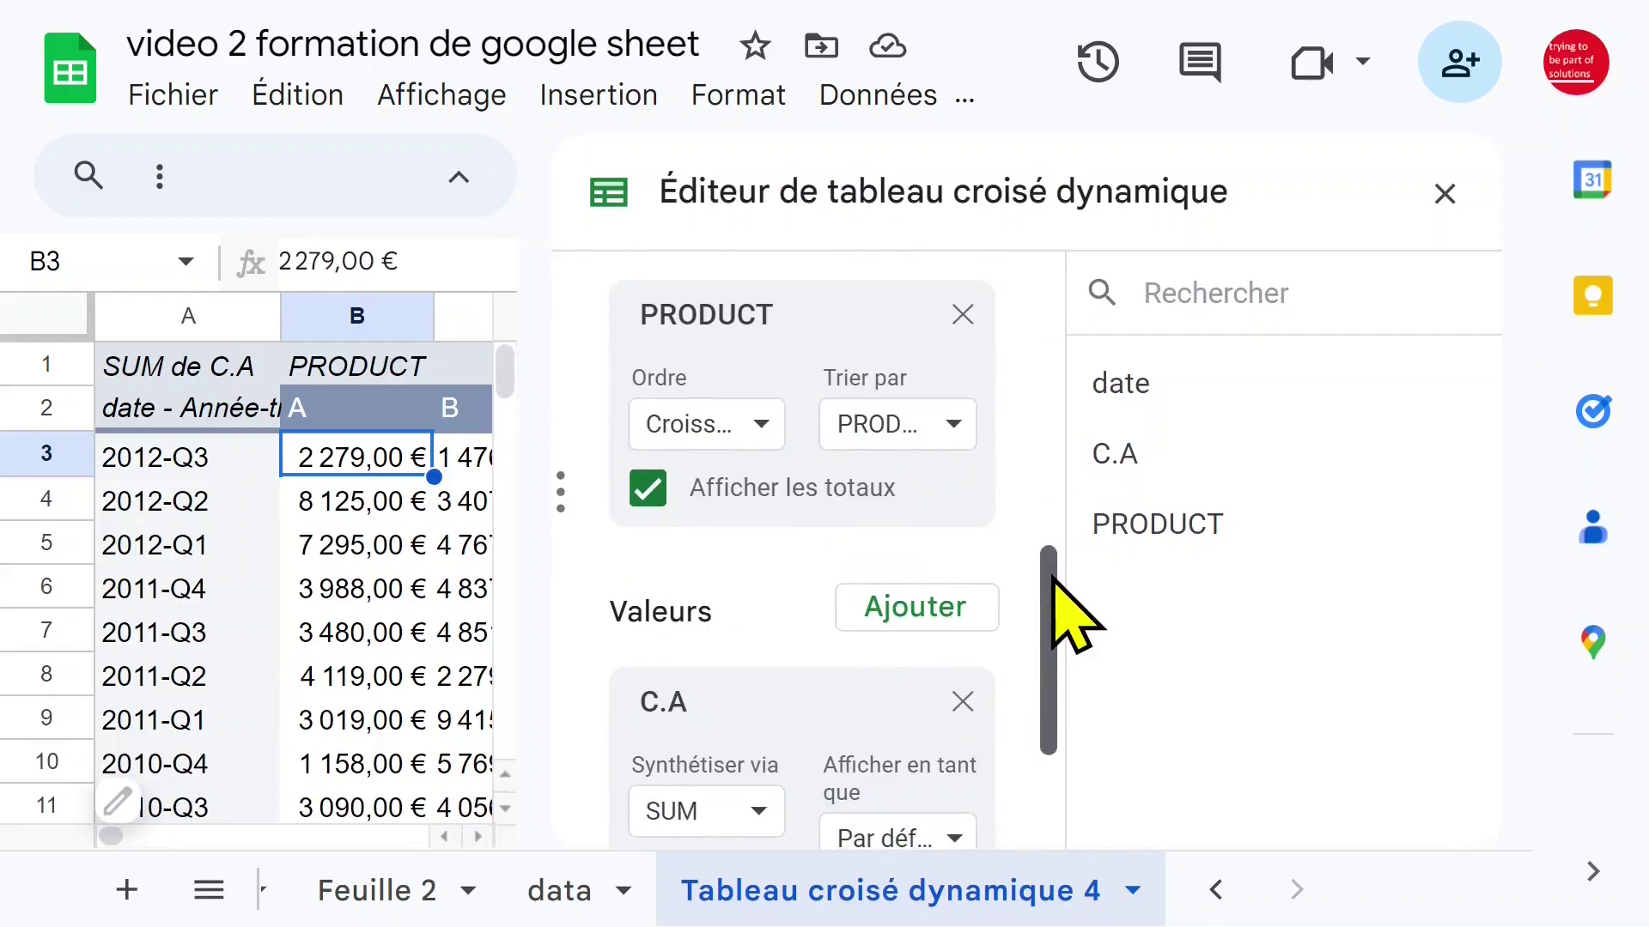
drag(1054, 577, 1054, 646)
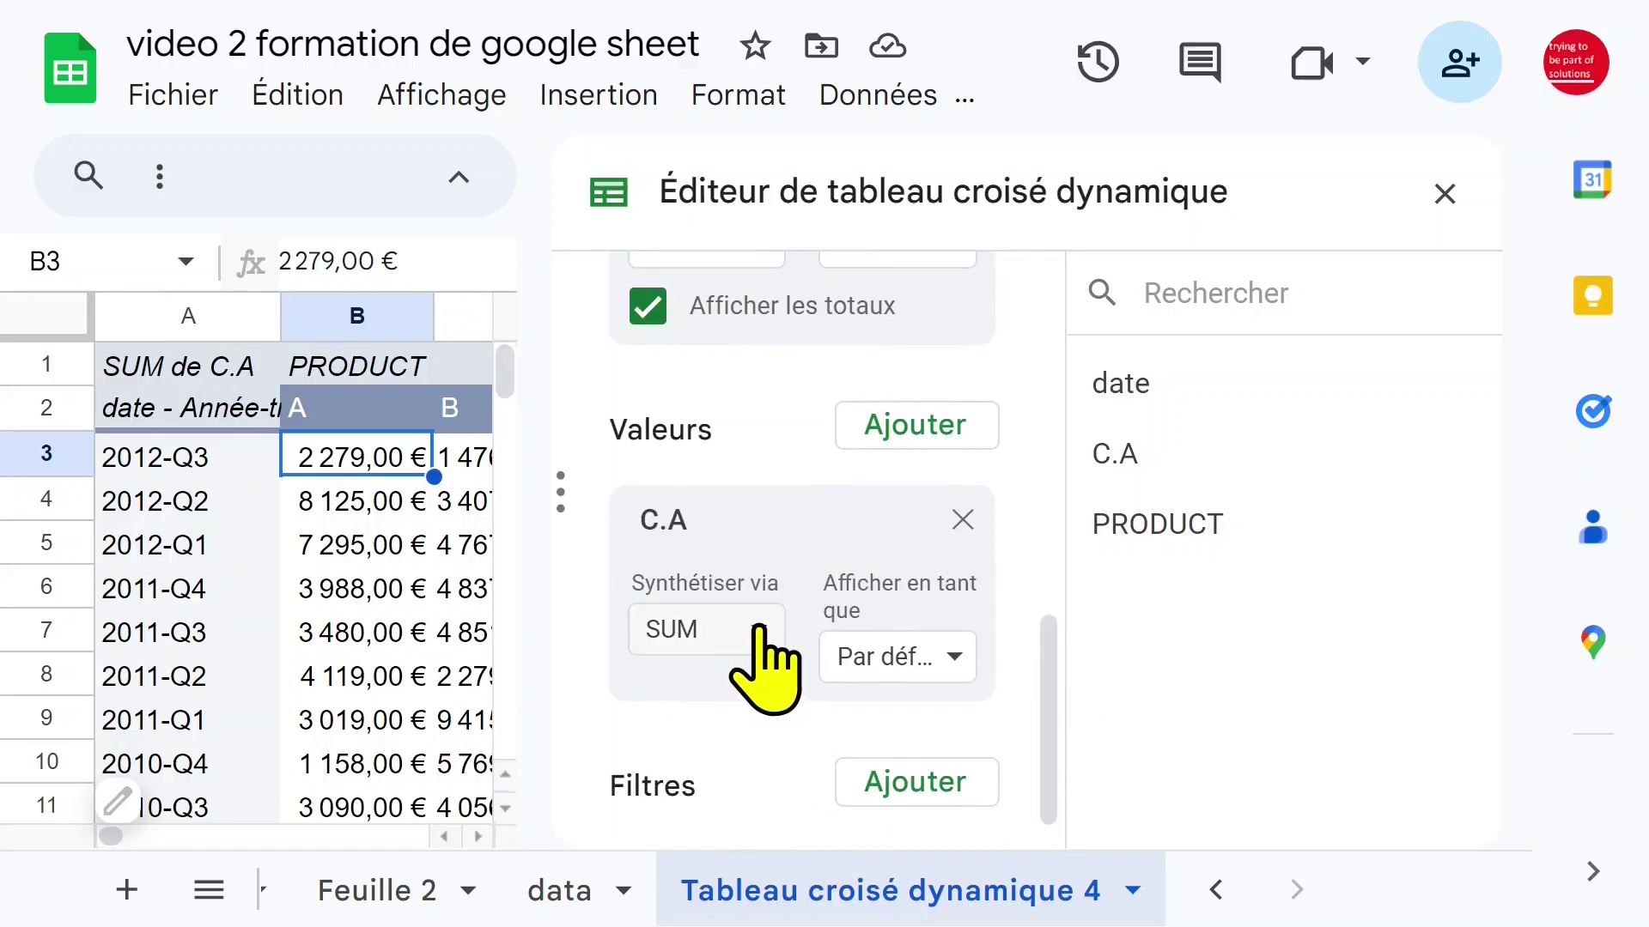
click(926, 658)
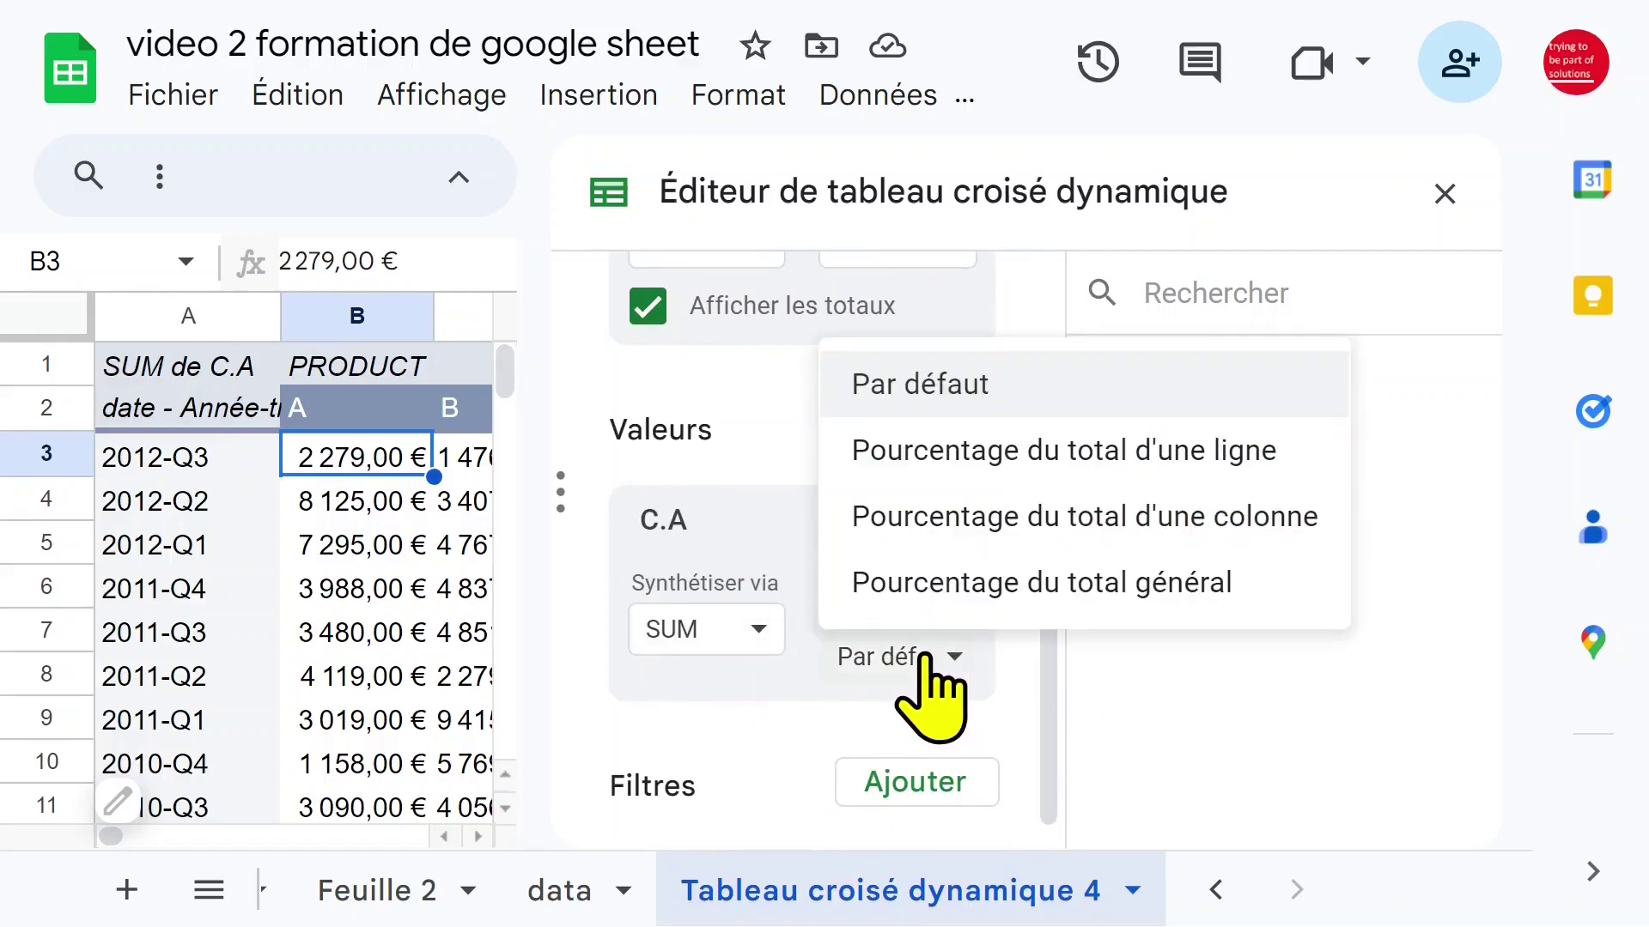
click(1062, 533)
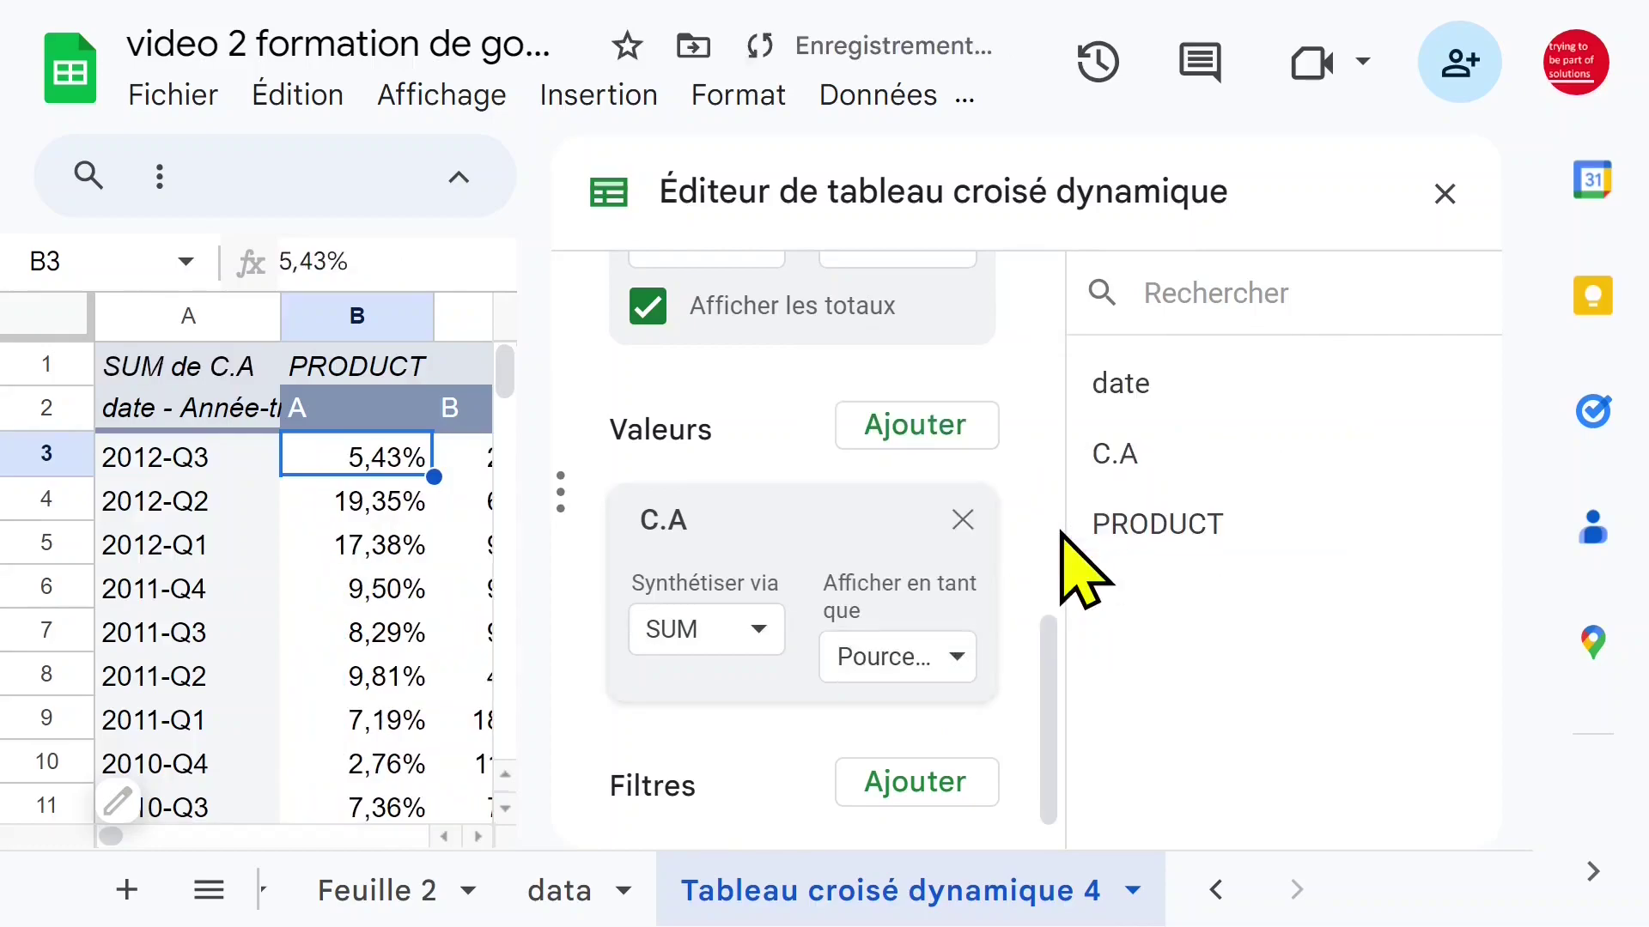
click(1445, 194)
Examine the column percentages of products A, B and C for the different quarters
click(554, 507)
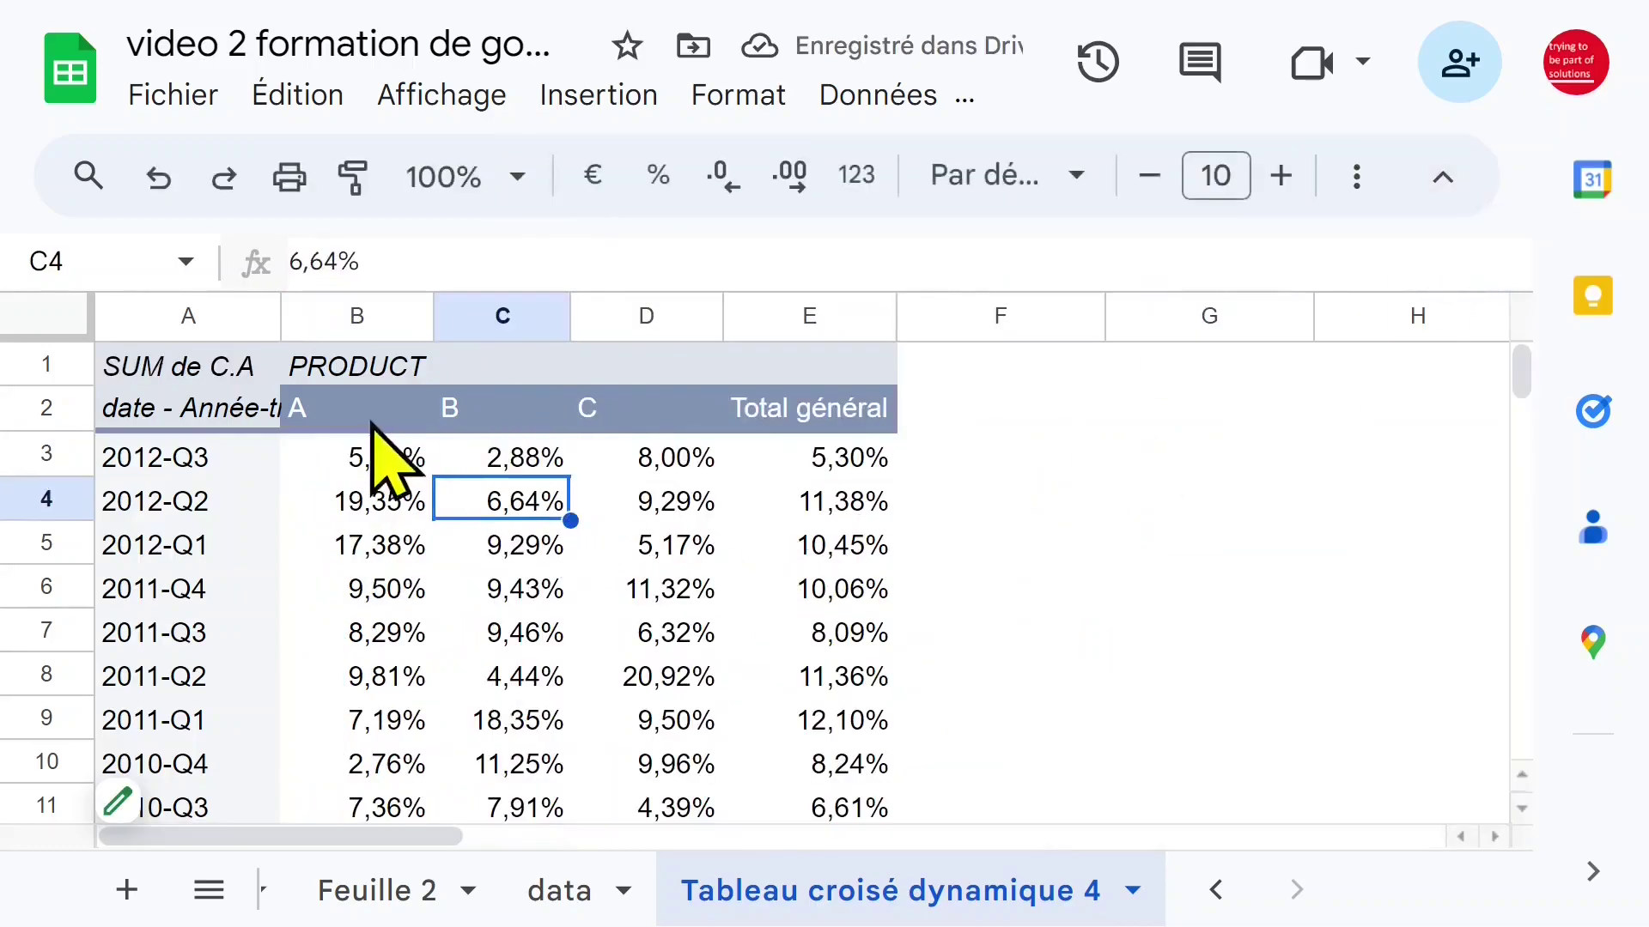
click(678, 319)
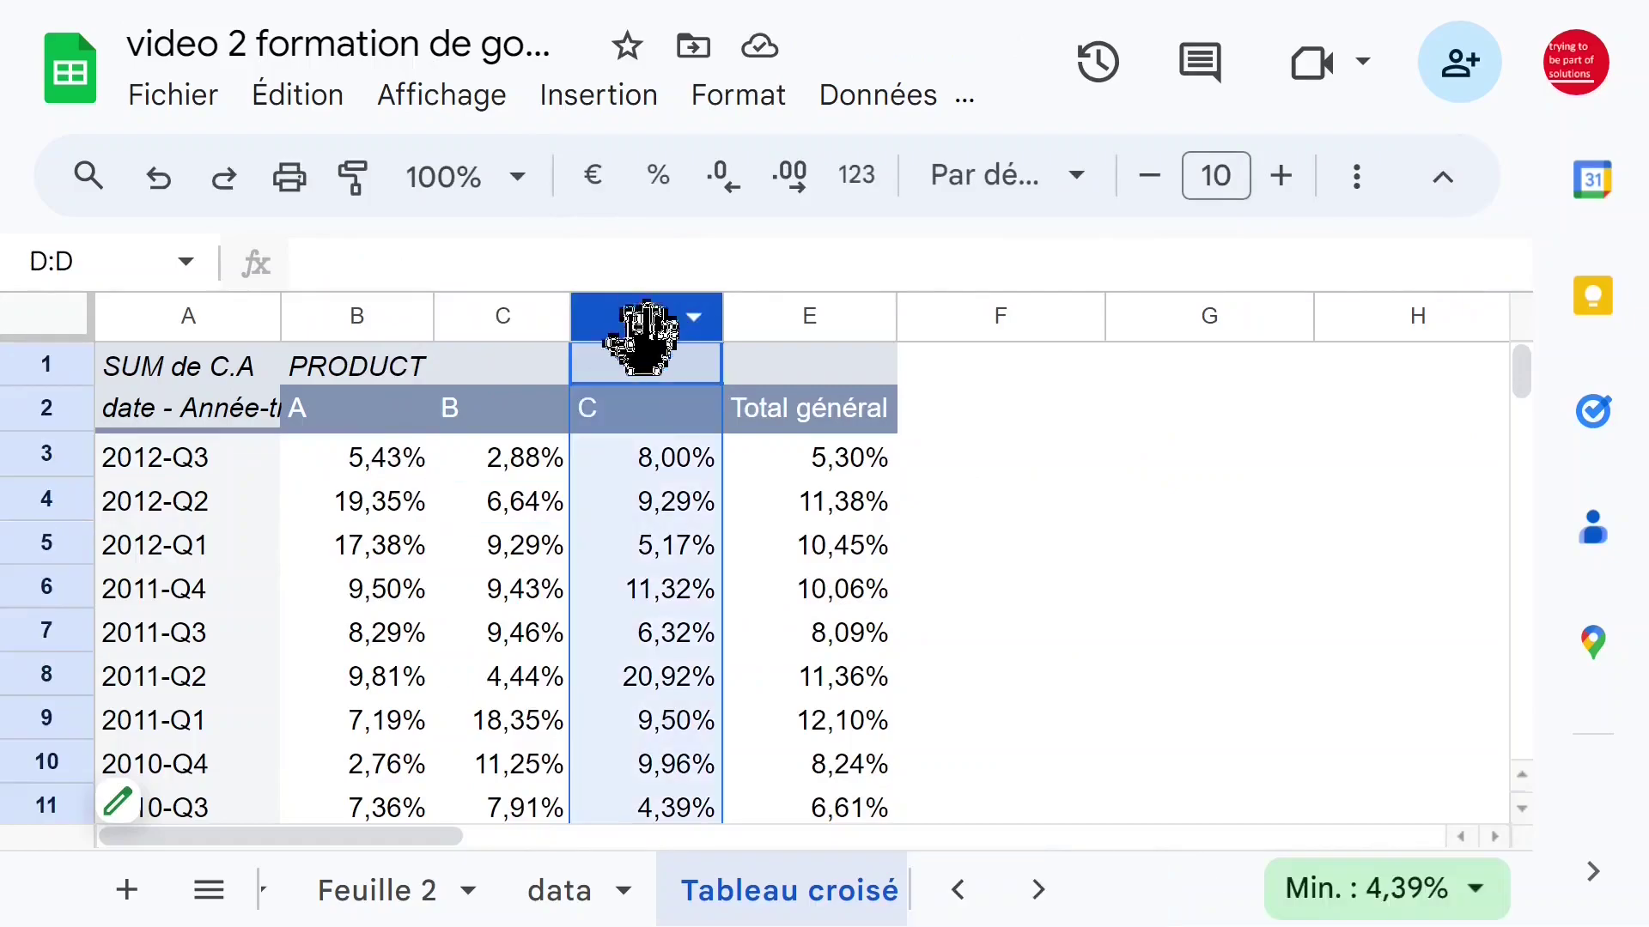
click(504, 320)
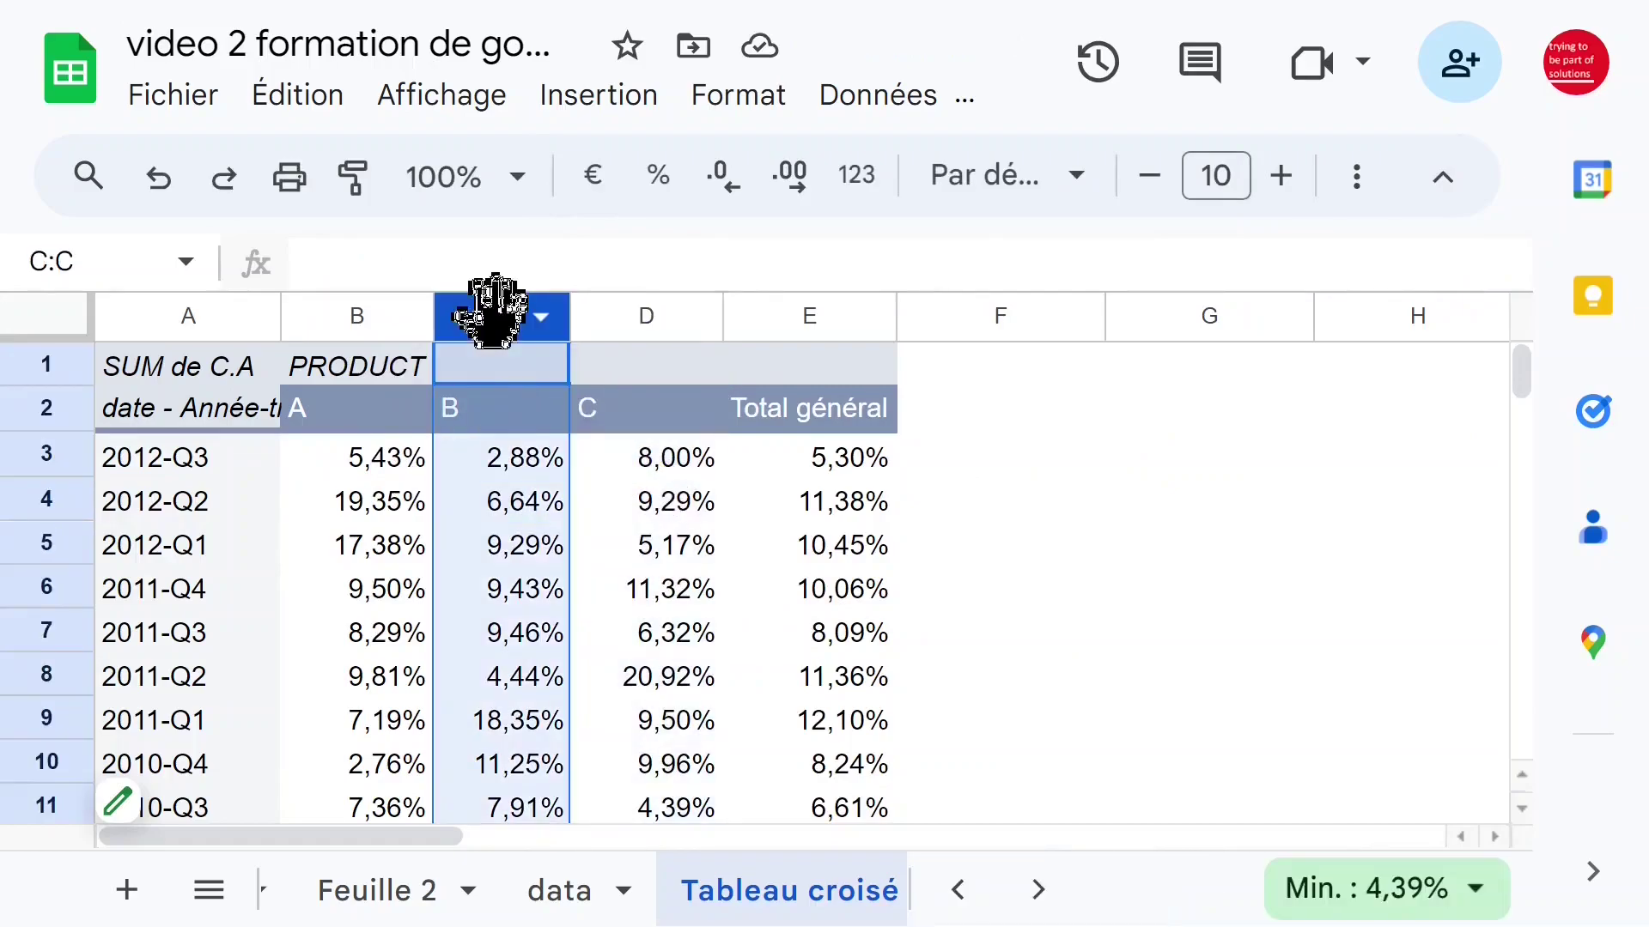
click(357, 318)
click(220, 496)
click(221, 544)
click(219, 589)
Ungroup the year-quarter rows of the pivot table back to individual dates
click(213, 498)
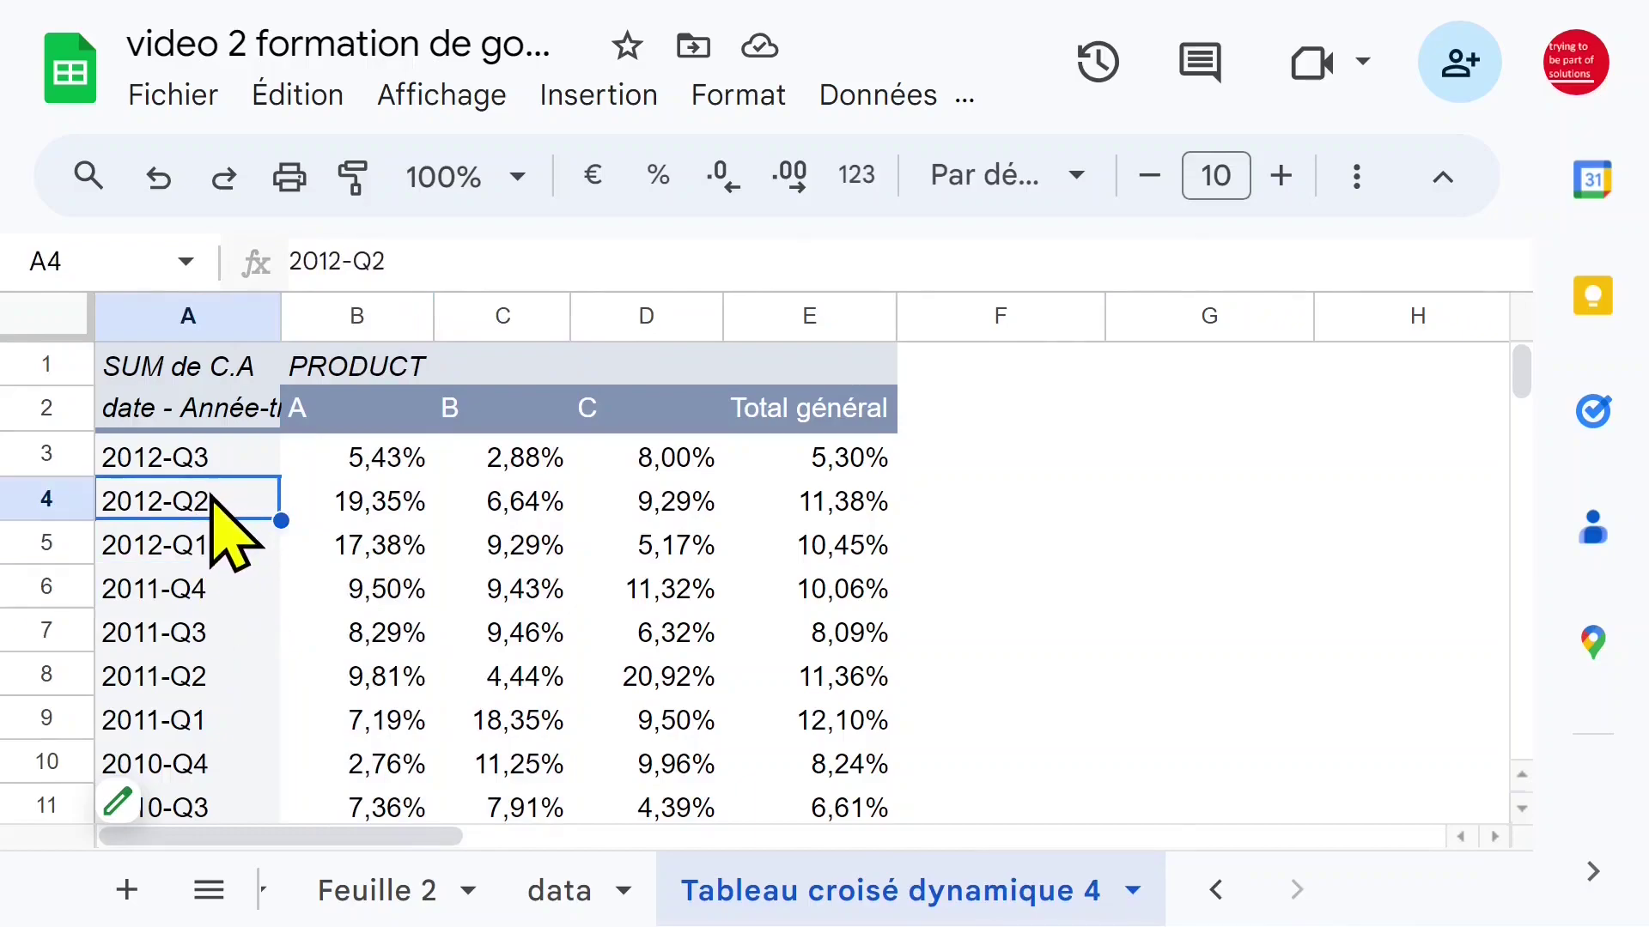
right_click(211, 498)
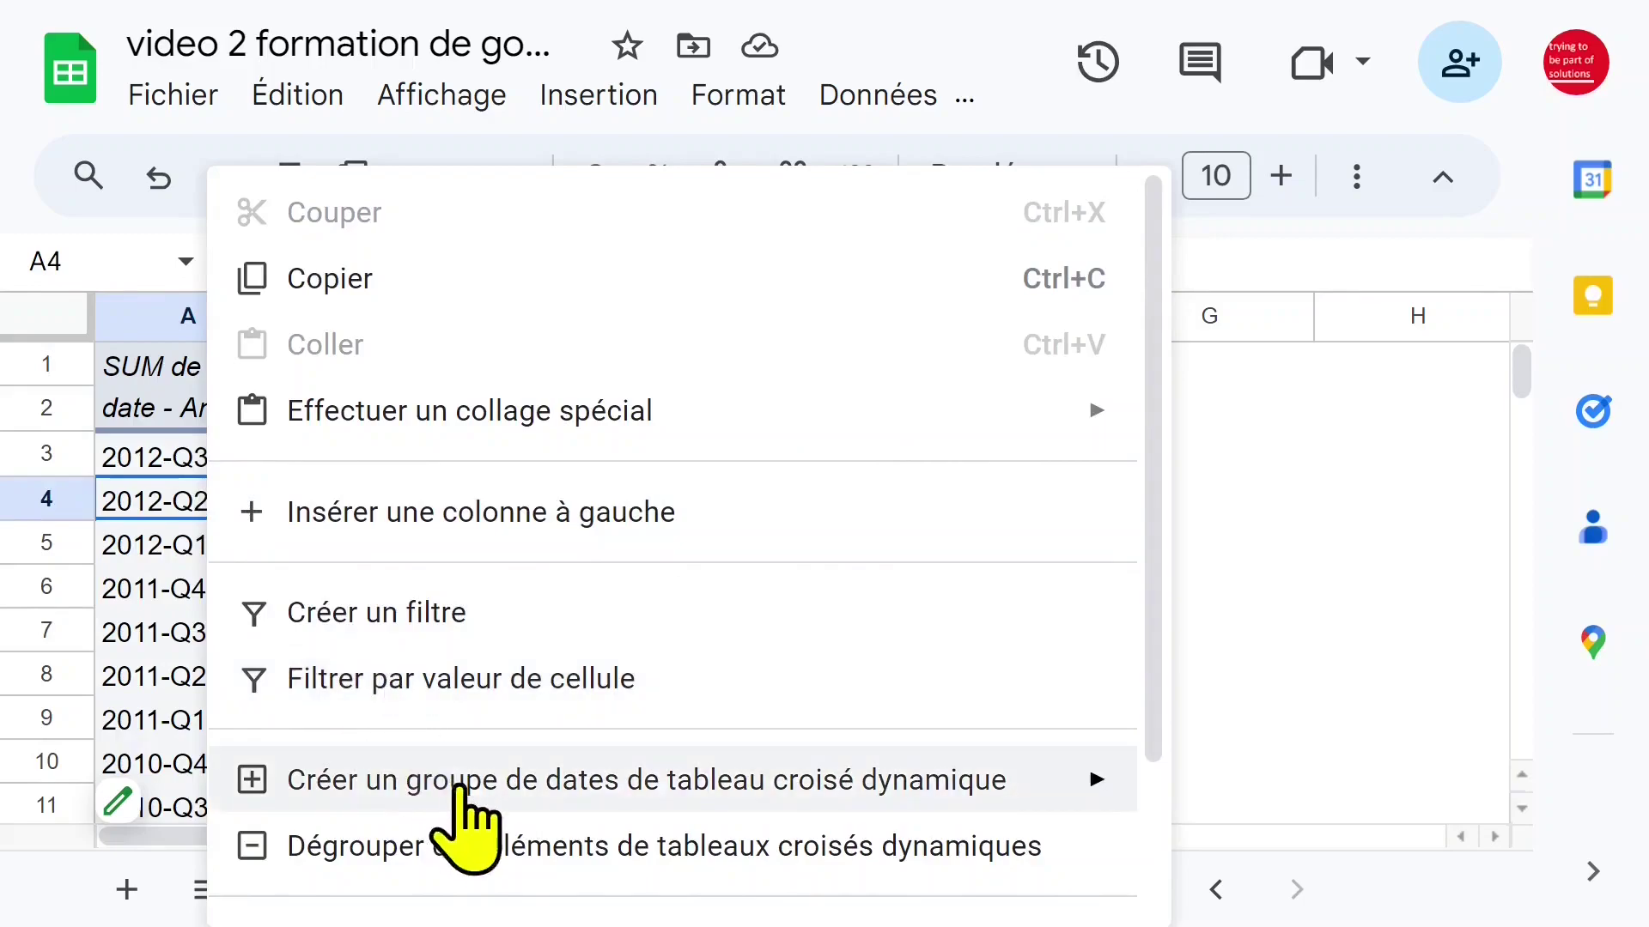
click(475, 850)
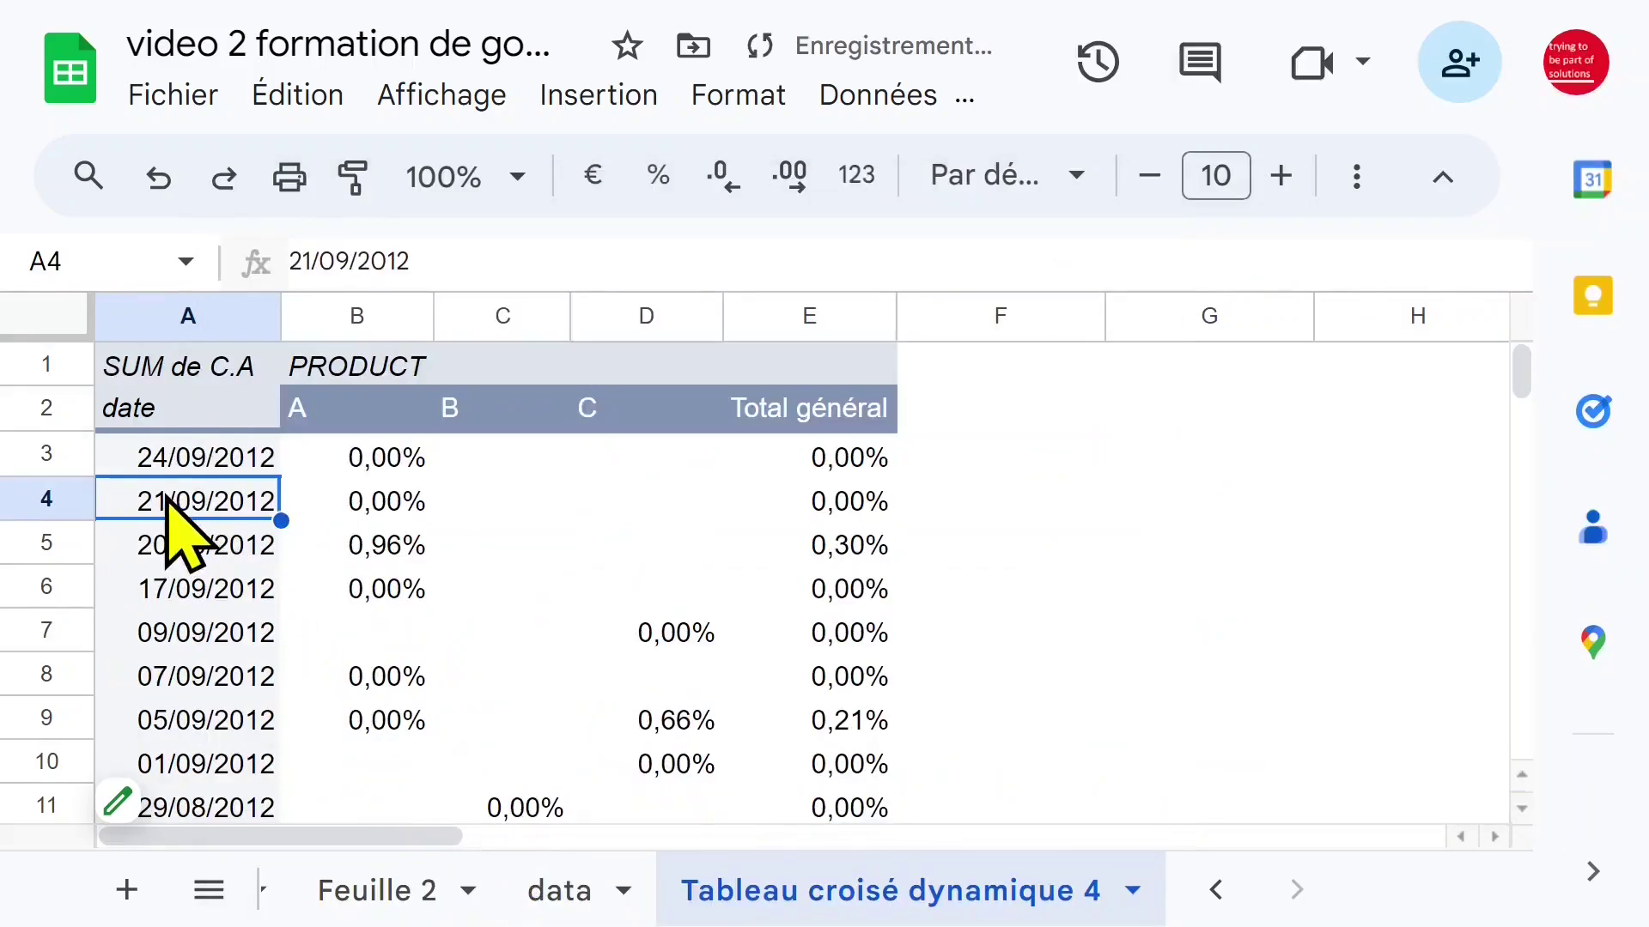
Group the pivot table's dates by Année-mois and check the first month rows
right_click(168, 500)
mouse_move(419, 779)
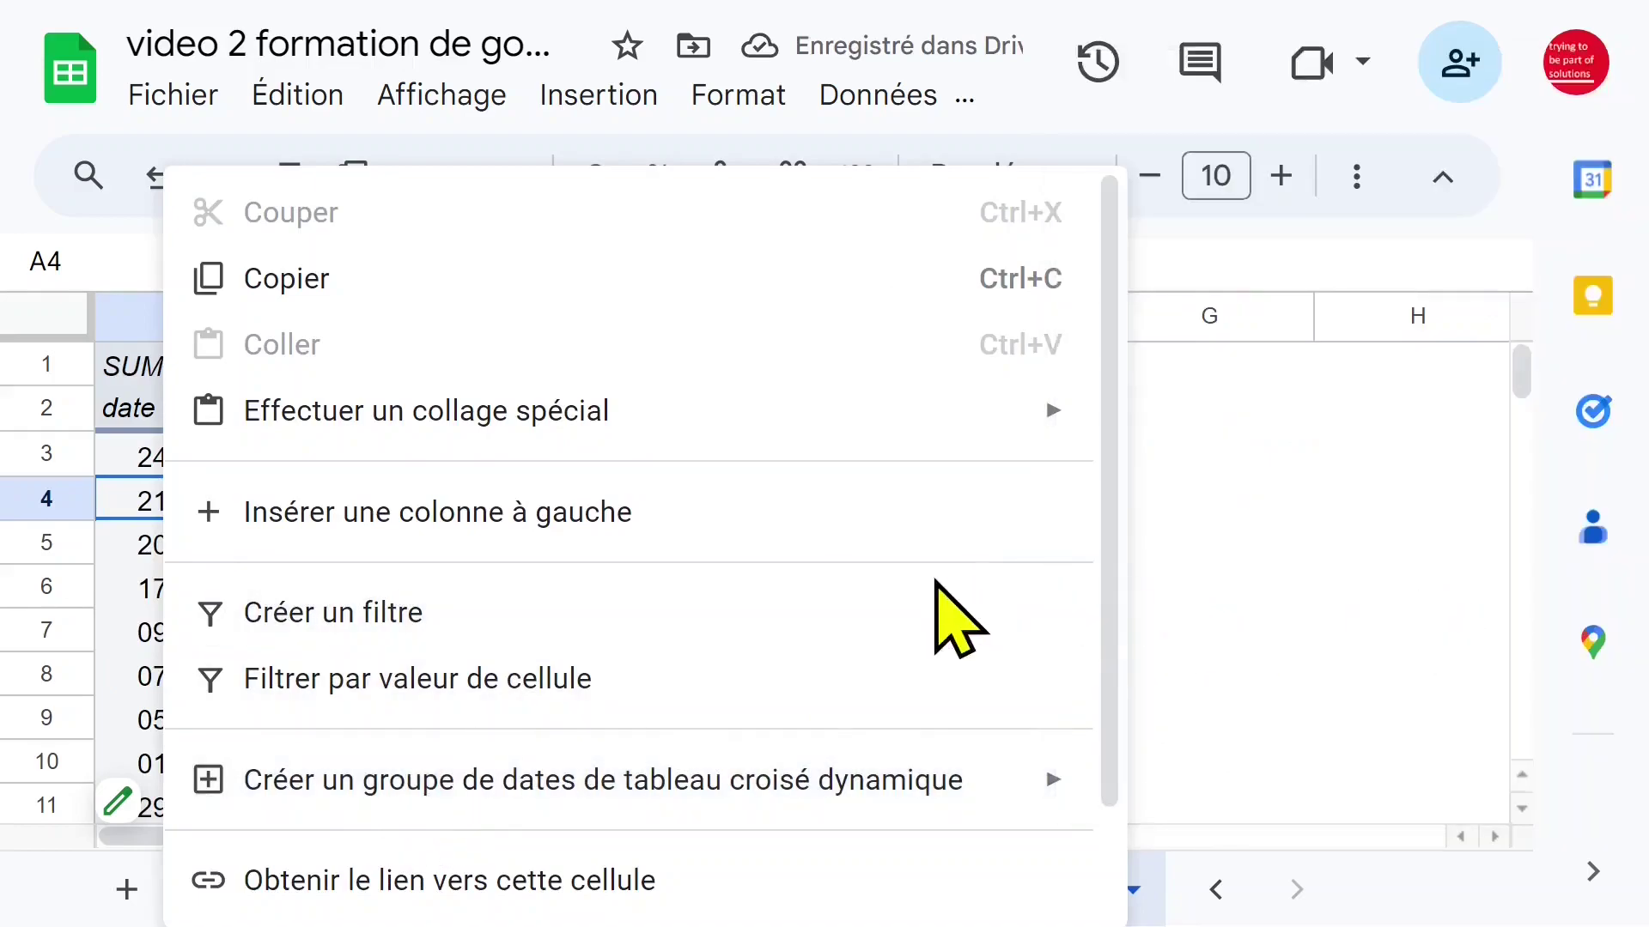
mouse_move(876, 780)
scroll(1460, 662, down, 3)
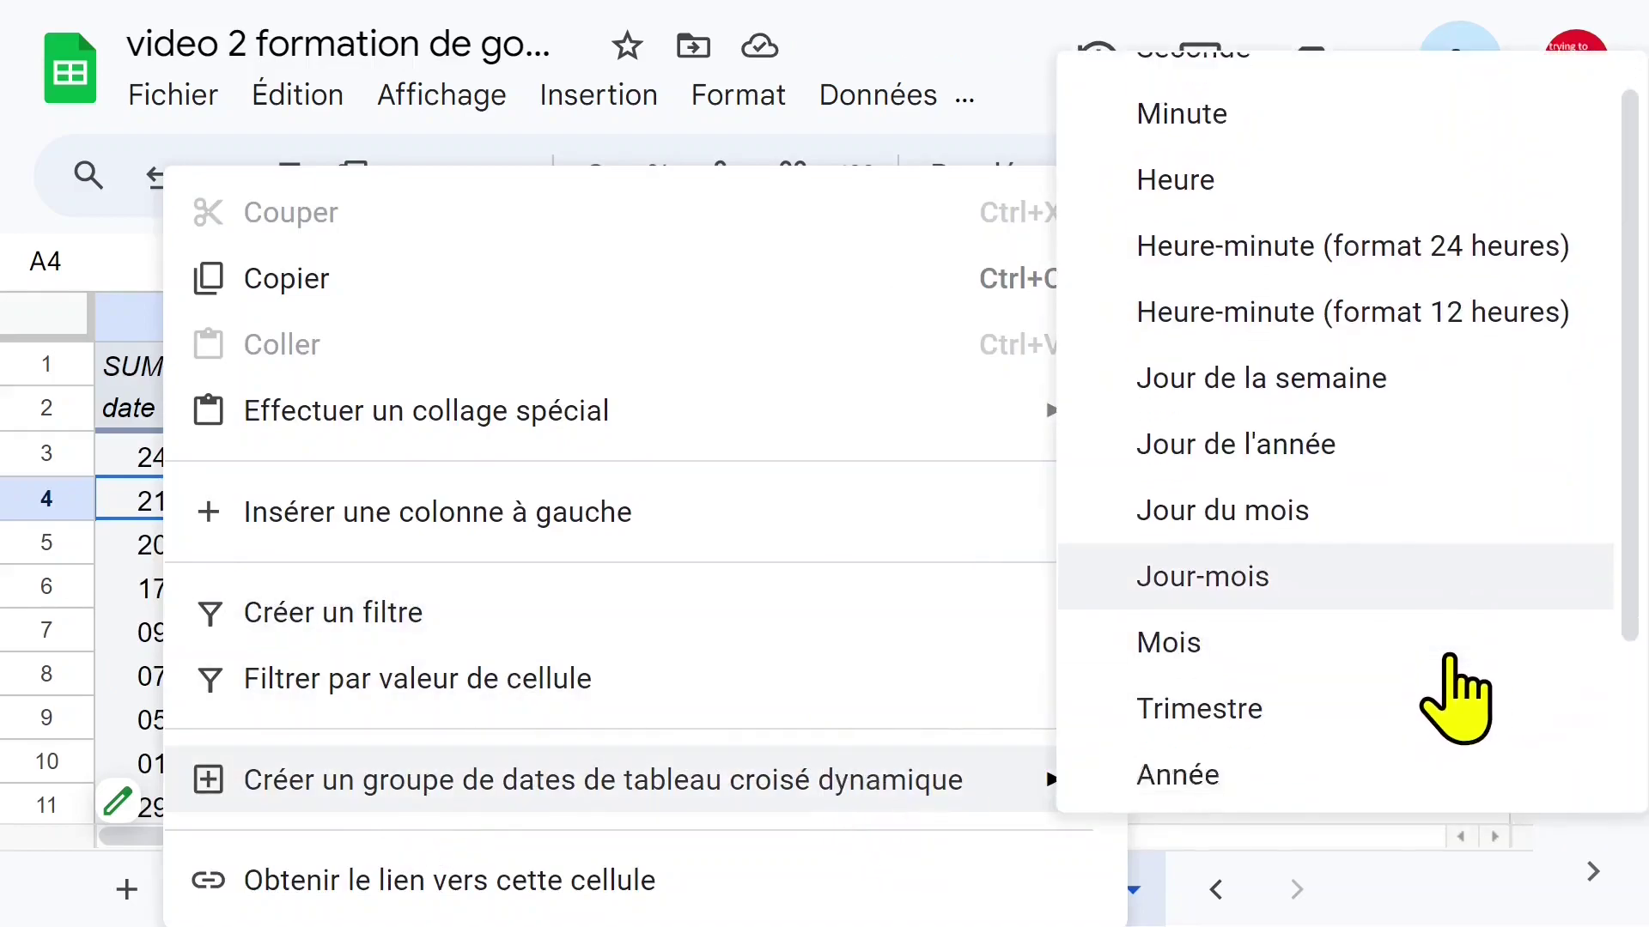
scroll(1451, 661, down, 1)
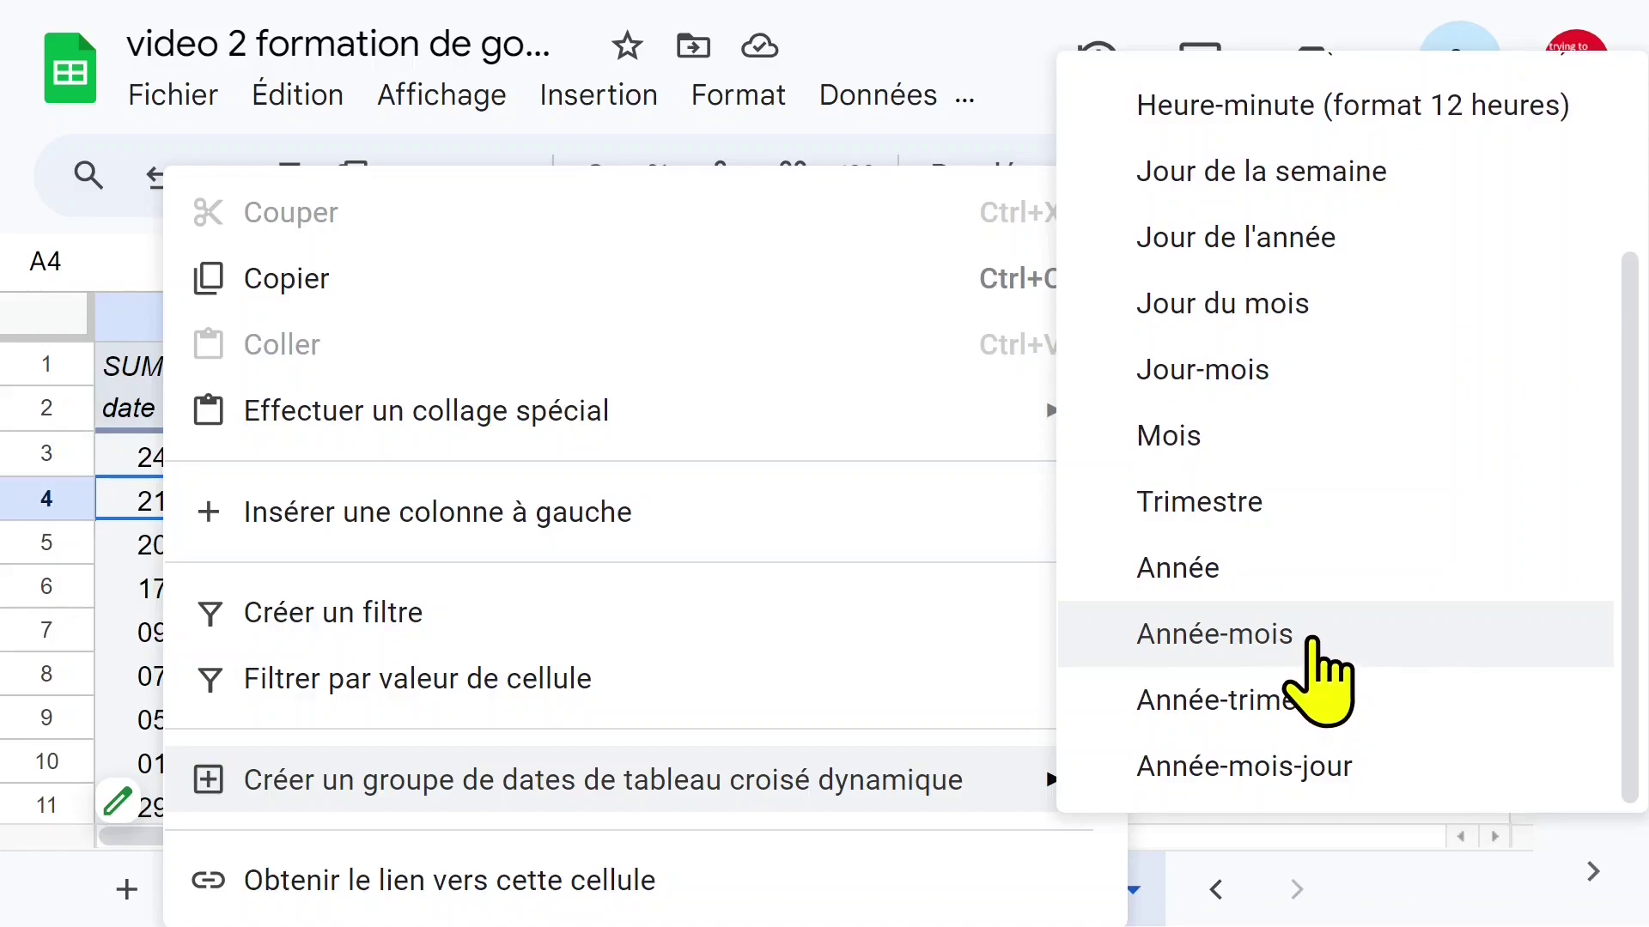
click(1312, 640)
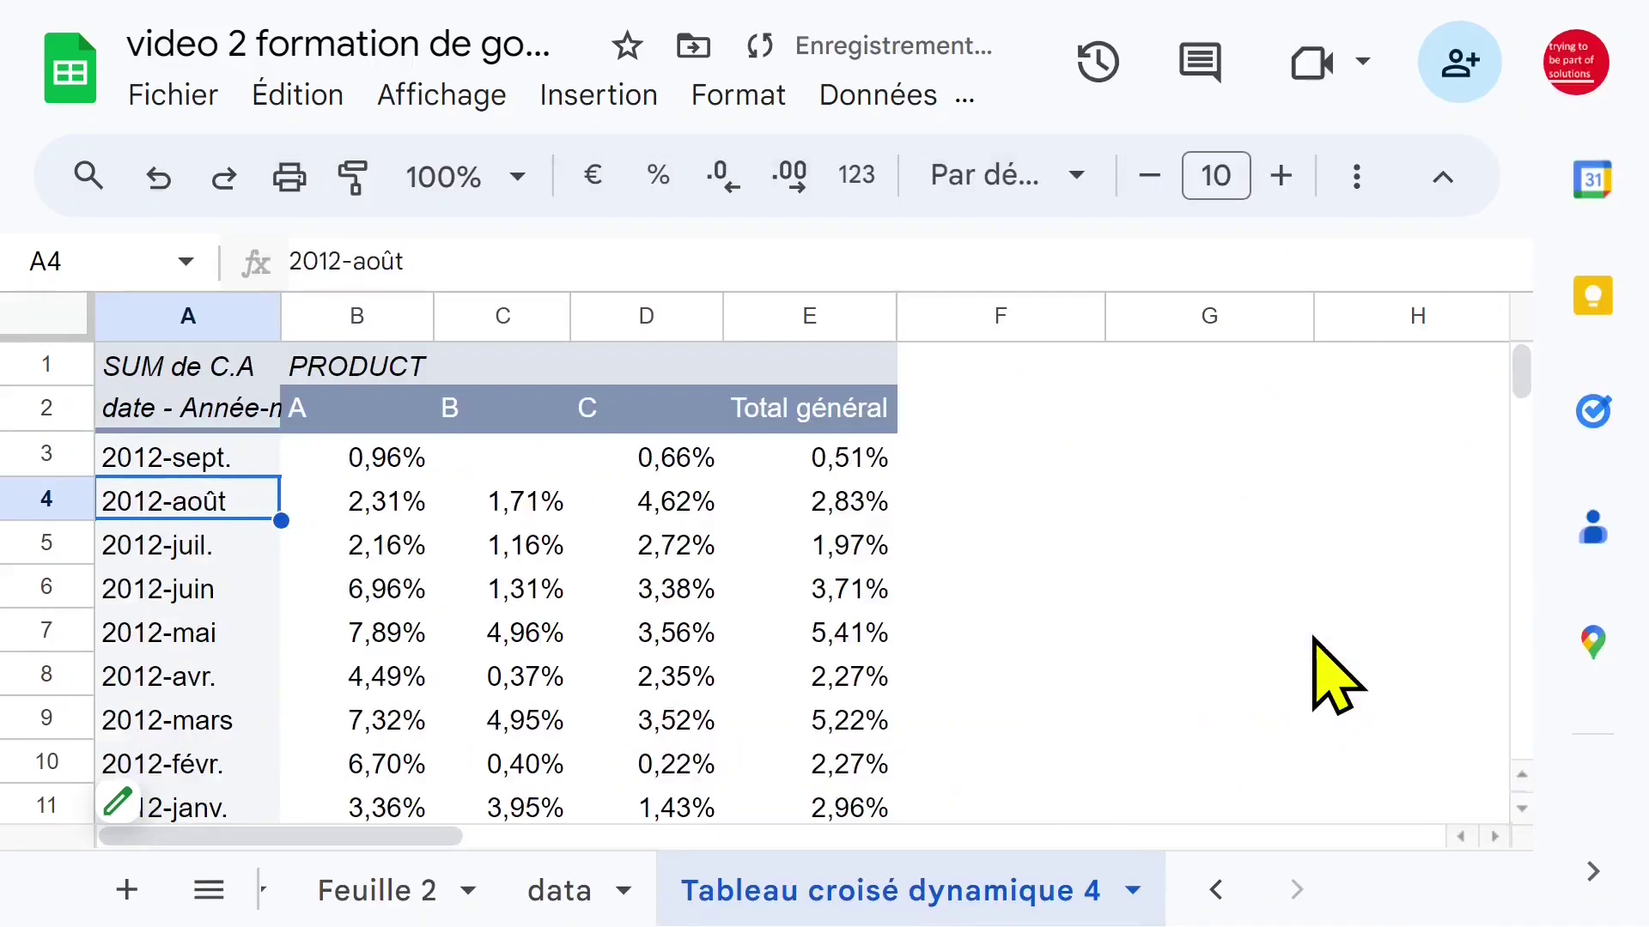
click(240, 584)
click(249, 464)
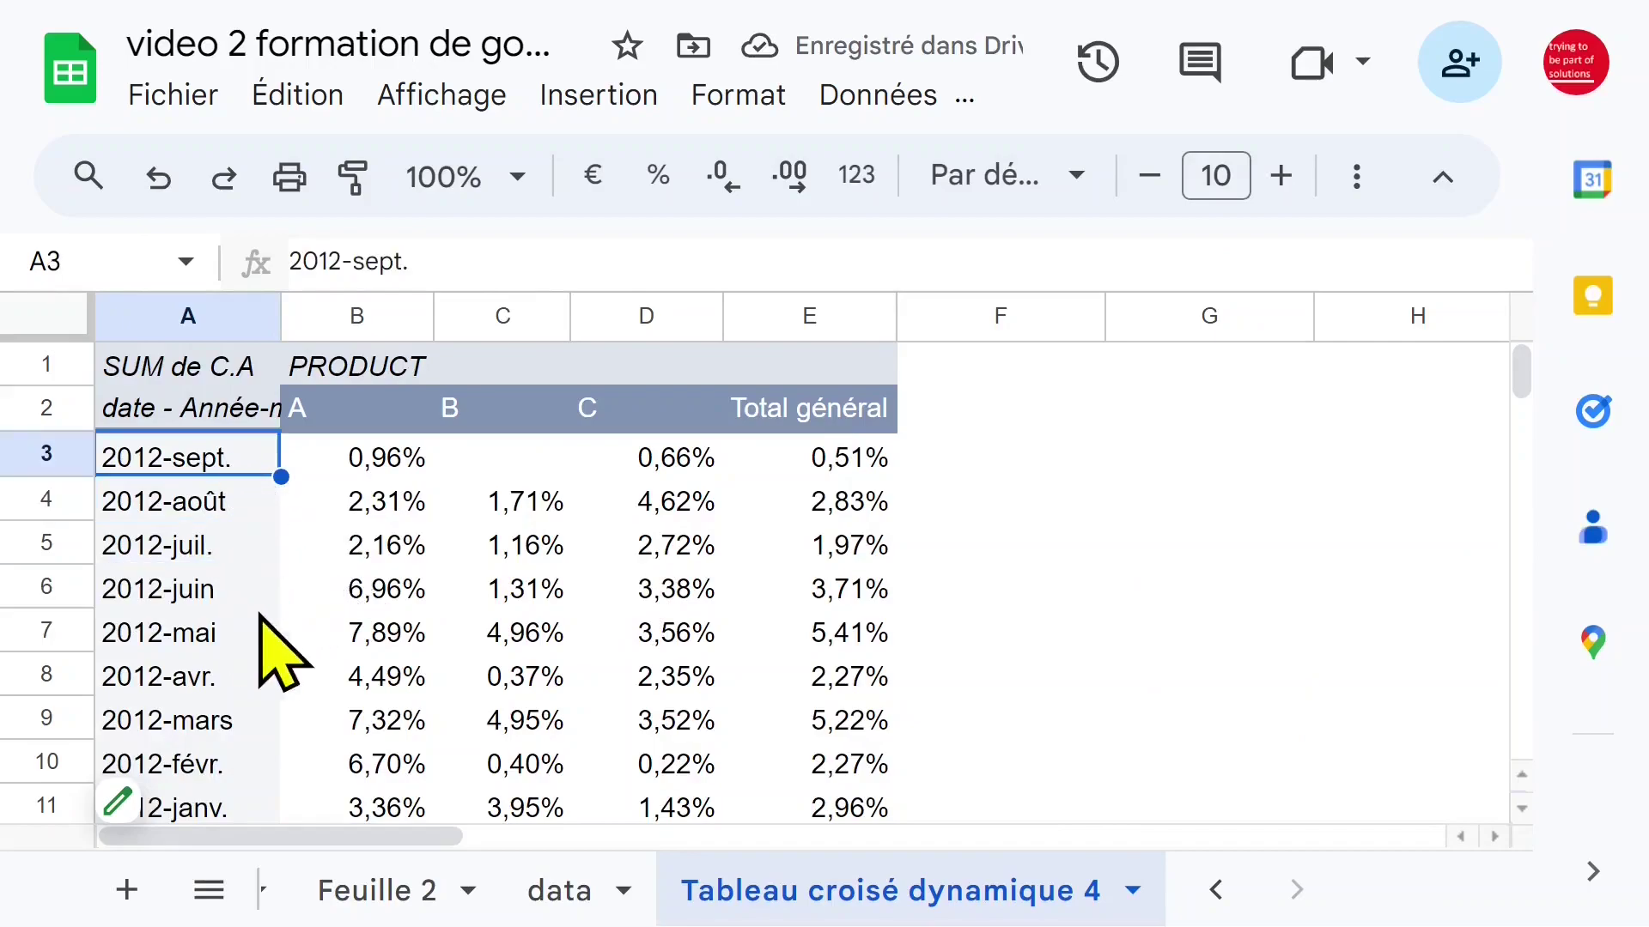
Reopen the pivot table editor and set the order of the date – Année-mois rows to Croissant
click(189, 786)
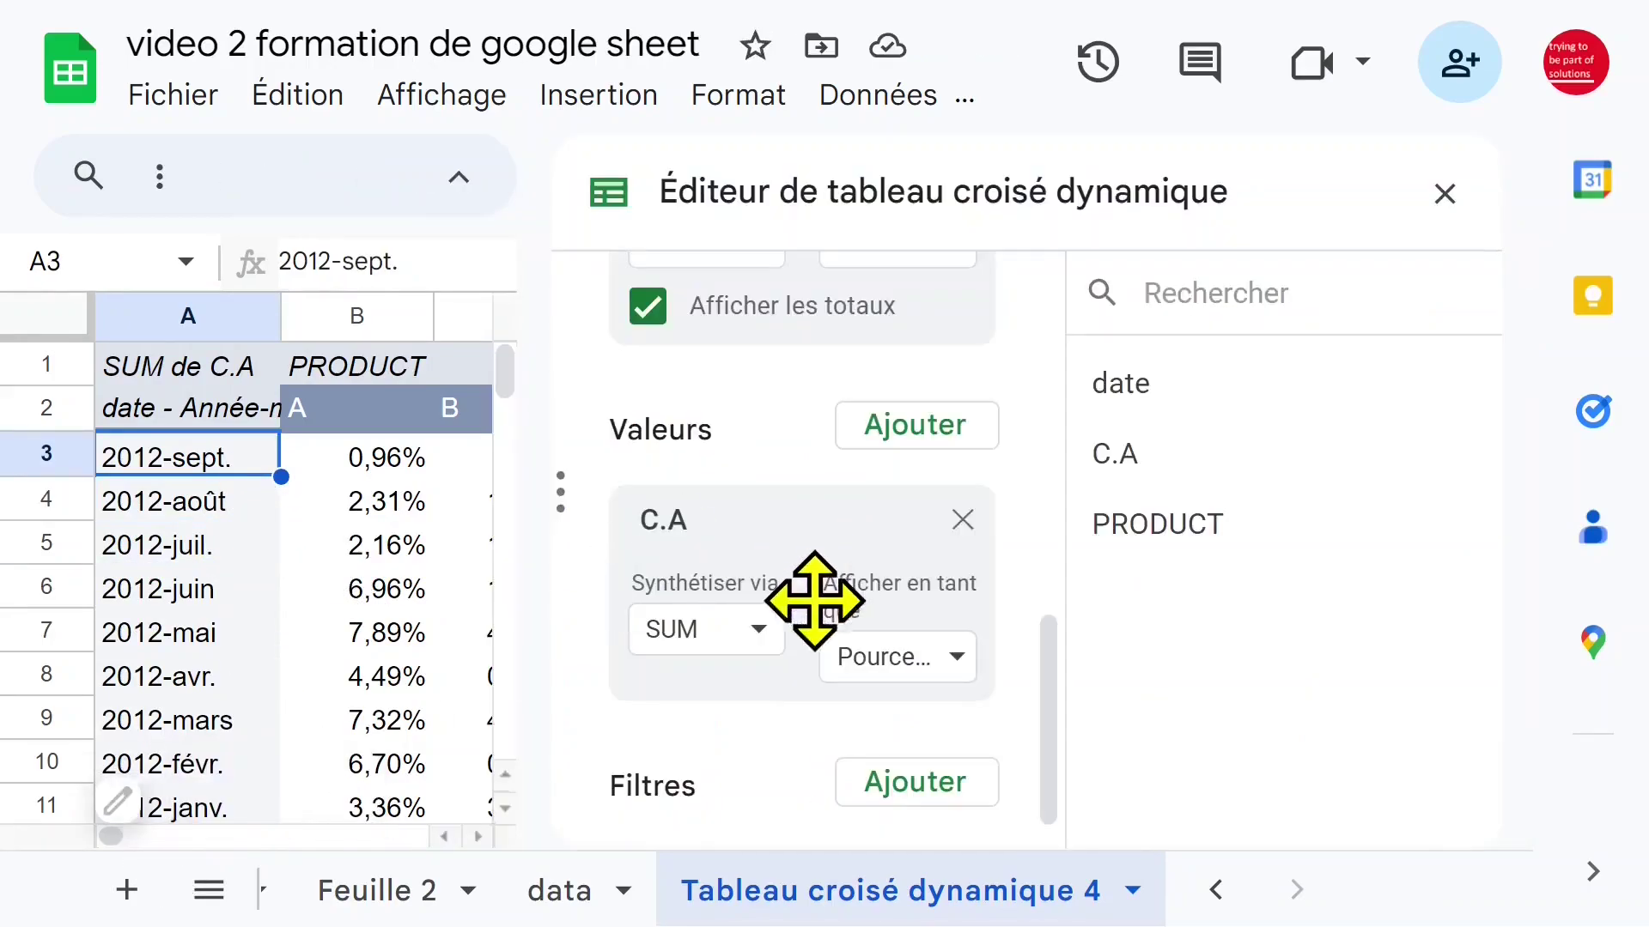
scroll(847, 515, up, 4)
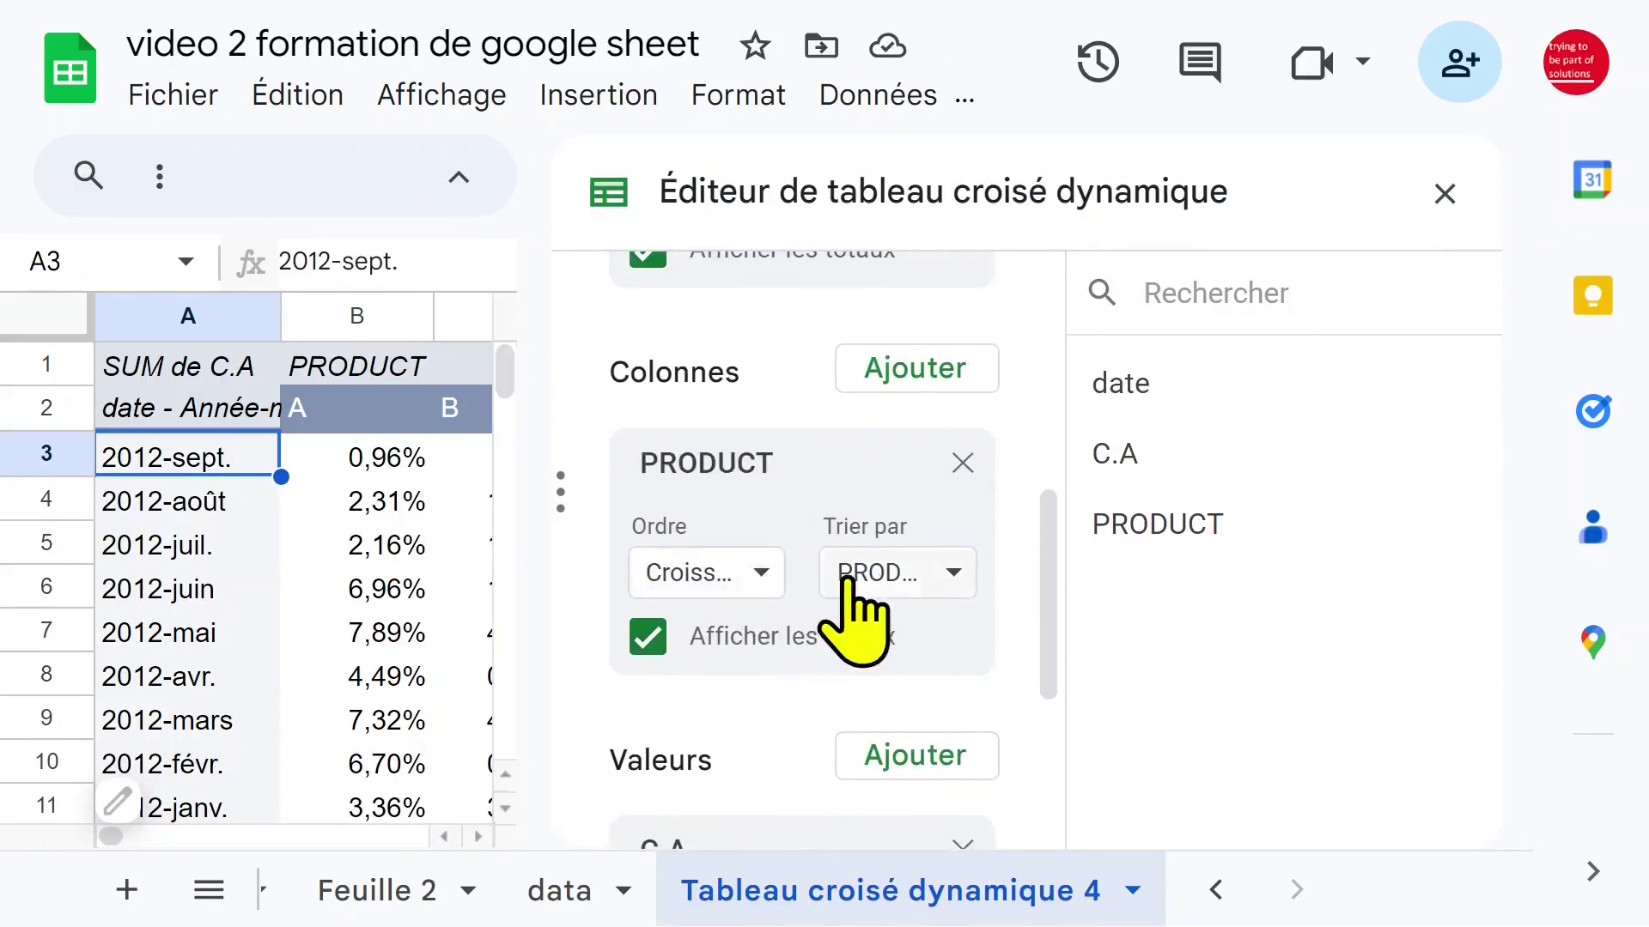
scroll(863, 615, up, 6)
scroll(862, 615, up, 1)
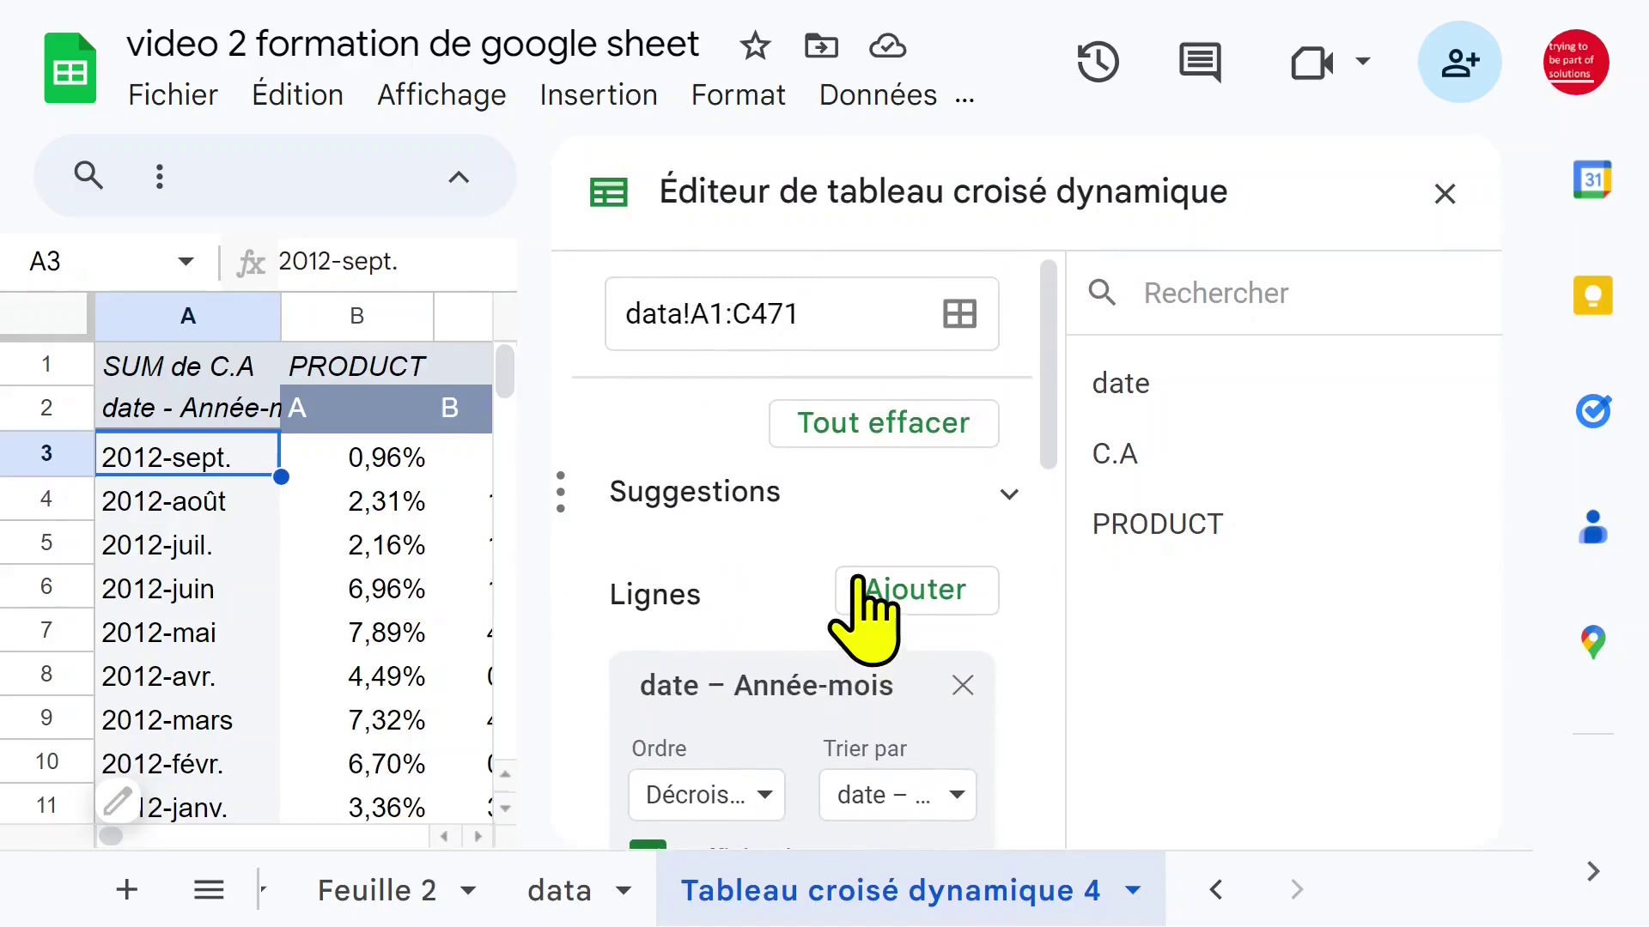
scroll(860, 584, down, 2)
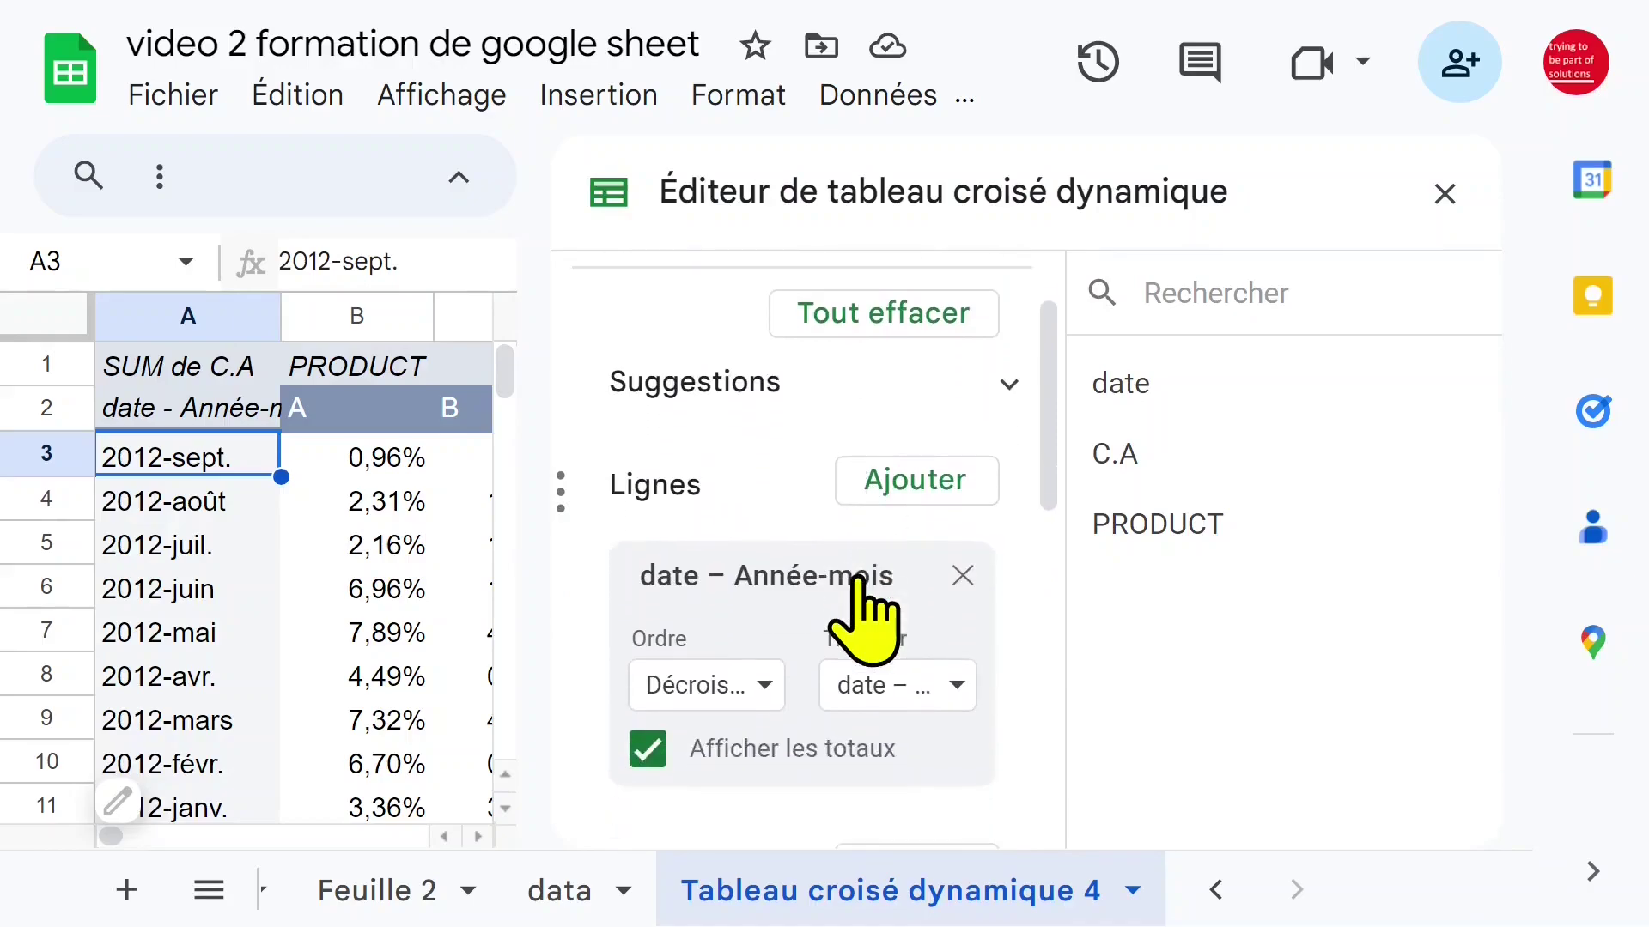
click(763, 687)
click(756, 756)
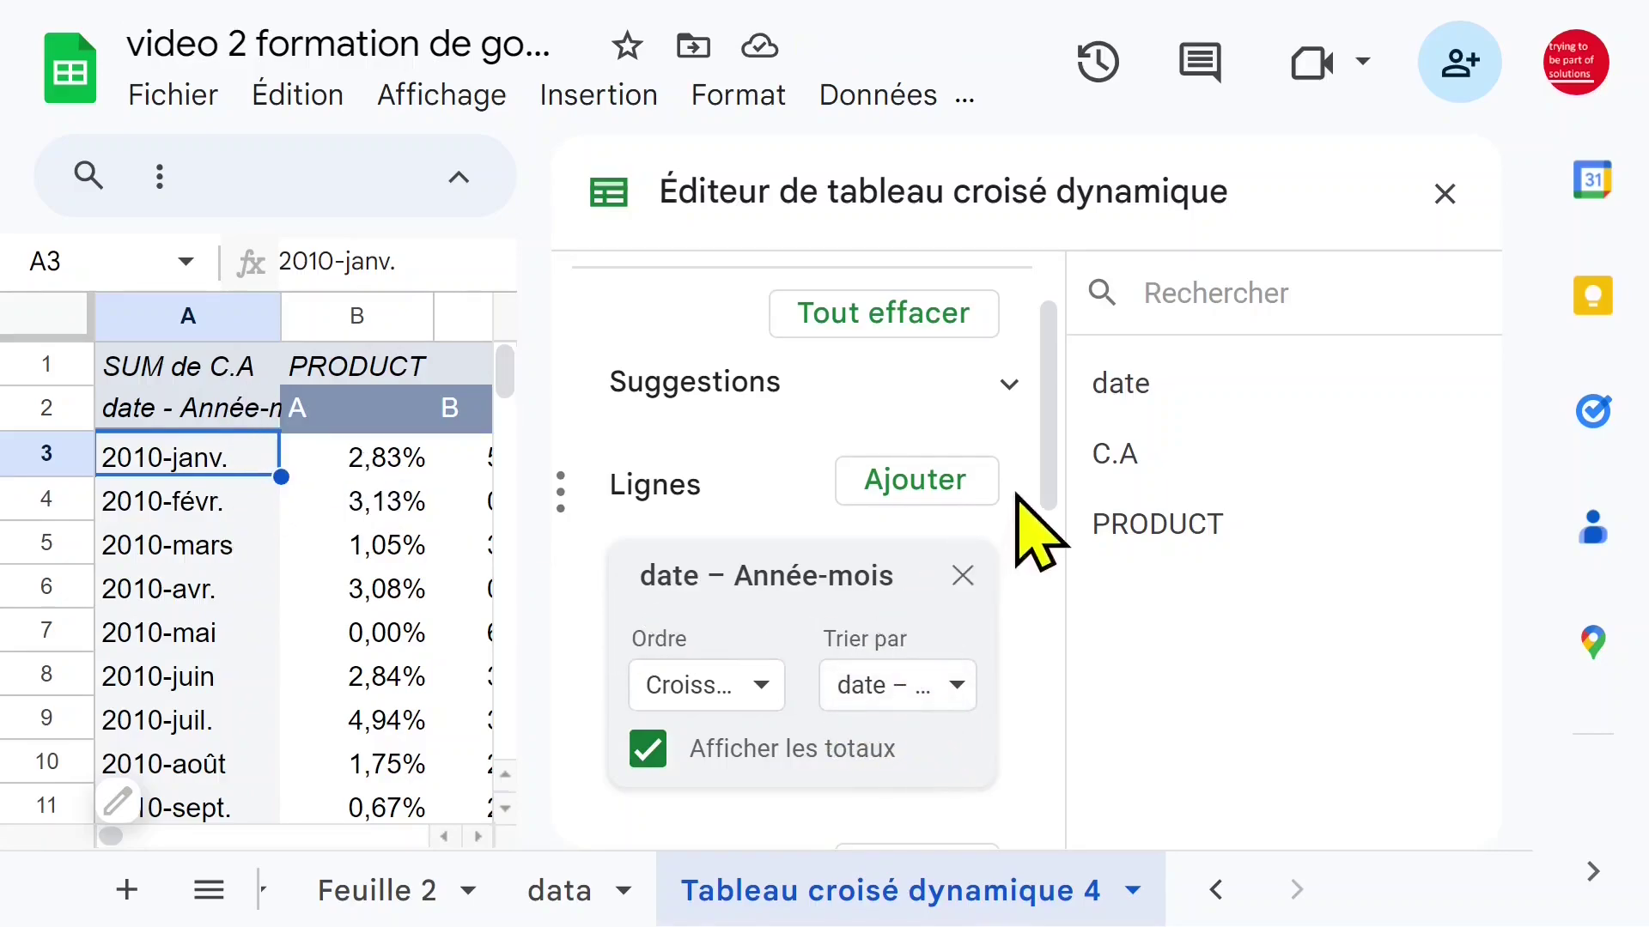
Display the C.A values as Par défaut again and close the pivot table editor
drag(1046, 421, 1056, 679)
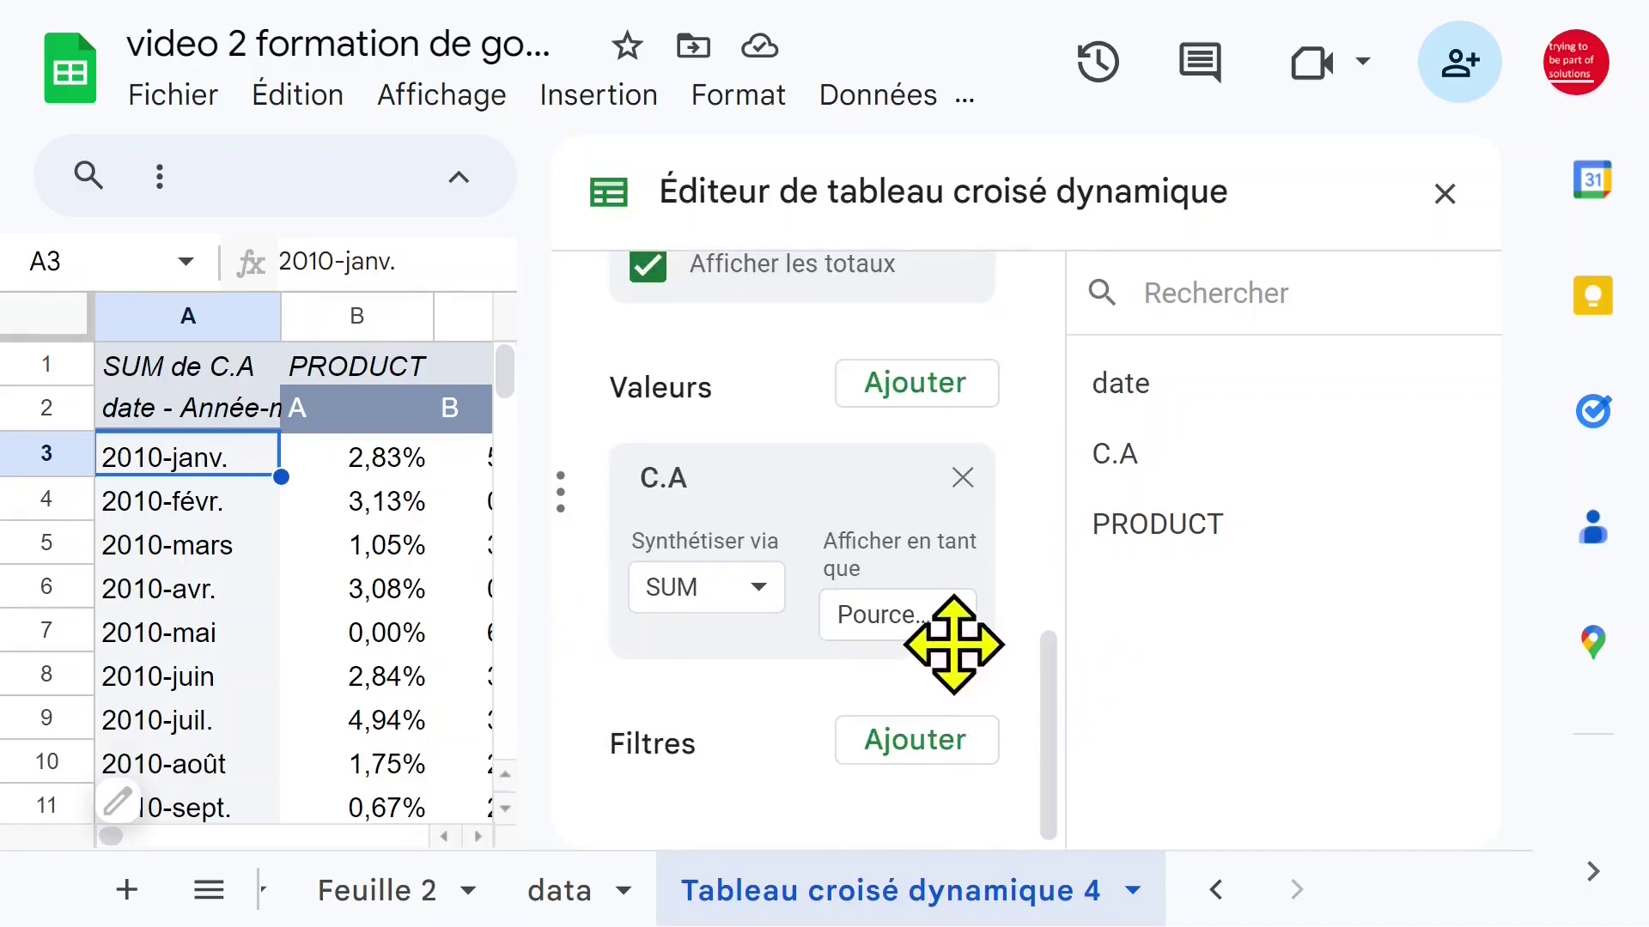
click(934, 622)
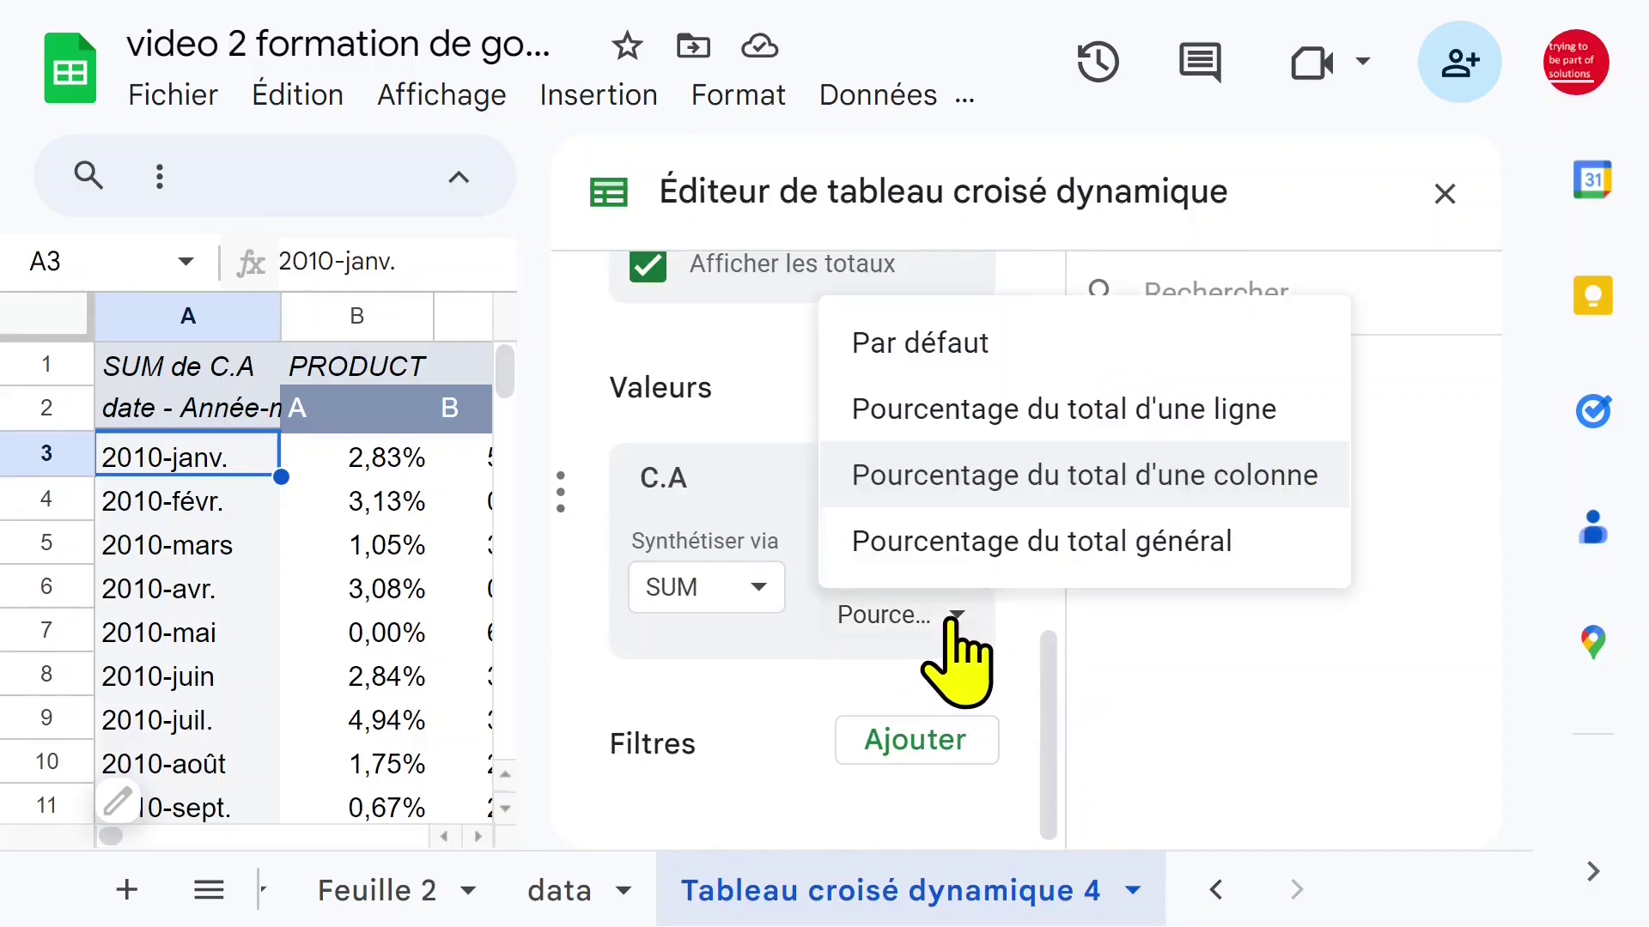
click(942, 352)
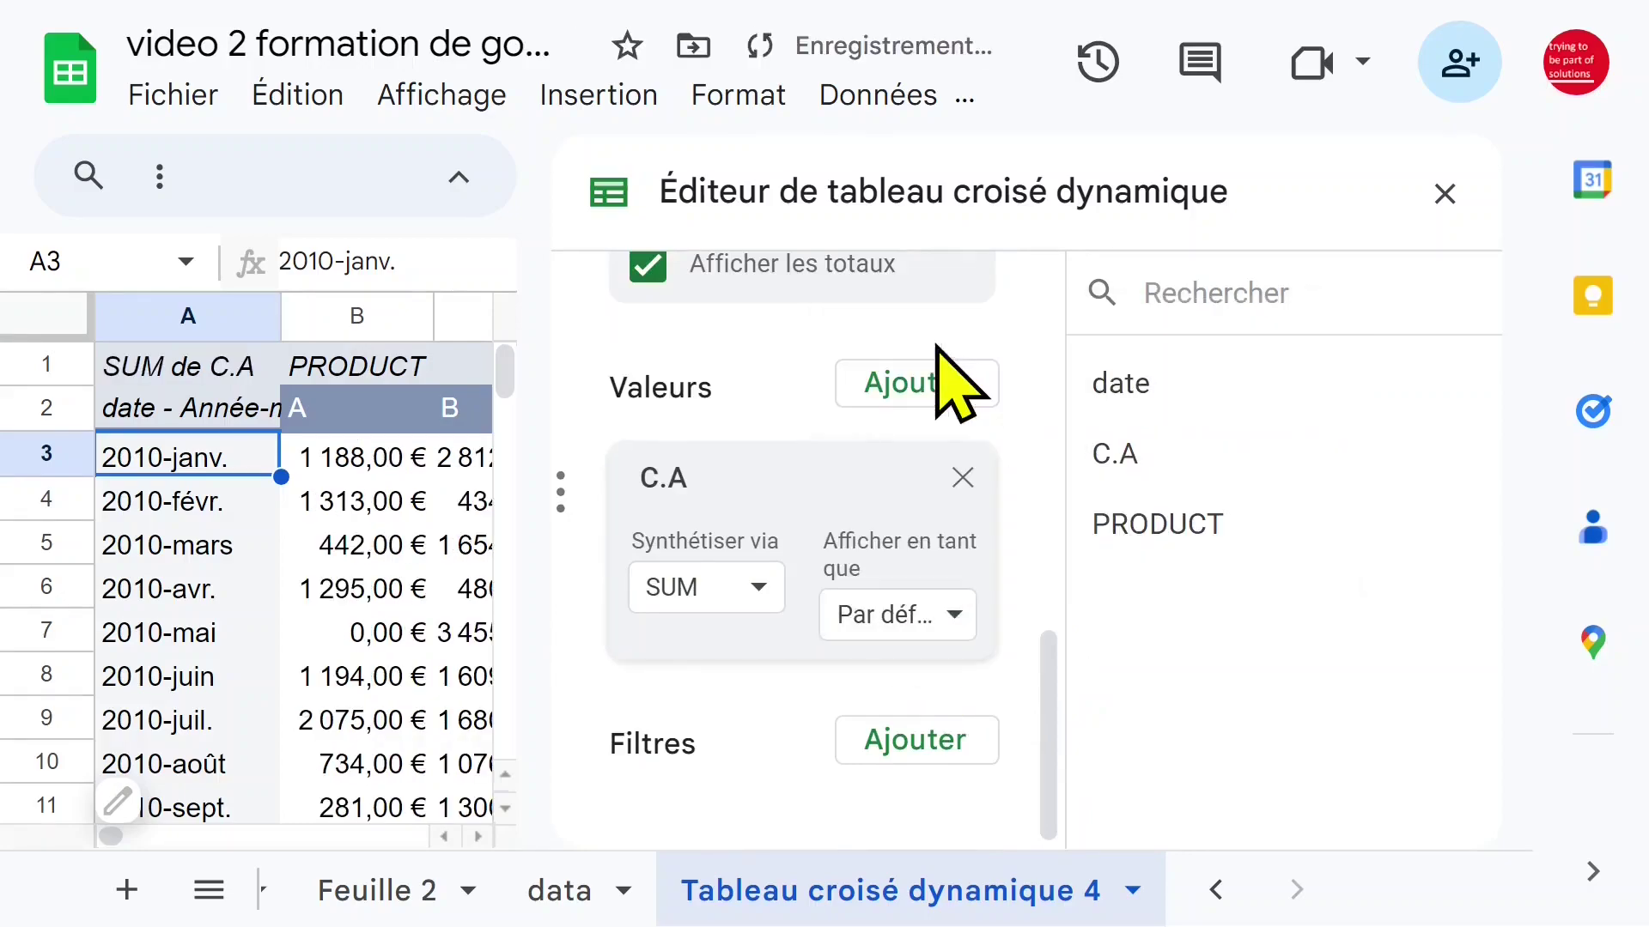
click(1445, 196)
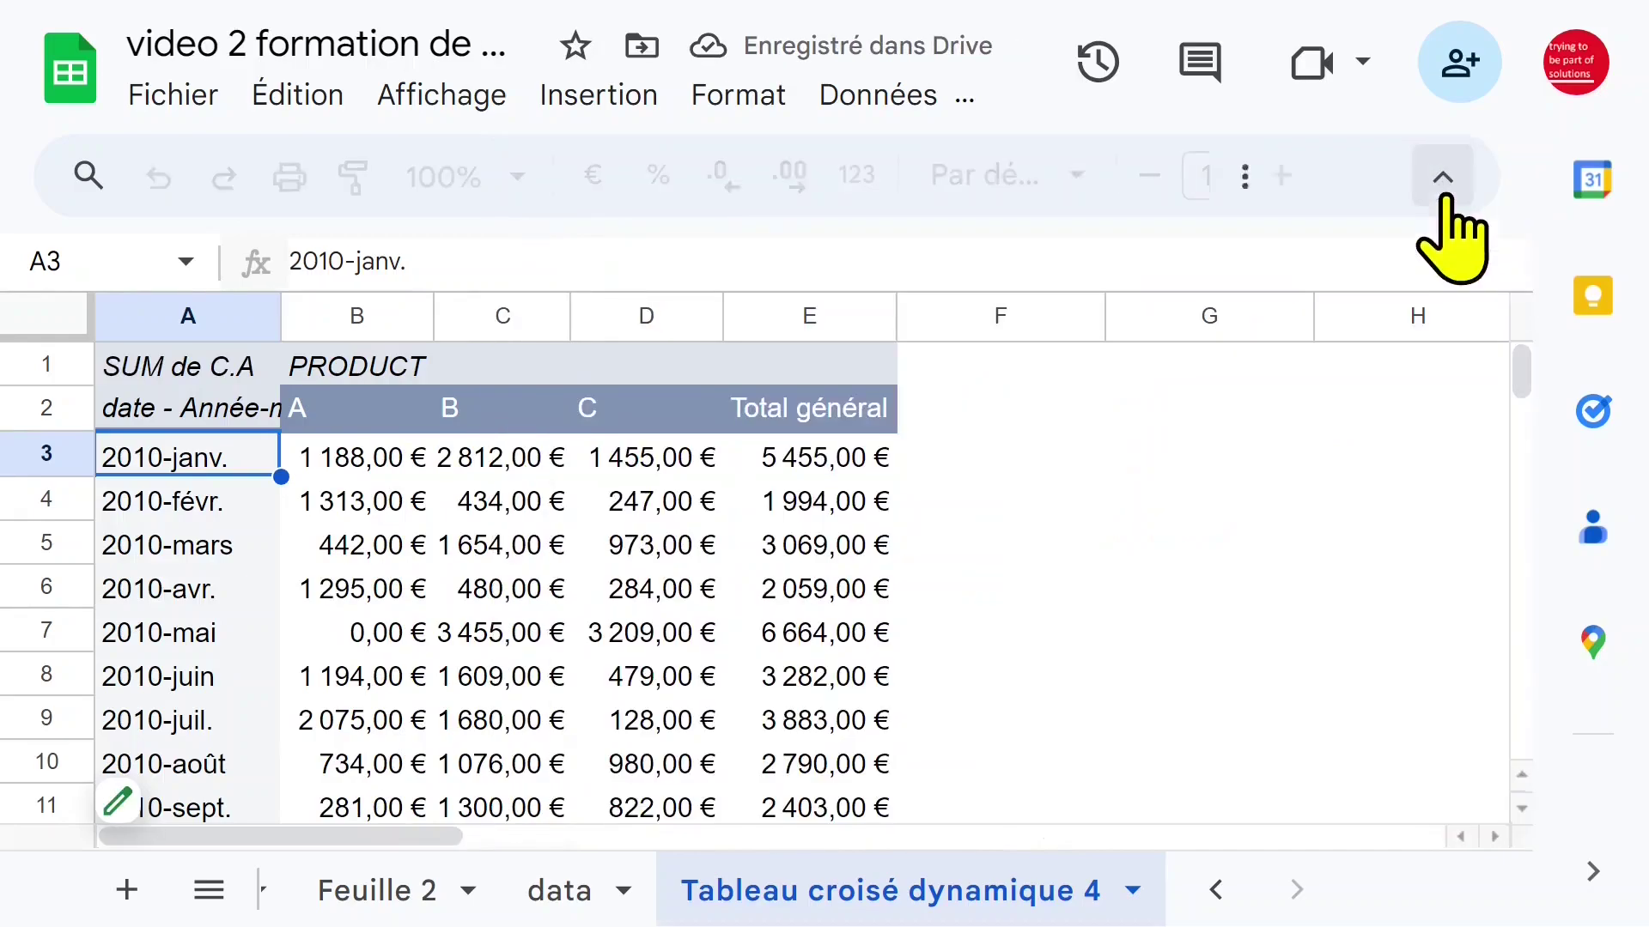
Apply all borders to the pivot table range A2:E36, from the product header row through the Total général row, and return to its top
click(691, 490)
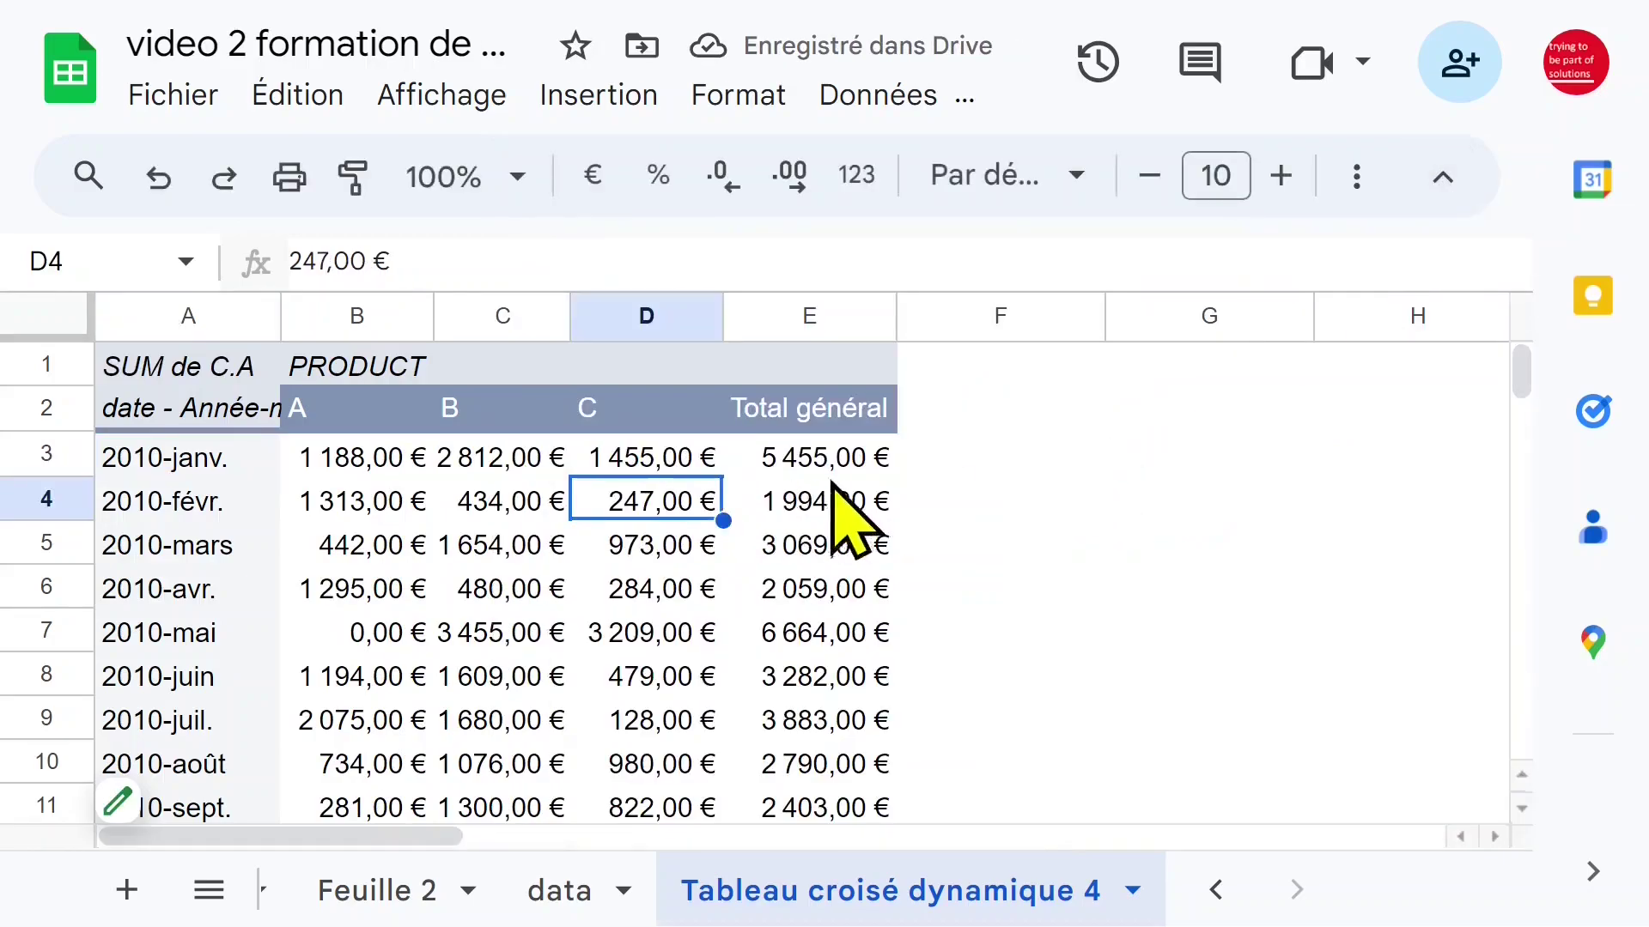
click(823, 468)
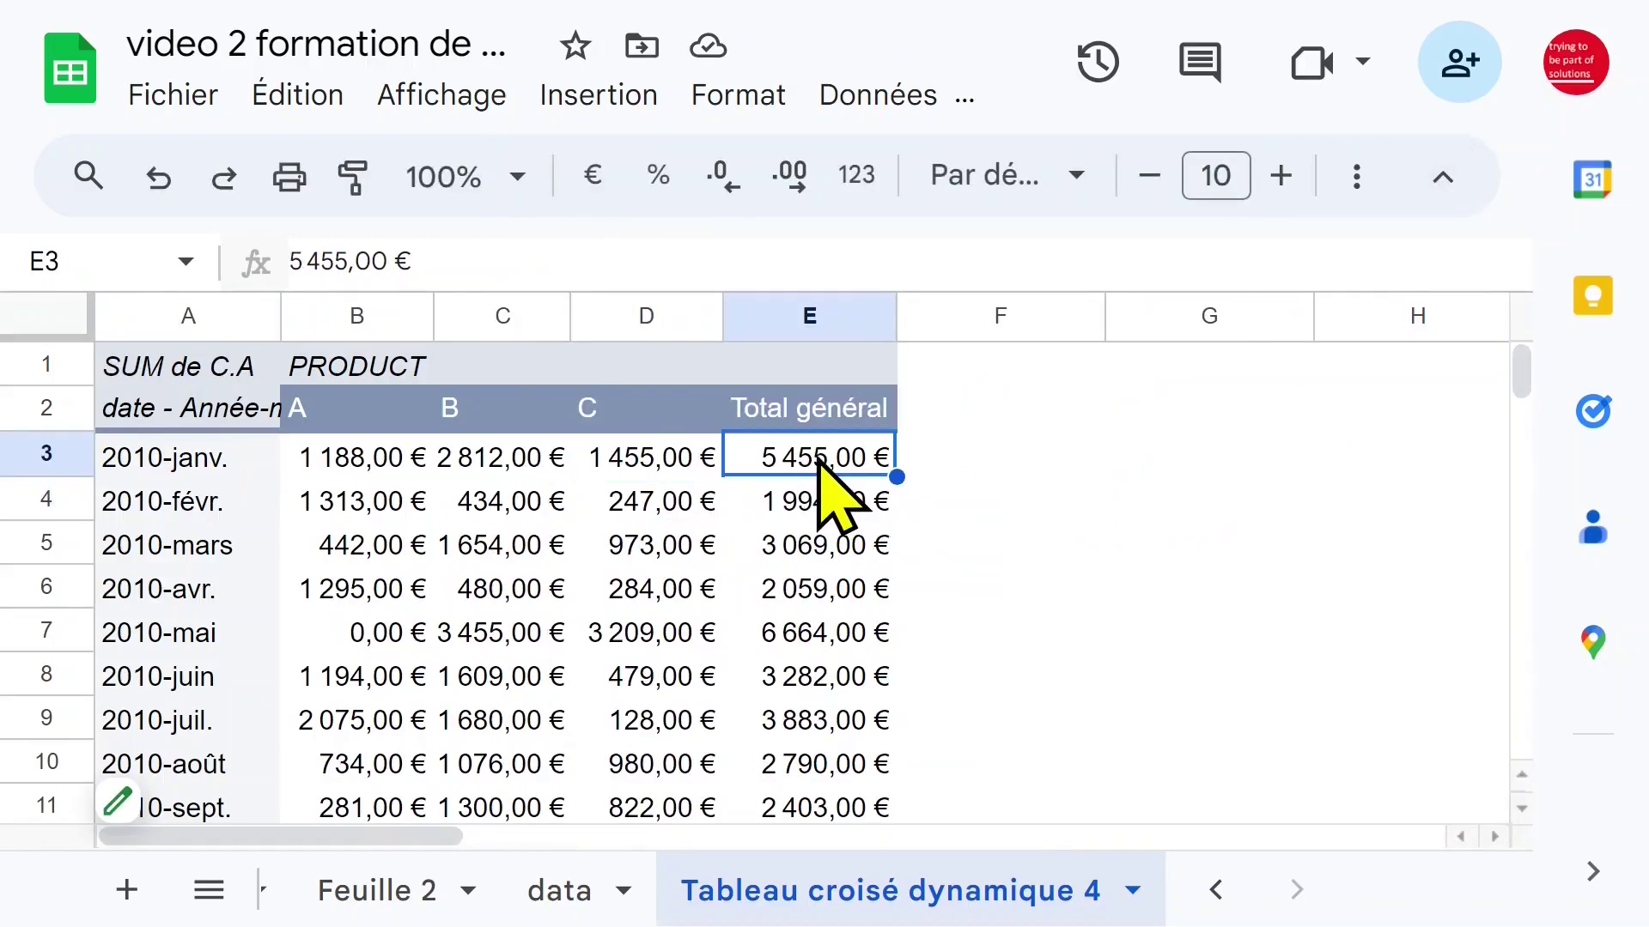
click(814, 413)
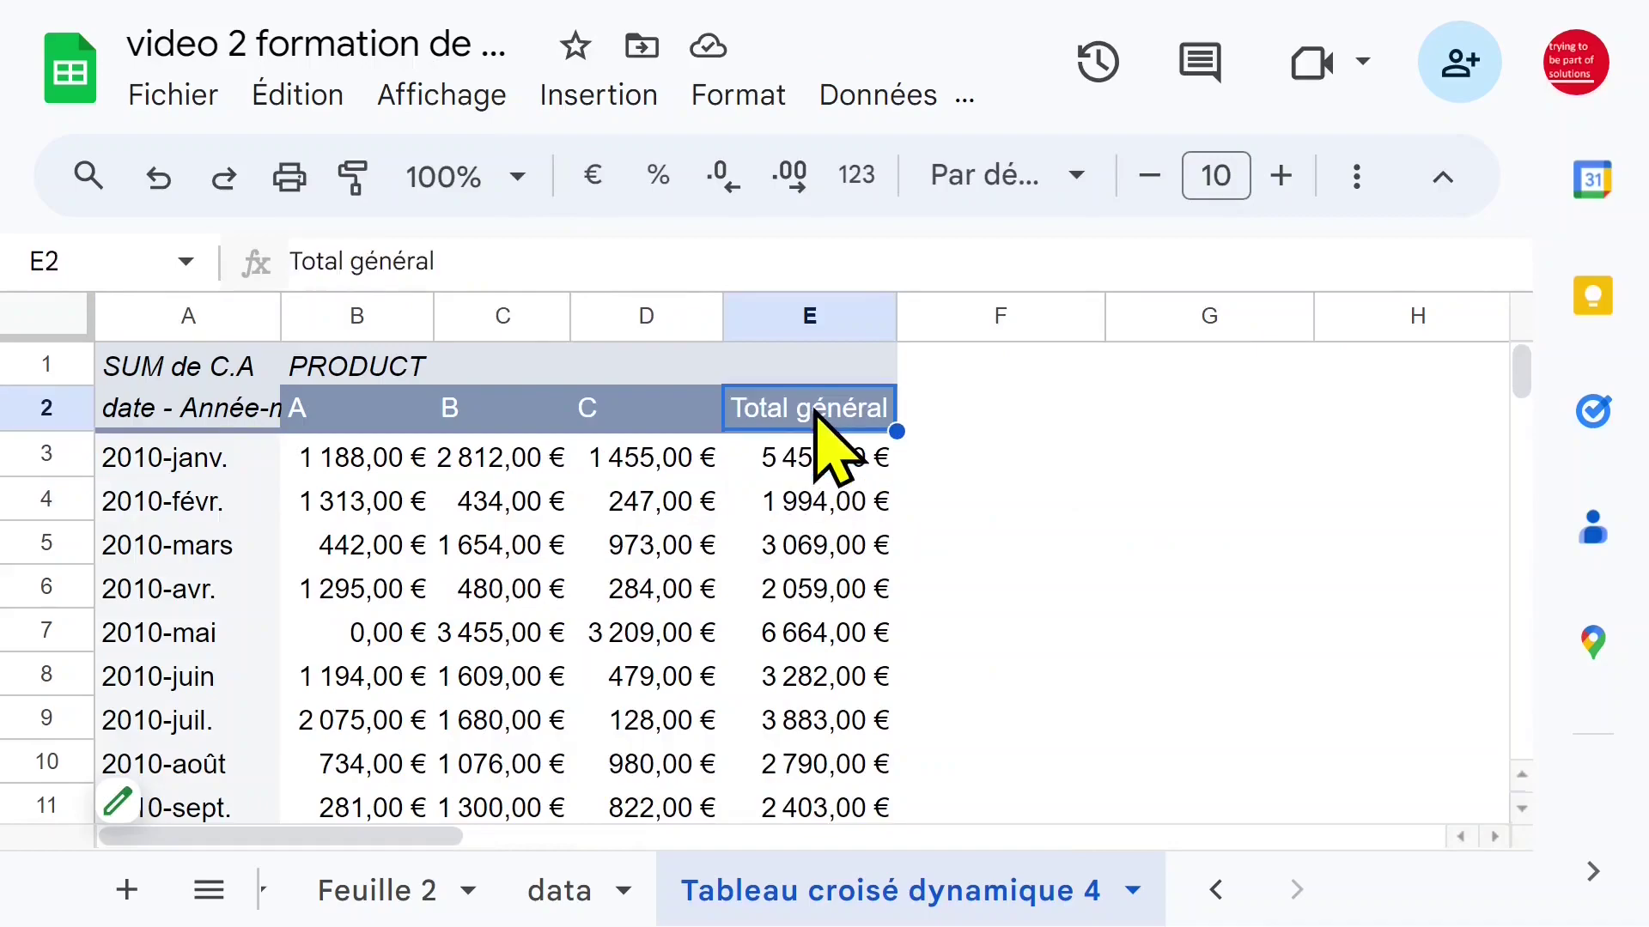
key(ctrl+shift+Left)
key(ctrl+shift+Down)
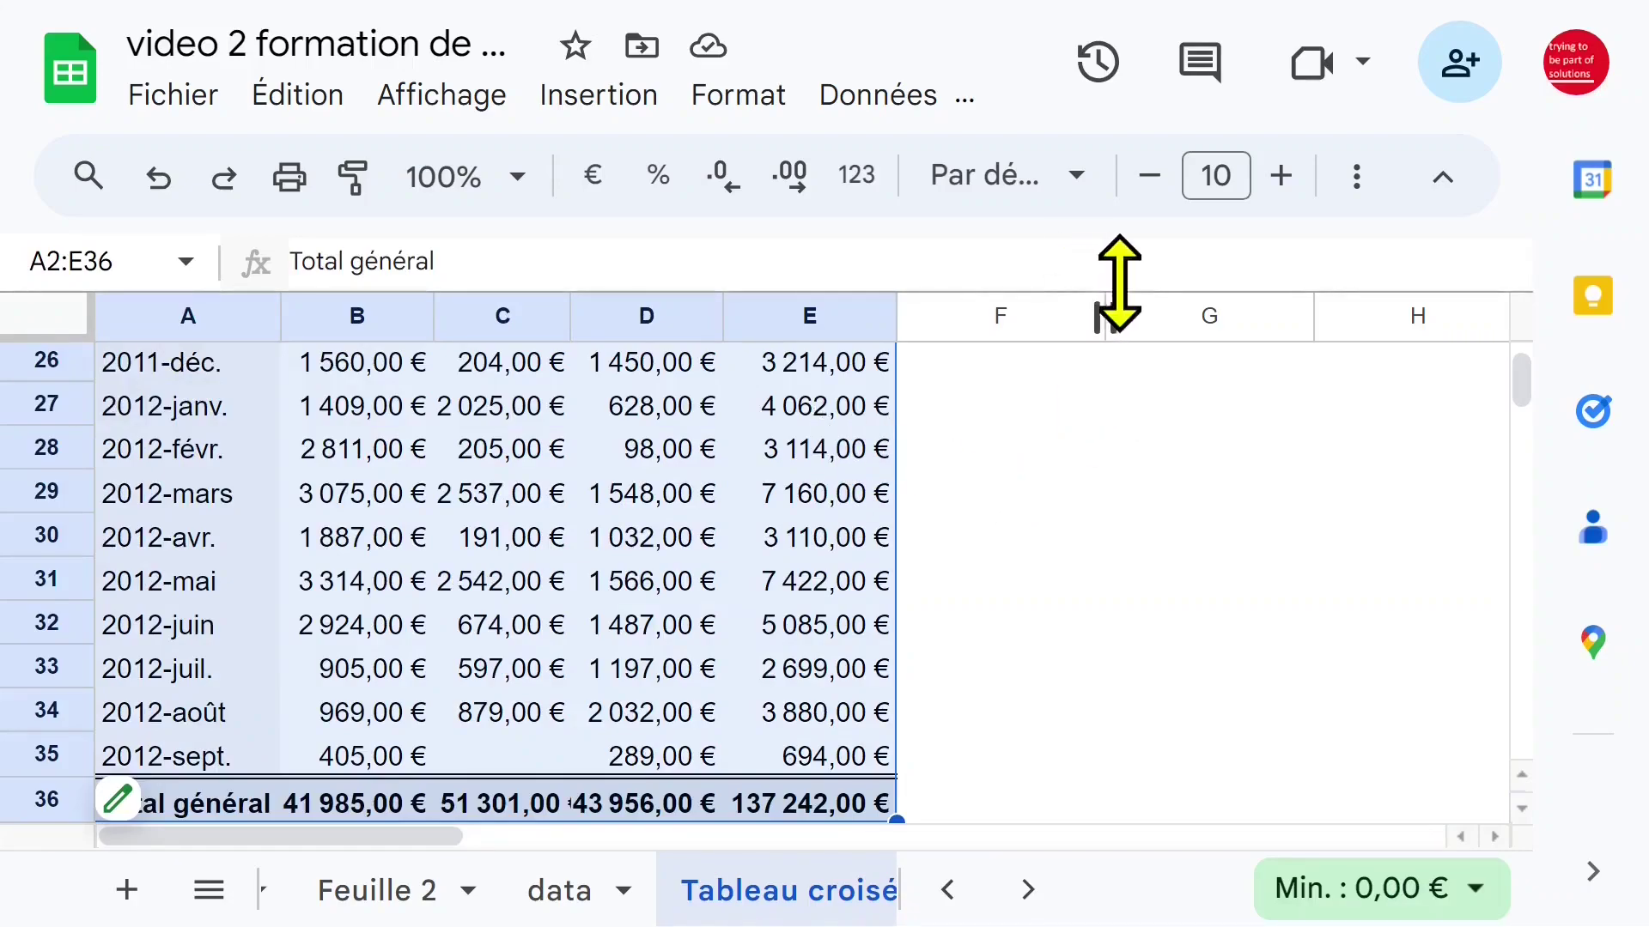
click(1358, 180)
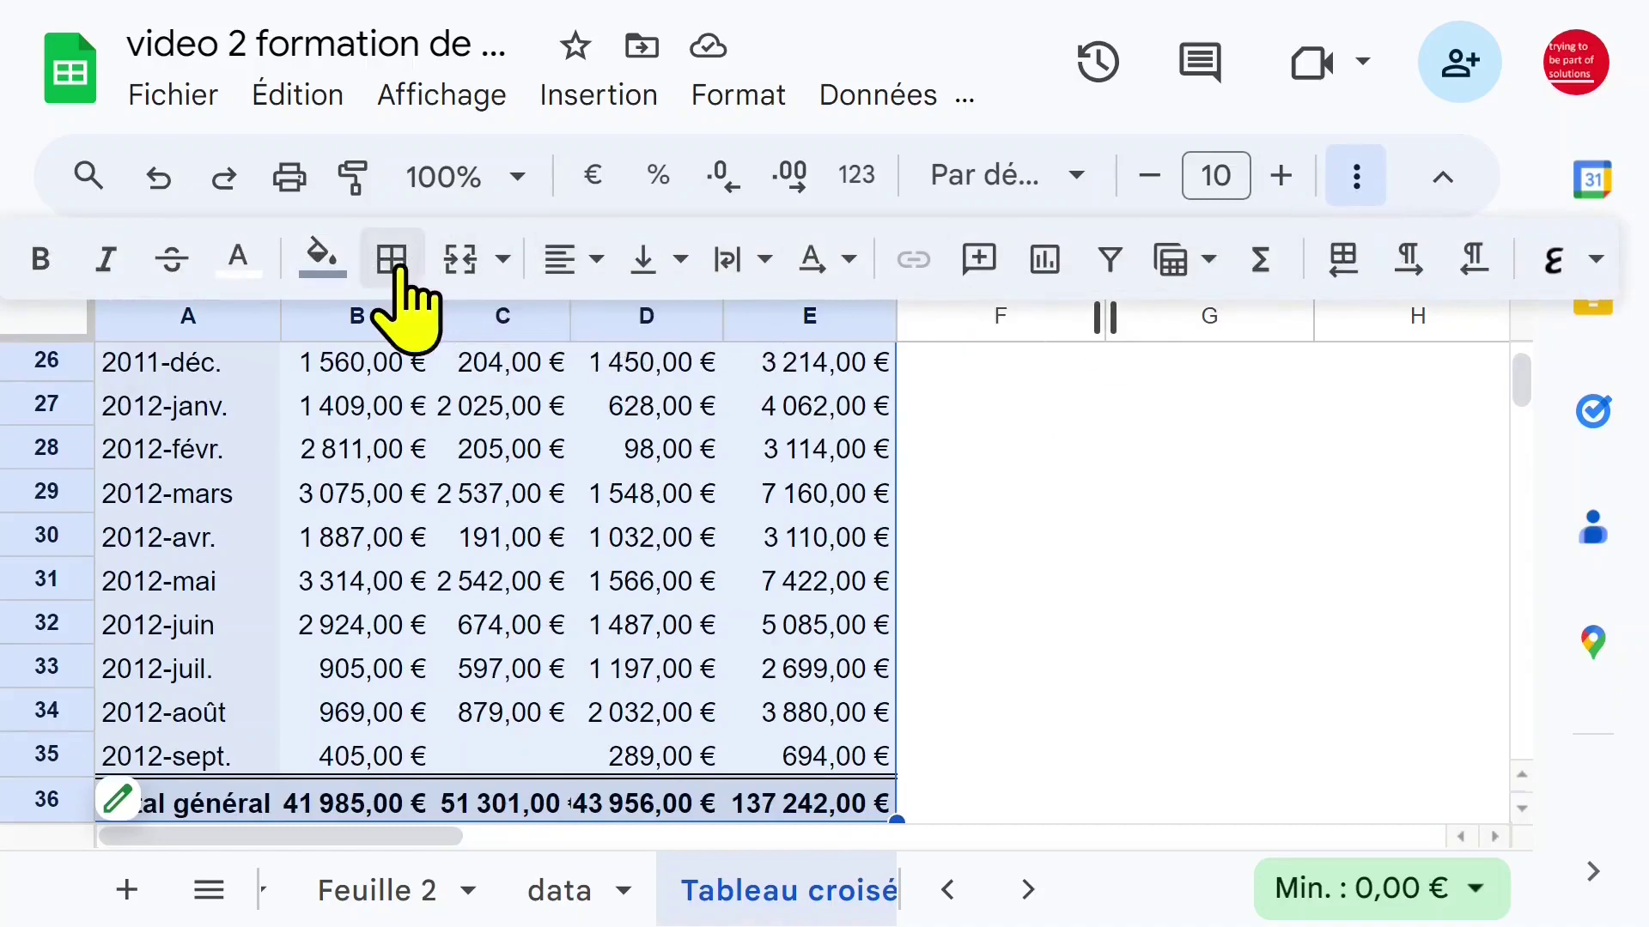
click(398, 271)
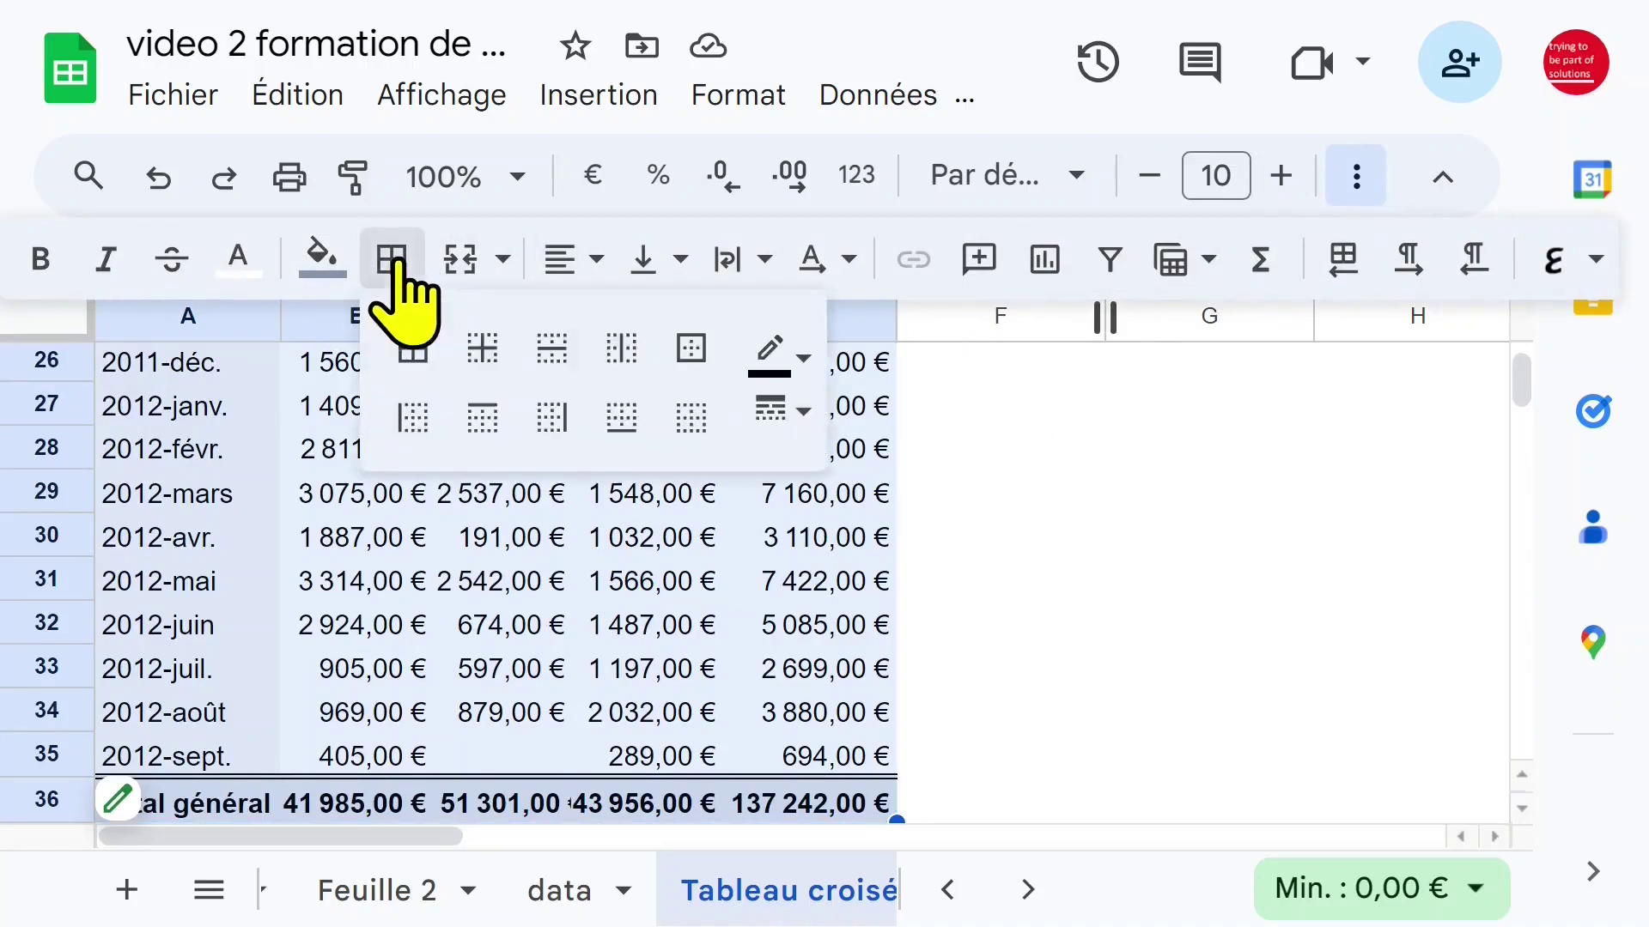
click(413, 348)
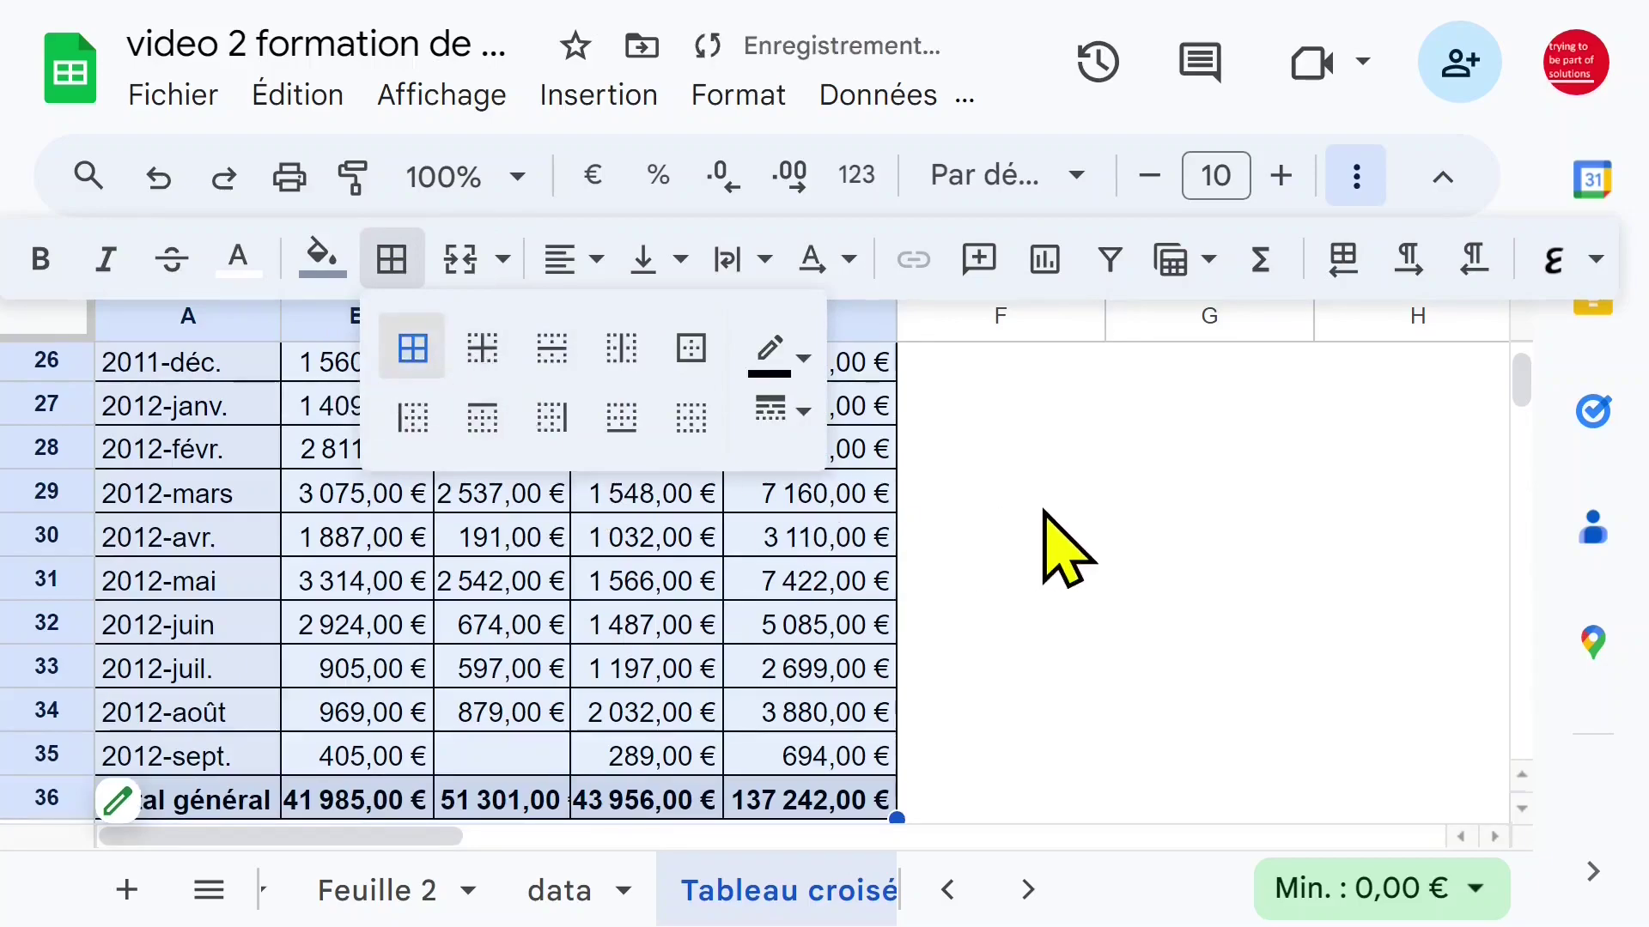
click(1043, 509)
click(880, 505)
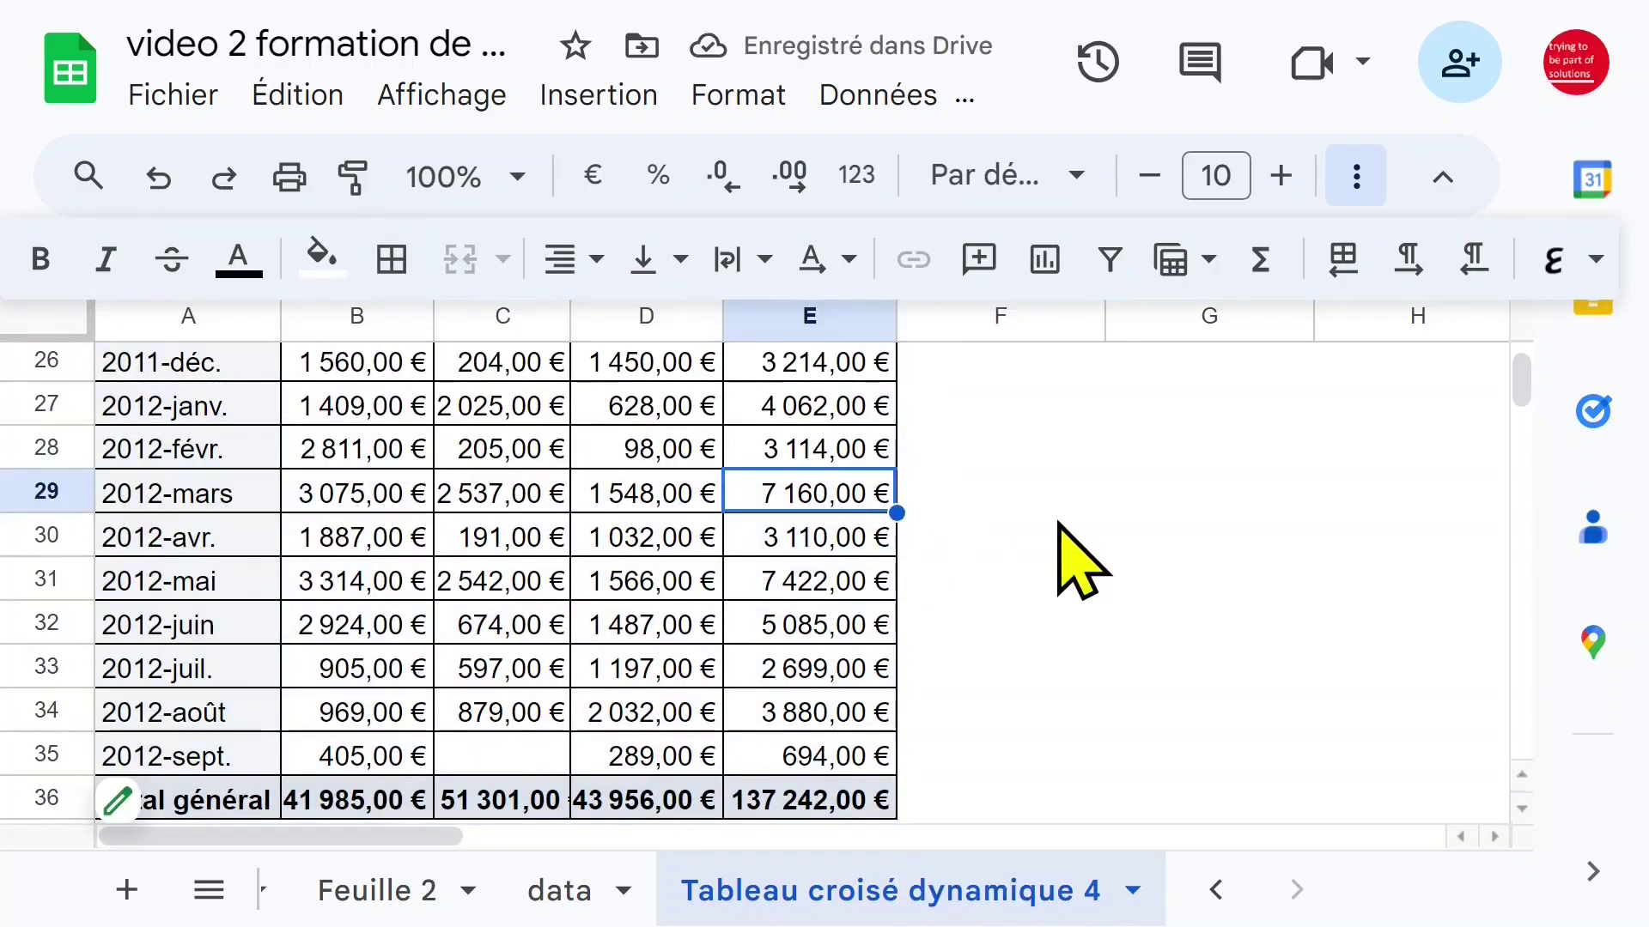
key(ctrl+Up)
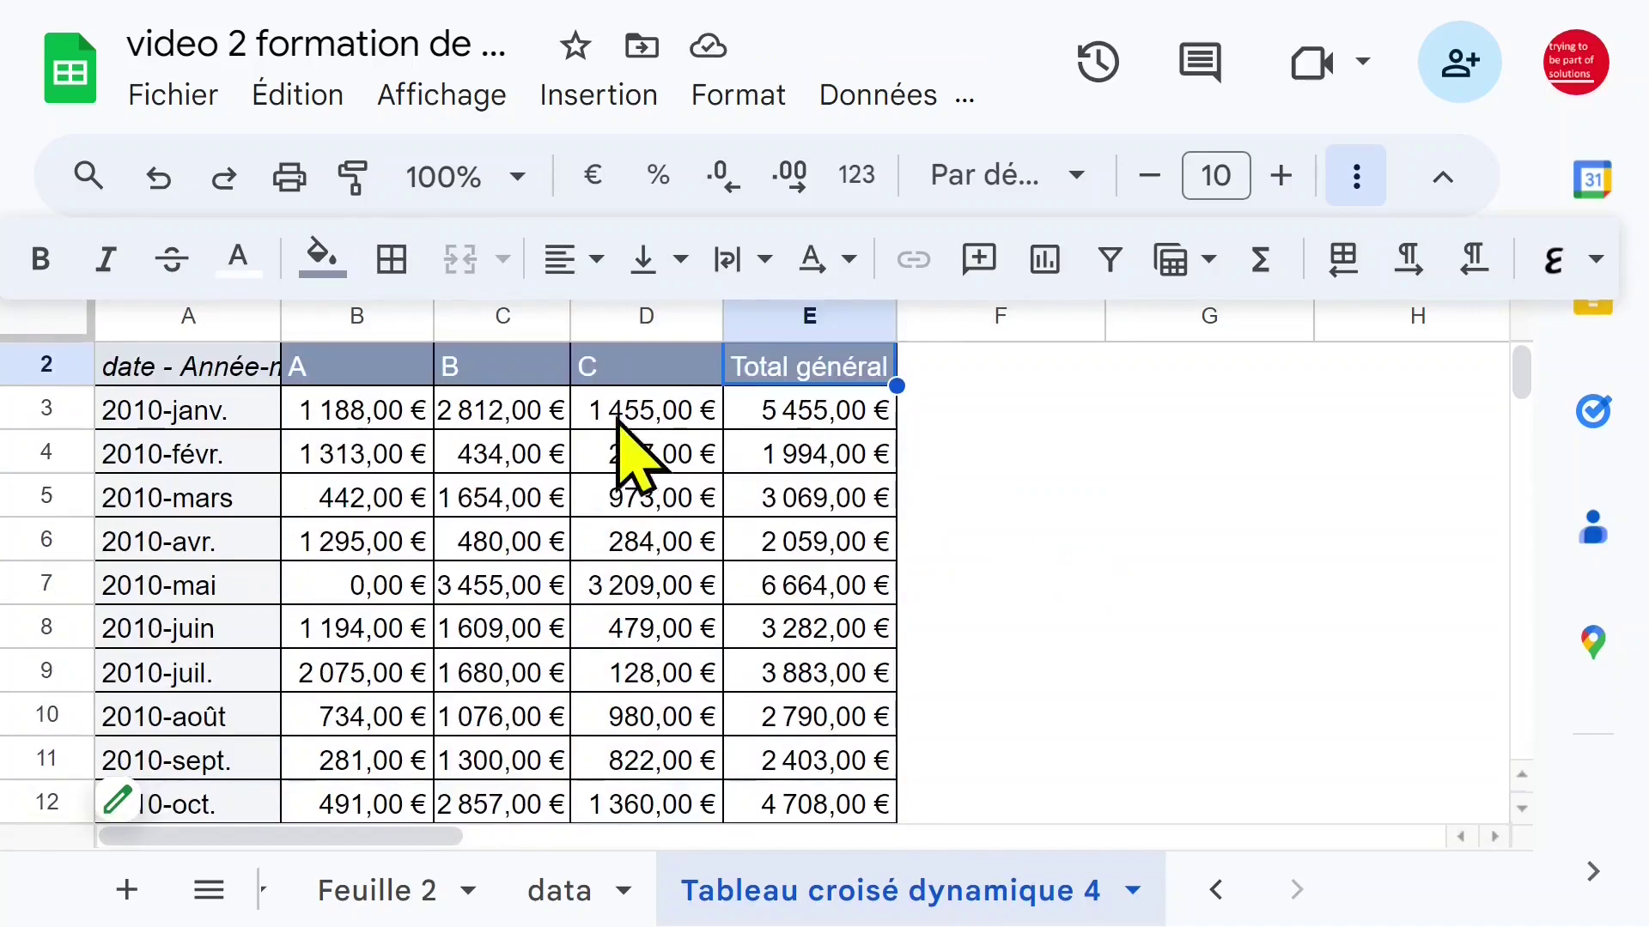
click(522, 414)
click(316, 409)
click(203, 422)
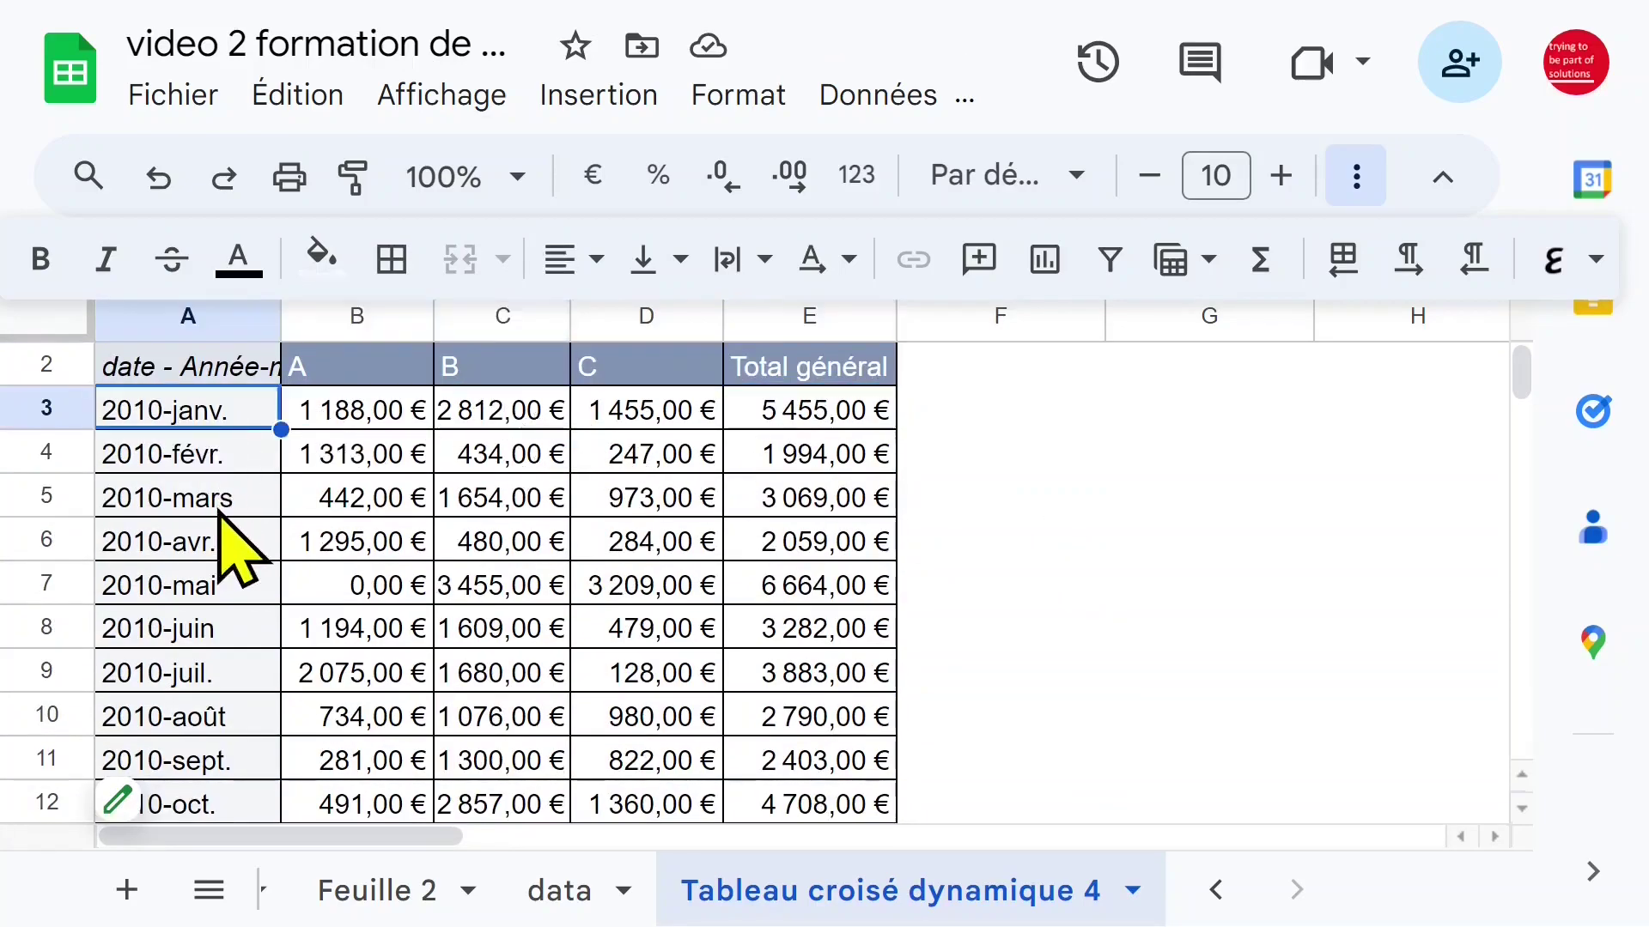
click(225, 503)
click(261, 545)
click(218, 446)
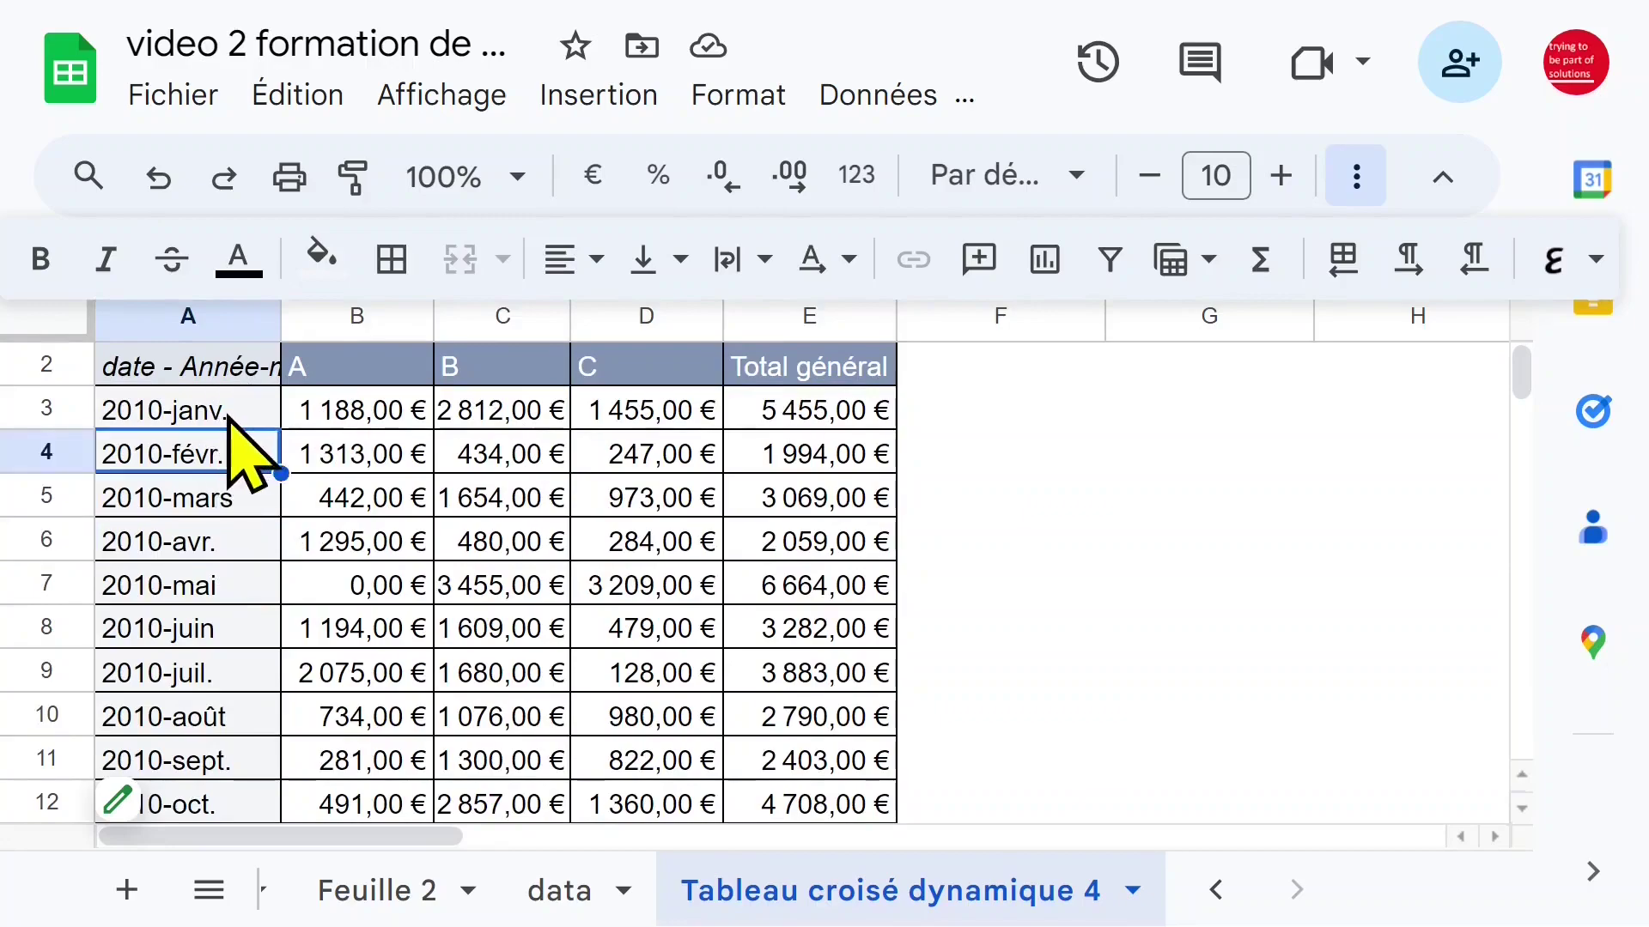
Create a filter on the pivot table and view the sorting and filtering options of its first column
right_click(225, 412)
mouse_move(225, 410)
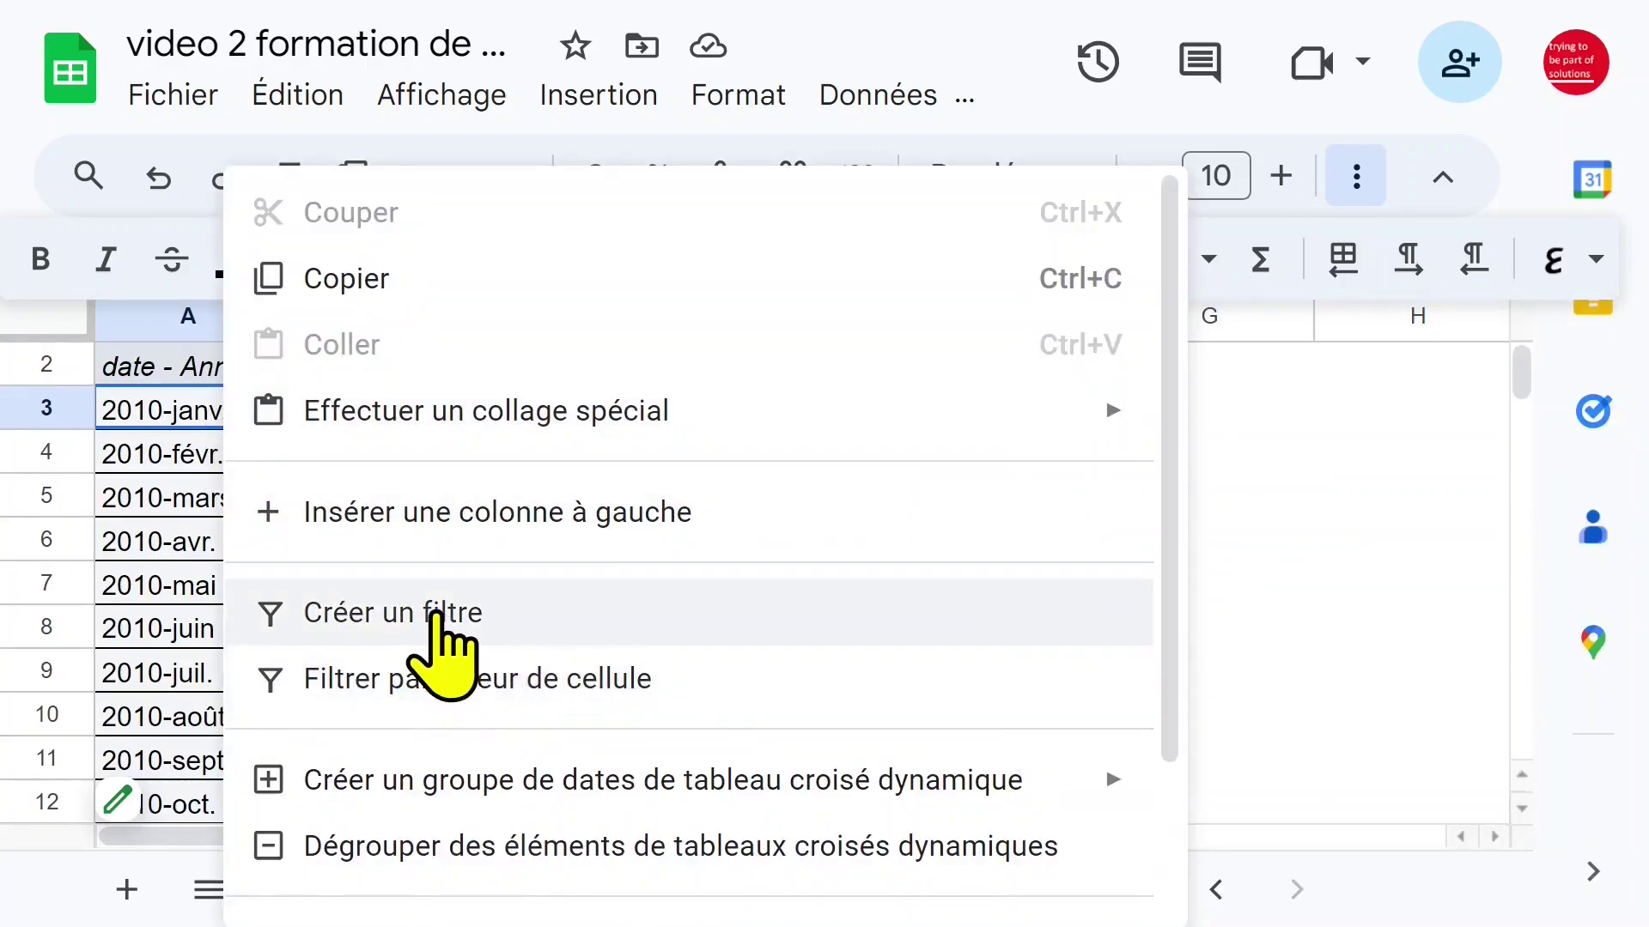
click(434, 617)
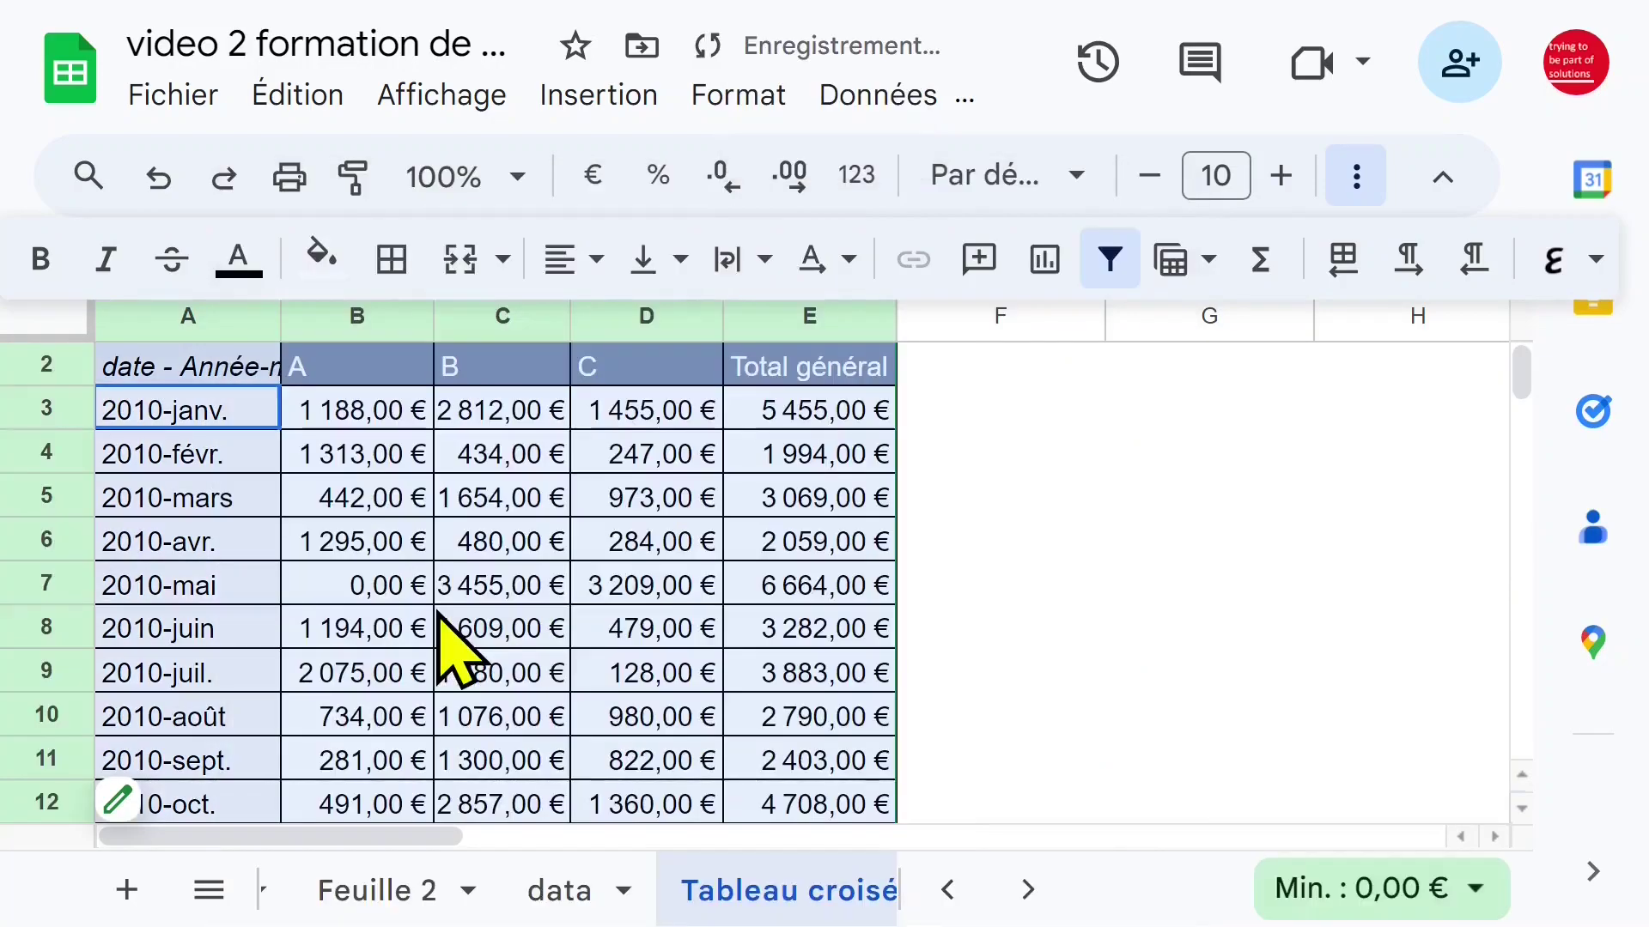
click(259, 364)
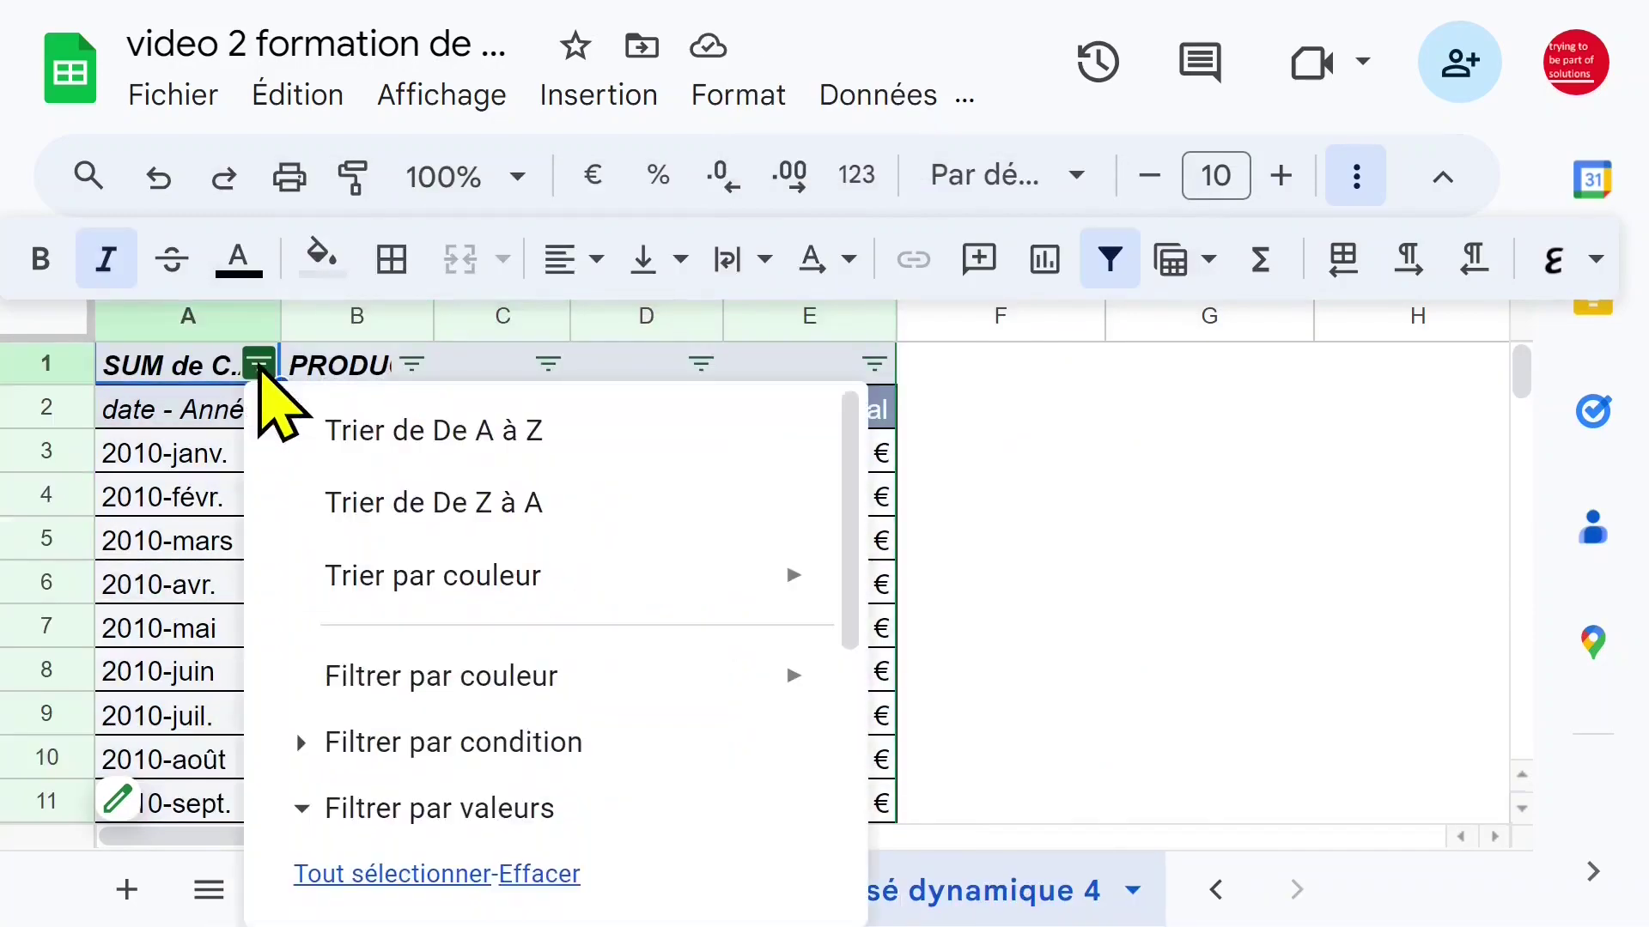
key(Escape)
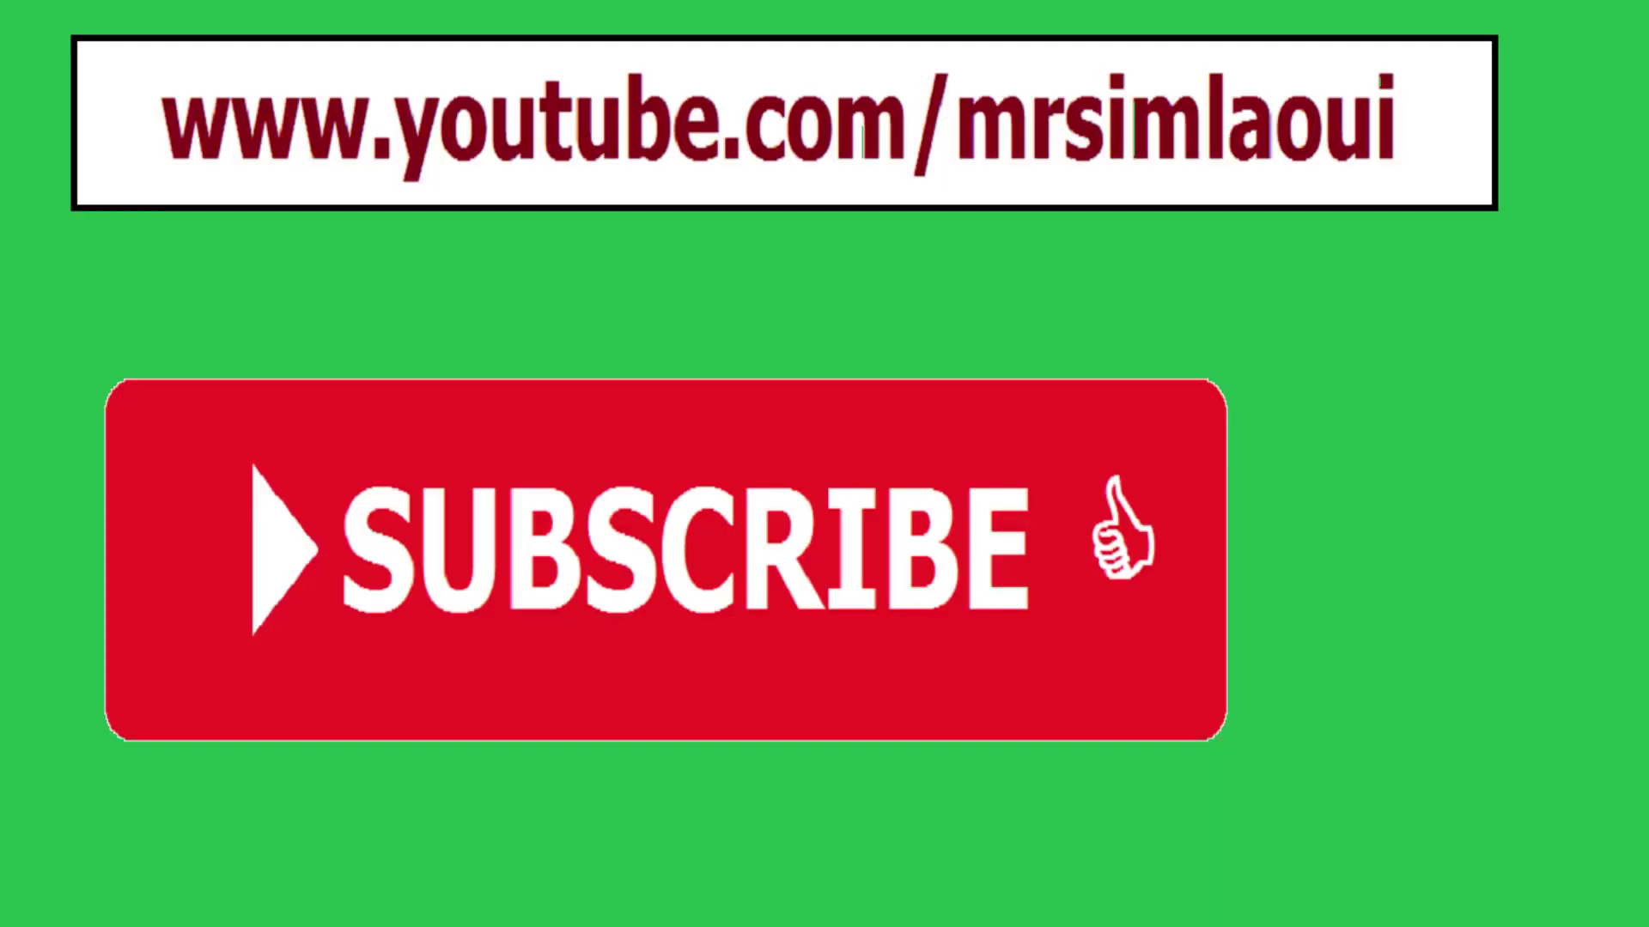